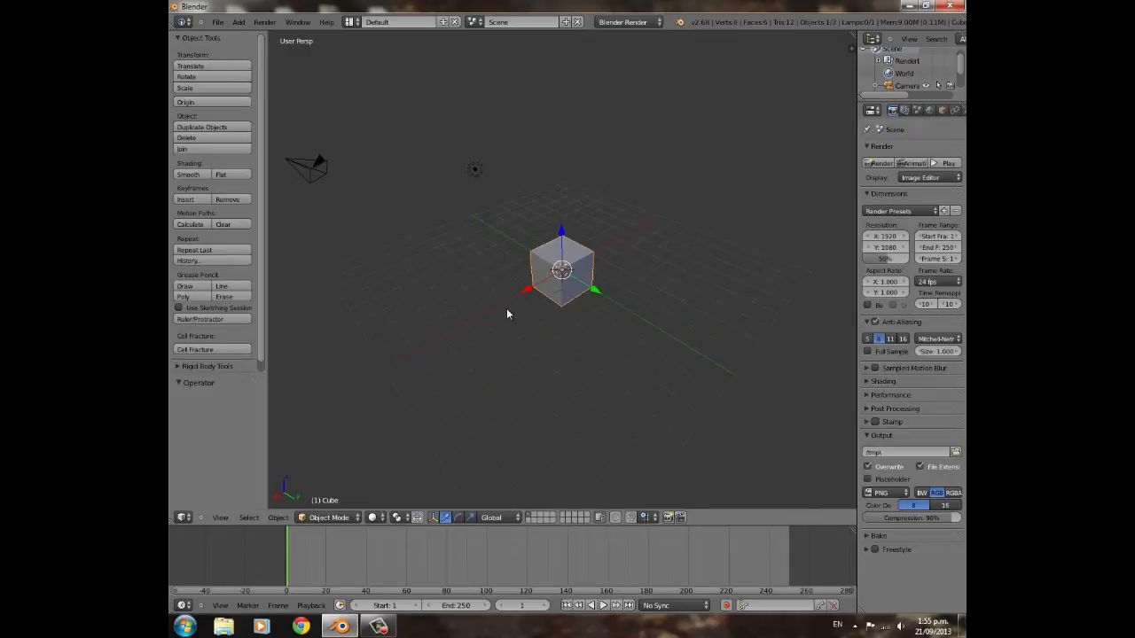
# - Rename the default cube as player
pyautogui.moveTo(507, 311); pyautogui.dragTo(687, 282, button='middle')
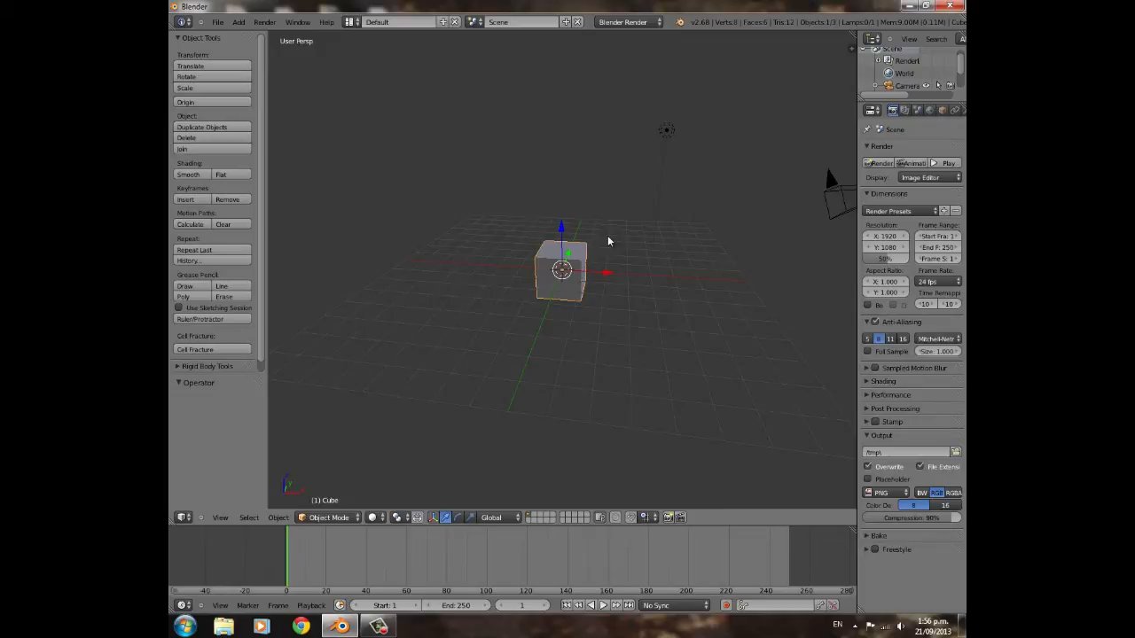
pyautogui.scroll(5, 496, 328)
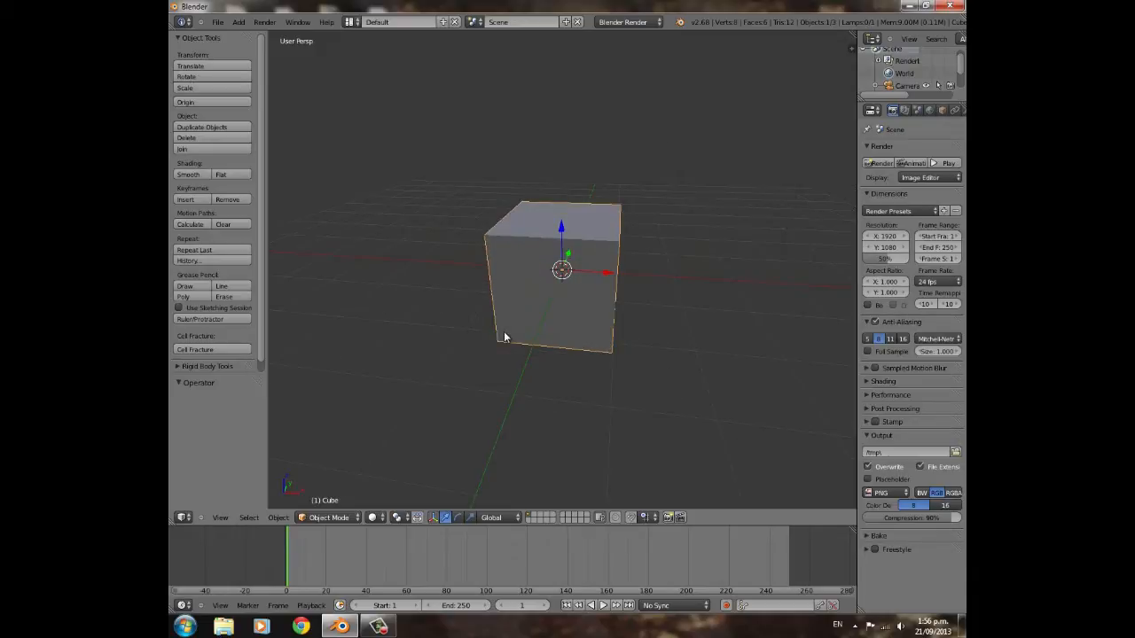
pyautogui.moveTo(613, 322); pyautogui.dragTo(554, 308, button='middle')
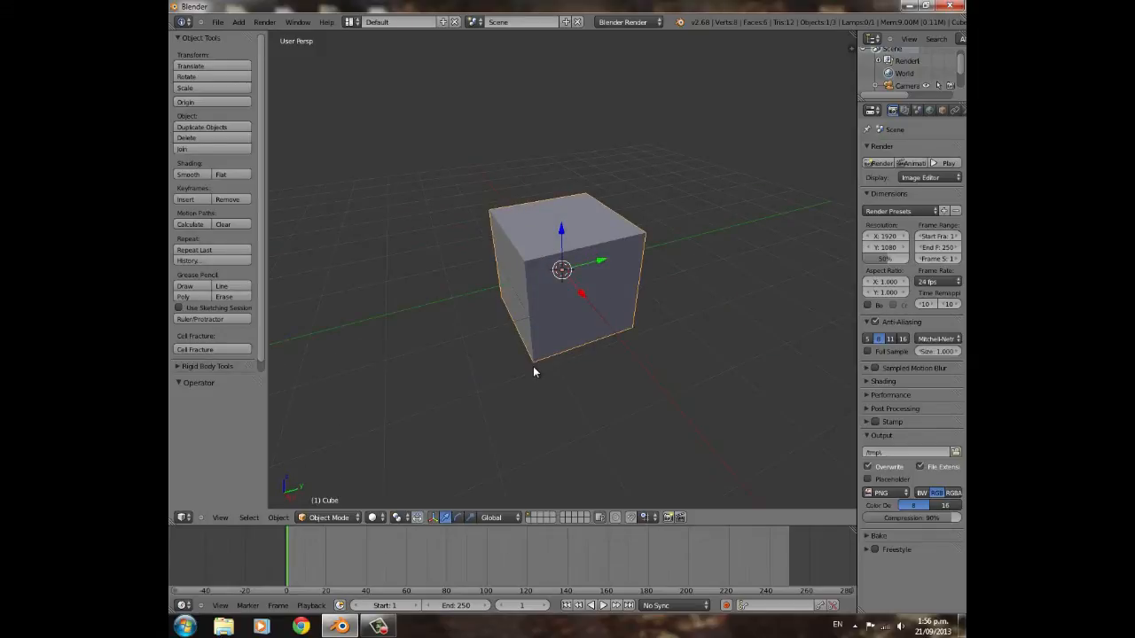
pyautogui.click(217, 23)
pyautogui.scroll(-4, 585, 326)
pyautogui.moveTo(530, 329); pyautogui.dragTo(612, 267, button='middle')
pyautogui.click(942, 110)
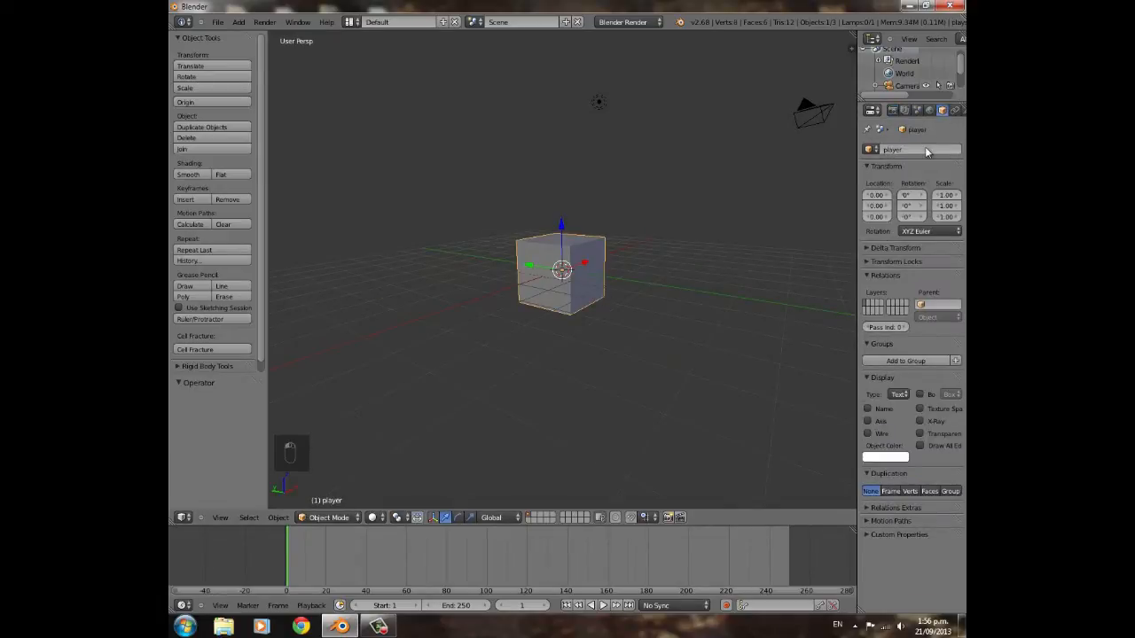
# - Scale the player cube along the Y axis to about 0.70
pyautogui.moveTo(652, 256); pyautogui.dragTo(621, 311, button='middle')
pyautogui.press('s')
pyautogui.press('y')
pyautogui.click(602, 301)
# - Stretch the player block along the Z axis to a scale of about 1.51
pyautogui.moveTo(552, 307); pyautogui.dragTo(514, 286, button='middle')
pyautogui.press('s')
pyautogui.press('z')
pyautogui.click(564, 379)
pyautogui.moveTo(564, 380); pyautogui.dragTo(544, 343, button='middle')
pyautogui.press('s')
pyautogui.press('z')
pyautogui.click(503, 346)
pyautogui.press('s')
pyautogui.press('z')
pyautogui.click(544, 352)
pyautogui.press('s')
pyautogui.press('z')
pyautogui.click(548, 345)
# - Raise the player block about 1.80 along Z so its base rests near the grid floor
pyautogui.moveTo(550, 343); pyautogui.dragTo(556, 226, button='middle')
pyautogui.moveTo(565, 232); pyautogui.dragTo(571, 173)
pyautogui.hotkey('shift', 'a')
pyautogui.moveTo(643, 245)
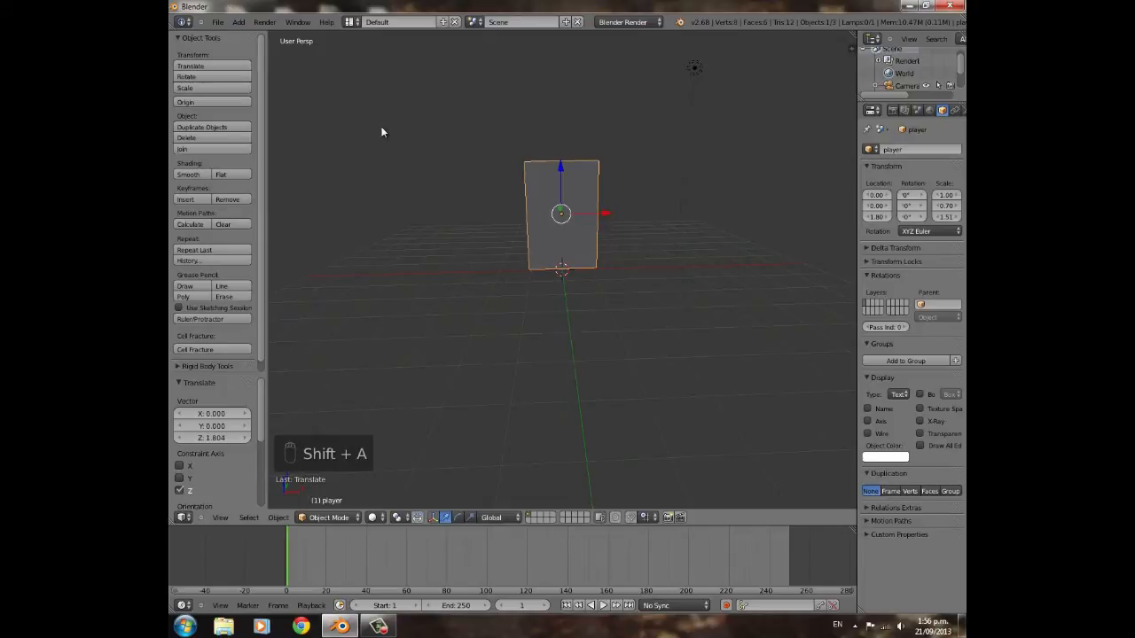
# - Duplicate the torso block and move the copy about 3.3 down along Z, below the original
pyautogui.hotkey('shift', 'd')
pyautogui.press('z')
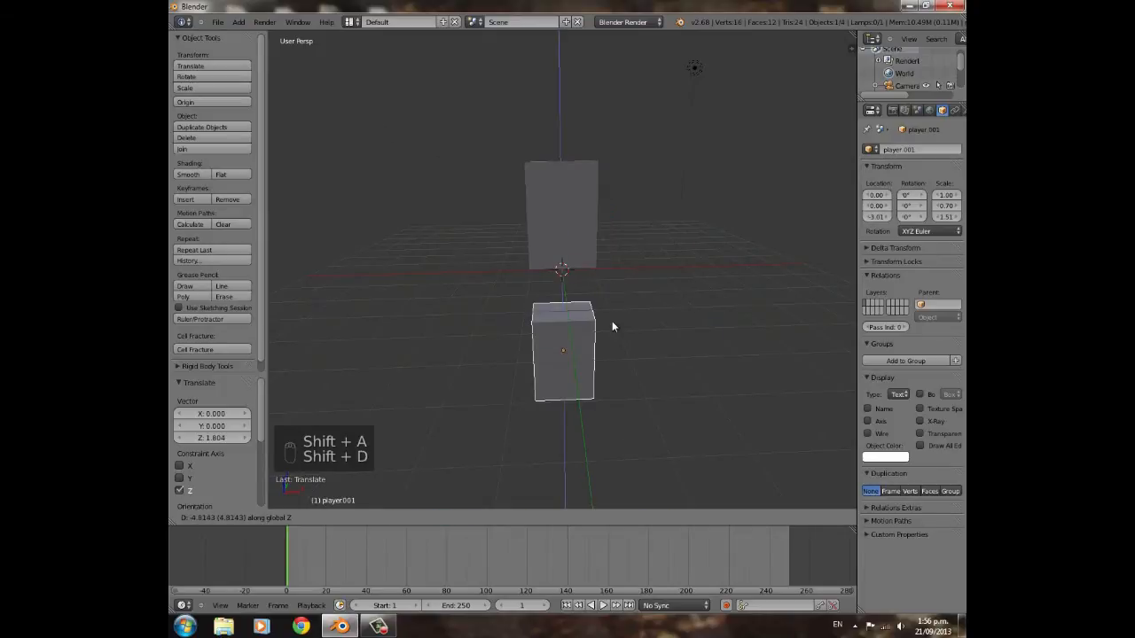
pyautogui.click(606, 282)
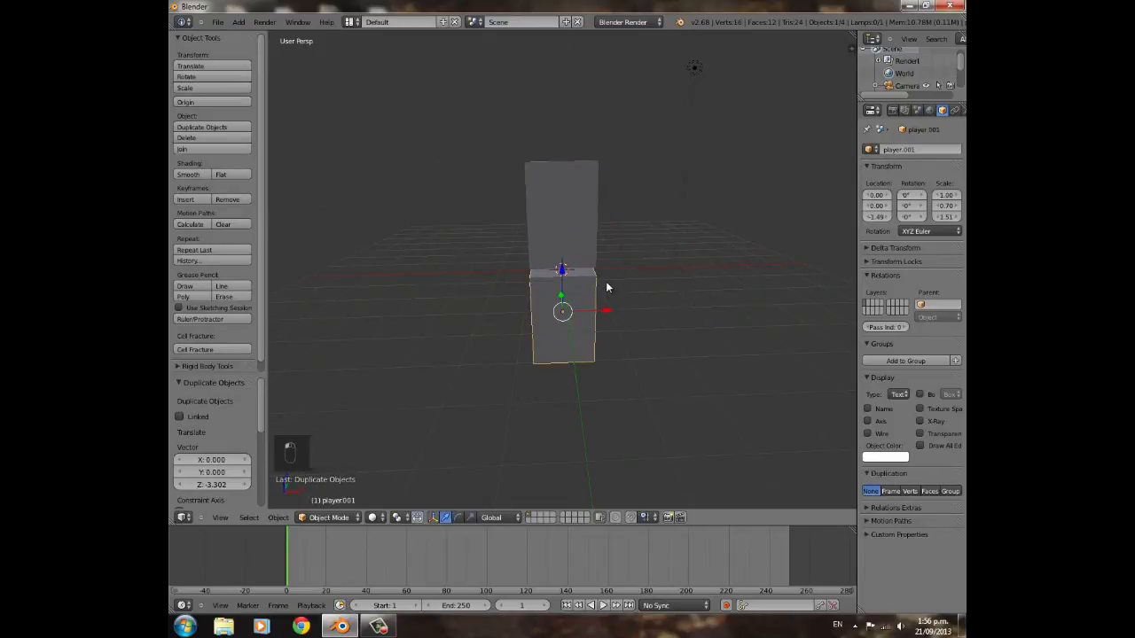
# - Narrow the lower block along X to about 0.38 of its width in the orthographic front view
pyautogui.press('KP_5')
pyautogui.press('KP_1')
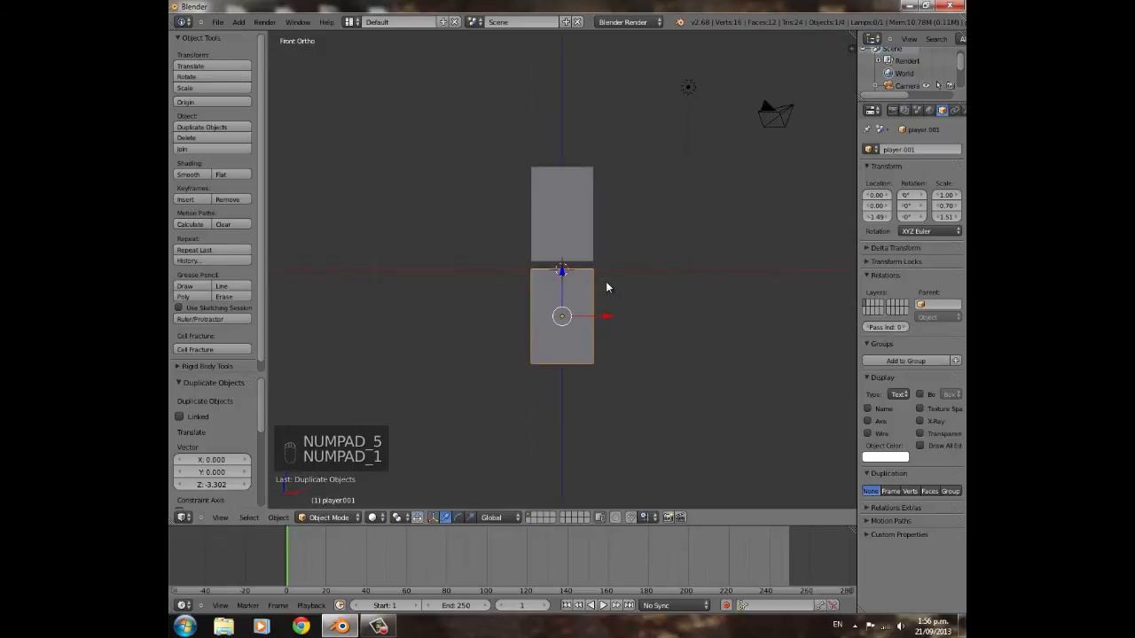
pyautogui.scroll(4, 634, 293)
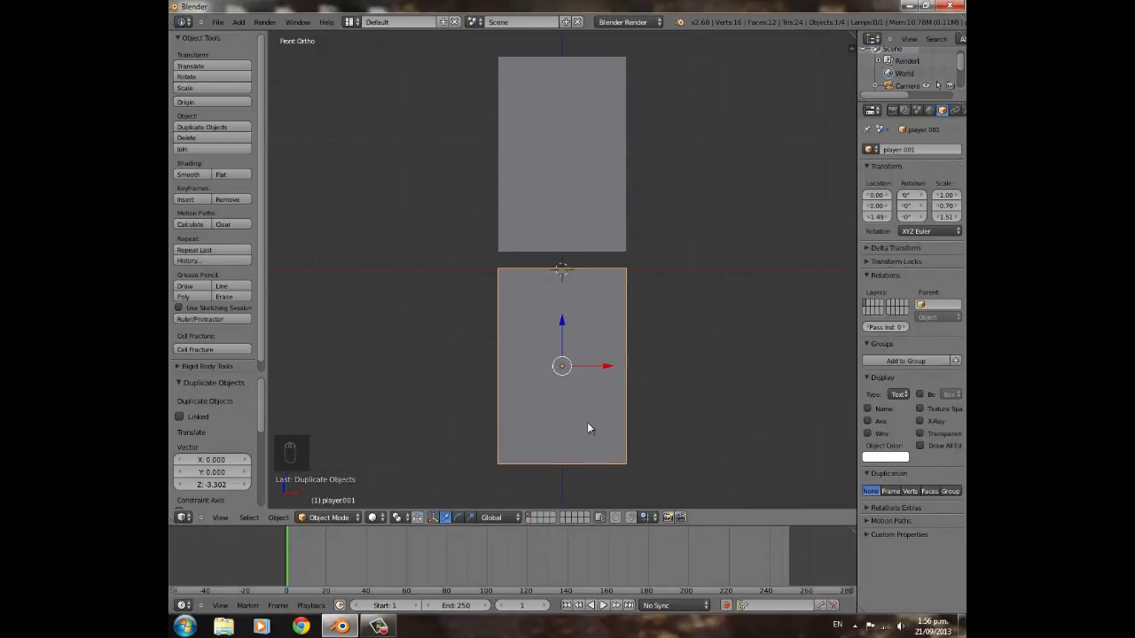
pyautogui.moveTo(608, 365)
pyautogui.mouseDown()
pyautogui.moveTo(639, 379)
pyautogui.moveTo(607, 375)
pyautogui.mouseUp()
pyautogui.press('s')
pyautogui.press('x')
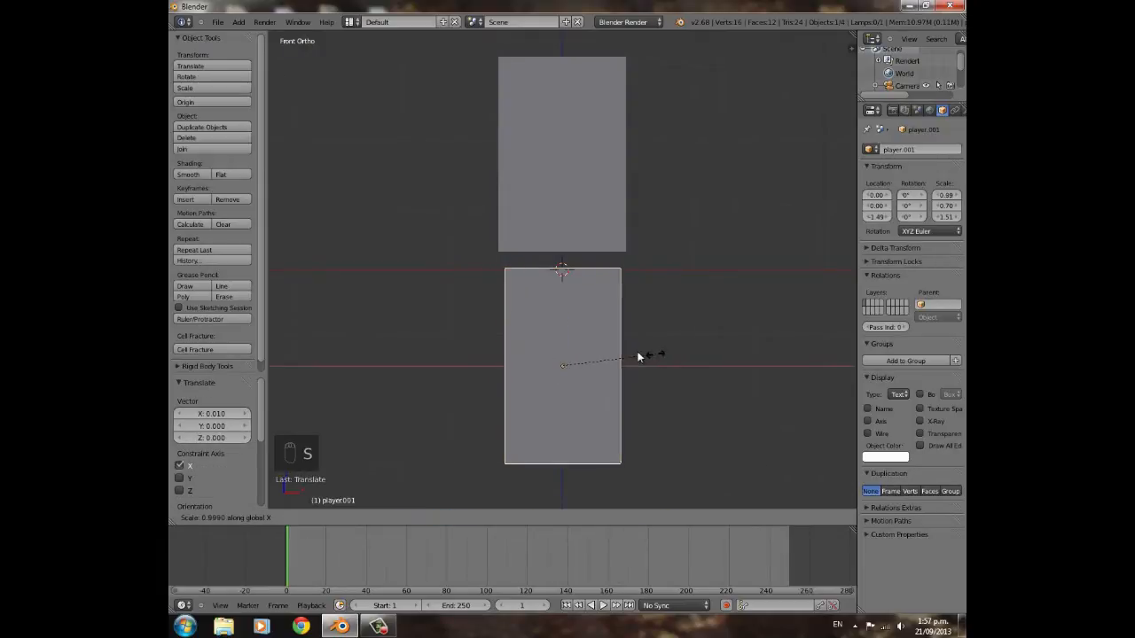
pyautogui.click(600, 351)
# - Shorten the narrow block to a Z scale of about 1.11 and place it under the torso at about X 0.54, Z -0.82 as a leg
pyautogui.press('s')
pyautogui.press('z')
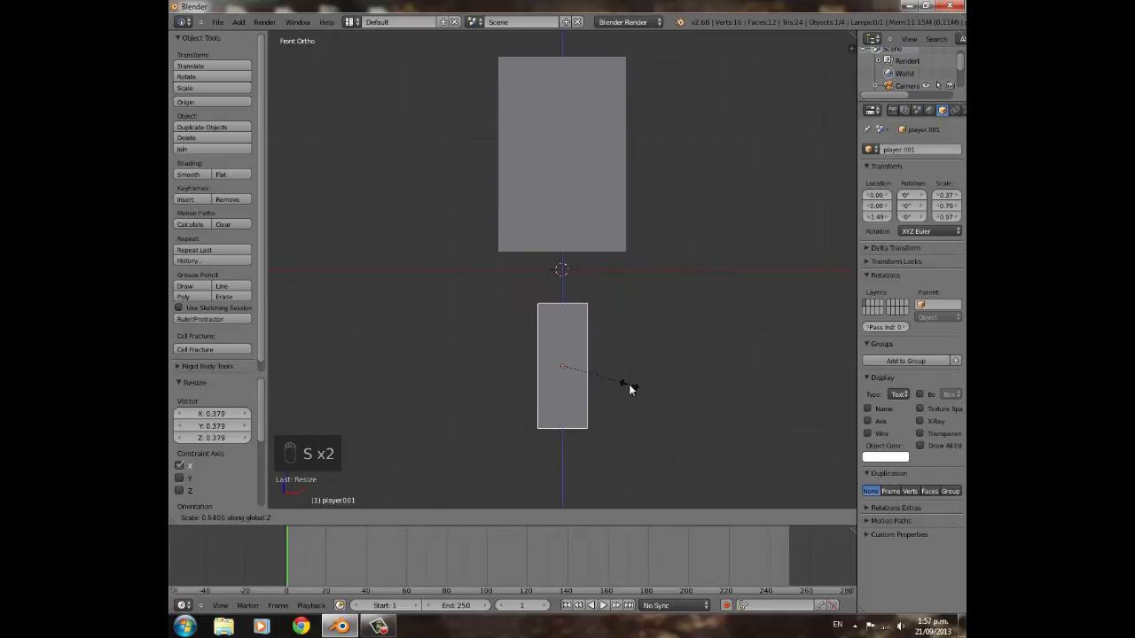
pyautogui.click(629, 384)
pyautogui.moveTo(613, 373); pyautogui.dragTo(642, 379)
pyautogui.moveTo(593, 316); pyautogui.dragTo(598, 273)
pyautogui.press('s')
pyautogui.press('z')
pyautogui.click(671, 342)
pyautogui.moveTo(599, 271); pyautogui.dragTo(597, 281)
# - Thin the leg along the Y axis to a scale of about 0.43
pyautogui.moveTo(599, 284); pyautogui.dragTo(677, 343, button='middle')
pyautogui.press('s')
pyautogui.press('y')
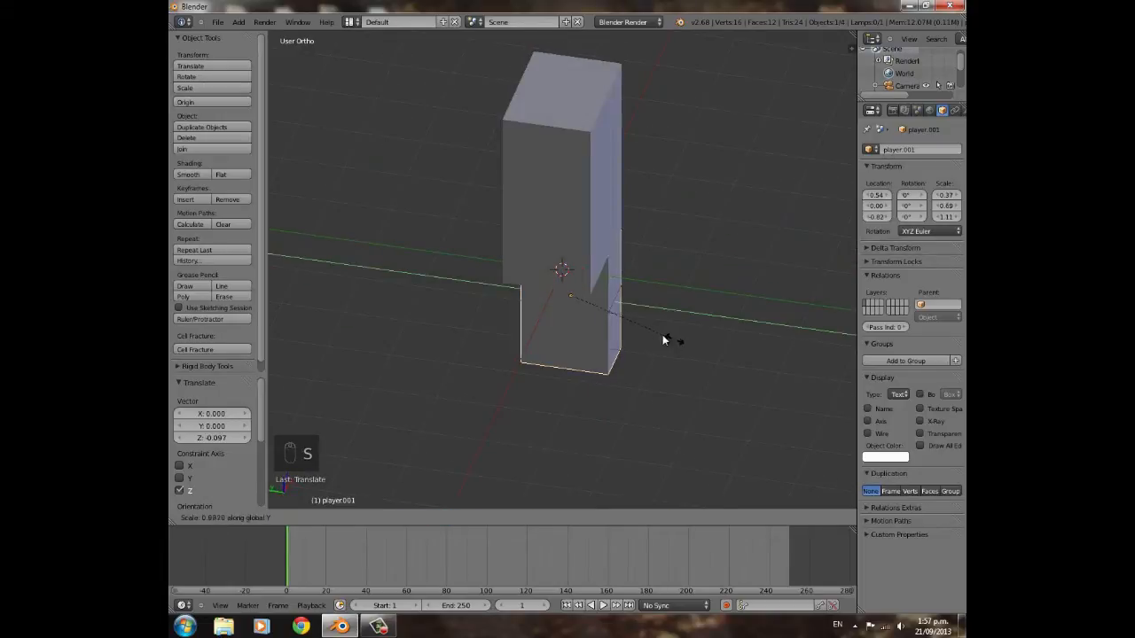
pyautogui.click(633, 313)
pyautogui.moveTo(611, 286); pyautogui.dragTo(557, 295, button='middle')
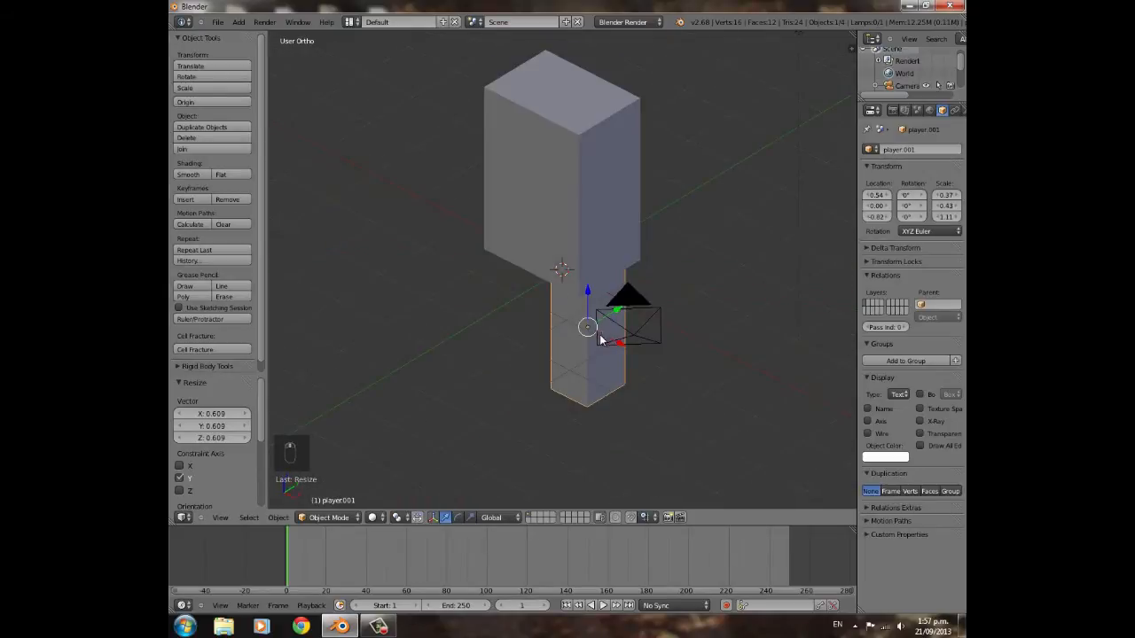
# - Duplicate the leg along the X axis to form the second leg under the torso's opposite side
pyautogui.moveTo(600, 340); pyautogui.dragTo(670, 327, button='middle')
pyautogui.hotkey('shift', 'd')
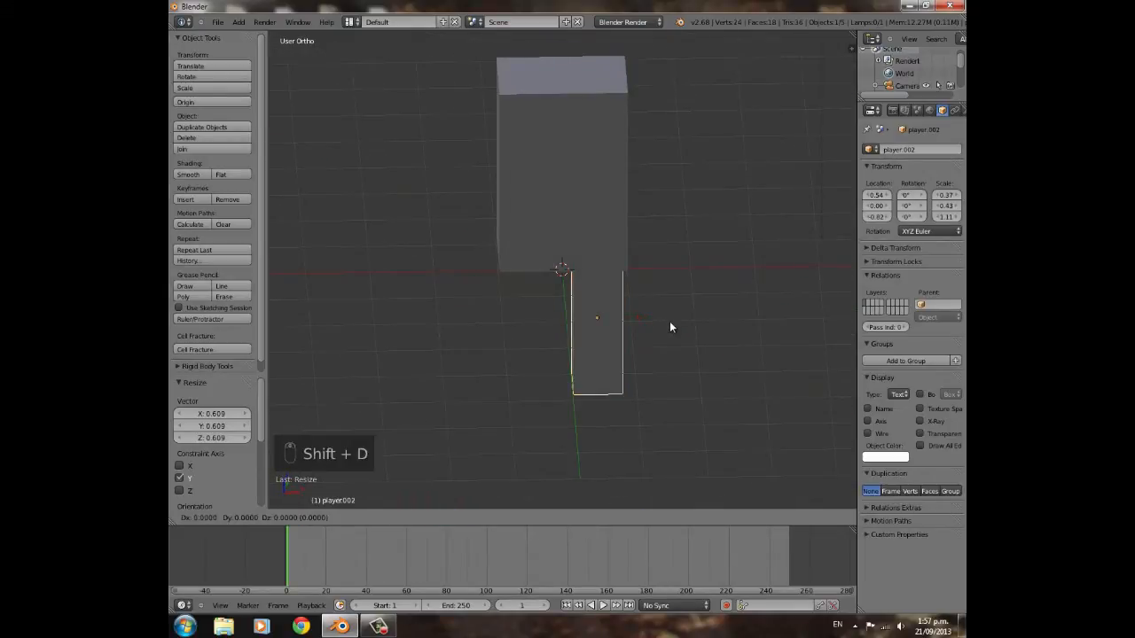
pyautogui.press('x')
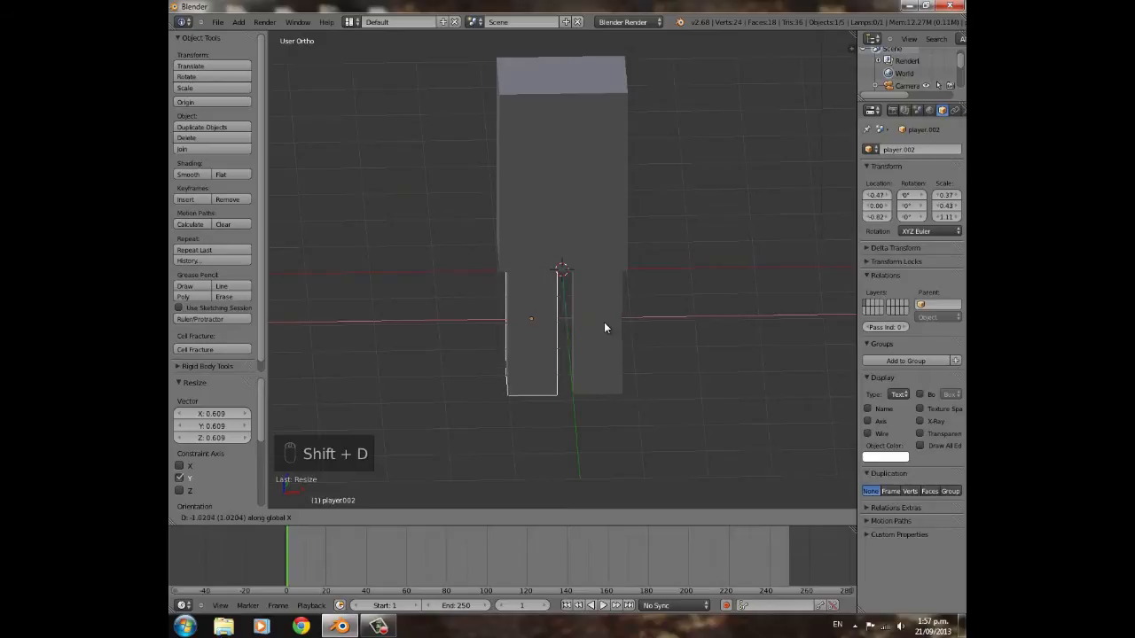
pyautogui.click(600, 329)
# - Duplicate the leg on the positive X side and place the copy beside the upper torso as an arm, at about X 1.38, Z 2.20
pyautogui.press('a')
pyautogui.moveTo(625, 357); pyautogui.dragTo(595, 355, button='middle')
pyautogui.rightClick(595, 355)
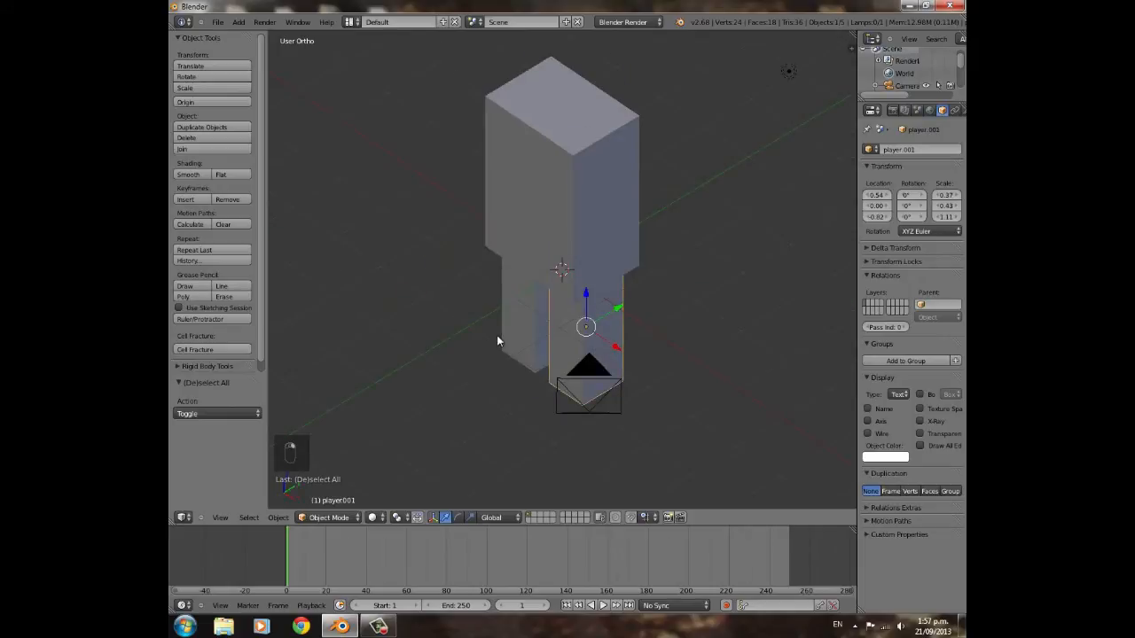
pyautogui.press('KP_1')
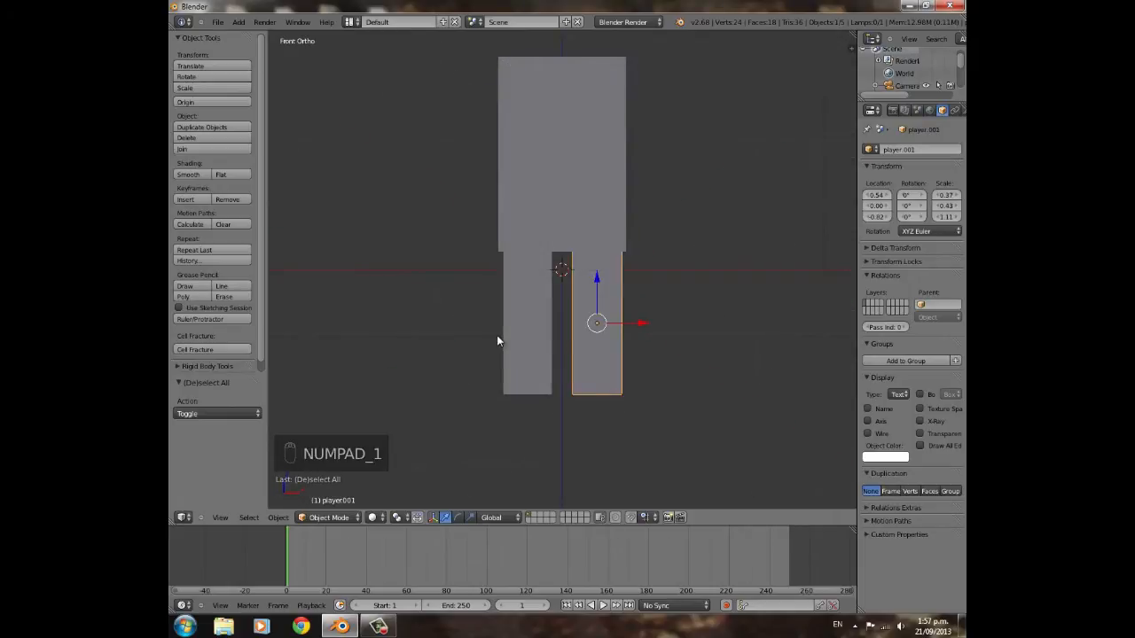
pyautogui.hotkey('shift', 'd')
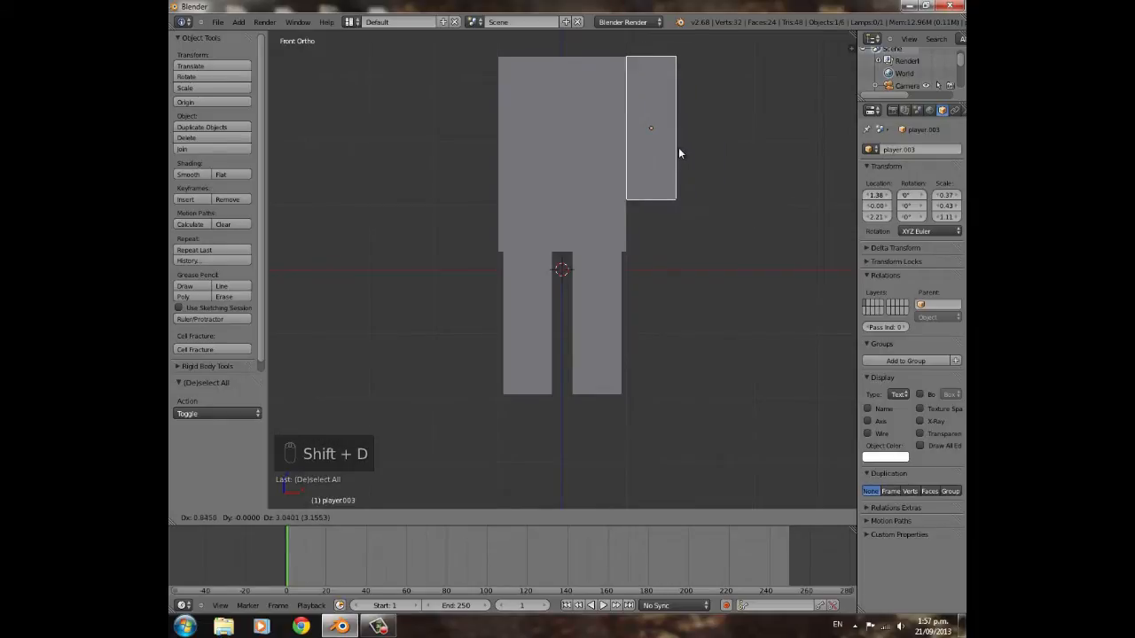
pyautogui.click(678, 151)
# - Duplicate the arm about -2.77 along X to the opposite side of the torso
pyautogui.moveTo(659, 181); pyautogui.dragTo(598, 96, button='middle')
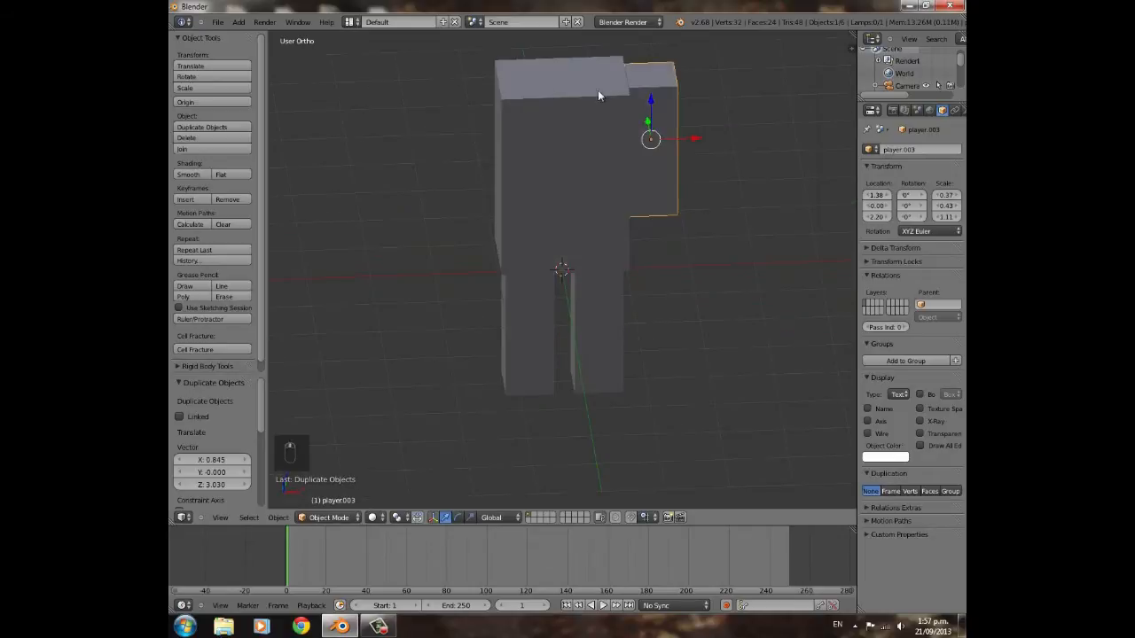
pyautogui.hotkey('shift', 'd')
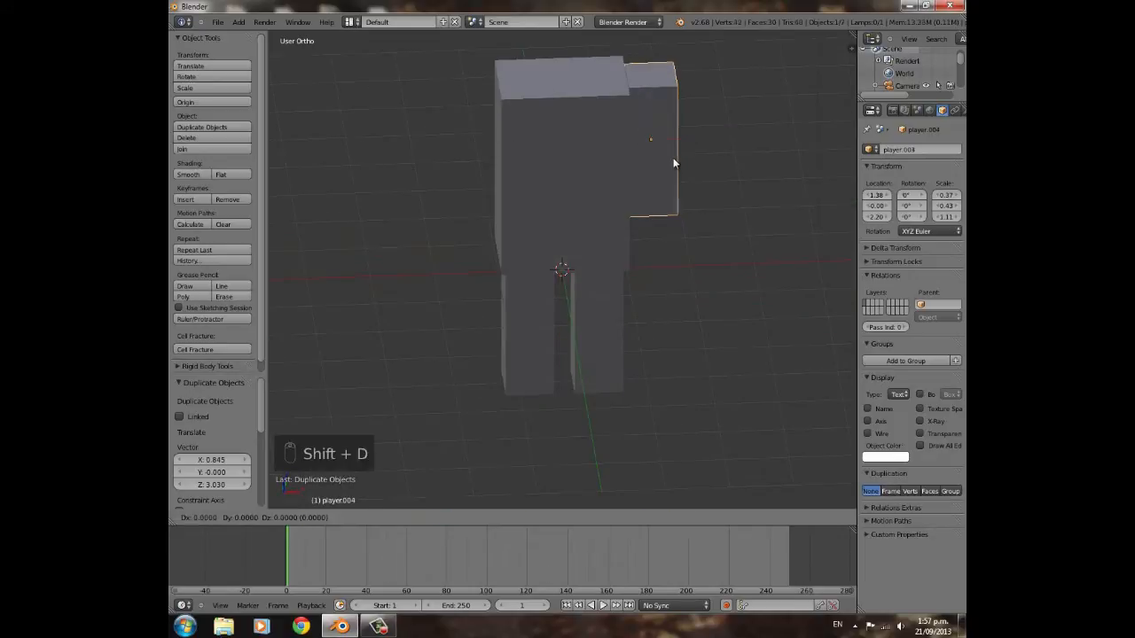
pyautogui.press('x')
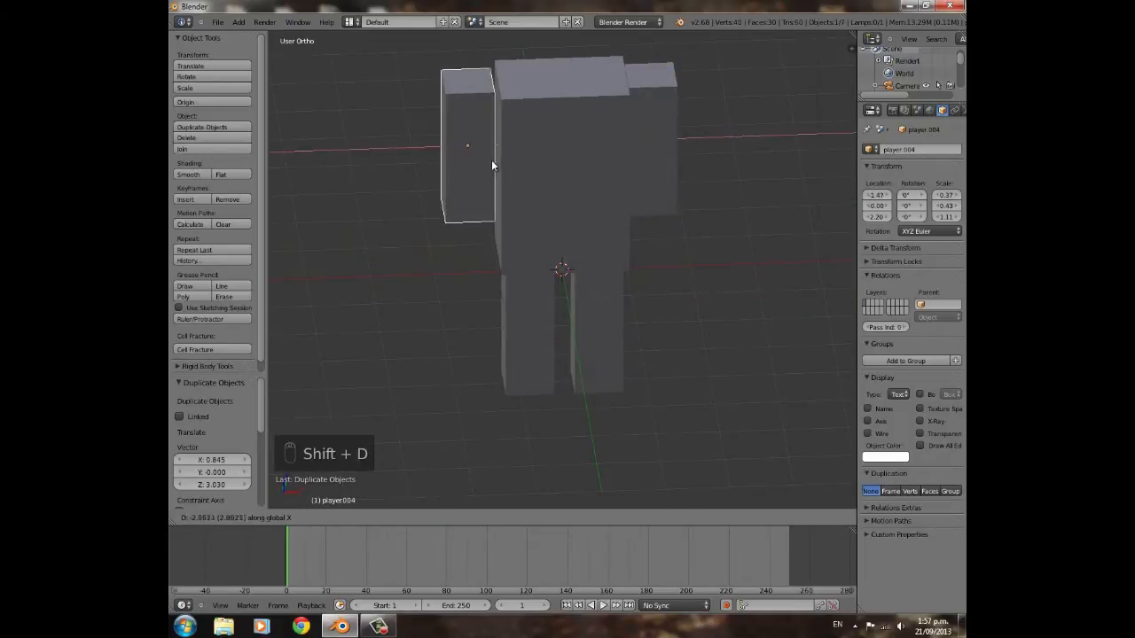
pyautogui.click(496, 165)
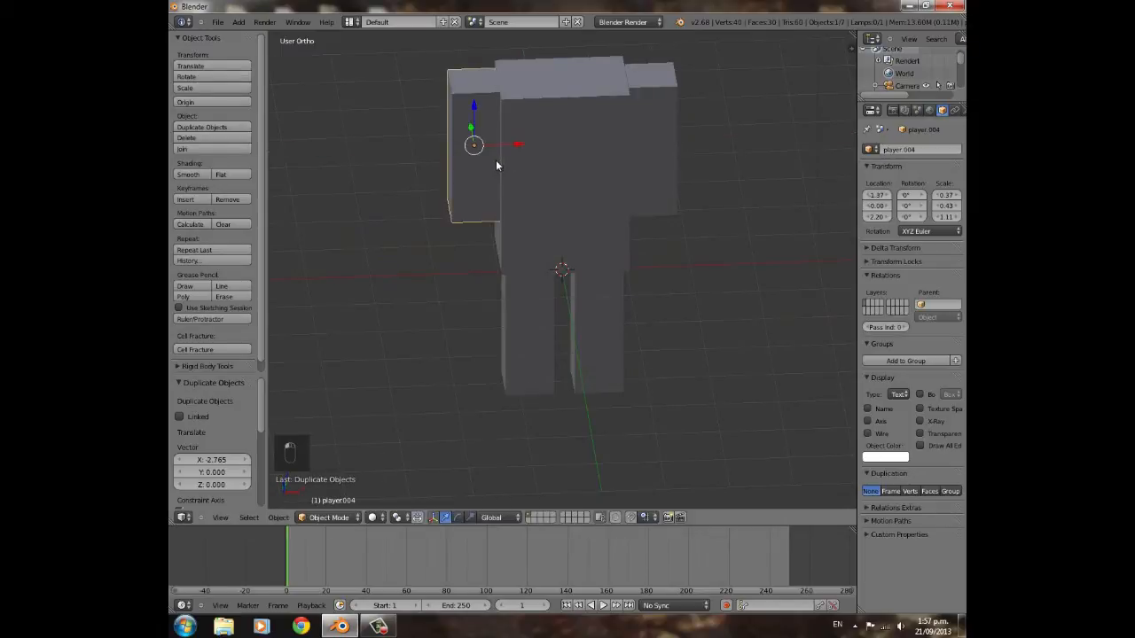
# - Add a cube for the head and raise it about 4.49 along Z above the torso
pyautogui.moveTo(474, 143); pyautogui.dragTo(534, 291, button='middle')
pyautogui.scroll(6, 534, 291)
pyautogui.scroll(-5, 514, 266)
pyautogui.hotkey('shift', 'a')
pyautogui.moveTo(635, 278)
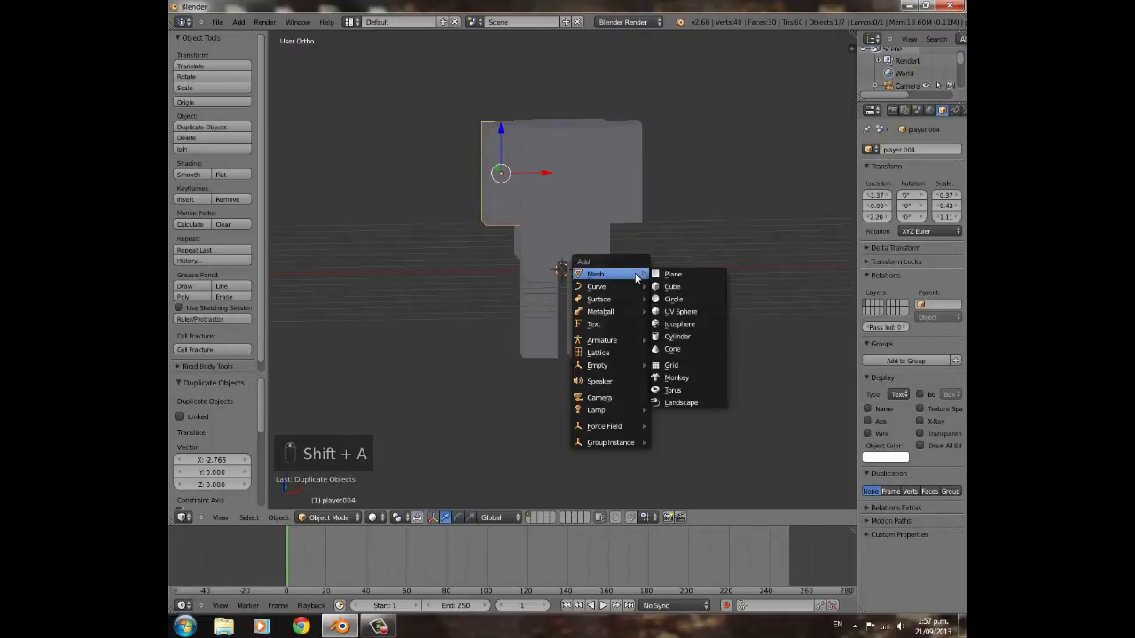
pyautogui.click(672, 289)
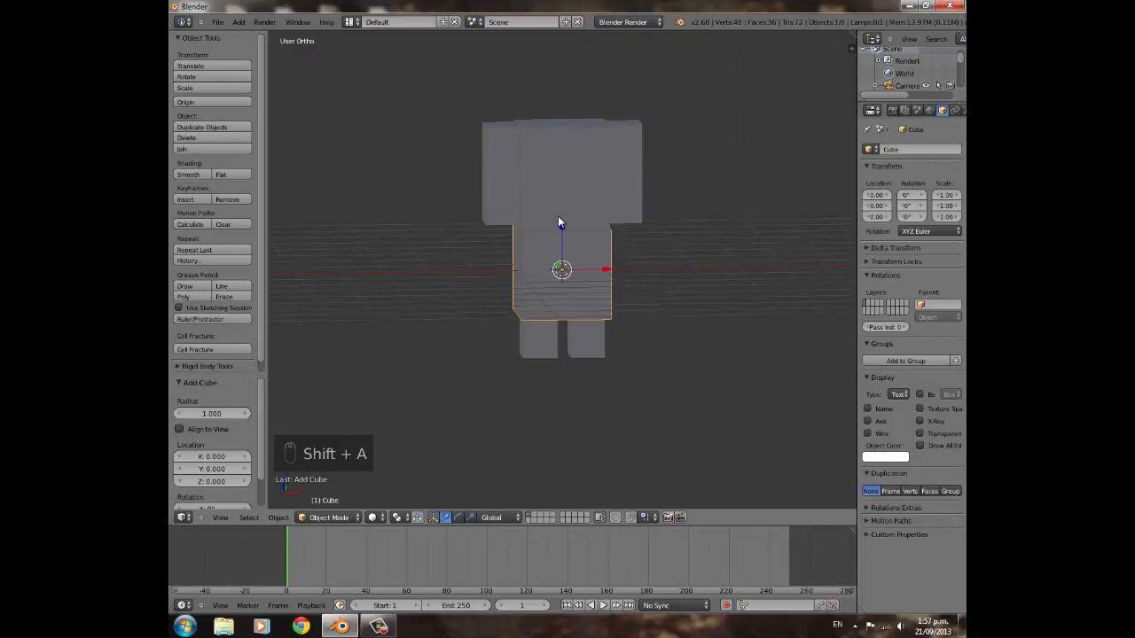
pyautogui.press('g')
pyautogui.press('z')
pyautogui.click(584, 27)
# - Scale the head cube to about 0.69 and lower it about 0.48 along Z onto the torso
pyautogui.press('s')
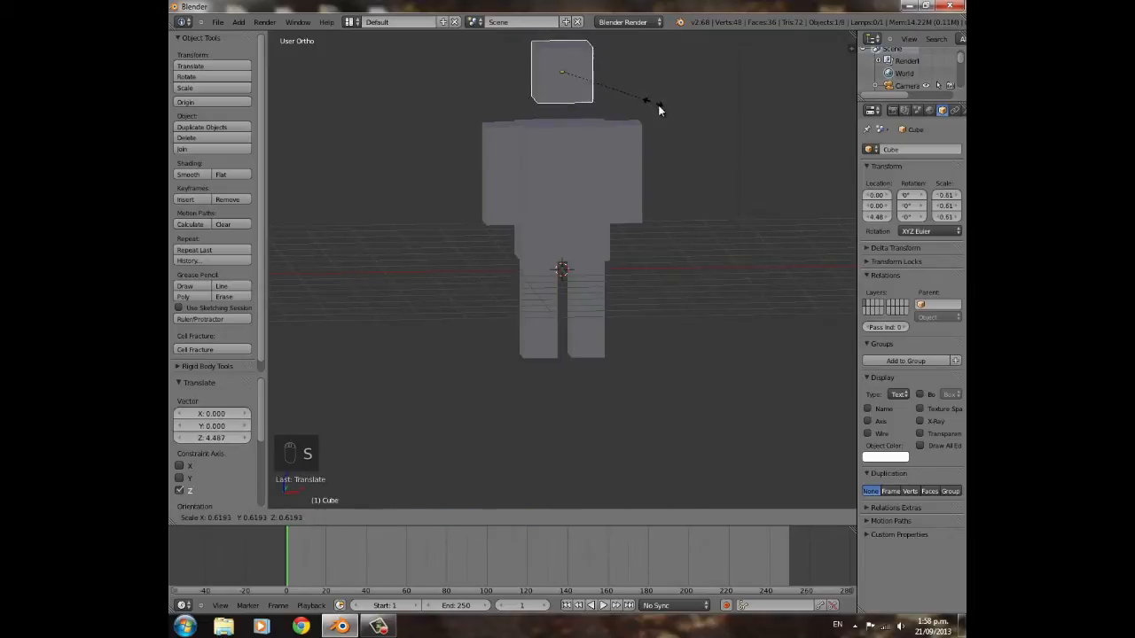
pyautogui.click(663, 109)
pyautogui.press('g')
pyautogui.press('z')
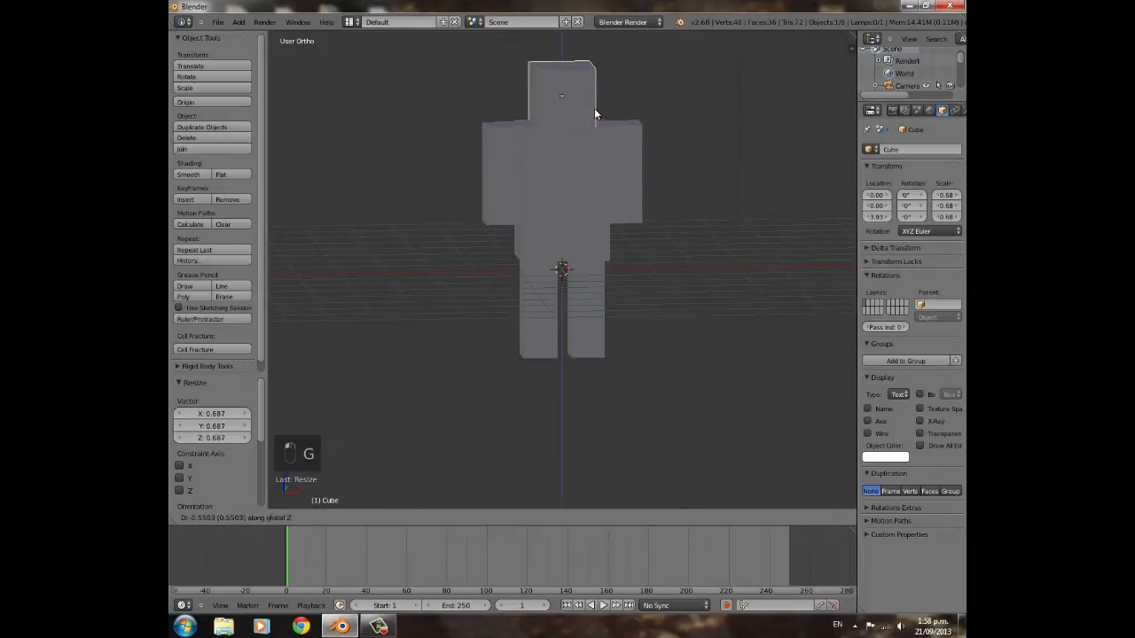
pyautogui.click(596, 104)
# - Enlarge the head uniformly by a factor of about 1.04
pyautogui.moveTo(596, 104); pyautogui.dragTo(668, 271, button='middle')
pyautogui.press('s')
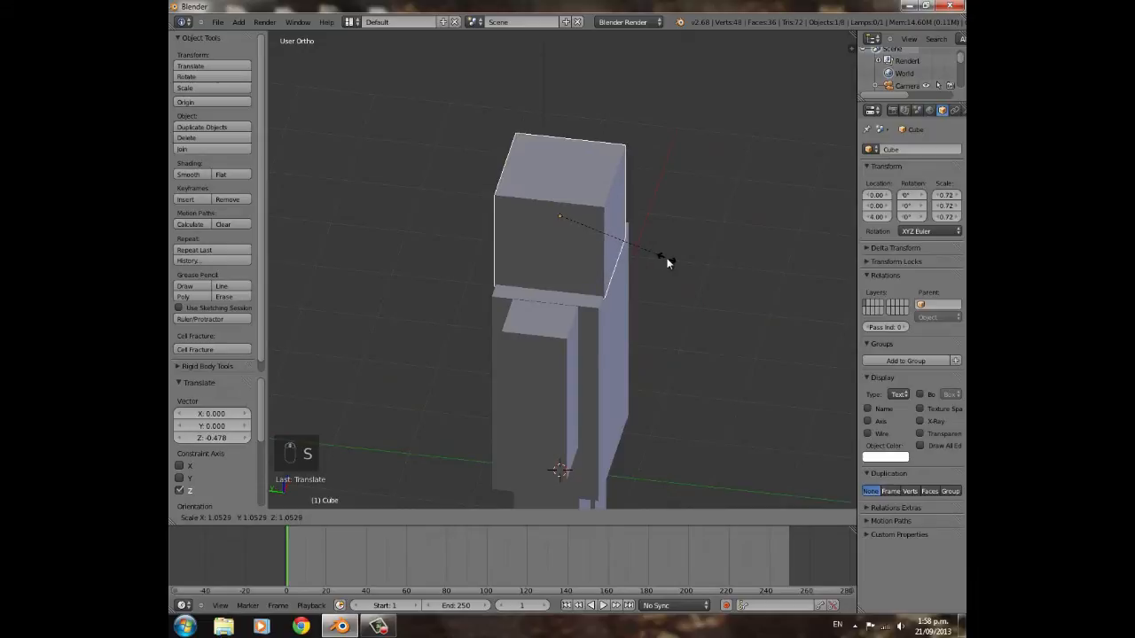
pyautogui.click(669, 263)
pyautogui.moveTo(669, 266); pyautogui.dragTo(576, 256, button='middle')
# - Narrow the torso along the X axis to a scale of about 0.9
pyautogui.moveTo(509, 236); pyautogui.dragTo(545, 265, button='middle')
pyautogui.scroll(-3, 571, 211)
pyautogui.rightClick(546, 265)
pyautogui.scroll(4, 569, 287)
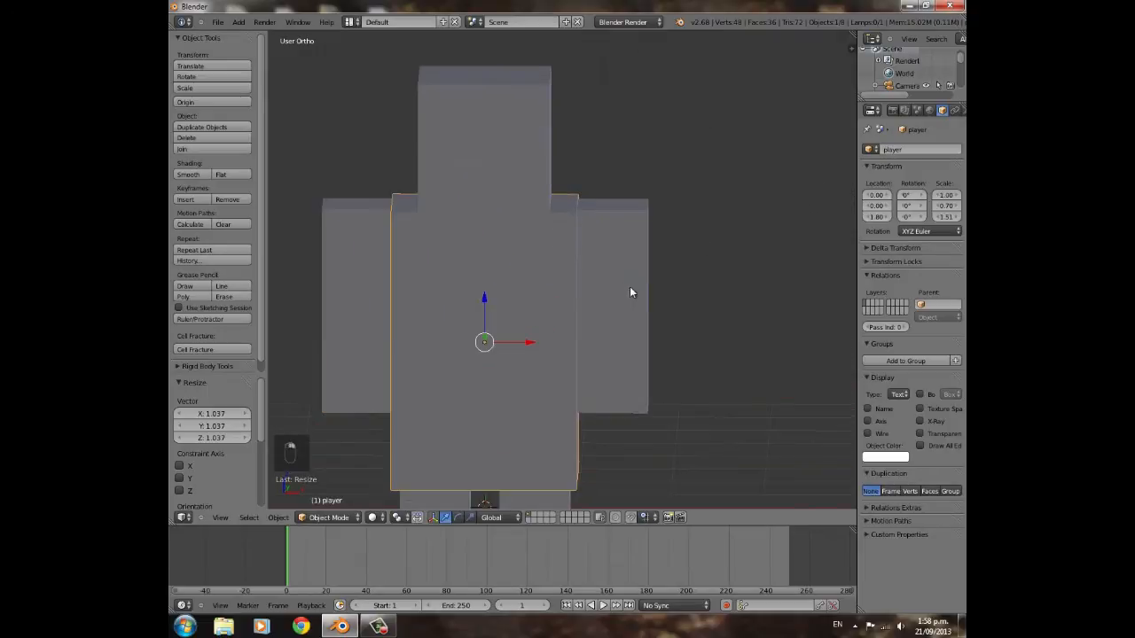
pyautogui.press('s')
pyautogui.press('x')
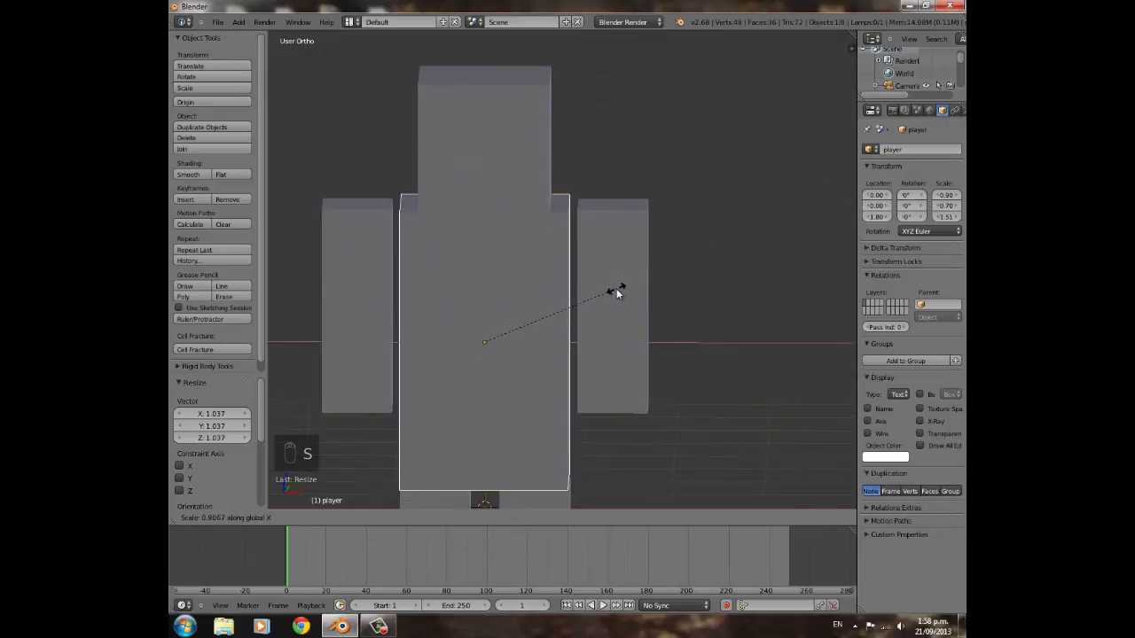
pyautogui.click(618, 288)
# - Move both arms inward along X against the narrowed torso, with the negative-side arm at about X -1.30
pyautogui.rightClick(619, 278)
pyautogui.moveTo(652, 308); pyautogui.dragTo(641, 305)
pyautogui.rightClick(381, 307)
pyautogui.moveTo(402, 304); pyautogui.dragTo(411, 305)
# - In a front wireframe view, nudge the negative-side arm about -0.0004 along X so its inner edge meets the torso
pyautogui.moveTo(399, 325); pyautogui.dragTo(678, 302, button='middle')
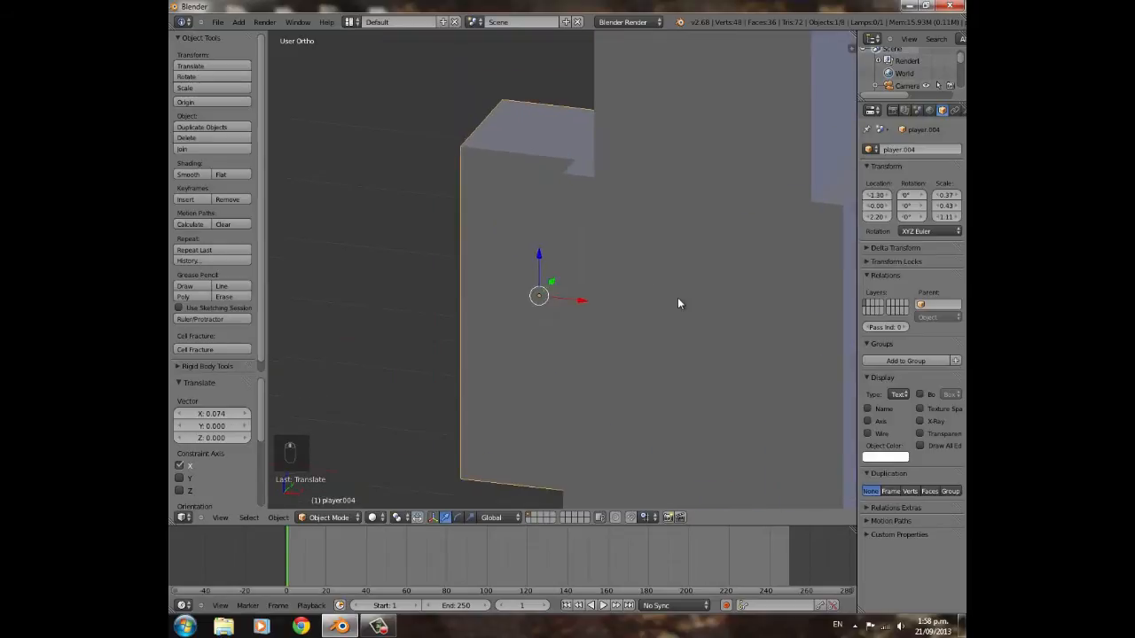
pyautogui.press('KP_1')
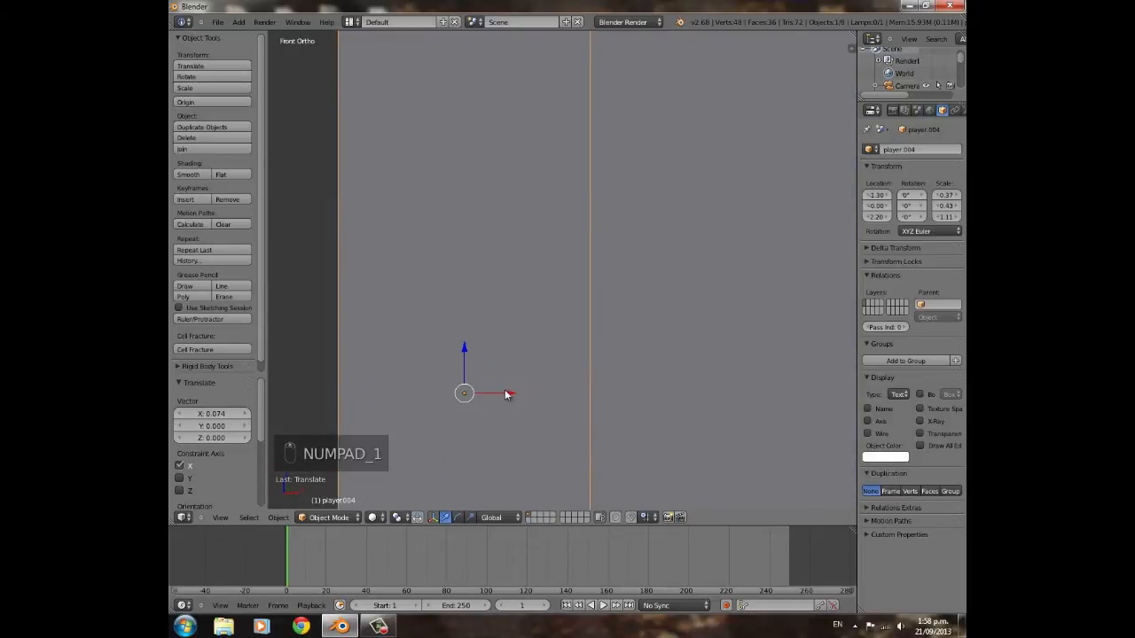
pyautogui.press('z')
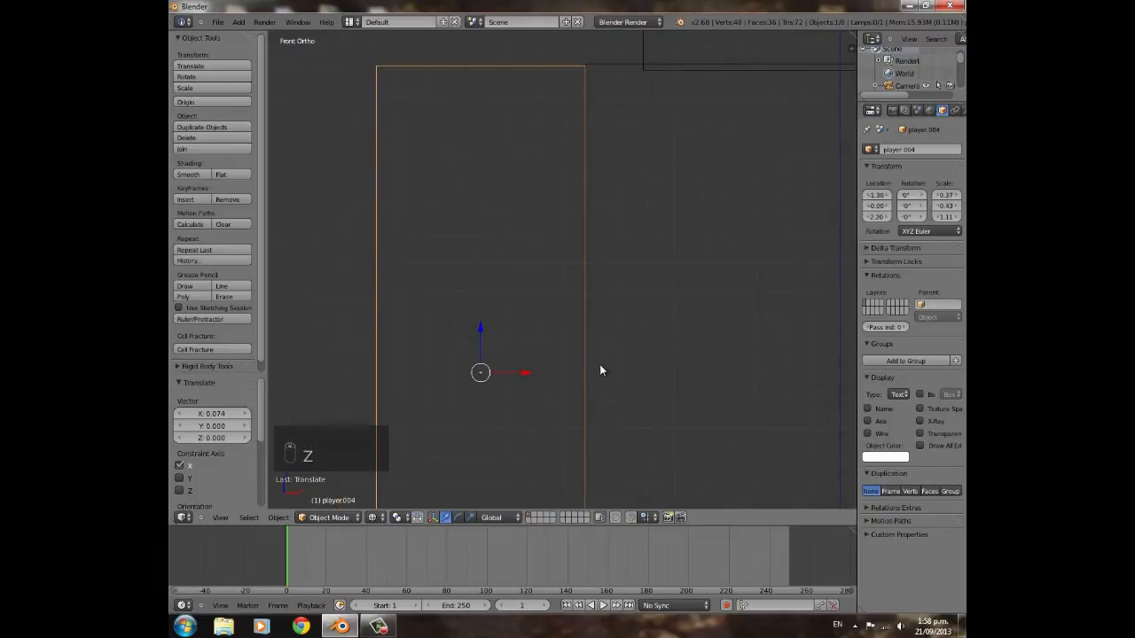
pyautogui.scroll(3, 673, 301)
pyautogui.scroll(1, 645, 303)
pyautogui.scroll(-6, 641, 301)
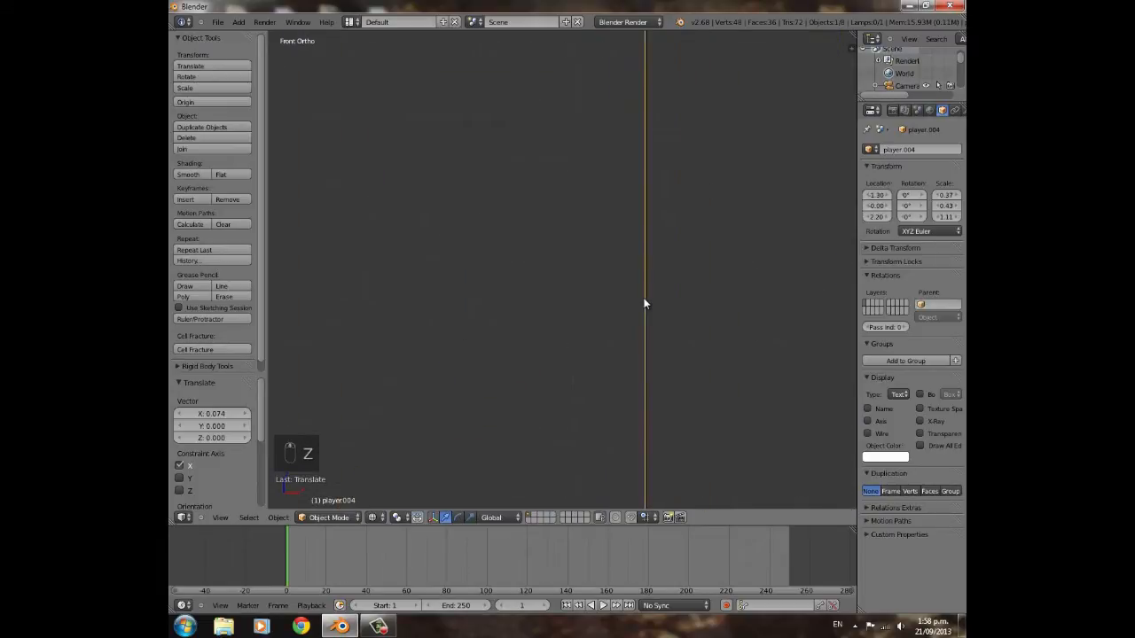
pyautogui.scroll(5, 635, 320)
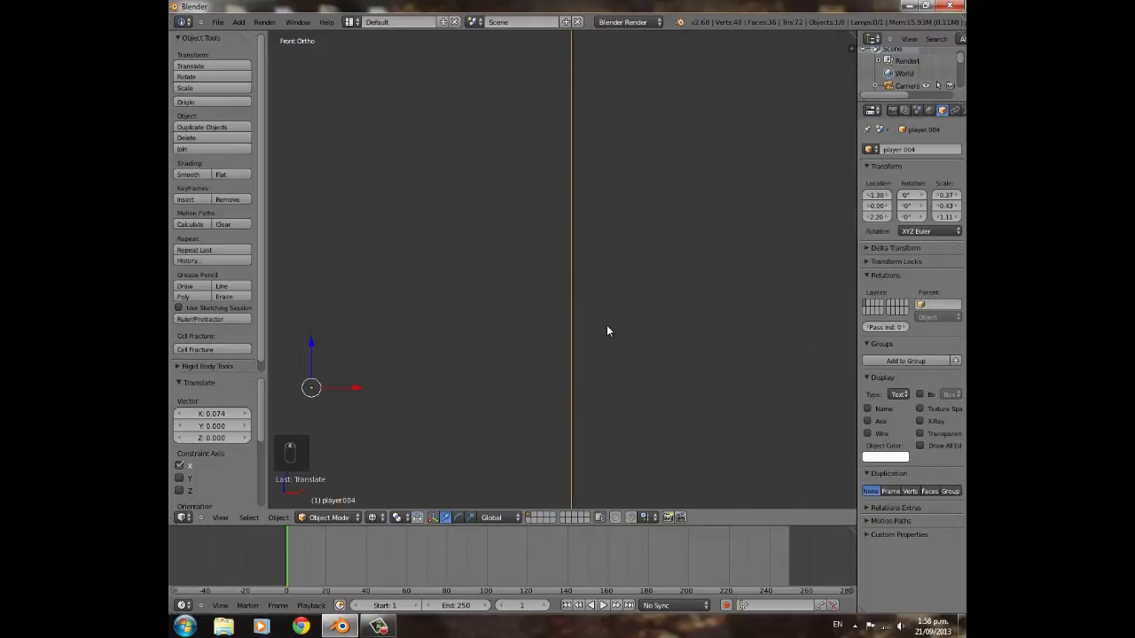
pyautogui.press('g')
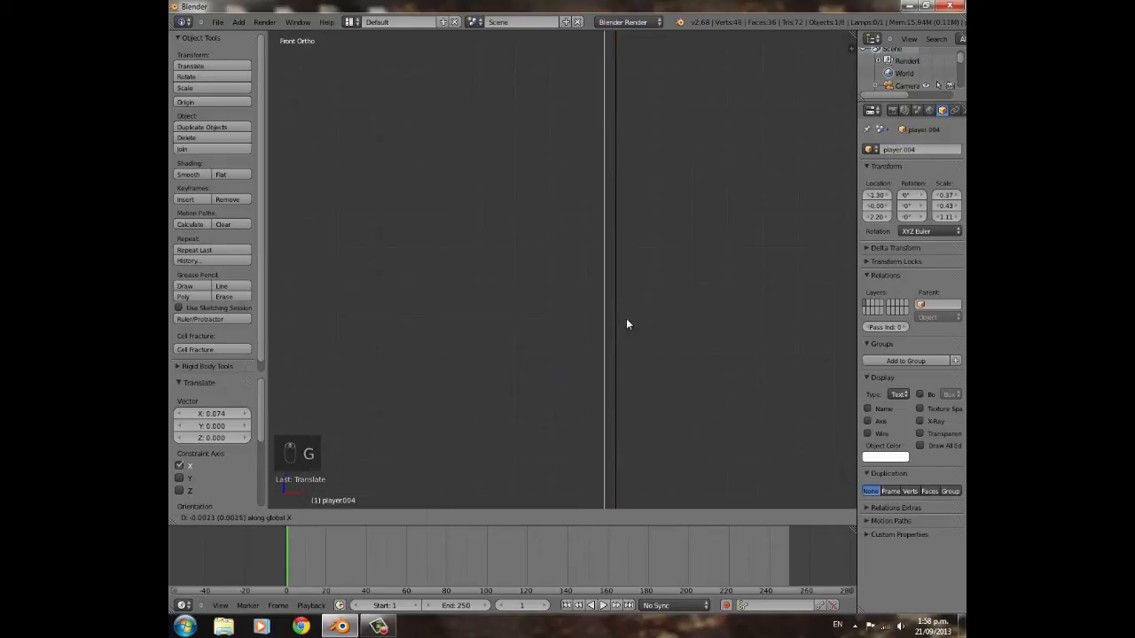
pyautogui.click(633, 324)
pyautogui.scroll(-15, 633, 323)
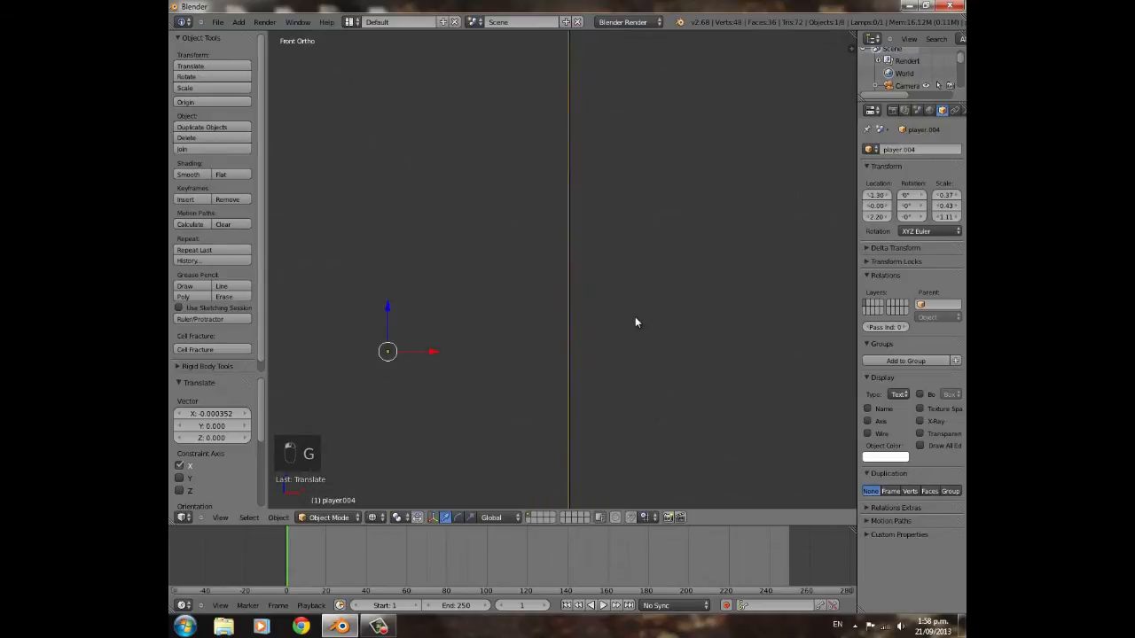
# - Move the positive-side arm about 0.02 along X so its inner edge lines up with the torso
pyautogui.keyDown('shift'); pyautogui.moveTo(683, 183); pyautogui.dragTo(582, 292); pyautogui.keyUp('shift')
pyautogui.scroll(-4, 585, 285)
pyautogui.keyDown('shift'); pyautogui.moveTo(596, 279); pyautogui.dragTo(311, 283, button='middle'); pyautogui.keyUp('shift')
pyautogui.scroll(4, 578, 303)
pyautogui.rightClick(587, 296)
pyautogui.moveTo(529, 436); pyautogui.dragTo(531, 435)
pyautogui.scroll(-3, 564, 307)
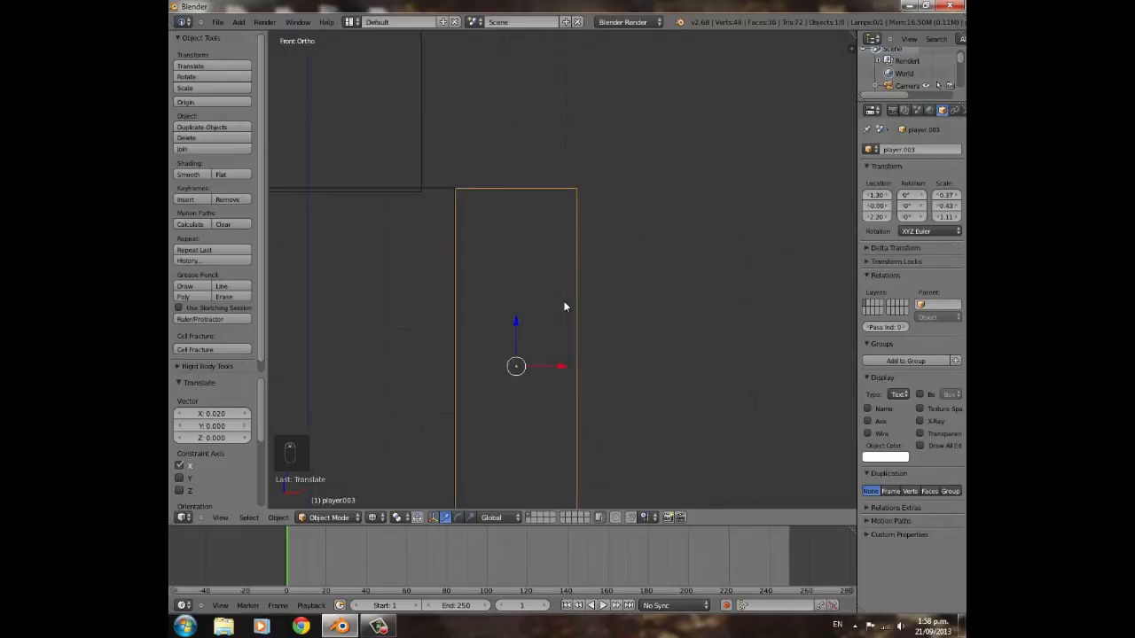
# - Deselect everything and set the viewport shading to Texture
pyautogui.press('a')
pyautogui.scroll(-5, 535, 212)
pyautogui.moveTo(444, 275); pyautogui.dragTo(473, 357, button='middle')
pyautogui.click(371, 518)
pyautogui.click(398, 461)
# - Switch the render engine to Blender Game and set its shading mode to GLSL
pyautogui.click(624, 21)
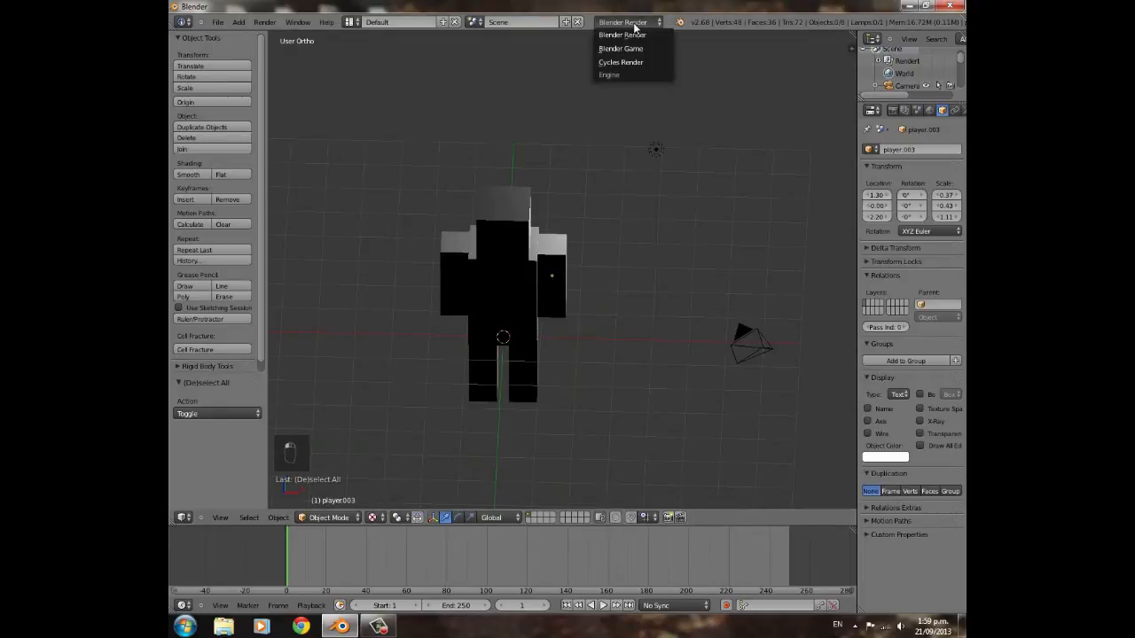
pyautogui.click(634, 48)
pyautogui.click(894, 111)
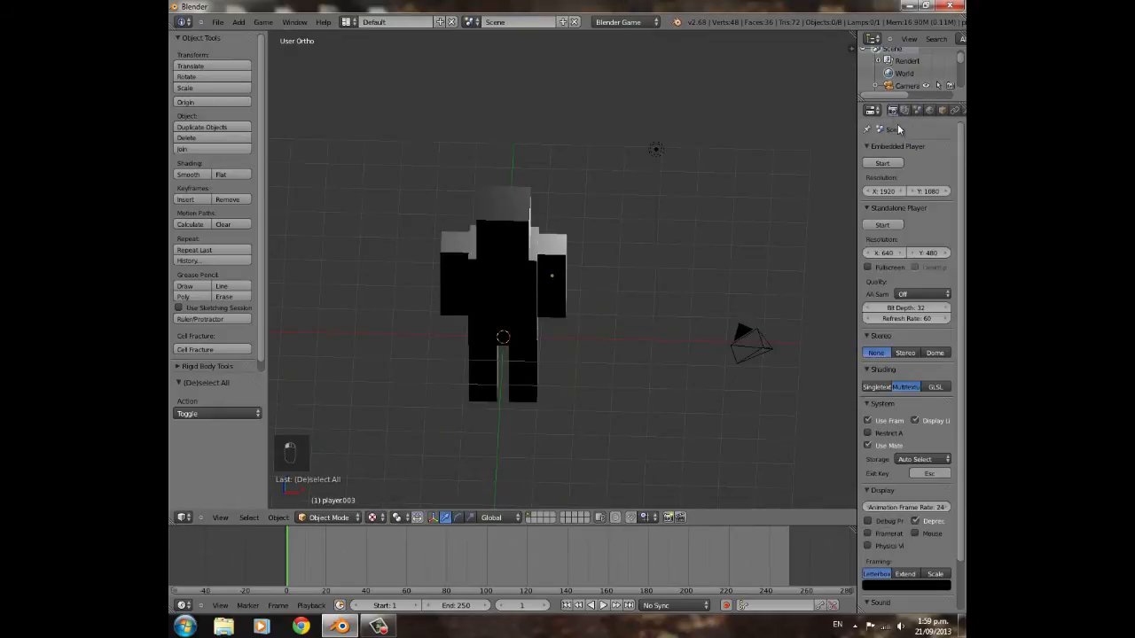
pyautogui.click(940, 388)
# - Set the game's animation frame rate to 60
pyautogui.scroll(-3, 897, 515)
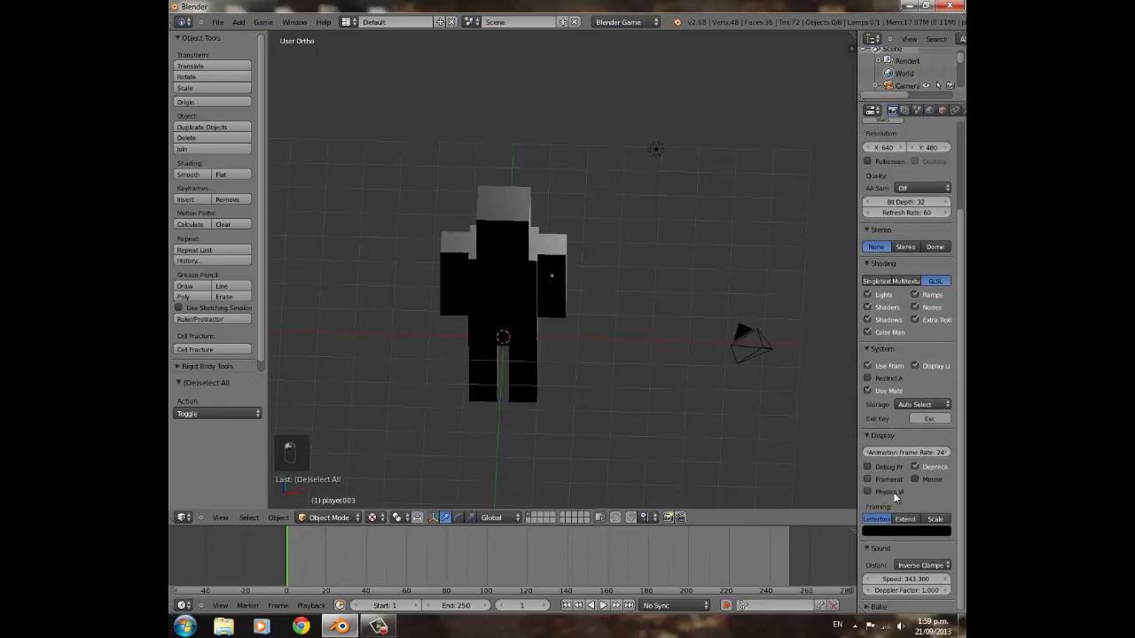
pyautogui.click(905, 453)
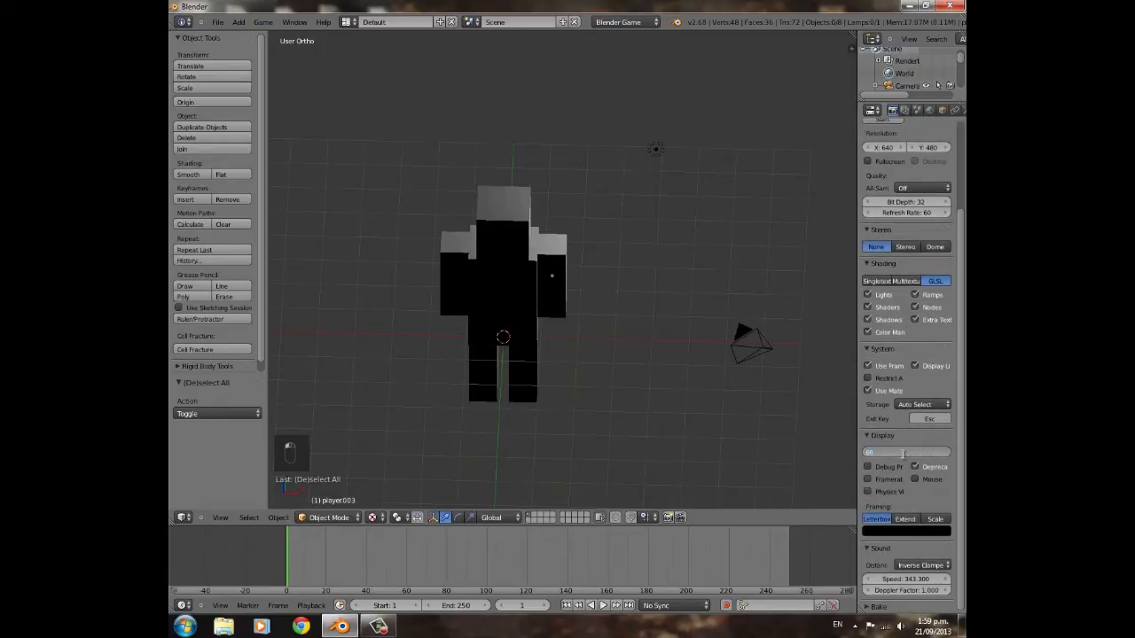
pyautogui.press('Return')
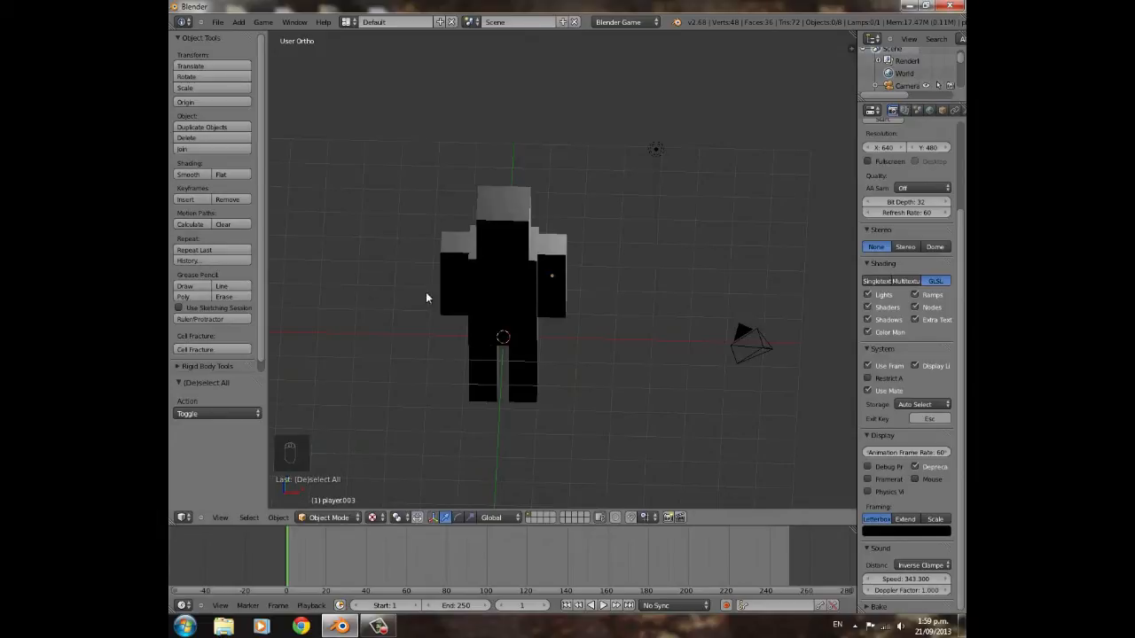
# - Join the arms, legs and head with the torso as the active object into a single mesh, and clear the selection
pyautogui.moveTo(602, 319); pyautogui.dragTo(421, 279, button='middle')
pyautogui.moveTo(420, 278); pyautogui.dragTo(479, 235, button='middle')
pyautogui.moveTo(535, 258); pyautogui.dragTo(619, 262, button='middle')
pyautogui.scroll(4, 619, 259)
pyautogui.moveTo(523, 297); pyautogui.dragTo(681, 278, button='middle')
pyautogui.rightClick(502, 270)
pyautogui.scroll(-4, 508, 404)
pyautogui.keyDown('shift'); pyautogui.rightClick(508, 406); pyautogui.keyUp('shift')
pyautogui.keyDown('shift'); pyautogui.rightClick(430, 413); pyautogui.keyUp('shift')
pyautogui.keyDown('shift'); pyautogui.rightClick(418, 300); pyautogui.keyUp('shift')
pyautogui.keyDown('shift'); pyautogui.rightClick(483, 186); pyautogui.keyUp('shift')
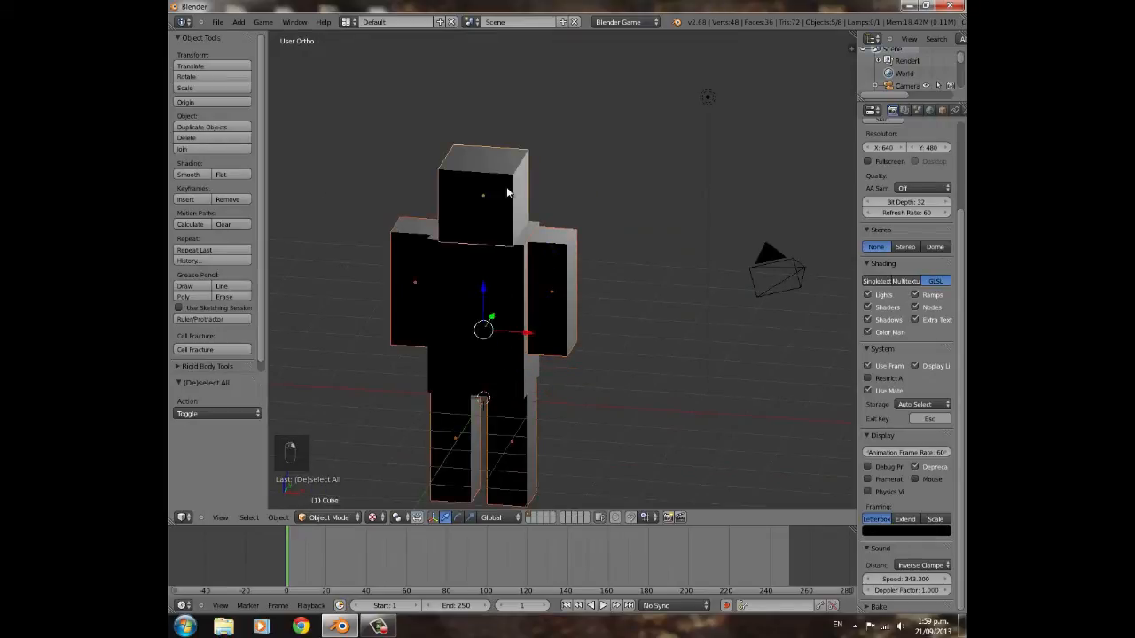
pyautogui.keyDown('shift'); pyautogui.scroll(-4, 641, 358); pyautogui.keyUp('shift')
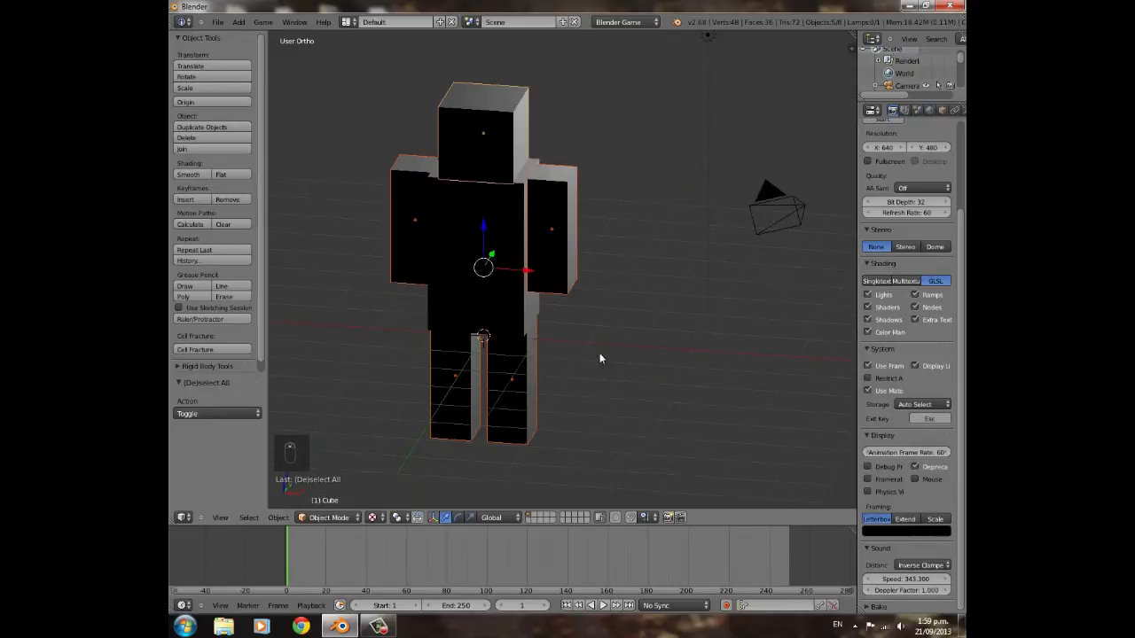
pyautogui.keyDown('shift'); pyautogui.rightClick(486, 235); pyautogui.keyUp('shift')
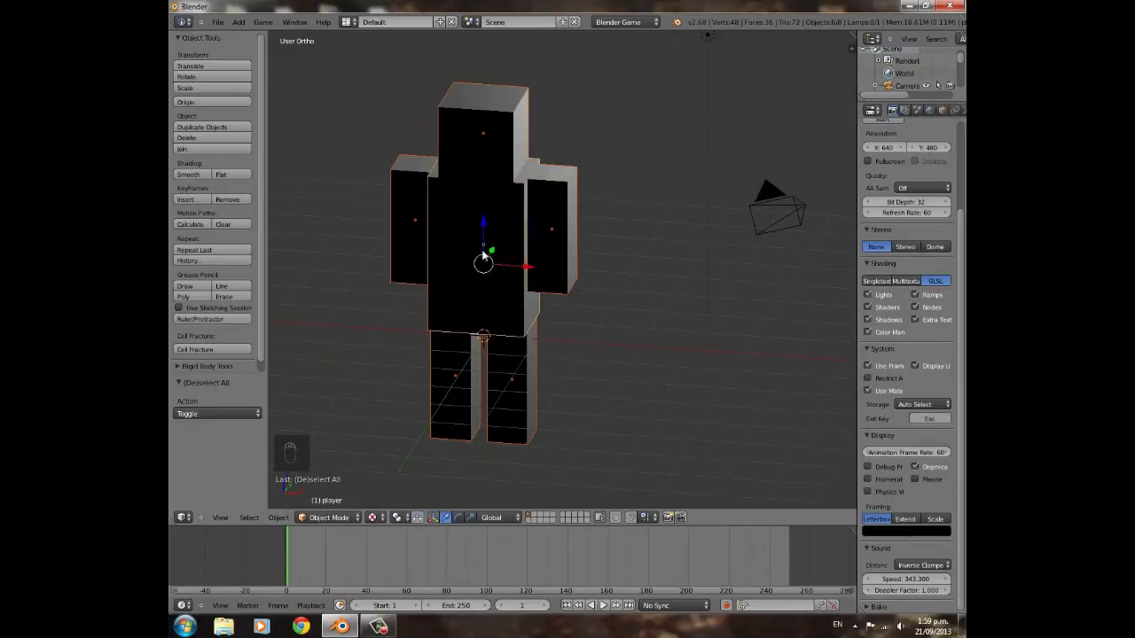
pyautogui.hotkey('ctrl', 'j')
pyautogui.press('a')
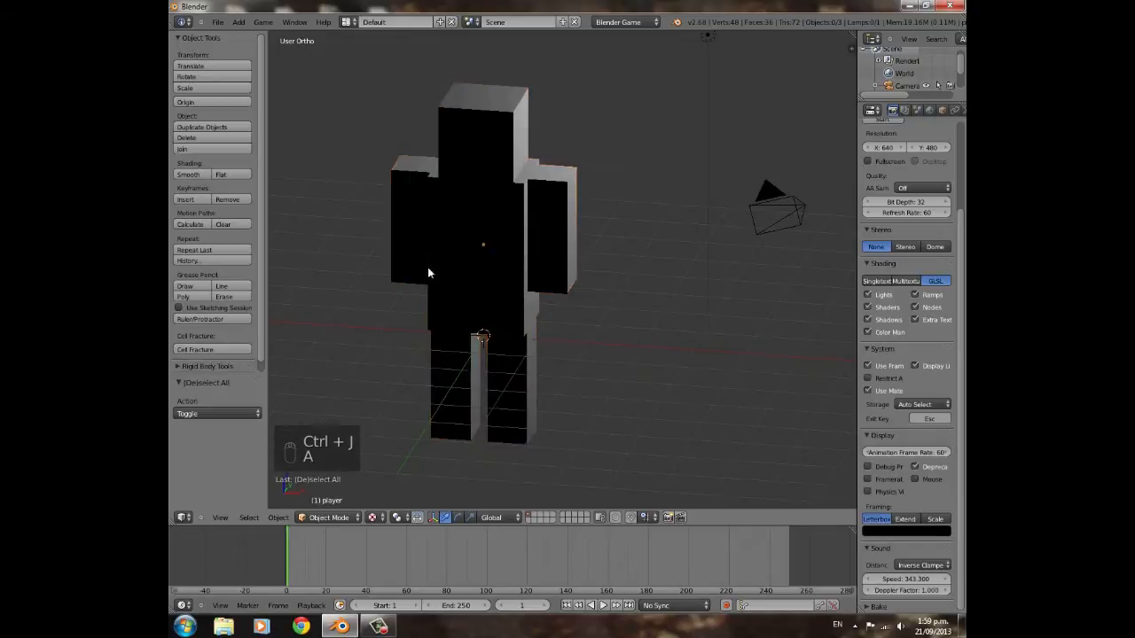
# - Select the joined player character
pyautogui.moveTo(436, 271); pyautogui.dragTo(587, 284, button='middle')
pyautogui.moveTo(627, 318); pyautogui.dragTo(536, 295, button='middle')
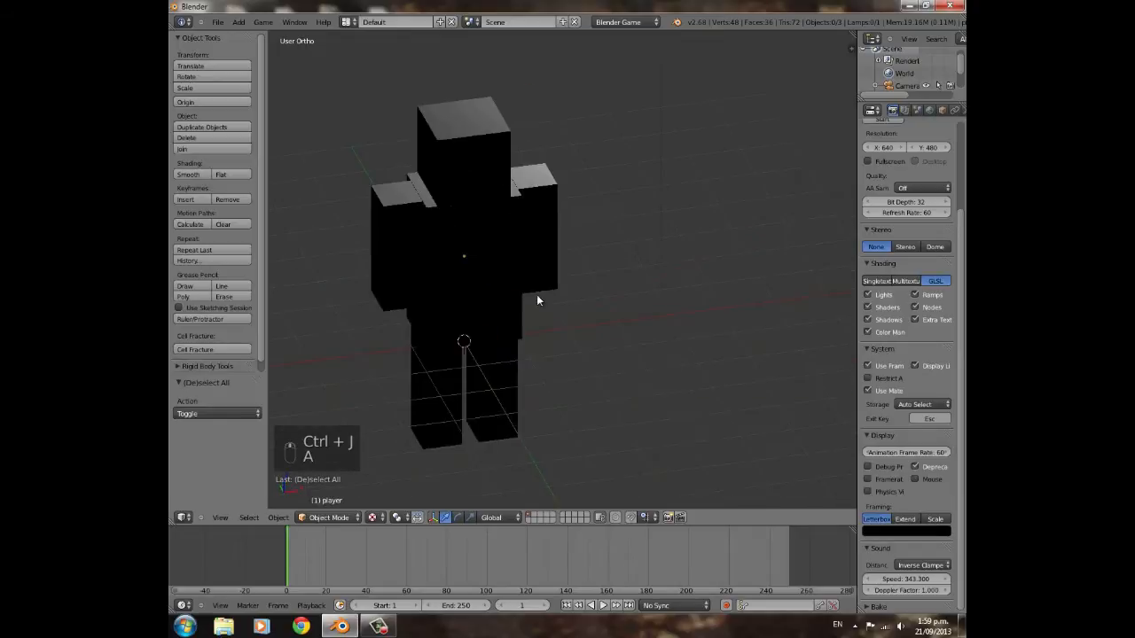
pyautogui.rightClick(494, 212)
# - Try moving the joined character as one object and undo the move
pyautogui.scroll(-3, 494, 212)
pyautogui.press('g')
pyautogui.click(572, 260)
pyautogui.hotkey('ctrl', 'z')
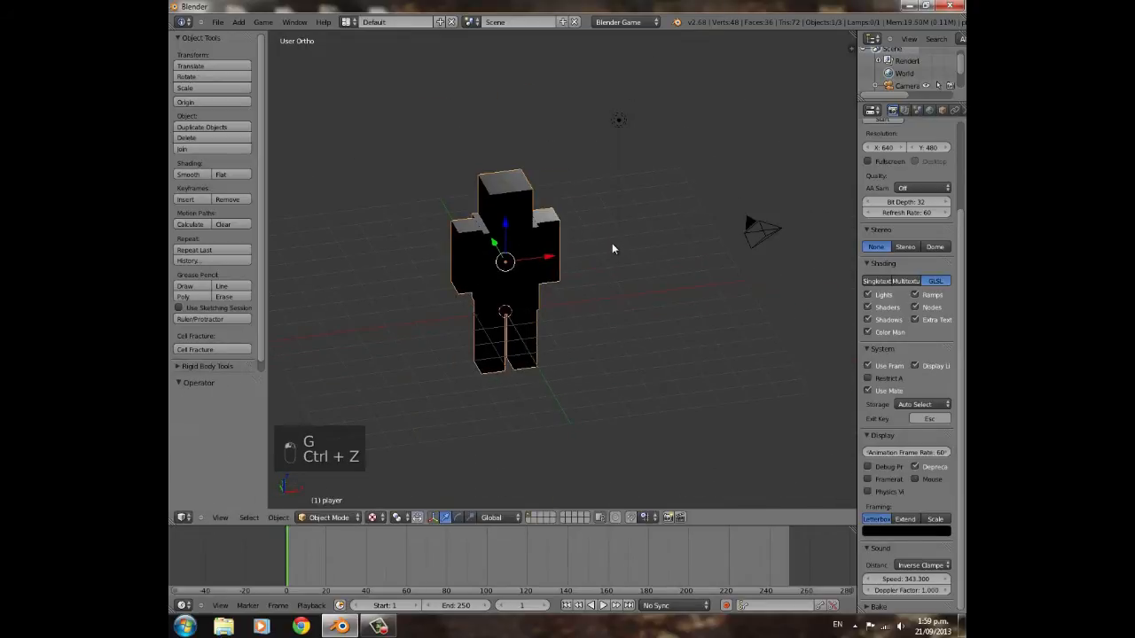
# - Add a new material to the character and set its specular intensity to 0
pyautogui.moveTo(657, 251); pyautogui.dragTo(540, 329, button='middle')
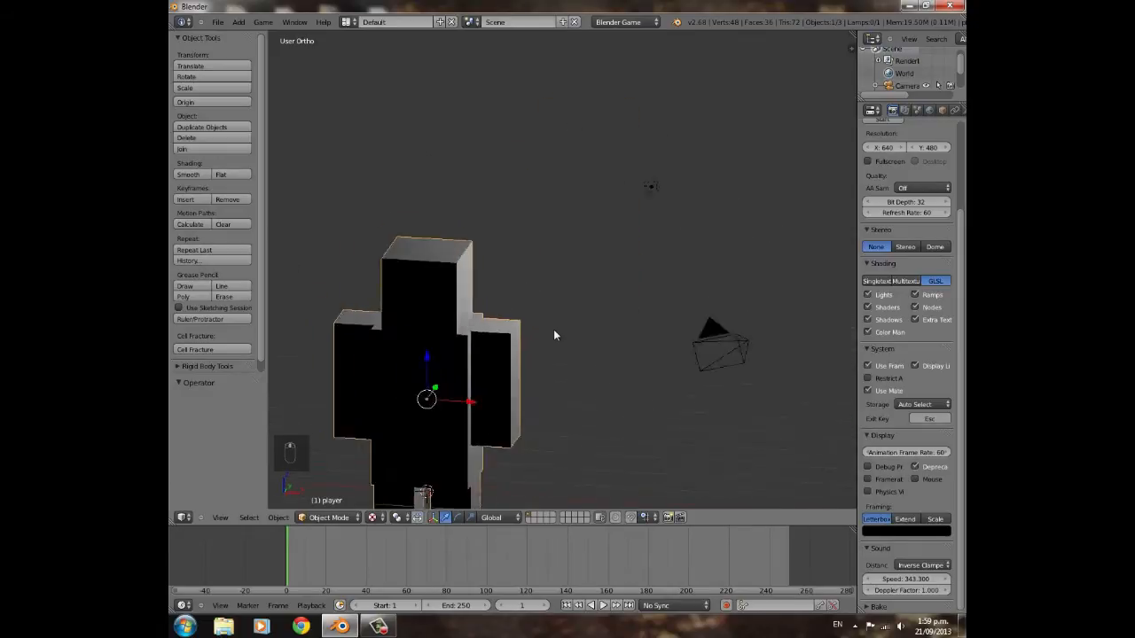
pyautogui.scroll(4, 476, 364)
pyautogui.keyDown('shift'); pyautogui.moveTo(476, 364); pyautogui.dragTo(576, 336, button='middle'); pyautogui.keyUp('shift')
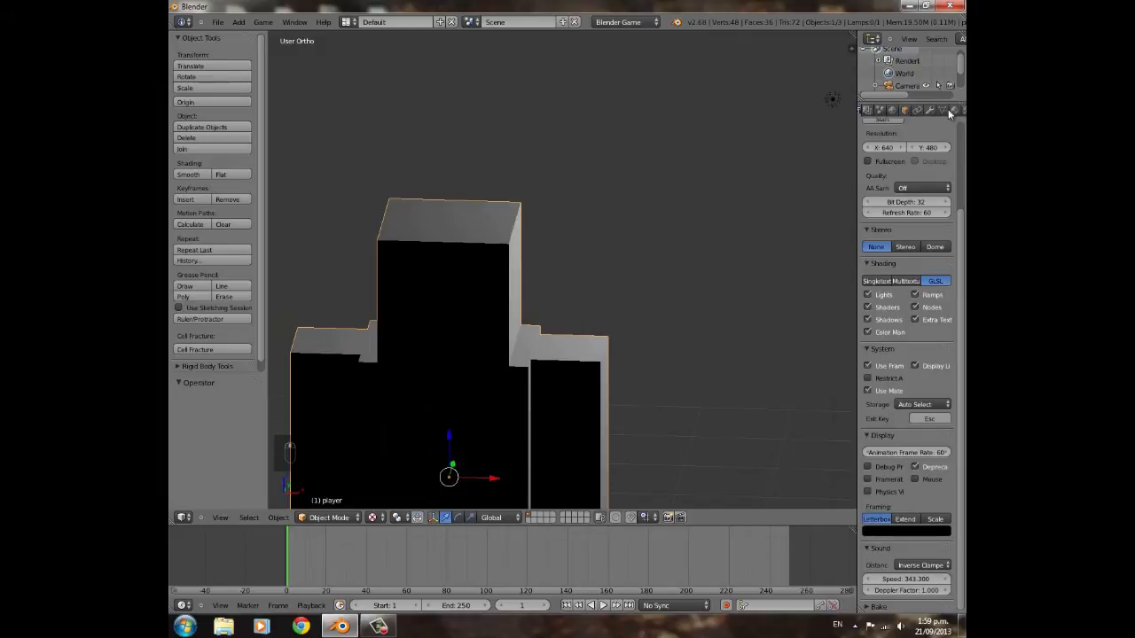
pyautogui.click(918, 110)
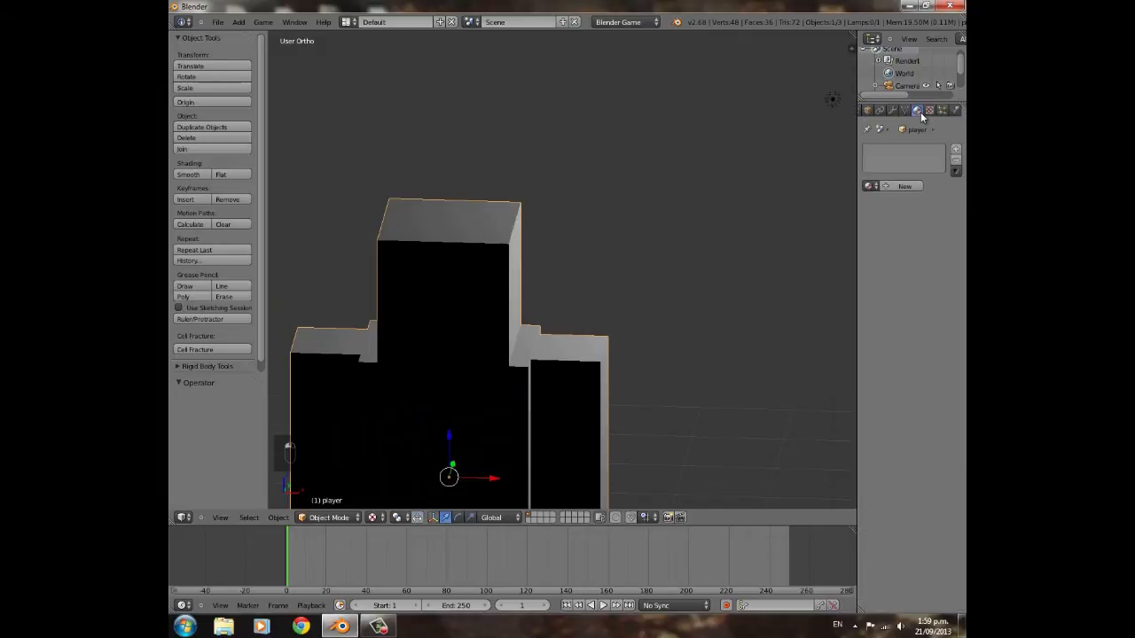
pyautogui.click(905, 187)
pyautogui.moveTo(893, 383); pyautogui.dragTo(780, 353)
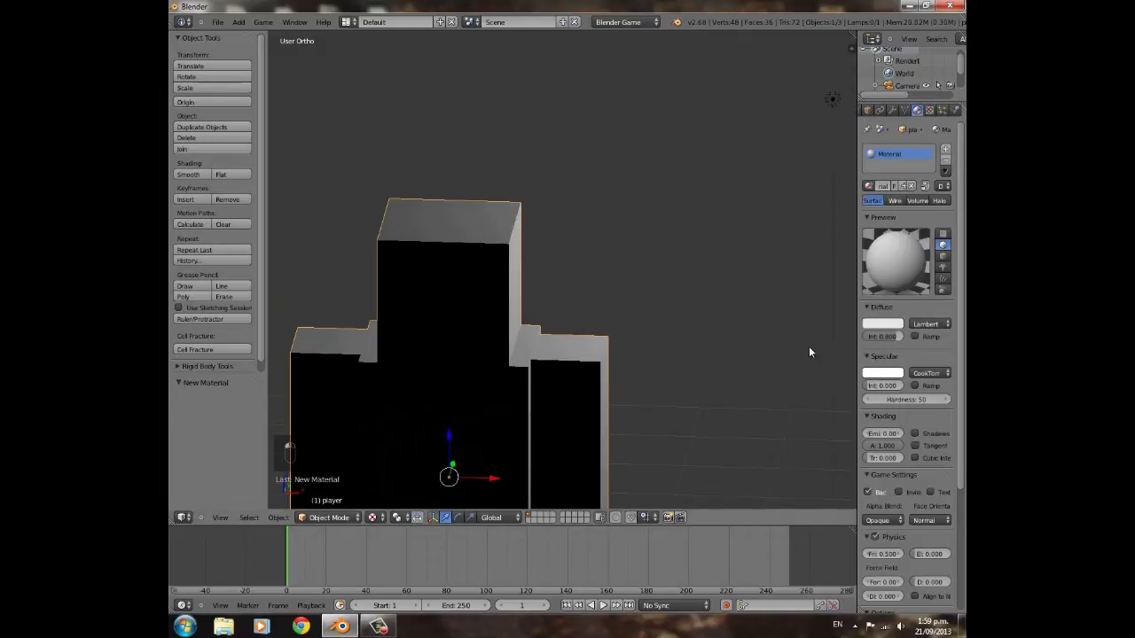
# - Turn off backface culling for the new material and name it body
pyautogui.scroll(-3, 929, 417)
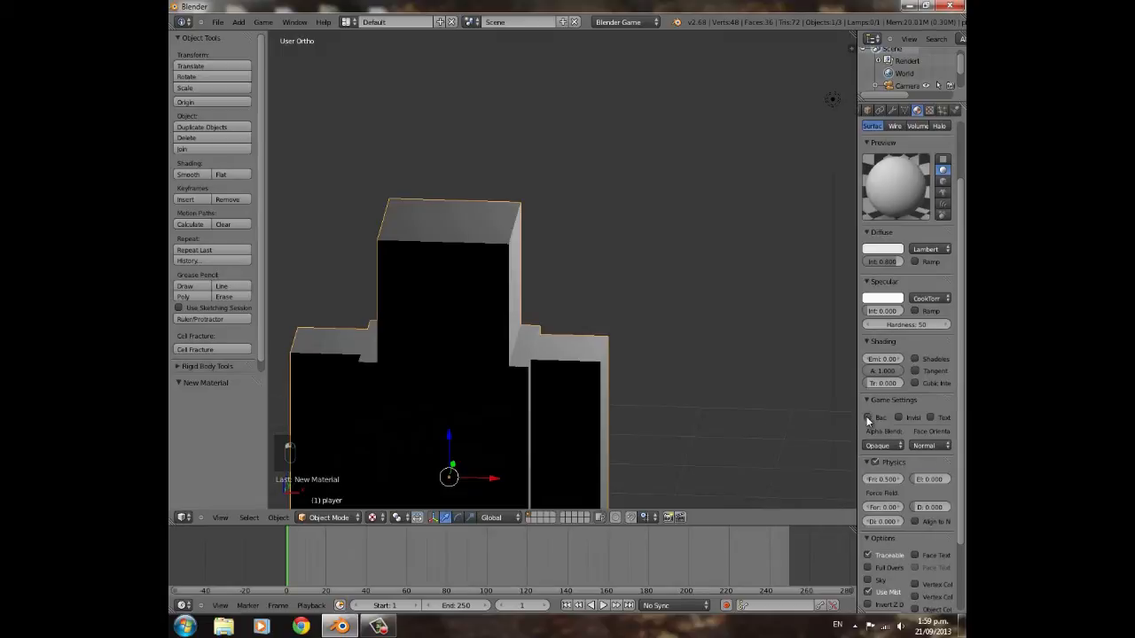
pyautogui.scroll(-4, 867, 421)
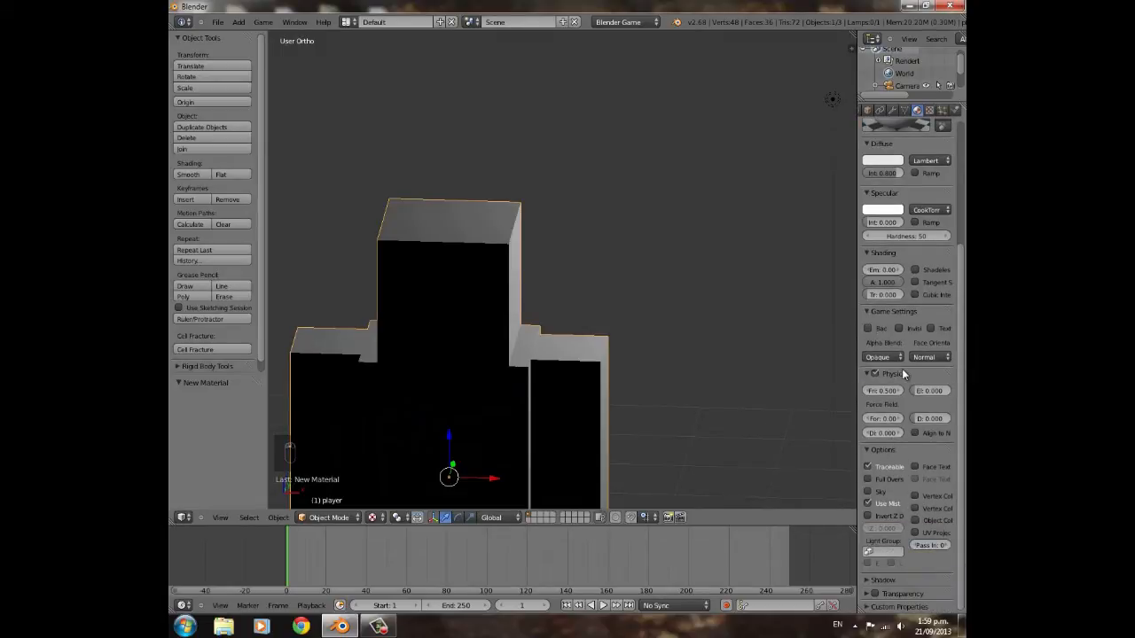
pyautogui.scroll(7, 907, 359)
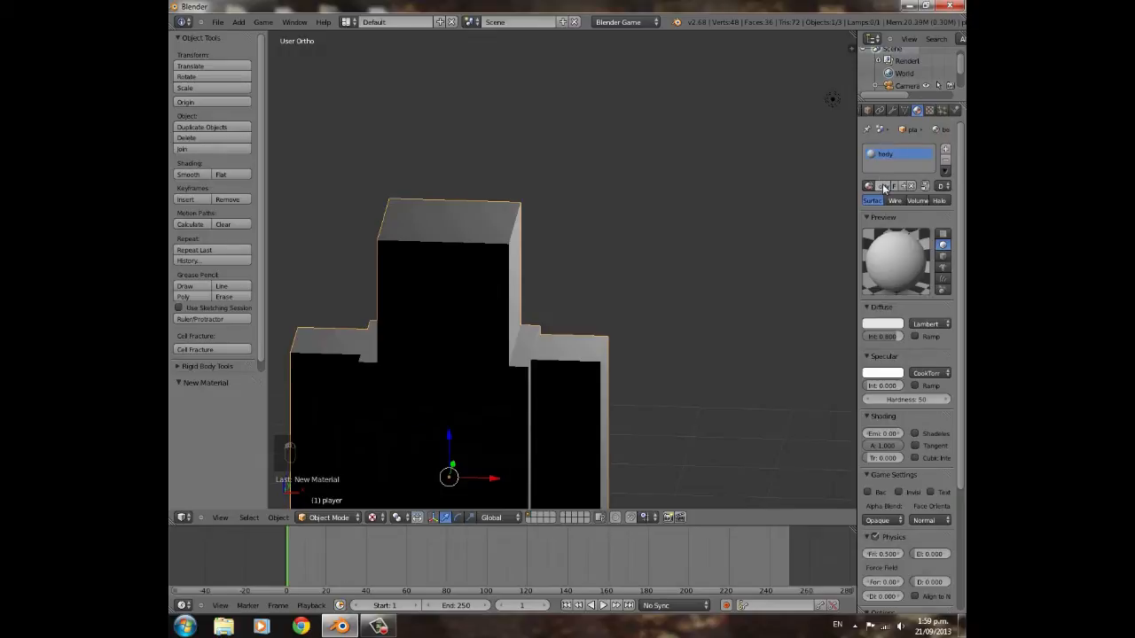
# - Inspect the character from several sides and rename its material as clothes
pyautogui.scroll(-3, 936, 344)
pyautogui.moveTo(472, 257); pyautogui.dragTo(552, 346, button='middle')
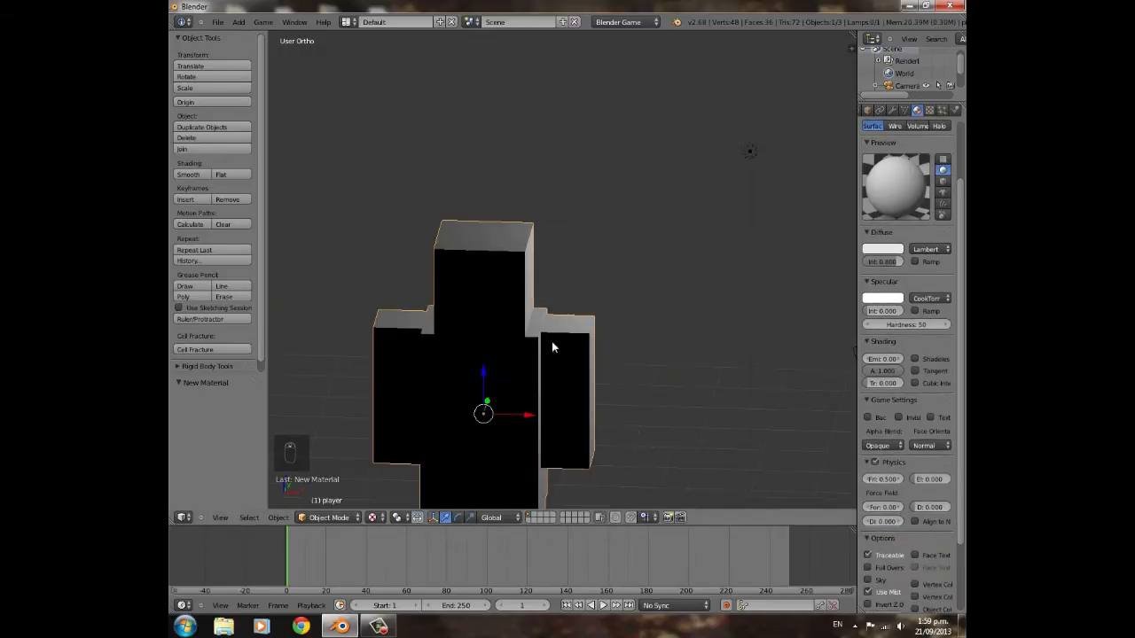
pyautogui.moveTo(340, 332); pyautogui.dragTo(576, 368, button='middle')
pyautogui.moveTo(562, 440); pyautogui.dragTo(397, 416, button='middle')
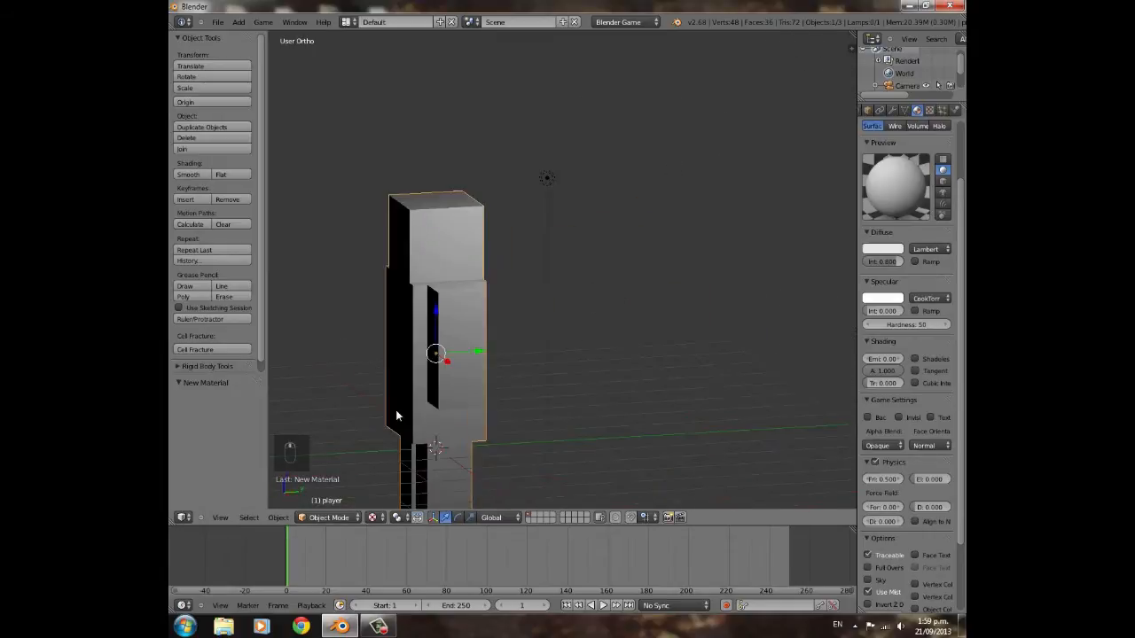
pyautogui.scroll(3, 880, 176)
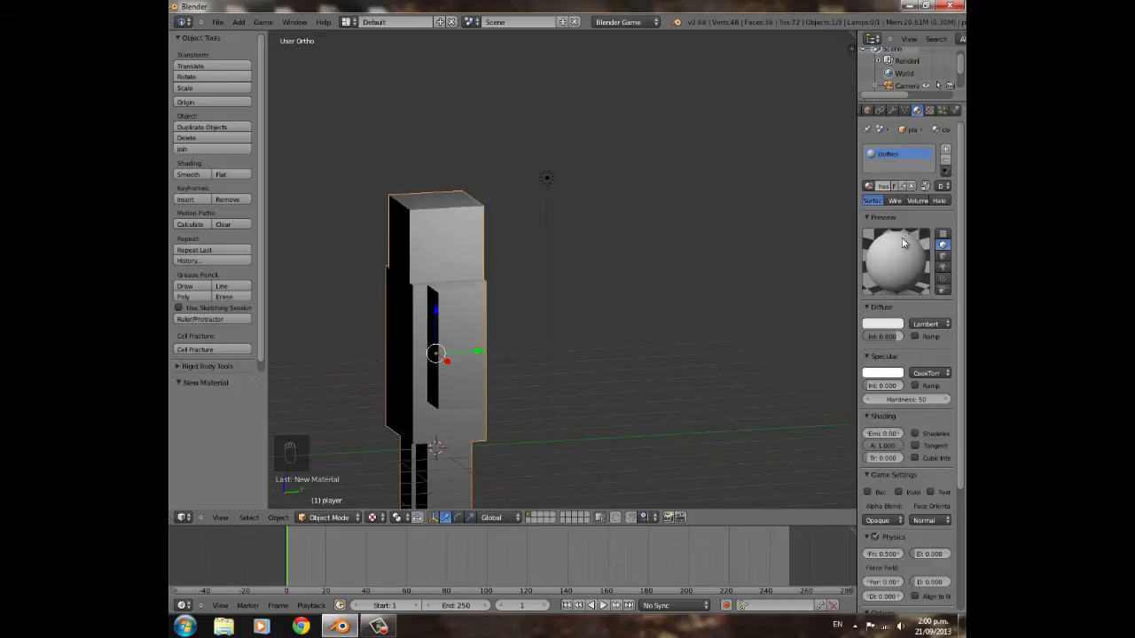
pyautogui.scroll(-5, 902, 243)
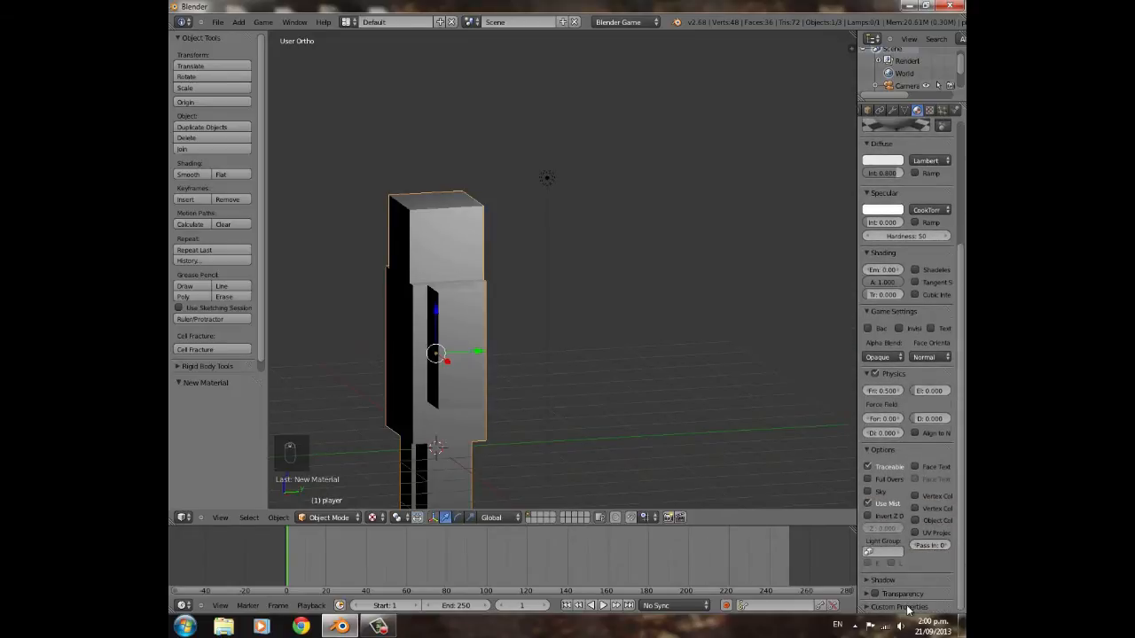
# - Add a new texture of type Image or Movie to the clothes material and change its mapping coordinates
pyautogui.click(928, 110)
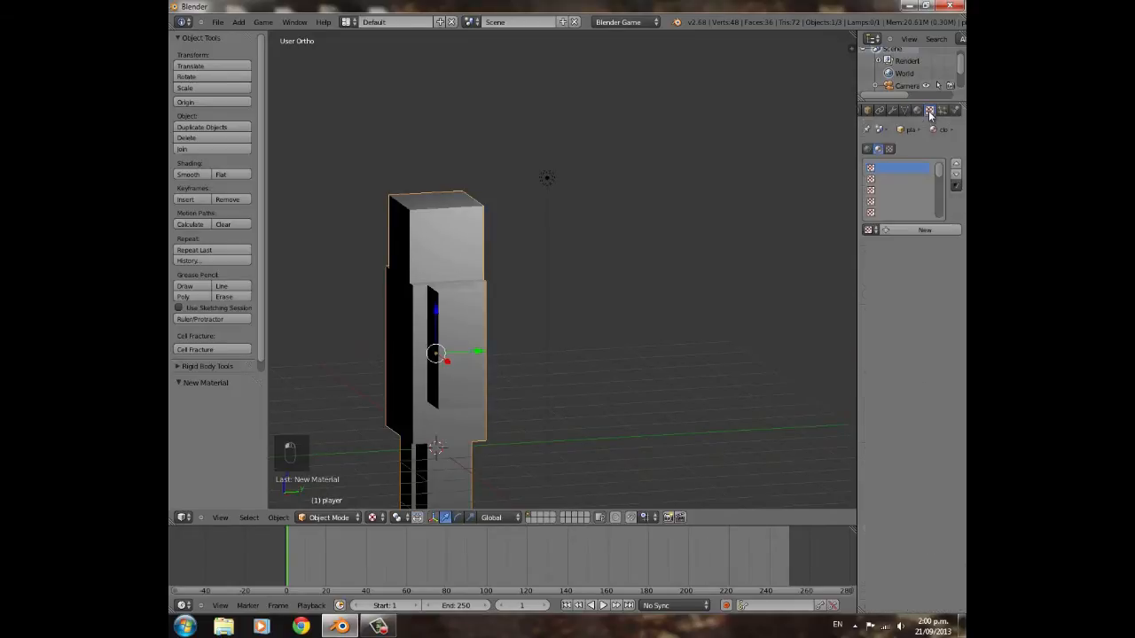
pyautogui.click(921, 230)
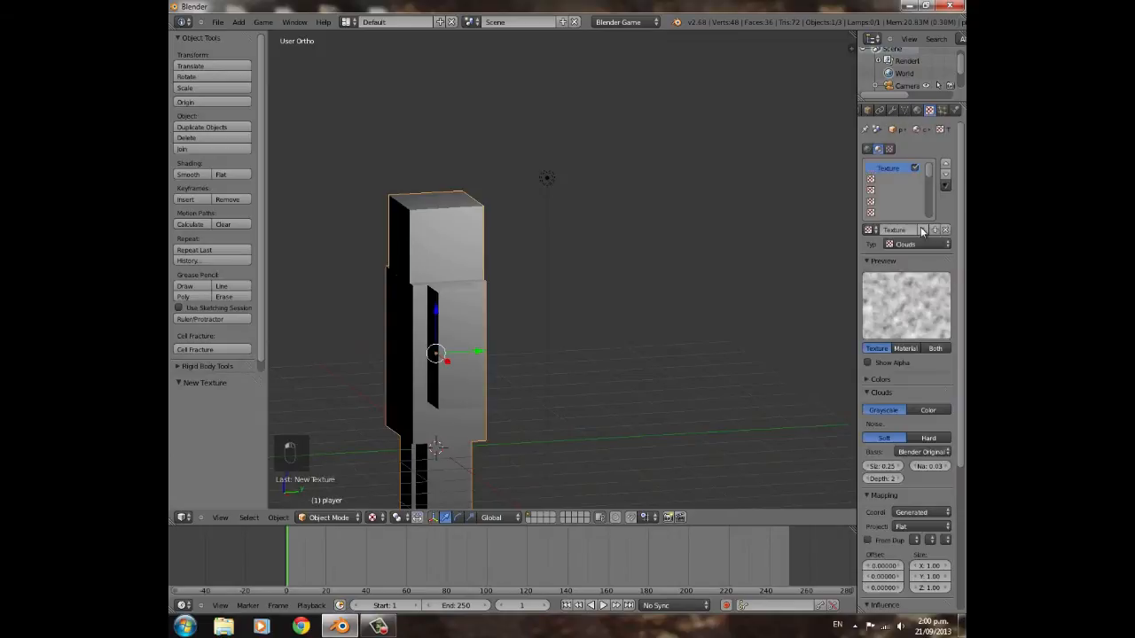
pyautogui.click(919, 245)
pyautogui.click(897, 172)
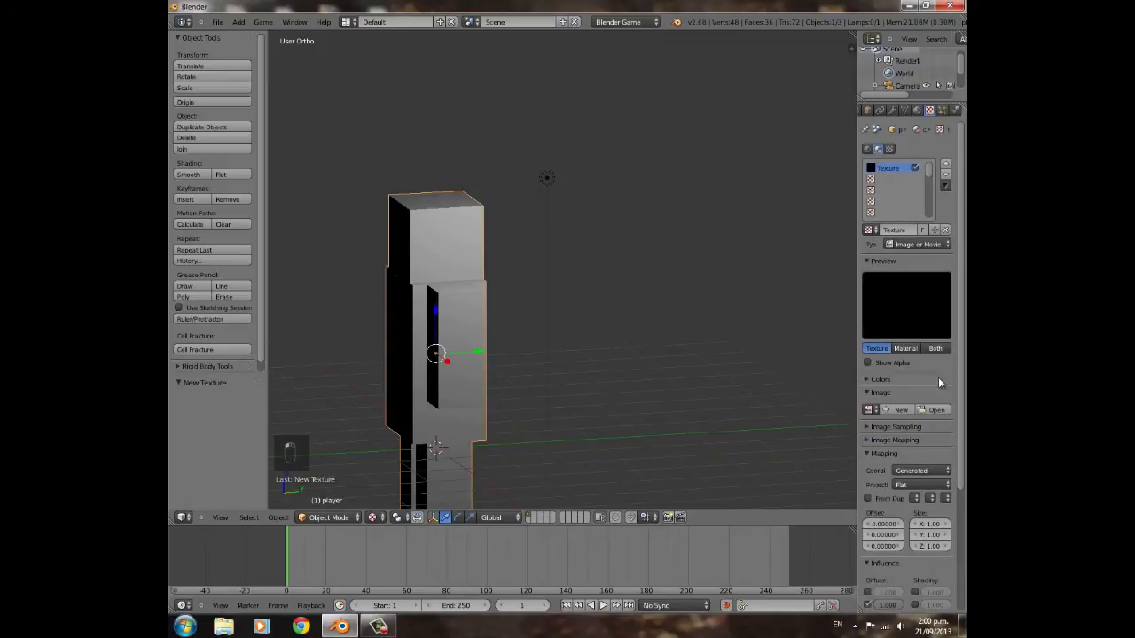
pyautogui.click(920, 472)
pyautogui.click(902, 422)
pyautogui.click(935, 410)
pyautogui.press('Escape')
pyautogui.click(301, 626)
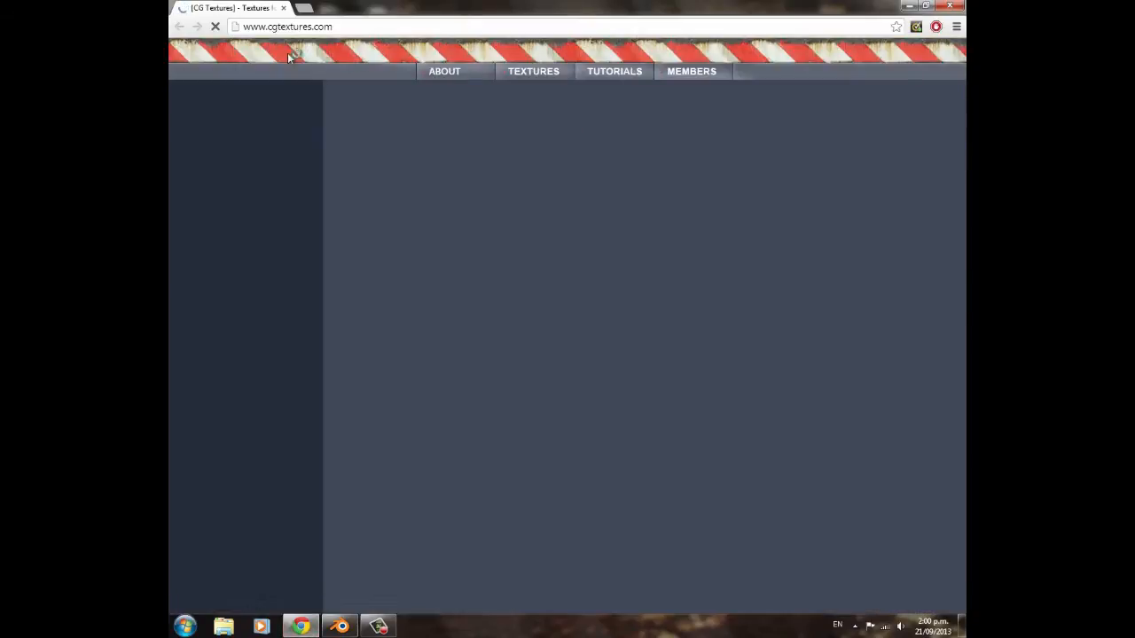
pyautogui.scroll(-1, 533, 366)
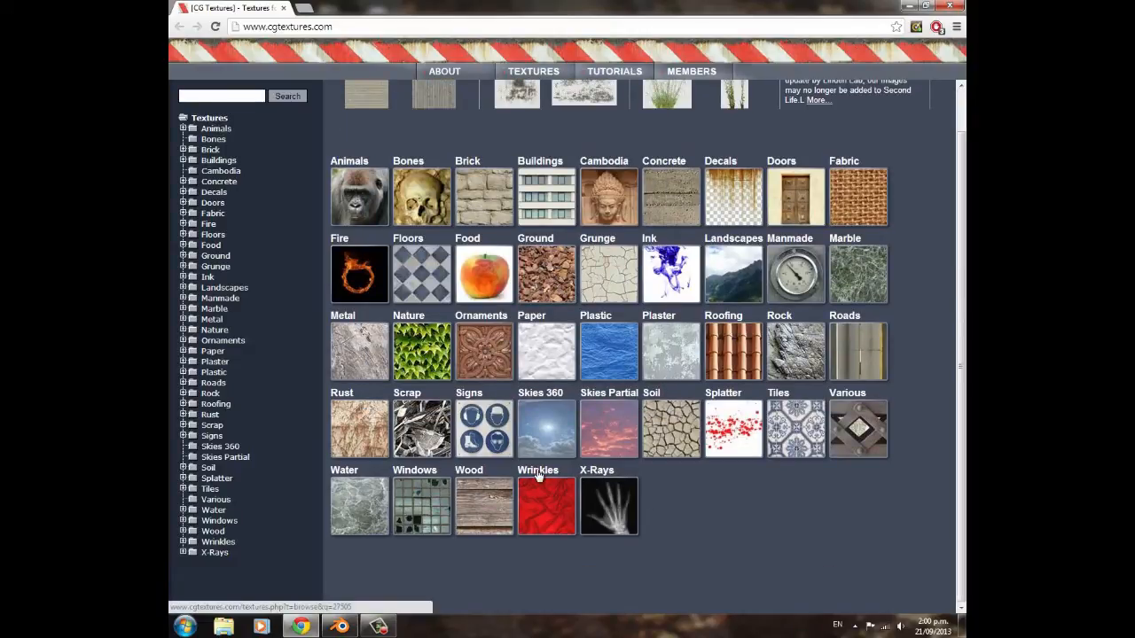
# - Open the Plain Fabric category under Fabric and look through its first two pages of textures
pyautogui.click(879, 204)
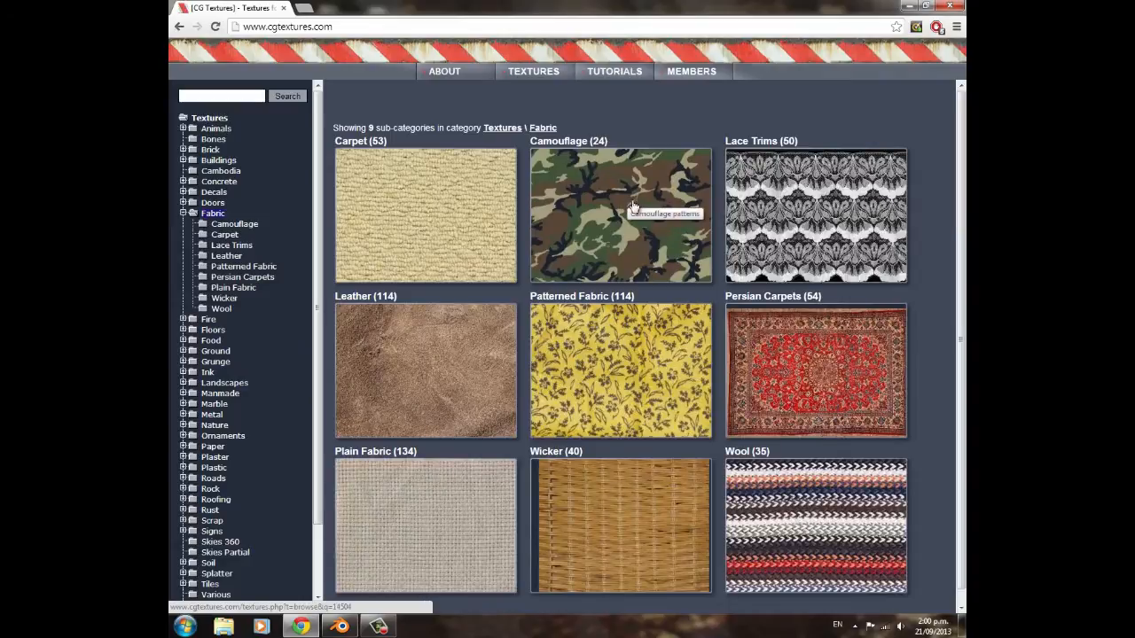
pyautogui.scroll(-1, 638, 258)
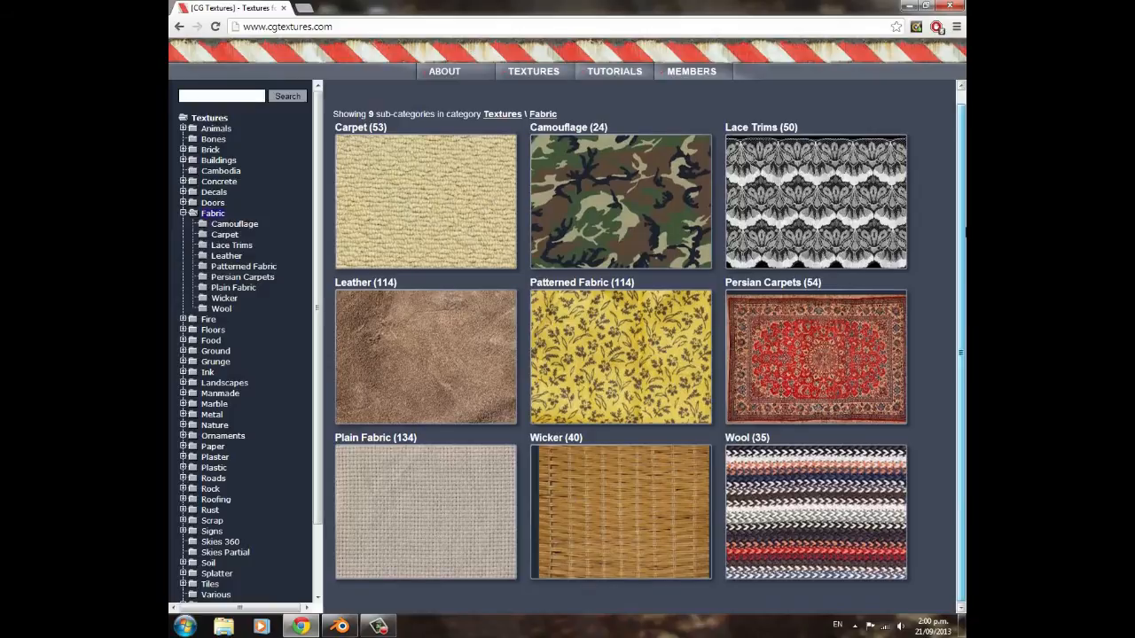
pyautogui.click(441, 526)
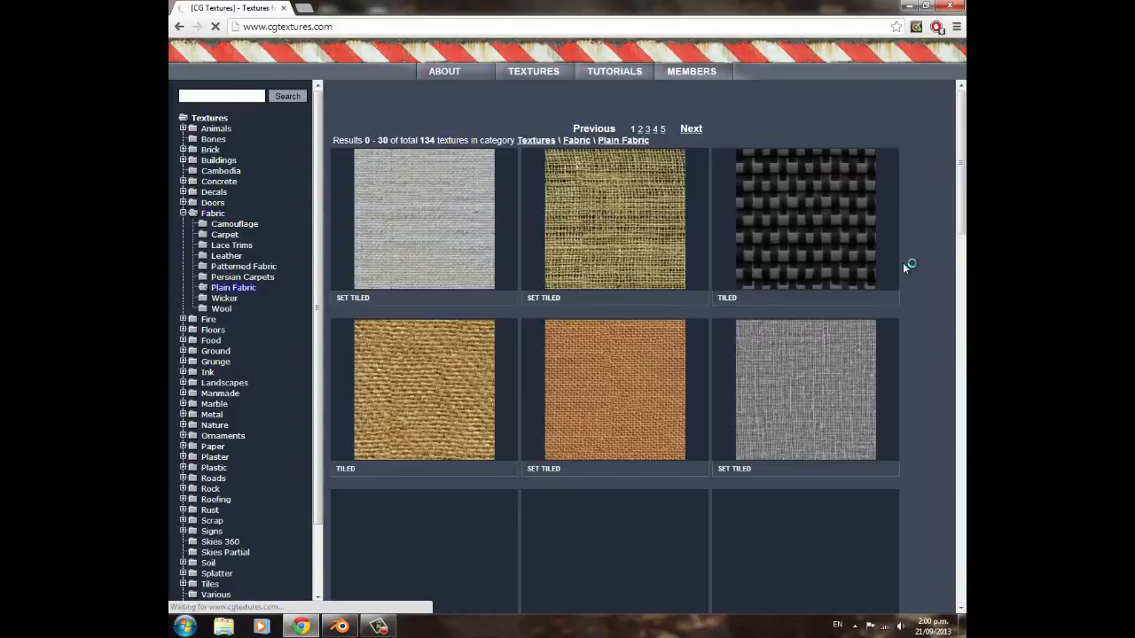
pyautogui.moveTo(962, 205); pyautogui.dragTo(963, 355)
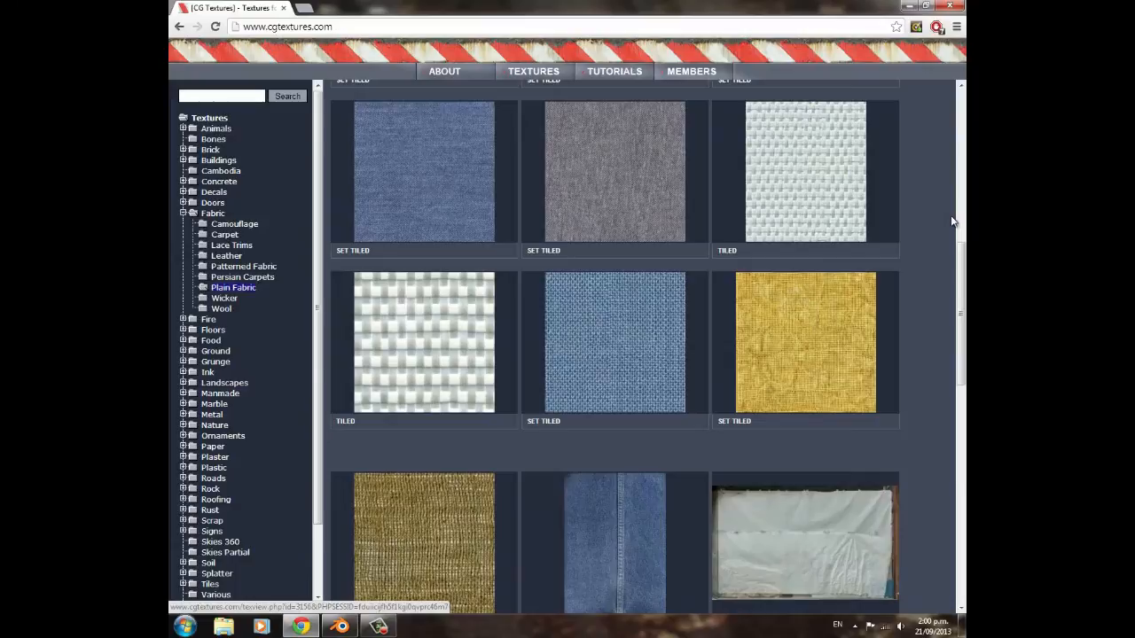
pyautogui.moveTo(961, 372); pyautogui.dragTo(937, 464)
pyautogui.scroll(-10, 938, 469)
pyautogui.click(696, 540)
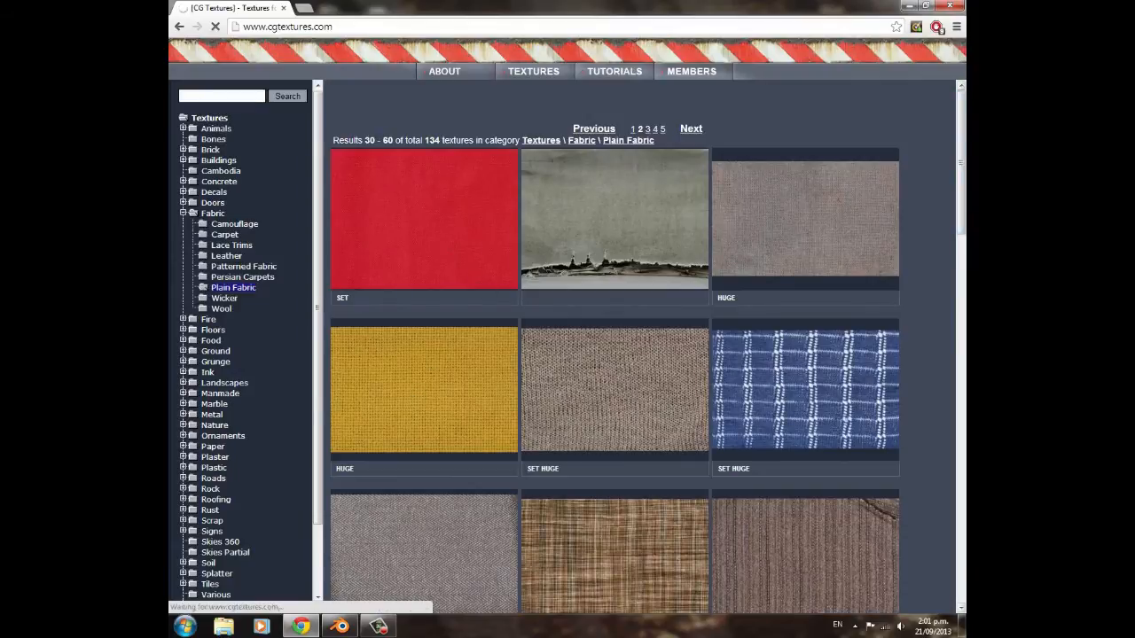
pyautogui.moveTo(955, 168); pyautogui.dragTo(949, 368)
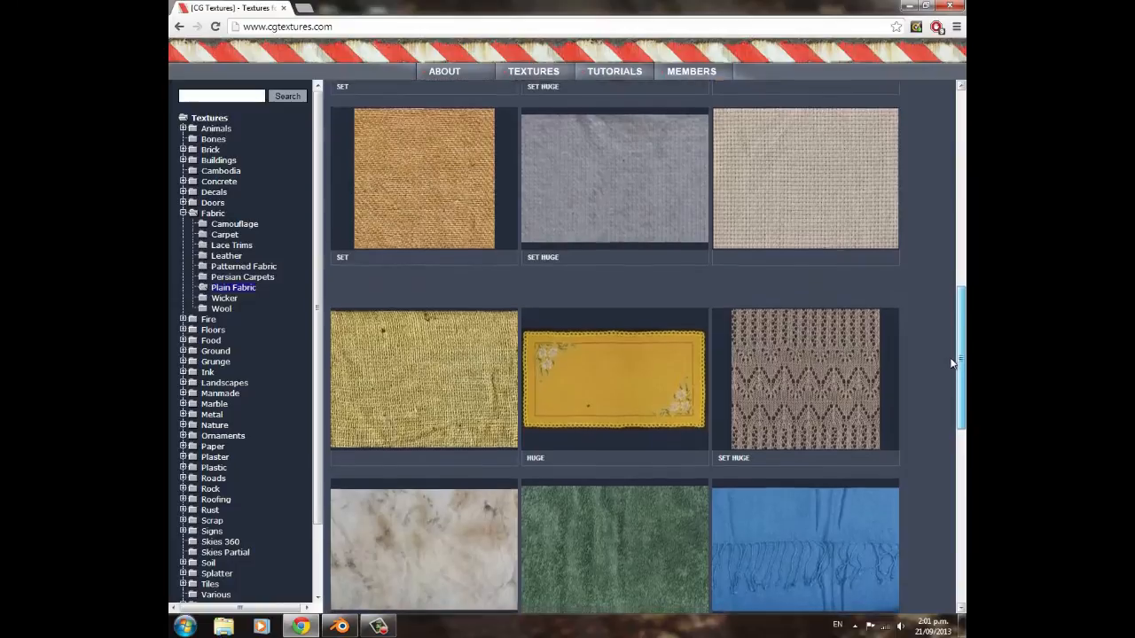
pyautogui.scroll(-2, 947, 408)
pyautogui.scroll(-2, 947, 452)
pyautogui.scroll(7, 946, 452)
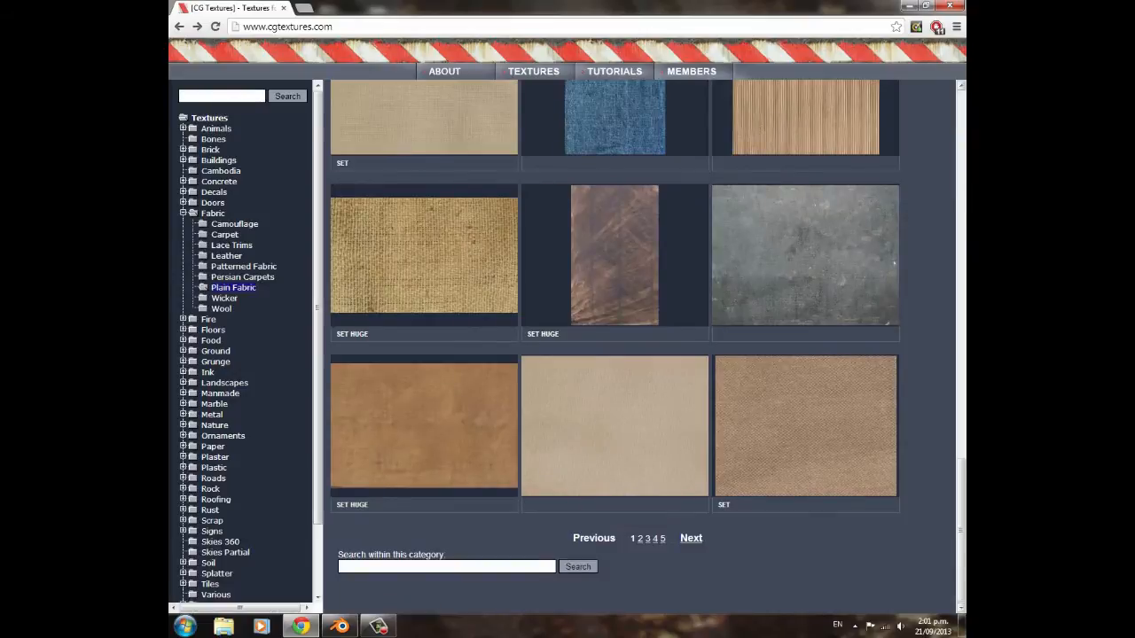
pyautogui.moveTo(962, 472); pyautogui.dragTo(962, 106)
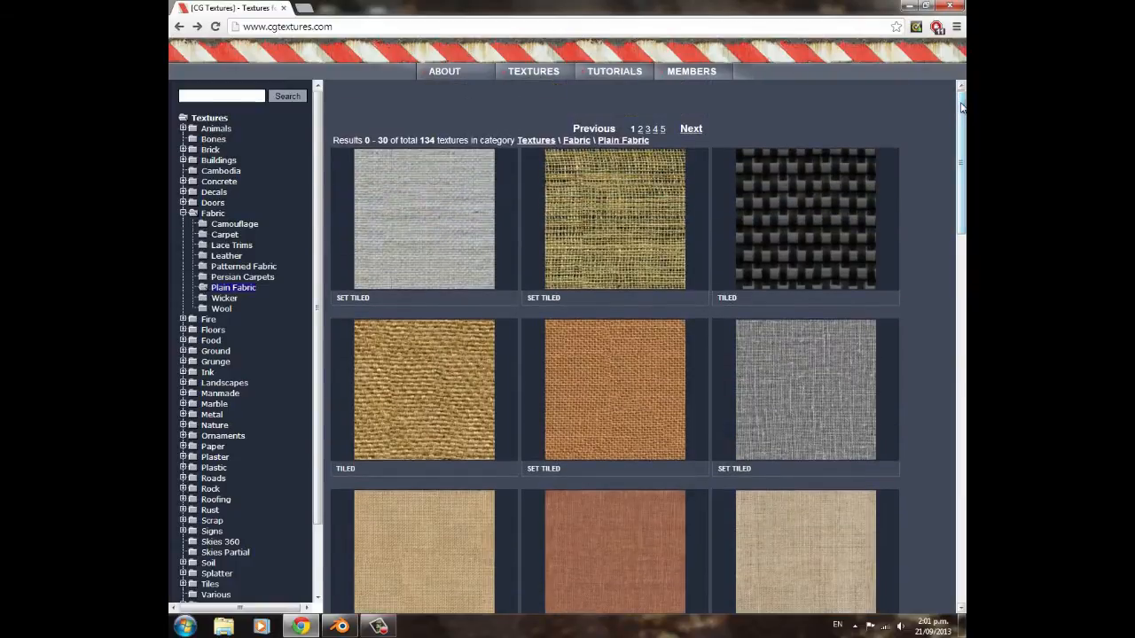
# - Download the black woven texture FabricPlain0073 in the small 1024x1024 size and close its page
pyautogui.click(807, 184)
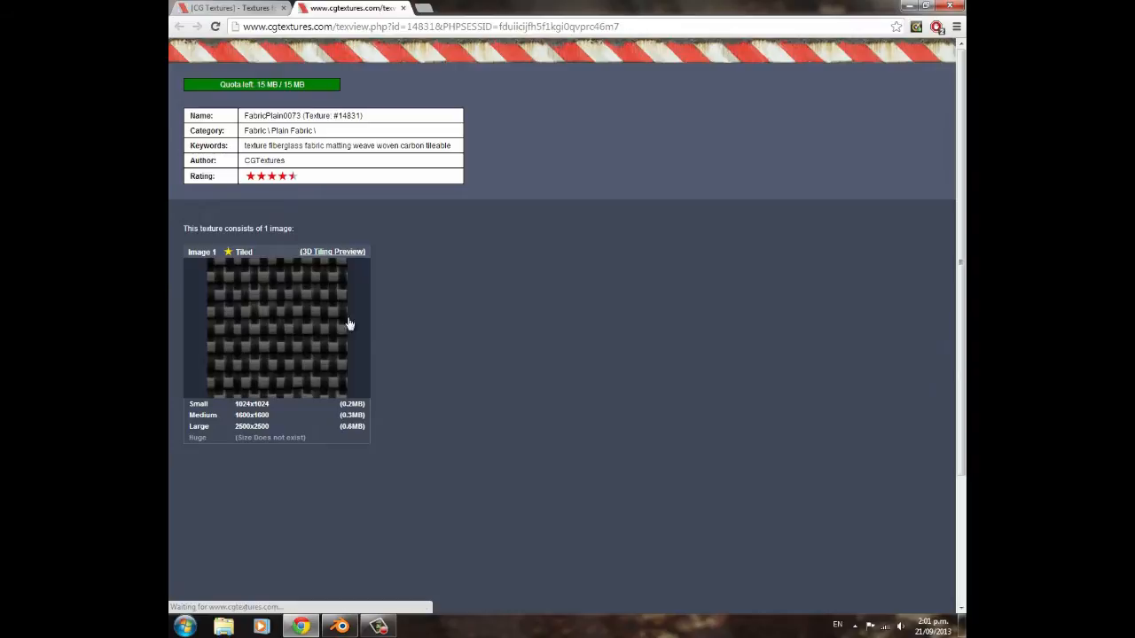
pyautogui.moveTo(338, 318)
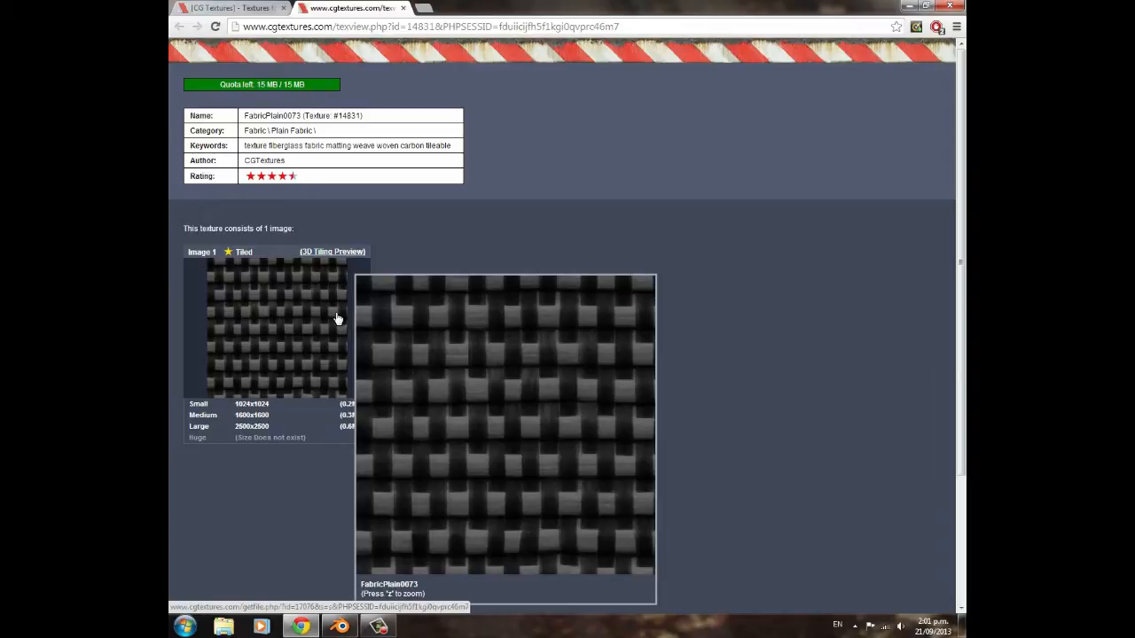
pyautogui.click(314, 299)
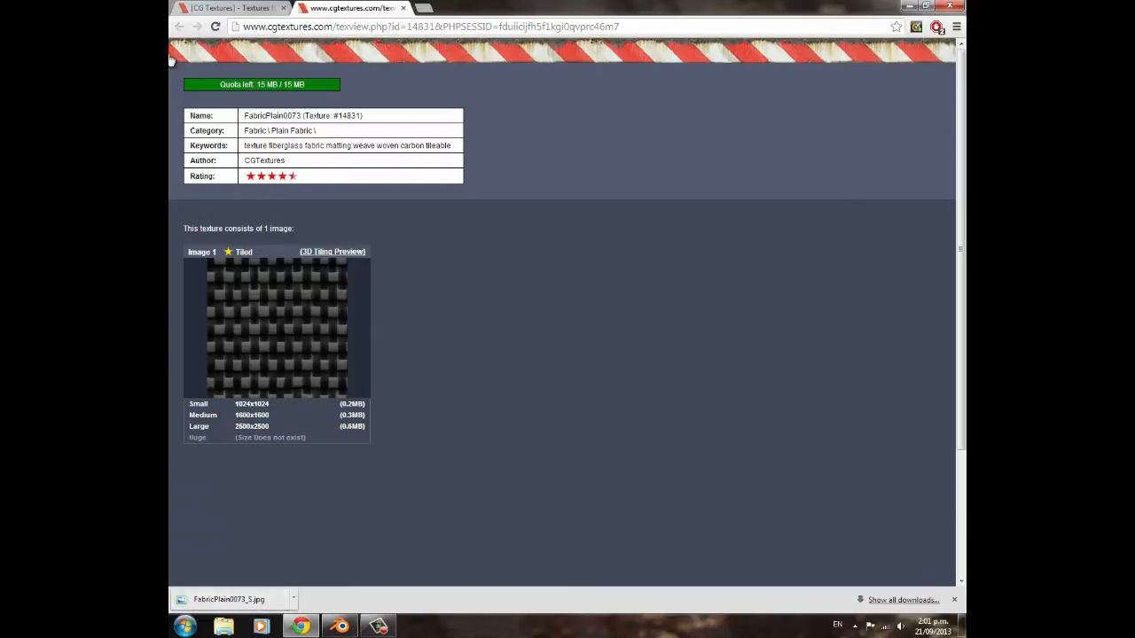
pyautogui.click(402, 8)
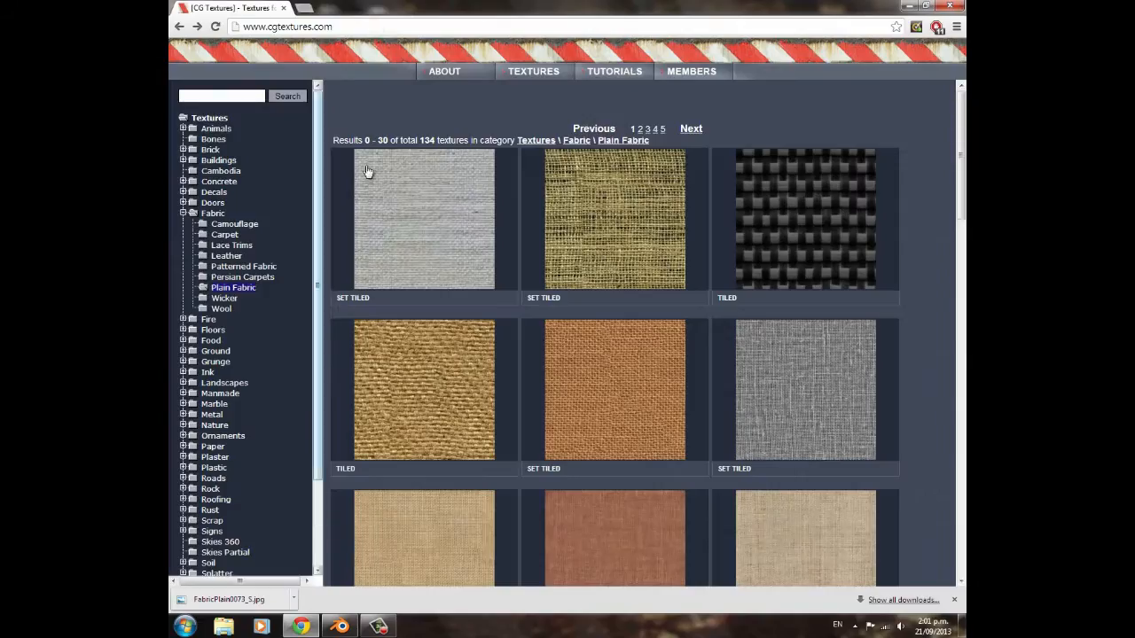
# - Open the Camouflage fabric category and download the woodland green texture Camouflage0003 in the small size
pyautogui.scroll(-9, 694, 266)
pyautogui.scroll(5, 694, 270)
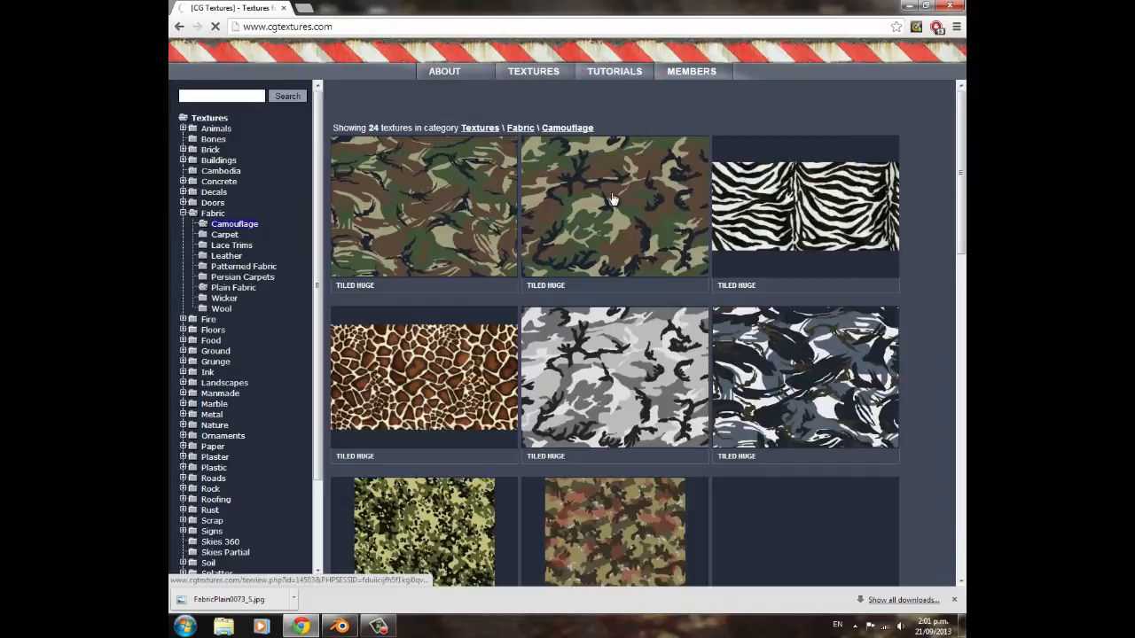
pyautogui.click(612, 199)
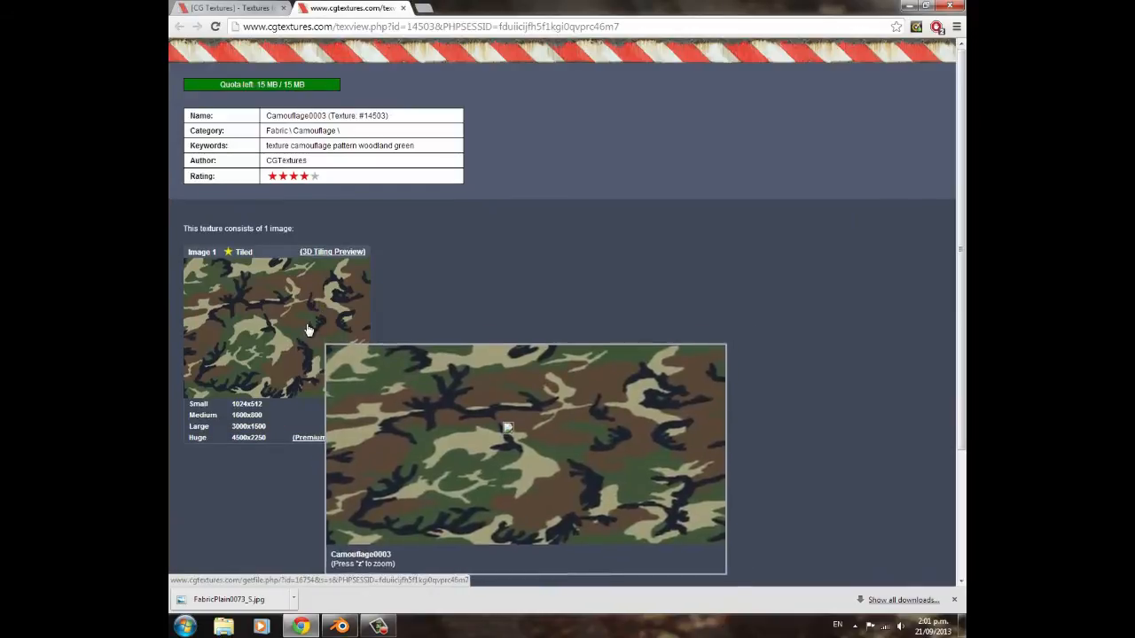
pyautogui.click(372, 390)
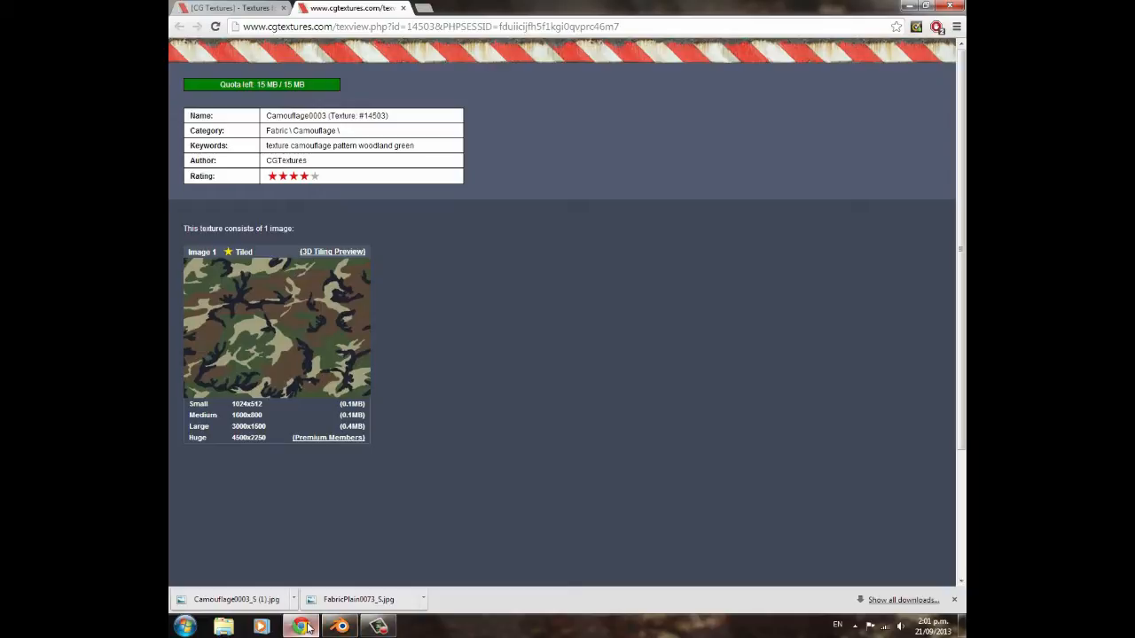
# - Switch to Blender and load the FabricPlain0073 image from the Downloads folder into the clothes texture
pyautogui.moveTo(302, 626)
pyautogui.click(339, 626)
pyautogui.moveTo(669, 236); pyautogui.dragTo(721, 350, button='middle')
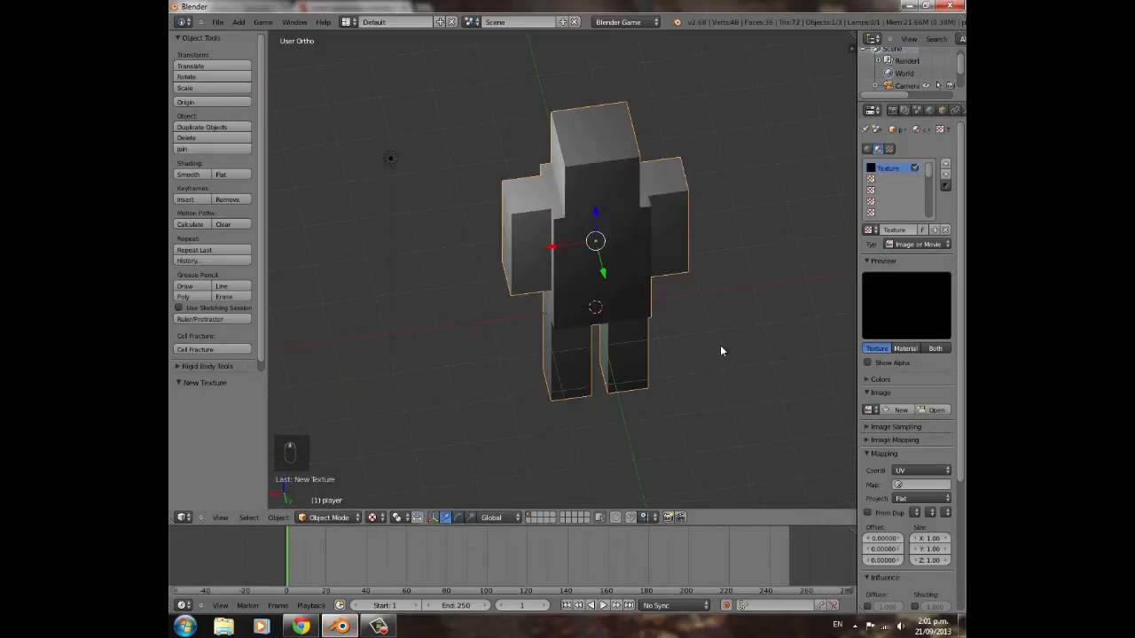
pyautogui.click(936, 411)
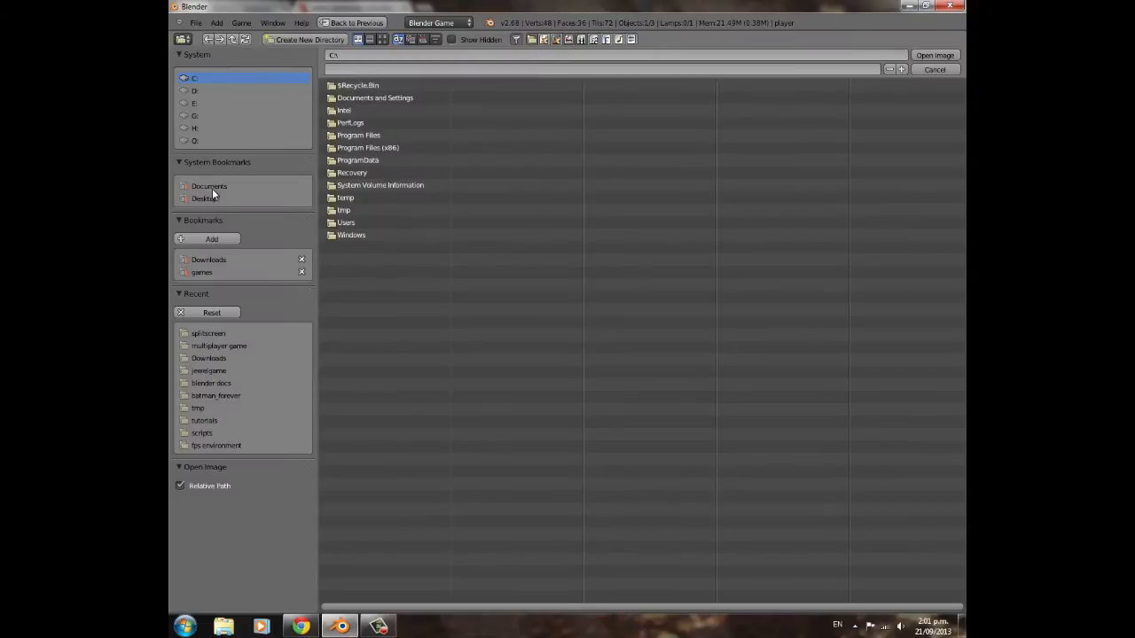
pyautogui.click(209, 259)
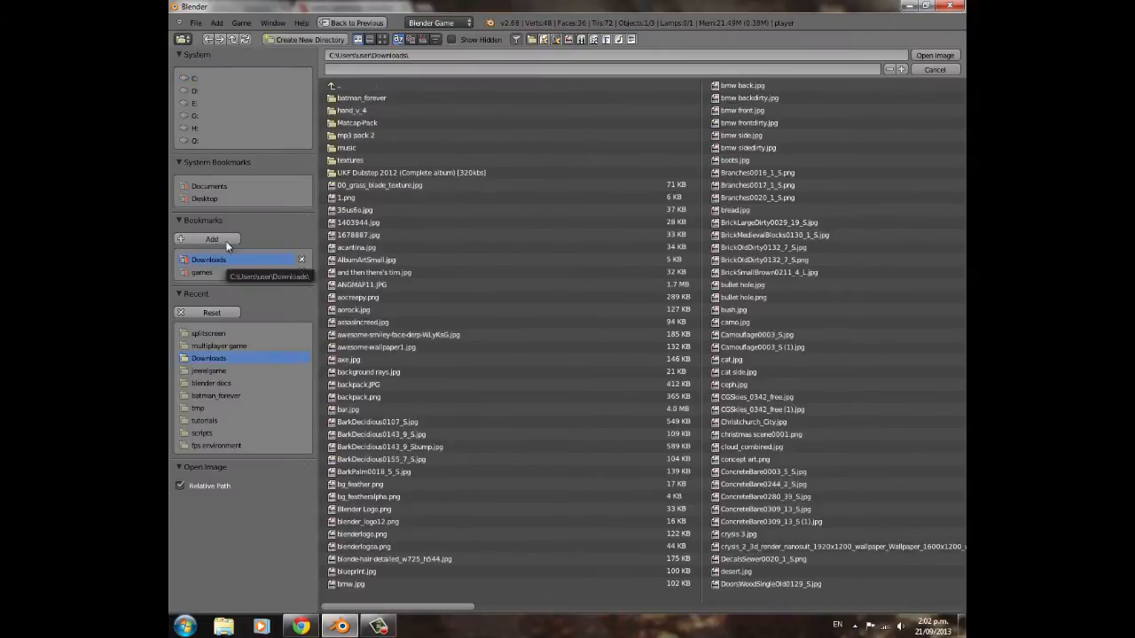
pyautogui.click(382, 39)
pyautogui.scroll(-8, 695, 211)
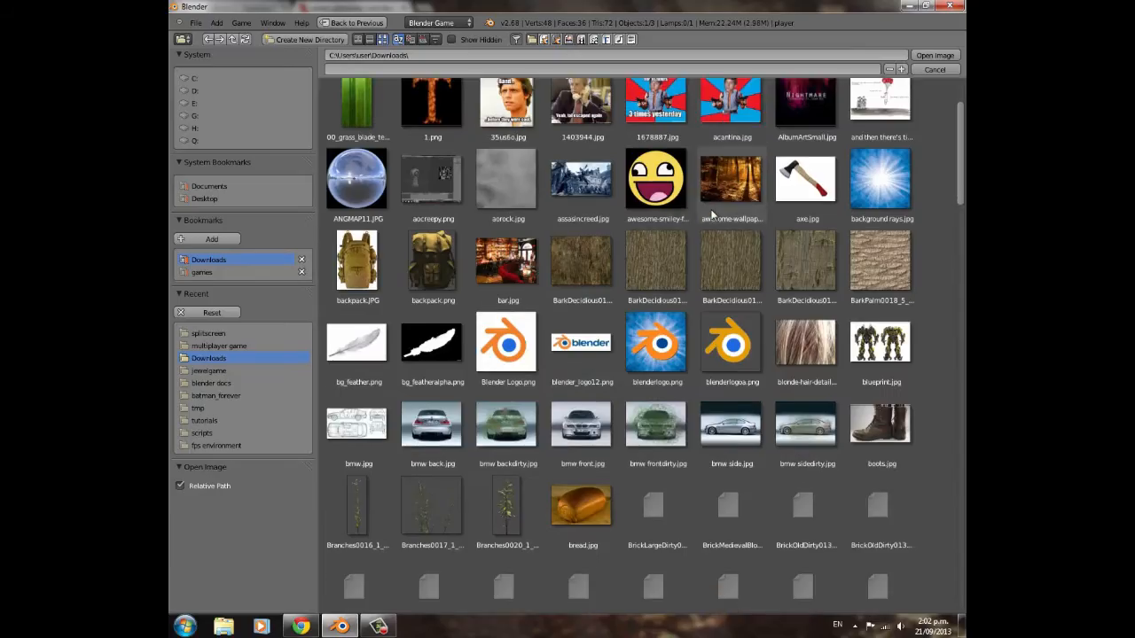
pyautogui.moveTo(962, 199); pyautogui.dragTo(962, 305)
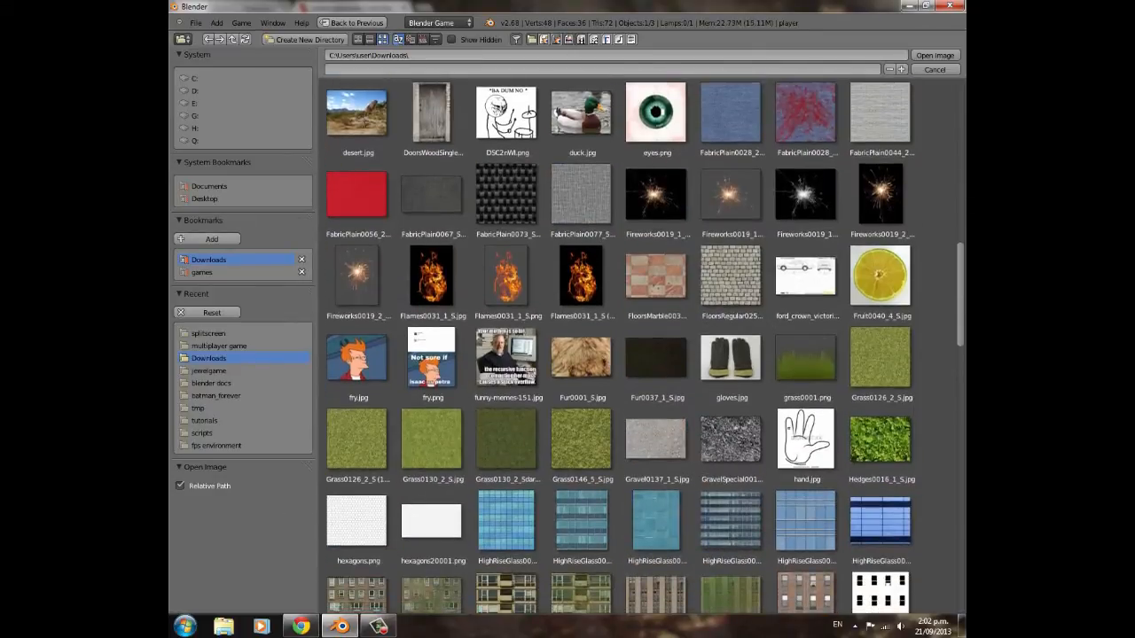
pyautogui.click(506, 193)
pyautogui.click(935, 55)
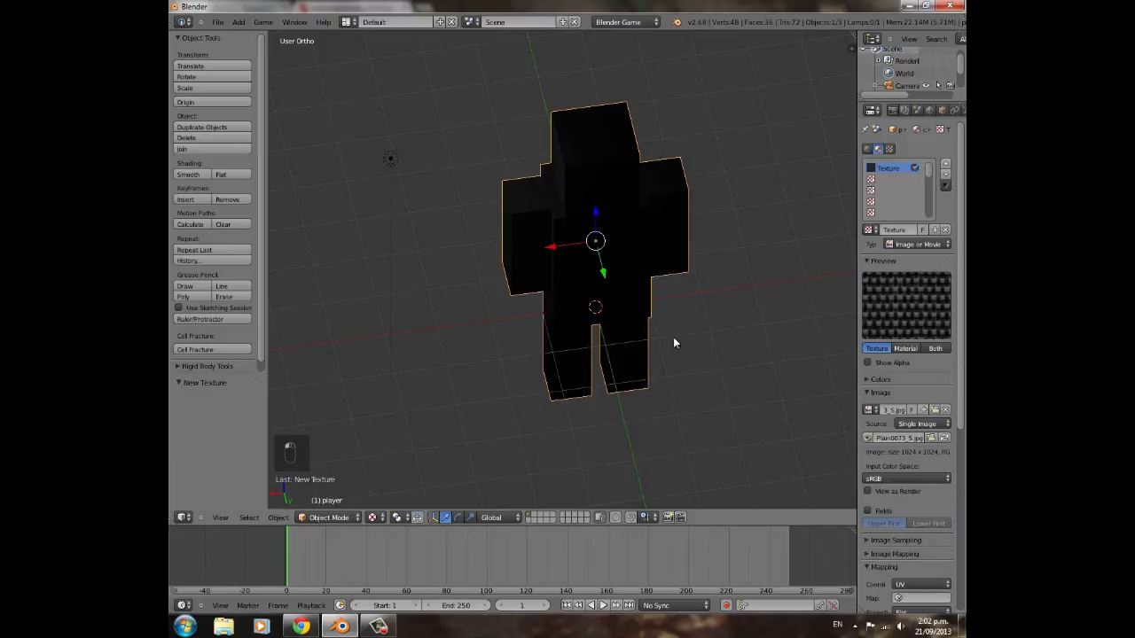
# - Change the scene lamp's type to Hemi
pyautogui.scroll(-5, 935, 539)
pyautogui.scroll(-4, 935, 539)
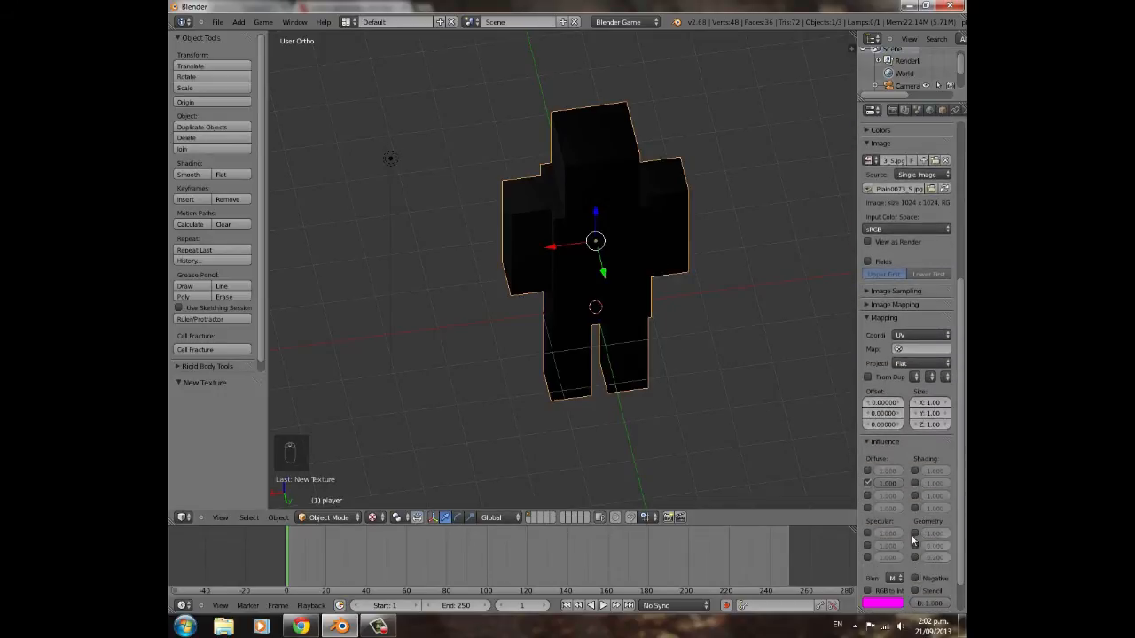
pyautogui.moveTo(692, 399); pyautogui.dragTo(428, 487, button='middle')
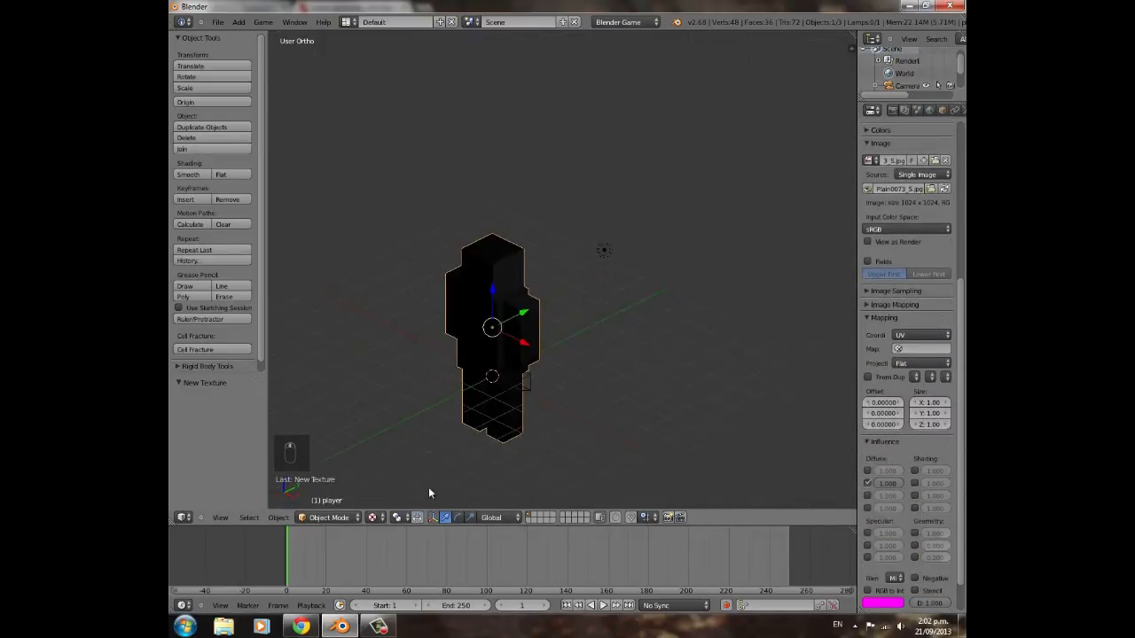
pyautogui.scroll(6, 646, 320)
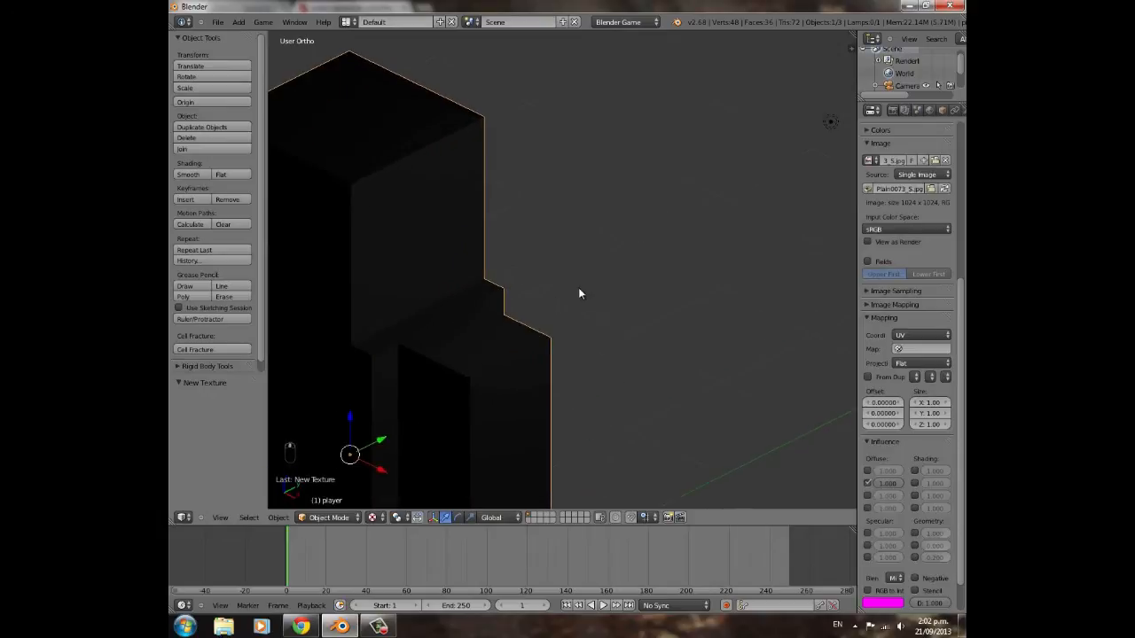
pyautogui.scroll(-3, 728, 304)
pyautogui.rightClick(717, 185)
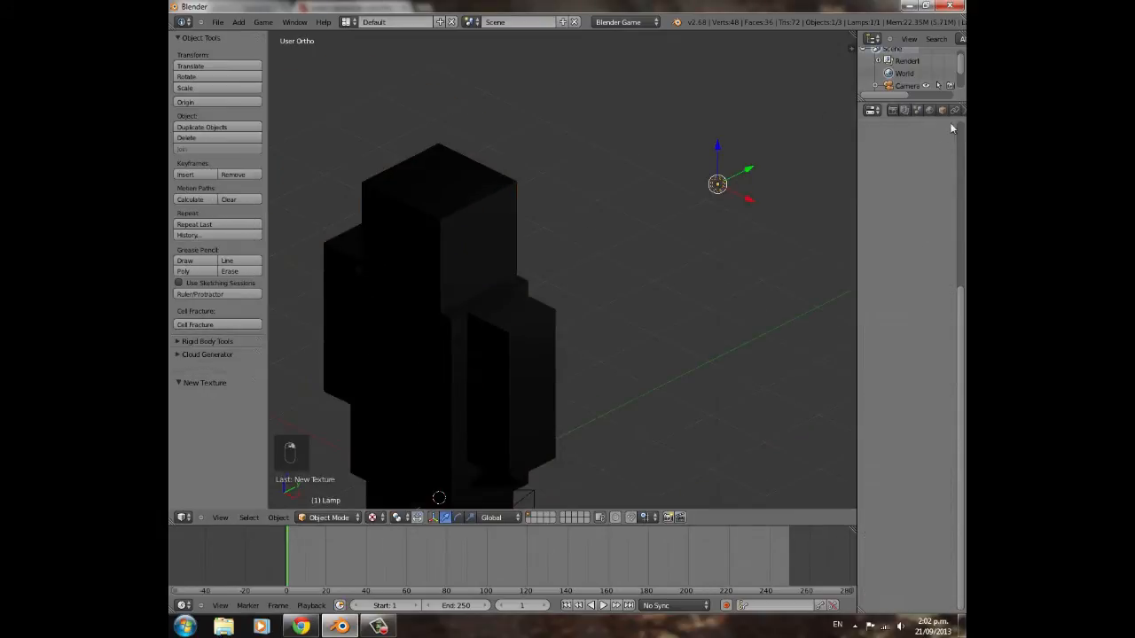
pyautogui.click(931, 111)
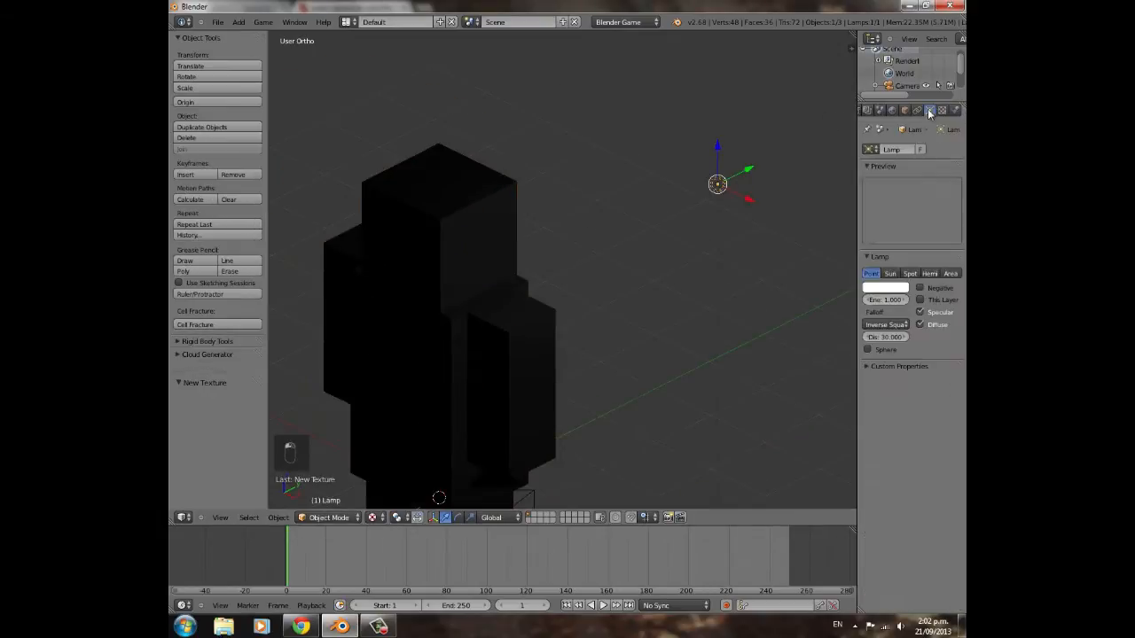
pyautogui.click(930, 274)
# - Unwrap the whole character mesh with the standard Unwrap and inspect how the fabric texture maps onto it
pyautogui.moveTo(537, 284); pyautogui.dragTo(515, 180, button='middle')
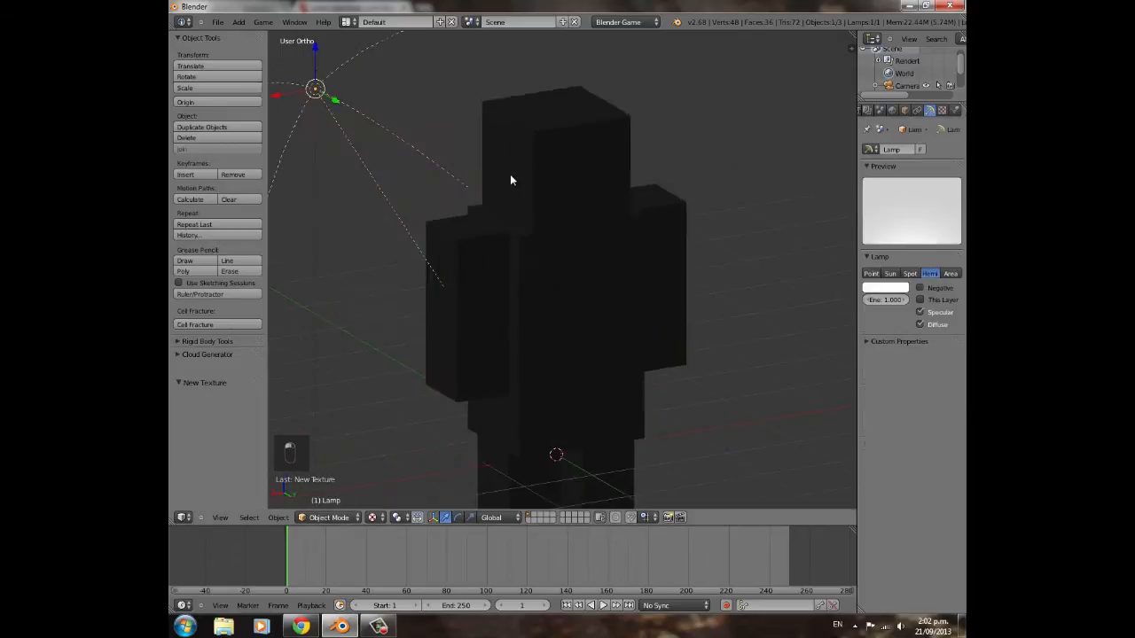
pyautogui.rightClick(511, 175)
pyautogui.moveTo(488, 260); pyautogui.dragTo(482, 283, button='middle')
pyautogui.scroll(4, 523, 278)
pyautogui.press('Tab')
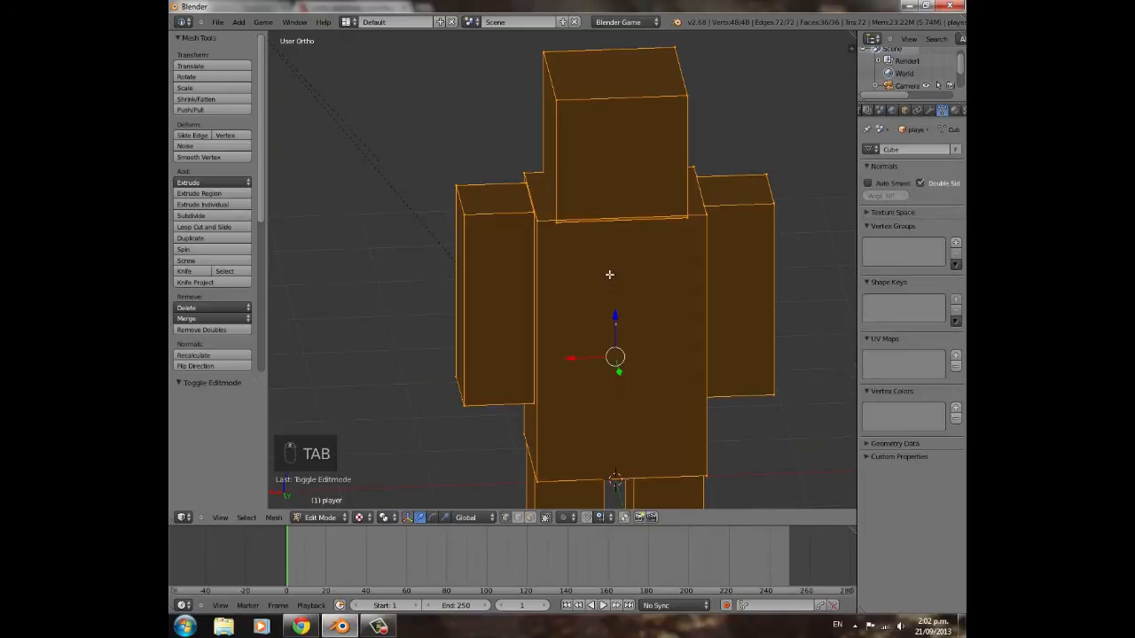
pyautogui.press('u')
pyautogui.click(610, 275)
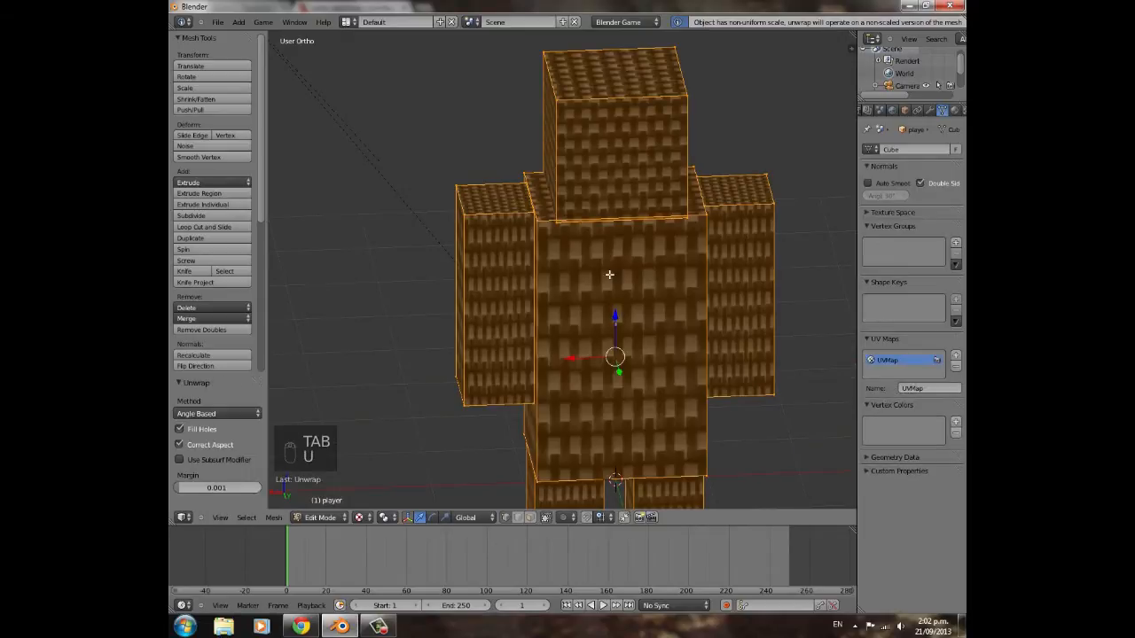
pyautogui.press('Tab')
pyautogui.moveTo(502, 287); pyautogui.dragTo(716, 287, button='middle')
pyautogui.scroll(2, 715, 288)
pyautogui.press('Tab')
pyautogui.press('Tab')
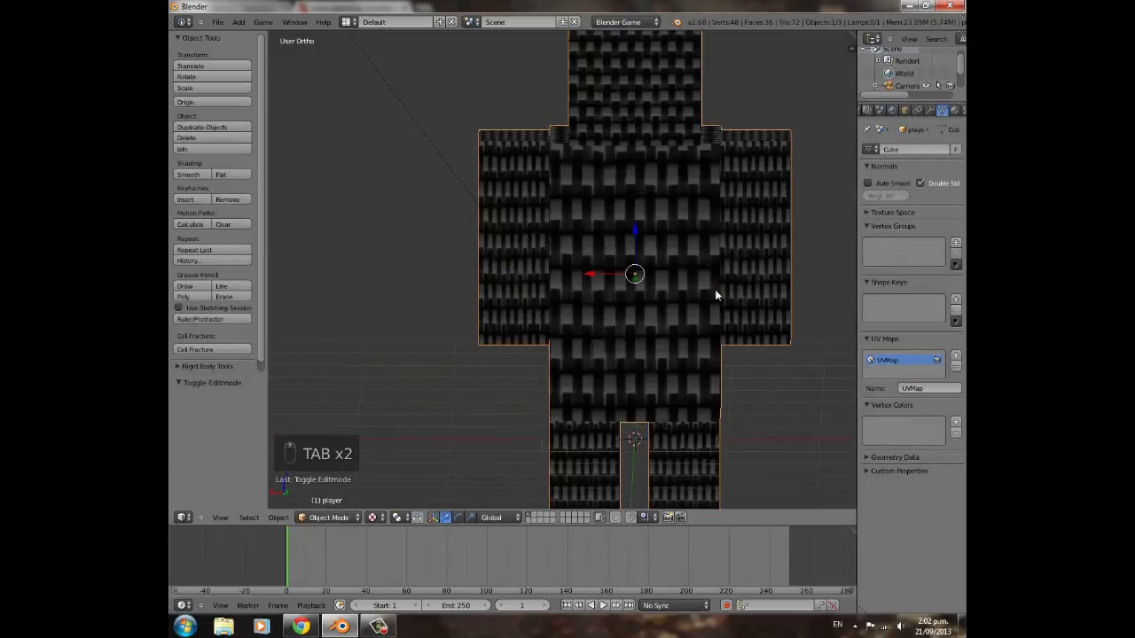
# - Apply the character's scale and unwrap its whole mesh again
pyautogui.hotkey('ctrl', 'a')
pyautogui.click(708, 310)
pyautogui.press('Tab')
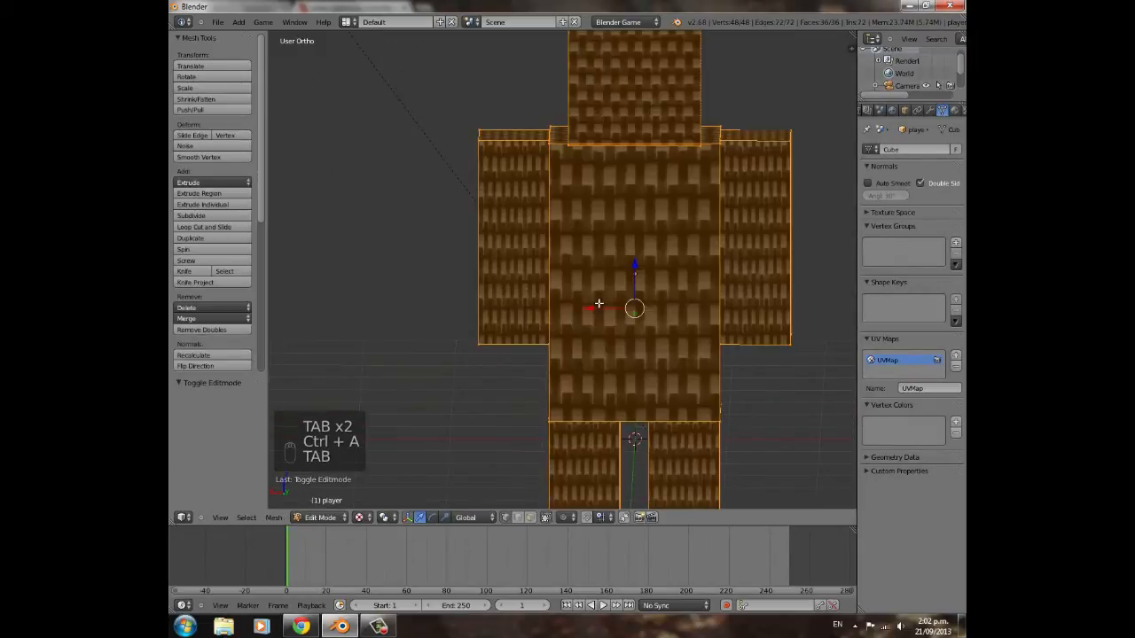
pyautogui.press('u')
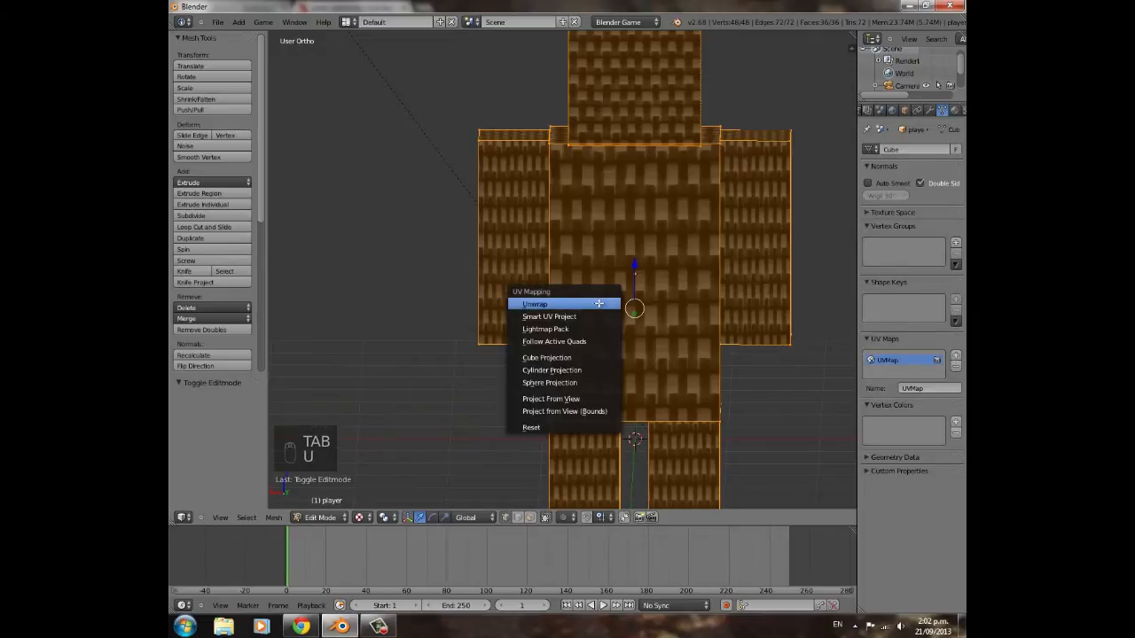
pyautogui.click(599, 304)
# - Remap the whole character with Smart UV Project at angle limit 66 and island margin 0, and return to Object Mode
pyautogui.press('Tab')
pyautogui.moveTo(588, 316); pyautogui.dragTo(573, 254, button='middle')
pyautogui.moveTo(599, 388); pyautogui.dragTo(656, 393, button='middle')
pyautogui.scroll(-4, 656, 393)
pyautogui.press('Tab')
pyautogui.press('u')
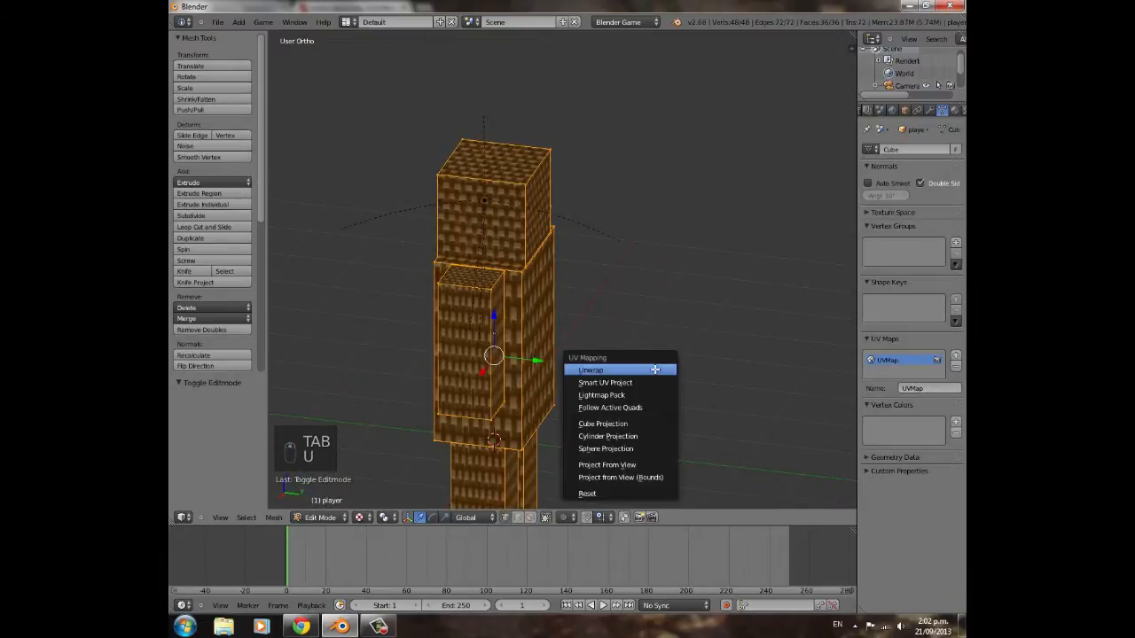
pyautogui.click(631, 381)
pyautogui.click(641, 442)
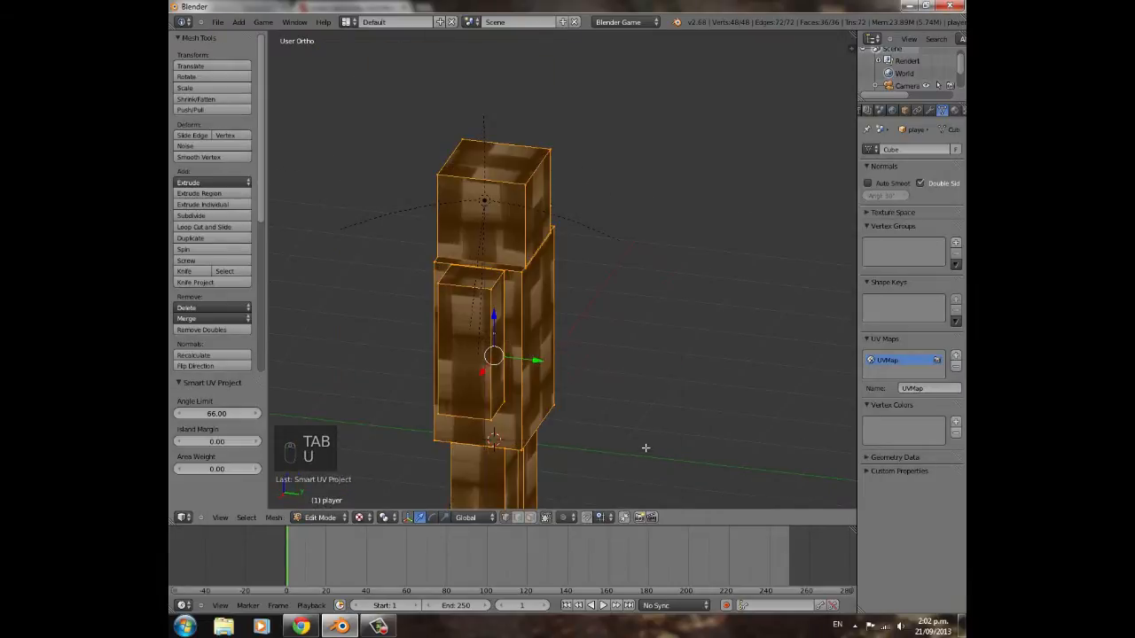
pyautogui.moveTo(682, 363); pyautogui.dragTo(530, 327, button='middle')
pyautogui.scroll(-3, 532, 310)
pyautogui.press('Tab')
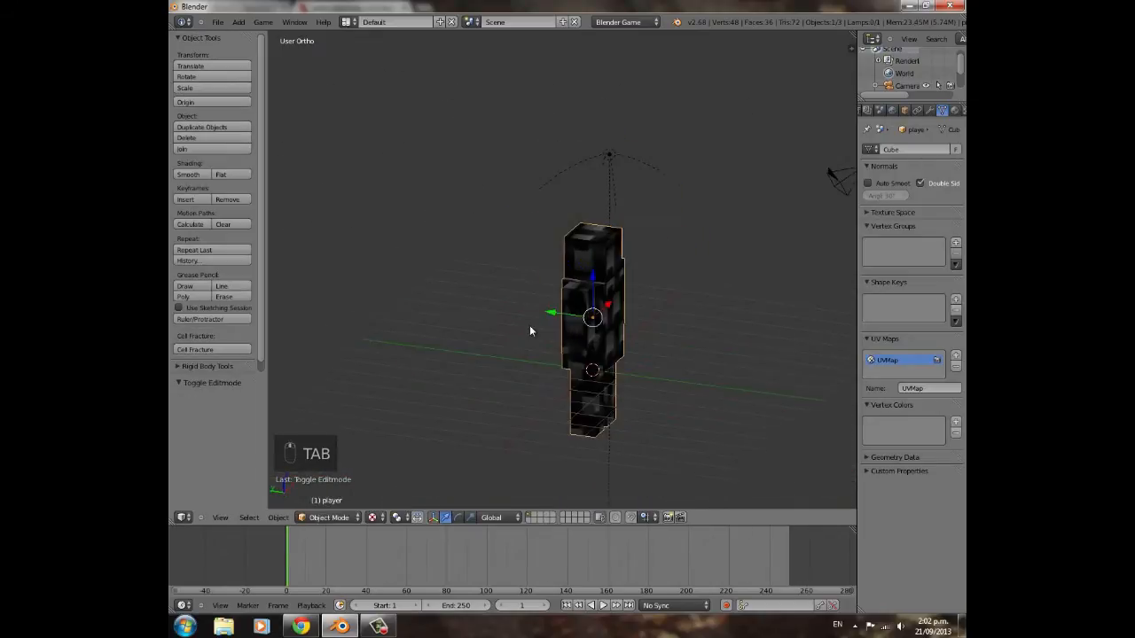
# - Split the 3D view vertically, turn the new area into a UV/Image Editor and display FabricPlain0073_S.jpg in it
pyautogui.moveTo(850, 36); pyautogui.dragTo(538, 158)
pyautogui.press('Tab')
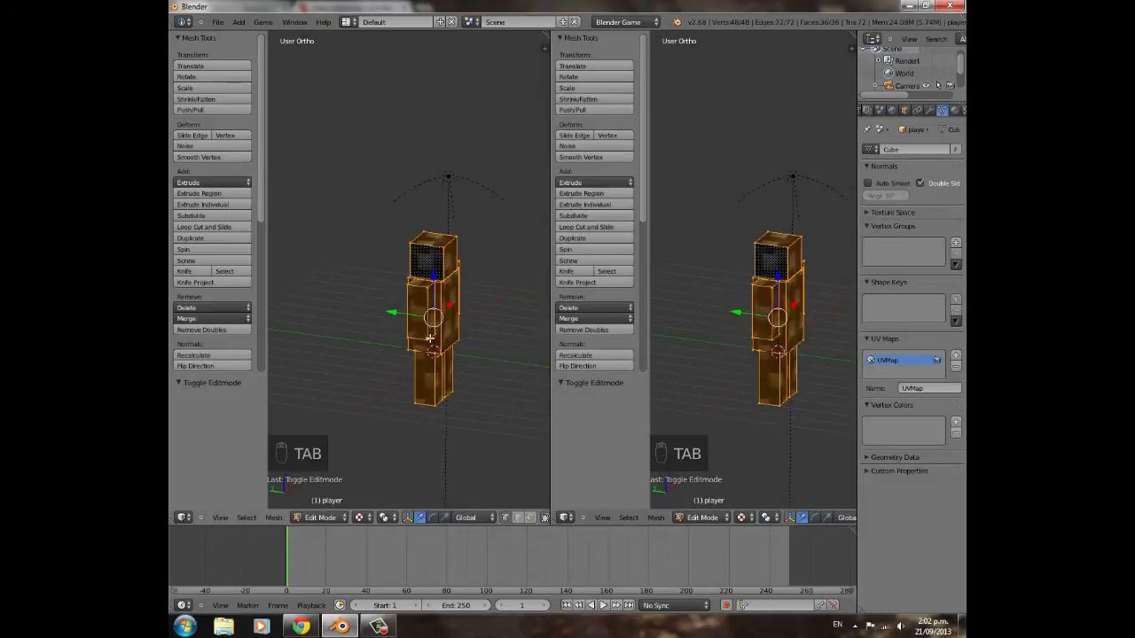
pyautogui.press('u')
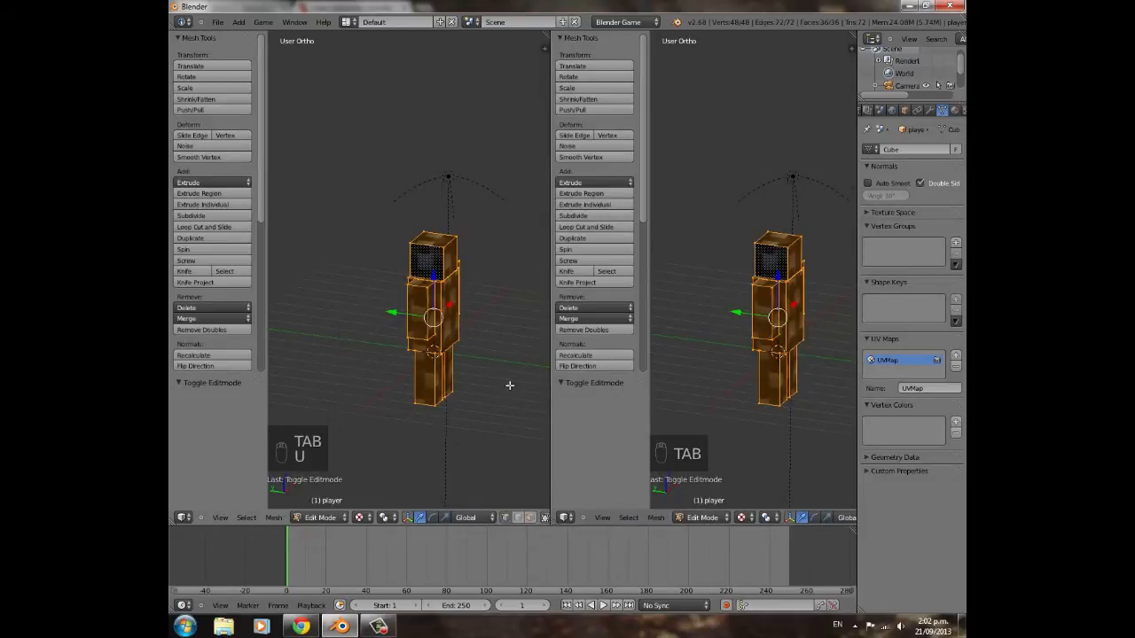
pyautogui.press('Tab')
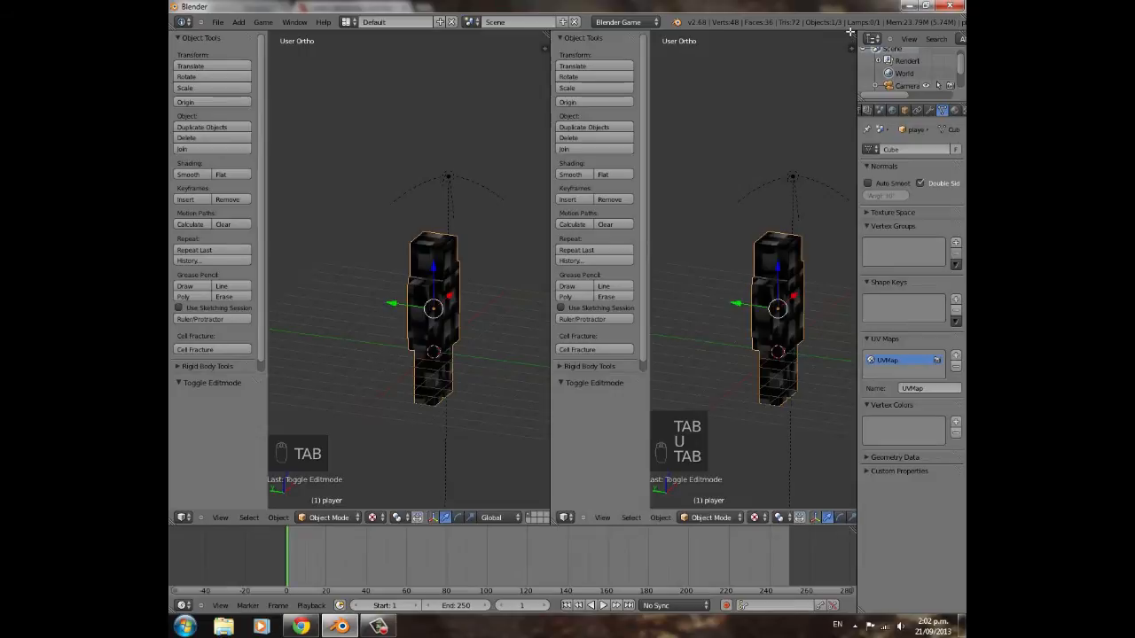
pyautogui.click(566, 517)
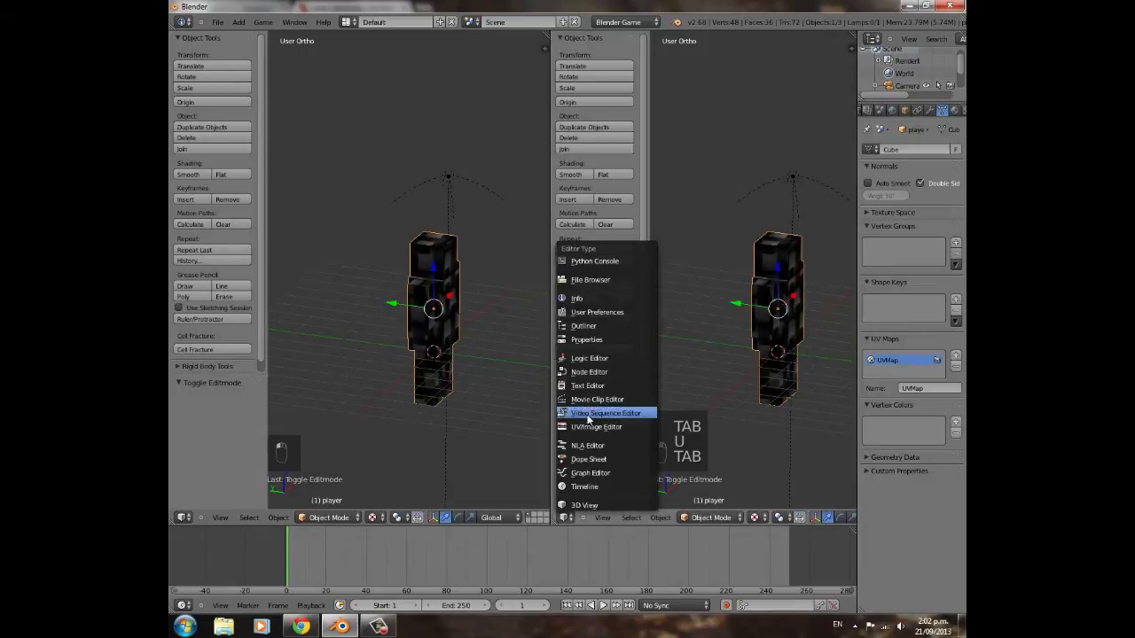
pyautogui.click(593, 427)
pyautogui.click(656, 518)
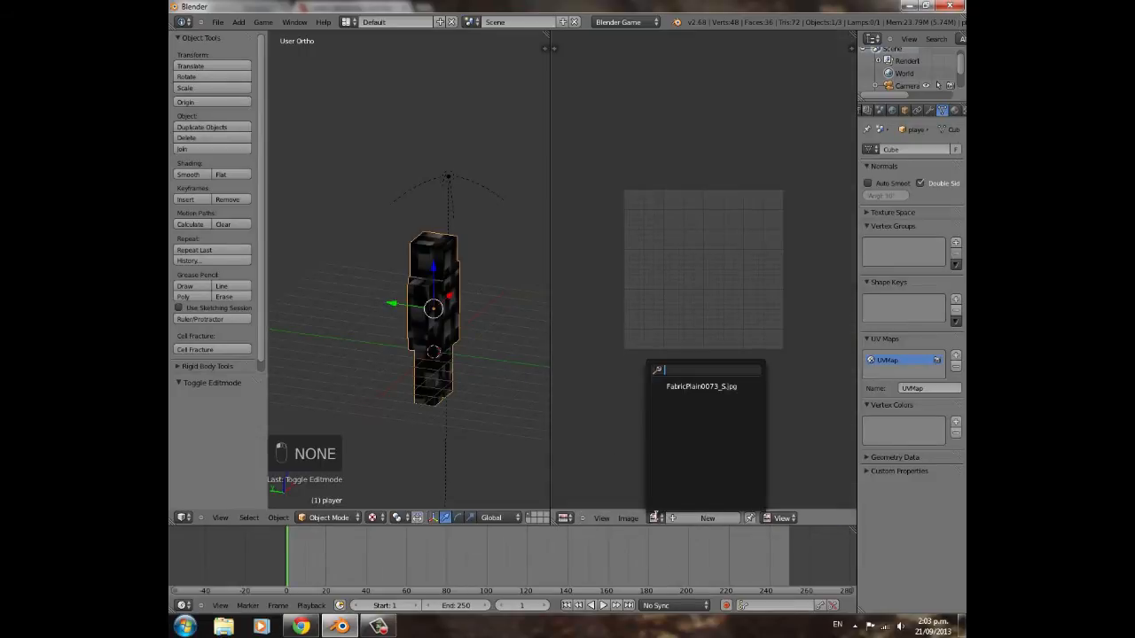
pyautogui.click(699, 387)
pyautogui.scroll(-3, 713, 302)
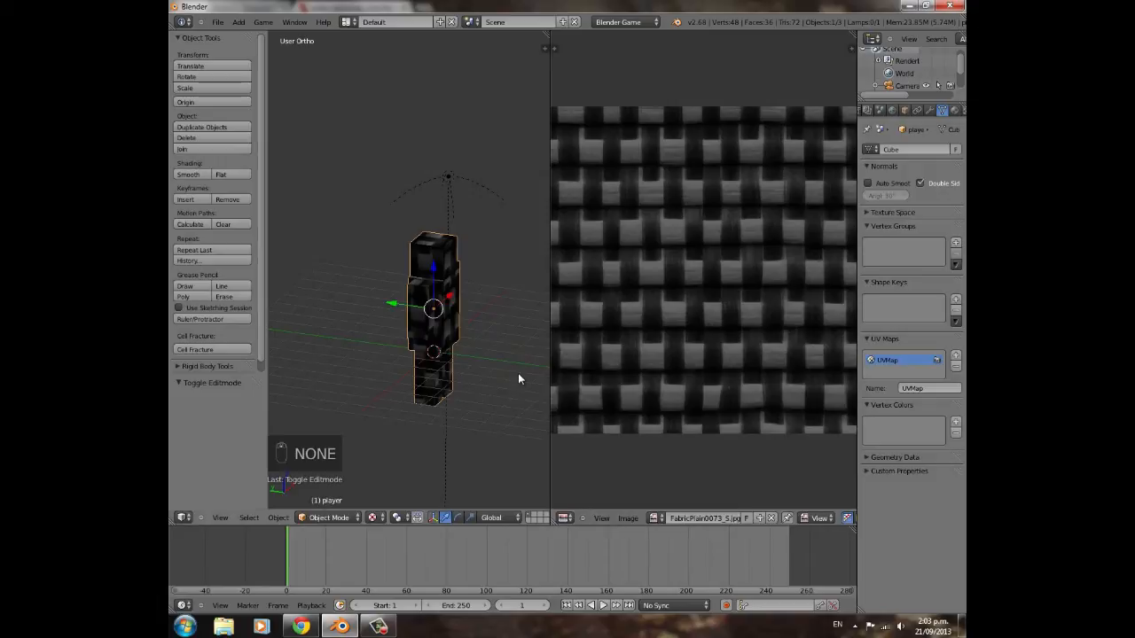
# - Enter Edit Mode on the character and assign FabricPlain0073_S.jpg to all of its UV-mapped faces
pyautogui.press('Tab')
pyautogui.click(705, 518)
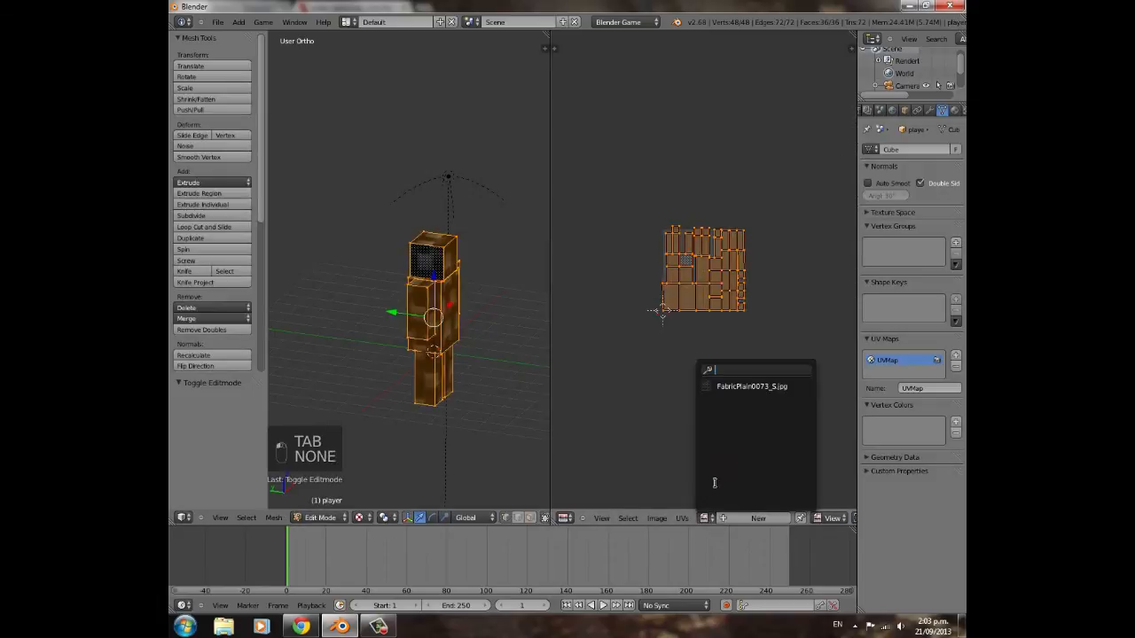
pyautogui.click(724, 388)
pyautogui.scroll(-5, 726, 370)
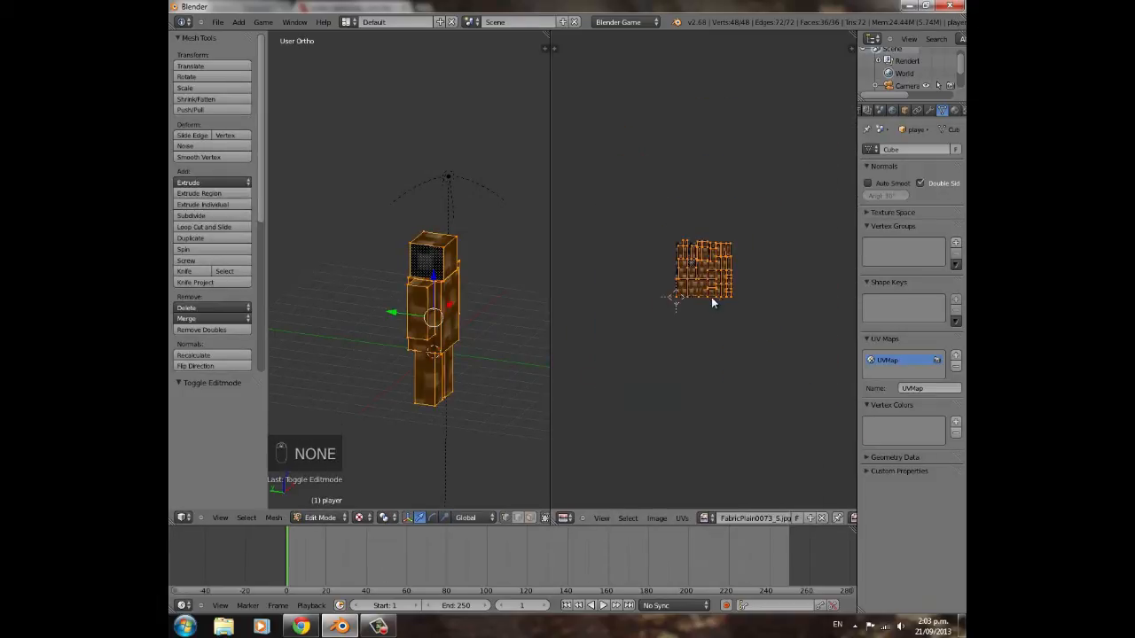
# - Scale all of the character's UV islands up by about 8.57, enlarge them once more, and return to Object Mode
pyautogui.press('s')
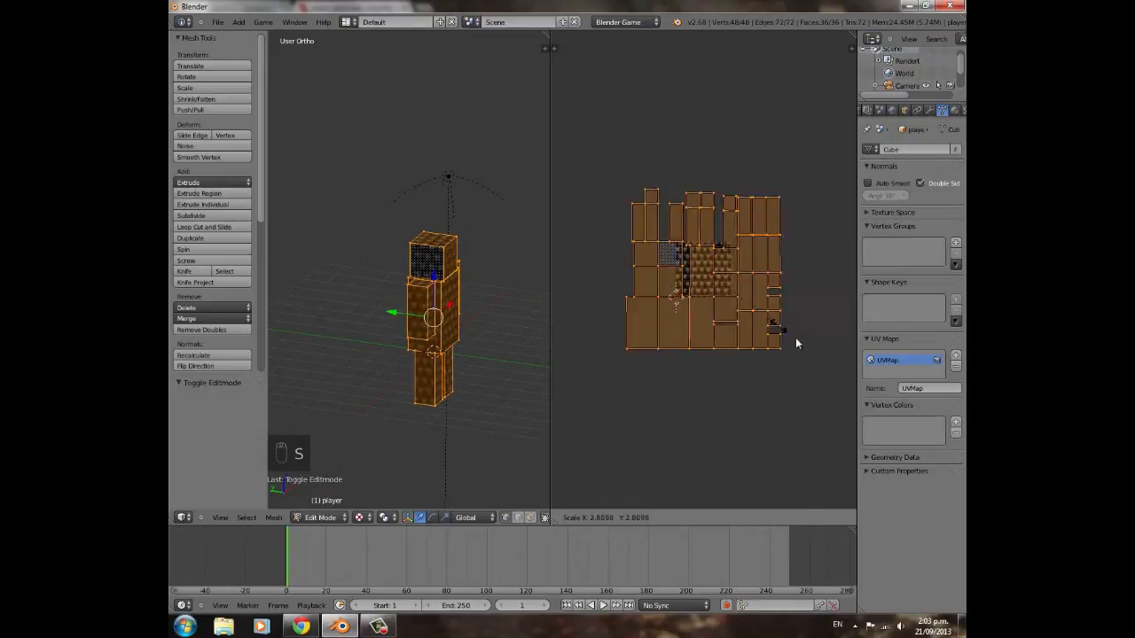
pyautogui.click(791, 330)
pyautogui.press('s')
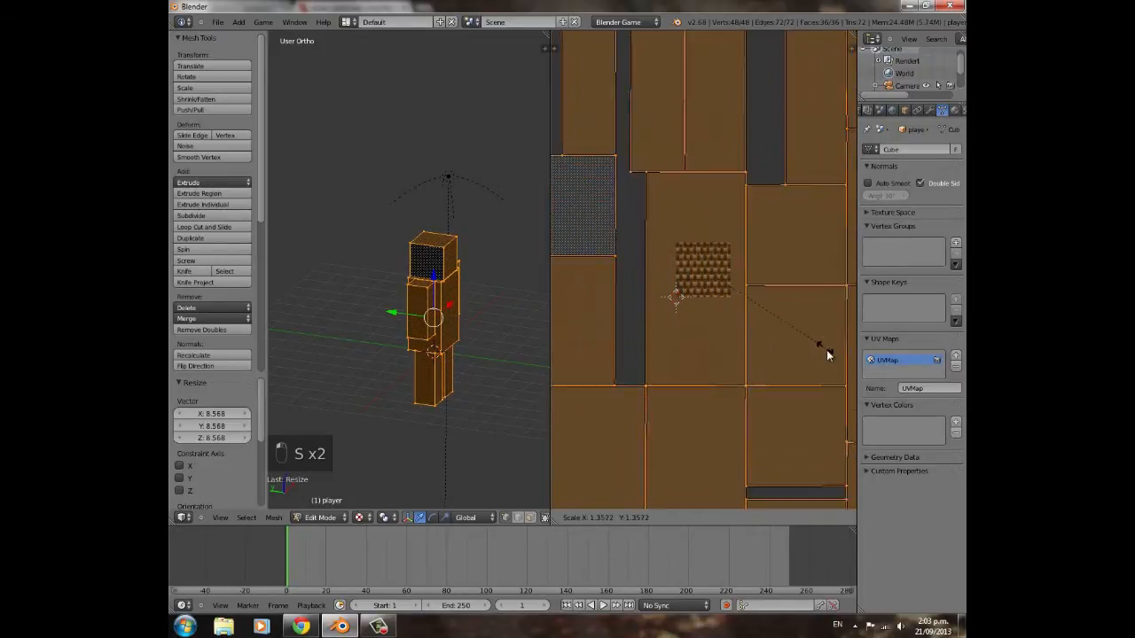
pyautogui.press('Tab')
# - Inspect the density of the fabric weave on the character up close and from several sides
pyautogui.scroll(8, 355, 332)
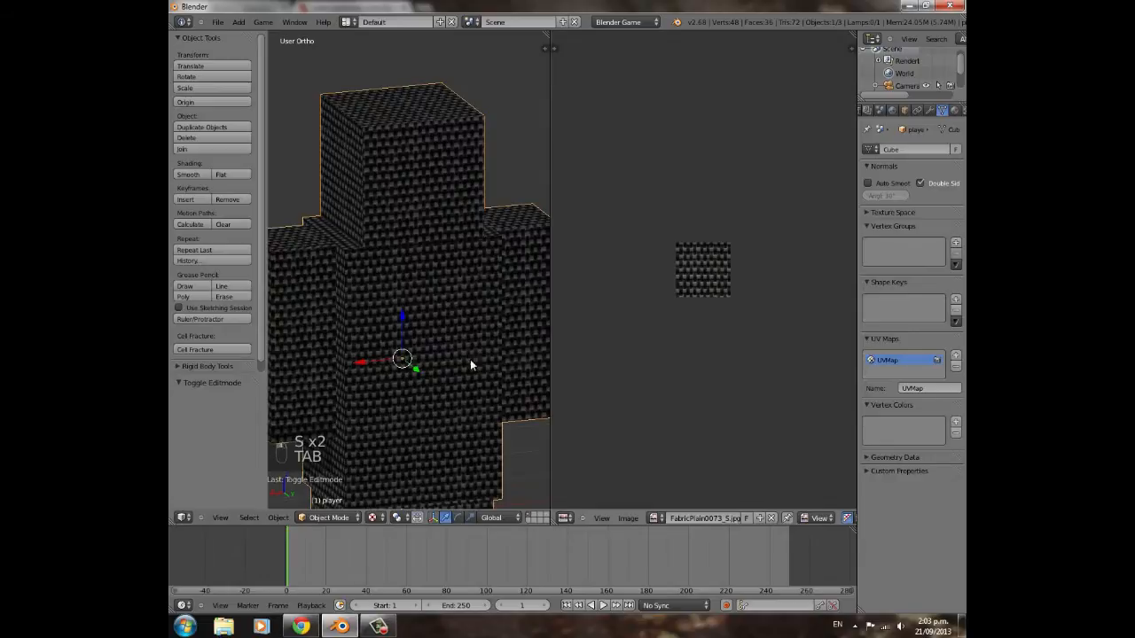
pyautogui.scroll(-3, 463, 363)
pyautogui.scroll(8, 476, 263)
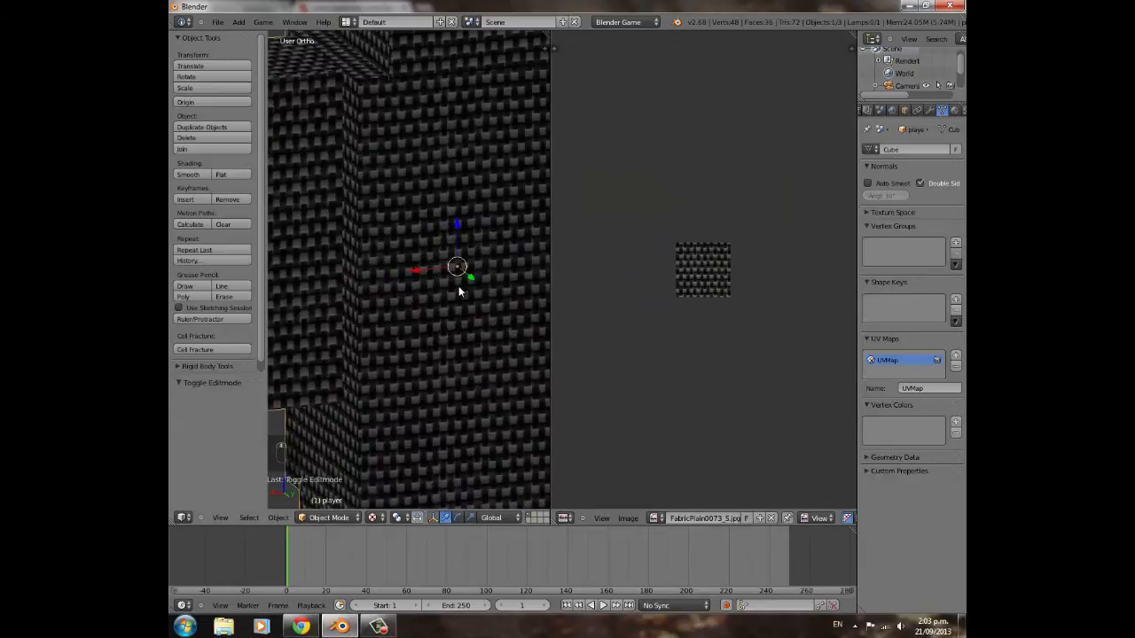
pyautogui.scroll(-6, 458, 290)
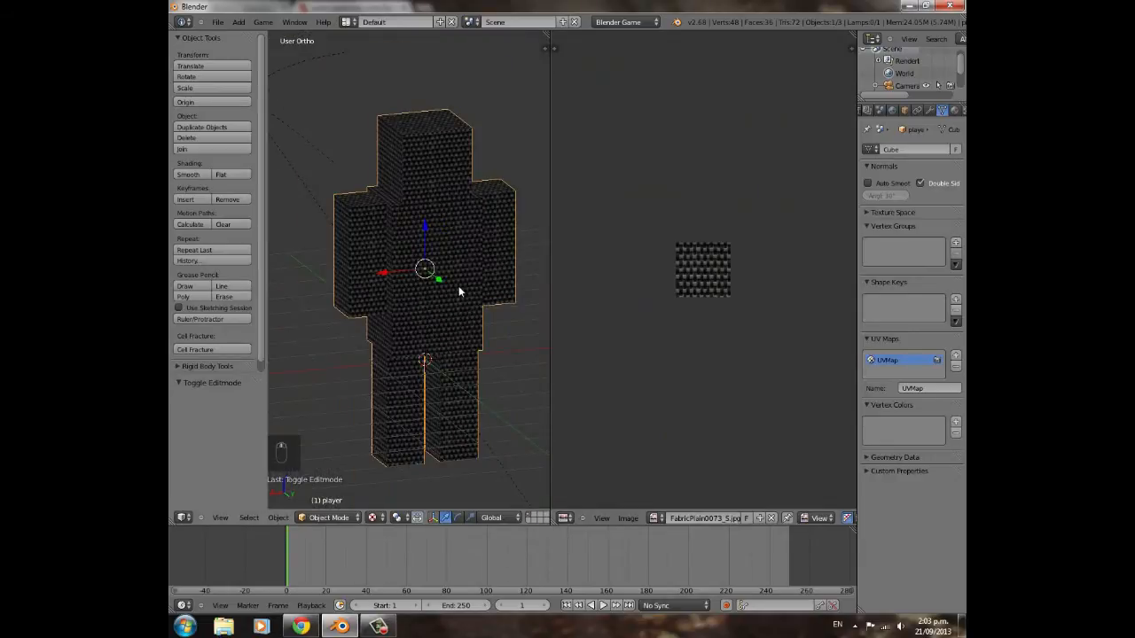
pyautogui.scroll(4, 458, 288)
pyautogui.scroll(-3, 459, 288)
pyautogui.moveTo(431, 195); pyautogui.dragTo(385, 316, button='middle')
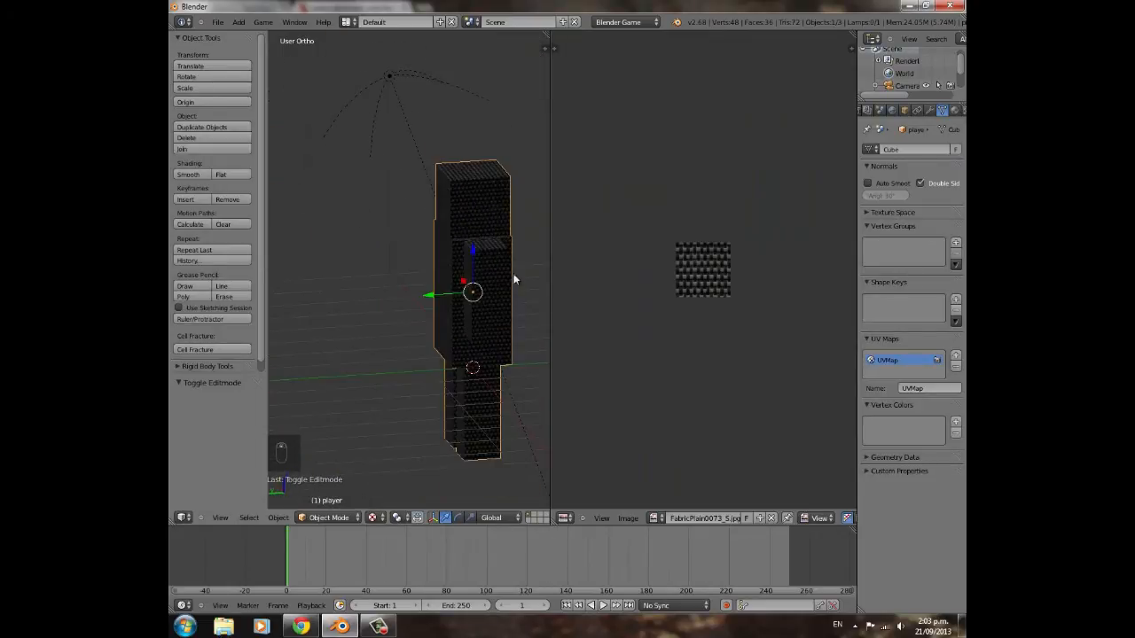
pyautogui.moveTo(532, 62); pyautogui.dragTo(472, 181, button='middle')
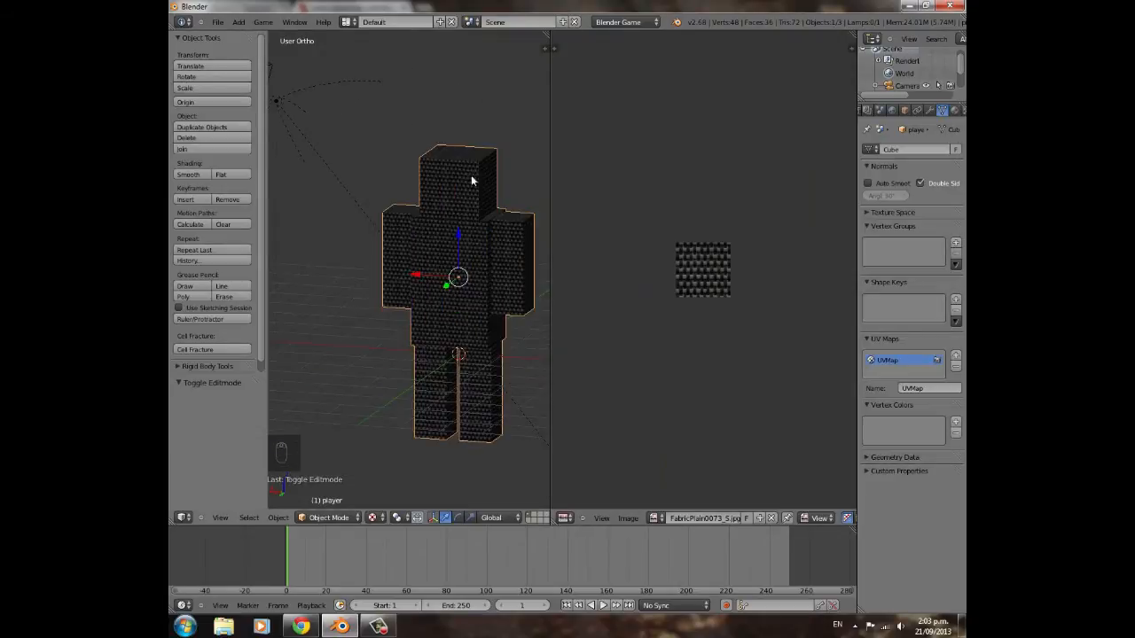
pyautogui.moveTo(399, 218); pyautogui.dragTo(536, 223, button='middle')
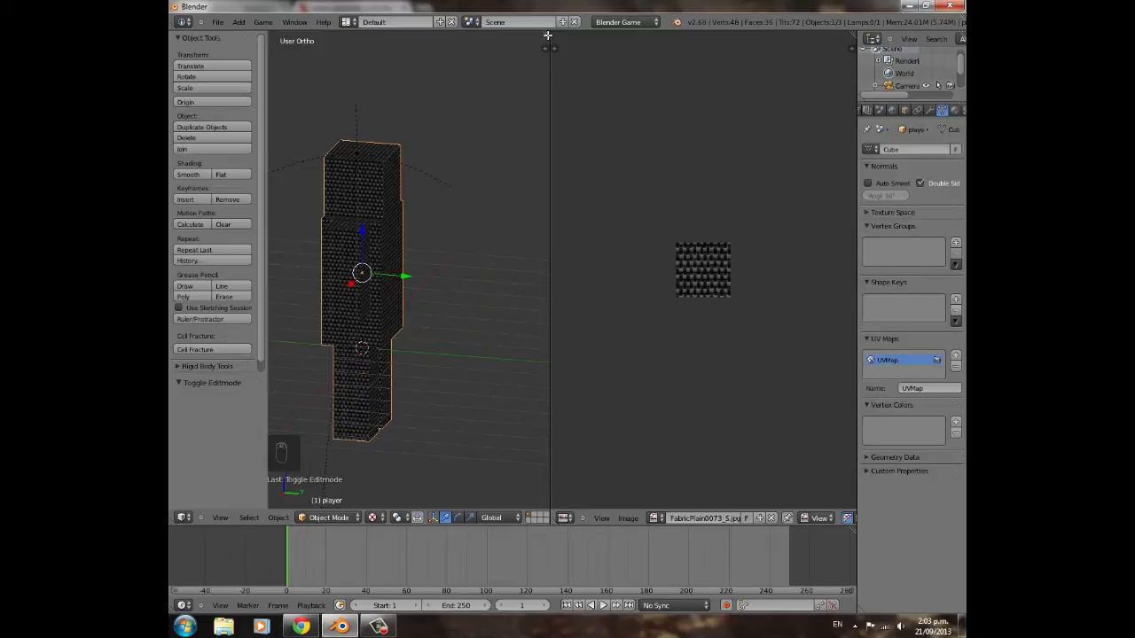
pyautogui.moveTo(387, 191); pyautogui.dragTo(335, 166, button='middle')
# - Merge the UV/Image Editor area back into the 3D view and check the textured character from all around
pyautogui.moveTo(547, 33); pyautogui.dragTo(603, 50)
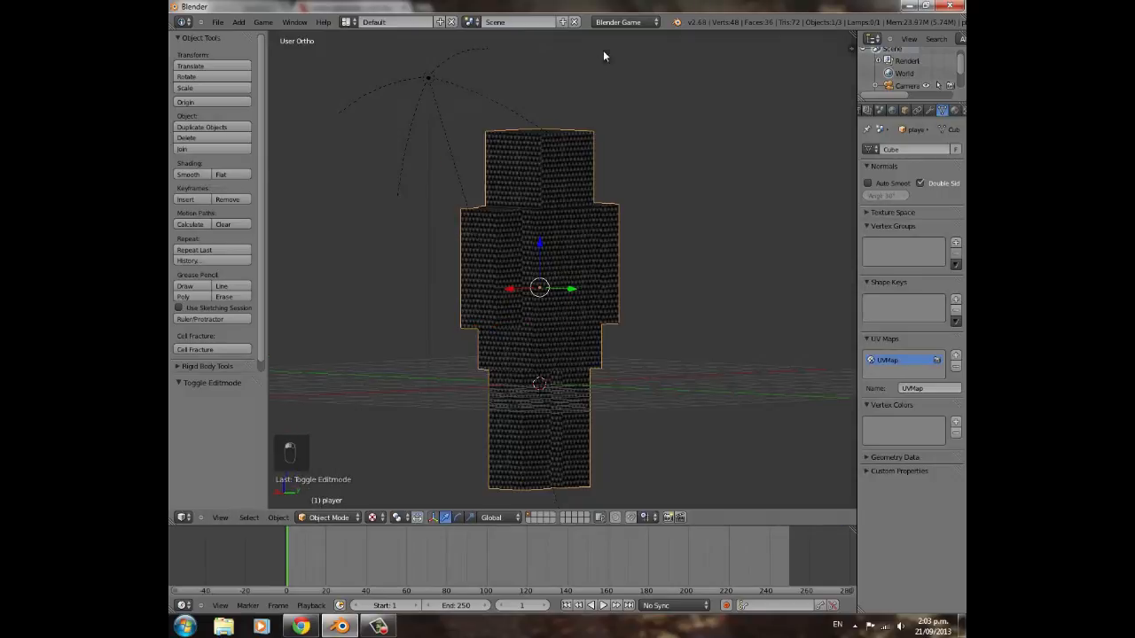
pyautogui.scroll(4, 570, 107)
pyautogui.moveTo(674, 115); pyautogui.dragTo(532, 158, button='middle')
pyautogui.scroll(-3, 641, 116)
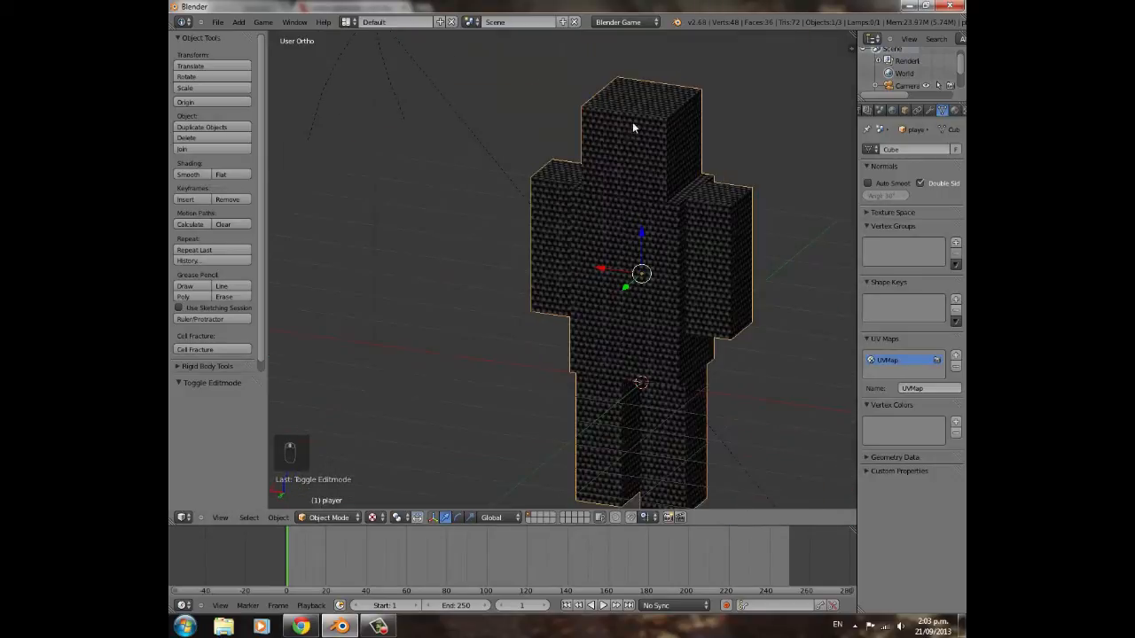
pyautogui.moveTo(619, 153); pyautogui.dragTo(690, 92, button='middle')
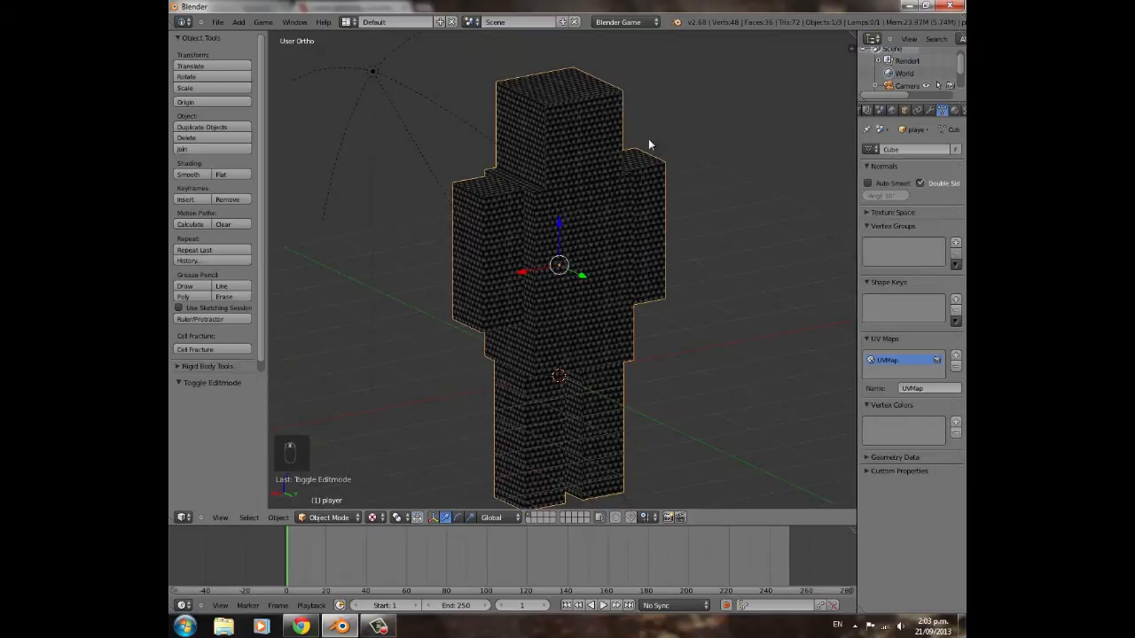
pyautogui.moveTo(589, 202); pyautogui.dragTo(781, 372, button='middle')
# - Add a second material slot to the character with a new material named "face" and specular intensity 0
pyautogui.click(955, 109)
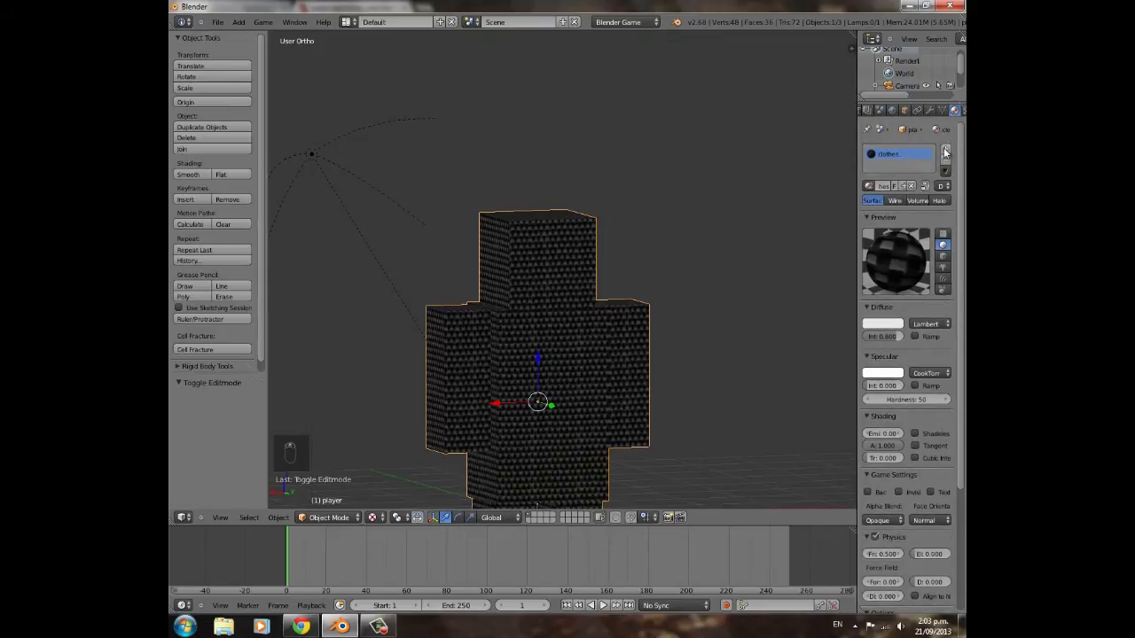
pyautogui.click(945, 150)
pyautogui.click(895, 188)
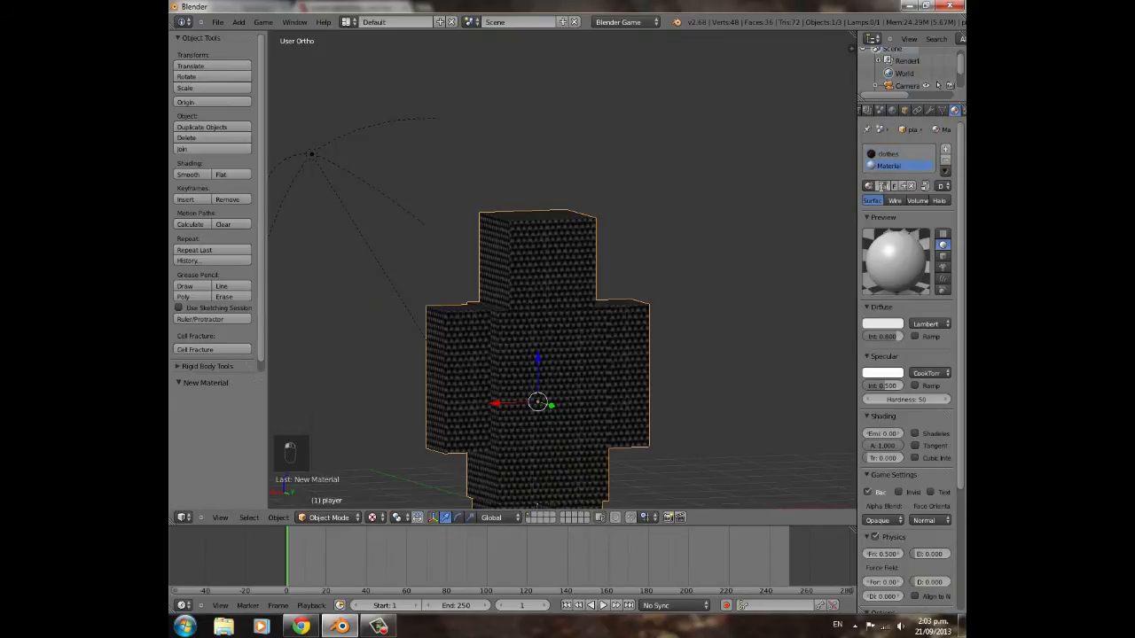
pyautogui.click(883, 186)
pyautogui.write('face')
pyautogui.press('Return')
pyautogui.scroll(-5, 947, 368)
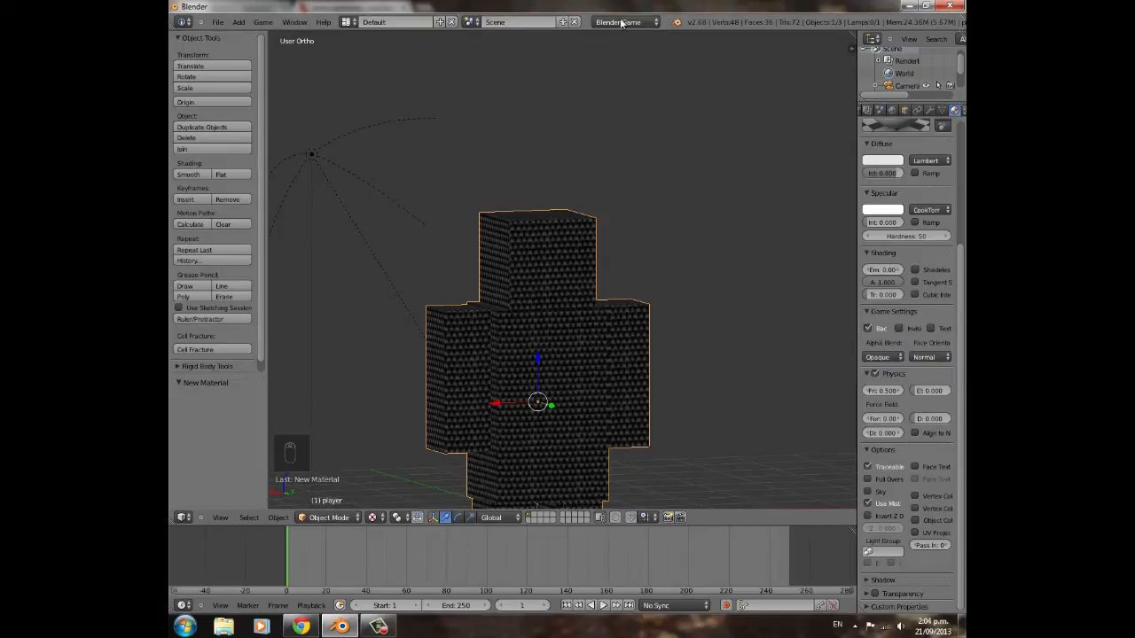
# - Launch GIMP from the Windows desktop and switch back to Blender
pyautogui.moveTo(481, 326); pyautogui.dragTo(559, 346, button='middle')
pyautogui.click(184, 627)
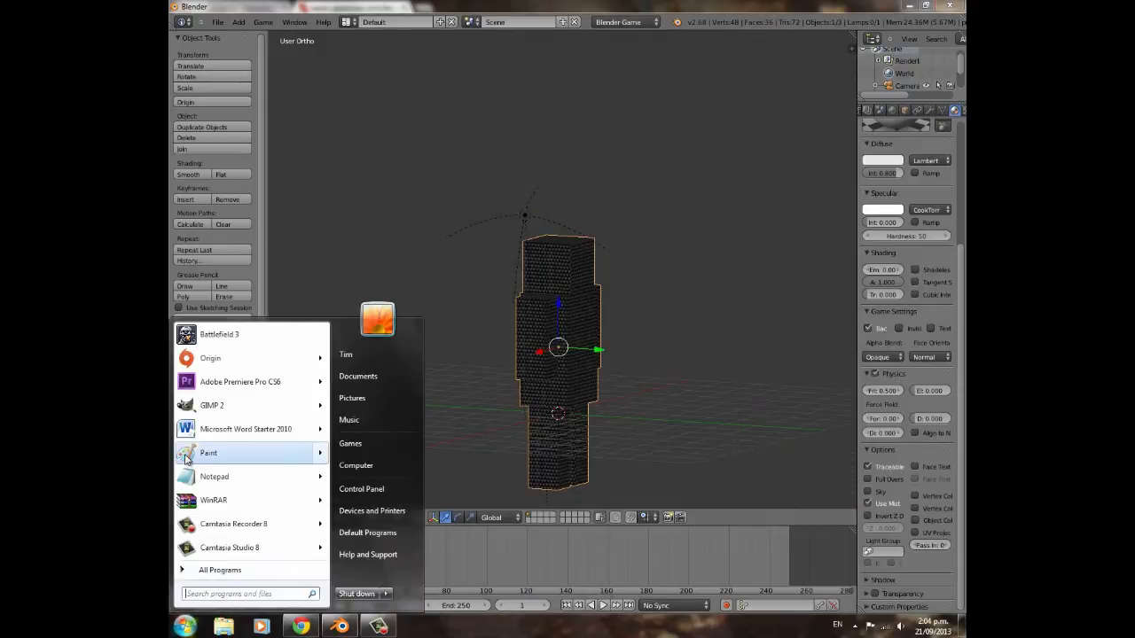
pyautogui.click(226, 417)
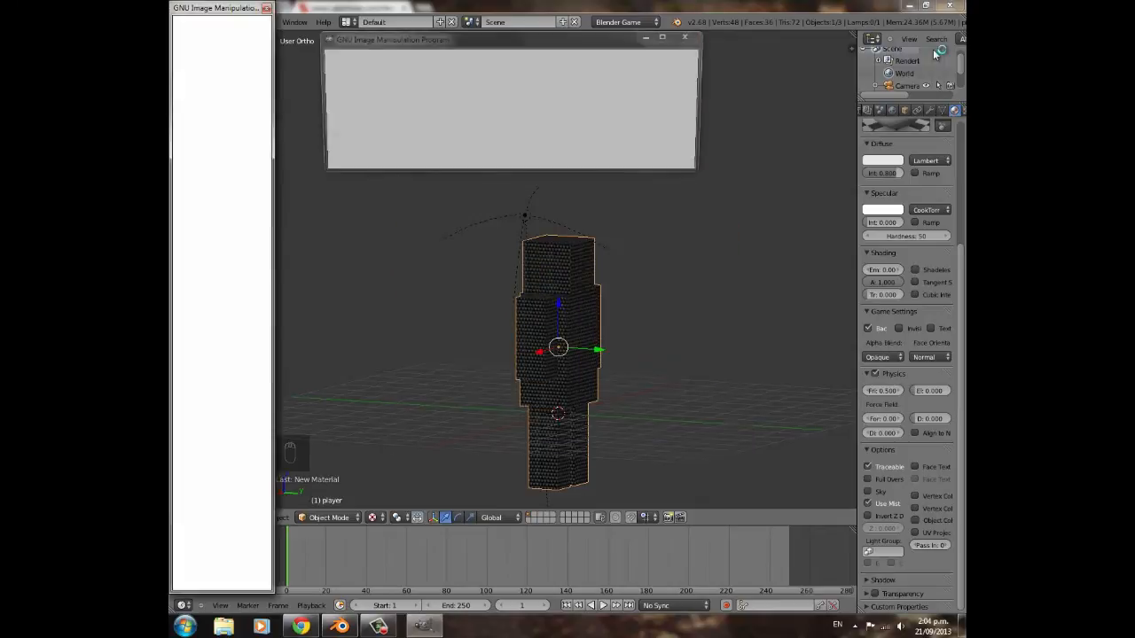
pyautogui.click(354, 75)
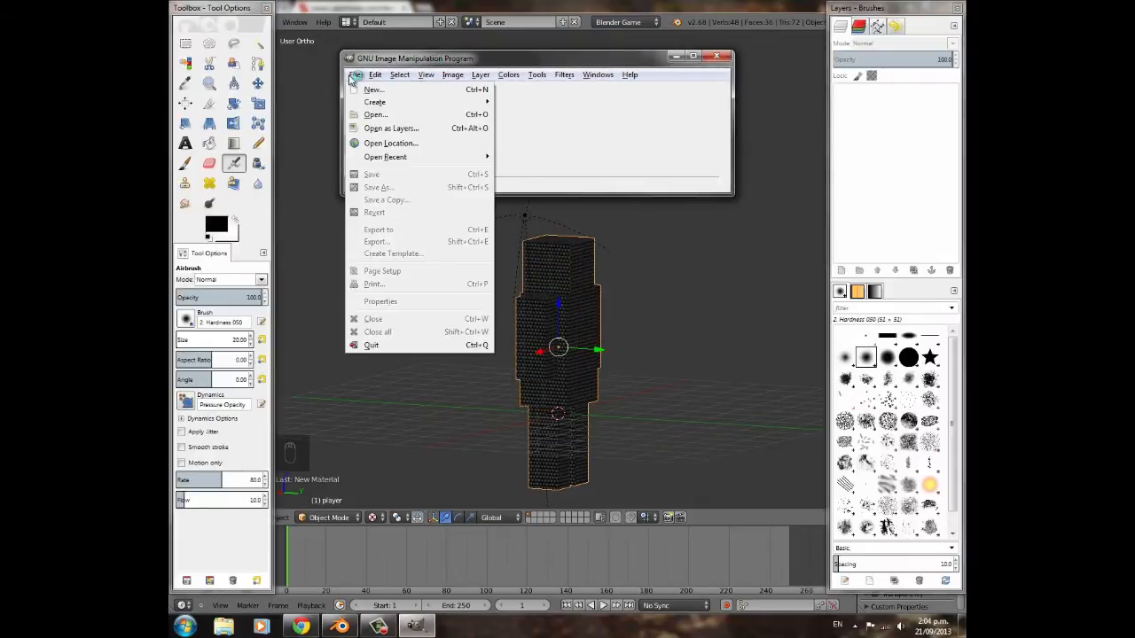
pyautogui.click(414, 60)
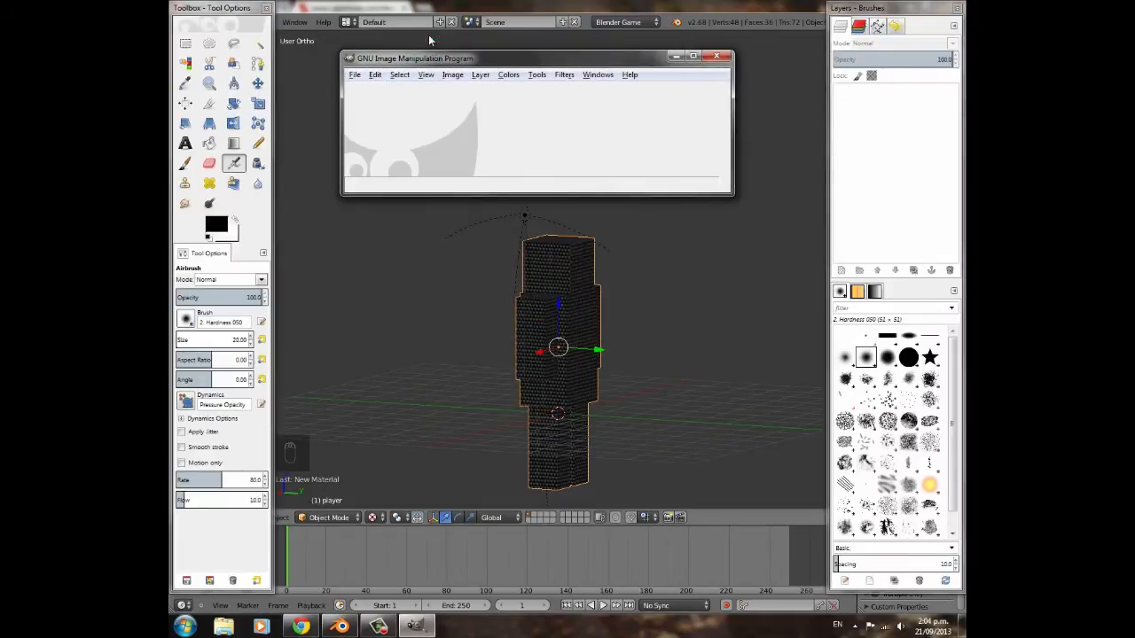
pyautogui.click(469, 4)
# - Split the 3D view vertically again and make the new area a UV/Image Editor
pyautogui.scroll(4, 622, 367)
pyautogui.moveTo(623, 371); pyautogui.dragTo(733, 235, button='middle')
pyautogui.moveTo(856, 42); pyautogui.dragTo(538, 266)
pyautogui.click(559, 519)
pyautogui.click(585, 435)
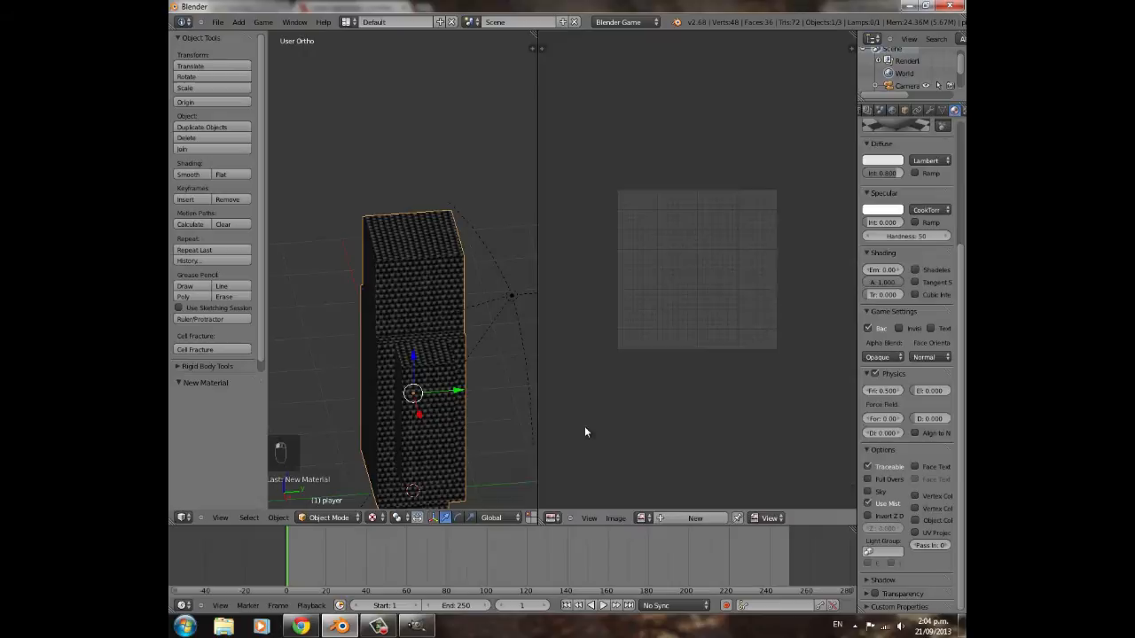
# - Enter Edit Mode with face selection, deselect all faces, and show the character as wireframe in front view
pyautogui.moveTo(458, 292); pyautogui.dragTo(401, 287, button='middle')
pyautogui.press('Tab')
pyautogui.scroll(3, 432, 302)
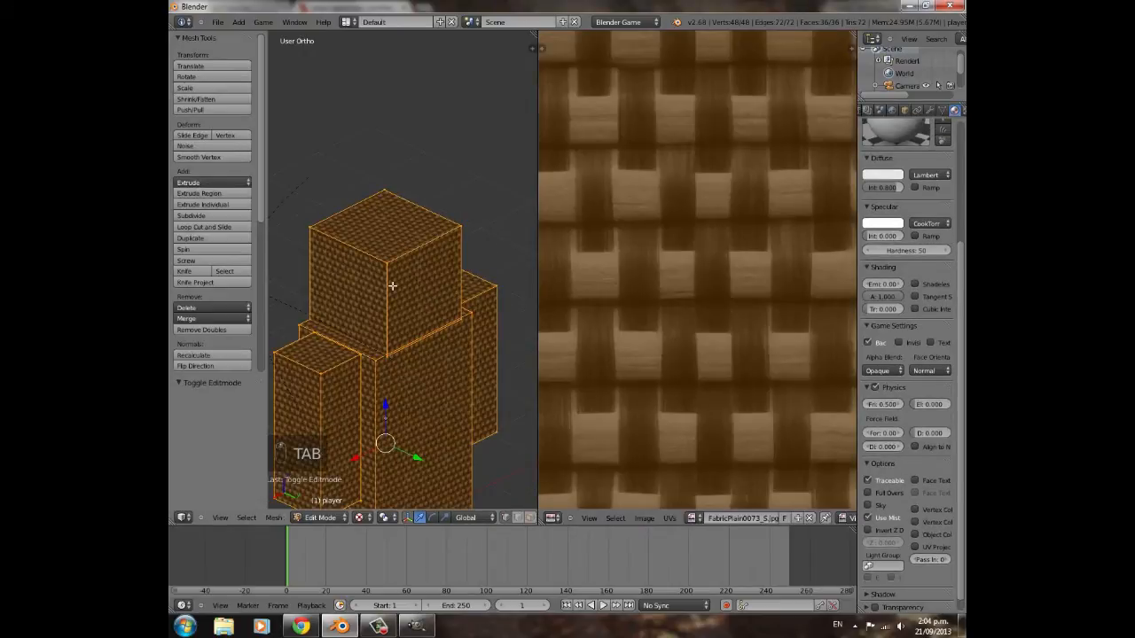
pyautogui.scroll(-2, 524, 520)
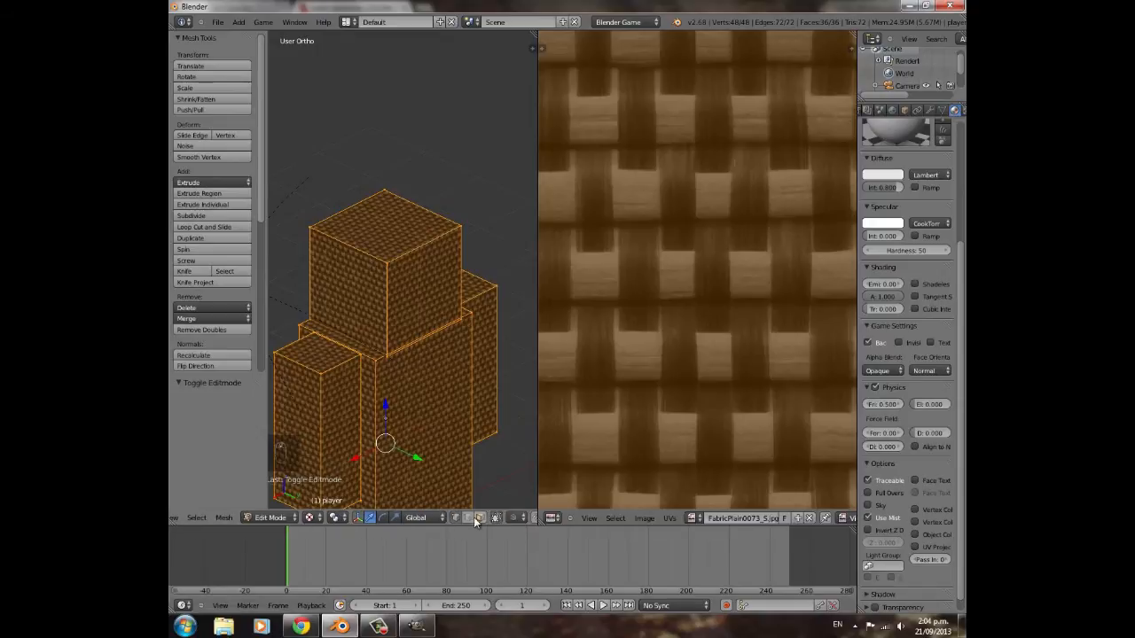
pyautogui.scroll(-3, 380, 275)
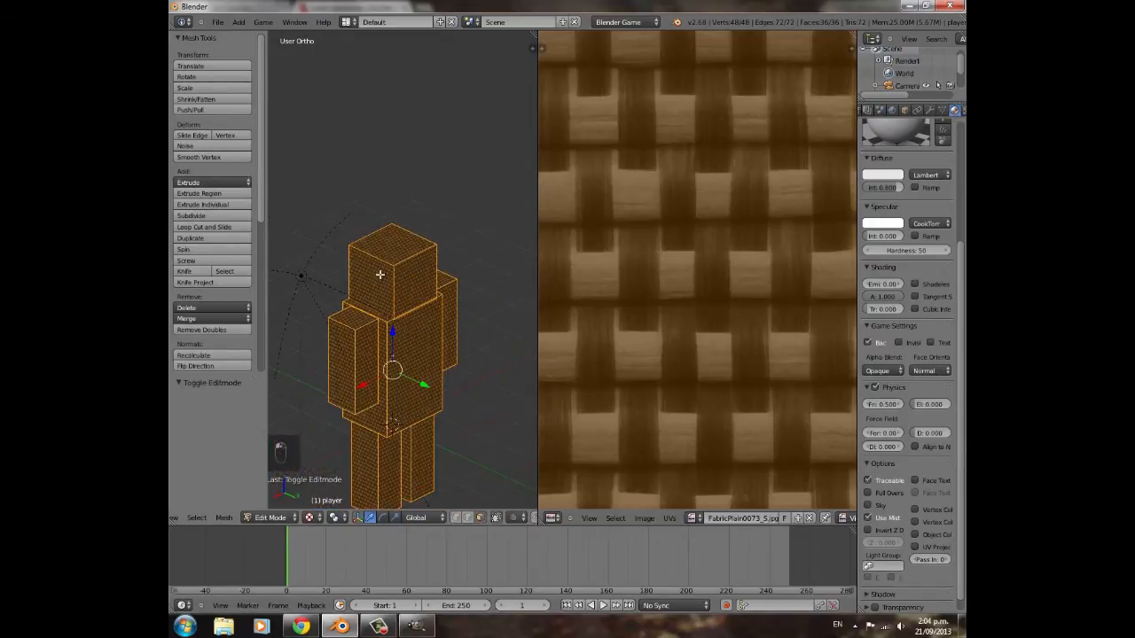
pyautogui.moveTo(416, 361); pyautogui.dragTo(409, 330, button='middle')
pyautogui.press('KP_1')
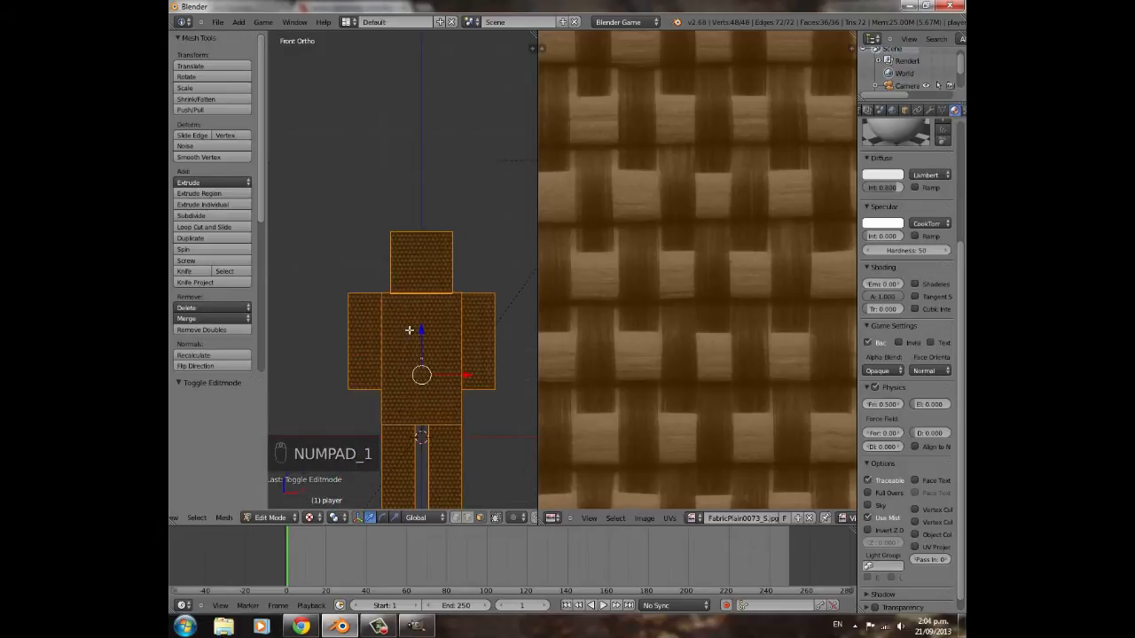
pyautogui.press('a')
pyautogui.press('a')
pyautogui.press('z')
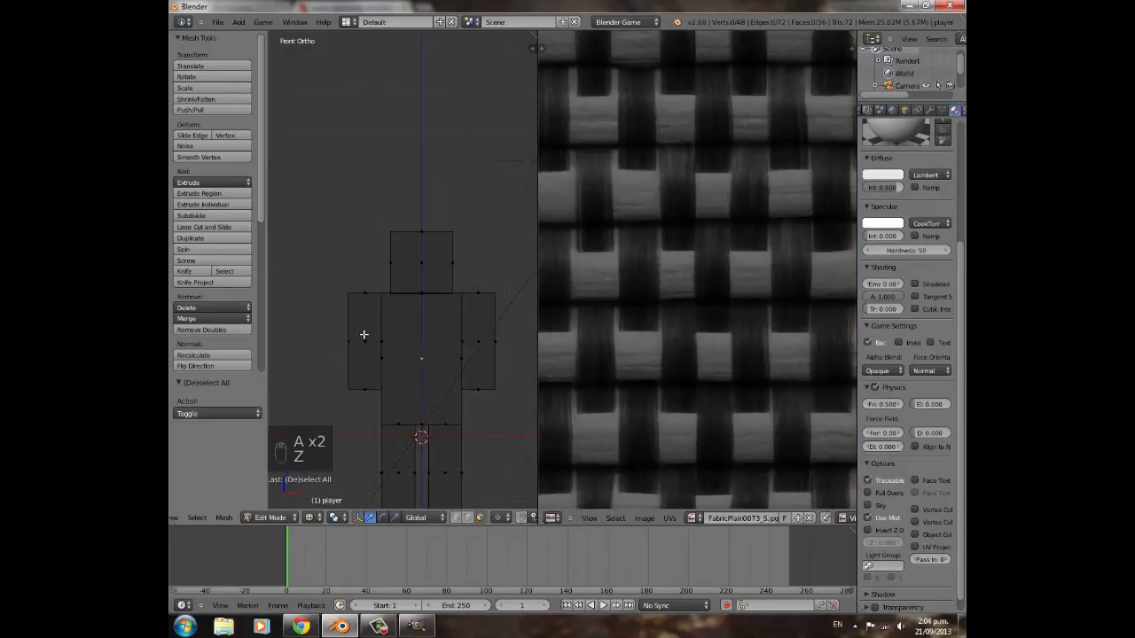
# - Box-select the faces of the torso, arms and legs, leaving the head out of the selection
pyautogui.press('b')
pyautogui.moveTo(316, 282); pyautogui.dragTo(526, 556)
pyautogui.keyDown('shift'); pyautogui.moveTo(484, 423); pyautogui.dragTo(480, 327, button='middle'); pyautogui.keyUp('shift')
pyautogui.press('b')
pyautogui.moveTo(339, 380); pyautogui.dragTo(482, 459)
# - Use Circle Select around the shoulders to add missed body faces to the selection, and switch to vertex selection mode
pyautogui.keyDown('shift'); pyautogui.moveTo(430, 247); pyautogui.dragTo(448, 342, button='middle'); pyautogui.keyUp('shift')
pyautogui.scroll(4, 476, 442)
pyautogui.press('c')
pyautogui.middleClick(490, 424)
pyautogui.rightClick(491, 424)
pyautogui.moveTo(472, 407); pyautogui.dragTo(447, 482, button='middle')
pyautogui.keyDown('shift'); pyautogui.rightClick(402, 411); pyautogui.keyUp('shift')
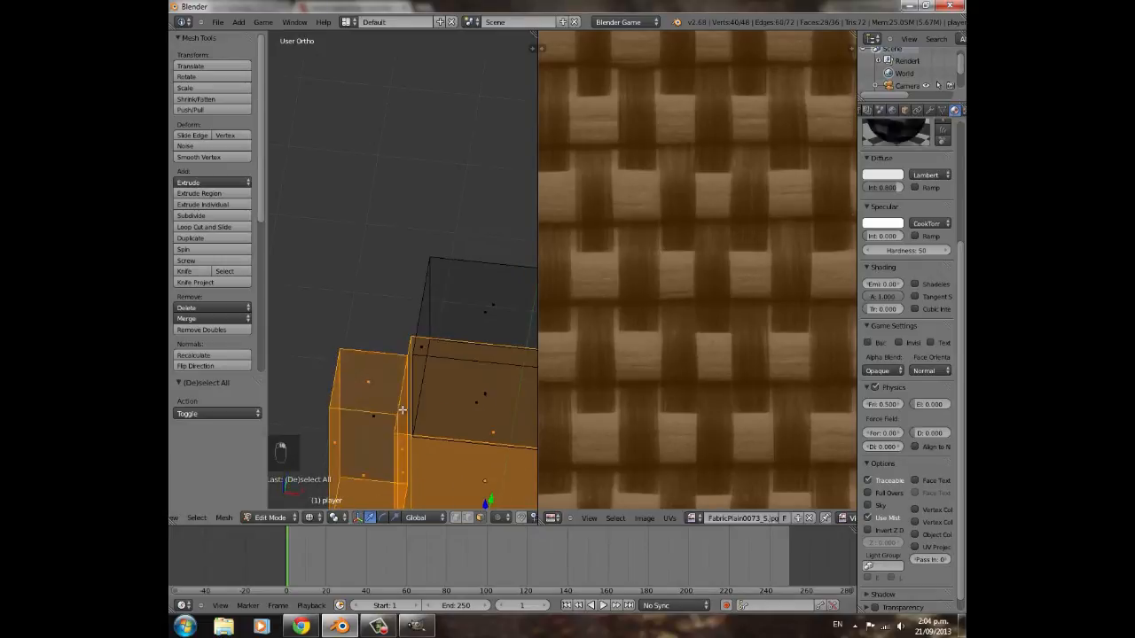
pyautogui.press('c')
pyautogui.rightClick(379, 415)
pyautogui.press('c')
pyautogui.click(379, 415)
pyautogui.rightClick(379, 415)
pyautogui.moveTo(416, 427); pyautogui.dragTo(474, 494, button='middle')
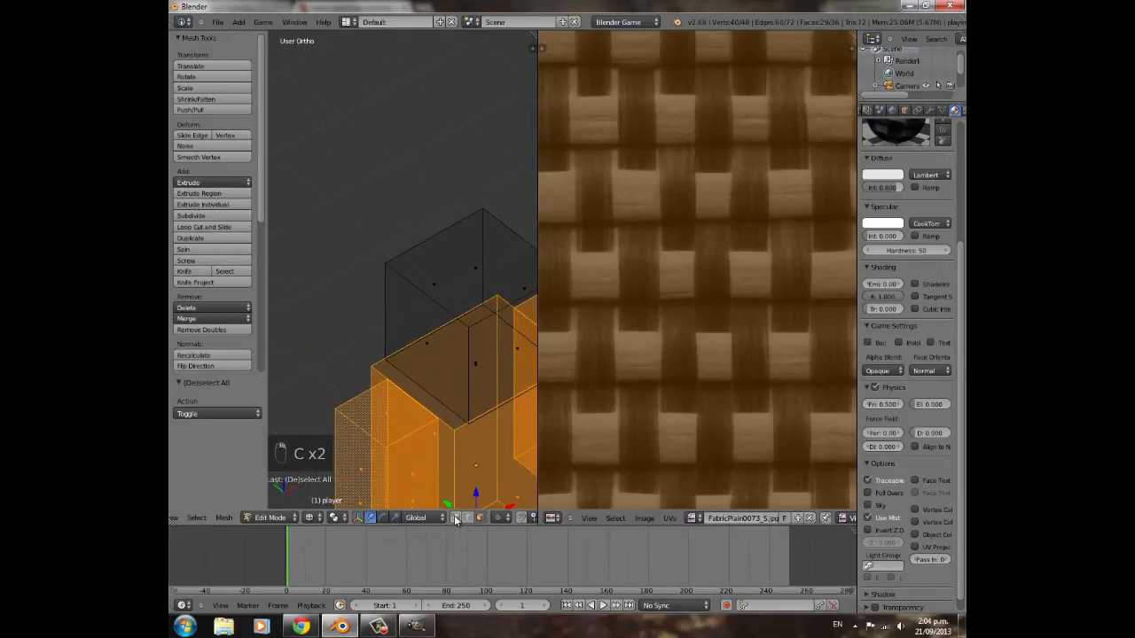
pyautogui.click(455, 518)
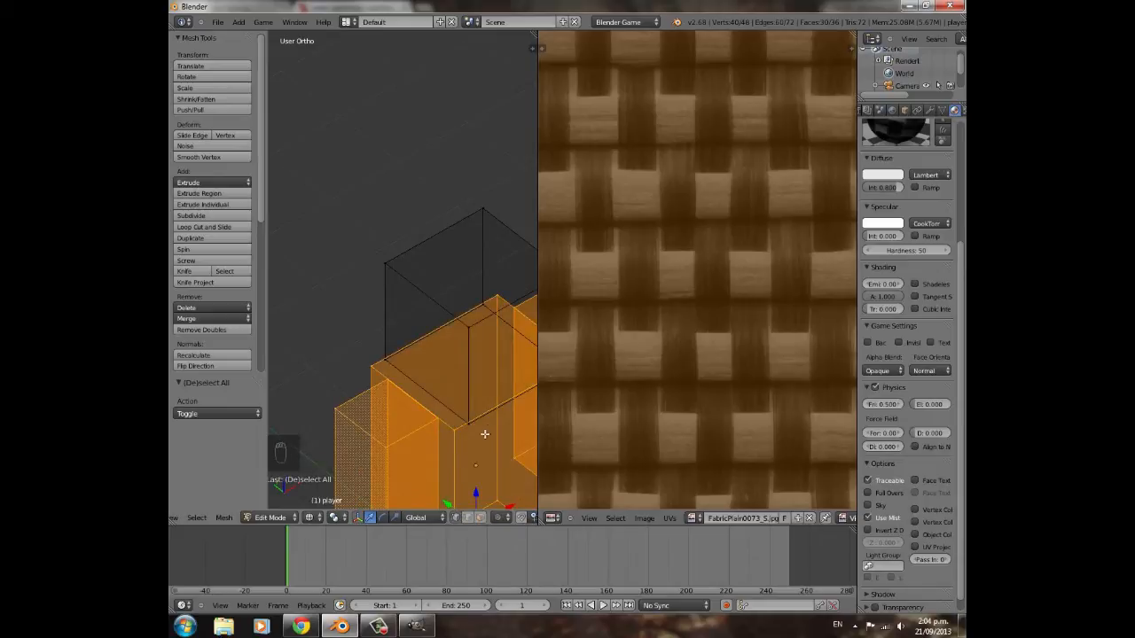
# - Invert the selection so only the head's faces are selected, and assign them the face material
pyautogui.moveTo(485, 433); pyautogui.dragTo(375, 416, button='middle')
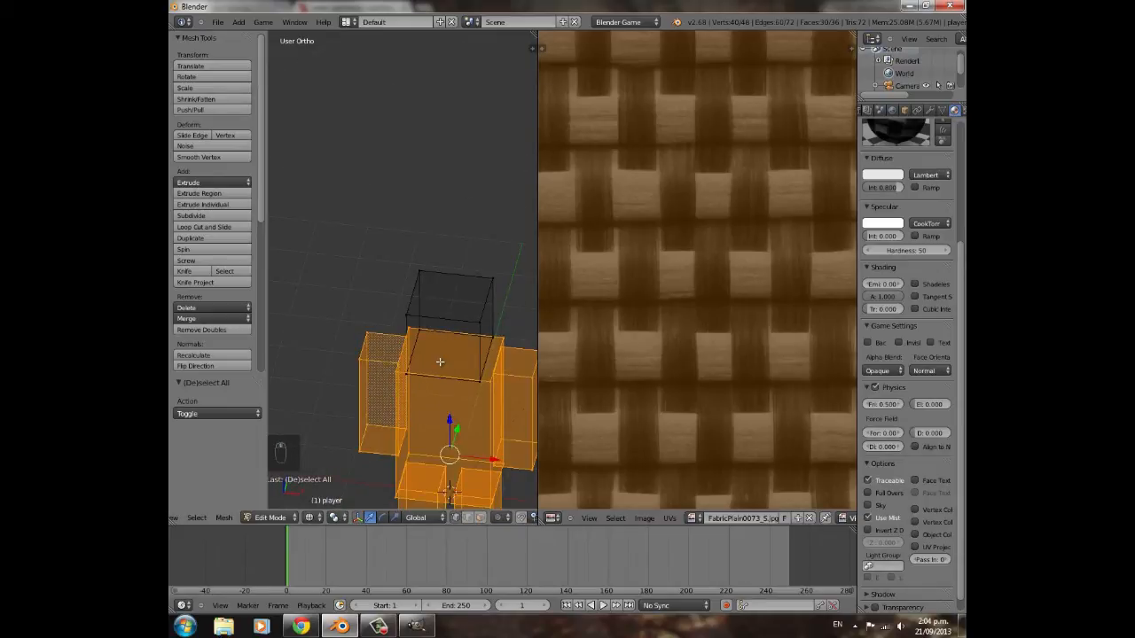
pyautogui.scroll(-3, 444, 318)
pyautogui.moveTo(444, 317); pyautogui.dragTo(382, 334, button='middle')
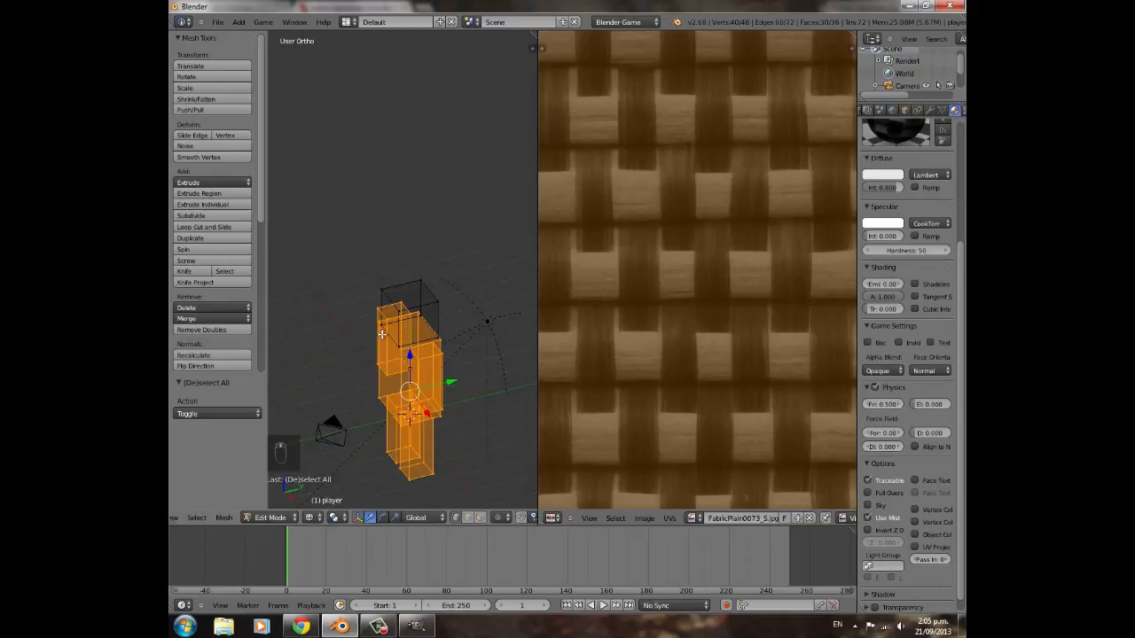
pyautogui.hotkey('ctrl', 'i')
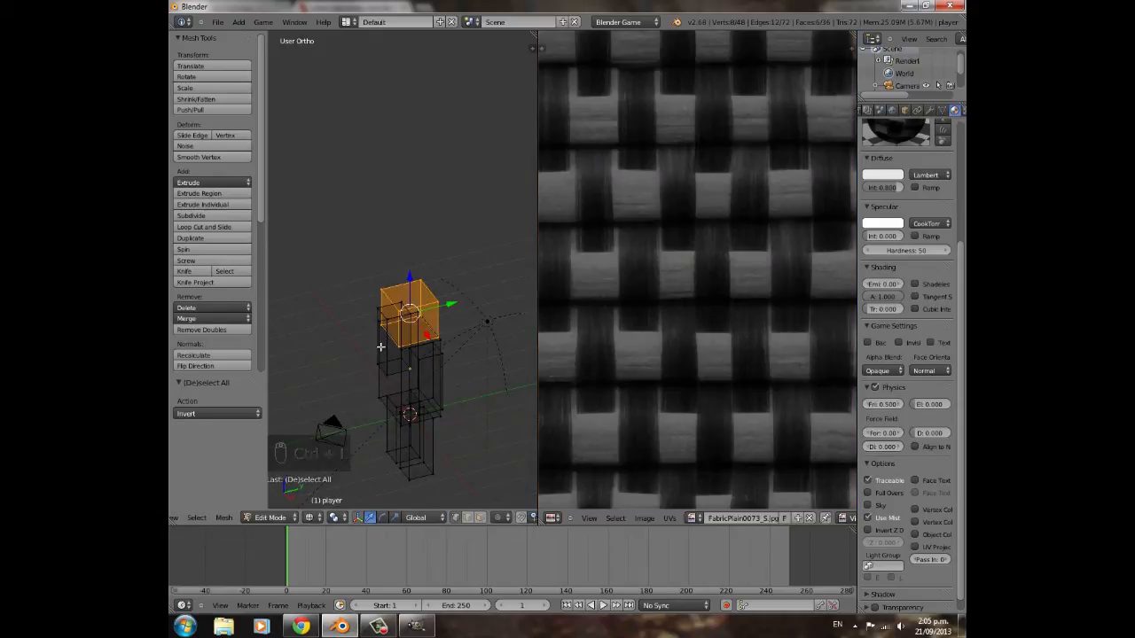
pyautogui.scroll(5, 909, 207)
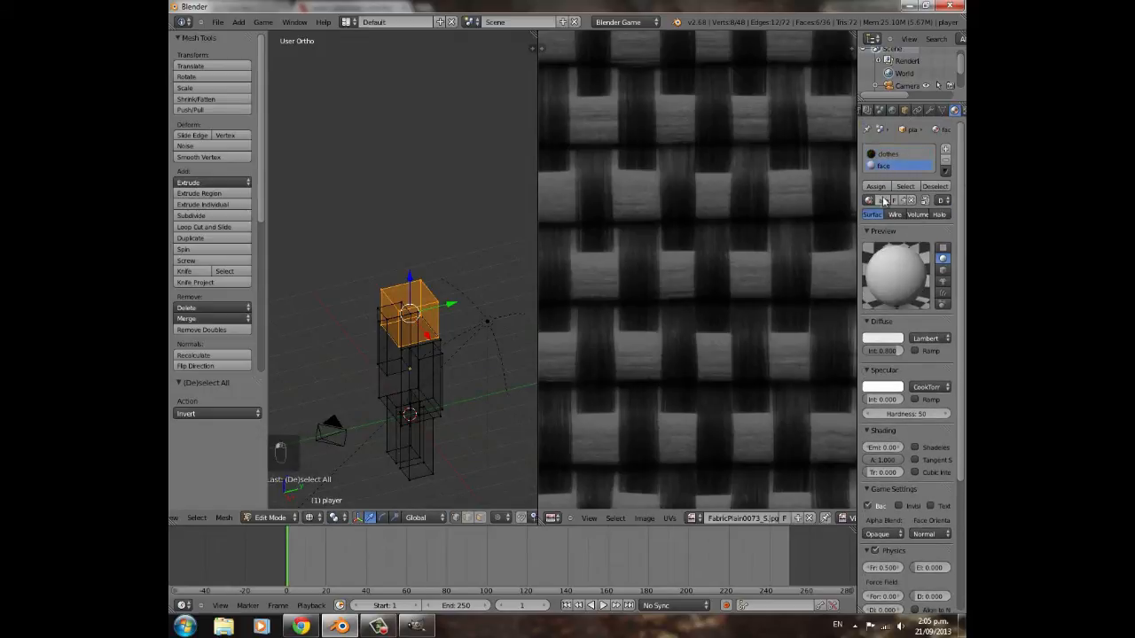
pyautogui.click(876, 186)
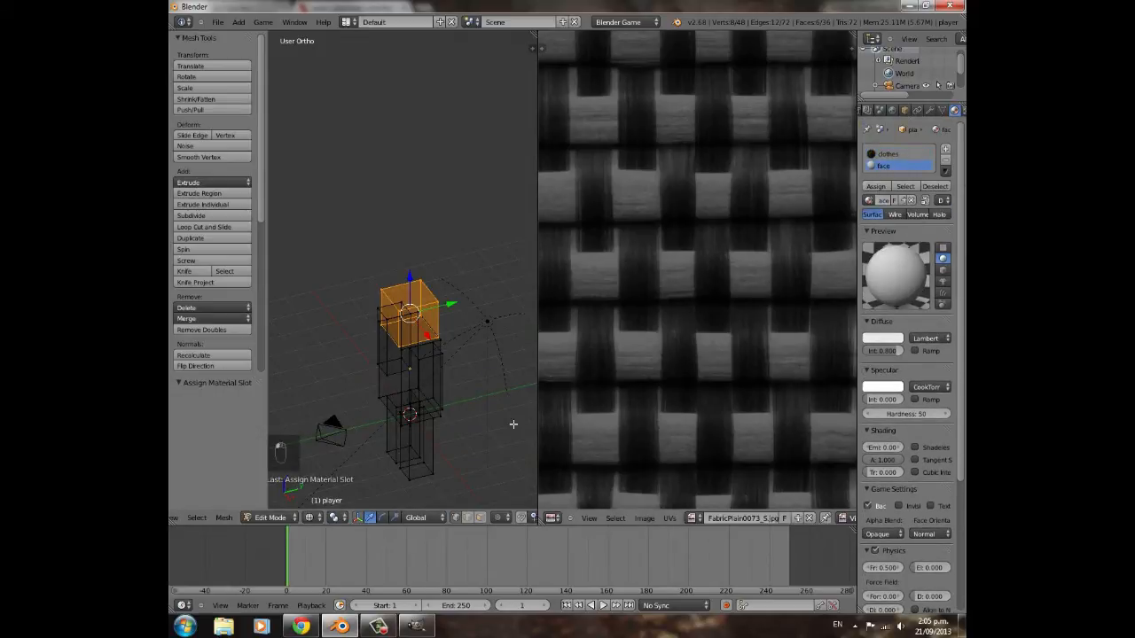
# - Switch the 3D view to textured shading, leave Edit Mode, and look over the head from the front
pyautogui.click(309, 518)
pyautogui.click(328, 464)
pyautogui.press('Tab')
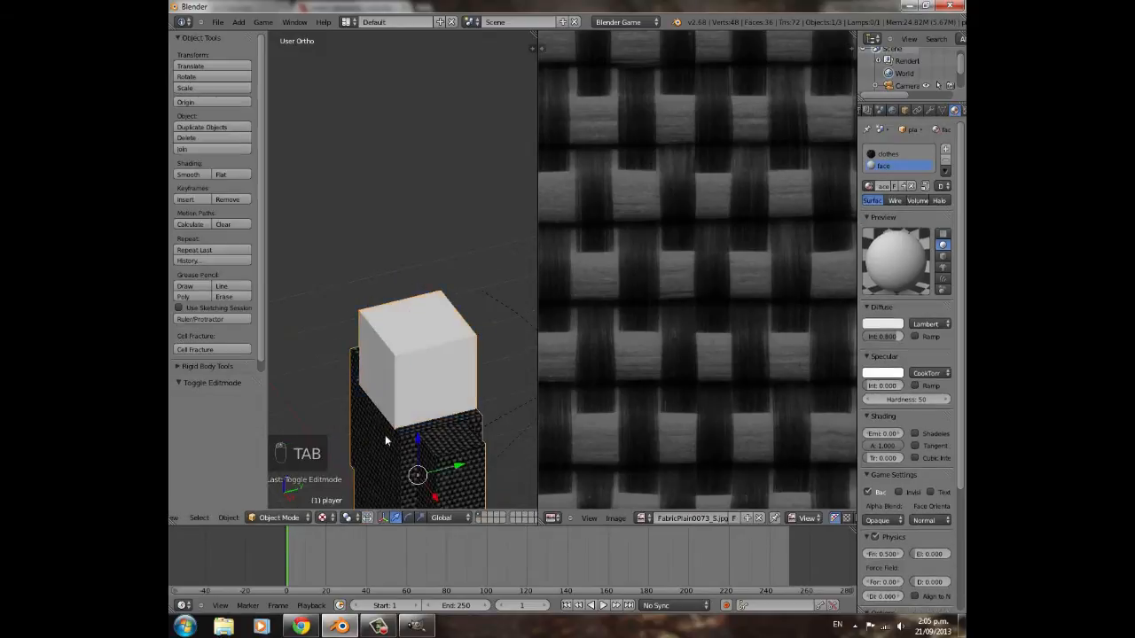
pyautogui.scroll(3, 431, 325)
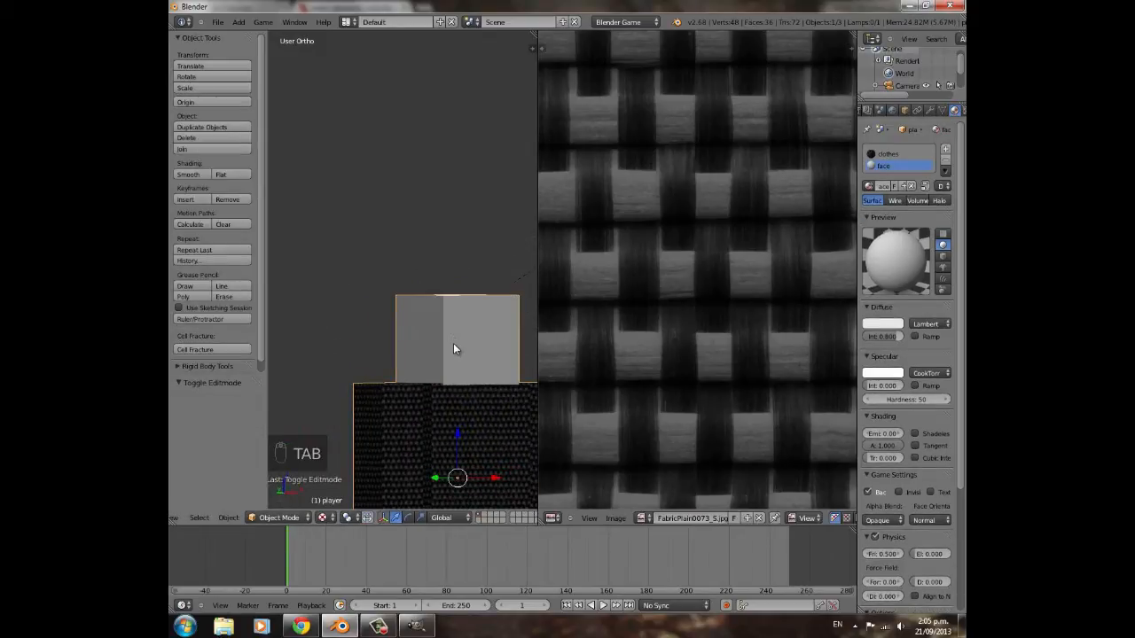
pyautogui.moveTo(467, 384); pyautogui.dragTo(452, 400, button='middle')
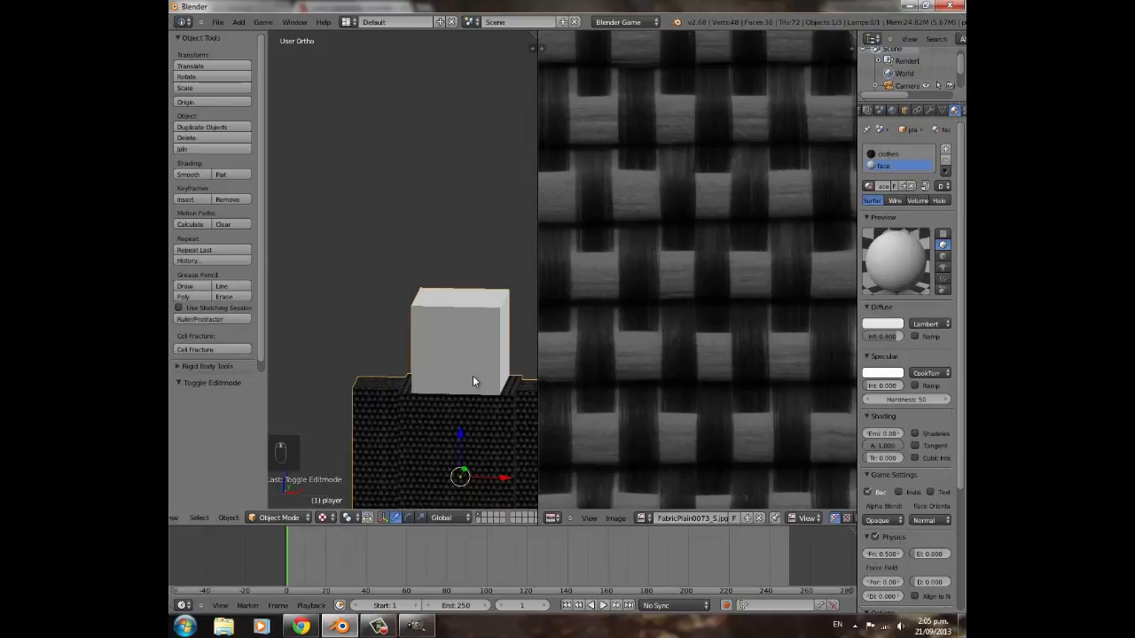
pyautogui.scroll(-5, 920, 339)
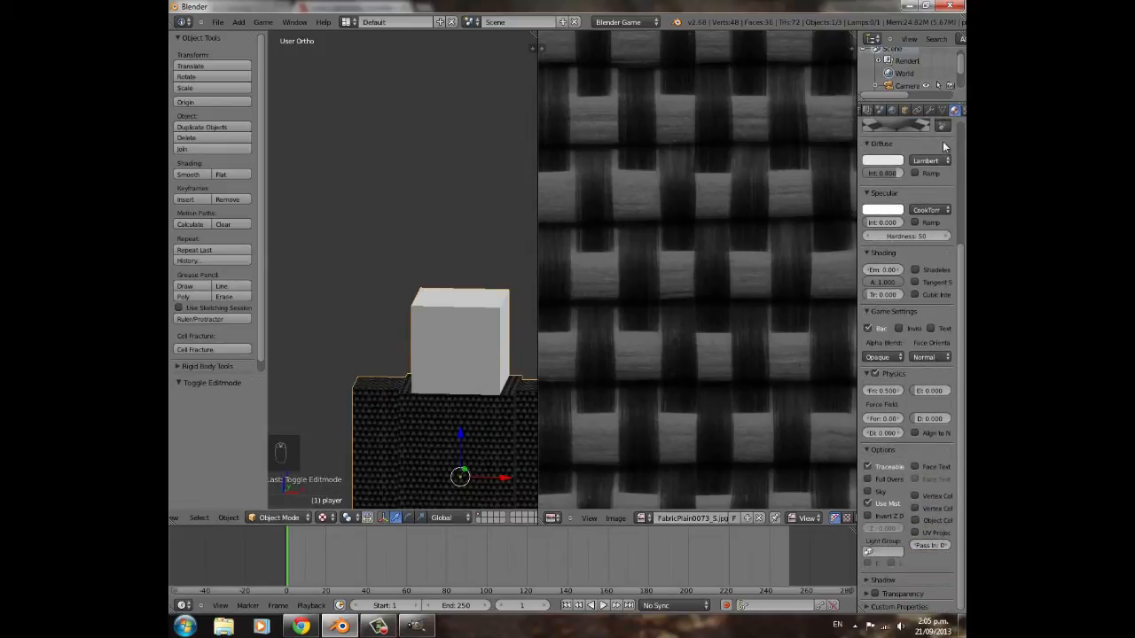
# - Add a new texture to the face material, with type Image or Movie and UV mapping coordinates
pyautogui.click(928, 110)
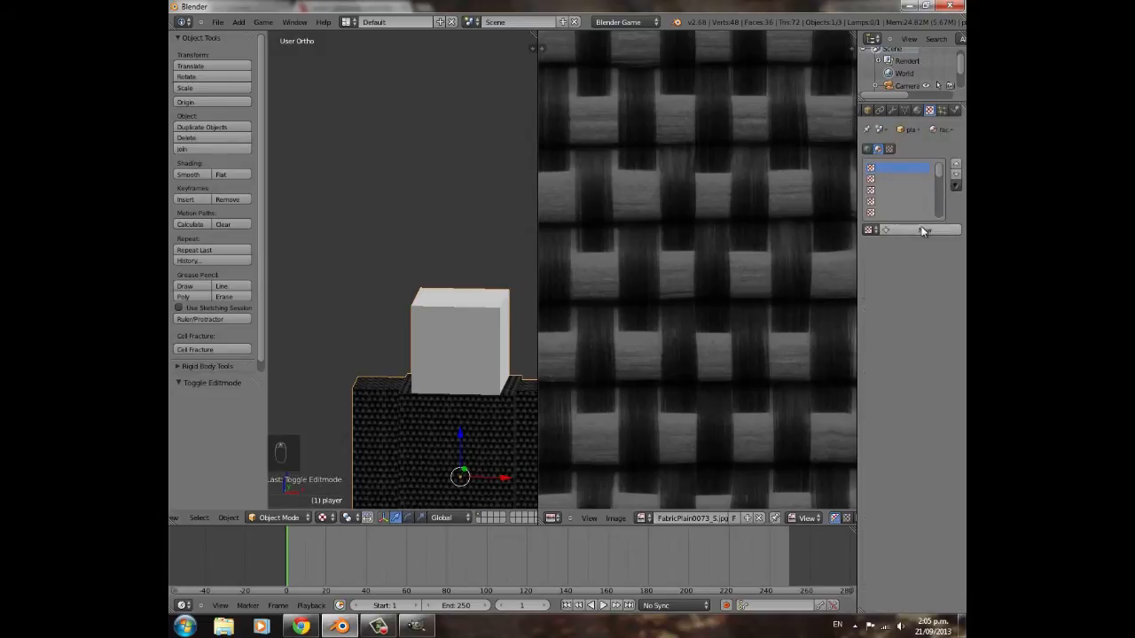
pyautogui.click(919, 230)
pyautogui.click(917, 244)
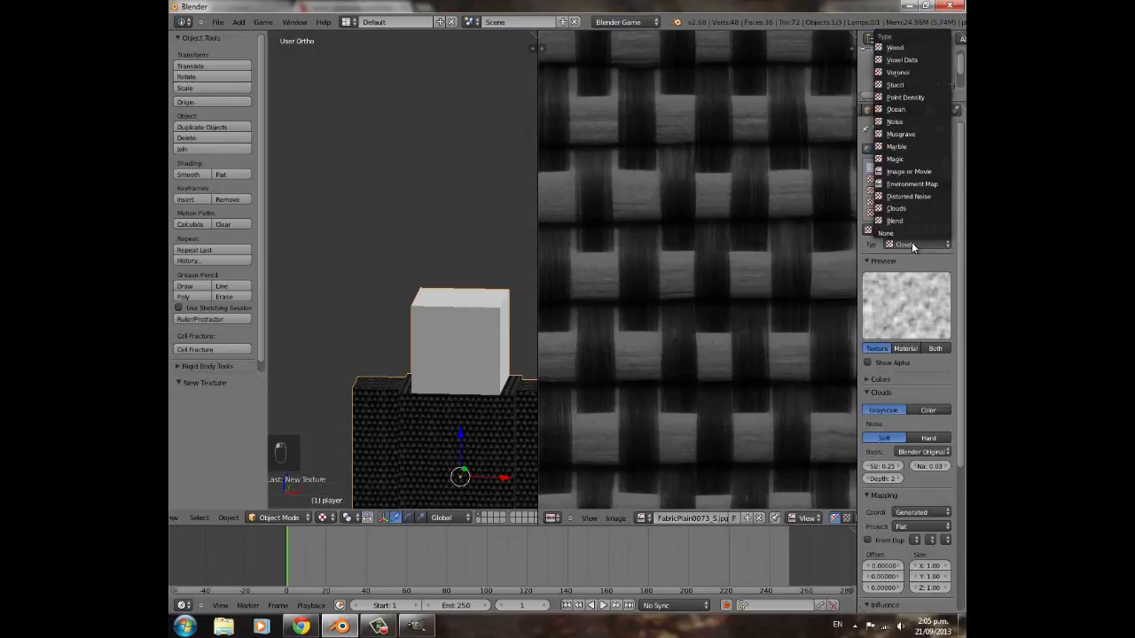
pyautogui.click(913, 172)
pyautogui.scroll(-2, 923, 401)
pyautogui.click(921, 420)
pyautogui.click(916, 365)
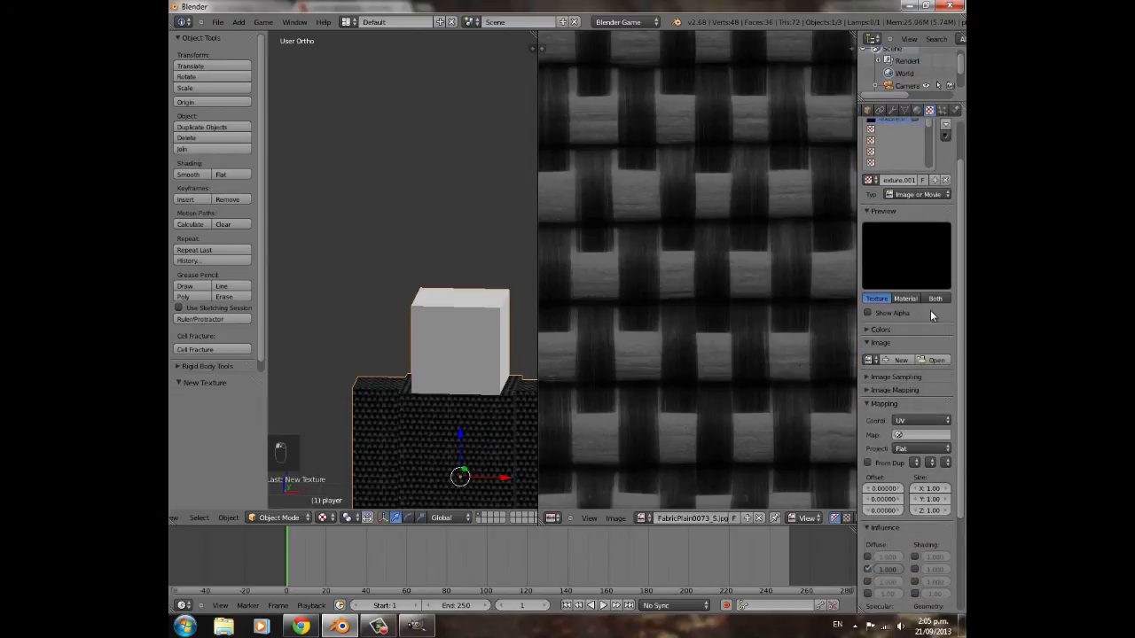
pyautogui.scroll(2, 929, 316)
pyautogui.click(917, 111)
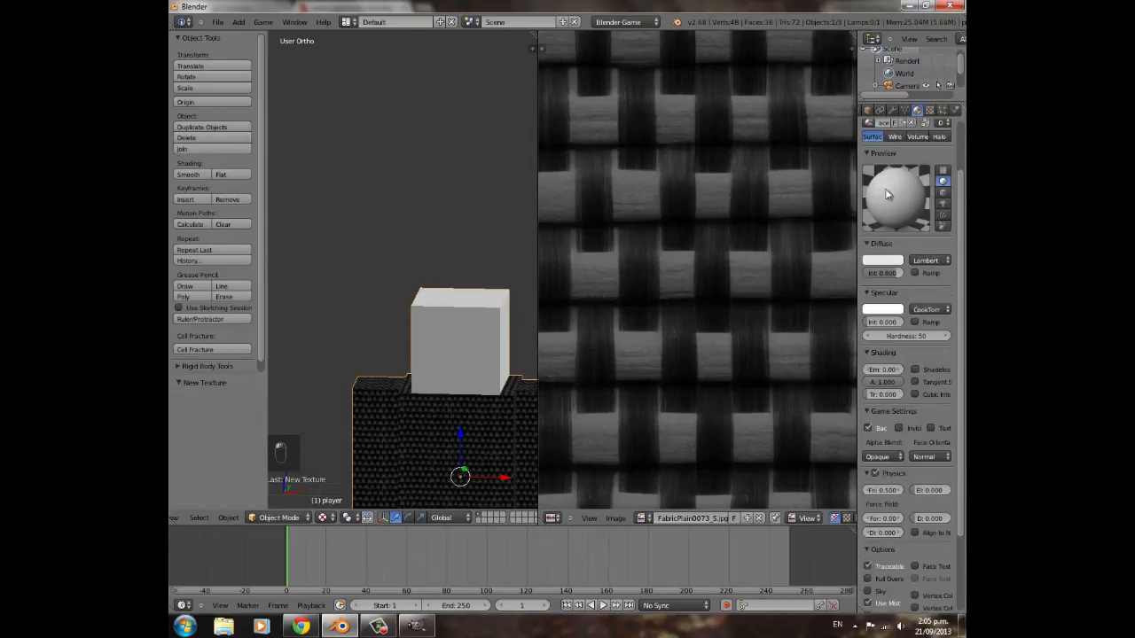
pyautogui.scroll(3, 924, 132)
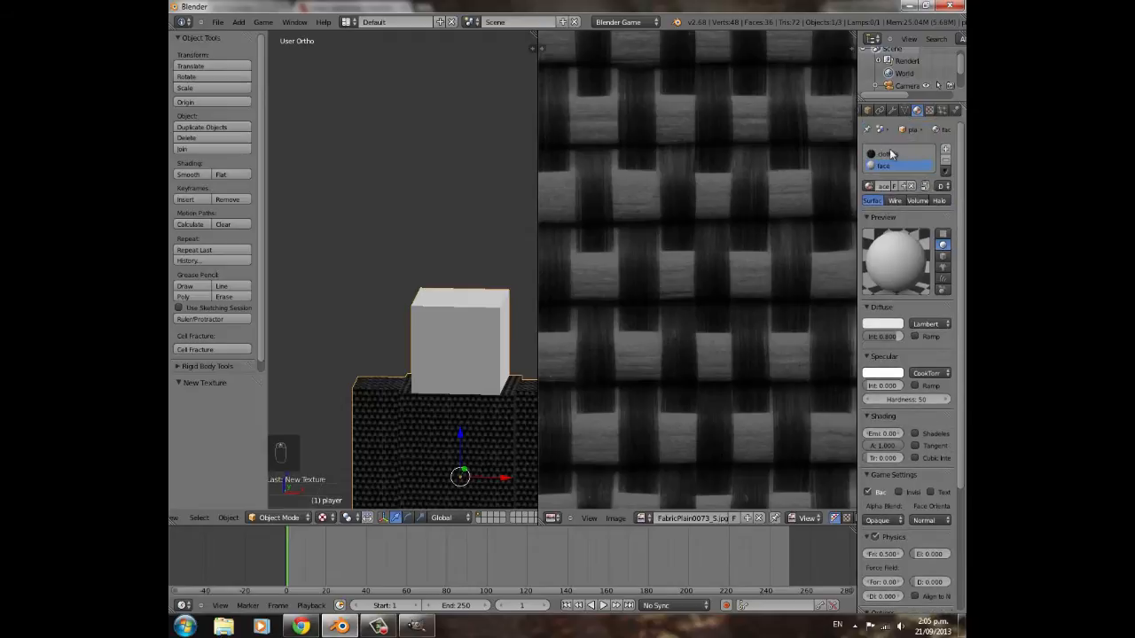
pyautogui.click(929, 110)
pyautogui.scroll(-3, 918, 395)
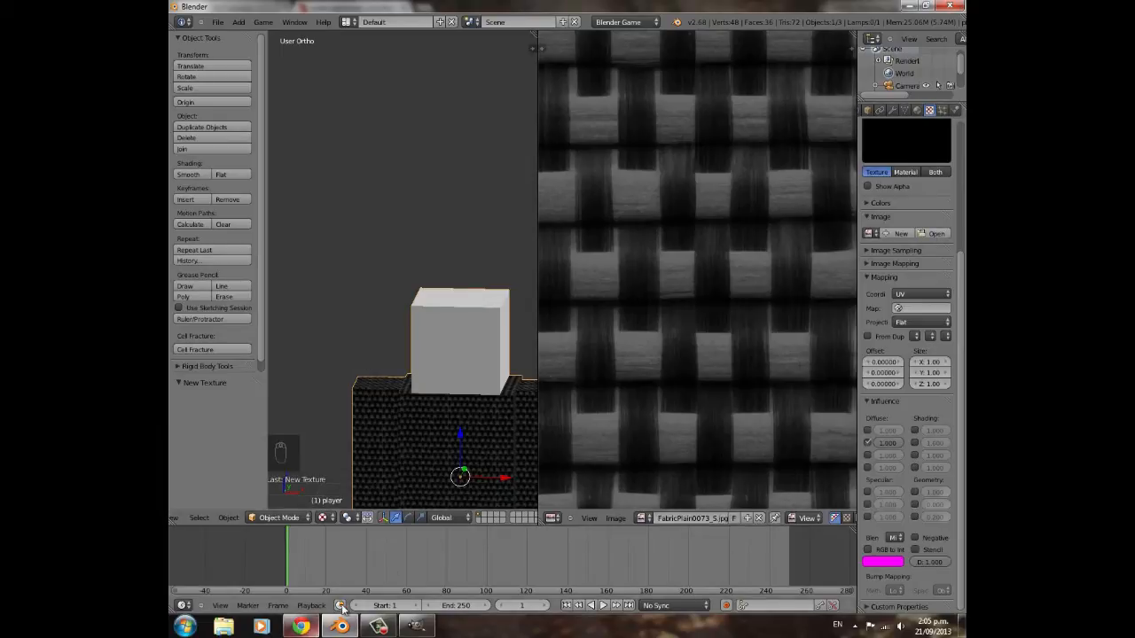
# - Enter Edit Mode with the head selected, mark its edges as seams, and unwrap it
pyautogui.scroll(-3, 450, 399)
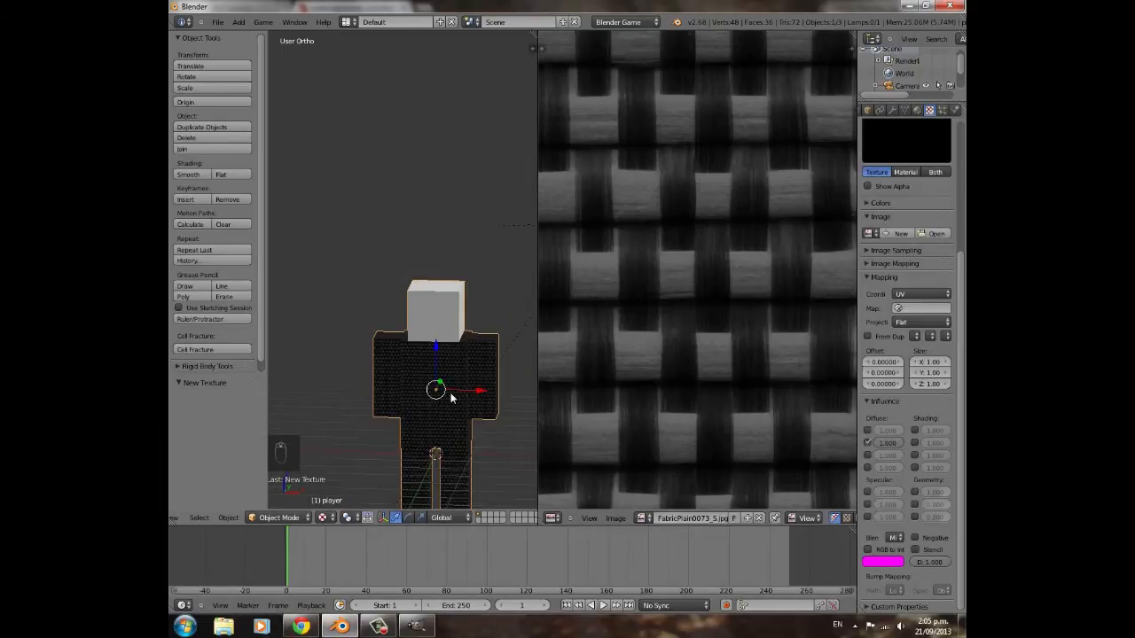
pyautogui.press('Tab')
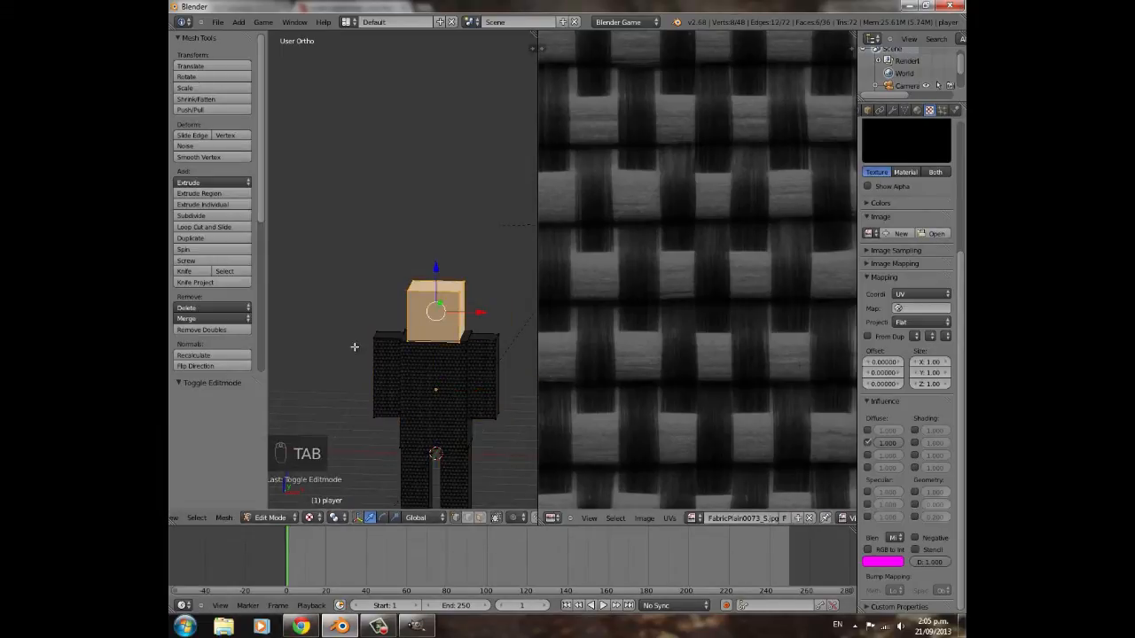
pyautogui.scroll(-5, 202, 266)
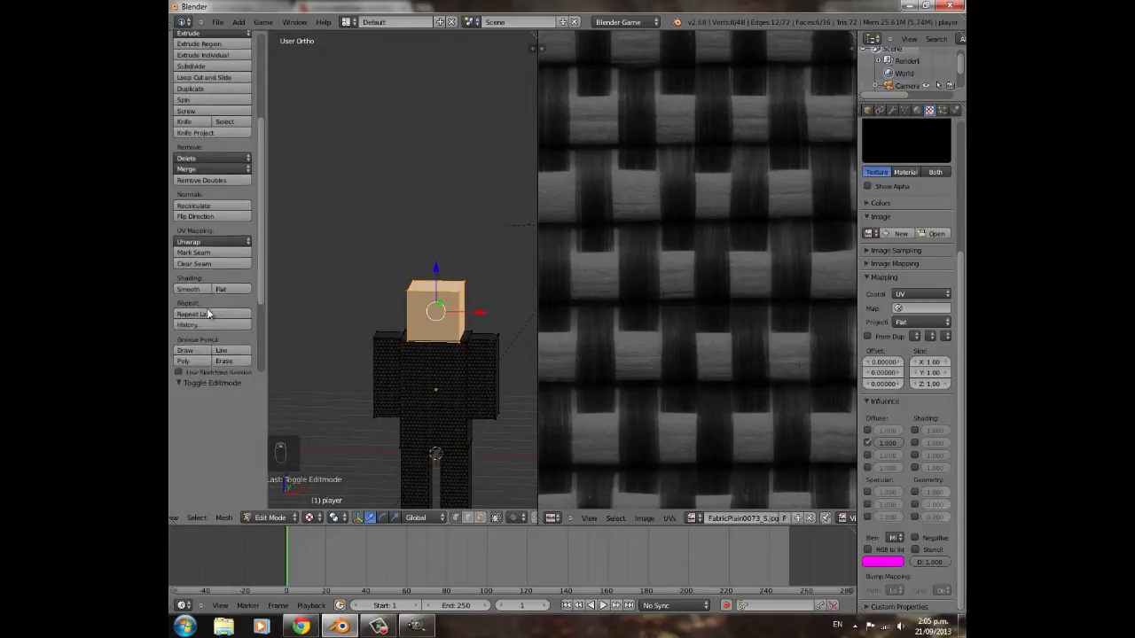
pyautogui.click(223, 230)
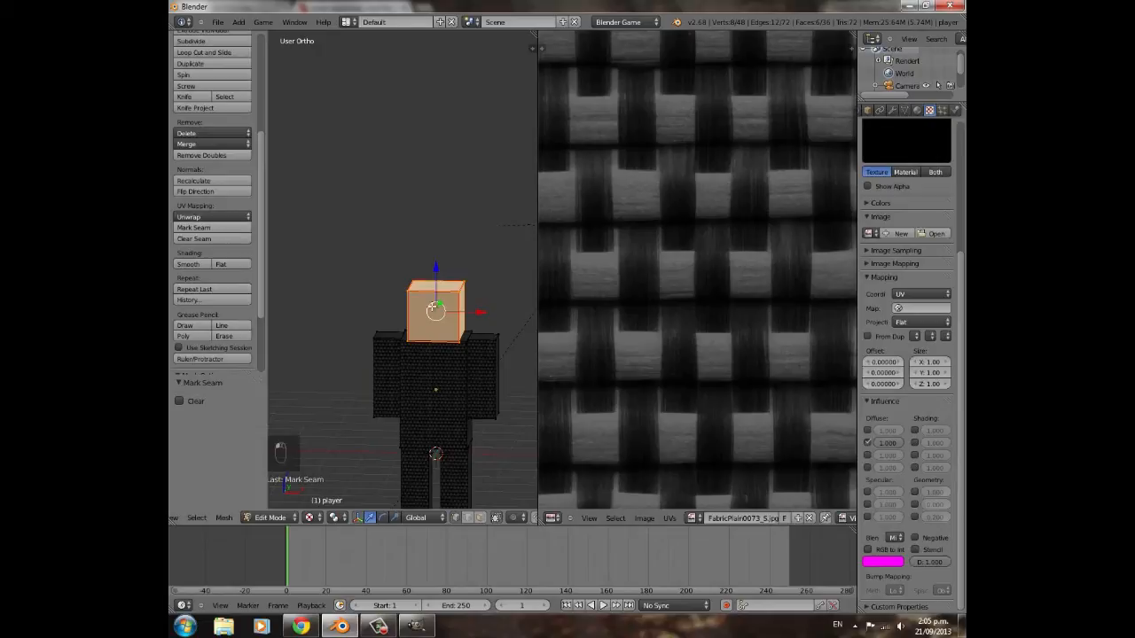
pyautogui.click(211, 216)
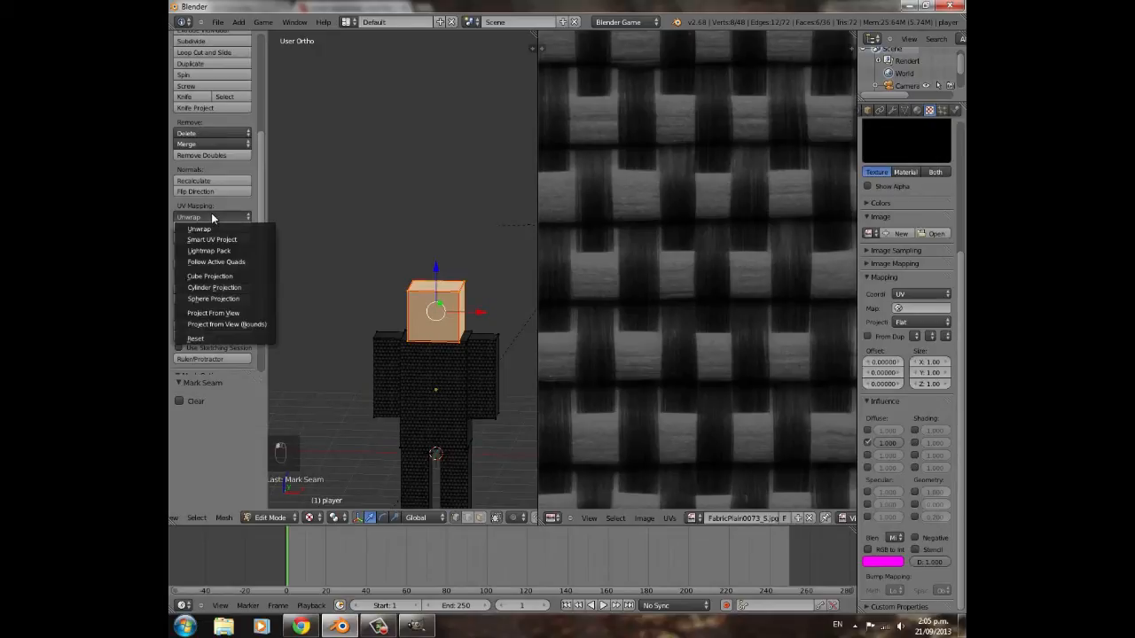
pyautogui.click(222, 232)
# - Set the UV editor to face selection mode and examine the head's unwrapped faces
pyautogui.scroll(-7, 637, 293)
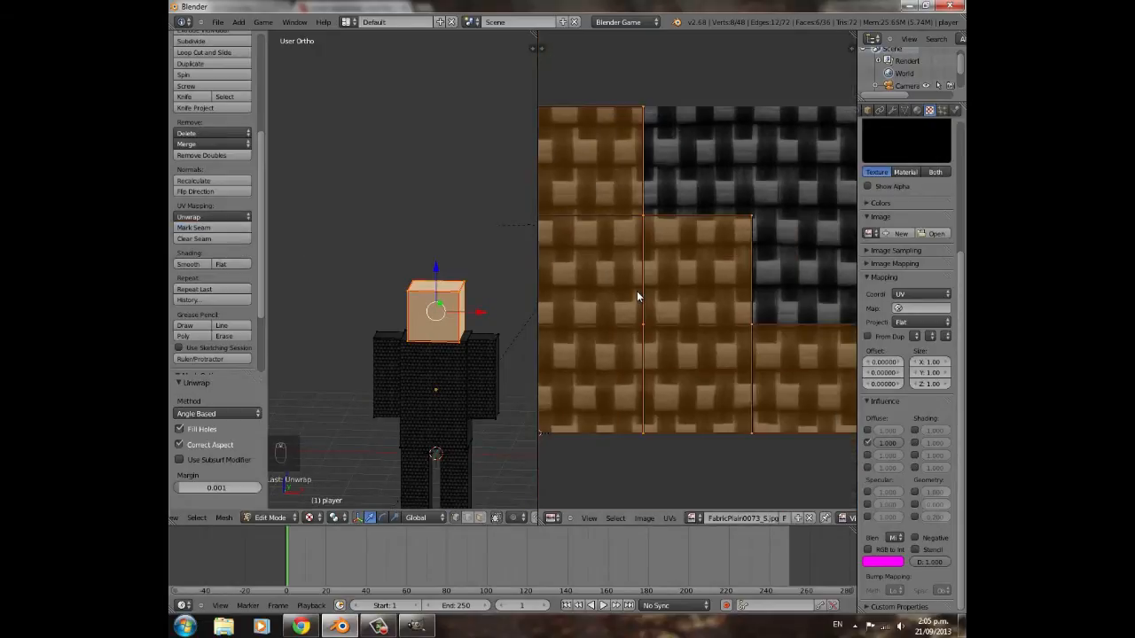
pyautogui.scroll(-4, 776, 486)
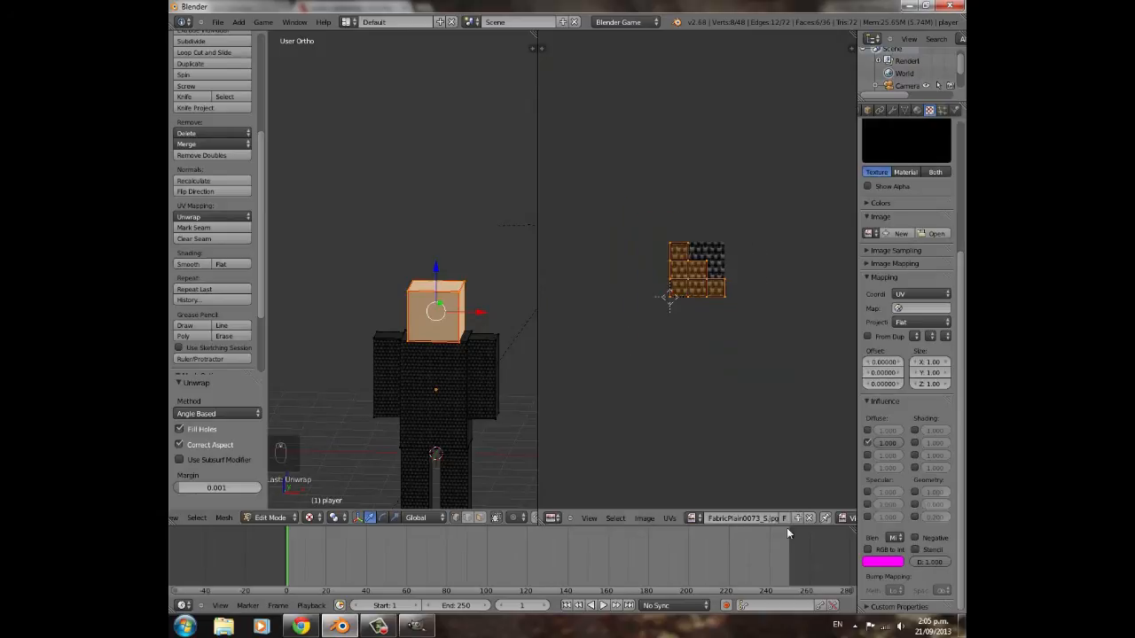
pyautogui.scroll(-9, 833, 508)
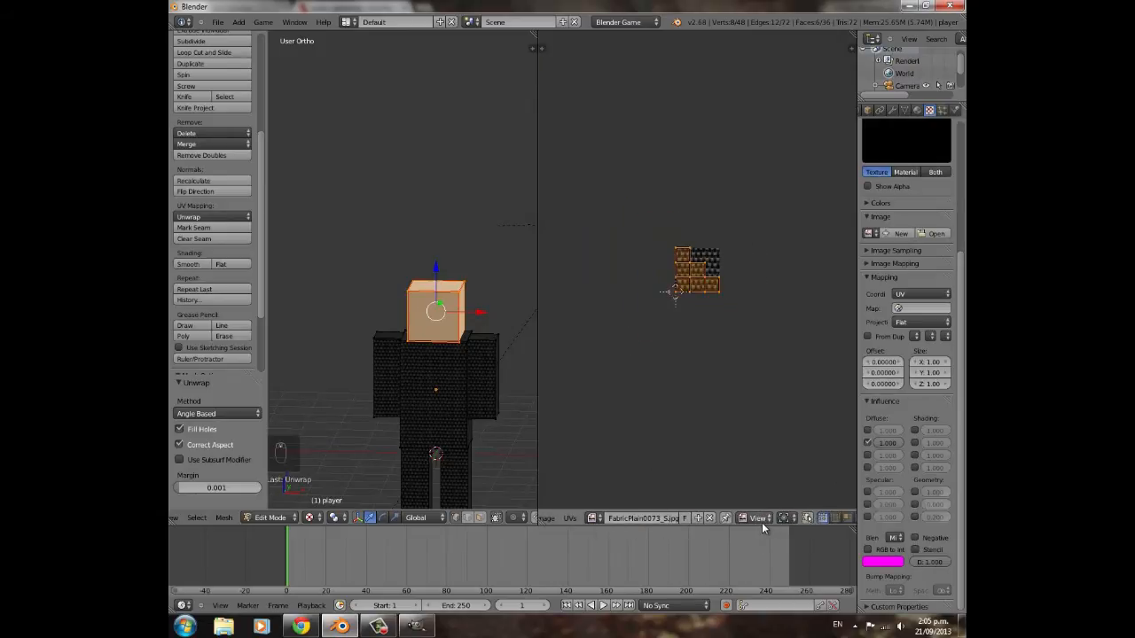
pyautogui.scroll(7, 741, 421)
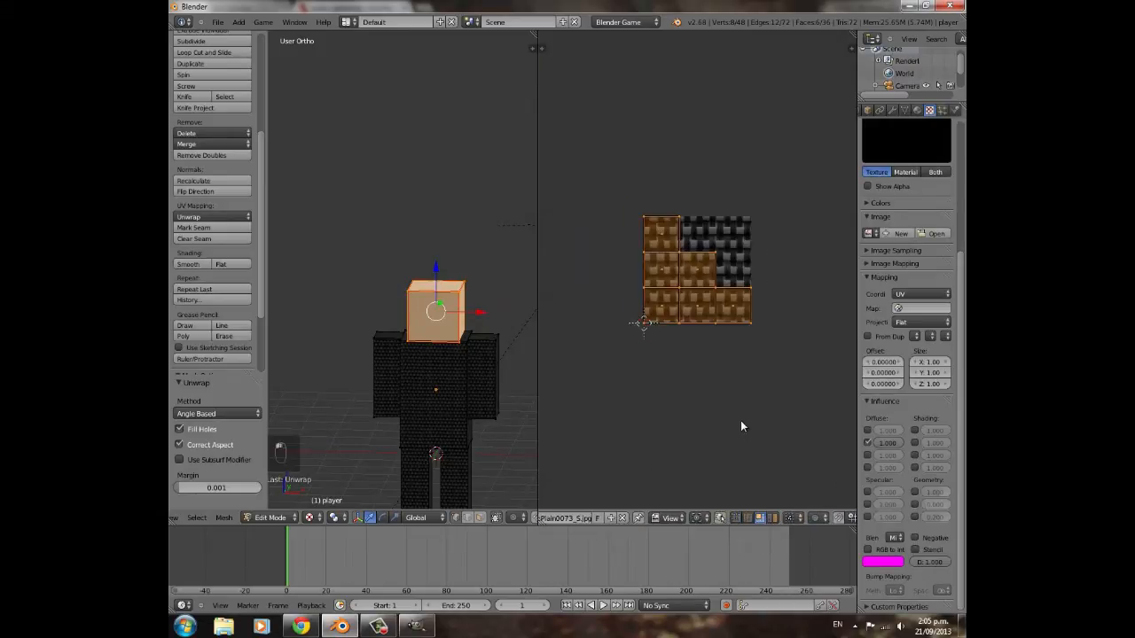
pyautogui.moveTo(443, 340); pyautogui.dragTo(419, 317, button='middle')
pyautogui.scroll(3, 666, 335)
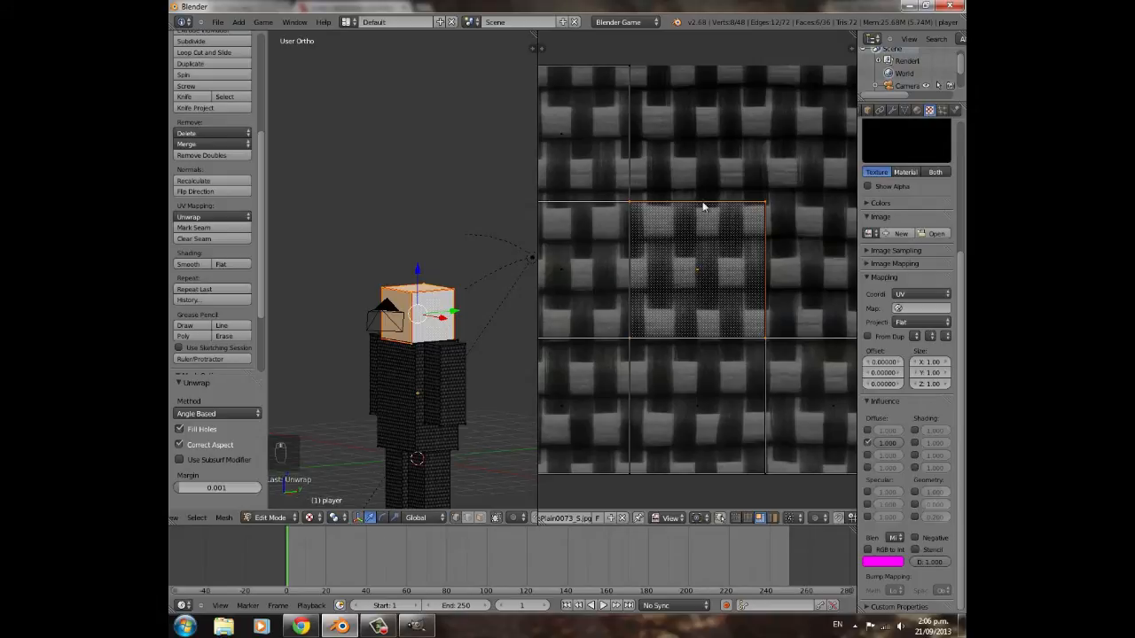
pyautogui.scroll(5, 380, 345)
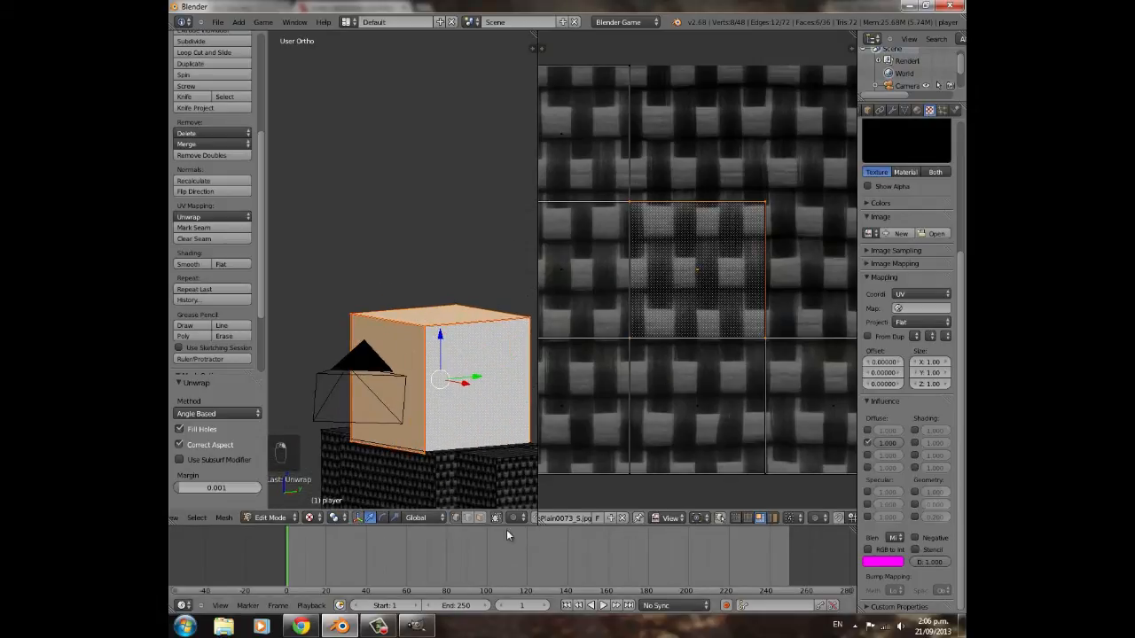
# - Select the head's faces one at a time in the 3D view to check where each lies in the UV layout
pyautogui.rightClick(399, 343)
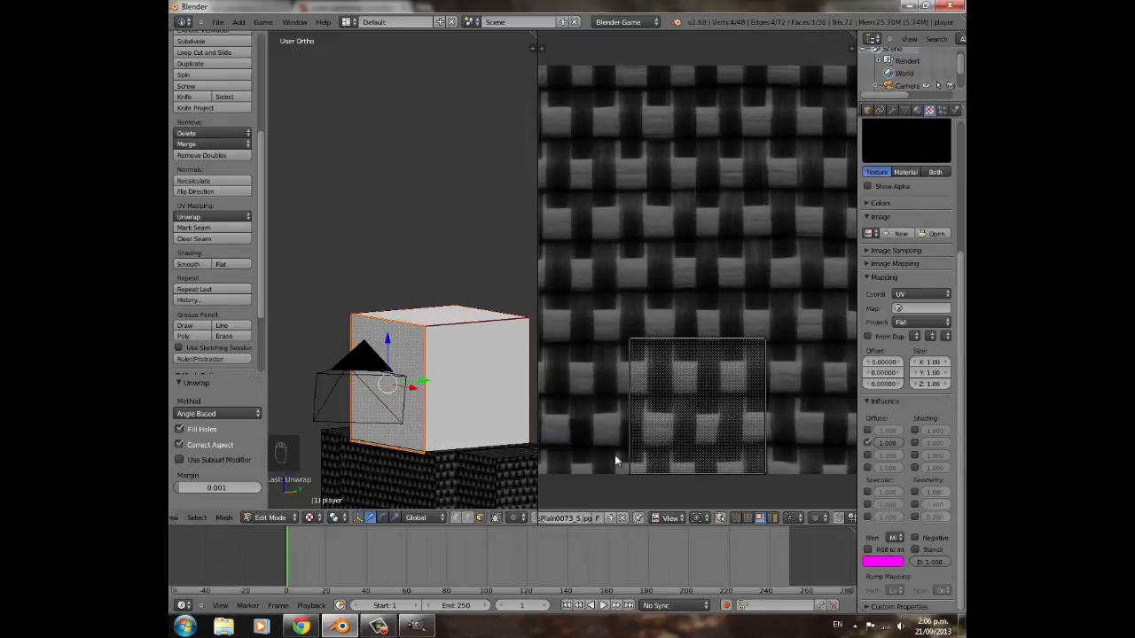
pyautogui.rightClick(442, 316)
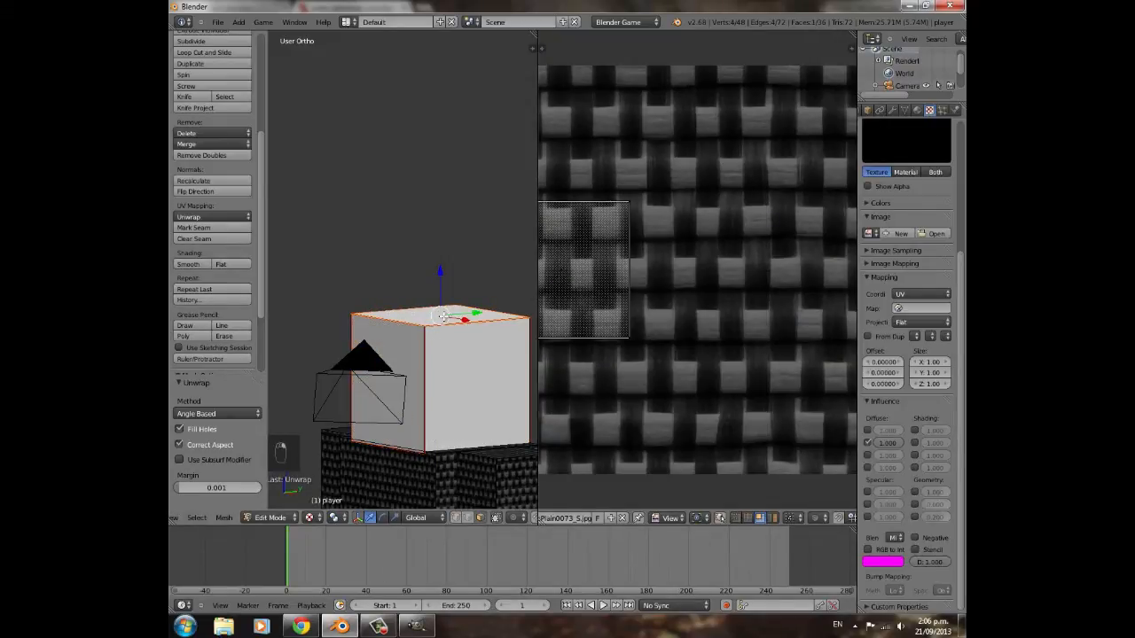
pyautogui.rightClick(483, 396)
pyautogui.moveTo(484, 396); pyautogui.dragTo(379, 383, button='middle')
pyautogui.rightClick(441, 378)
pyautogui.rightClick(319, 359)
pyautogui.scroll(-3, 411, 383)
pyautogui.rightClick(484, 307)
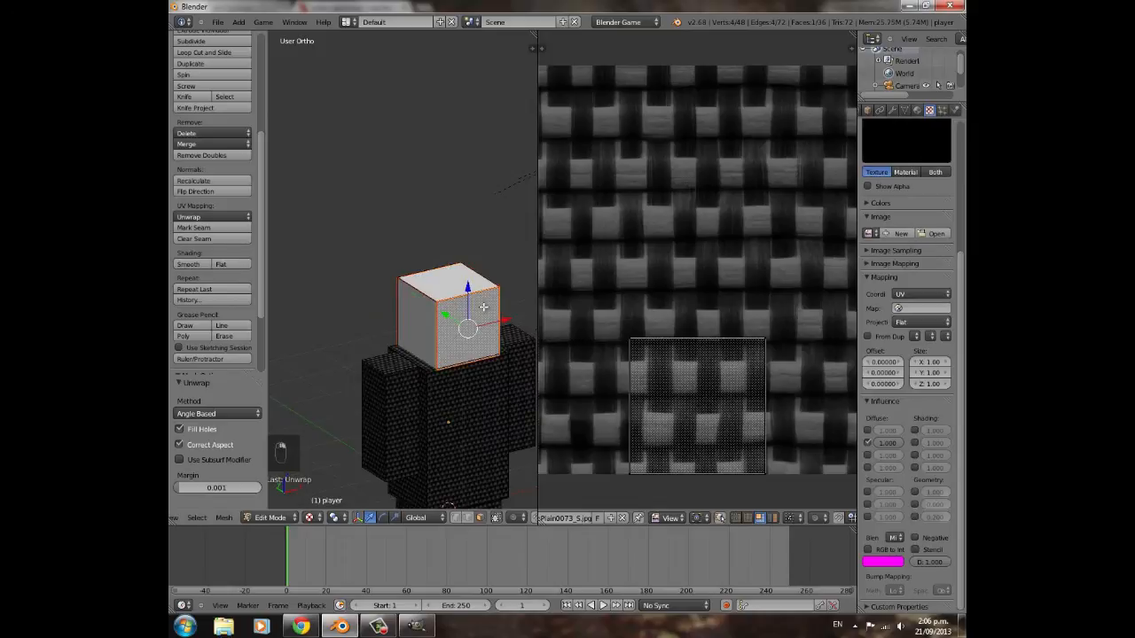
# - Box-select the head's faces, show the mesh as wireframe, and try to add the head's underside to the selection
pyautogui.scroll(-3, 464, 346)
pyautogui.scroll(4, 443, 293)
pyautogui.press('b')
pyautogui.moveTo(399, 246); pyautogui.dragTo(473, 308)
pyautogui.moveTo(518, 302); pyautogui.dragTo(379, 281, button='middle')
pyautogui.press('b')
pyautogui.moveTo(394, 289); pyautogui.dragTo(463, 330)
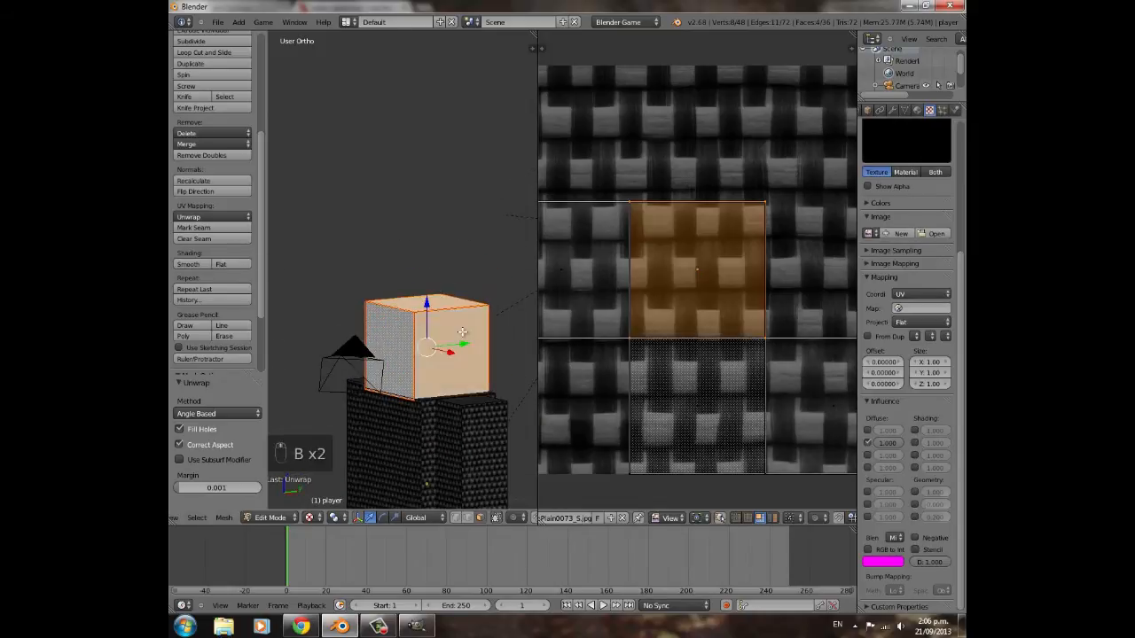
pyautogui.press('z')
pyautogui.keyDown('shift'); pyautogui.rightClick(433, 382); pyautogui.keyUp('shift')
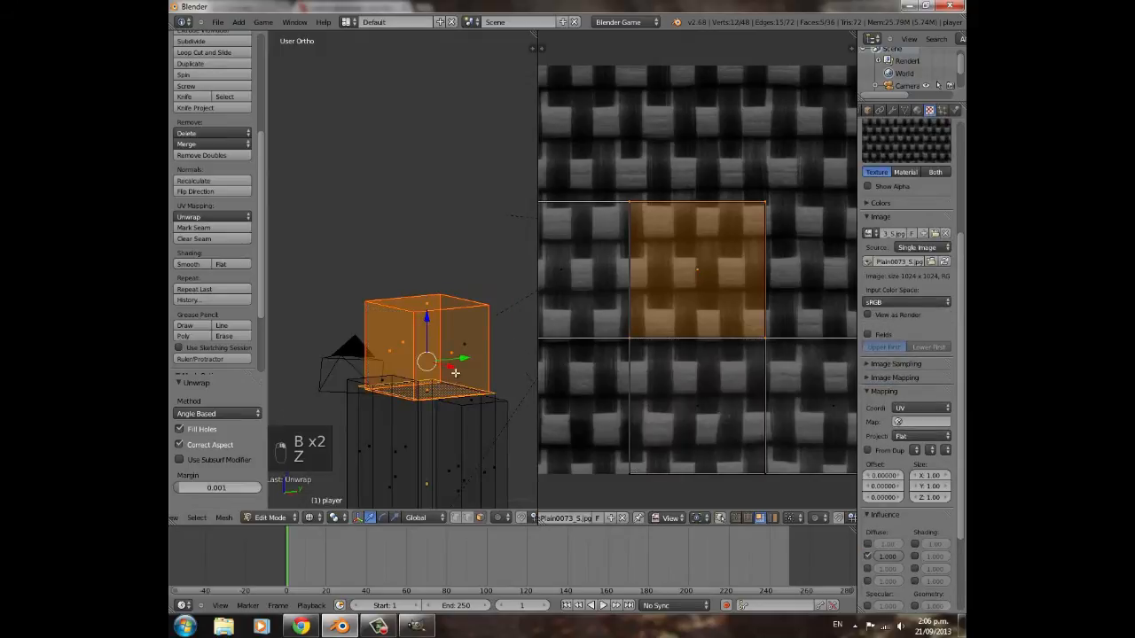
pyautogui.moveTo(455, 373); pyautogui.dragTo(495, 387, button='middle')
pyautogui.keyDown('shift'); pyautogui.rightClick(463, 388); pyautogui.keyUp('shift')
# - Select all of the head's faces through the face material slot and check them against the UV layout
pyautogui.click(919, 114)
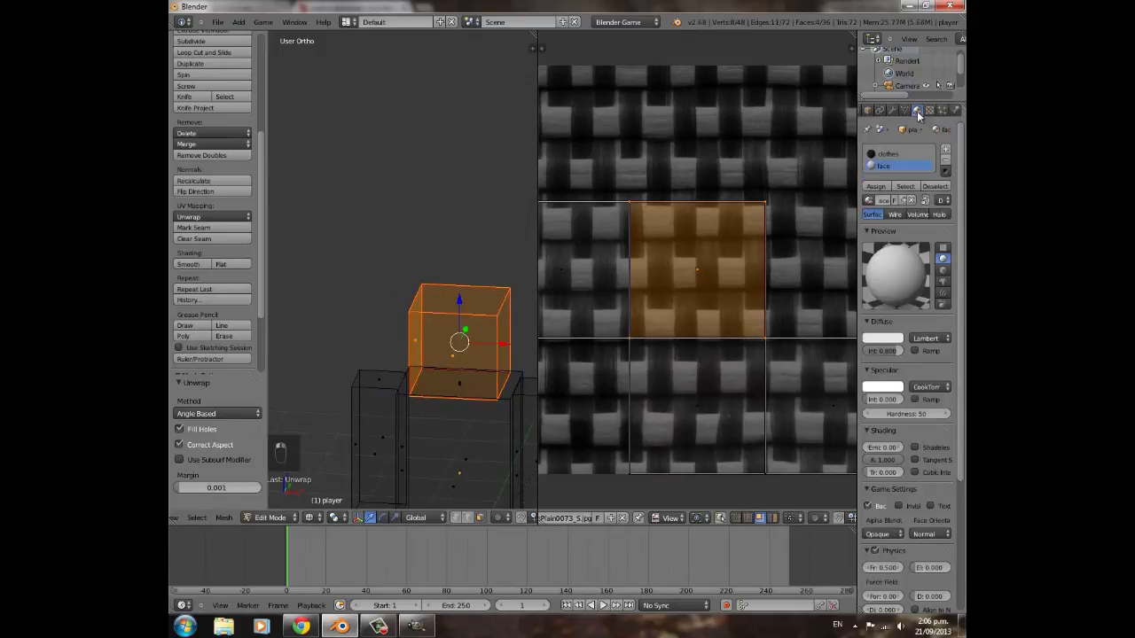
pyautogui.click(905, 186)
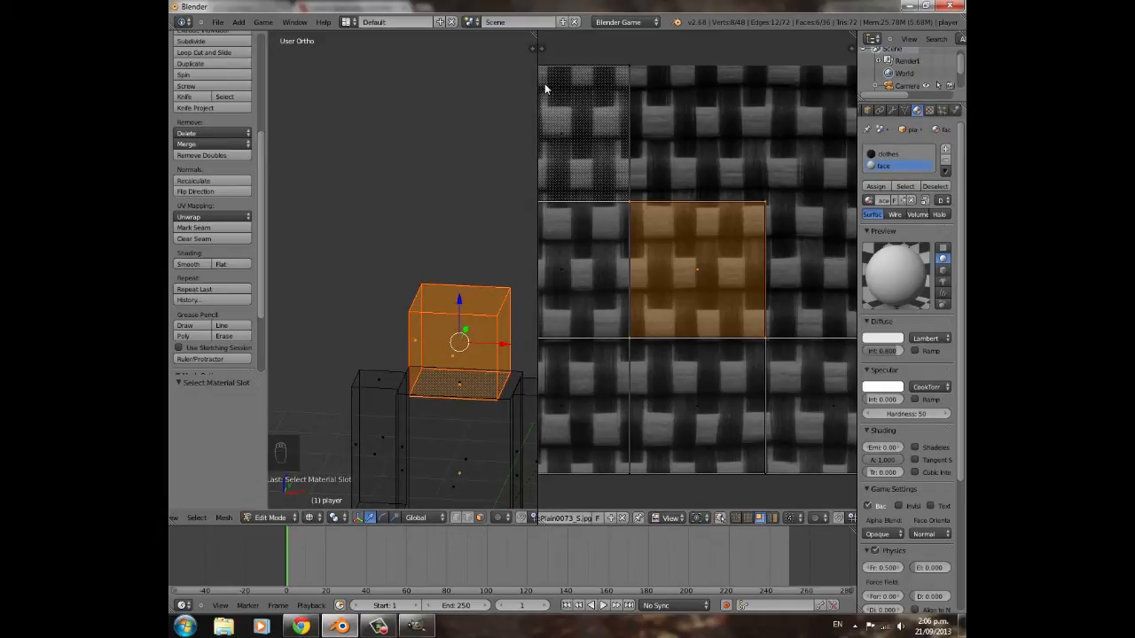
pyautogui.moveTo(405, 307); pyautogui.dragTo(397, 330, button='middle')
pyautogui.scroll(-5, 679, 322)
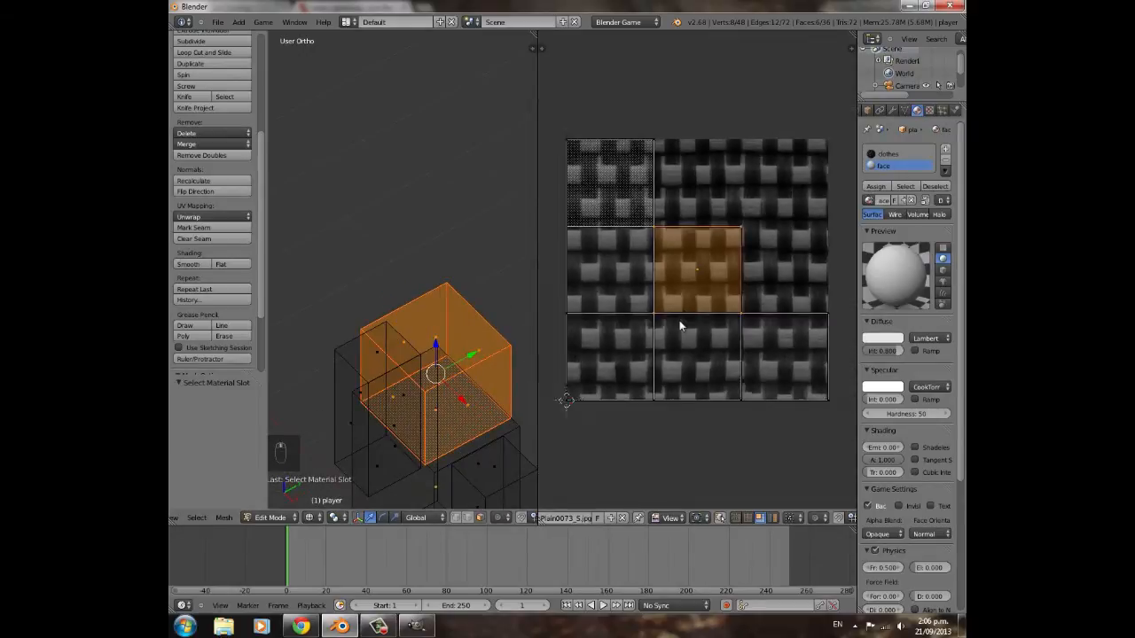
pyautogui.scroll(3, 656, 520)
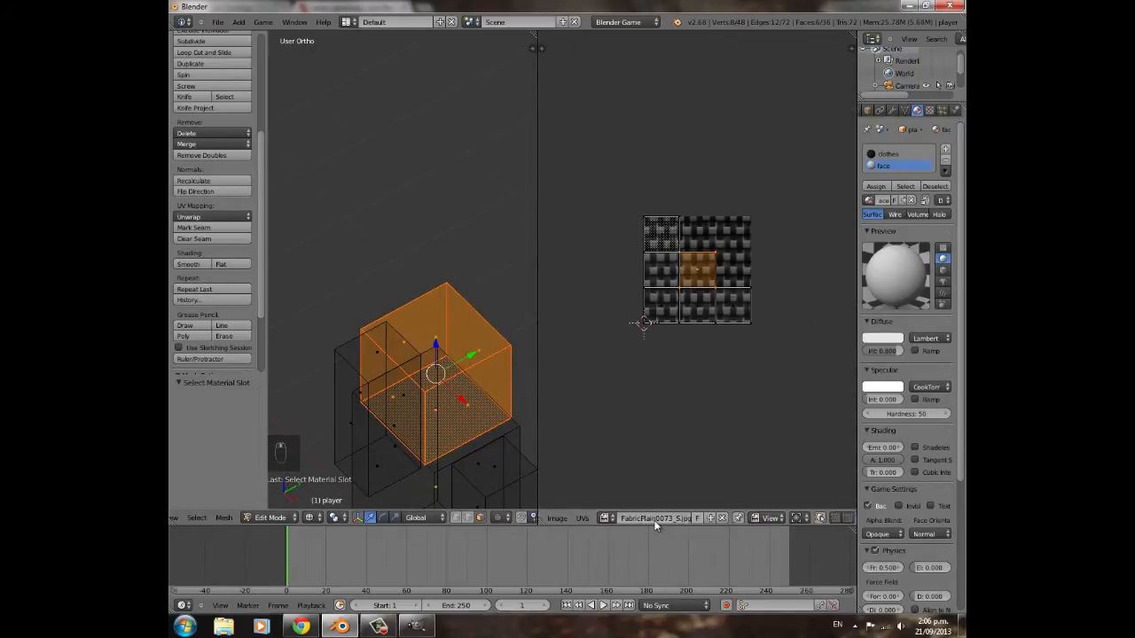
# - Export the head's UV layout as playerface.png into the splitscreen folder on the E: drive
pyautogui.click(596, 518)
pyautogui.click(625, 223)
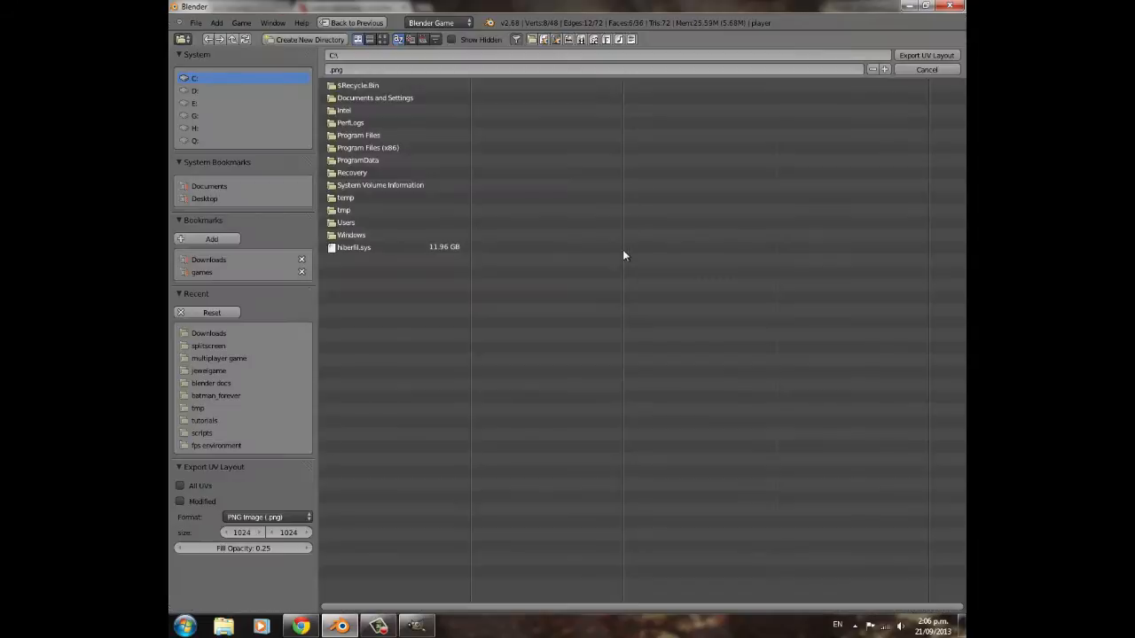
pyautogui.click(375, 68)
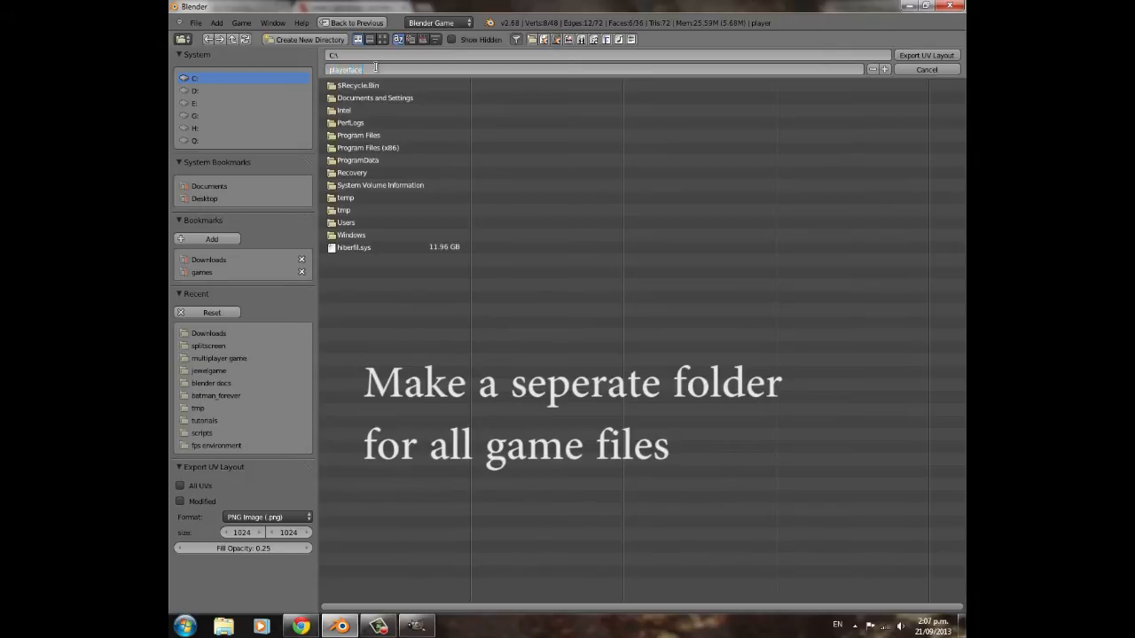
pyautogui.click(196, 103)
pyautogui.click(196, 104)
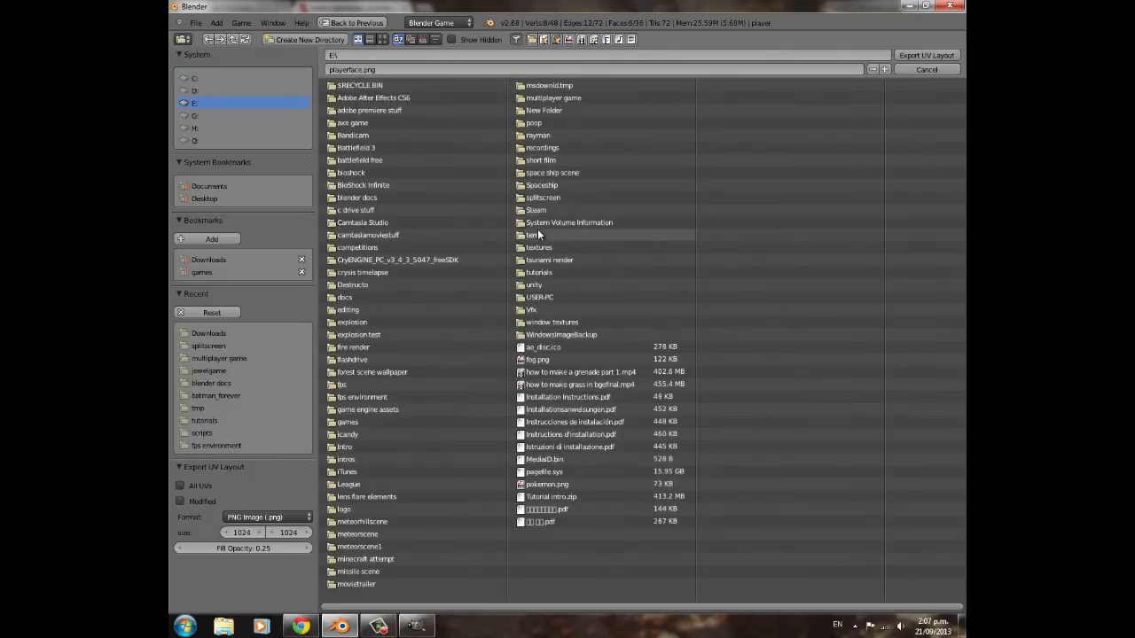
pyautogui.click(533, 197)
pyautogui.click(922, 55)
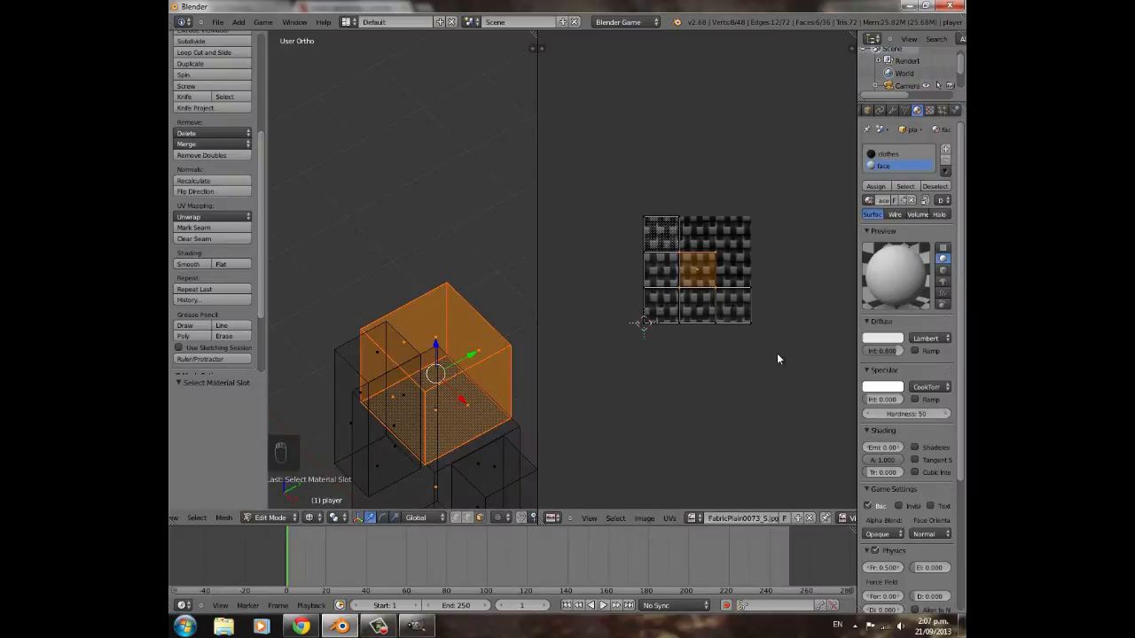
# - Switch to GIMP and open playerface.png from the splitscreen folder on the E: drive
pyautogui.click(414, 627)
pyautogui.click(354, 76)
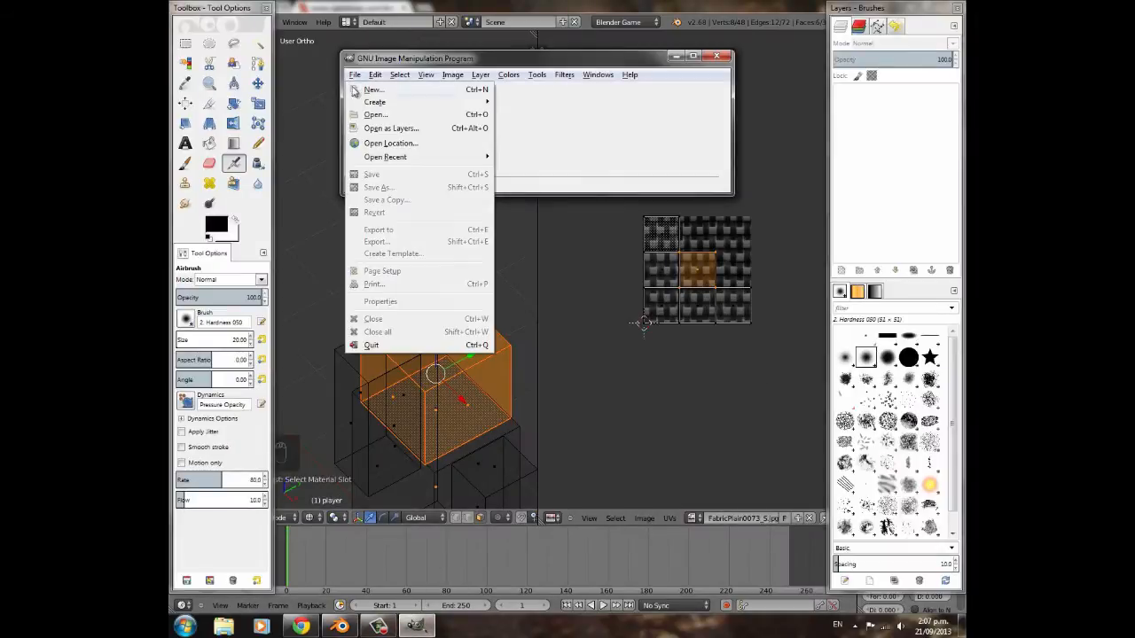
pyautogui.click(373, 112)
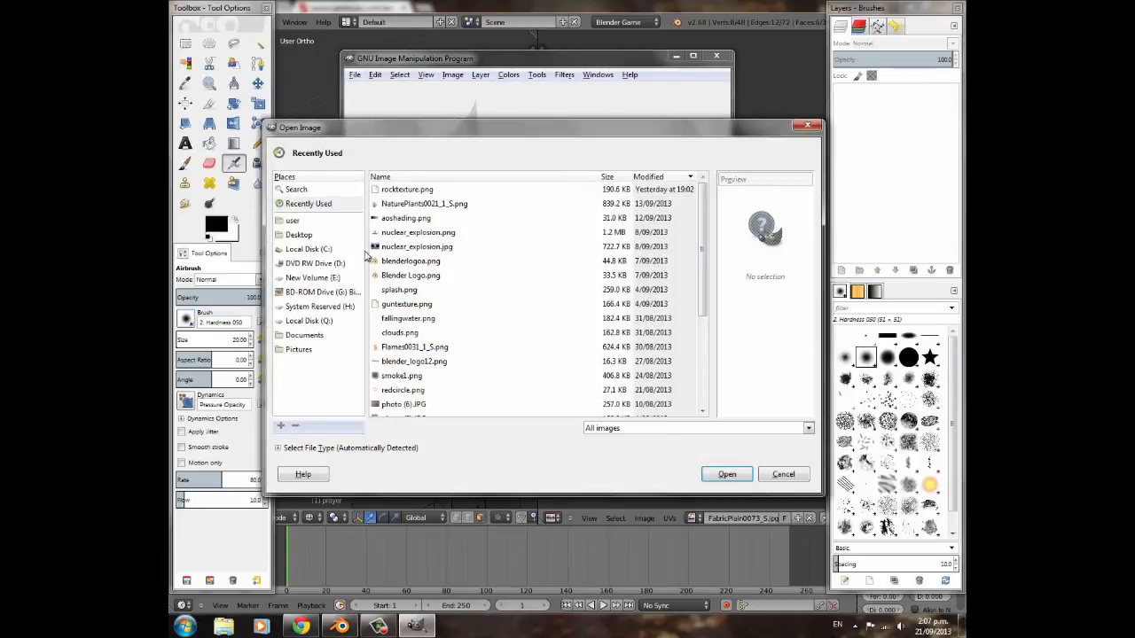
pyautogui.click(311, 278)
pyautogui.moveTo(705, 213); pyautogui.dragTo(702, 336)
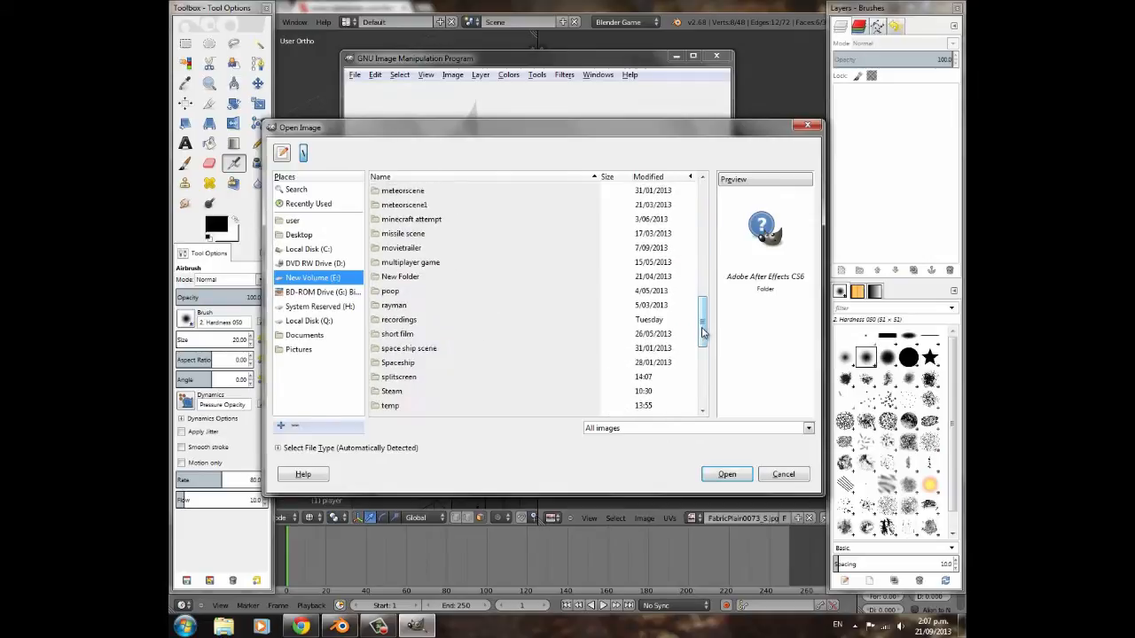
pyautogui.doubleClick(391, 358)
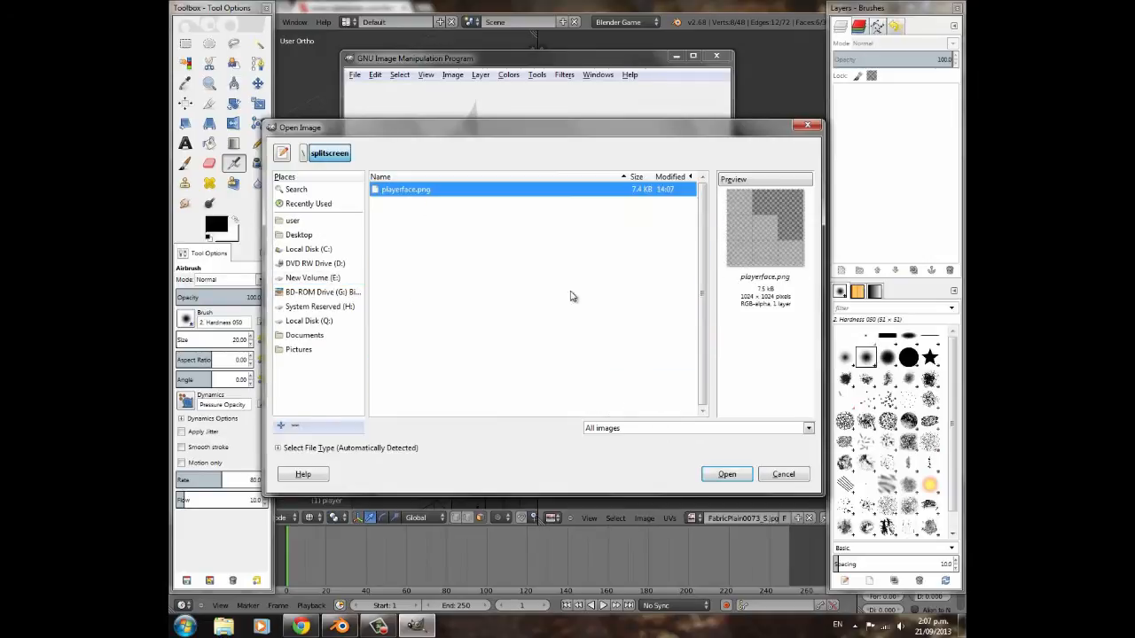
pyautogui.click(727, 474)
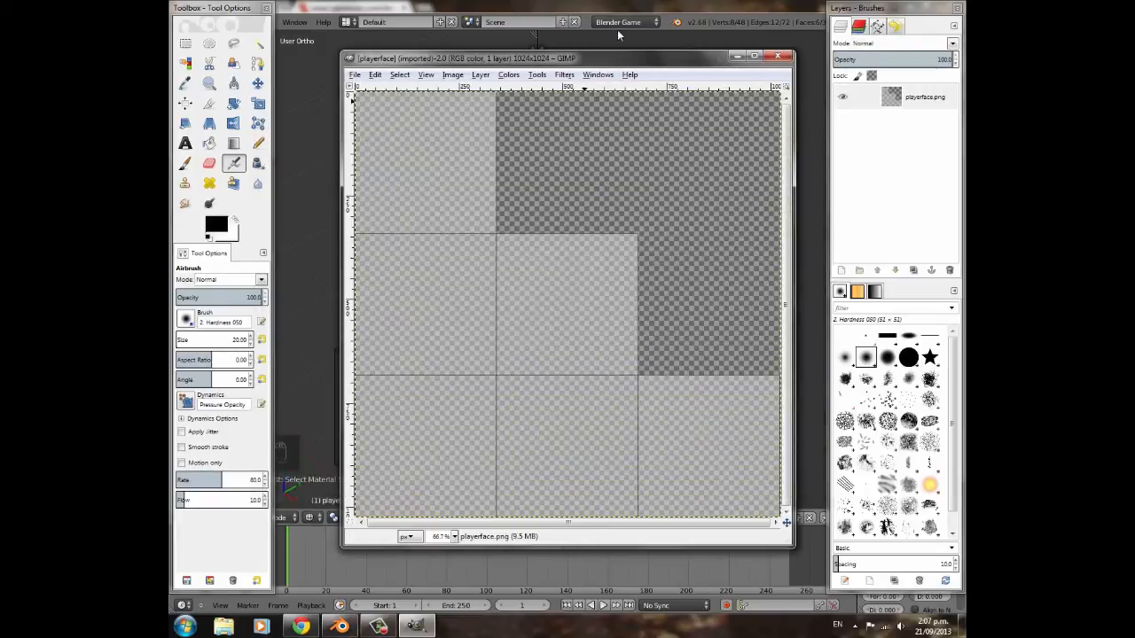
# - Switch back to Blender, select the UV layout's lower-left face, and examine which side of the head it covers
pyautogui.moveTo(606, 64); pyautogui.dragTo(529, 254)
pyautogui.click(555, 6)
pyautogui.scroll(3, 444, 412)
pyautogui.keyDown('shift'); pyautogui.moveTo(438, 423); pyautogui.dragTo(482, 229, button='middle'); pyautogui.keyUp('shift')
pyautogui.rightClick(662, 307)
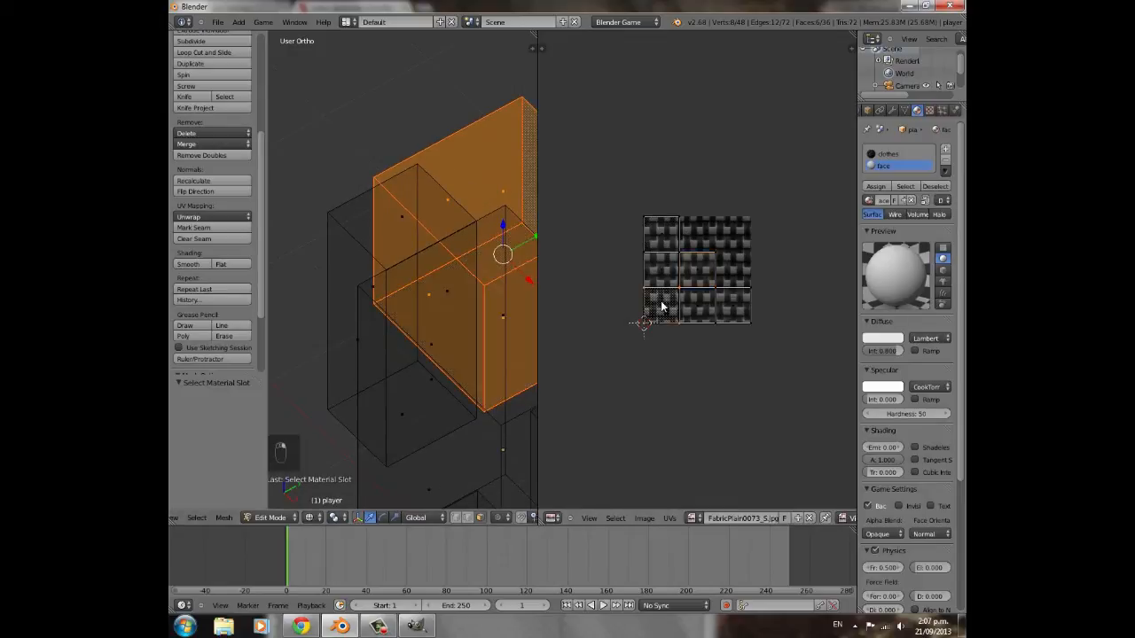
pyautogui.moveTo(400, 307); pyautogui.dragTo(353, 268, button='middle')
pyautogui.scroll(-3, 418, 312)
pyautogui.moveTo(419, 311); pyautogui.dragTo(393, 309, button='middle')
pyautogui.scroll(-6, 393, 310)
pyautogui.moveTo(413, 363); pyautogui.dragTo(349, 382, button='middle')
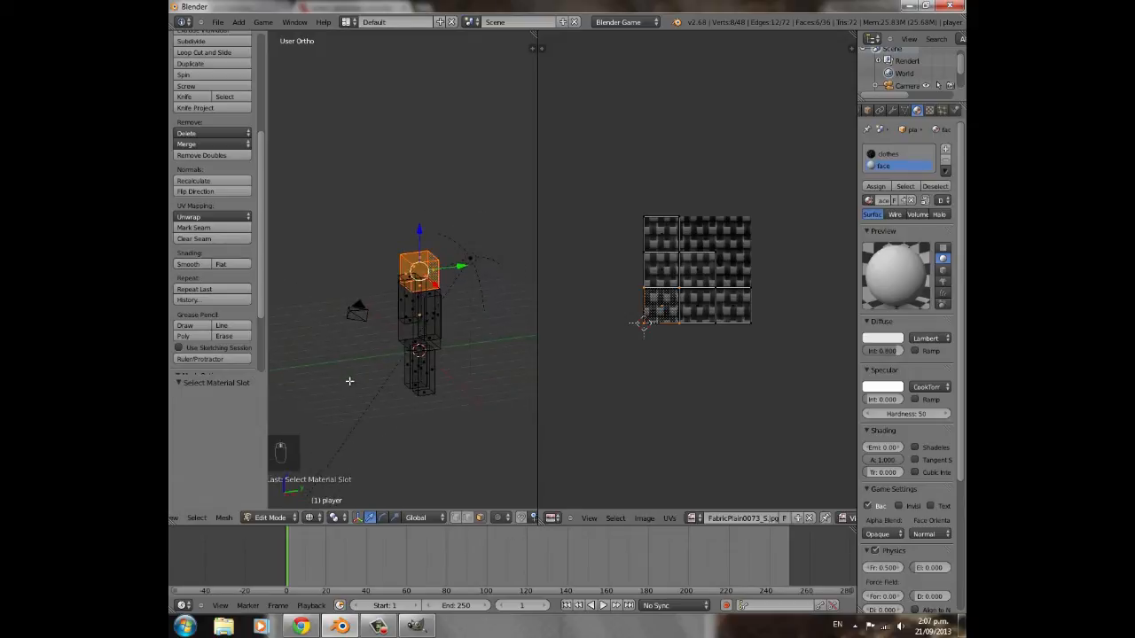
# - Select the centre, middle-left and bottom-middle UV faces in turn to identify the side of the head each covers
pyautogui.scroll(7, 349, 382)
pyautogui.rightClick(693, 267)
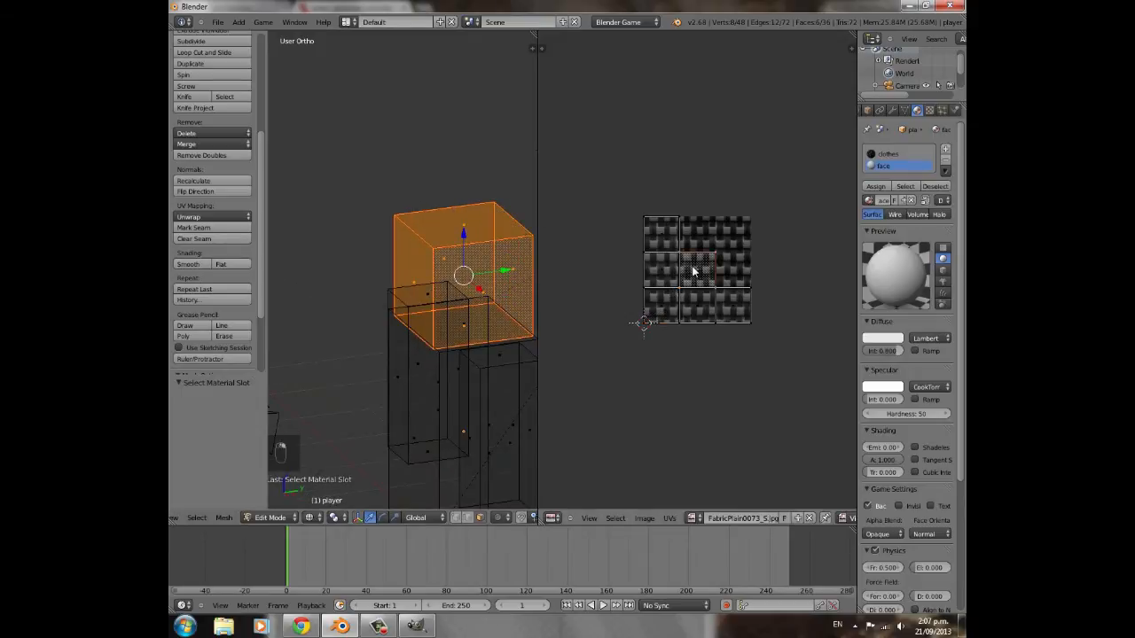
pyautogui.rightClick(666, 272)
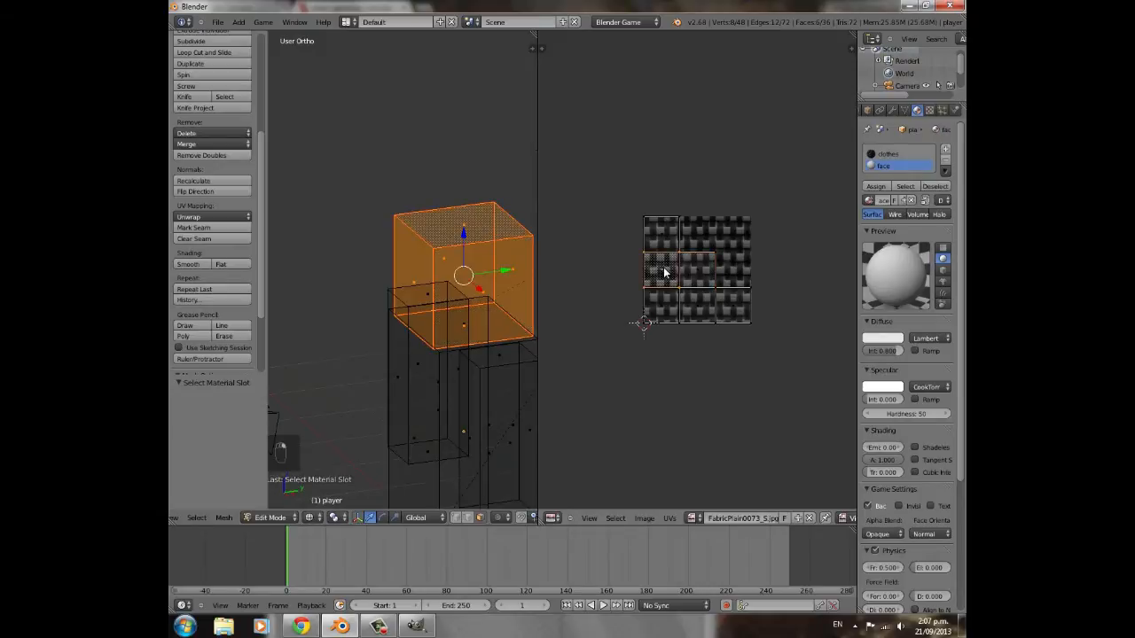
pyautogui.rightClick(694, 311)
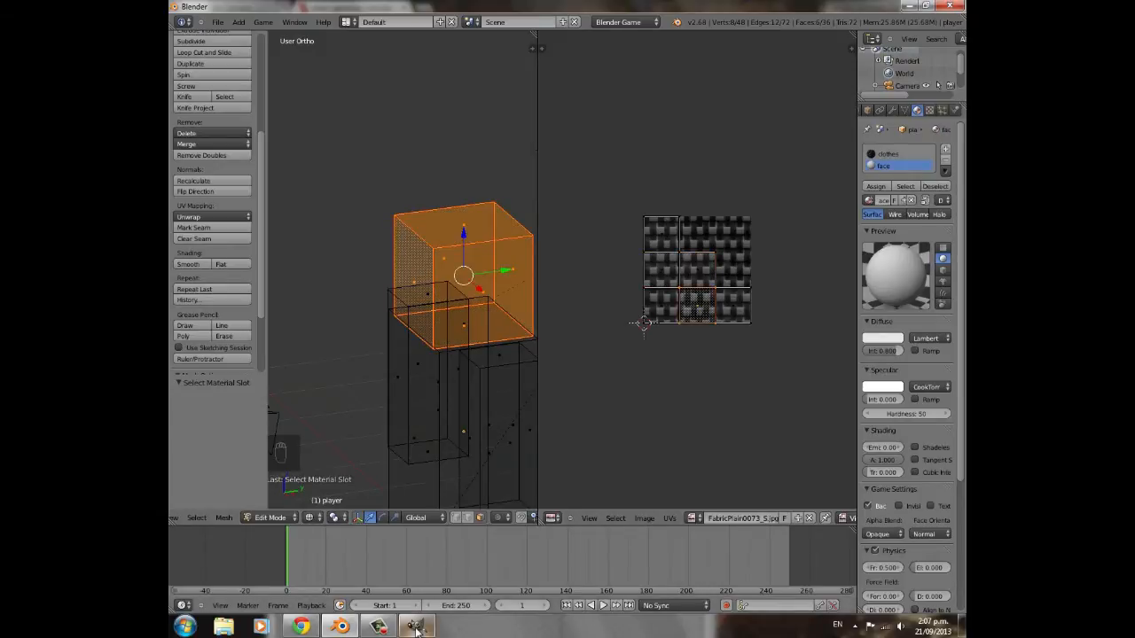
# - Return to the playerface image in GIMP and choose Bucket Fill with the skin-tone foreground color e89b51
pyautogui.click(443, 545)
pyautogui.moveTo(455, 249); pyautogui.dragTo(534, 50)
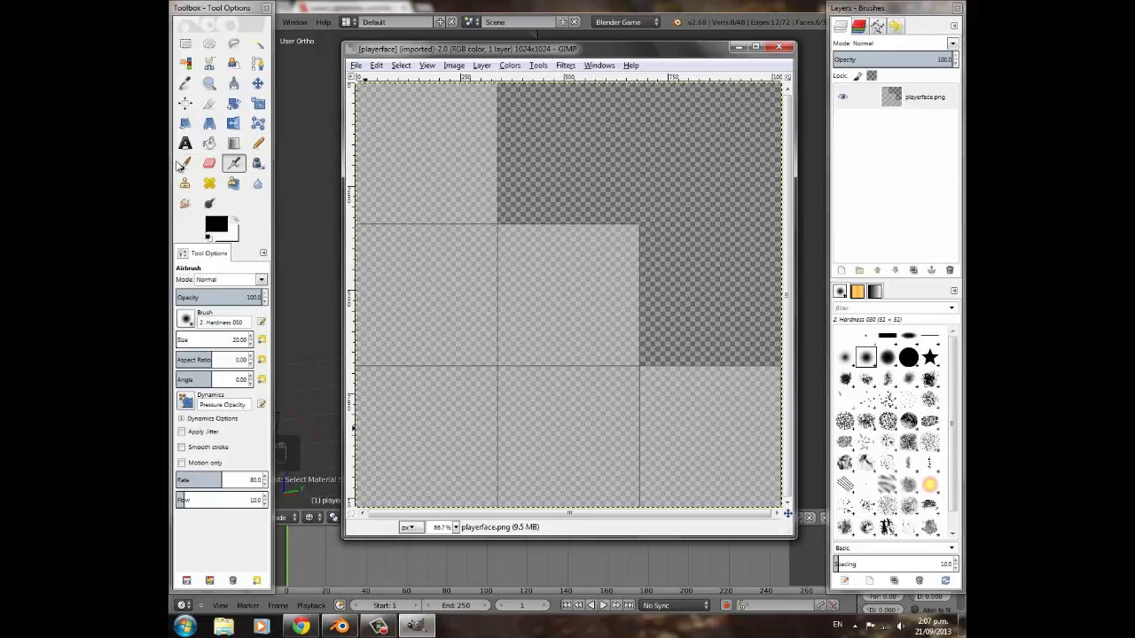
pyautogui.click(210, 143)
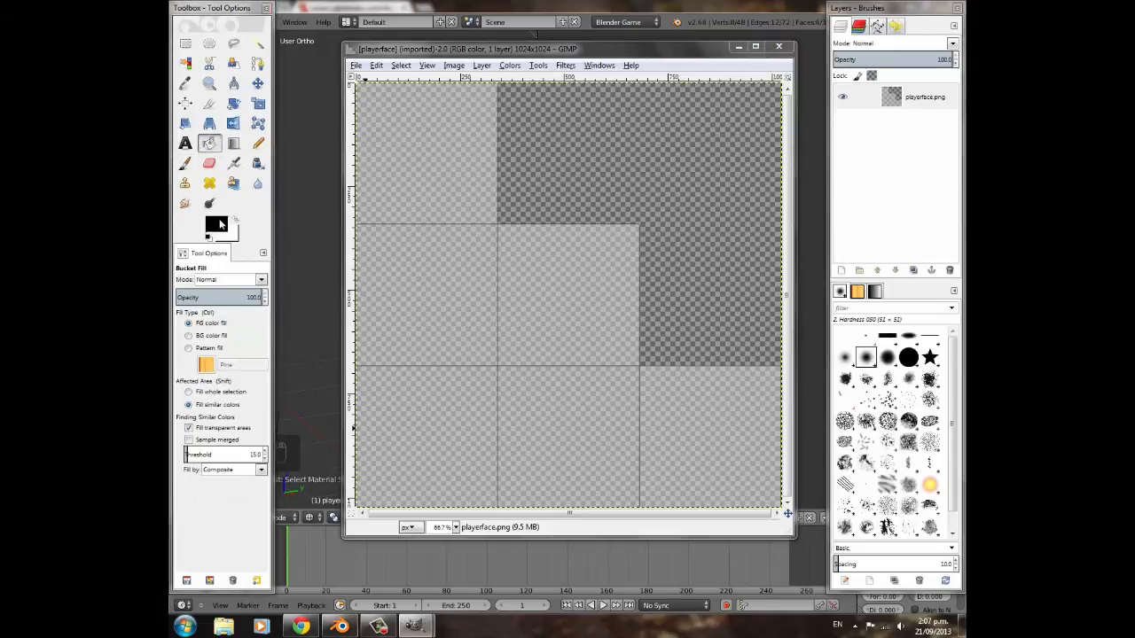
pyautogui.click(218, 225)
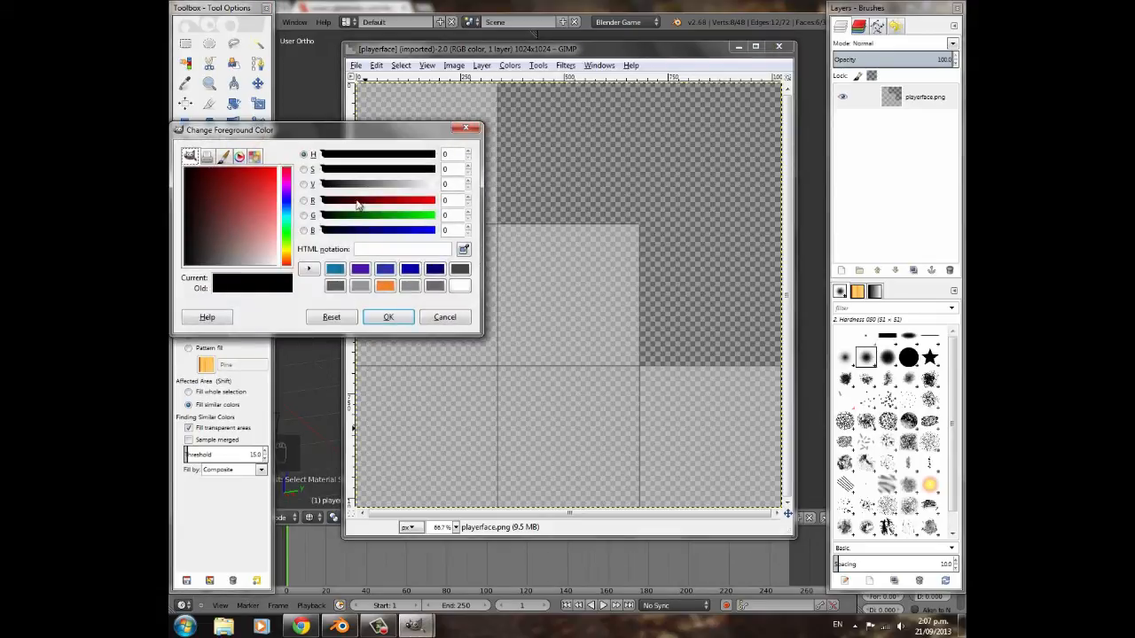
pyautogui.moveTo(286, 237); pyautogui.dragTo(288, 260)
pyautogui.moveTo(271, 205); pyautogui.dragTo(267, 213)
pyautogui.moveTo(285, 257); pyautogui.dragTo(286, 263)
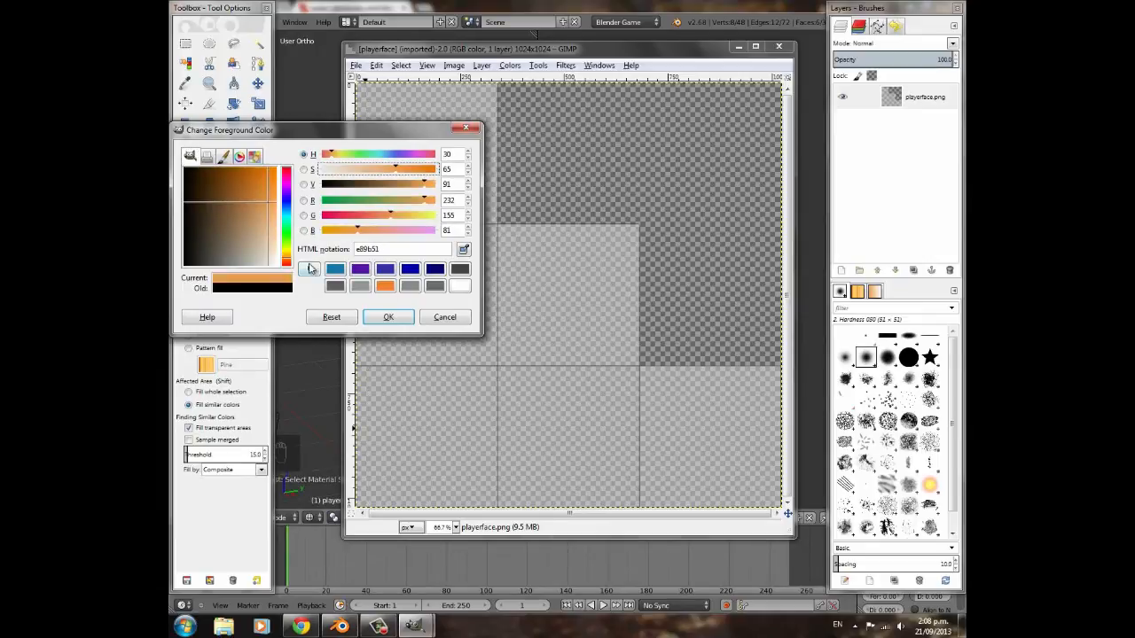
pyautogui.click(388, 316)
# - Fill all six head squares of the UV layout with the orange skin tone
pyautogui.click(547, 292)
pyautogui.click(396, 253)
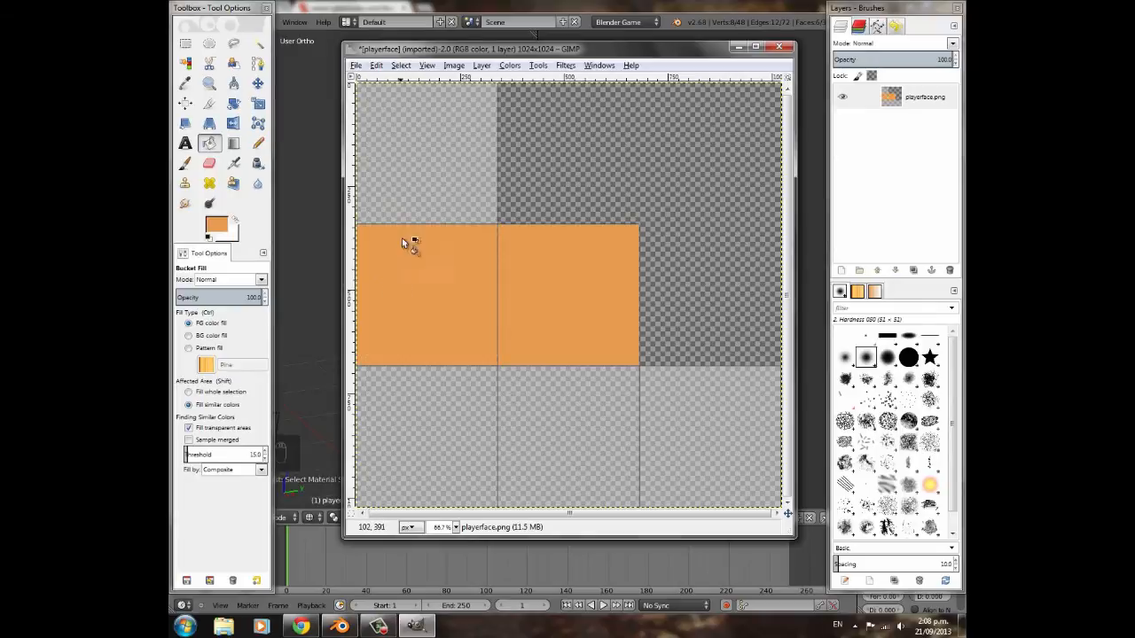
pyautogui.click(422, 178)
pyautogui.click(409, 393)
pyautogui.click(532, 392)
pyautogui.click(698, 399)
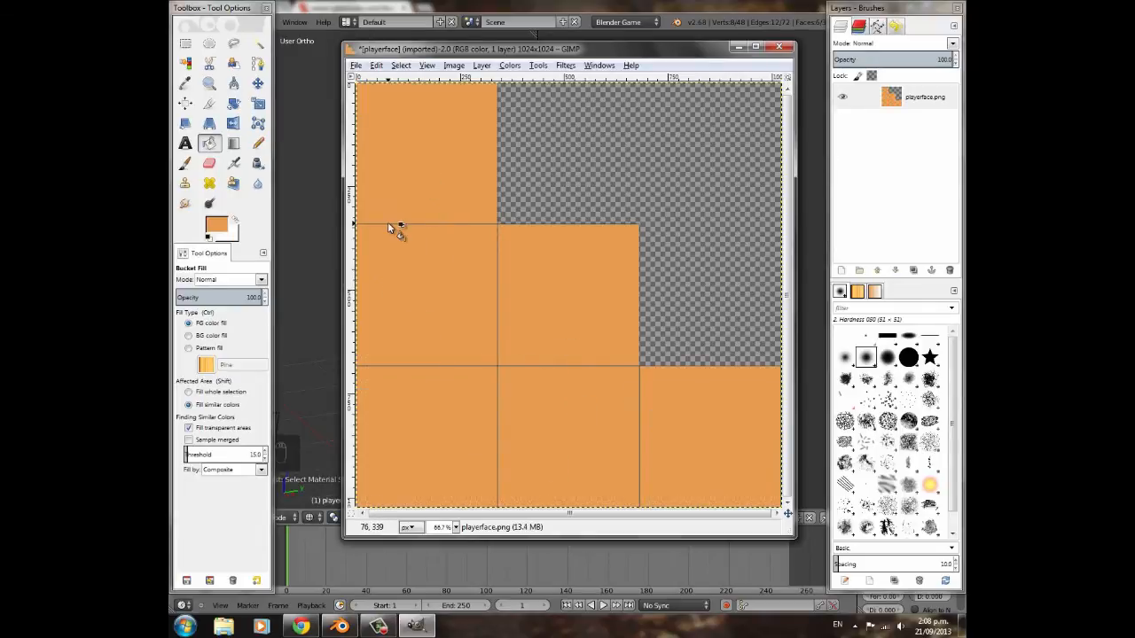
# - Choose the Paintbrush for the bottom-middle face square and reduce its size to just under 10
pyautogui.click(185, 163)
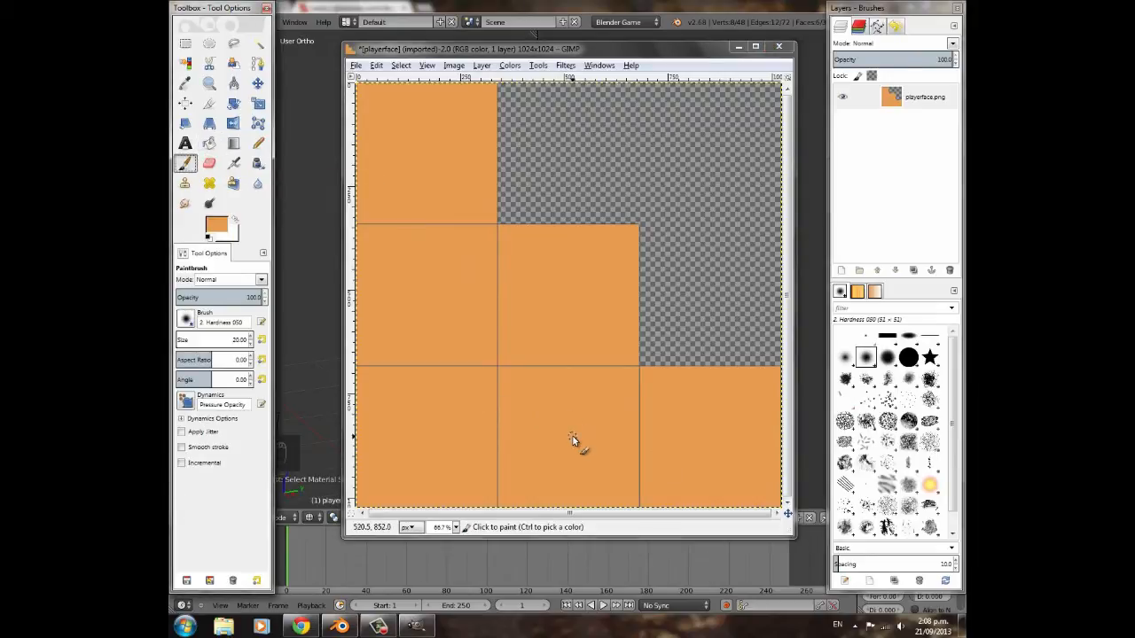
pyautogui.keyDown('ctrl'); pyautogui.scroll(2, 573, 436); pyautogui.keyUp('ctrl')
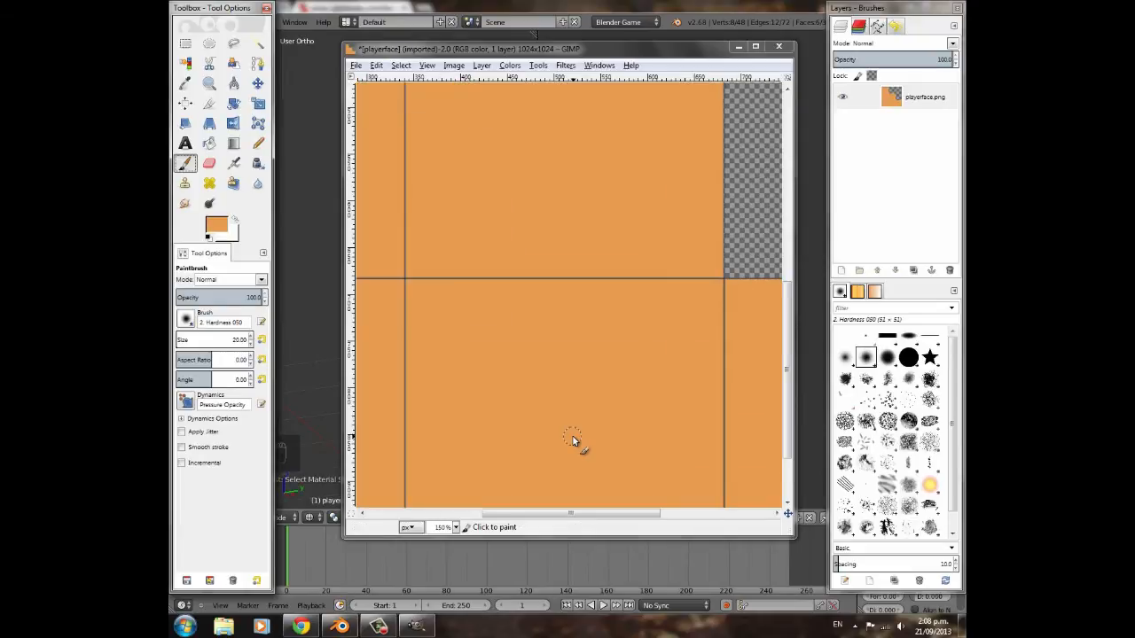
pyautogui.keyDown('ctrl'); pyautogui.scroll(-2, 573, 436); pyautogui.keyUp('ctrl')
pyautogui.keyDown('ctrl'); pyautogui.scroll(2, 573, 436); pyautogui.keyUp('ctrl')
pyautogui.moveTo(582, 435)
pyautogui.mouseDown(button='middle')
pyautogui.moveTo(577, 302)
pyautogui.moveTo(584, 309)
pyautogui.mouseUp(button='middle')
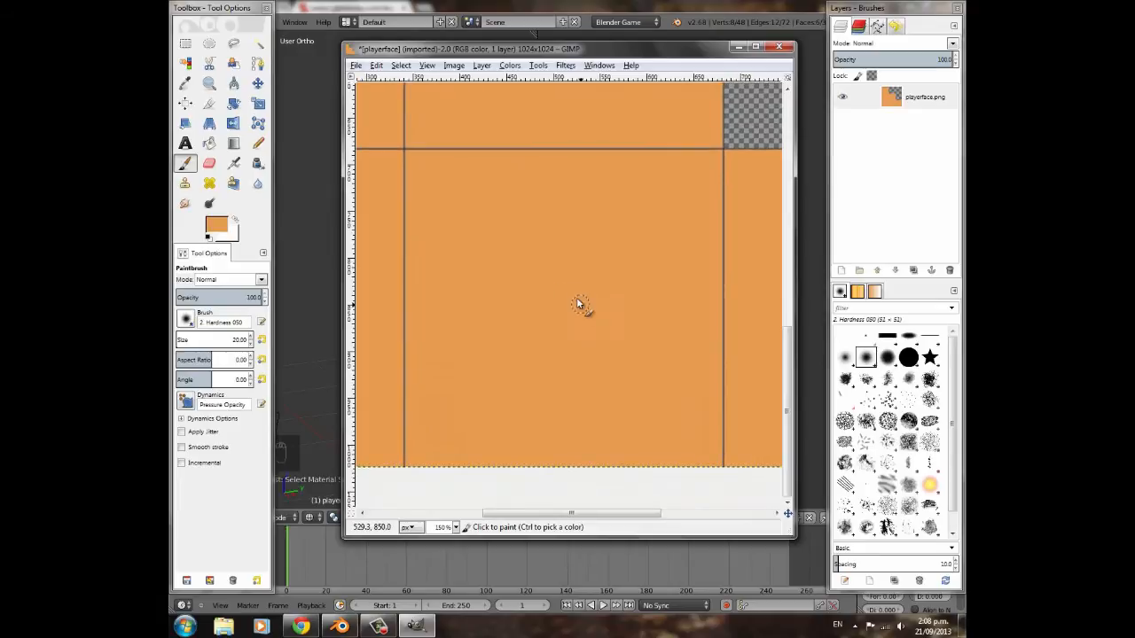
pyautogui.click(251, 345)
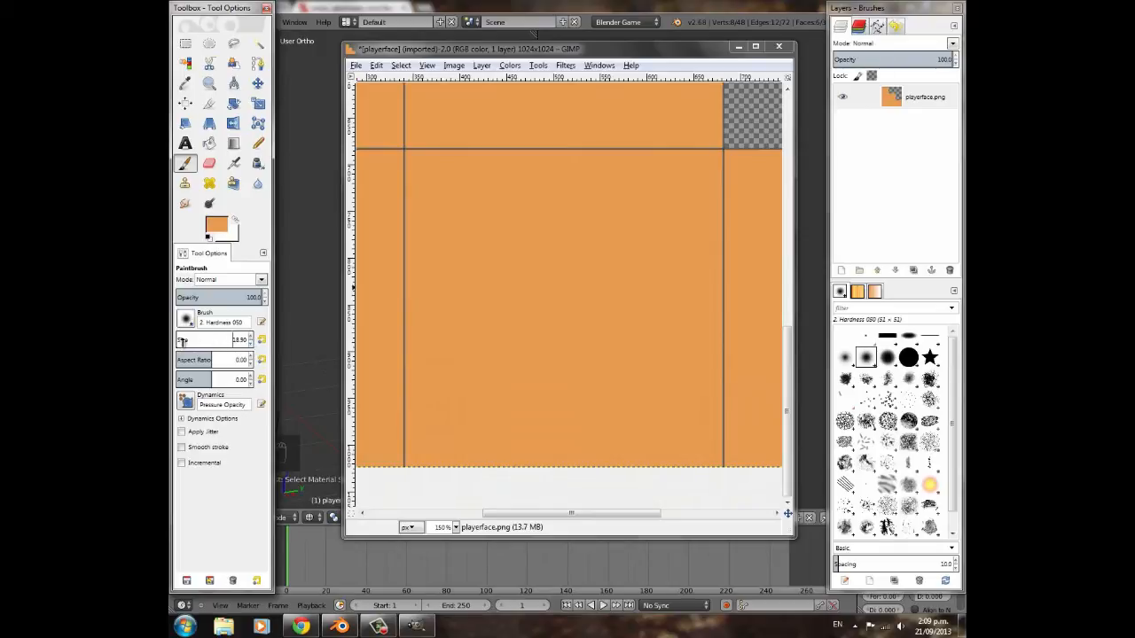
pyautogui.moveTo(183, 341); pyautogui.dragTo(178, 338)
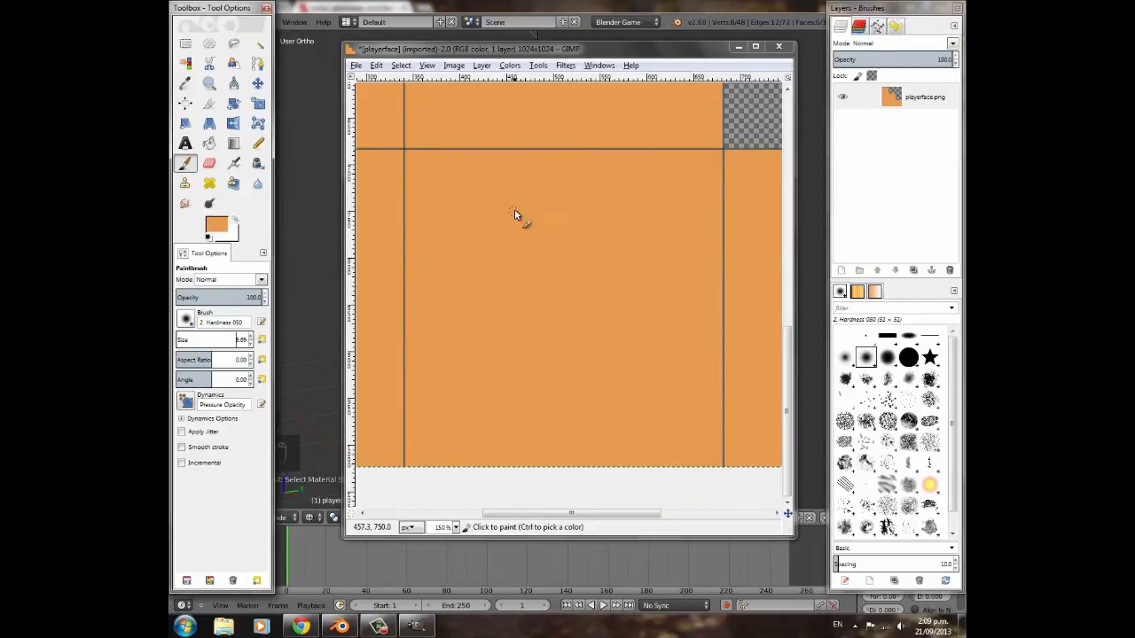
# - Set the foreground color to black (000000)
pyautogui.click(218, 227)
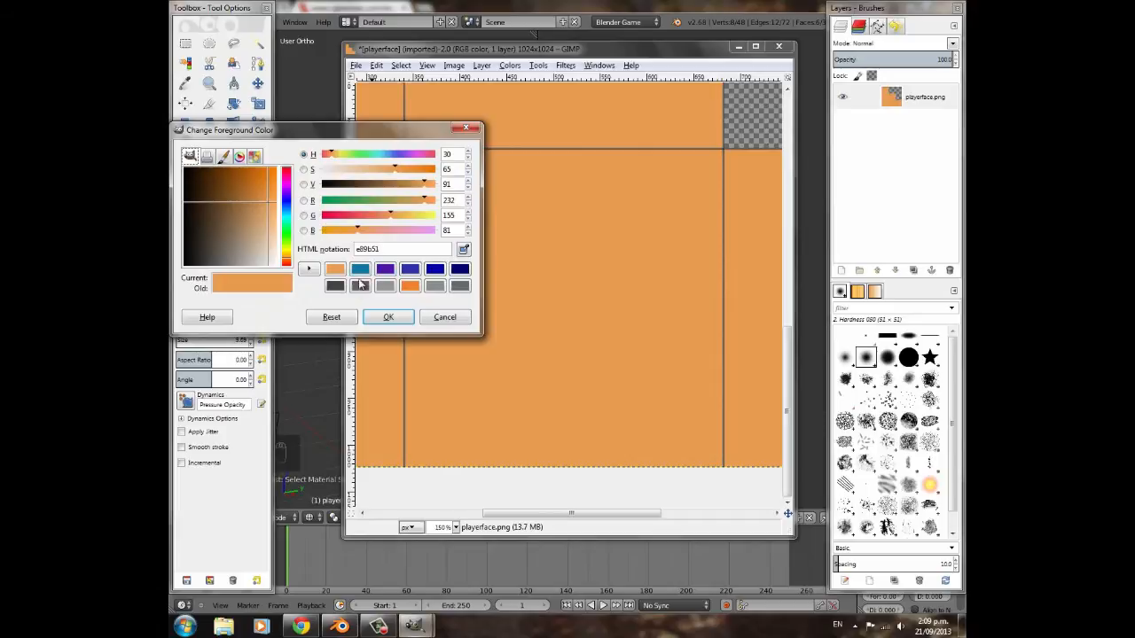
pyautogui.moveTo(329, 186); pyautogui.dragTo(322, 184)
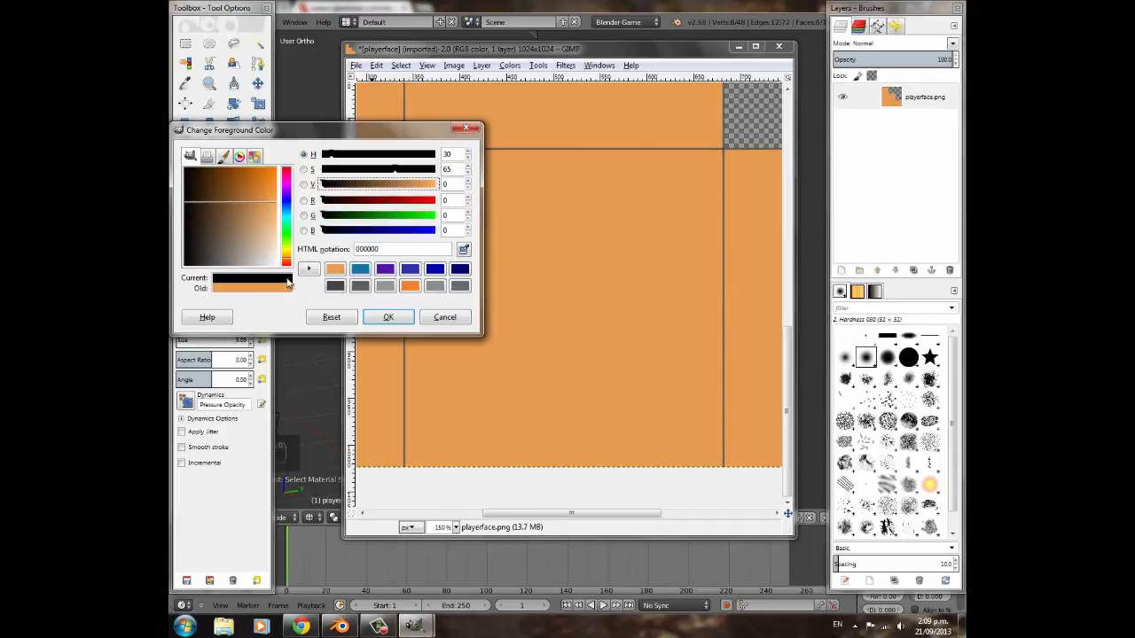
pyautogui.click(388, 317)
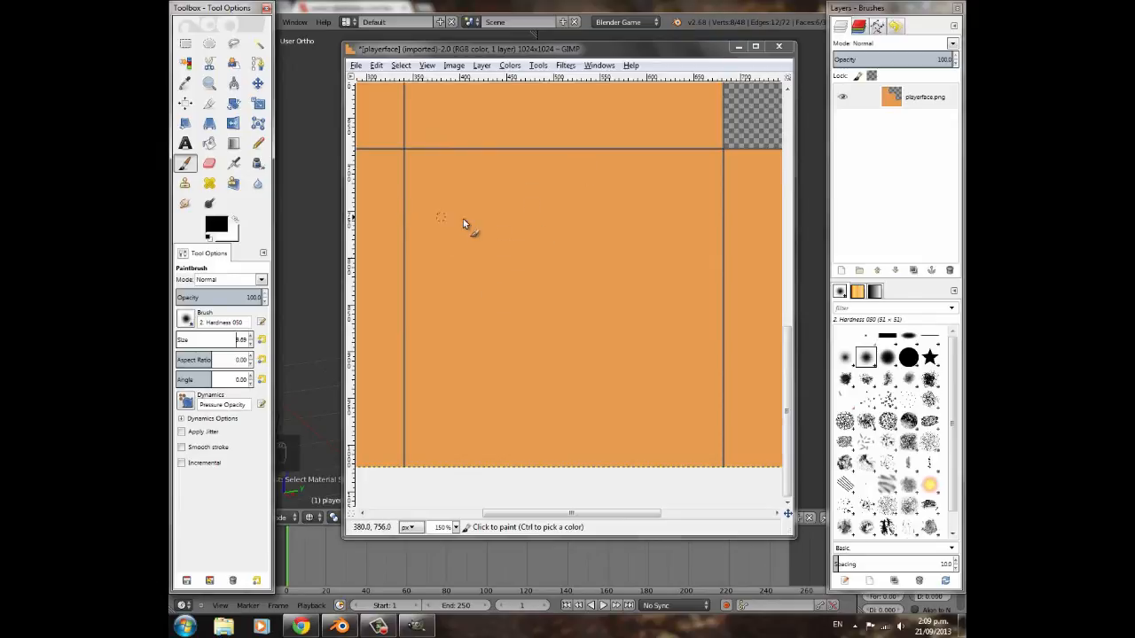
pyautogui.moveTo(446, 222); pyautogui.dragTo(505, 246)
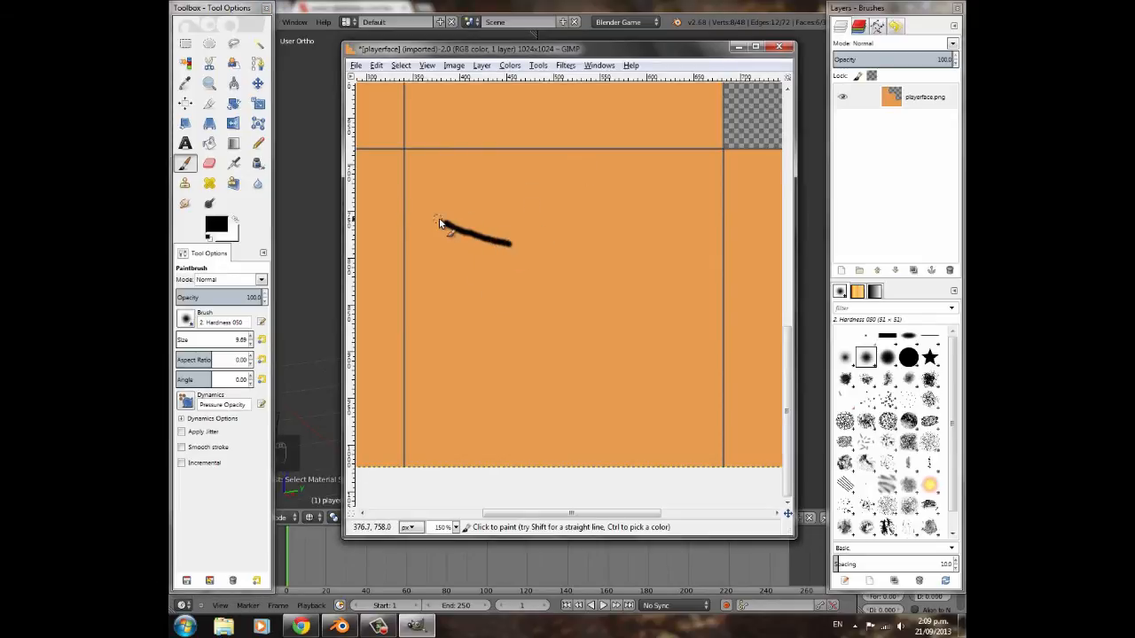
pyautogui.moveTo(445, 225)
pyautogui.mouseDown()
pyautogui.moveTo(444, 255)
pyautogui.moveTo(507, 266)
pyautogui.moveTo(512, 244)
pyautogui.mouseUp()
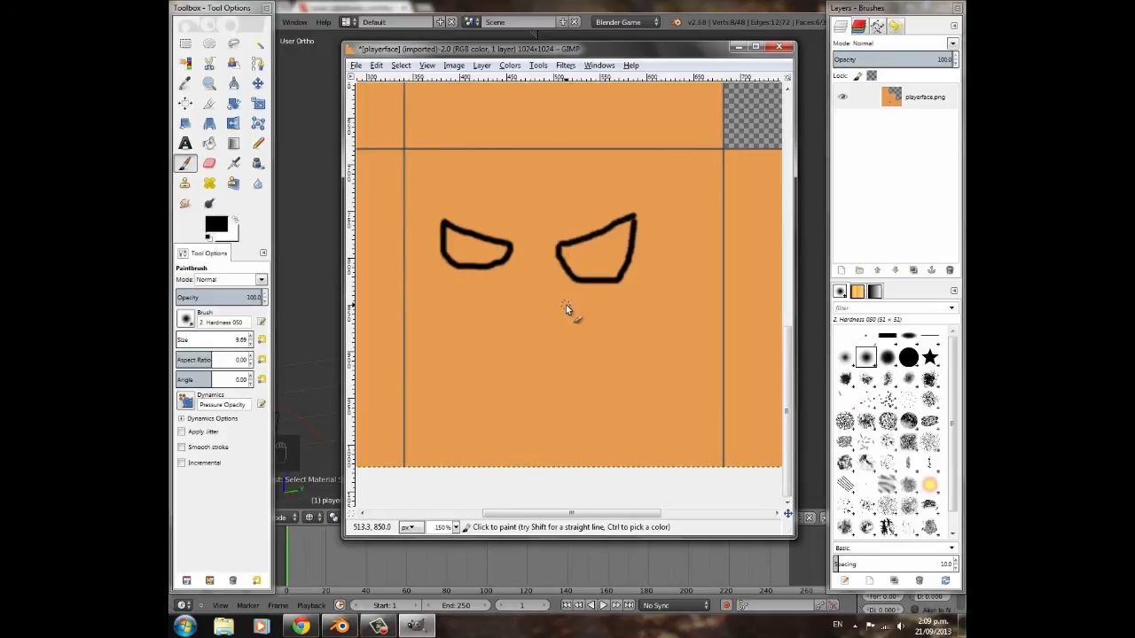
pyautogui.hotkey('ctrl', 'z')
pyautogui.hotkey('ctrl', 'z')
pyautogui.hotkey('ctrl', 'z')
pyautogui.hotkey('ctrl', 'z')
pyautogui.hotkey('ctrl', 'z')
pyautogui.hotkey('ctrl', 'z')
pyautogui.hotkey('ctrl', 'z')
pyautogui.hotkey('ctrl', 'z')
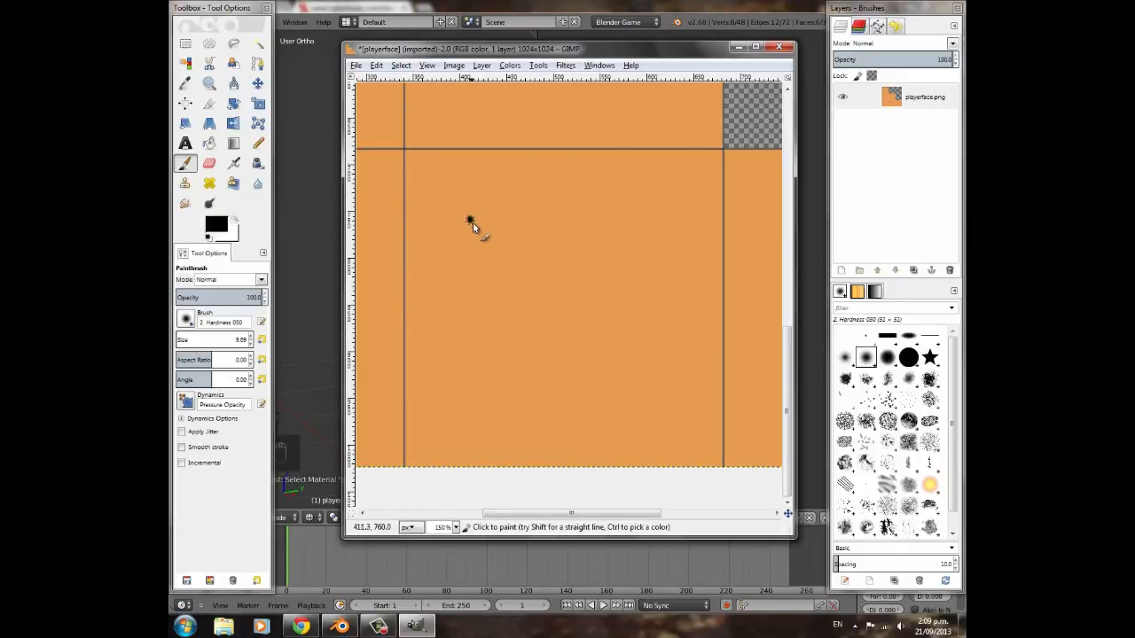
pyautogui.moveTo(470, 223); pyautogui.dragTo(544, 260)
pyautogui.hotkey('ctrl', 'z')
# - Paint two black half-moon eye outlines side by side in the upper part of the bottom-middle square
pyautogui.moveTo(539, 229); pyautogui.dragTo(463, 229)
pyautogui.moveTo(499, 280)
pyautogui.mouseDown()
pyautogui.moveTo(537, 247)
pyautogui.moveTo(654, 241)
pyautogui.mouseUp()
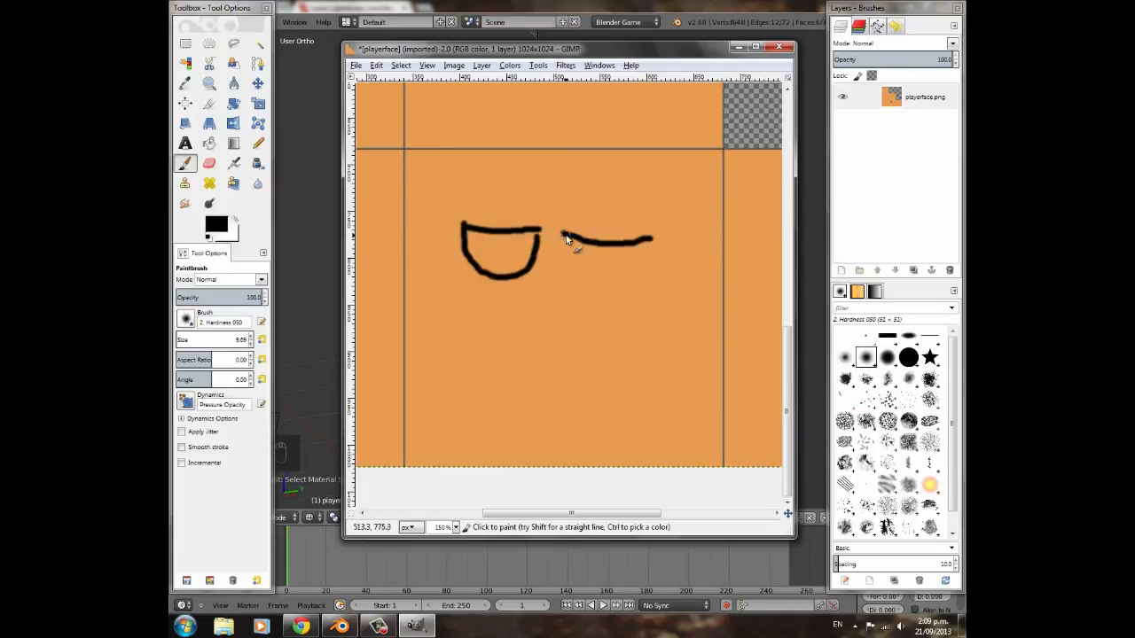
pyautogui.moveTo(596, 294); pyautogui.dragTo(645, 267)
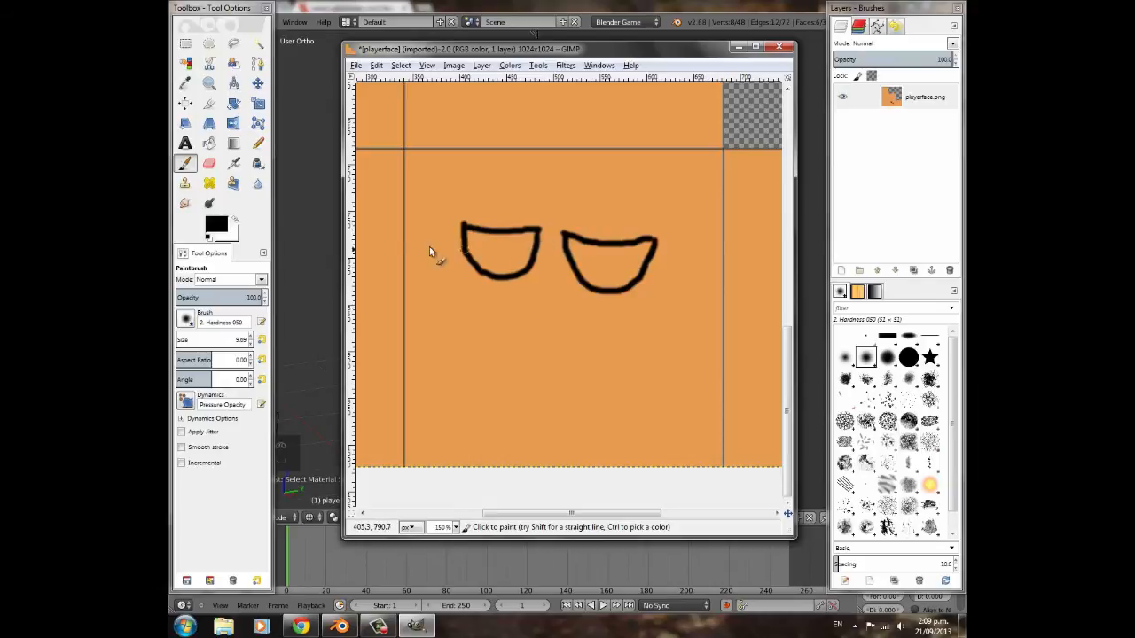
# - Fill the insides of both eye outlines with white (ffffff) using Bucket Fill
pyautogui.click(210, 142)
pyautogui.click(219, 229)
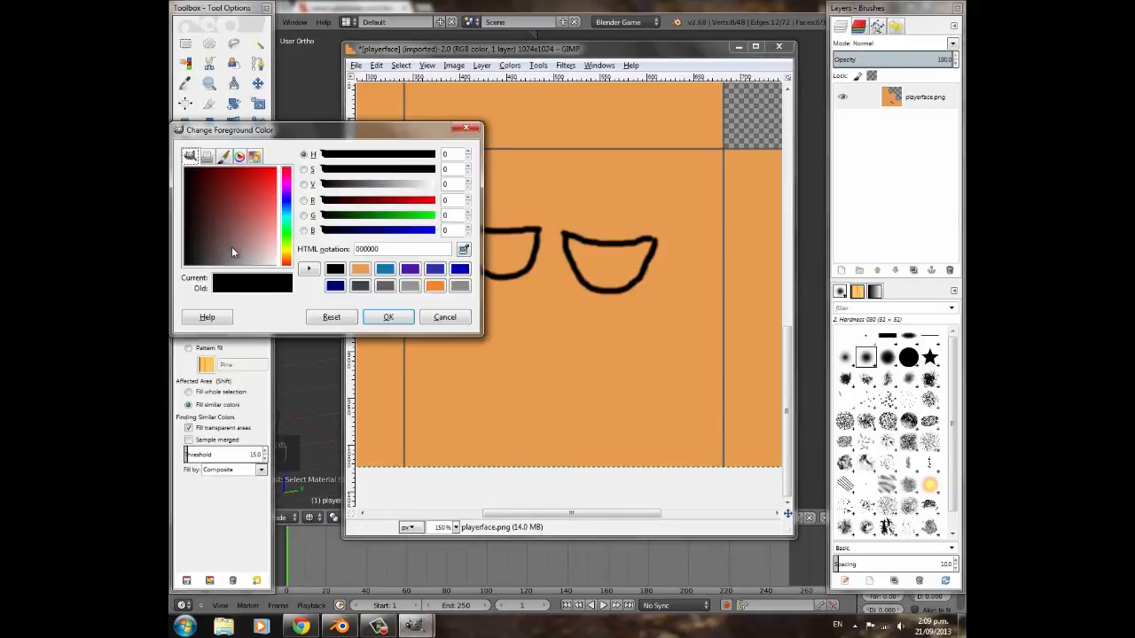
pyautogui.moveTo(409, 186); pyautogui.dragTo(438, 188)
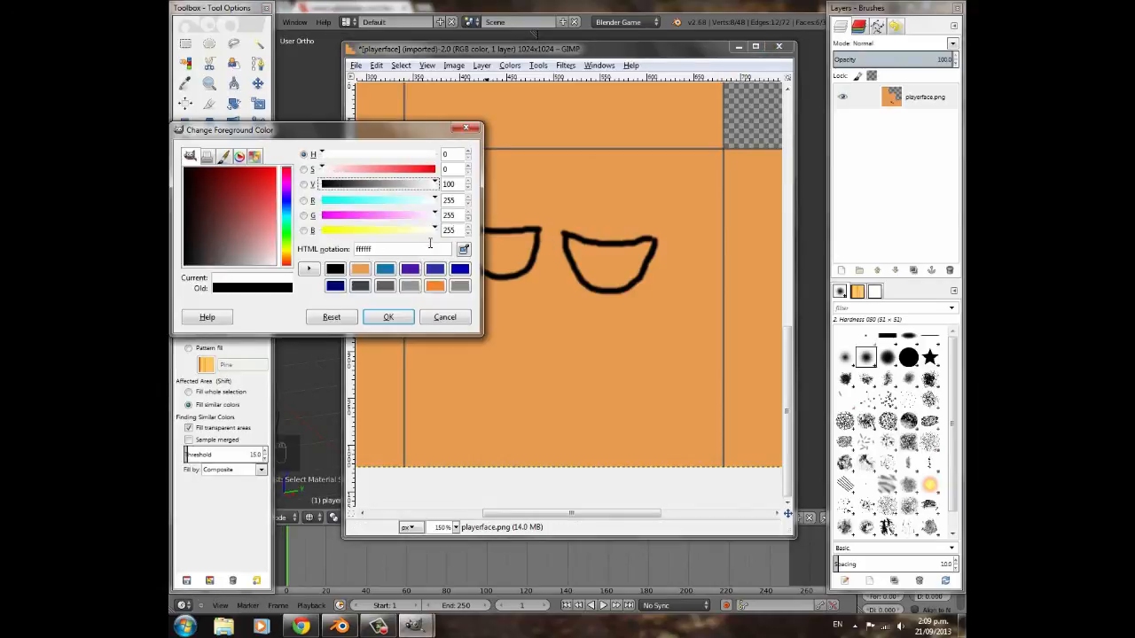
pyautogui.click(405, 312)
pyautogui.click(495, 252)
pyautogui.click(607, 261)
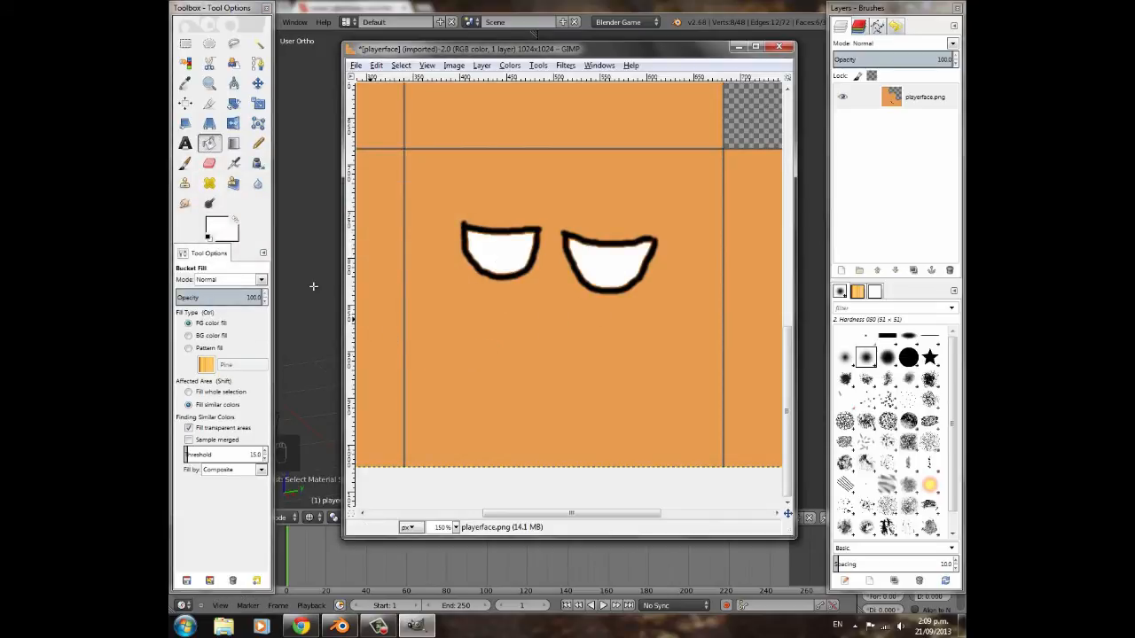
# - Choose the Paintbrush with the Hardness 100 brush and set the foreground color to black (000000)
pyautogui.click(184, 163)
pyautogui.click(192, 319)
pyautogui.click(247, 338)
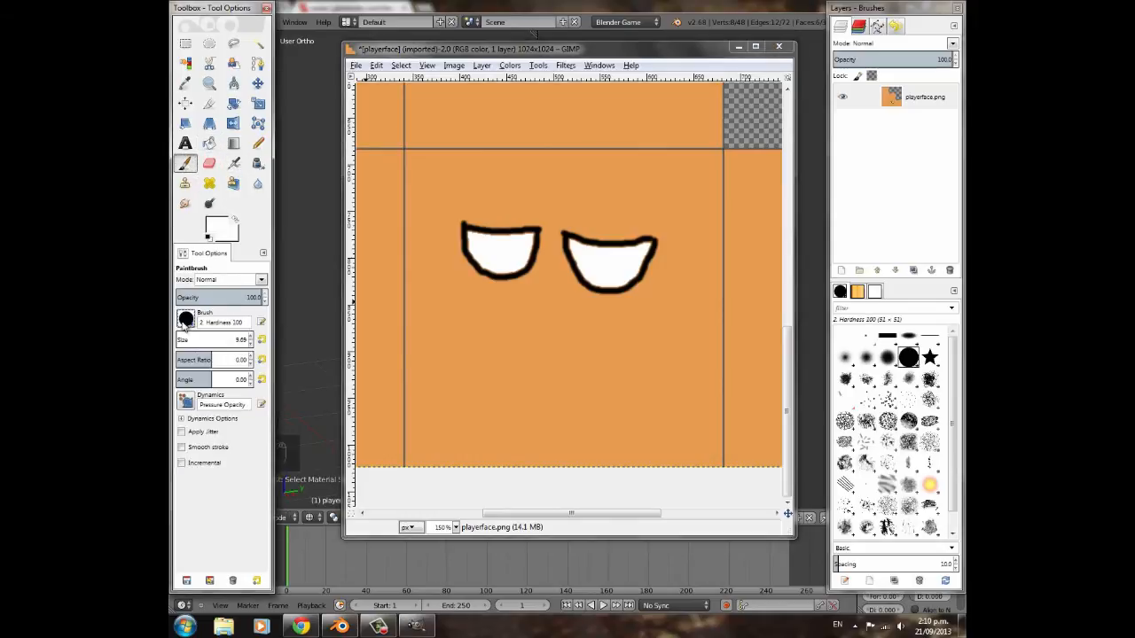
pyautogui.click(466, 233)
pyautogui.hotkey('ctrl', 'z')
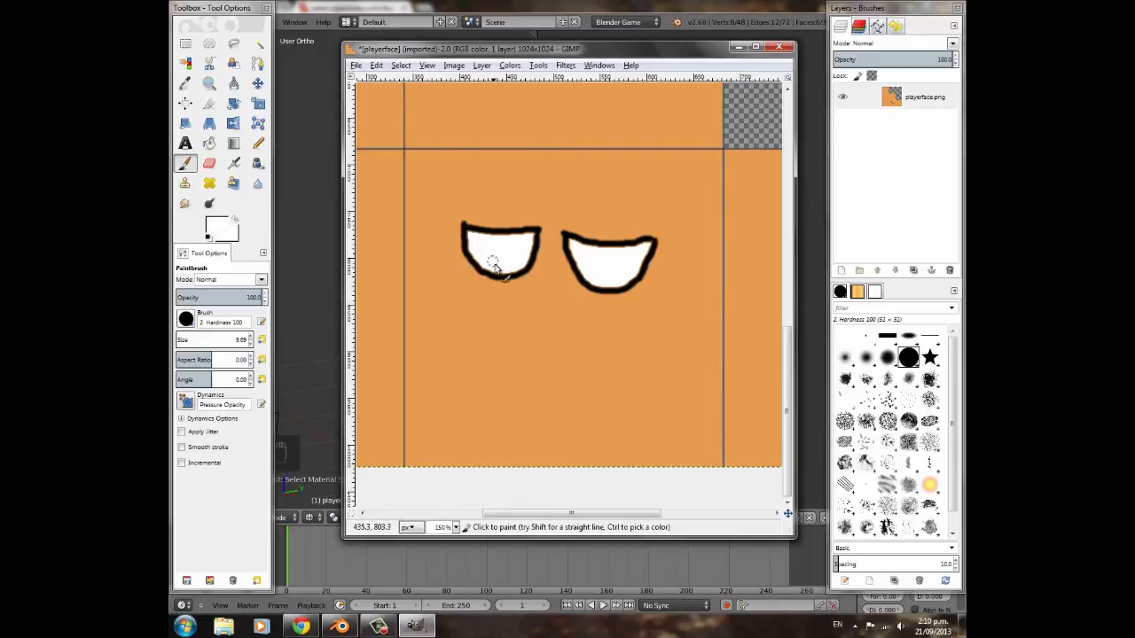
pyautogui.click(212, 227)
pyautogui.click(363, 271)
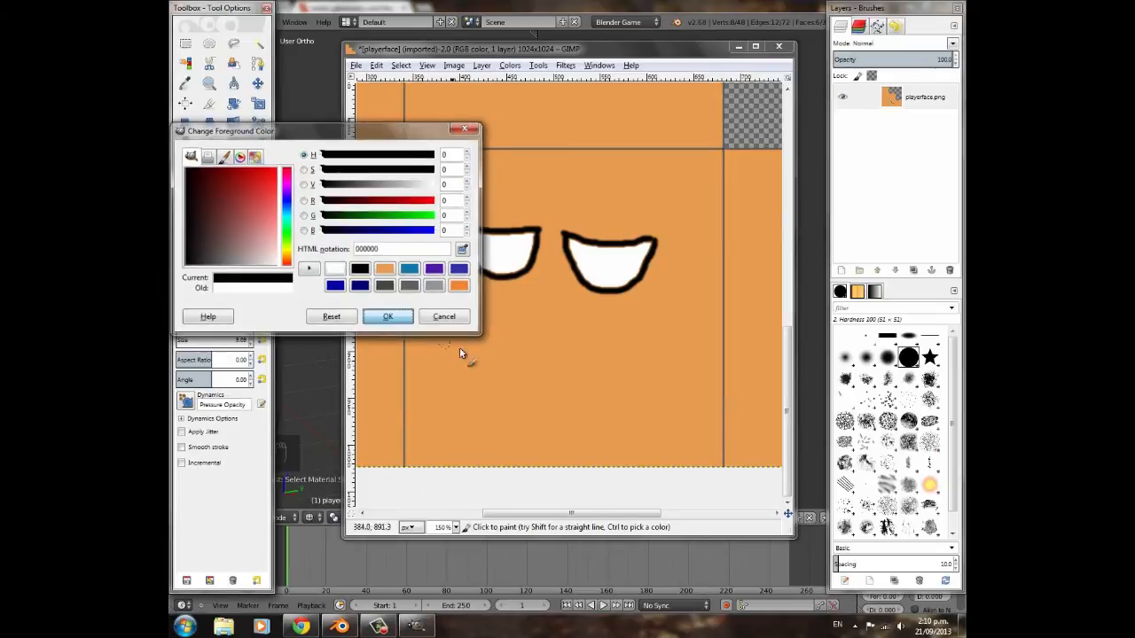
pyautogui.press('Return')
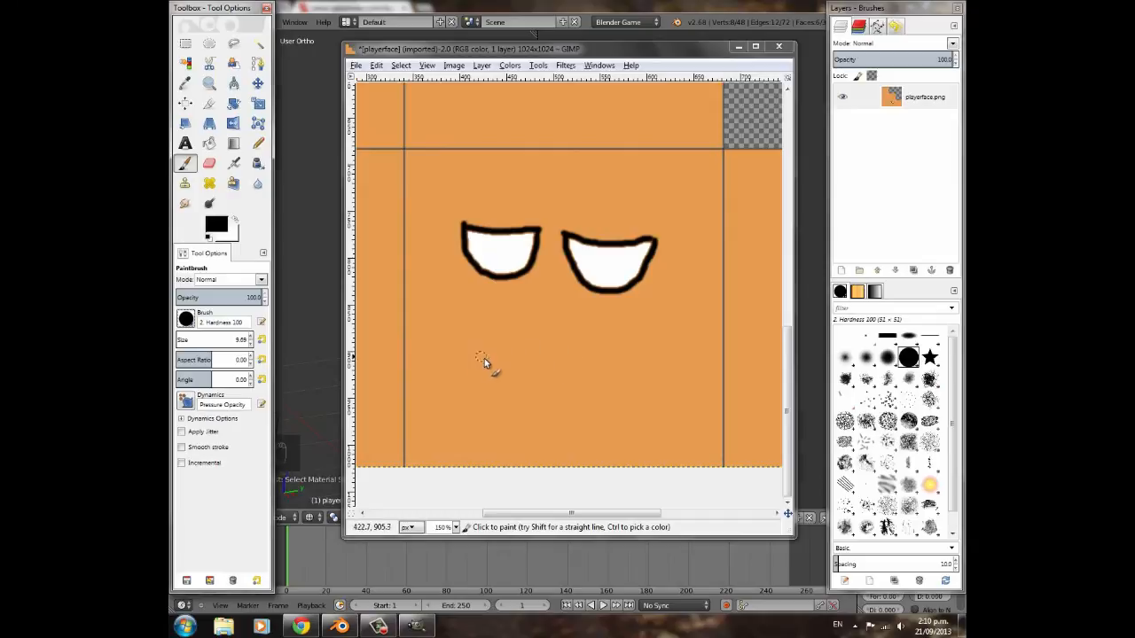
# - Paint a black mouth below the eyes, rounded at one end, with crossing lines that divide it into teeth
pyautogui.moveTo(479, 359); pyautogui.dragTo(614, 373)
pyautogui.hotkey('ctrl', 'z')
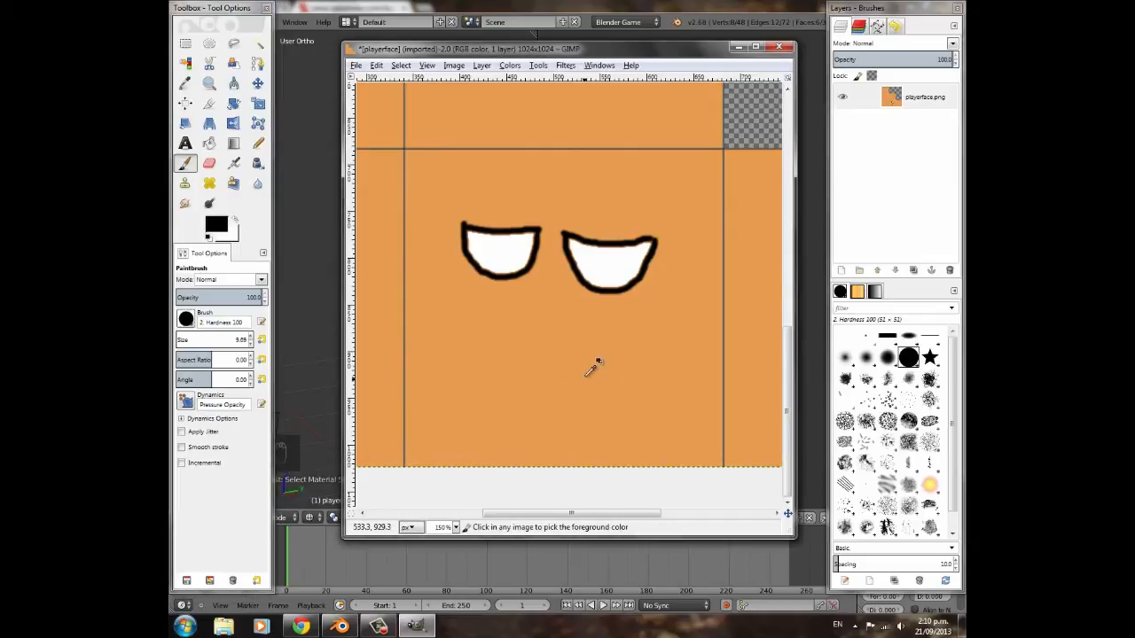
pyautogui.moveTo(582, 356); pyautogui.dragTo(520, 365)
pyautogui.moveTo(525, 398)
pyautogui.mouseDown()
pyautogui.moveTo(577, 402)
pyautogui.moveTo(558, 362)
pyautogui.mouseUp()
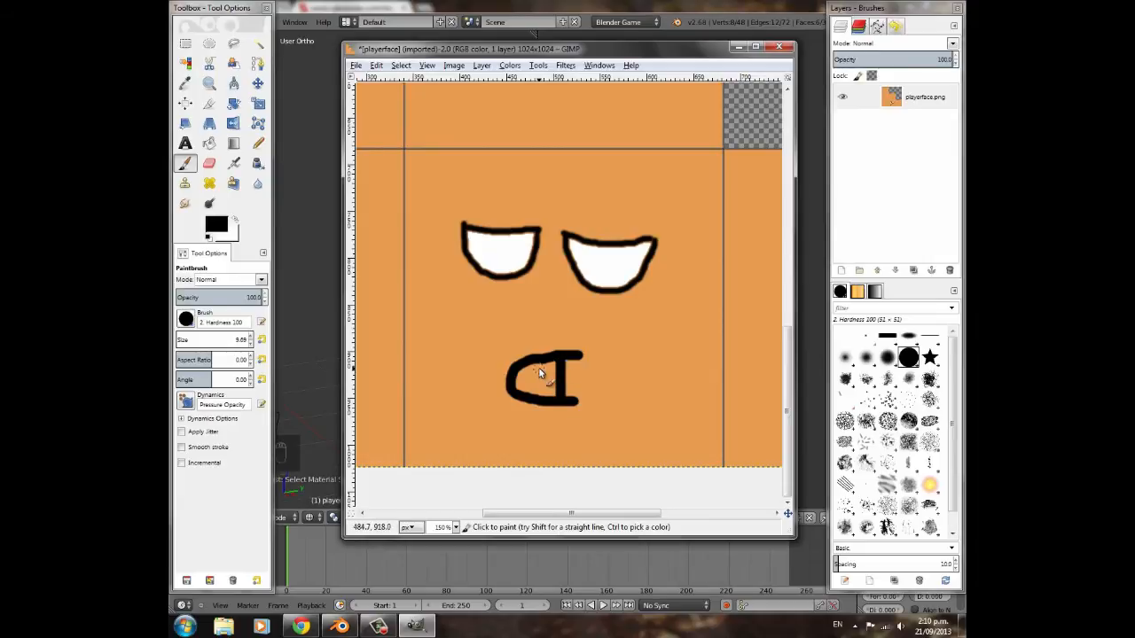
pyautogui.moveTo(513, 381); pyautogui.dragTo(576, 379)
# - Fill the four tooth gaps inside the mouth with white using Bucket Fill
pyautogui.click(216, 224)
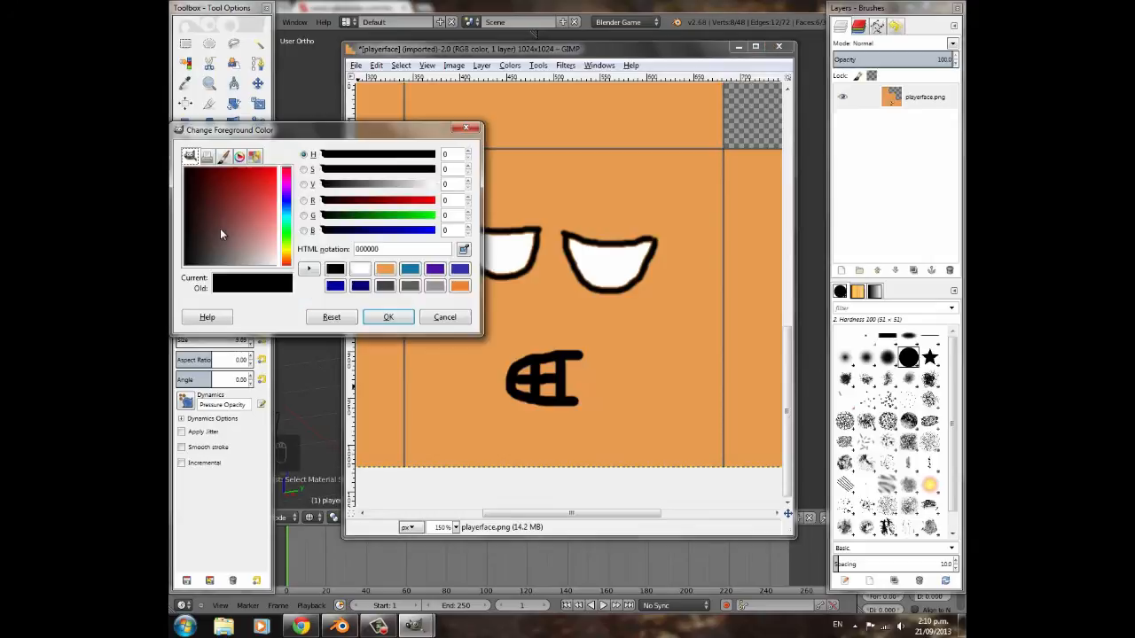
pyautogui.click(360, 270)
pyautogui.click(387, 317)
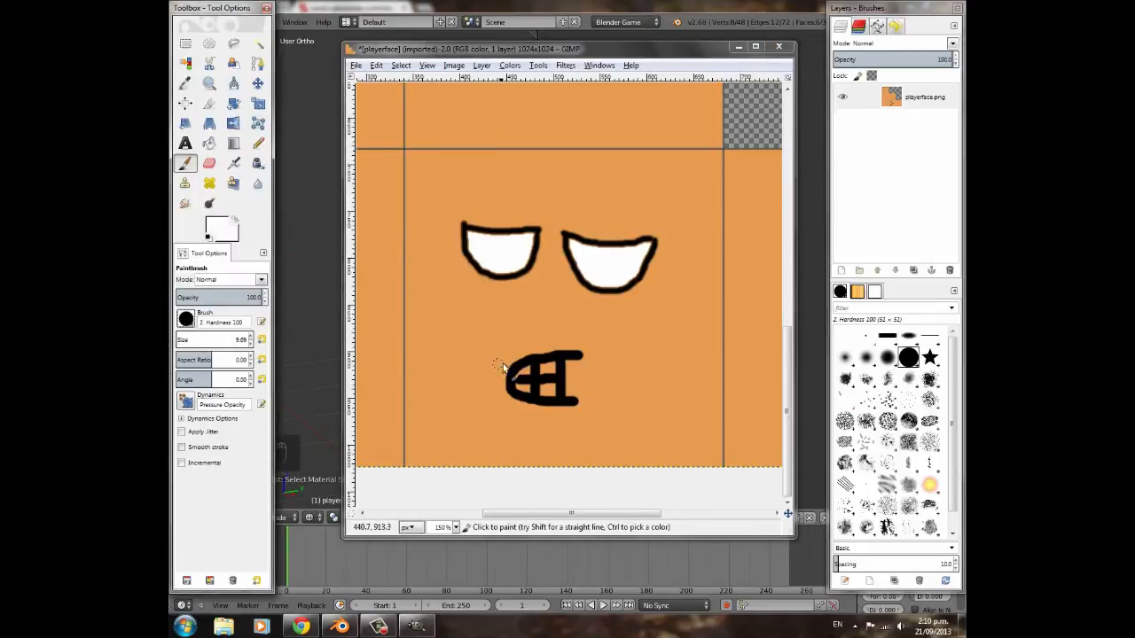
pyautogui.click(209, 143)
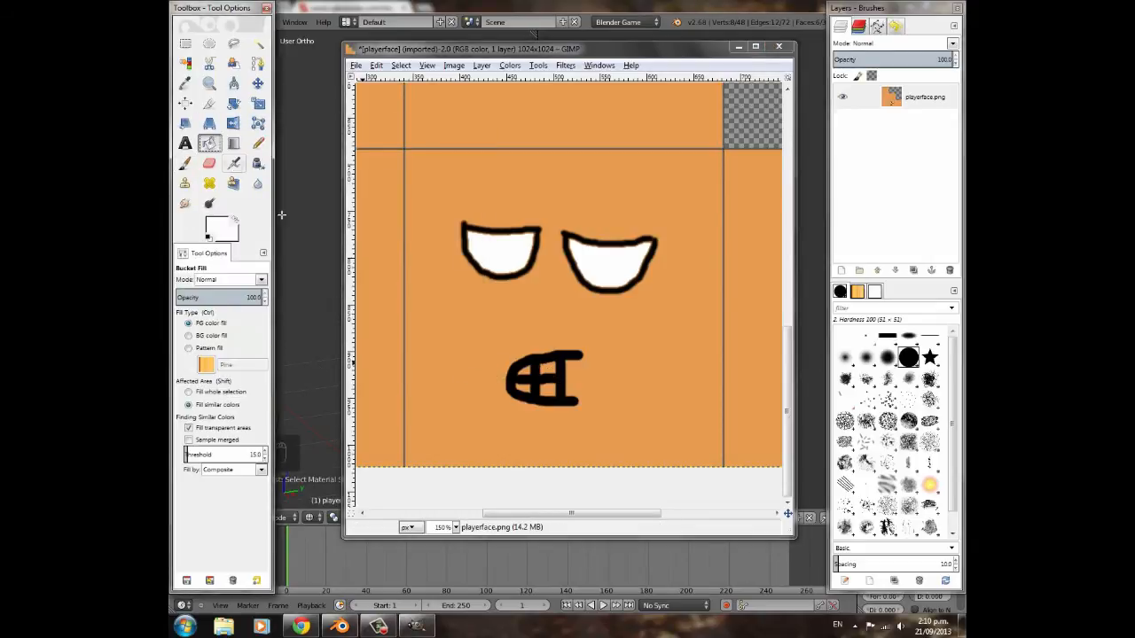
pyautogui.click(550, 373)
pyautogui.click(541, 390)
pyautogui.click(523, 388)
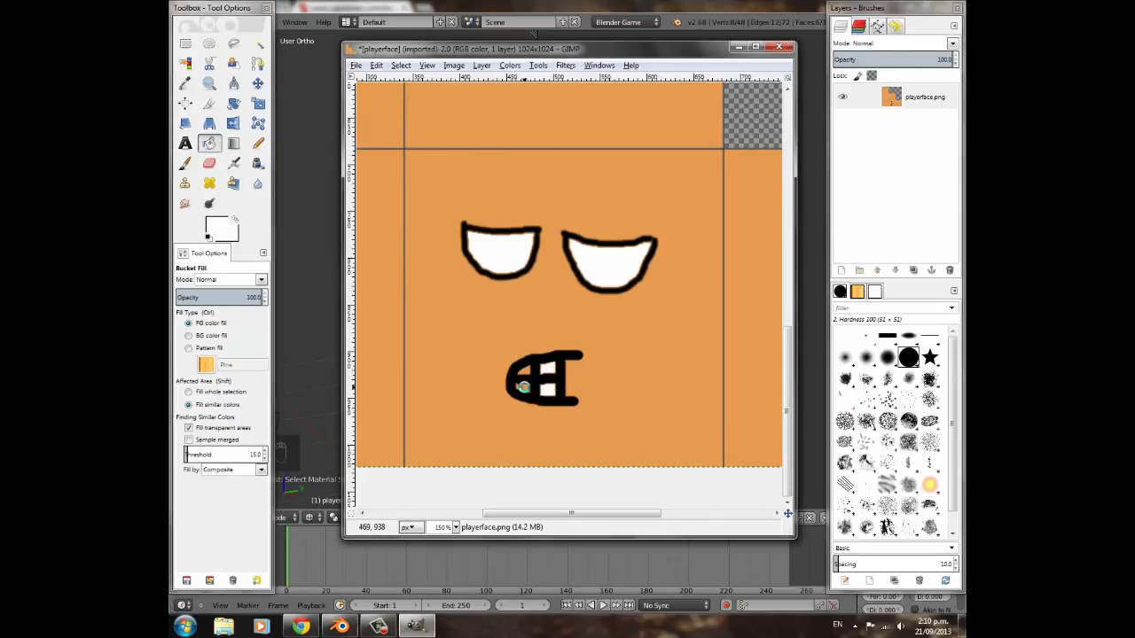
pyautogui.click(526, 371)
# - Paint a round black pupil in each eye and a small angled black nose between the eyes and the mouth
pyautogui.click(184, 163)
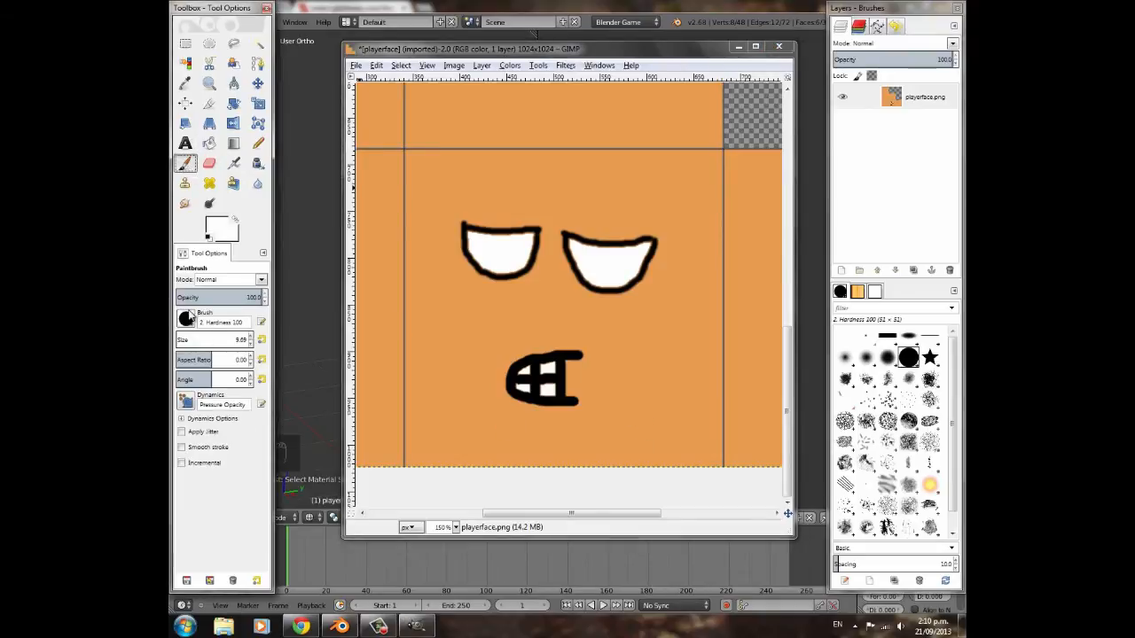
pyautogui.click(227, 232)
pyautogui.click(358, 271)
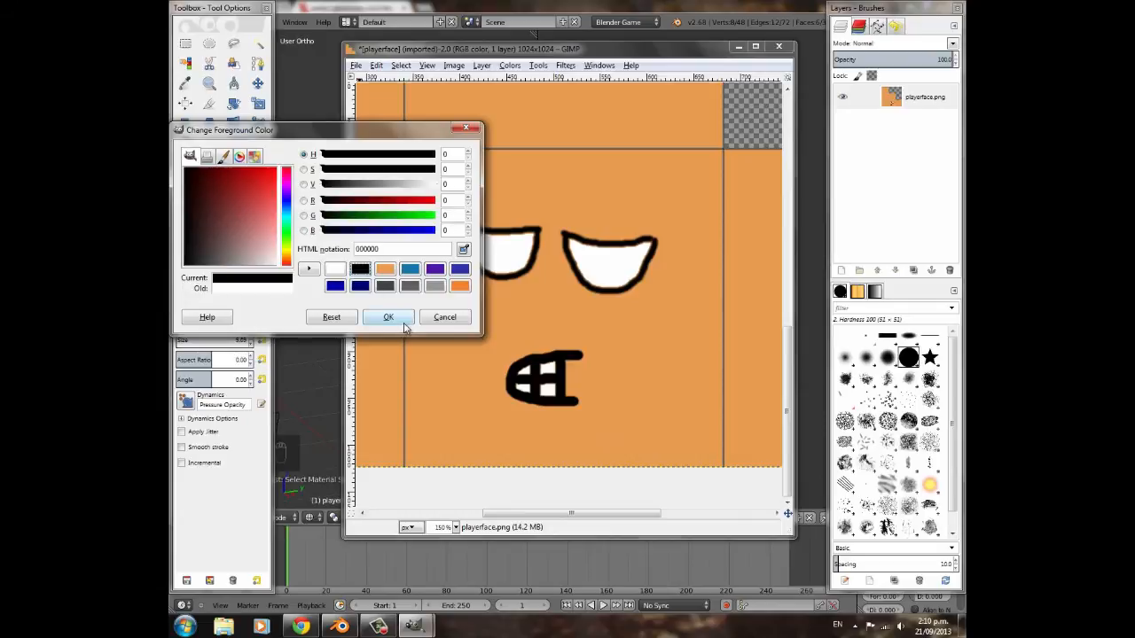
pyautogui.click(404, 325)
pyautogui.moveTo(500, 251); pyautogui.dragTo(500, 252)
pyautogui.moveTo(611, 264); pyautogui.dragTo(609, 266)
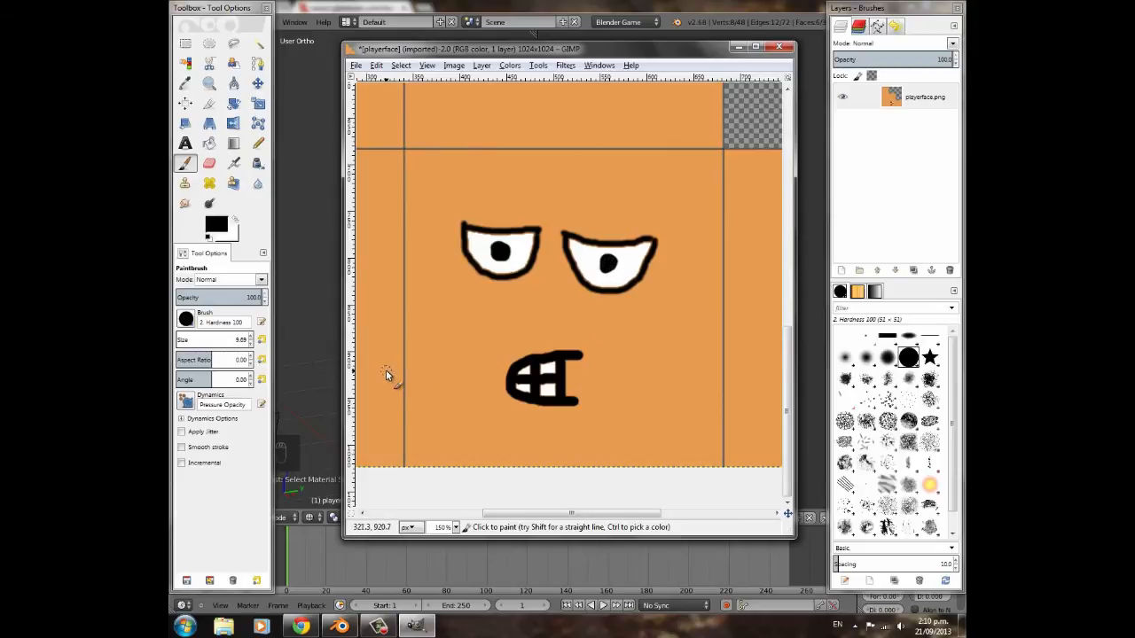
pyautogui.moveTo(548, 300)
pyautogui.mouseDown()
pyautogui.moveTo(559, 323)
pyautogui.moveTo(537, 325)
pyautogui.mouseUp()
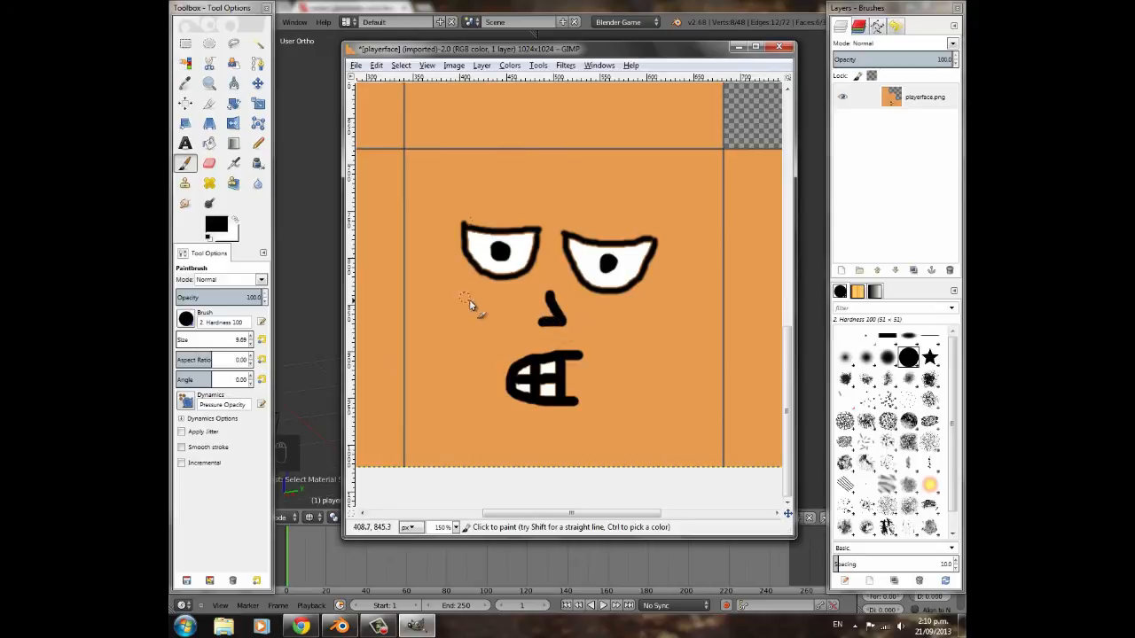
# - Set the foreground color to dark brown (803600)
pyautogui.click(215, 224)
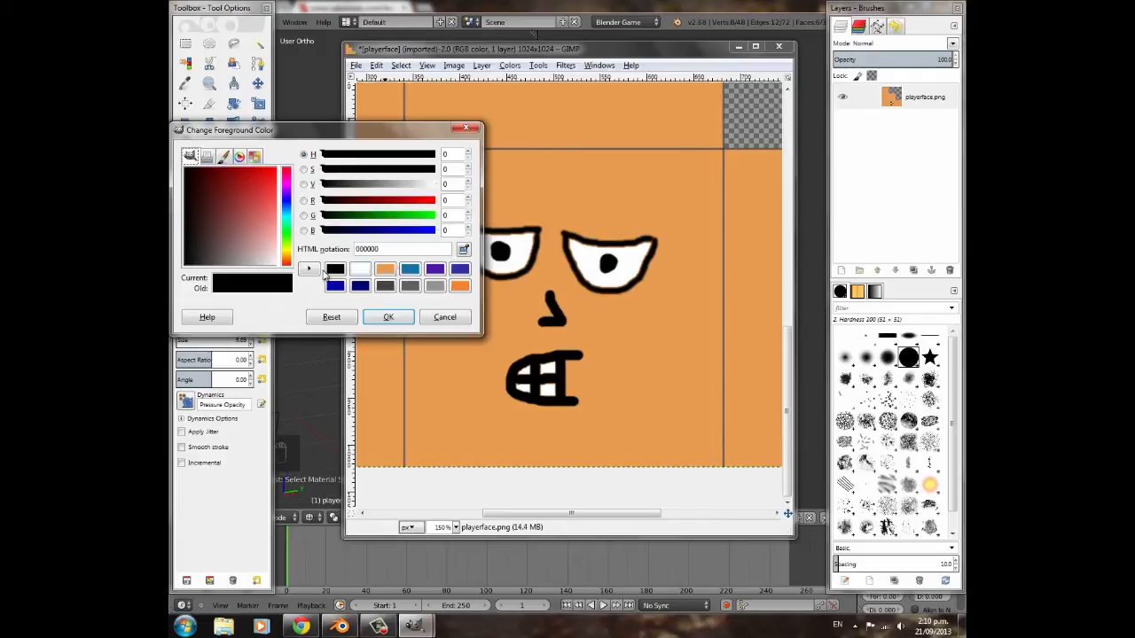
pyautogui.moveTo(286, 254); pyautogui.dragTo(285, 190)
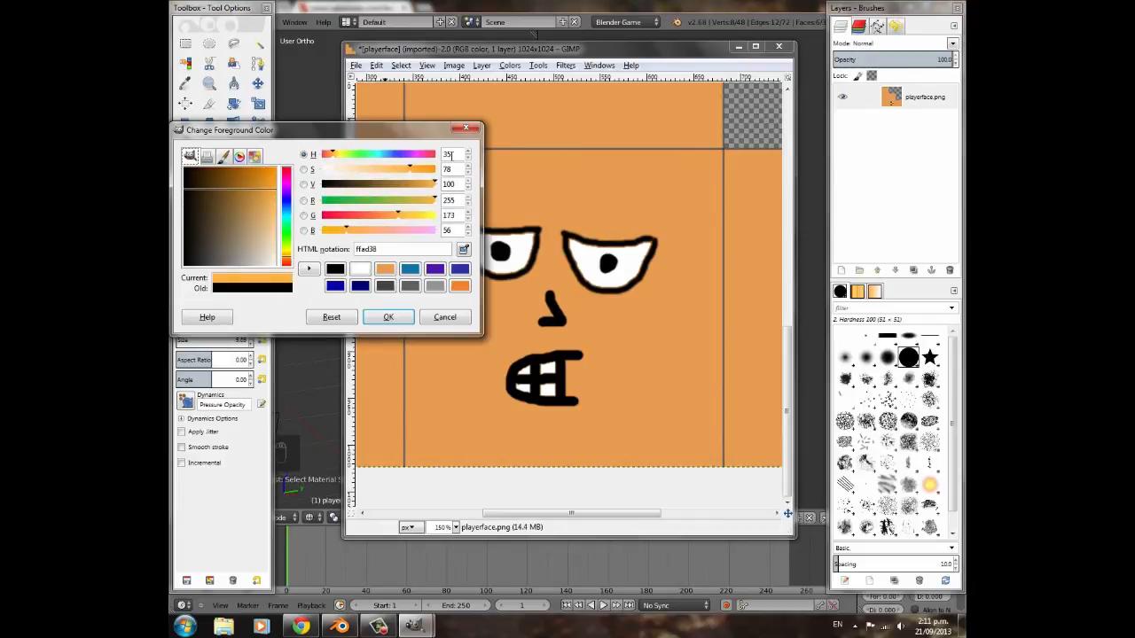
pyautogui.moveTo(416, 189); pyautogui.dragTo(378, 193)
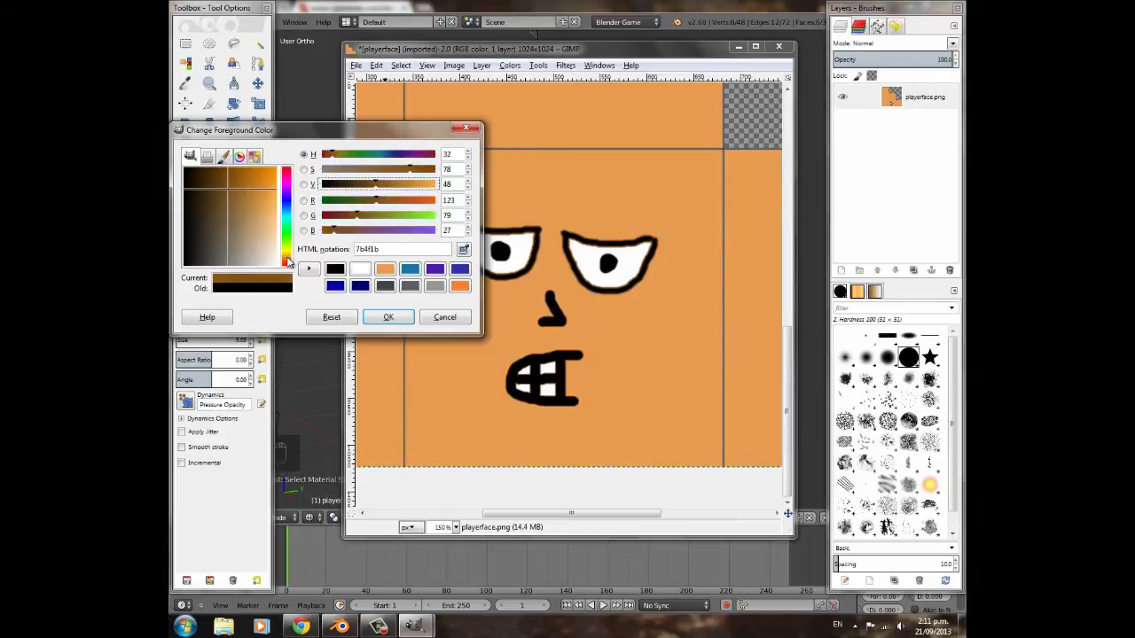
pyautogui.click(286, 262)
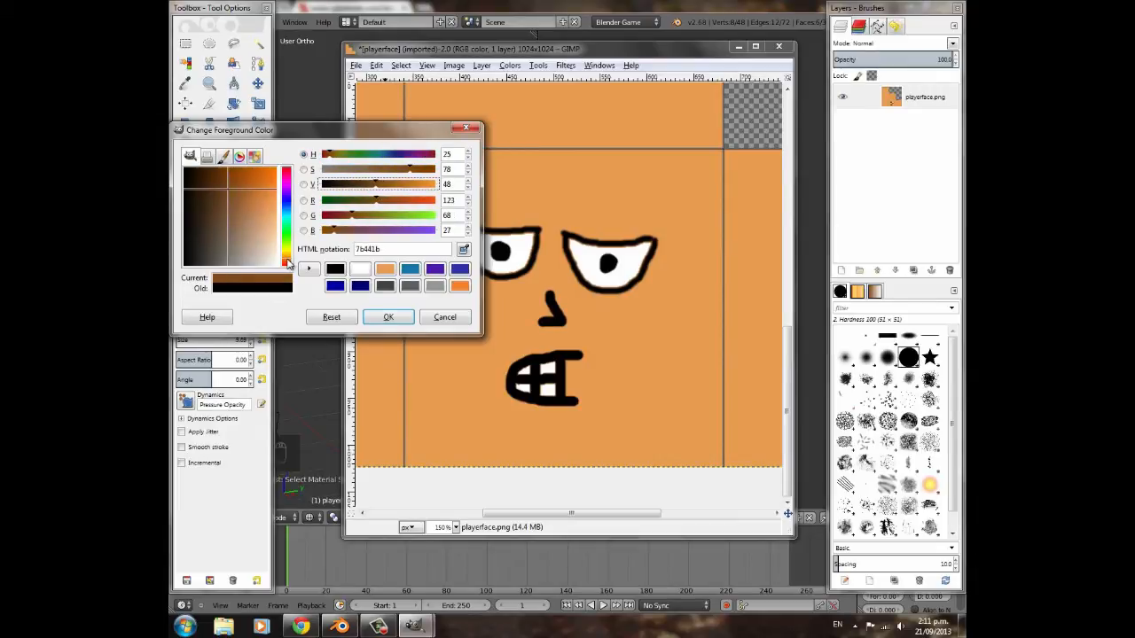
pyautogui.click(382, 183)
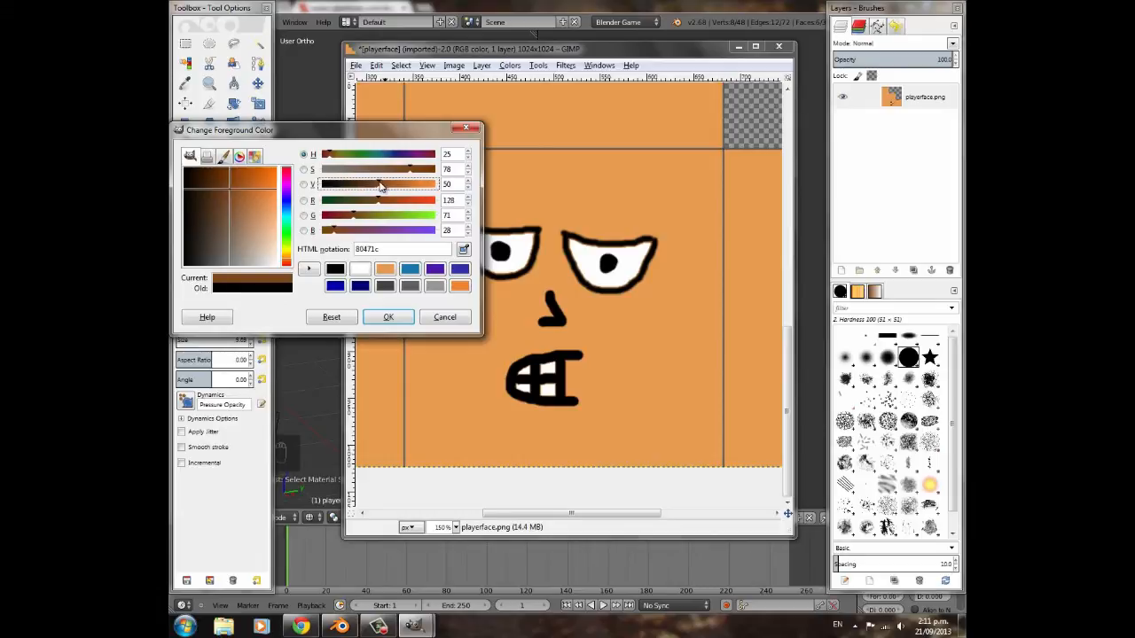
pyautogui.moveTo(415, 170); pyautogui.dragTo(452, 182)
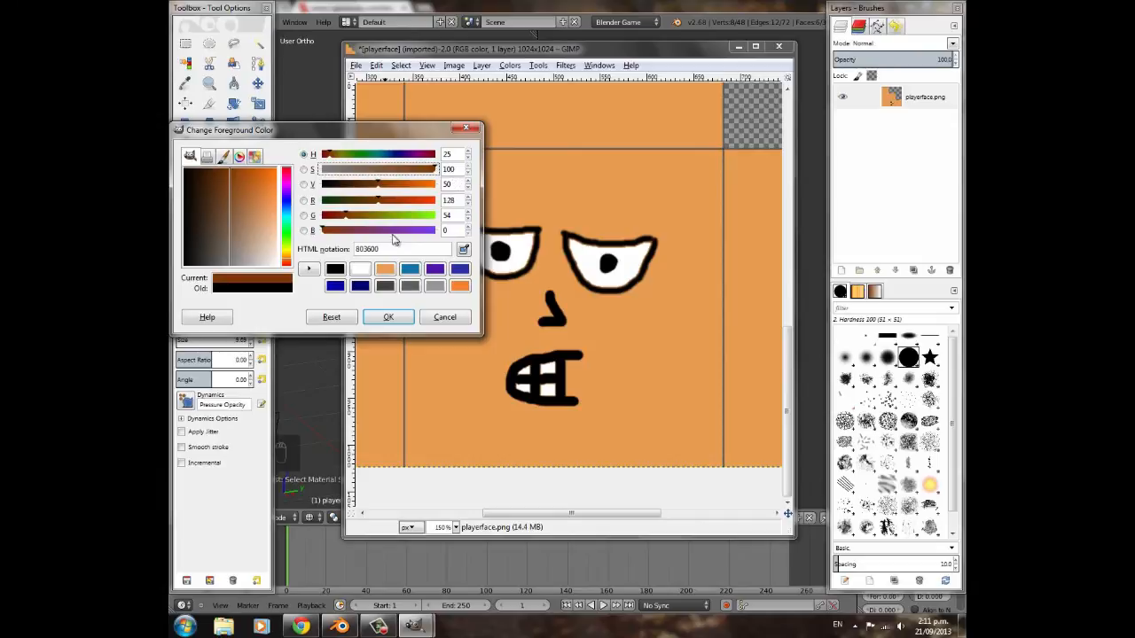
pyautogui.click(384, 319)
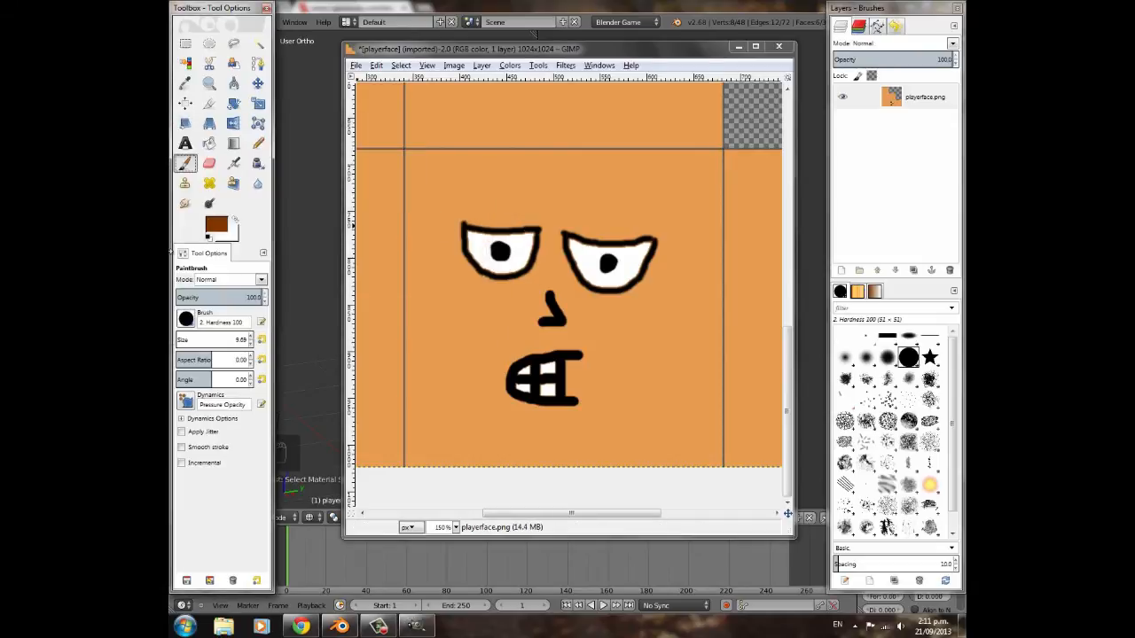
# - Paint a jagged brown hair fringe across the top of the face square, fill the area above it and cover the remaining gaps
pyautogui.moveTo(408, 156)
pyautogui.mouseDown()
pyautogui.moveTo(409, 181)
pyautogui.moveTo(419, 165)
pyautogui.mouseUp()
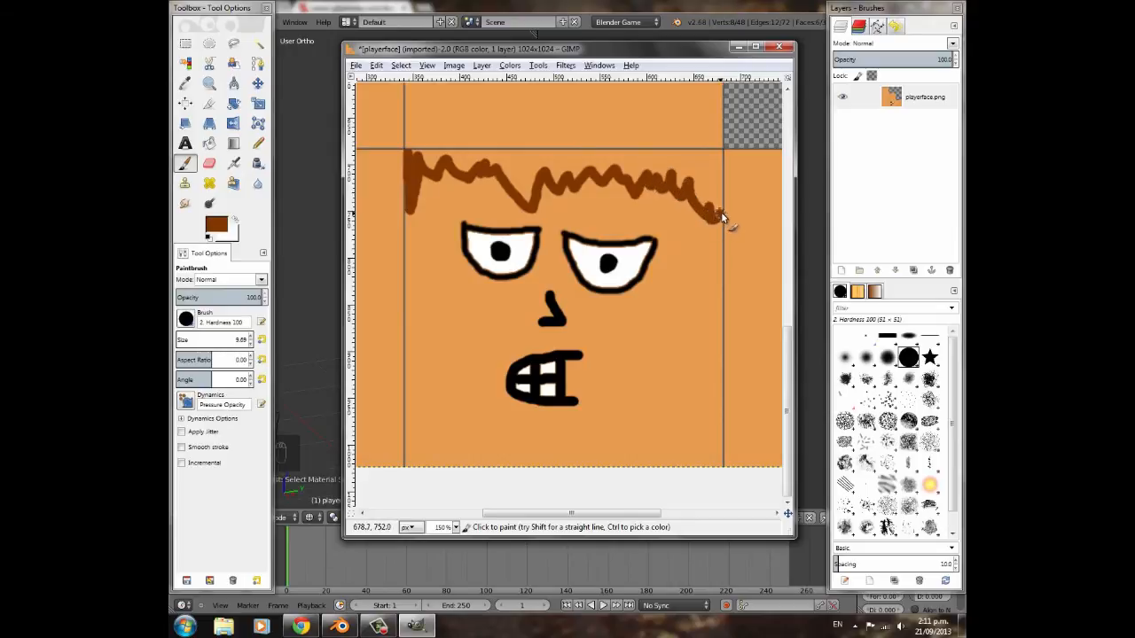
pyautogui.click(209, 145)
pyautogui.click(519, 161)
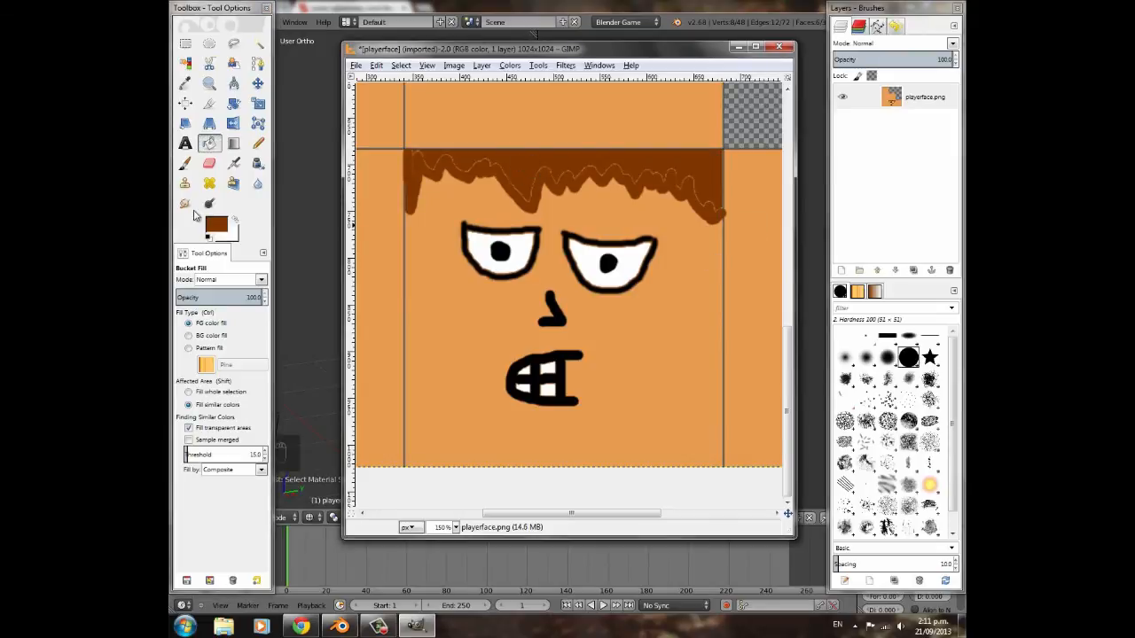
pyautogui.click(185, 163)
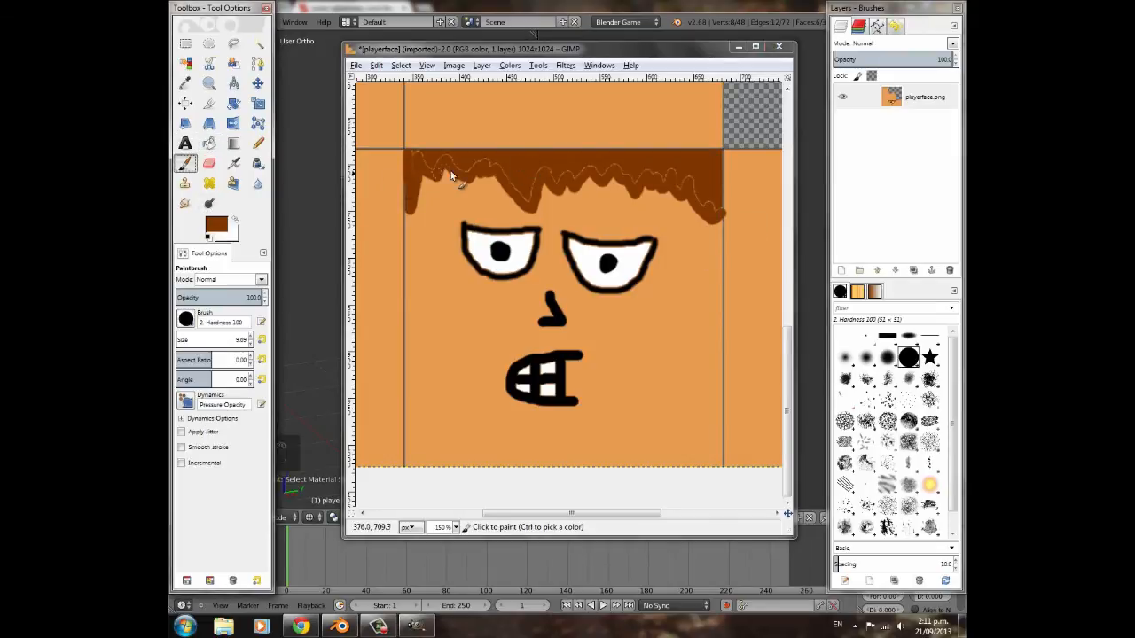
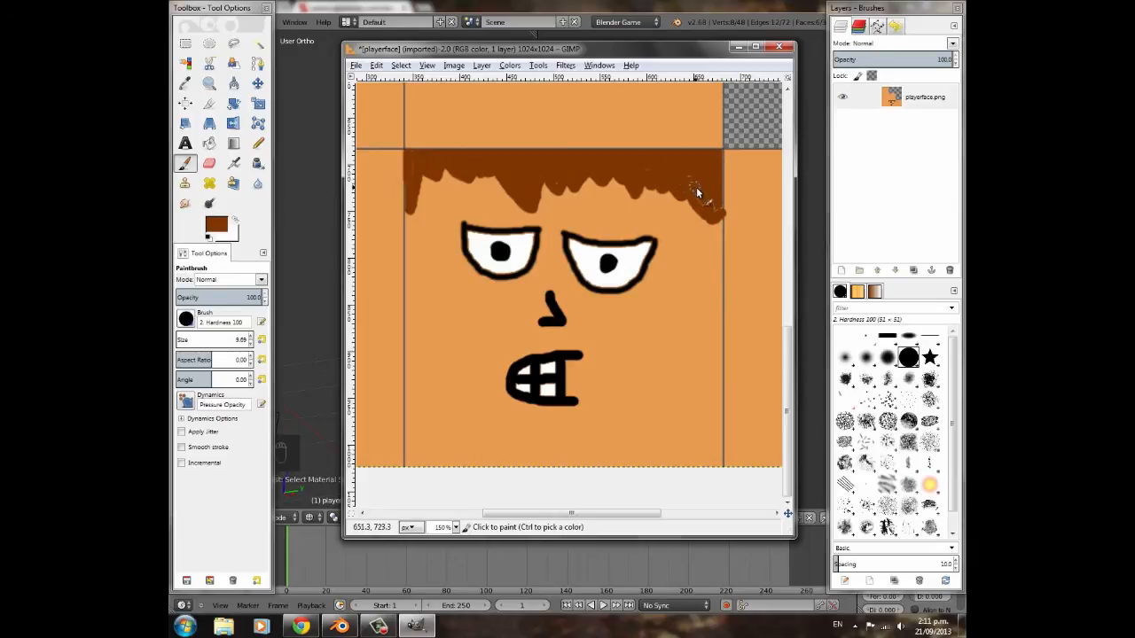
pyautogui.moveTo(649, 166); pyautogui.dragTo(647, 169)
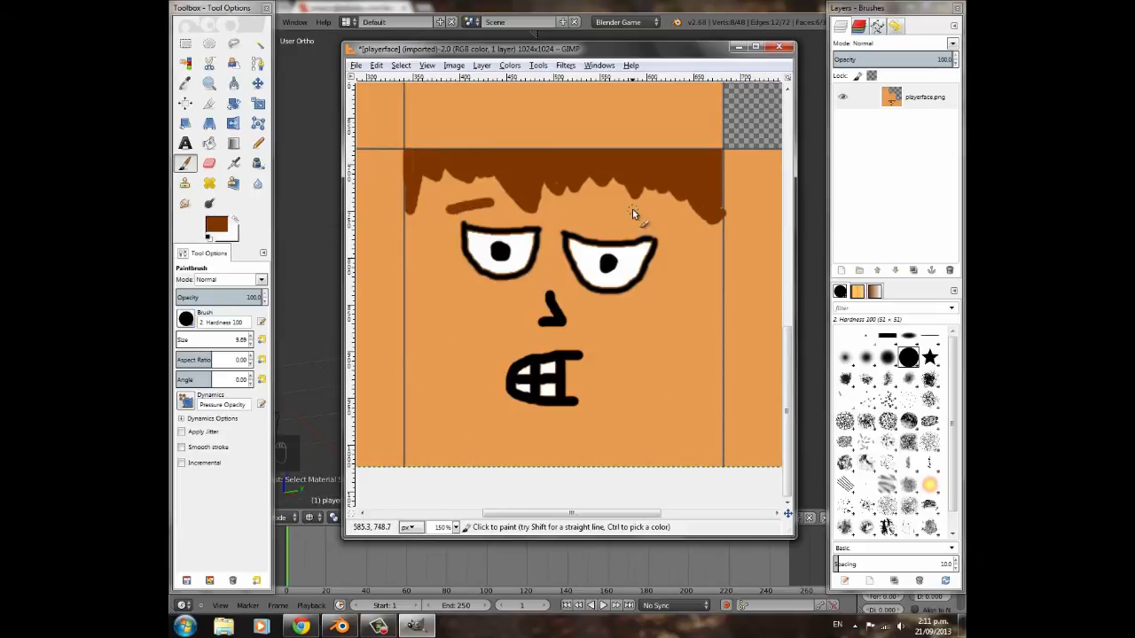
pyautogui.moveTo(632, 209); pyautogui.dragTo(678, 228)
pyautogui.hotkey('ctrl', 'z')
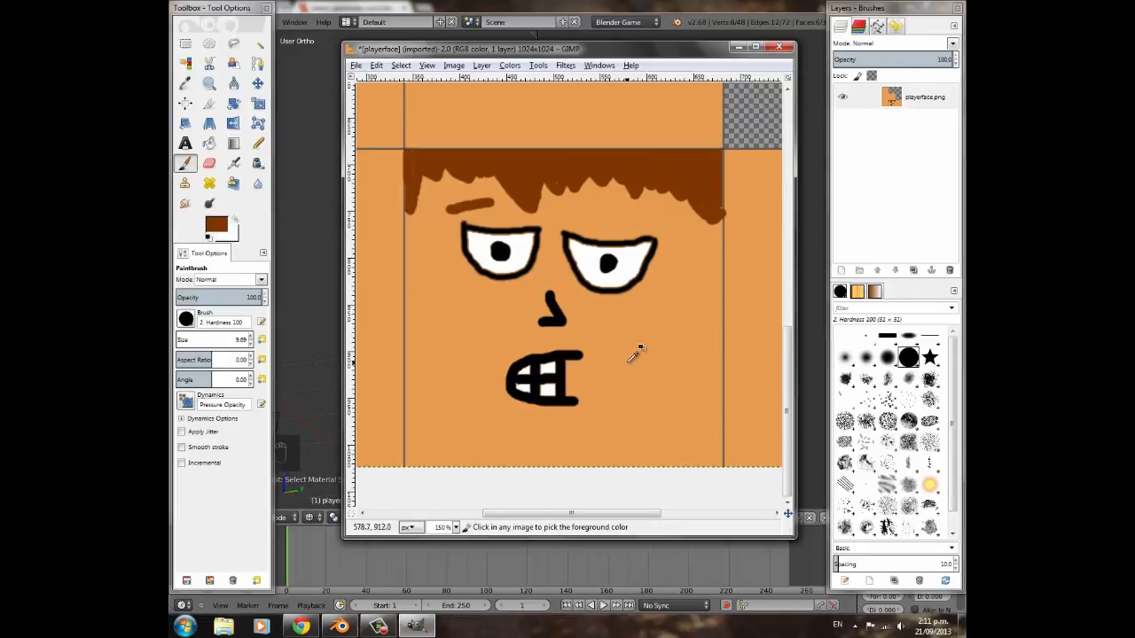
pyautogui.hotkey('ctrl', 'z')
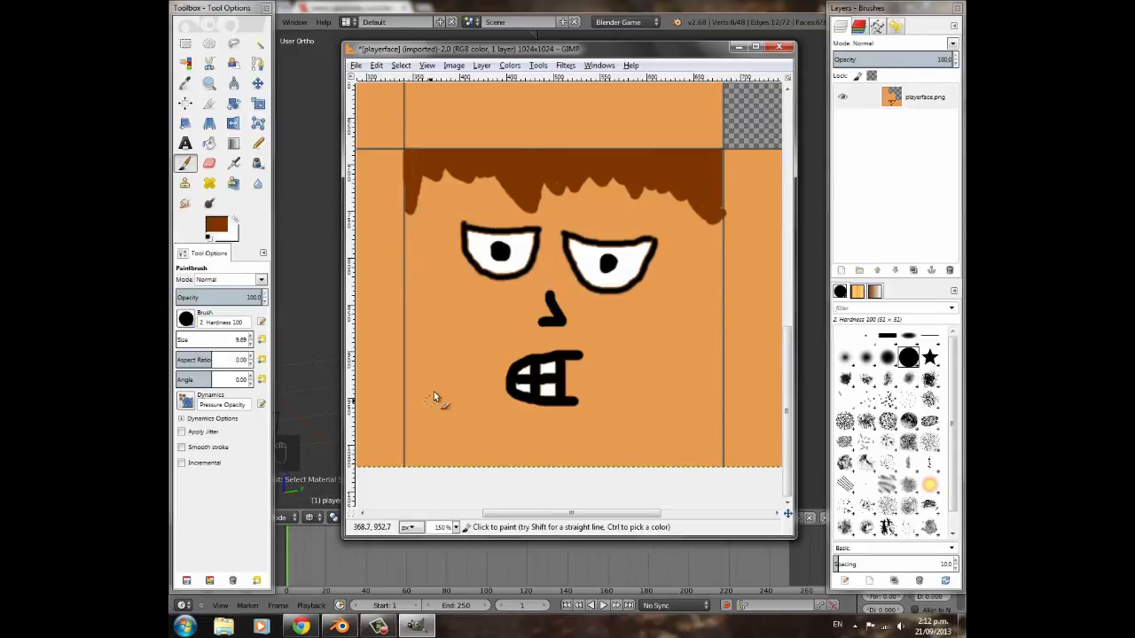
# - Move the face image window aside and switch to Blender to check the head's UV layout
pyautogui.moveTo(603, 49); pyautogui.dragTo(571, 274)
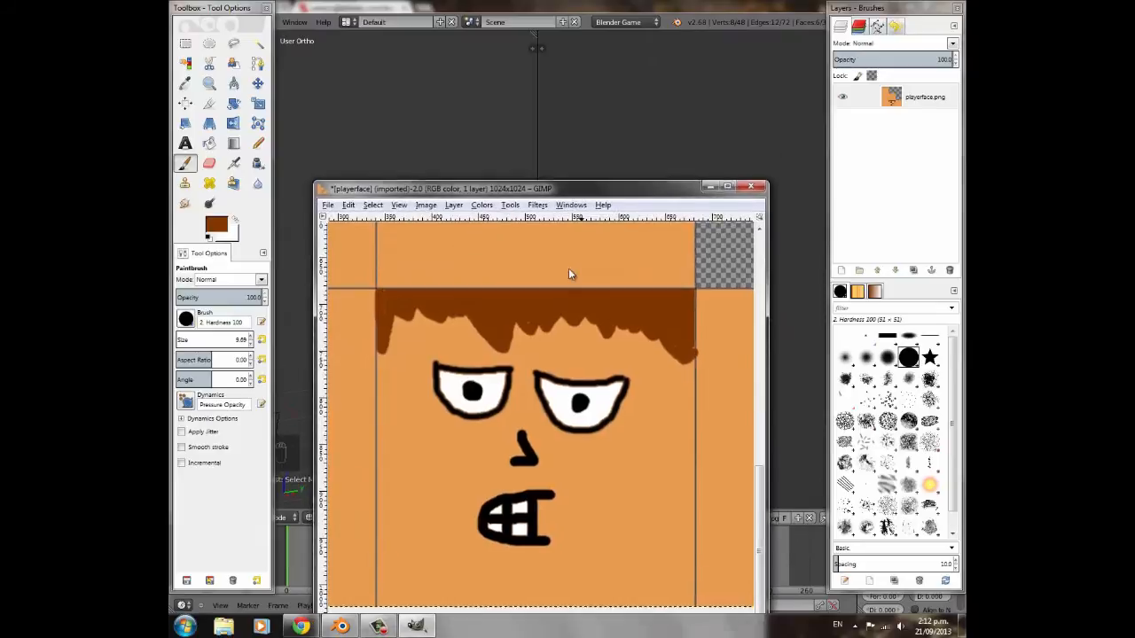
pyautogui.click(578, 5)
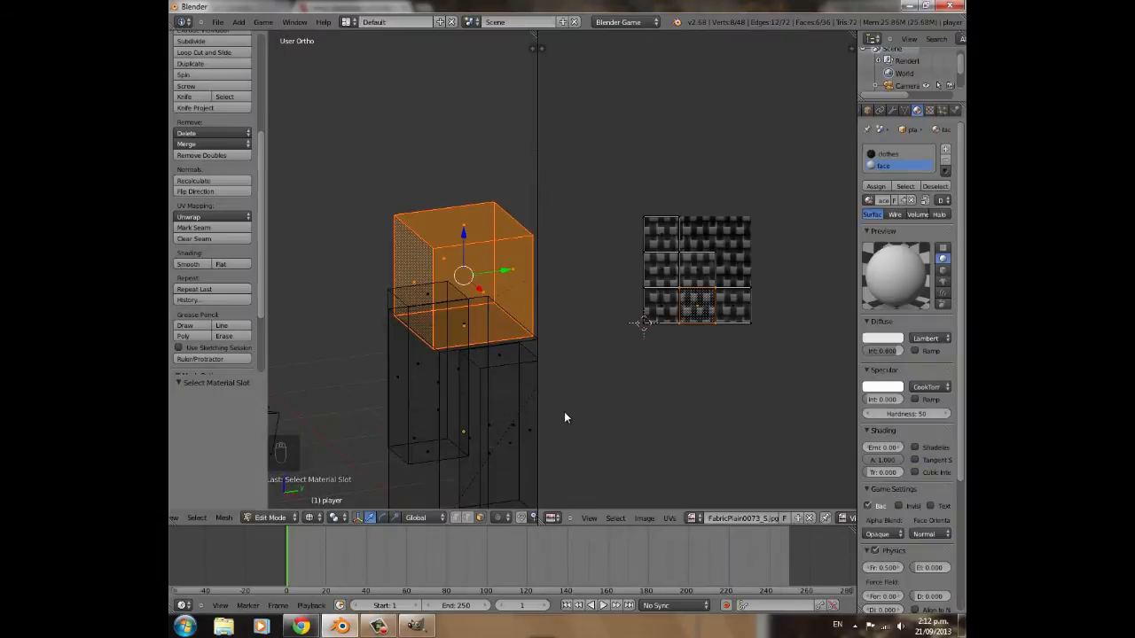
pyautogui.click(415, 626)
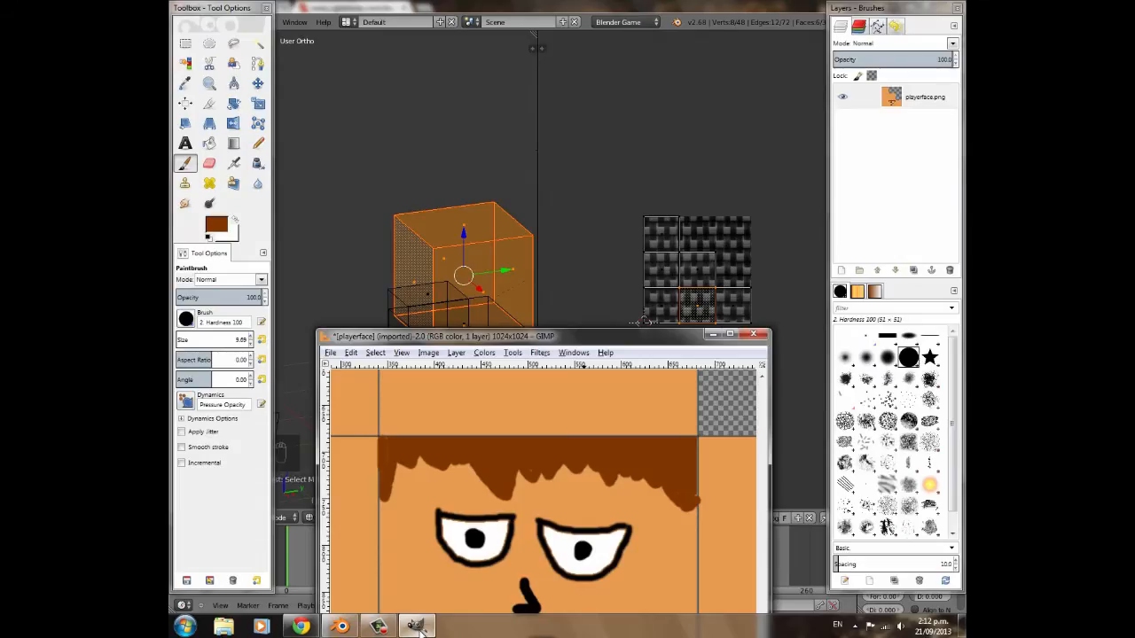
pyautogui.click(417, 626)
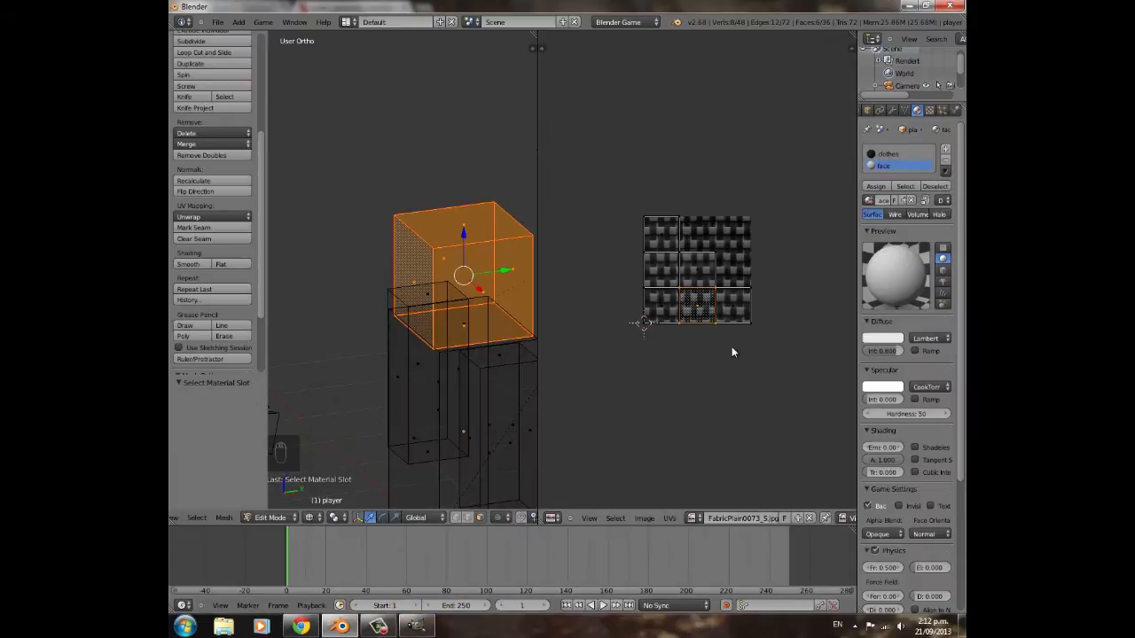
# - Examine the central square of the head's UV layout in Blender, then switch to GIMP and reposition the face image window
pyautogui.scroll(5, 731, 352)
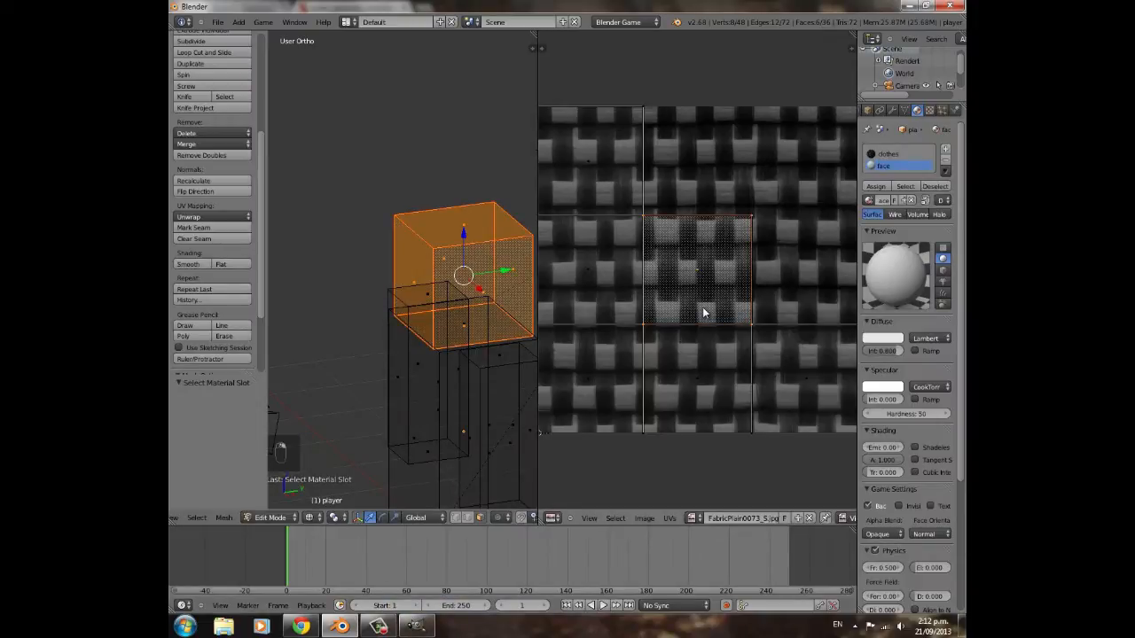
pyautogui.scroll(-2, 705, 312)
pyautogui.rightClick(693, 358)
pyautogui.rightClick(697, 297)
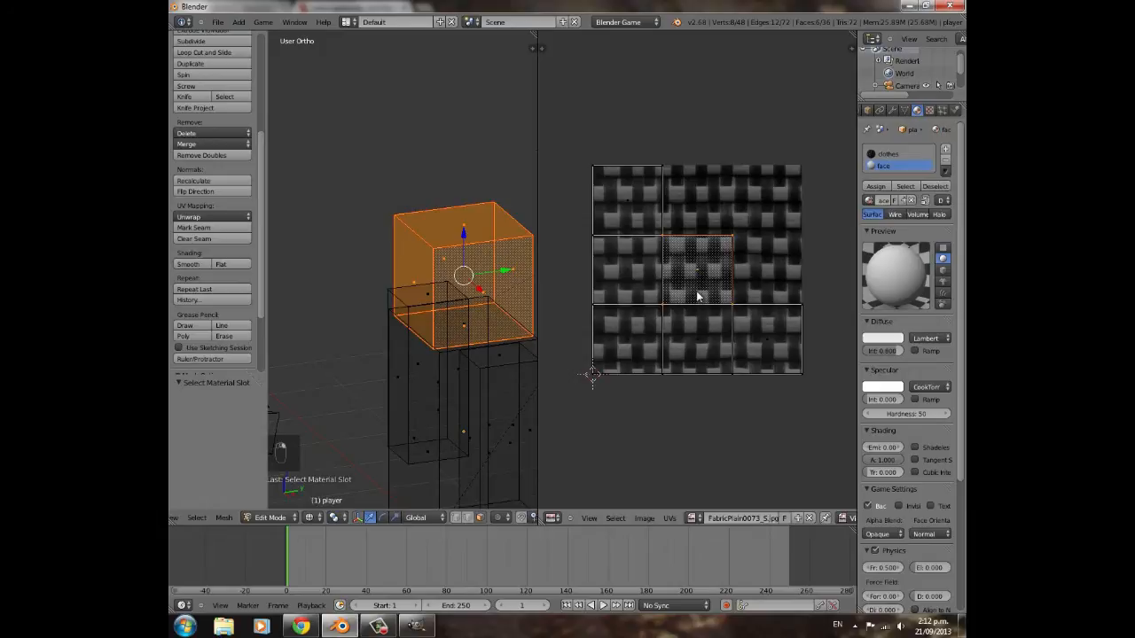
pyautogui.click(416, 626)
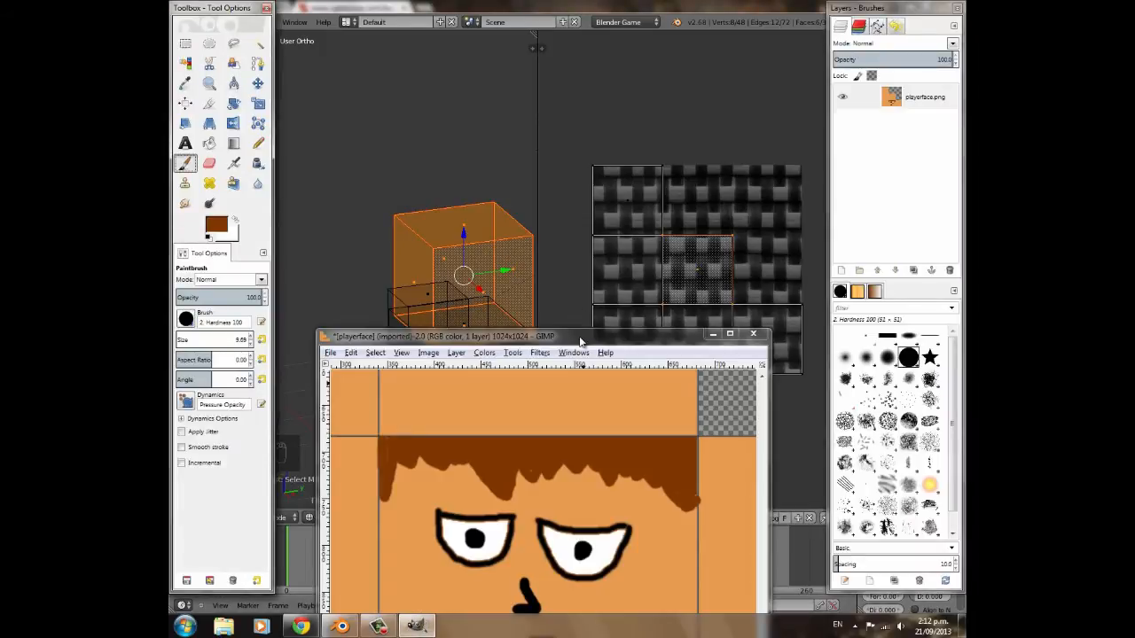
pyautogui.moveTo(583, 340); pyautogui.dragTo(593, 2)
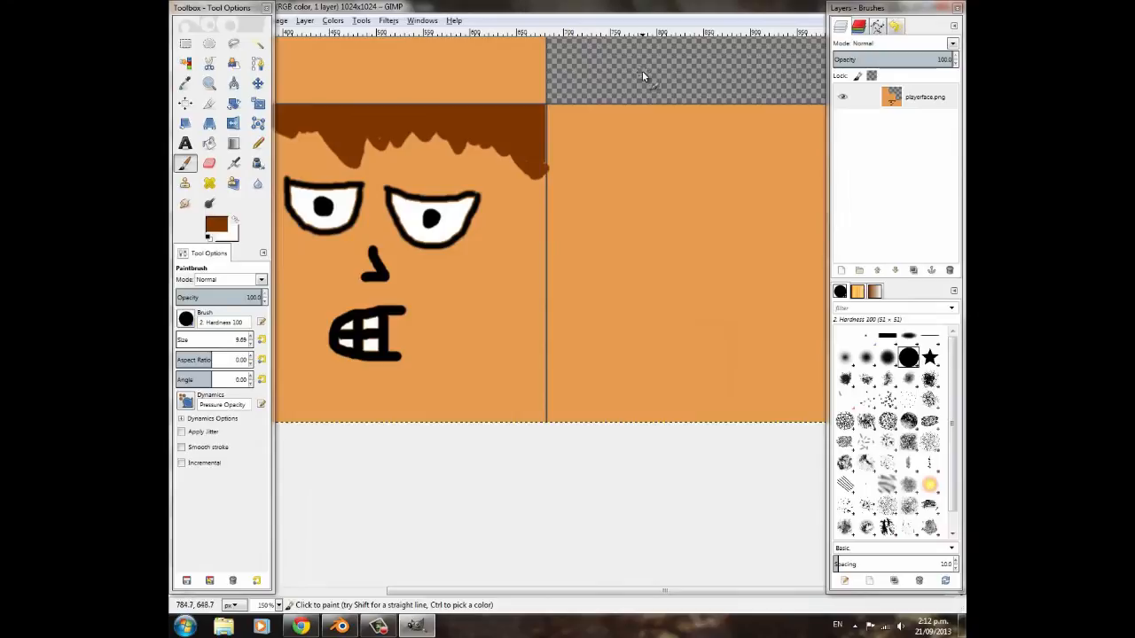
pyautogui.doubleClick(609, 6)
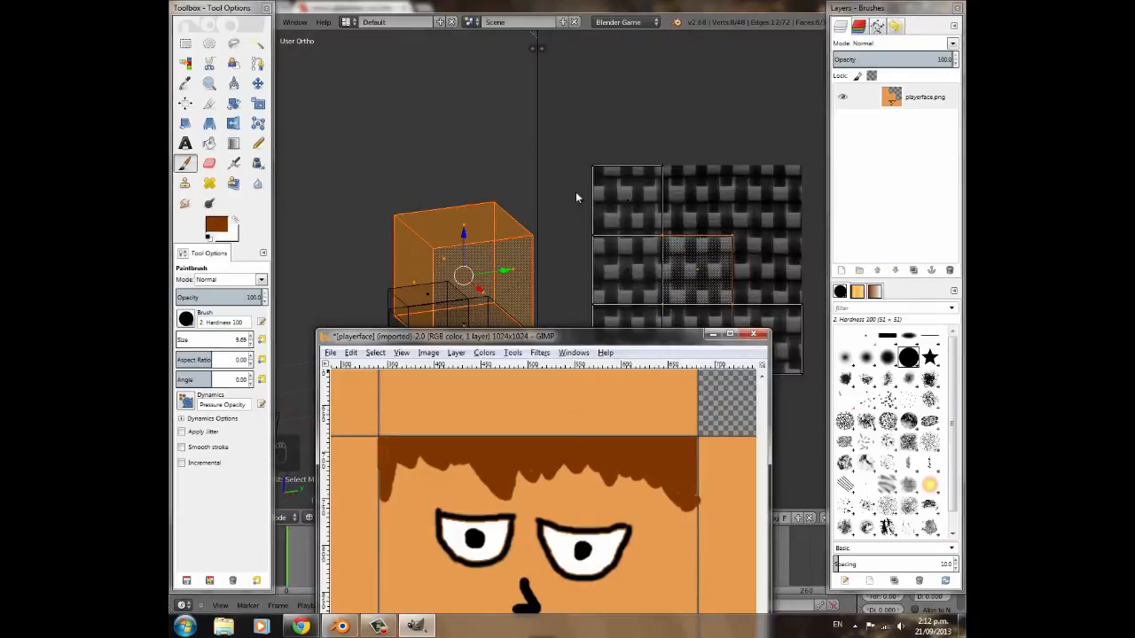
pyautogui.moveTo(562, 336); pyautogui.dragTo(552, 55)
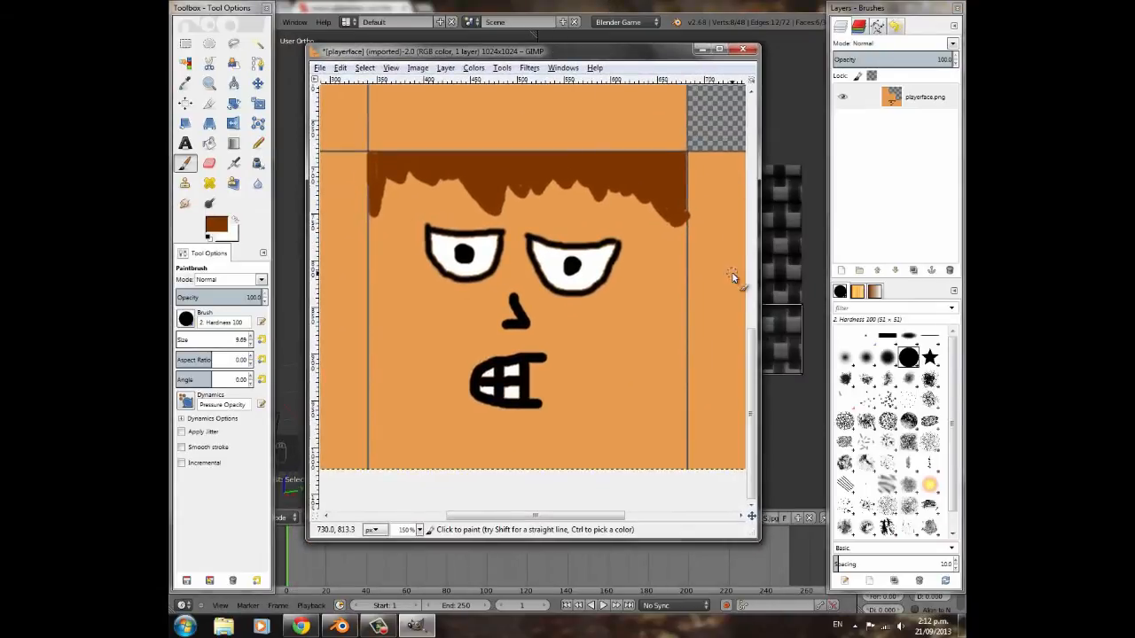
# - Paint a jagged brown hairline across the upper part of the square directly above the face and fill the area above it with brown
pyautogui.moveTo(754, 414); pyautogui.dragTo(757, 295)
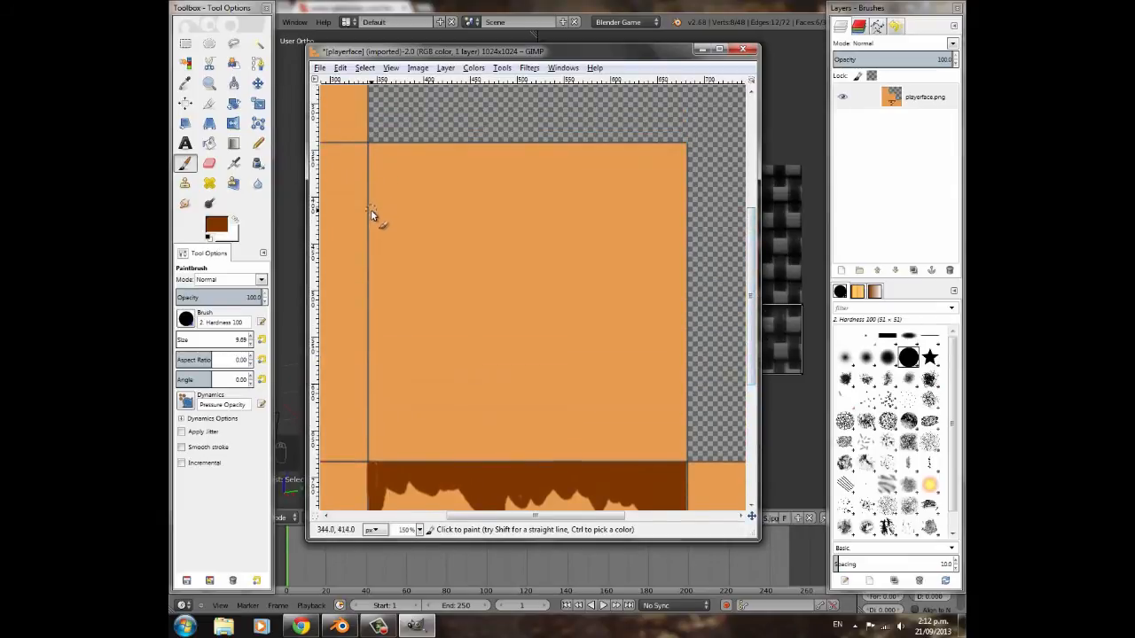
pyautogui.moveTo(371, 214)
pyautogui.mouseDown()
pyautogui.moveTo(384, 194)
pyautogui.moveTo(424, 191)
pyautogui.mouseUp()
pyautogui.moveTo(544, 219); pyautogui.dragTo(679, 221)
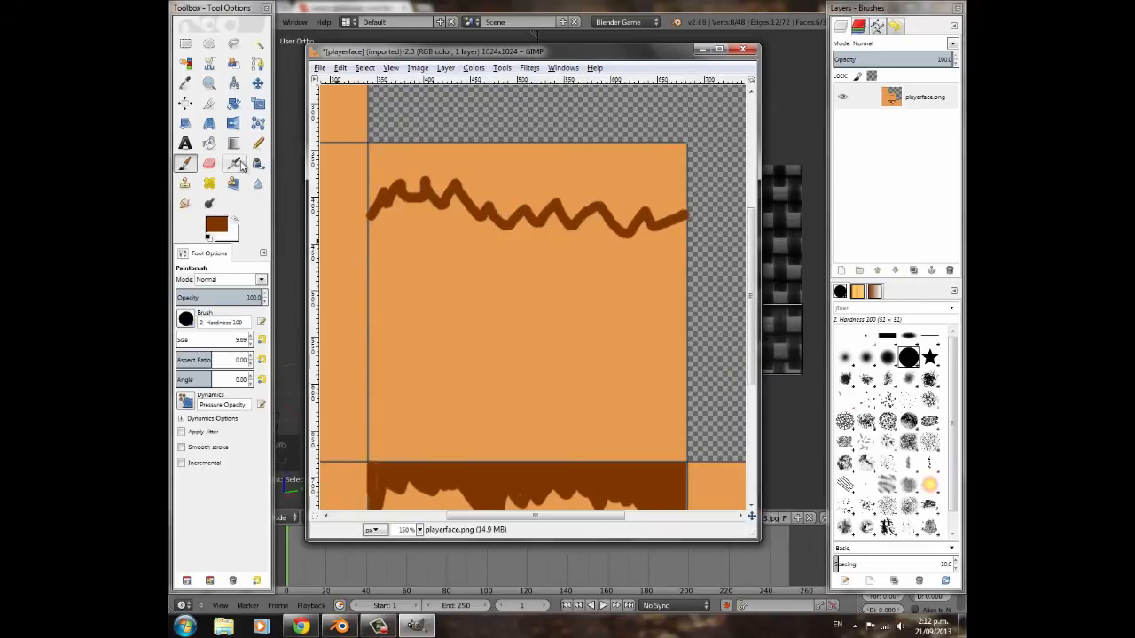
pyautogui.click(209, 142)
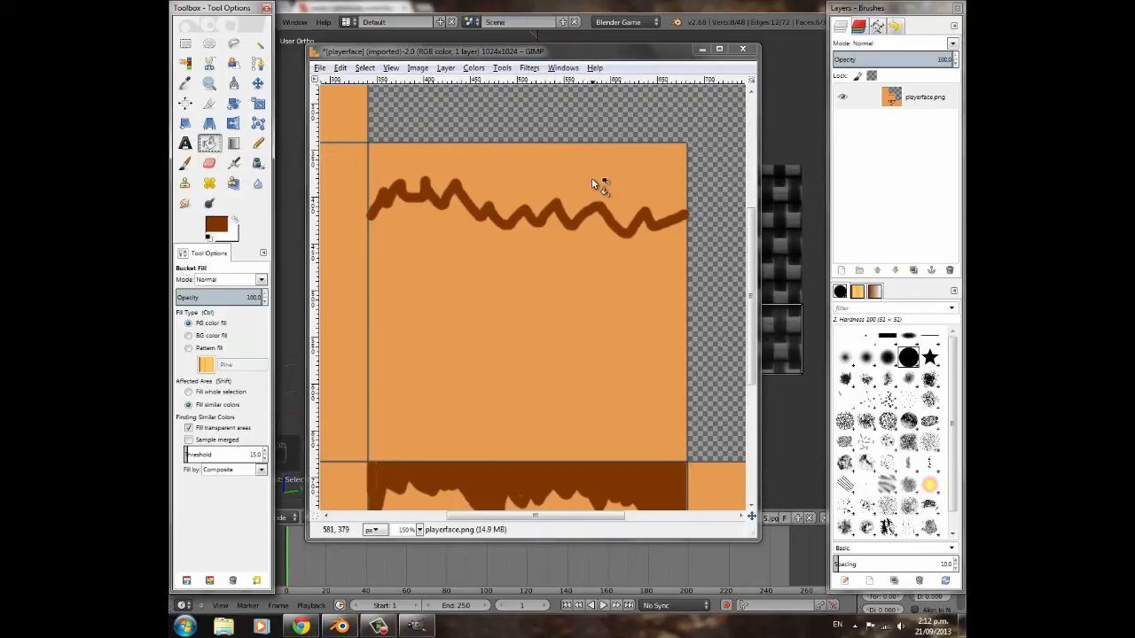
pyautogui.click(618, 166)
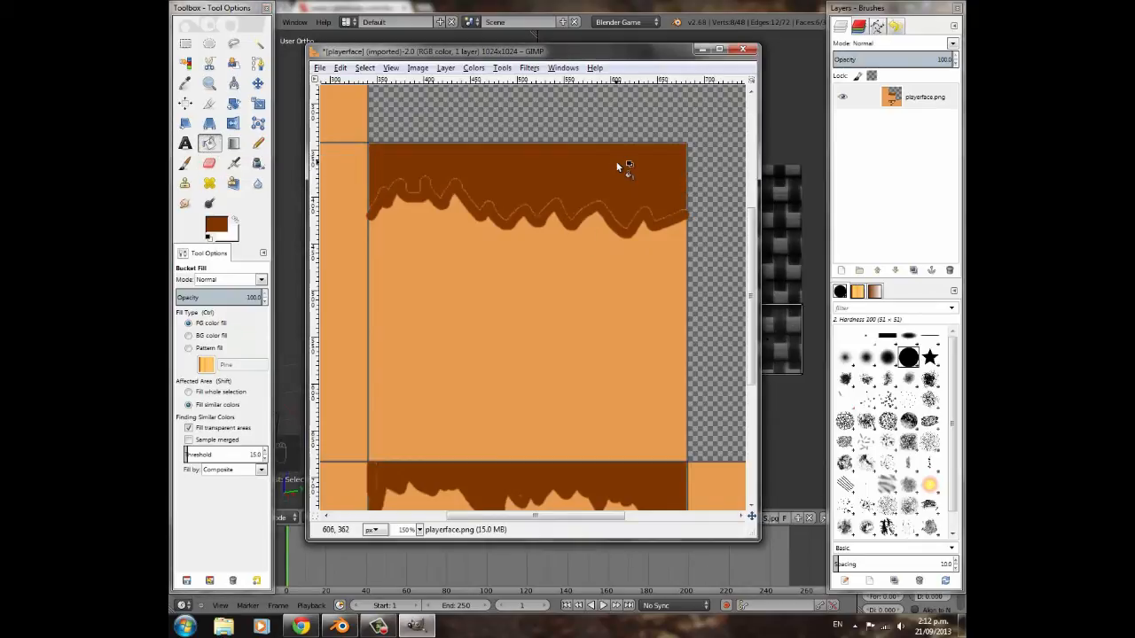
# - Brush over the gaps along the new hairline and paint a small brown ear in the middle of that square
pyautogui.click(184, 163)
pyautogui.moveTo(379, 205); pyautogui.dragTo(409, 187)
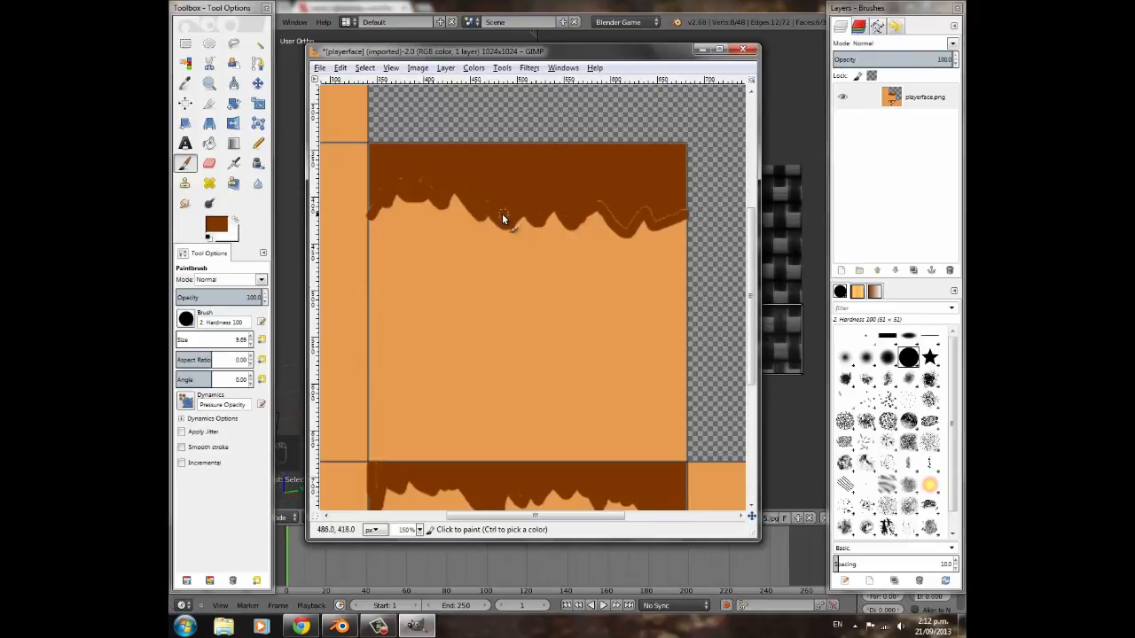
pyautogui.moveTo(606, 204)
pyautogui.mouseDown()
pyautogui.moveTo(623, 224)
pyautogui.moveTo(688, 215)
pyautogui.mouseUp()
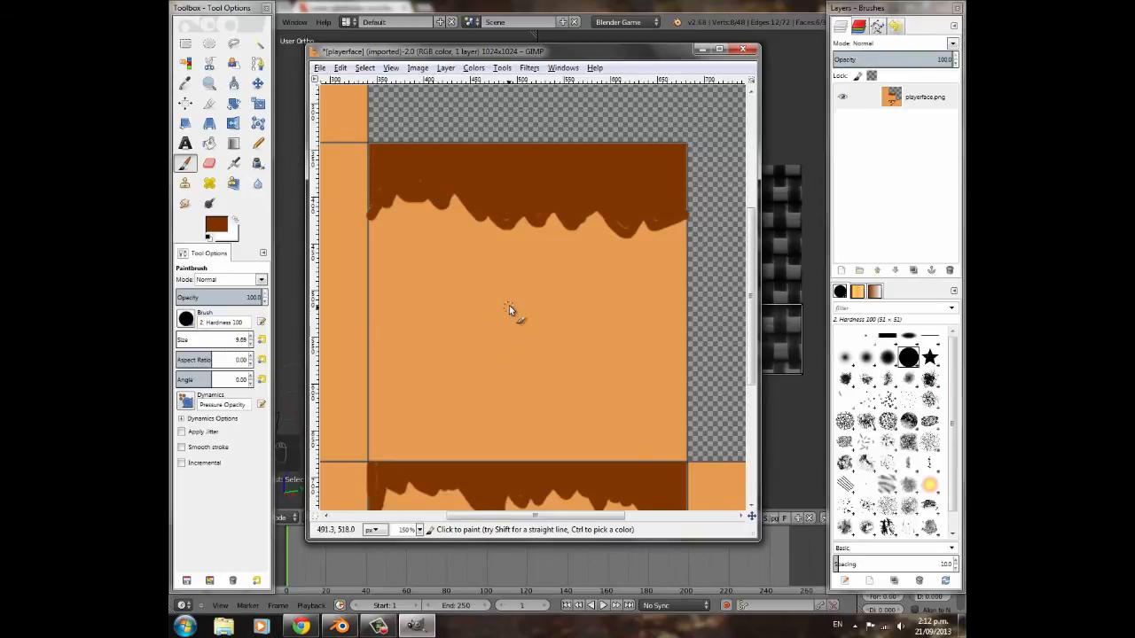
pyautogui.moveTo(536, 328); pyautogui.dragTo(514, 360)
# - Switch to Blender and select the head's top face to locate its square in the UV layout
pyautogui.click(562, 6)
pyautogui.moveTo(440, 289); pyautogui.dragTo(380, 291, button='middle')
pyautogui.rightClick(351, 293)
pyautogui.rightClick(404, 188)
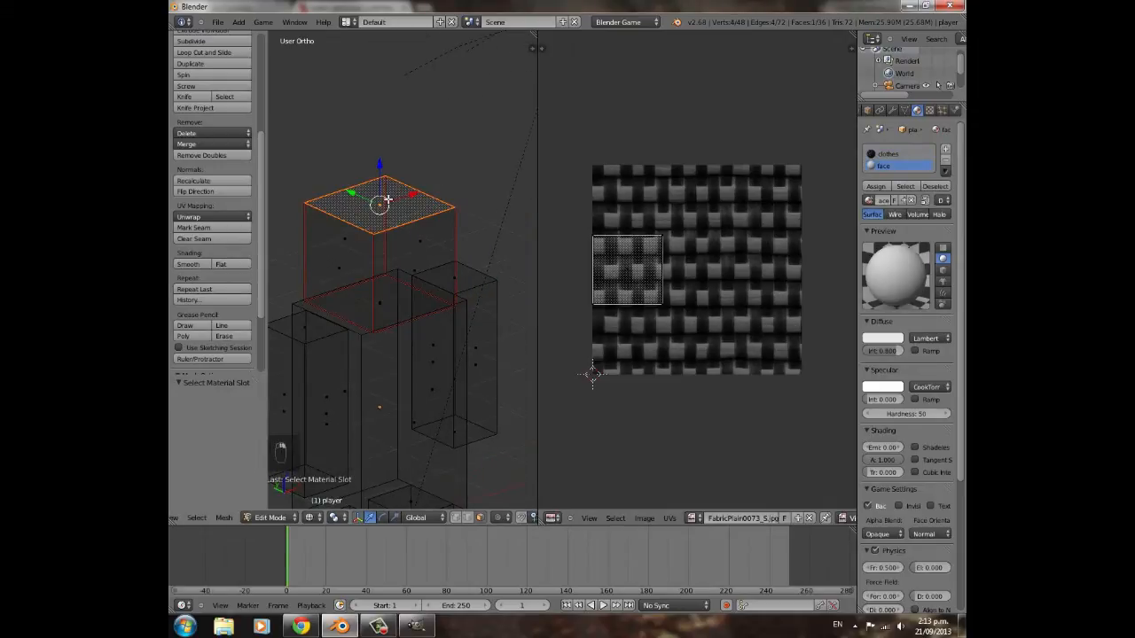
# - Return to GIMP and fill the left square of the layout's middle row entirely with brown for the top of the head
pyautogui.click(415, 626)
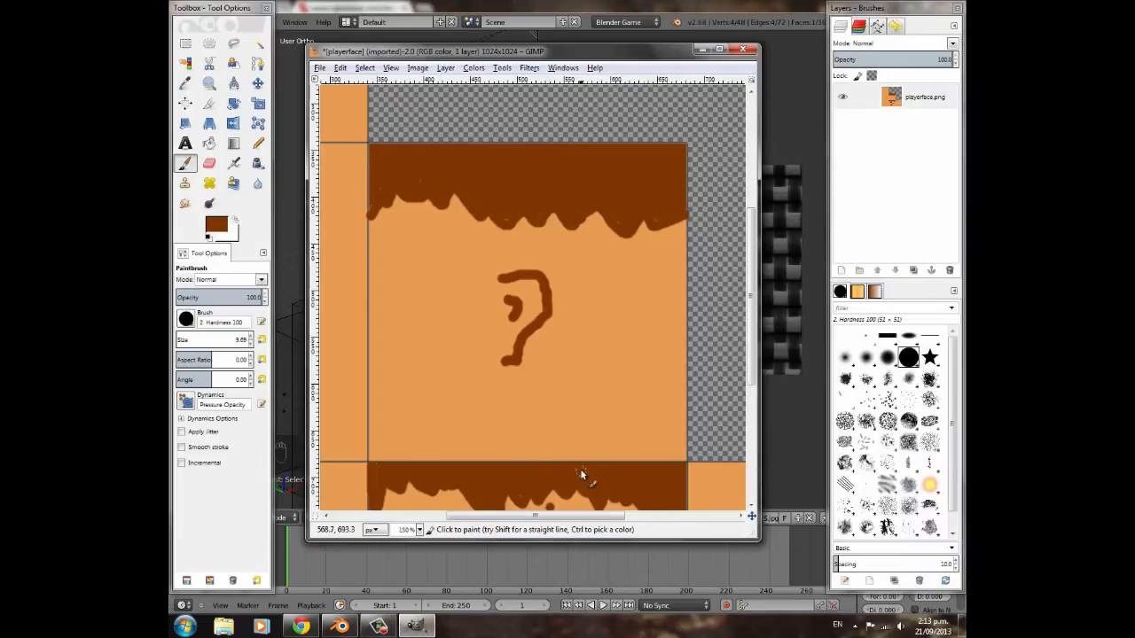
pyautogui.moveTo(580, 517); pyautogui.dragTo(458, 527)
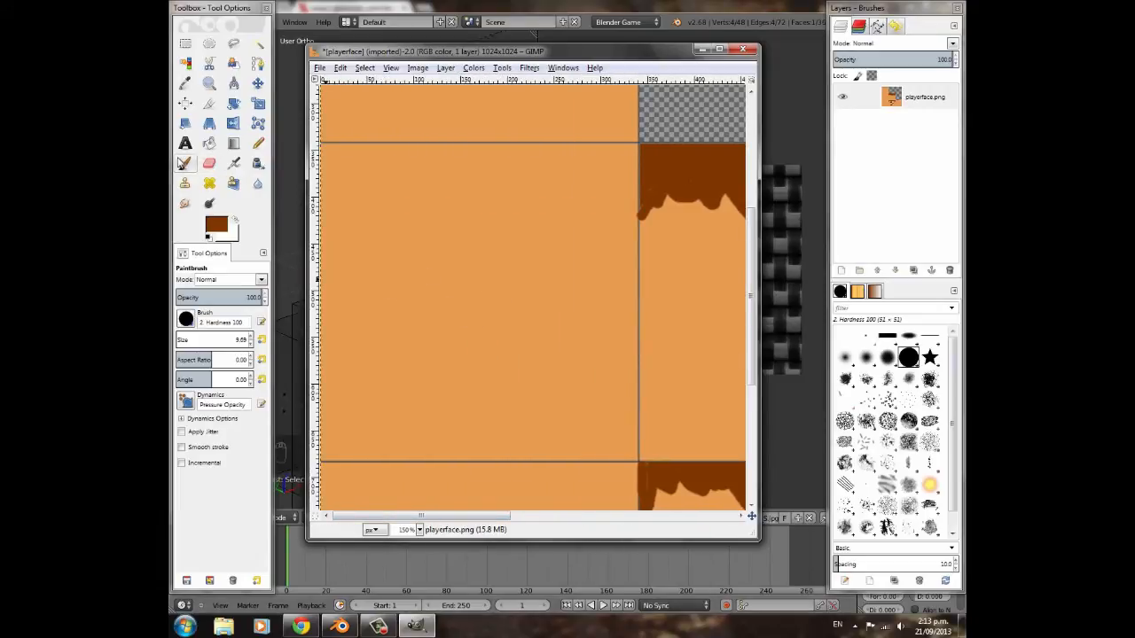
pyautogui.click(209, 143)
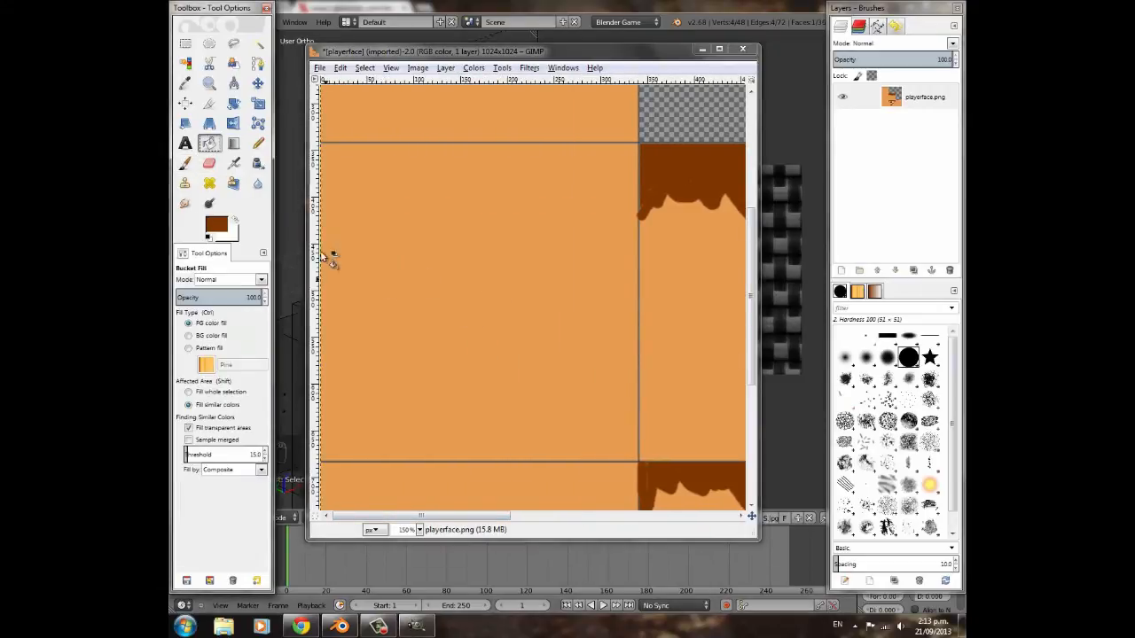
pyautogui.click(497, 249)
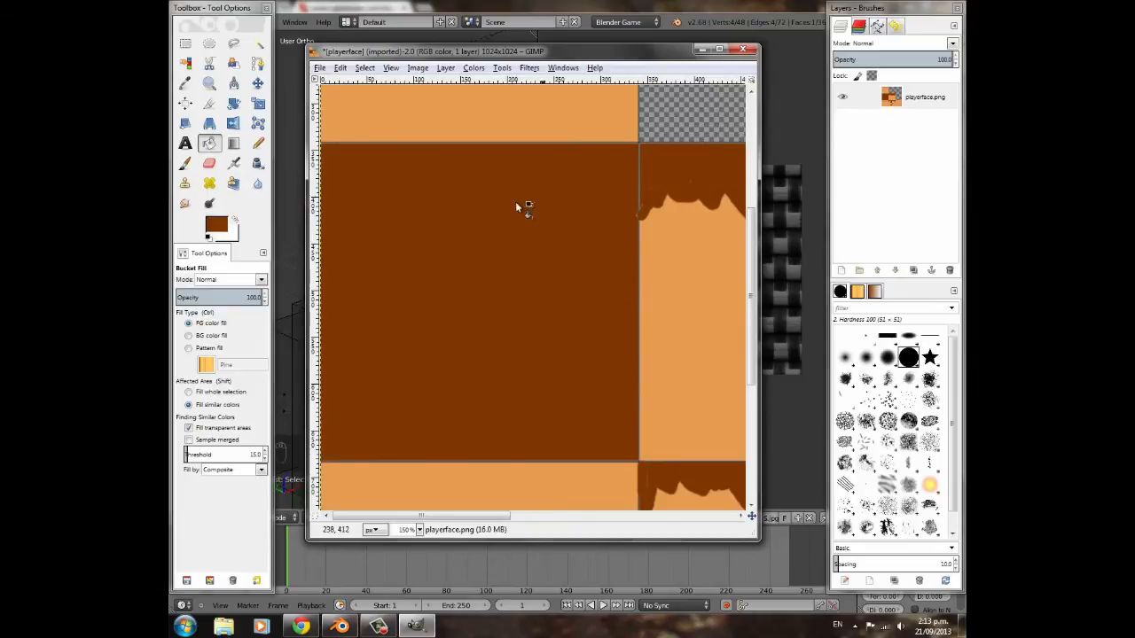
pyautogui.click(208, 163)
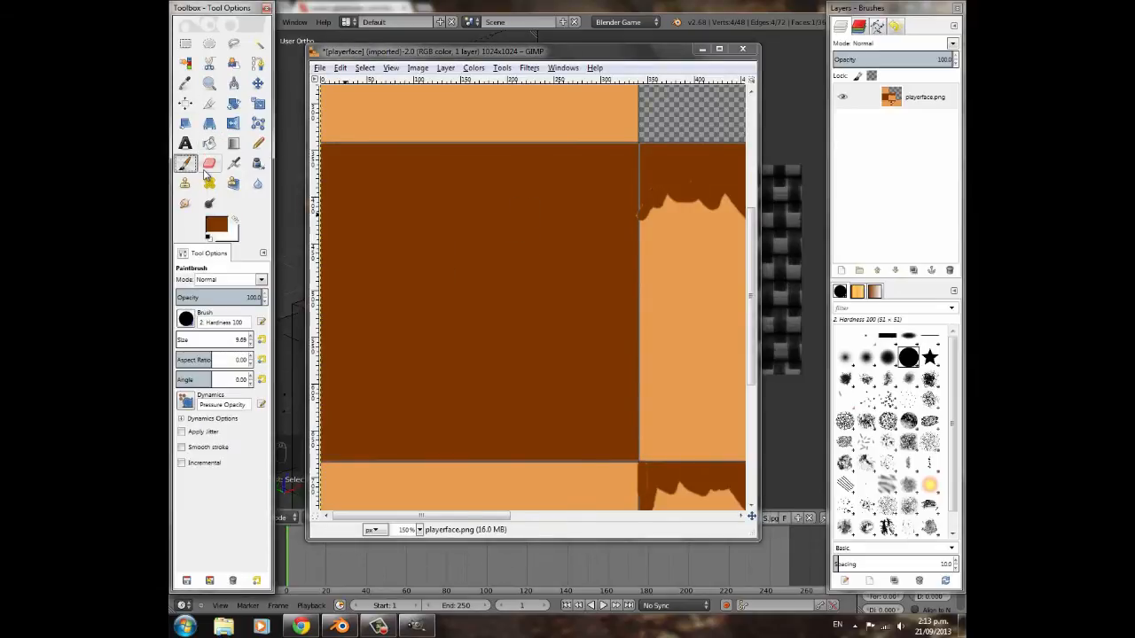
# - Switch to Blender and select two adjacent vertical faces of the head to locate their squares in the UV layout
pyautogui.click(523, 9)
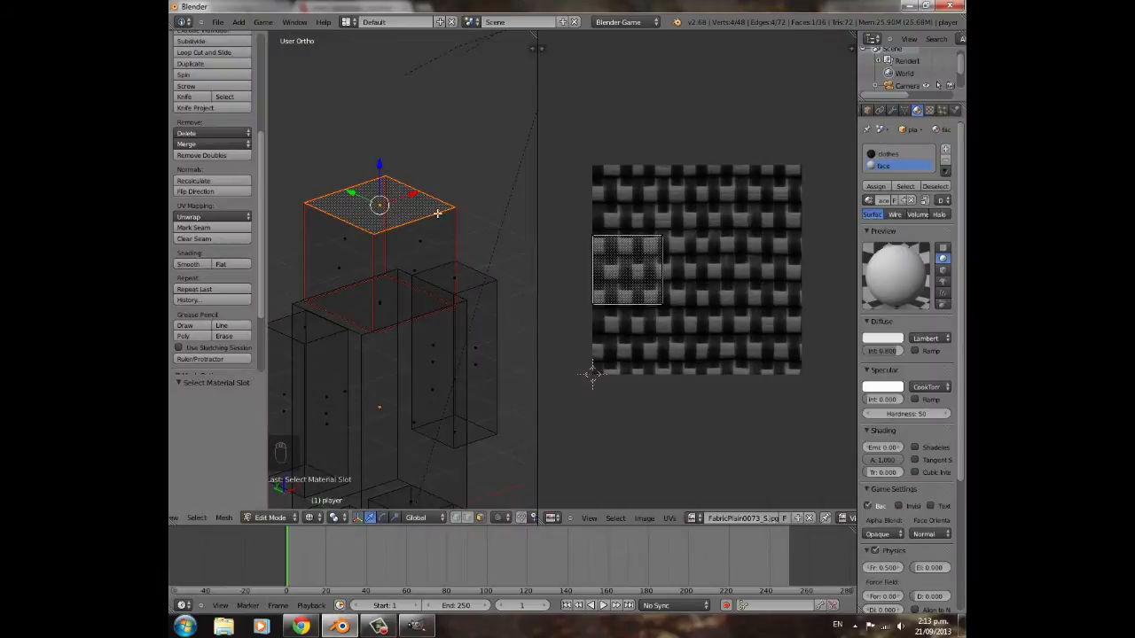
pyautogui.moveTo(437, 213); pyautogui.dragTo(328, 207, button='middle')
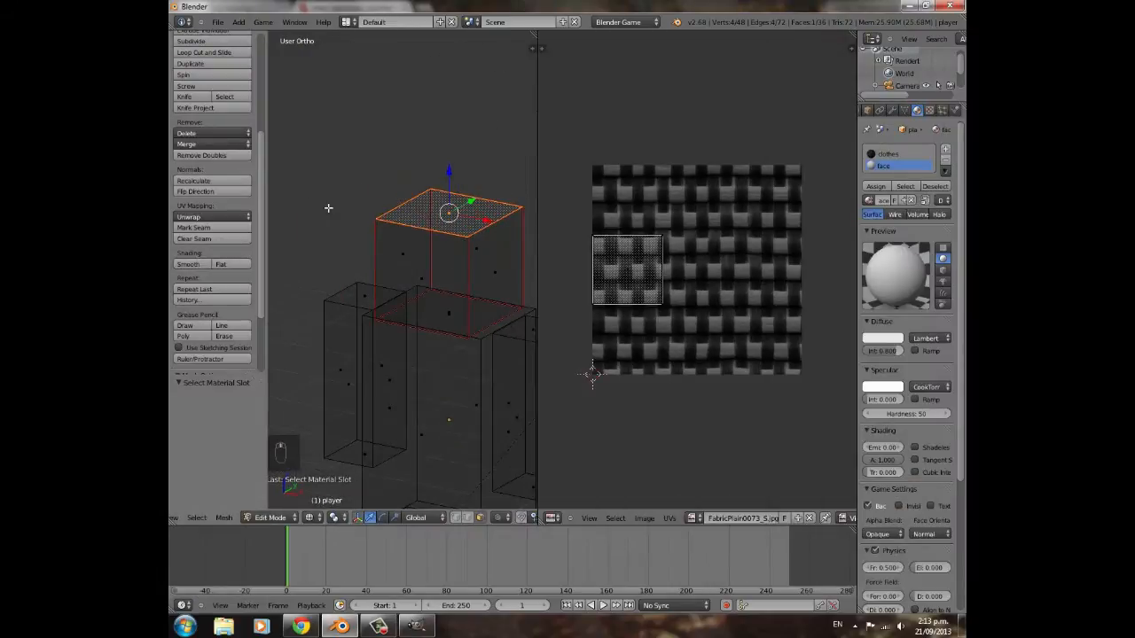
pyautogui.rightClick(418, 267)
pyautogui.moveTo(450, 268); pyautogui.dragTo(340, 263, button='middle')
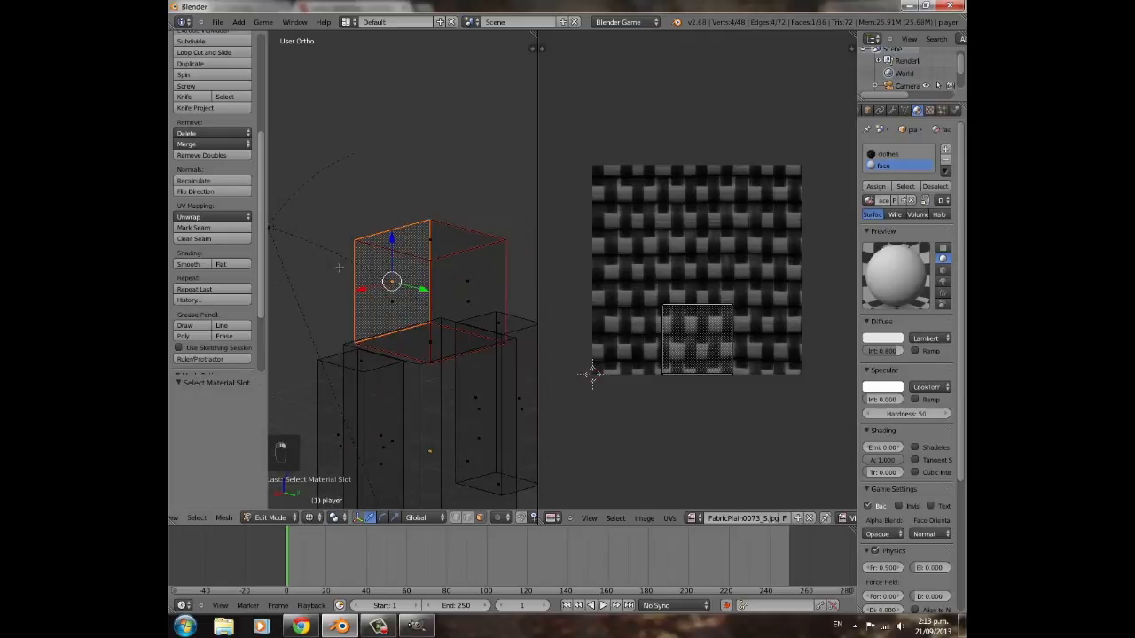
pyautogui.rightClick(467, 301)
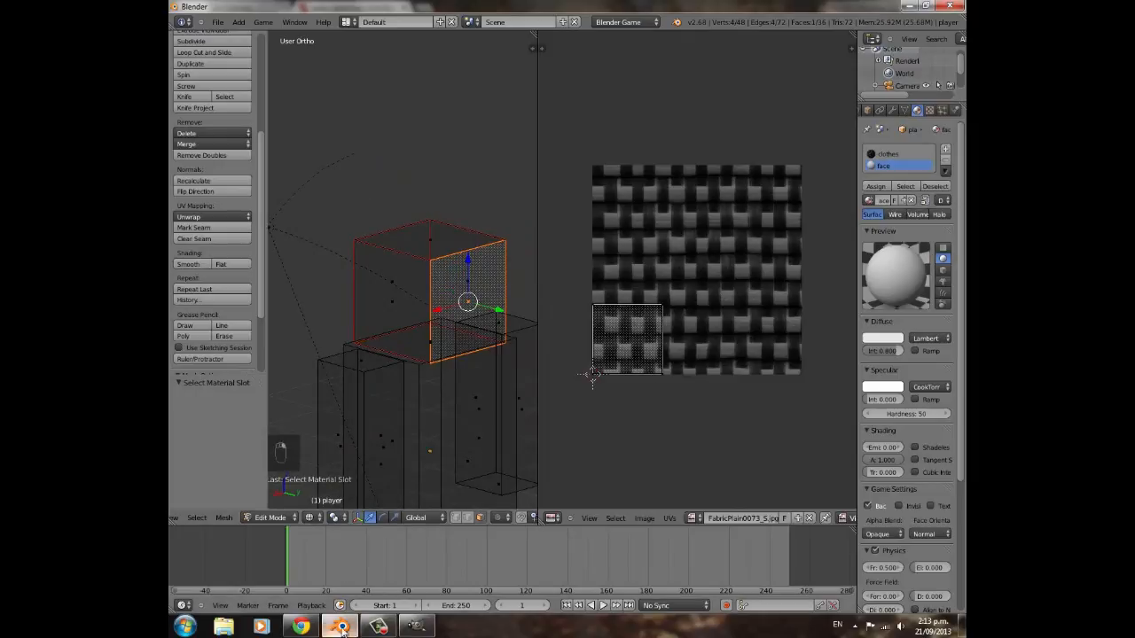
# - Return to GIMP, paint a jagged brown hairline across the layout's bottom-left square and fill the area above it with brown
pyautogui.click(415, 626)
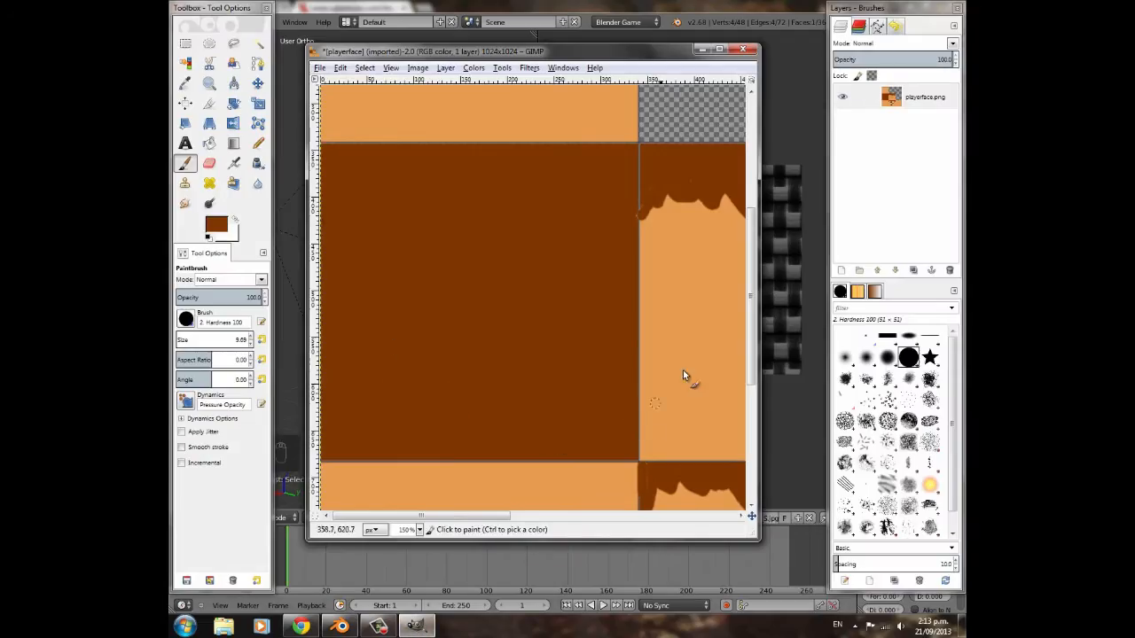
pyautogui.scroll(-5, 746, 306)
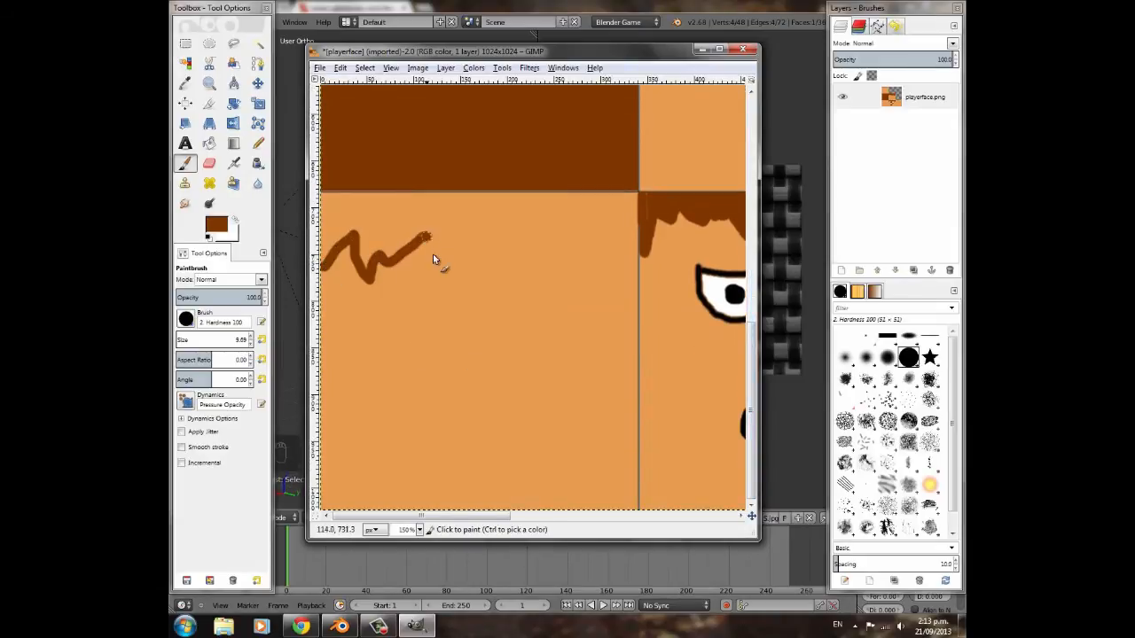
pyautogui.moveTo(623, 266); pyautogui.dragTo(635, 258)
pyautogui.hotkey('shift', 'b')
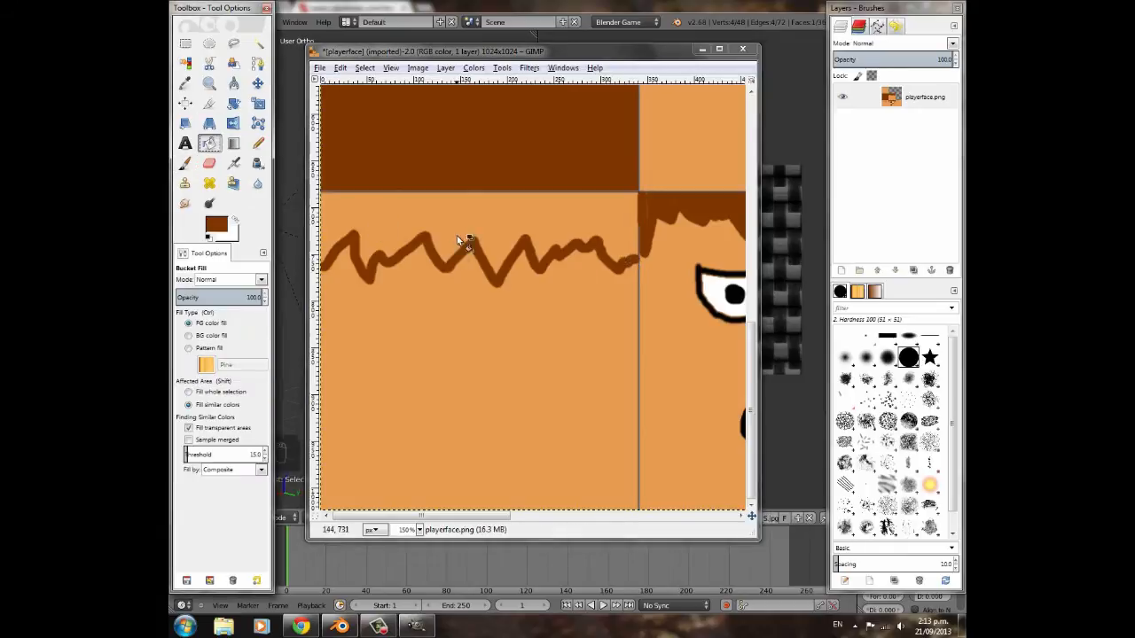
pyautogui.click(449, 243)
# - Brush over the thin gaps left along the bottom-left square's hairline with the same brown
pyautogui.press('p')
pyautogui.moveTo(325, 263)
pyautogui.mouseDown()
pyautogui.moveTo(355, 236)
pyautogui.moveTo(385, 258)
pyautogui.moveTo(430, 258)
pyautogui.mouseUp()
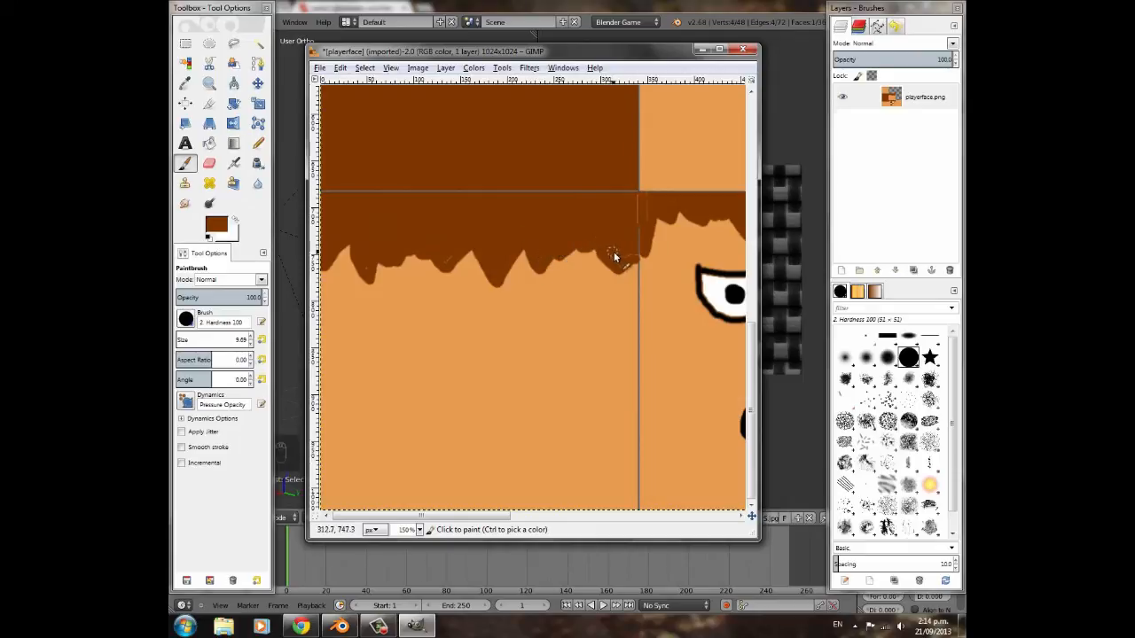
pyautogui.moveTo(625, 255); pyautogui.dragTo(610, 256)
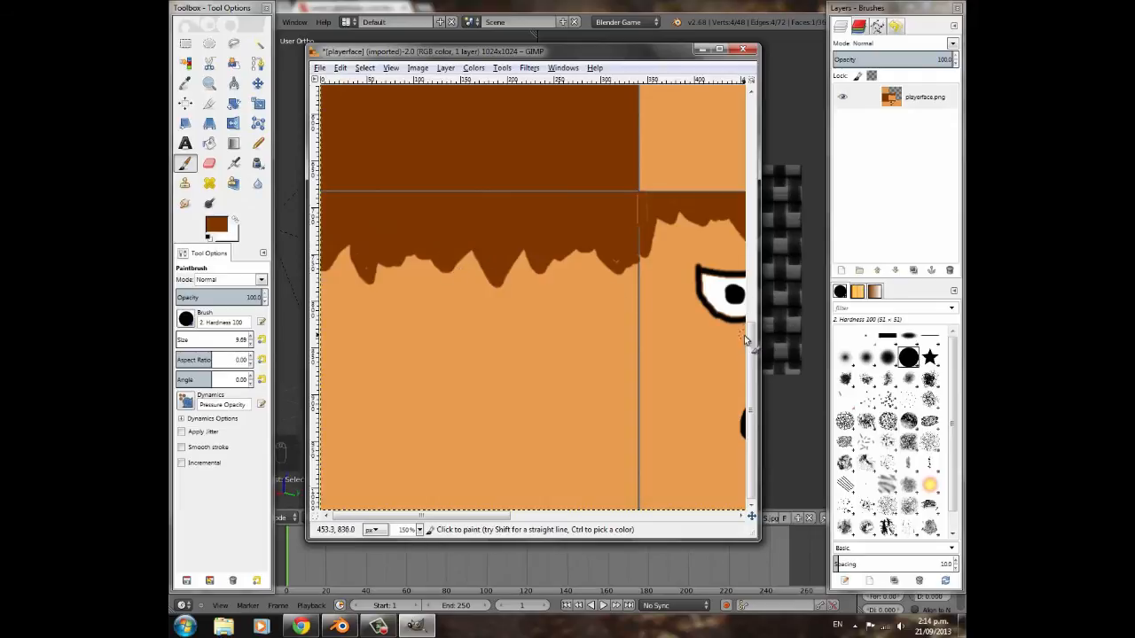
# - Switch to Blender, turn the head around and select another side face to locate its square in the UV layout
pyautogui.moveTo(761, 352); pyautogui.dragTo(789, 408)
pyautogui.click(789, 407)
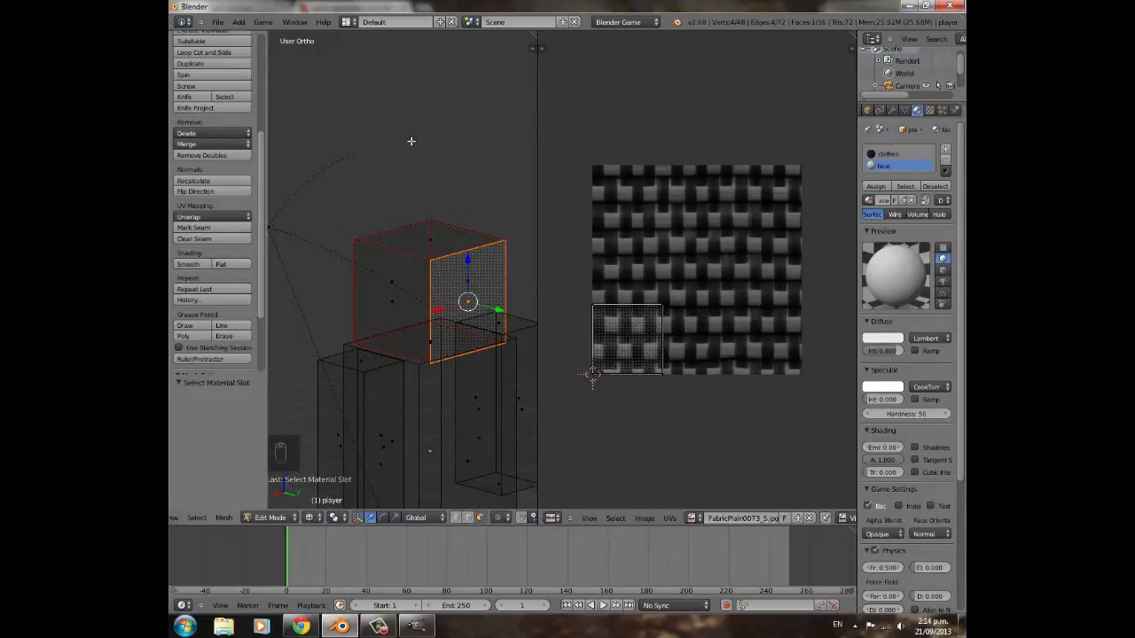
pyautogui.moveTo(495, 320); pyautogui.dragTo(316, 329, button='middle')
pyautogui.rightClick(358, 295)
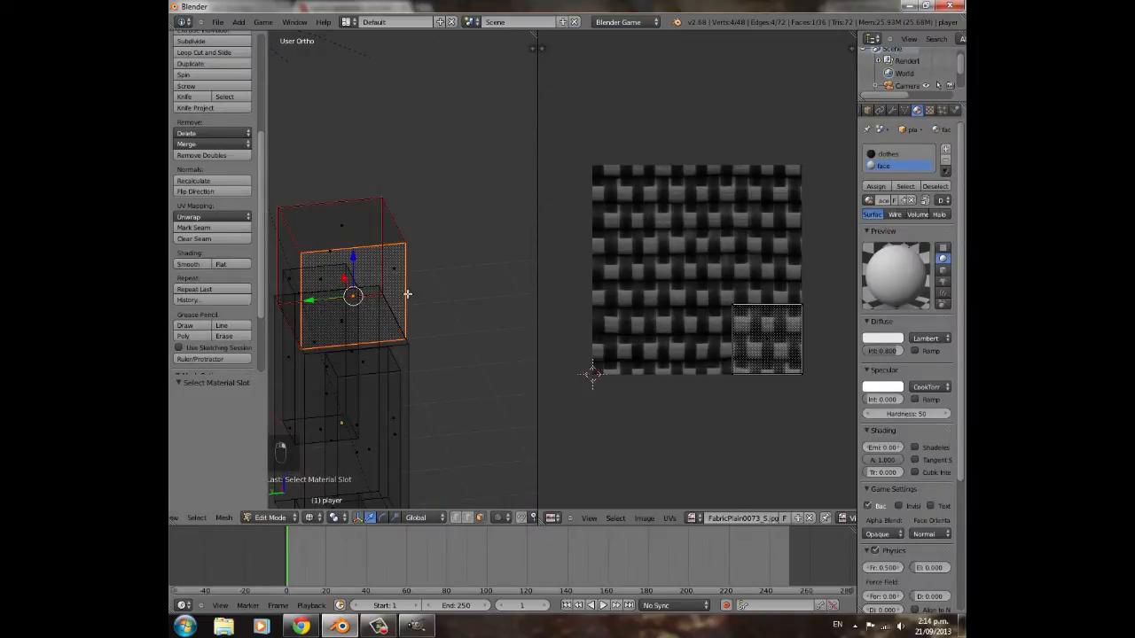
# - Return to GIMP, paint a jagged brown hairline across the layout's bottom-right square and fill the area above it with brown
pyautogui.hotkey('alt', 'Tab')
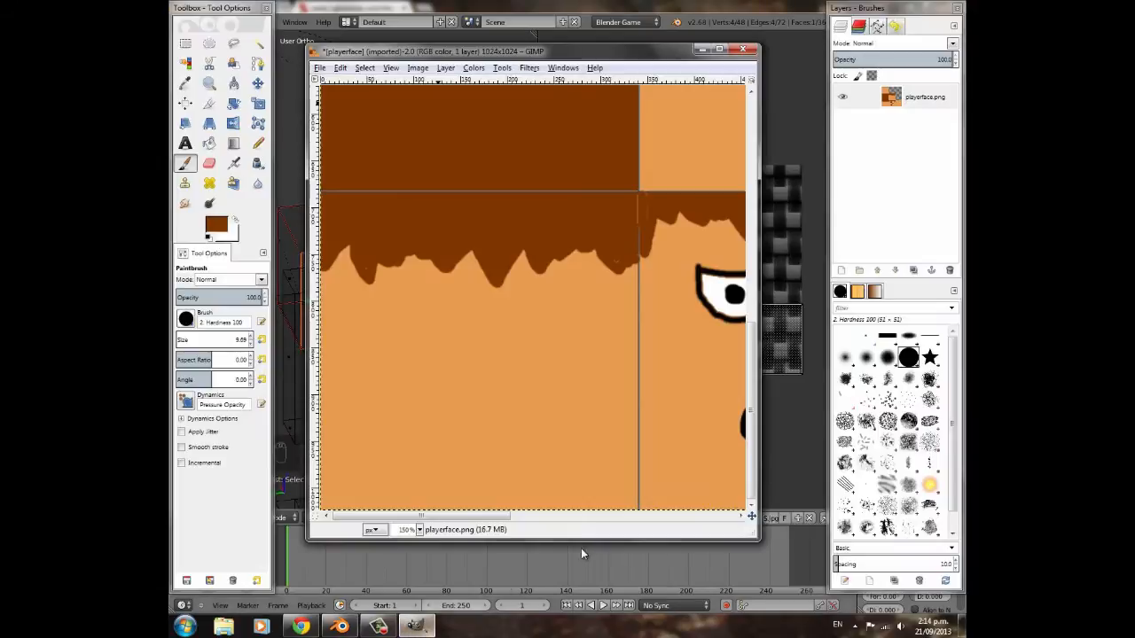
pyautogui.moveTo(455, 516); pyautogui.dragTo(718, 533)
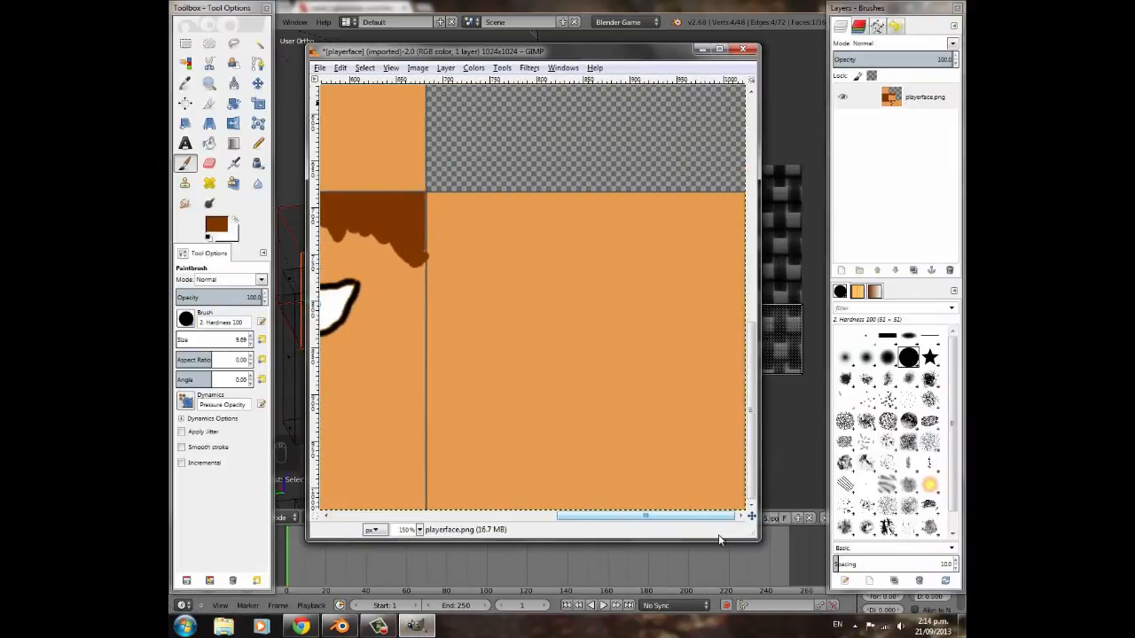
pyautogui.moveTo(524, 271)
pyautogui.mouseDown()
pyautogui.moveTo(621, 266)
pyautogui.moveTo(750, 291)
pyautogui.mouseUp()
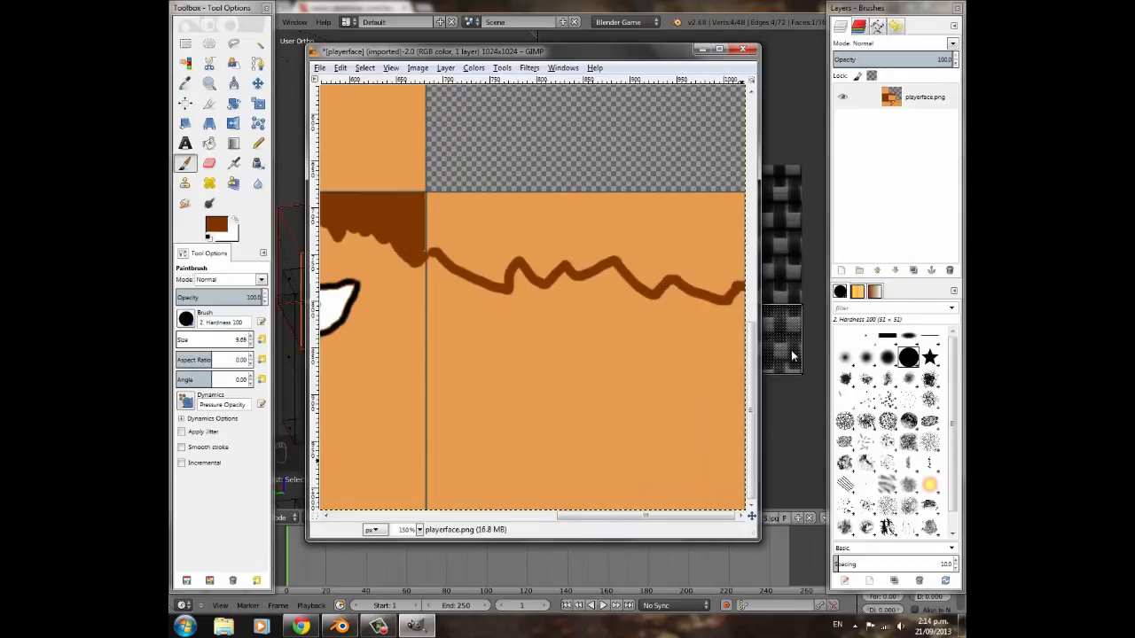
pyautogui.click(210, 143)
pyautogui.click(537, 223)
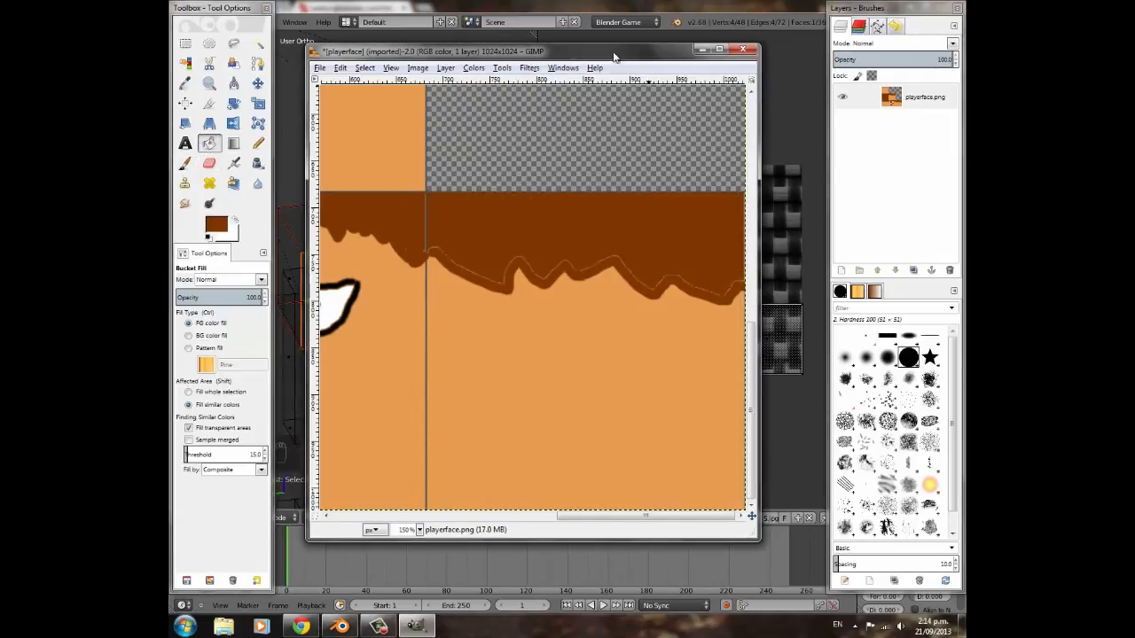
# - Brush over the thin gaps left along the bottom-right square's hairline with the same brown
pyautogui.moveTo(614, 52); pyautogui.dragTo(612, 72)
pyautogui.click(640, 5)
pyautogui.click(416, 627)
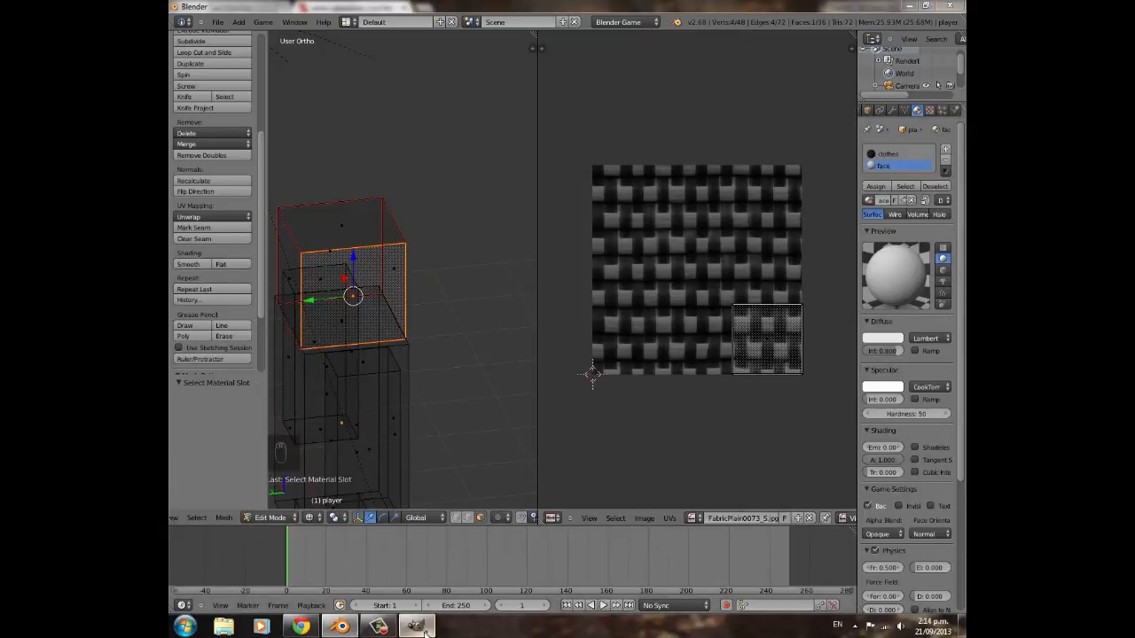
pyautogui.click(184, 164)
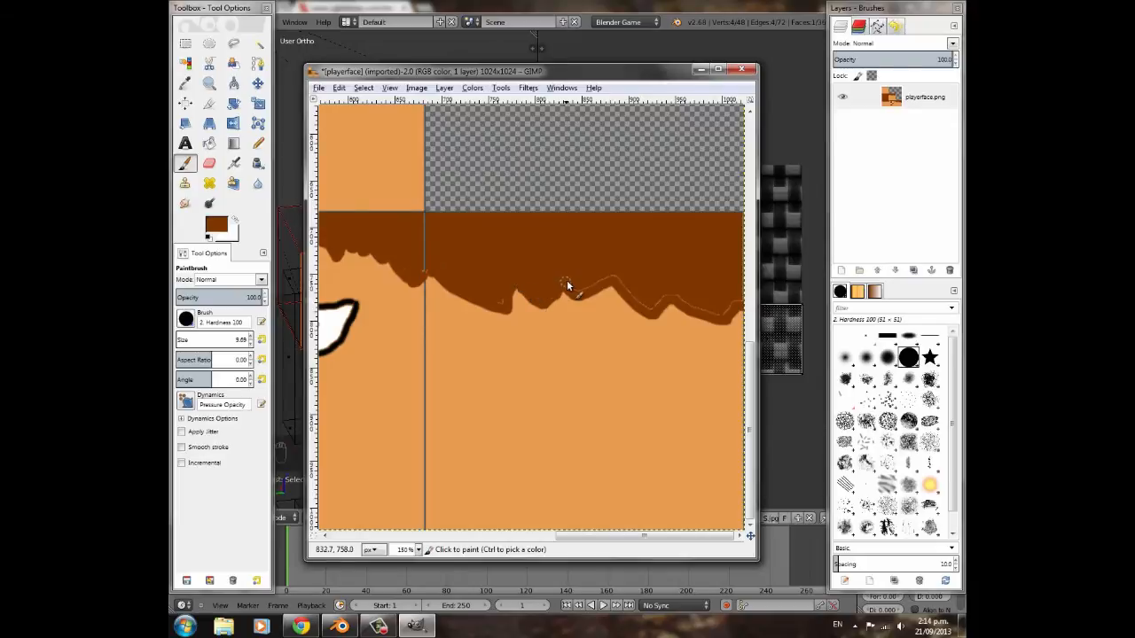
pyautogui.moveTo(610, 283)
pyautogui.mouseDown()
pyautogui.moveTo(660, 307)
pyautogui.moveTo(740, 302)
pyautogui.mouseUp()
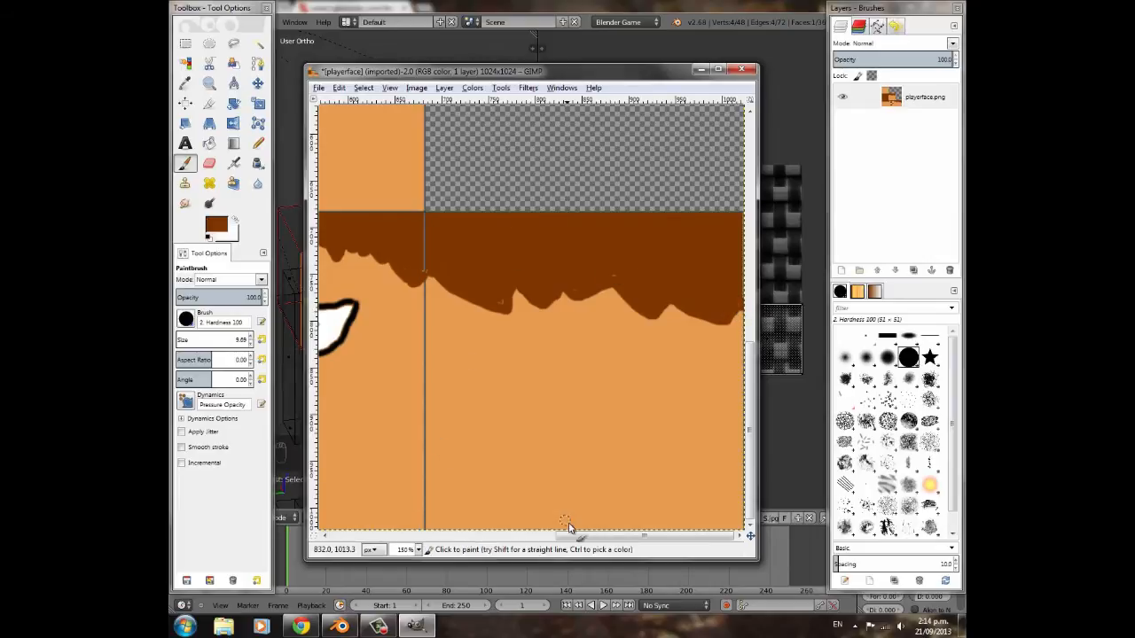
# - Bring the layout's top-left square into view, switch to Blender and select the head's underside face to locate its UV square
pyautogui.moveTo(572, 535); pyautogui.dragTo(451, 534)
pyautogui.moveTo(754, 403); pyautogui.dragTo(764, 182)
pyautogui.moveTo(520, 536); pyautogui.dragTo(417, 536)
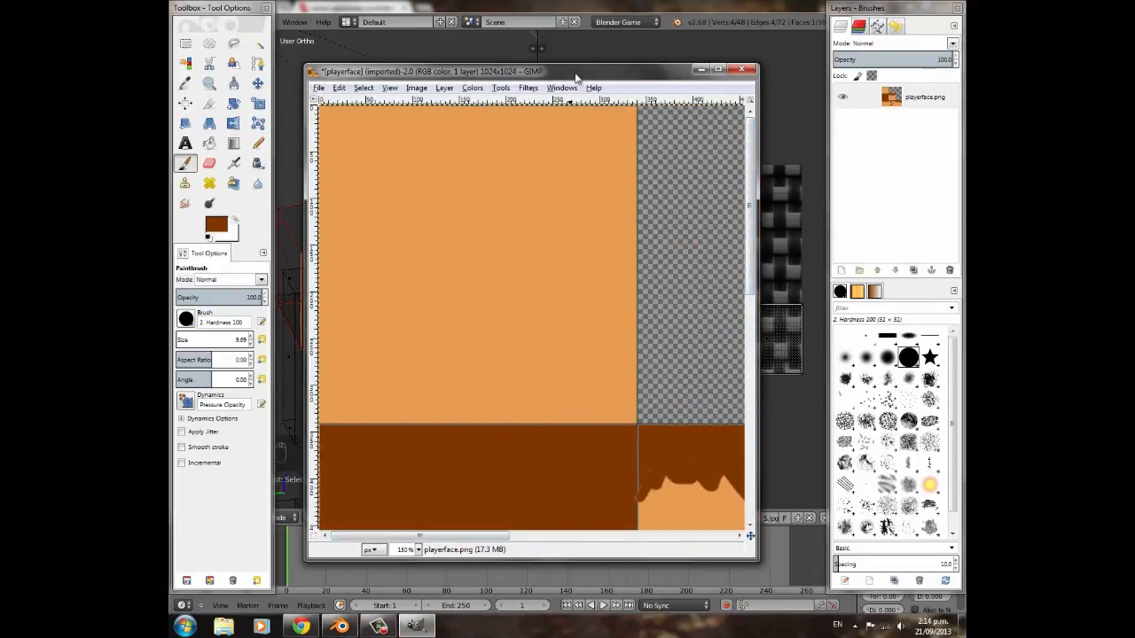
pyautogui.moveTo(585, 77); pyautogui.dragTo(638, 333)
pyautogui.rightClick(344, 314)
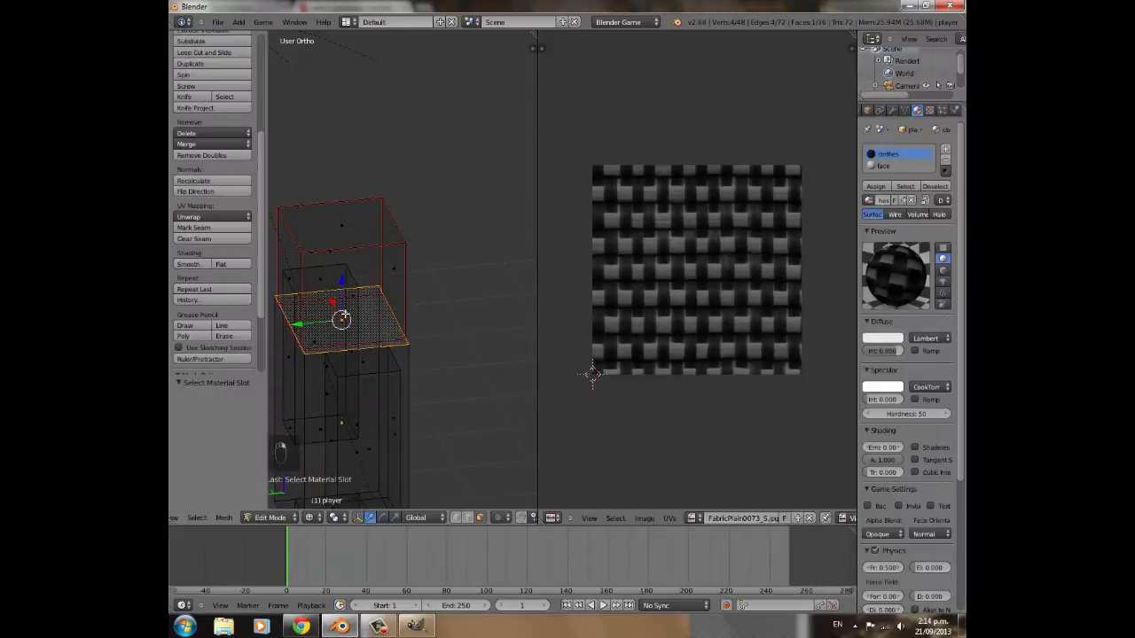
pyautogui.moveTo(340, 320); pyautogui.dragTo(395, 318, button='middle')
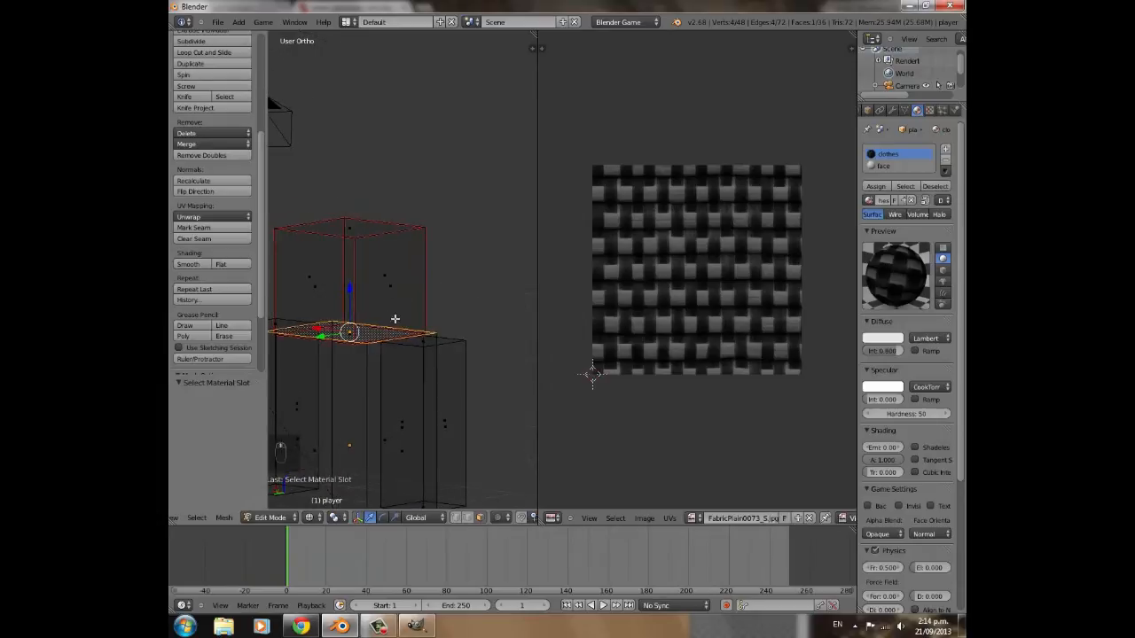
pyautogui.rightClick(363, 334)
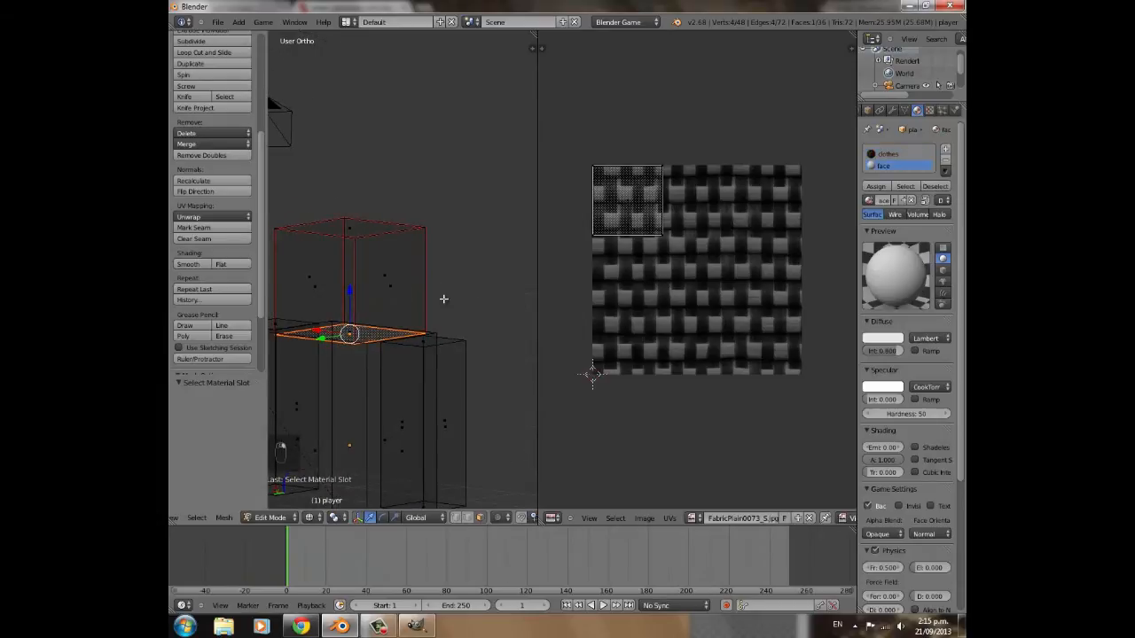
pyautogui.moveTo(444, 298); pyautogui.dragTo(446, 186, button='middle')
pyautogui.moveTo(419, 342); pyautogui.dragTo(453, 319, button='middle')
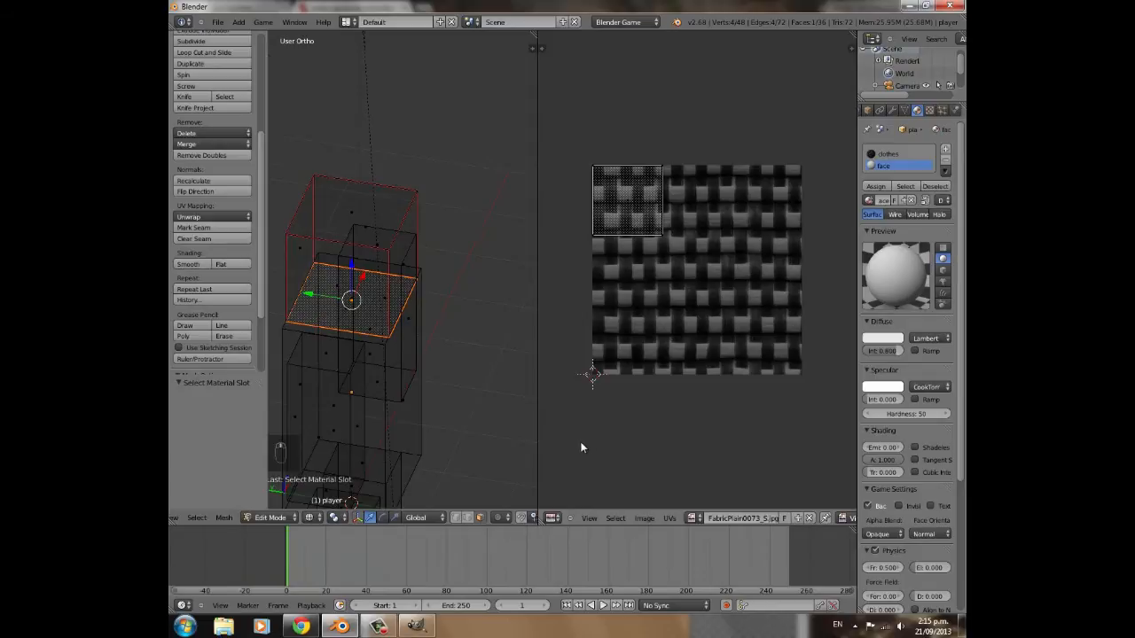
pyautogui.moveTo(411, 322); pyautogui.dragTo(373, 266, button='middle')
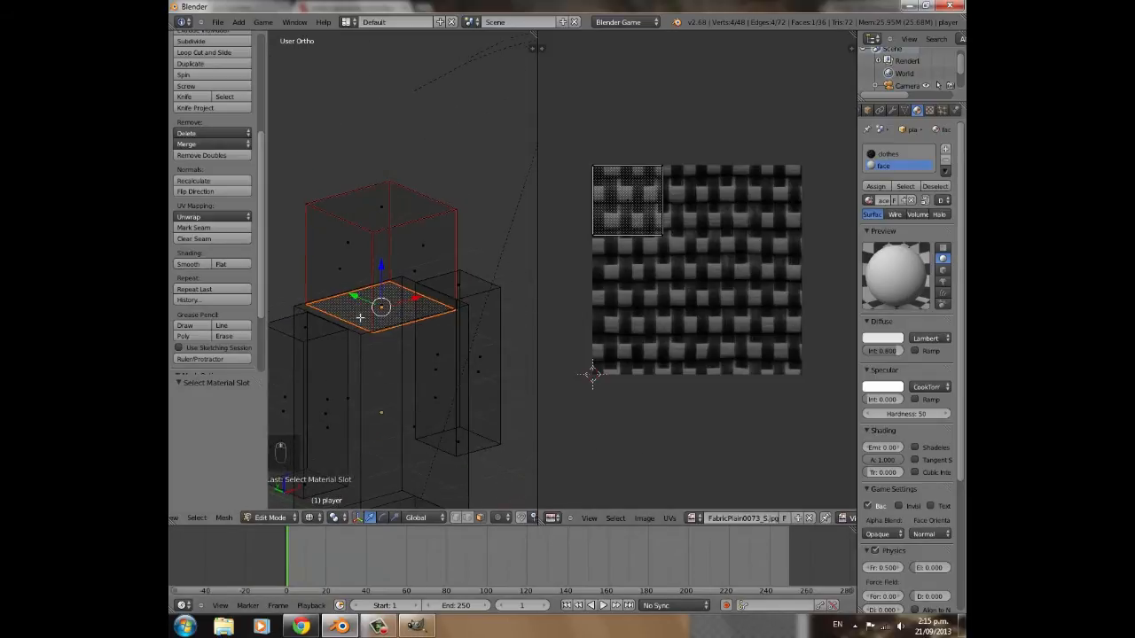
# - Return to GIMP and overwrite playerface.png with the painted texture
pyautogui.click(414, 626)
pyautogui.click(324, 66)
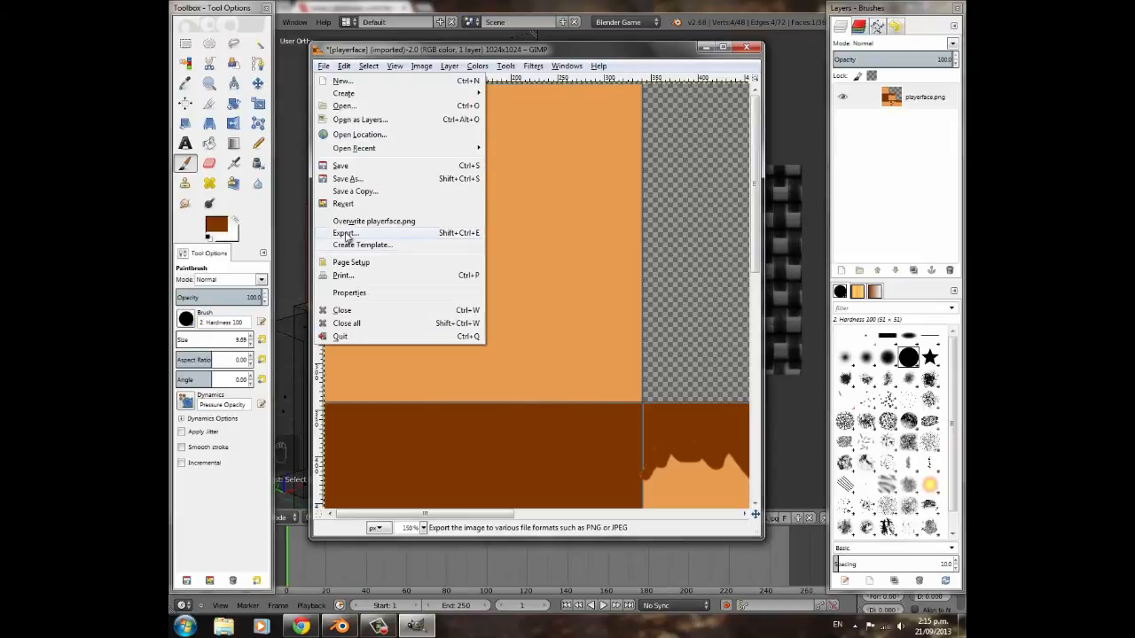
pyautogui.click(363, 221)
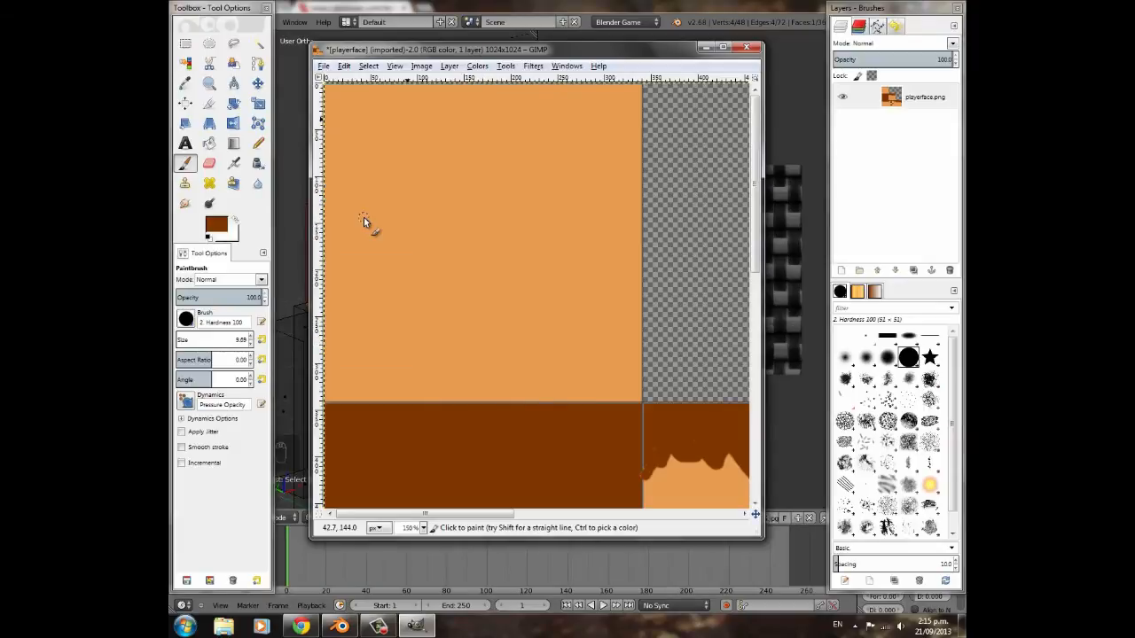
# - Switch to Blender and load playerface.png from the splitscreen folder as the face material's texture image
pyautogui.click(705, 47)
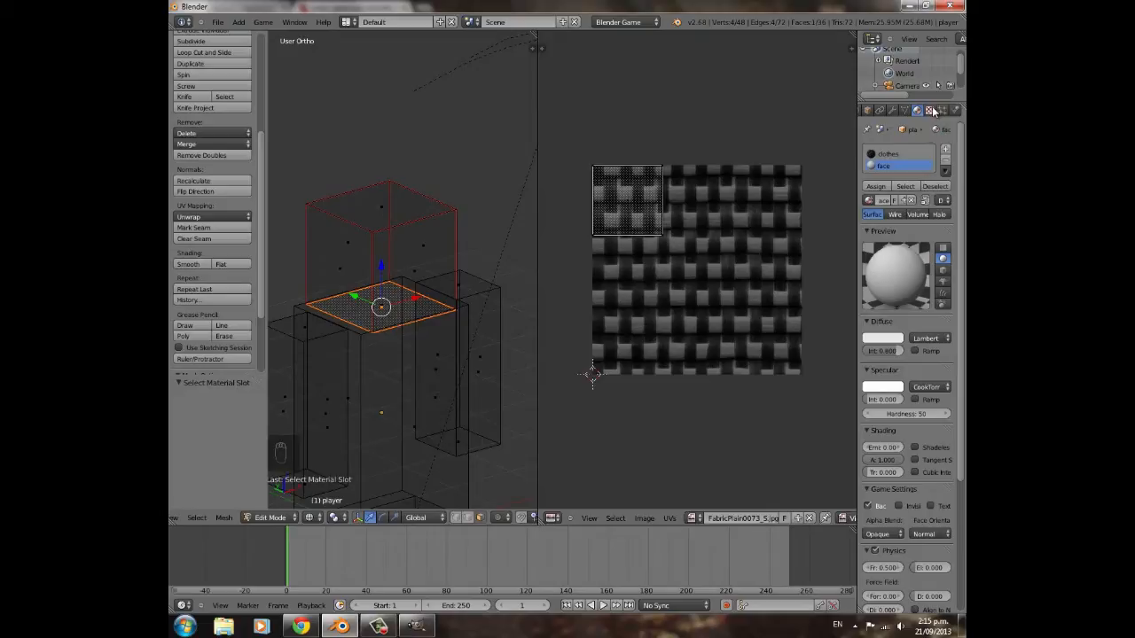
pyautogui.click(929, 110)
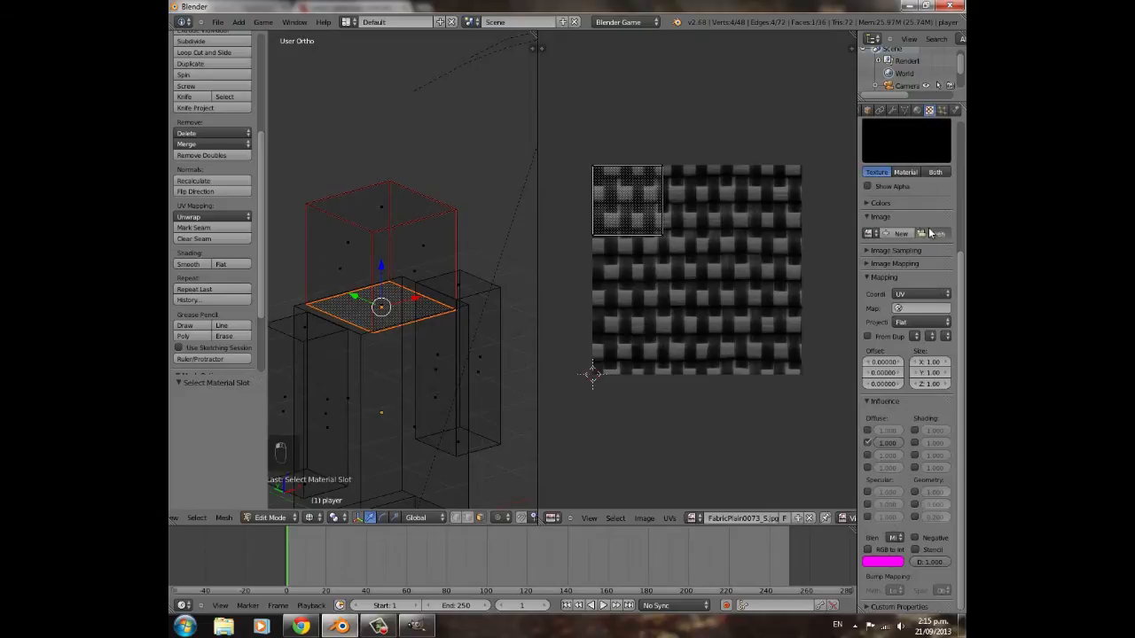
pyautogui.click(931, 232)
pyautogui.click(929, 71)
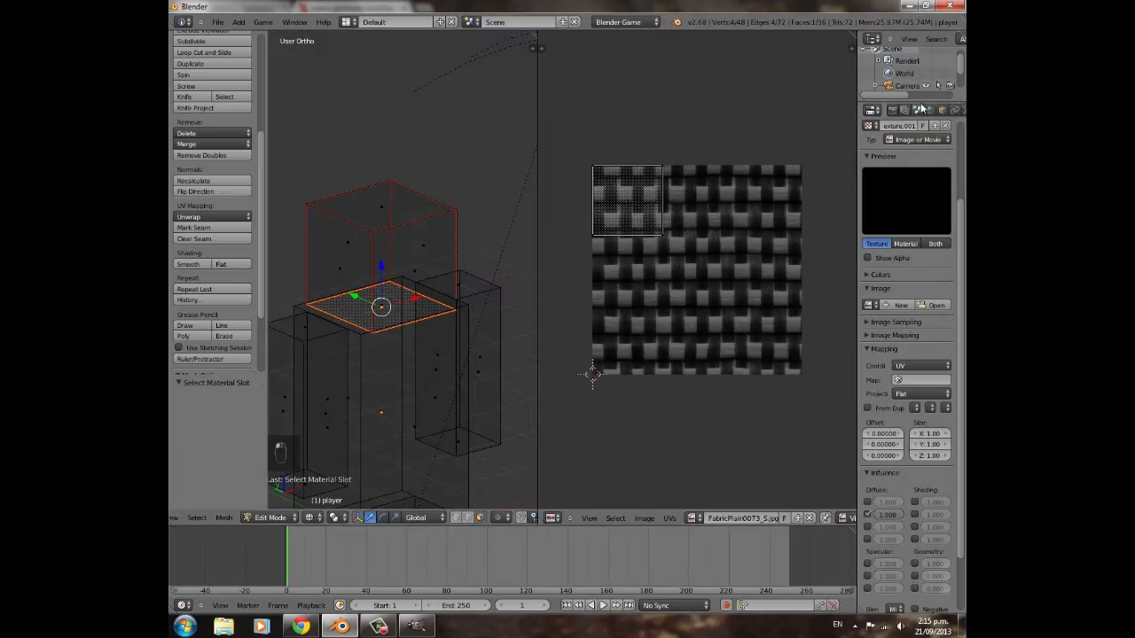
pyautogui.click(919, 109)
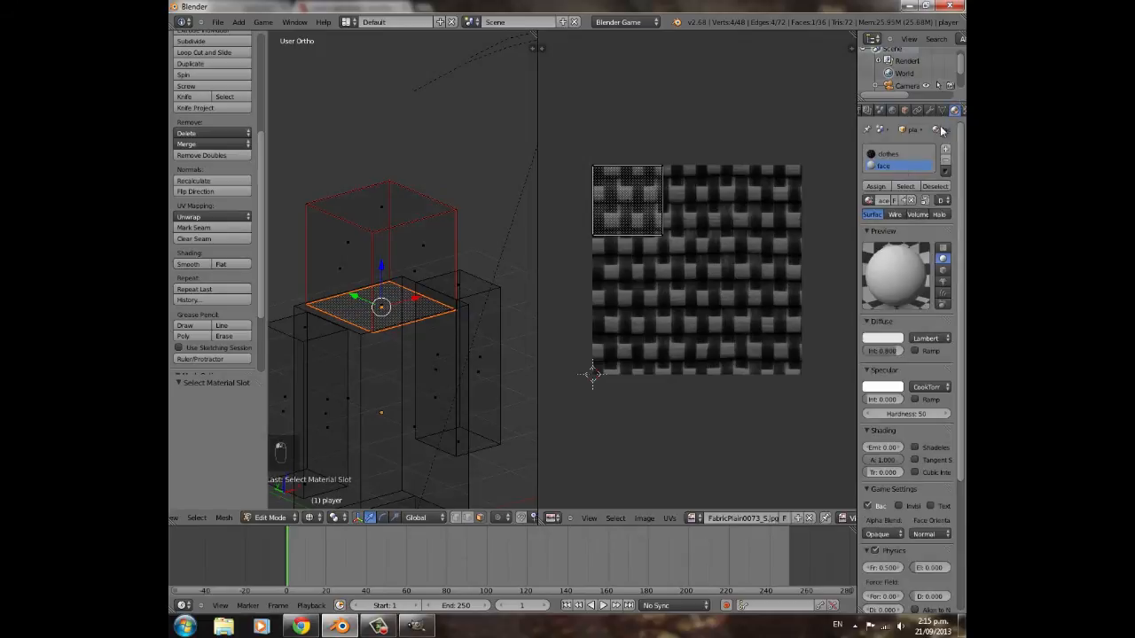
pyautogui.click(962, 111)
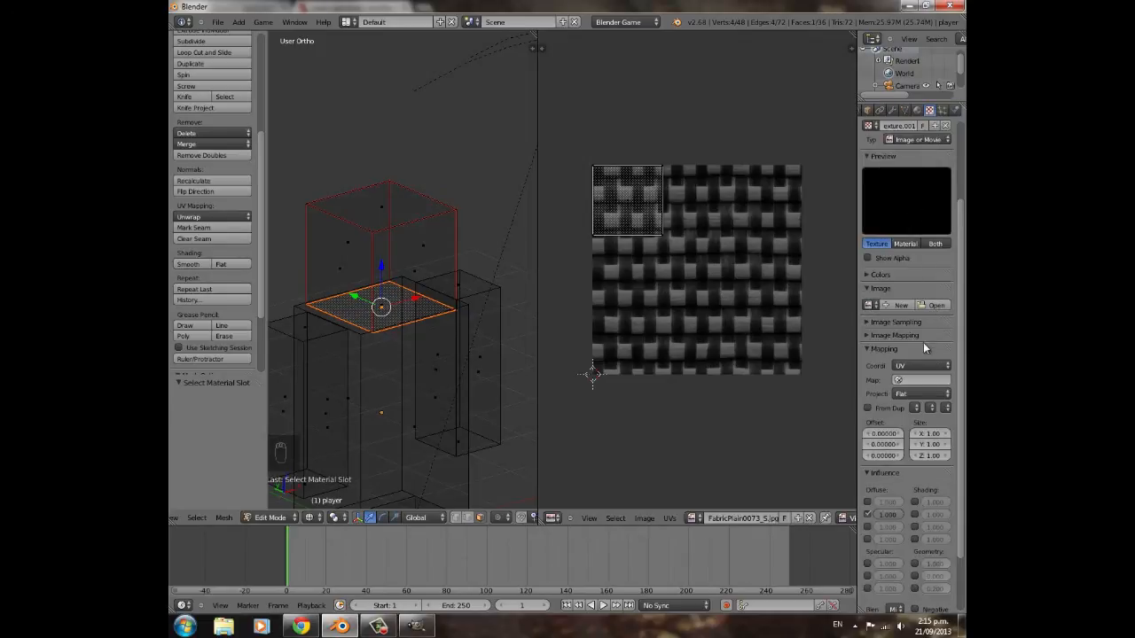
pyautogui.click(933, 305)
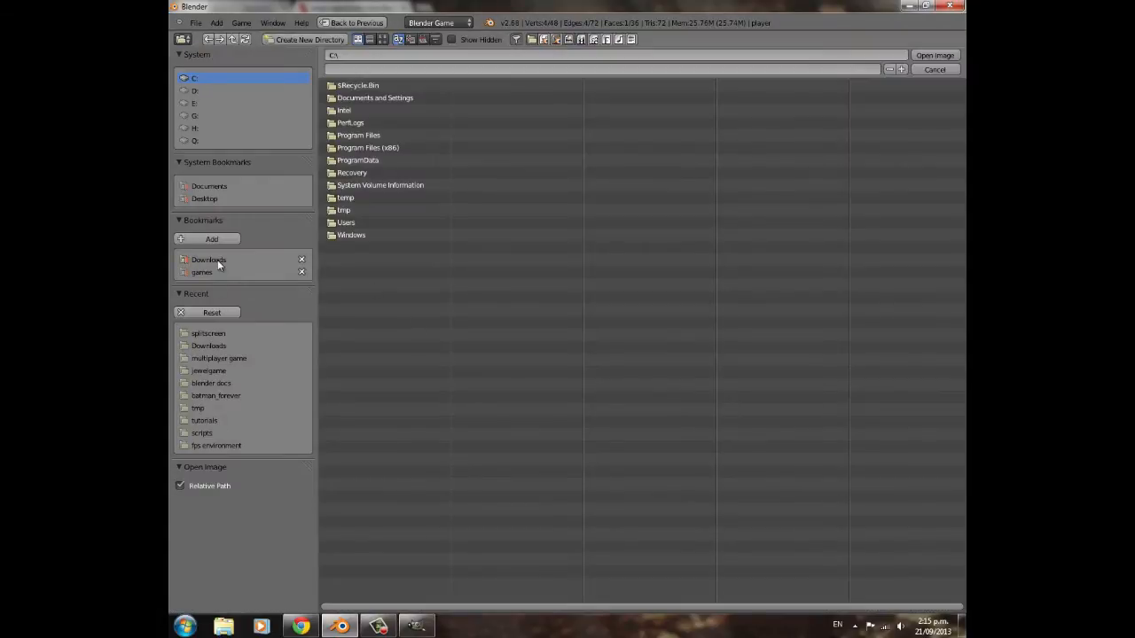
pyautogui.click(212, 333)
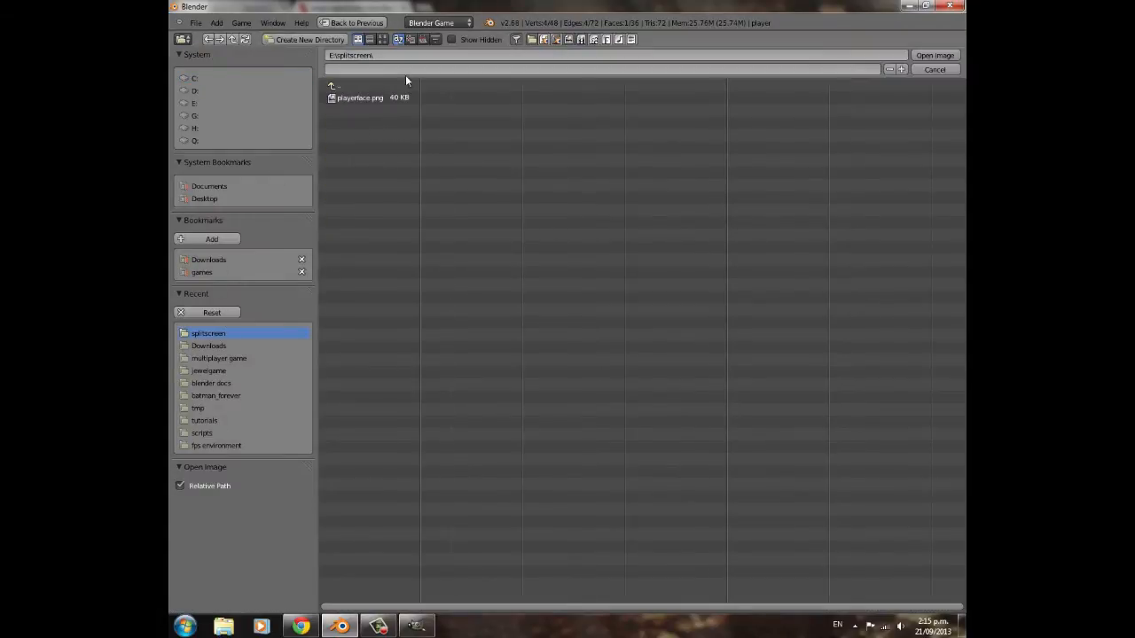
pyautogui.click(360, 98)
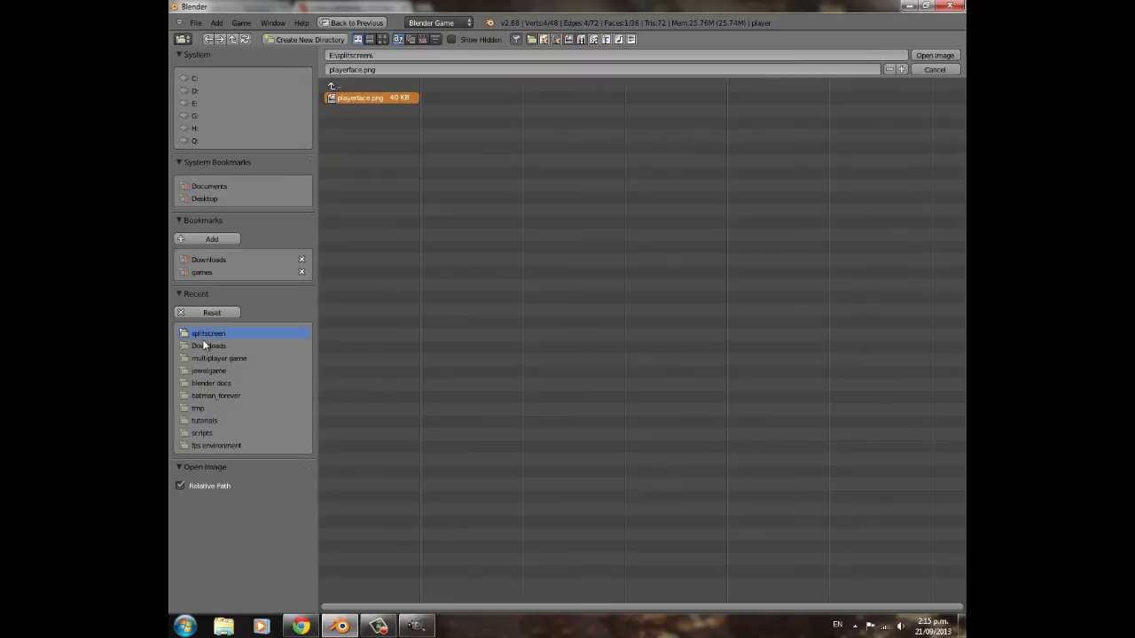
pyautogui.click(935, 55)
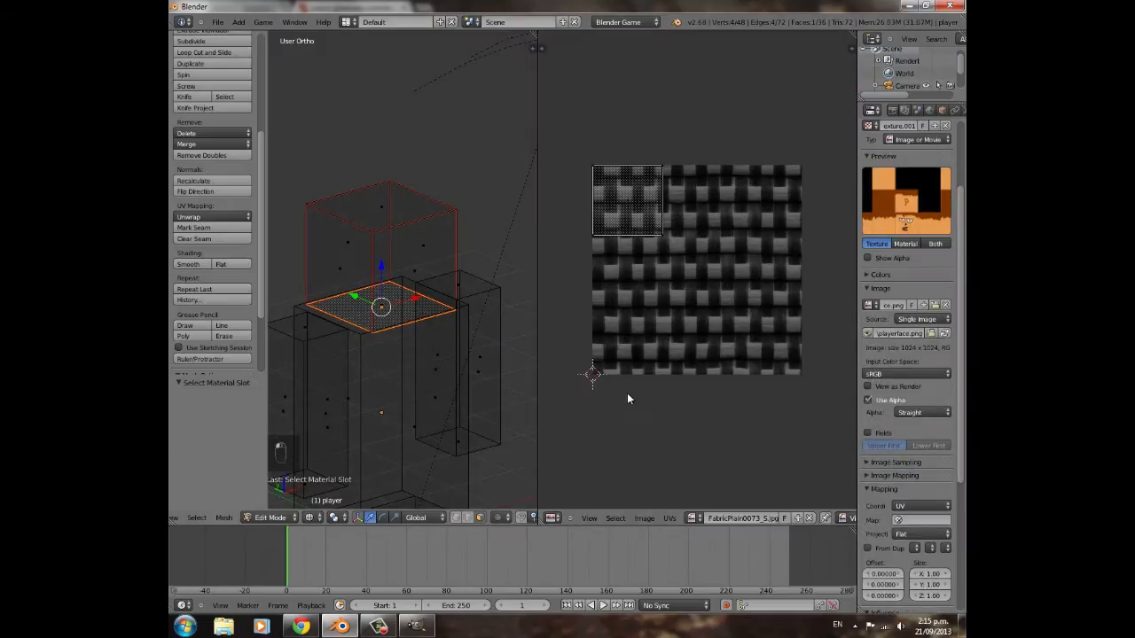
# - Deselect all faces, set the viewport shading to Texture and examine the painted head
pyautogui.moveTo(421, 358); pyautogui.dragTo(412, 385, button='middle')
pyautogui.scroll(-3, 411, 385)
pyautogui.scroll(4, 443, 386)
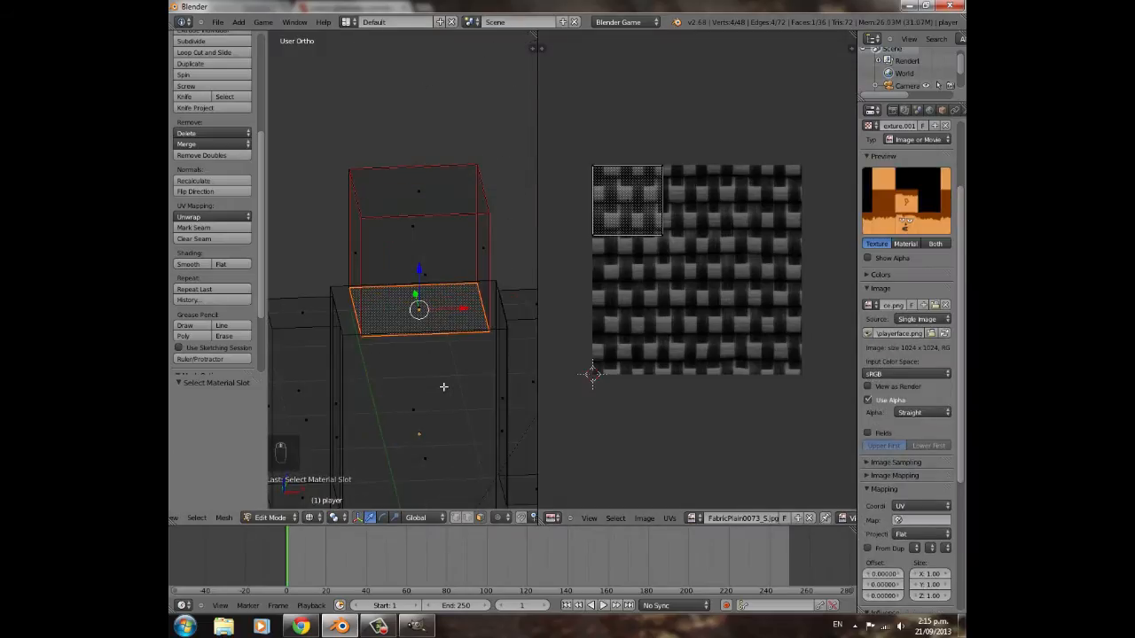
pyautogui.press('a')
pyautogui.click(312, 518)
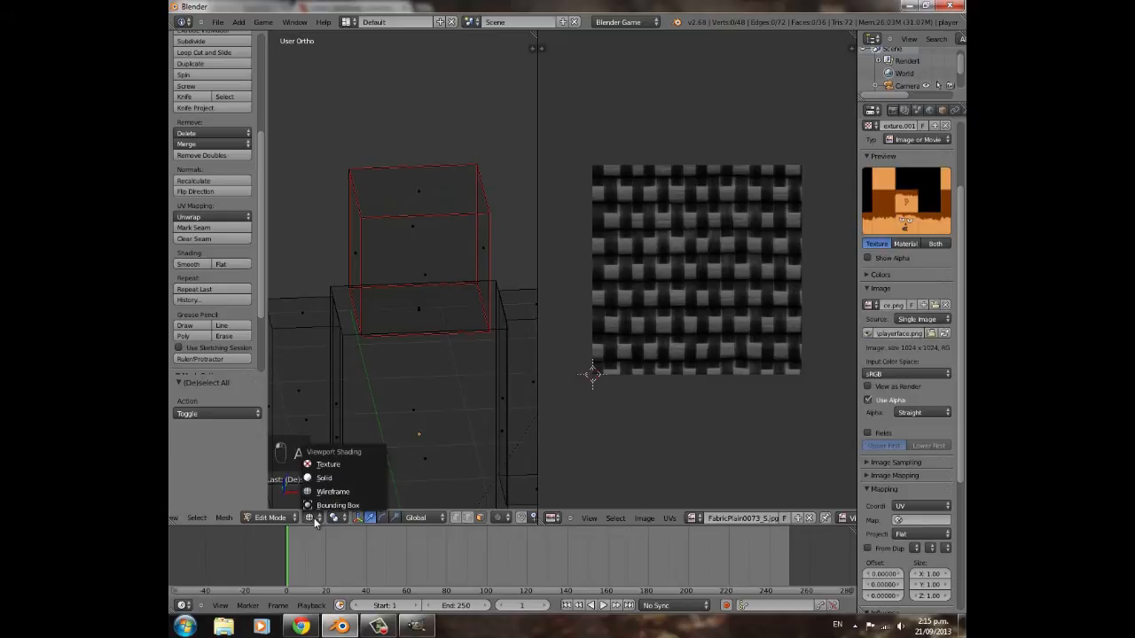
pyautogui.click(328, 466)
pyautogui.moveTo(421, 309); pyautogui.dragTo(578, 336, button='middle')
pyautogui.scroll(3, 578, 335)
pyautogui.moveTo(452, 331); pyautogui.dragTo(445, 254, button='middle')
pyautogui.scroll(4, 438, 297)
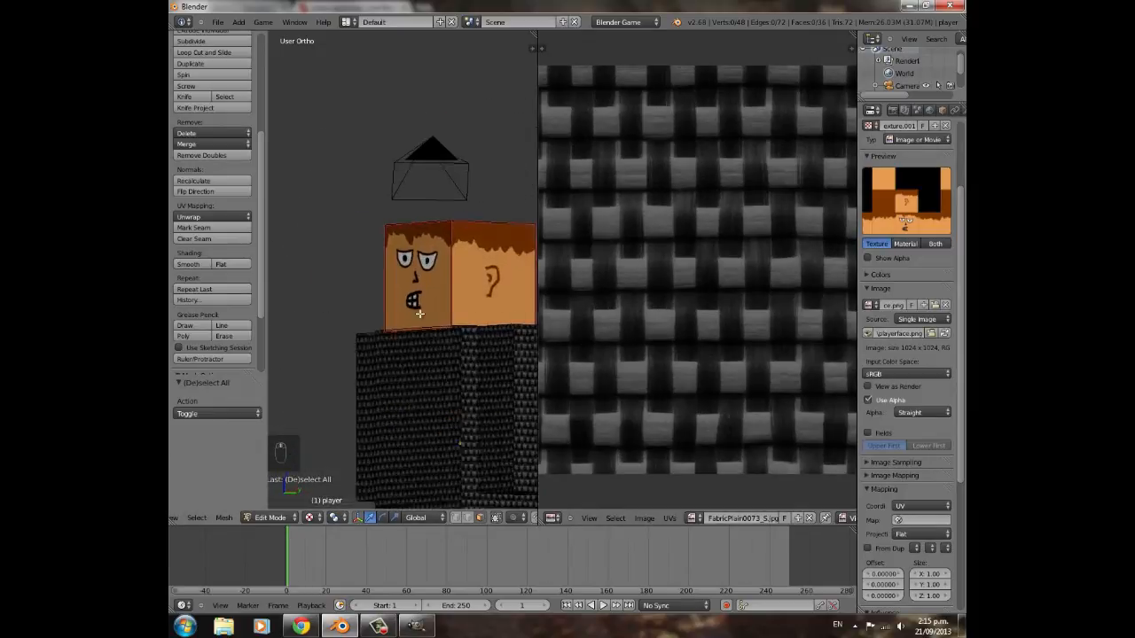
# - Select the head's two side faces in turn to locate the earless side's square in the UV layout
pyautogui.rightClick(512, 280)
pyautogui.scroll(-4, 335, 359)
pyautogui.moveTo(334, 359); pyautogui.dragTo(477, 360, button='middle')
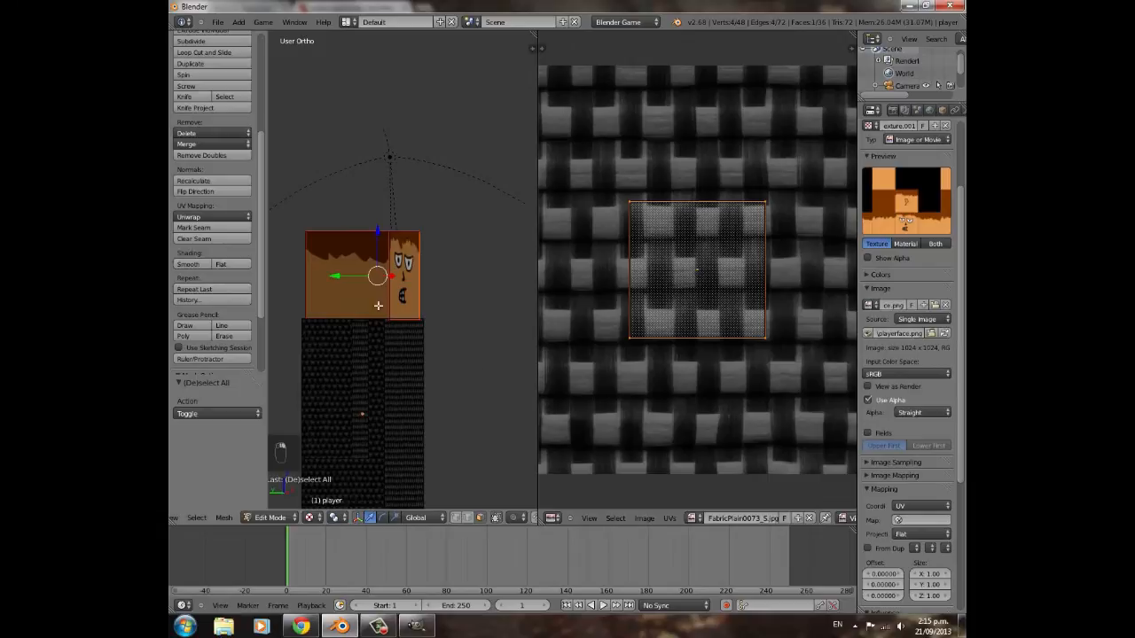
pyautogui.rightClick(356, 278)
pyautogui.scroll(-4, 779, 435)
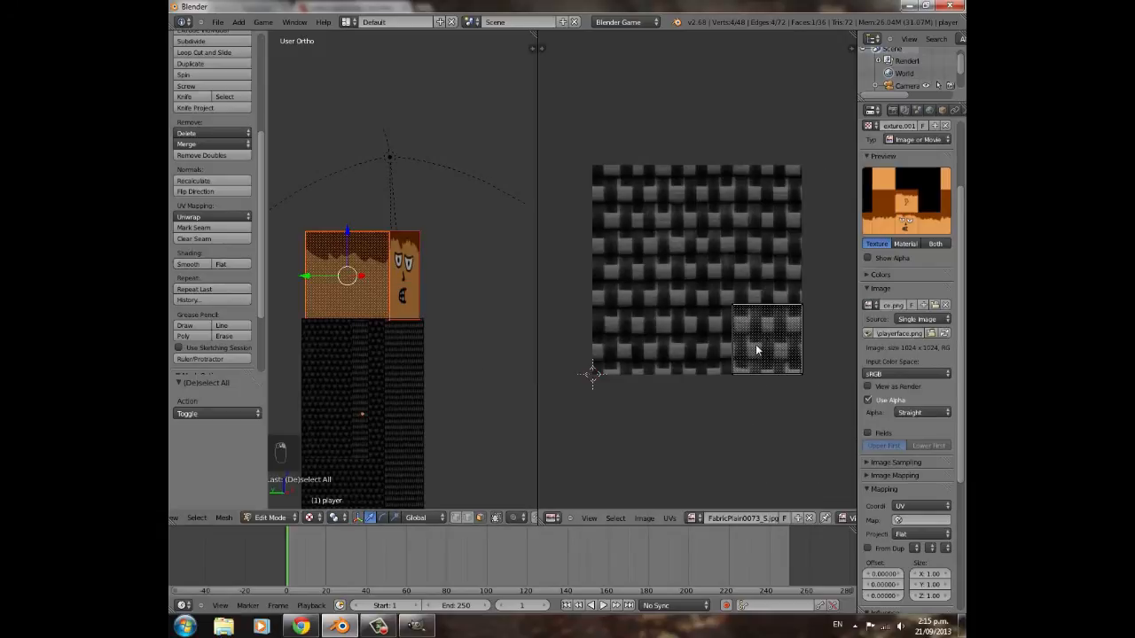
# - Return to GIMP, paint a brown ear below the bottom-right square's hairline and overwrite playerface.png
pyautogui.click(415, 626)
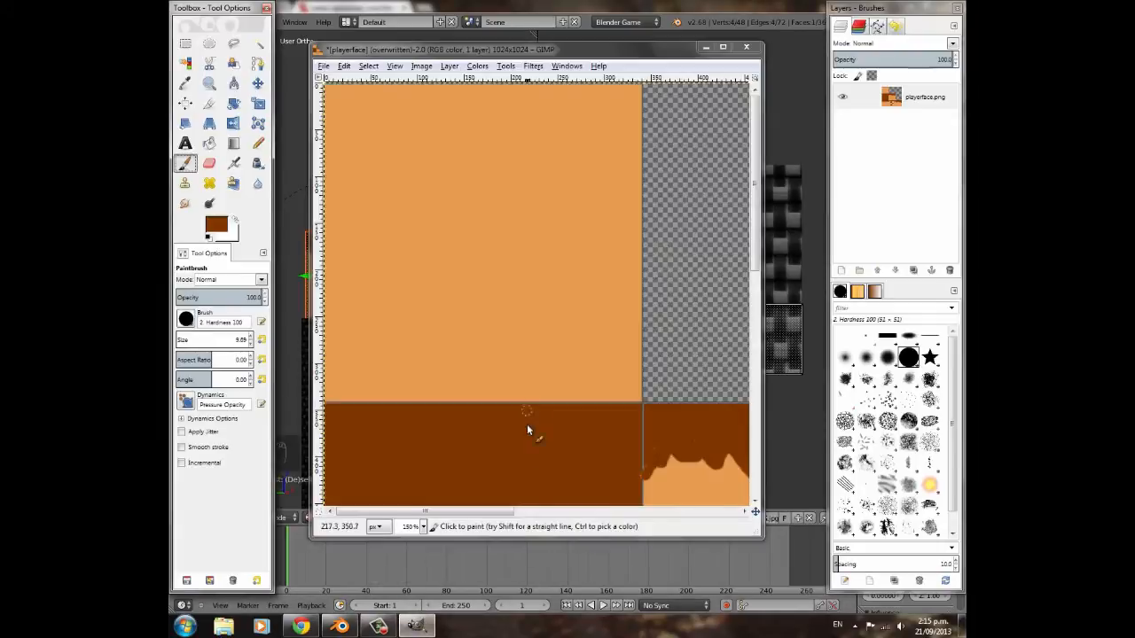
pyautogui.moveTo(501, 512); pyautogui.dragTo(658, 514)
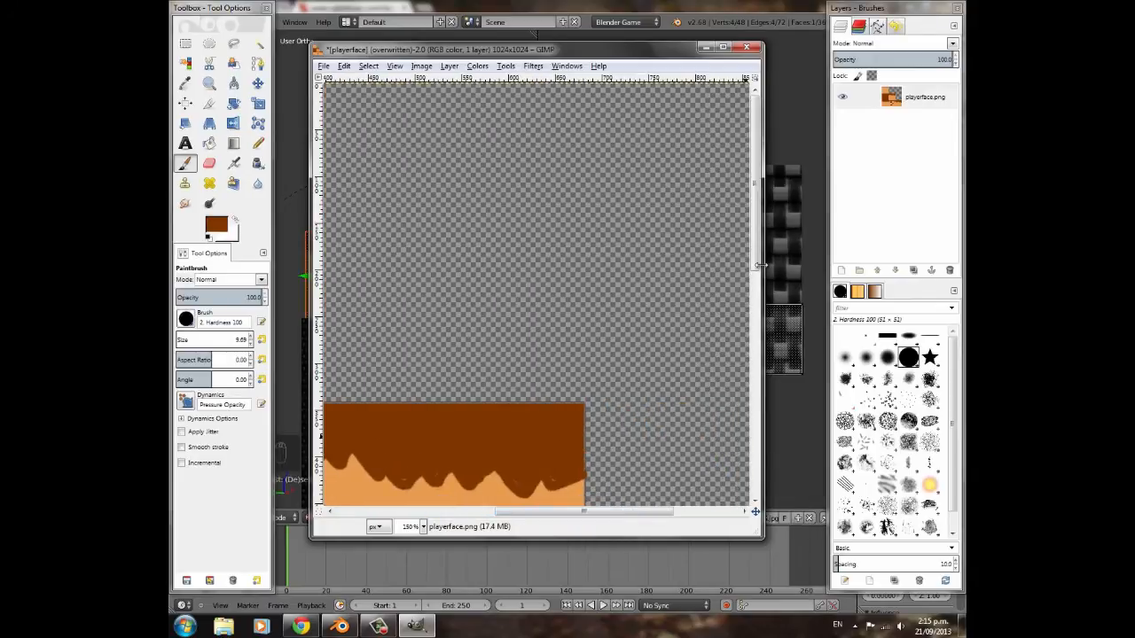
pyautogui.moveTo(757, 271); pyautogui.dragTo(757, 416)
pyautogui.moveTo(621, 514); pyautogui.dragTo(689, 514)
pyautogui.moveTo(562, 347); pyautogui.dragTo(607, 346)
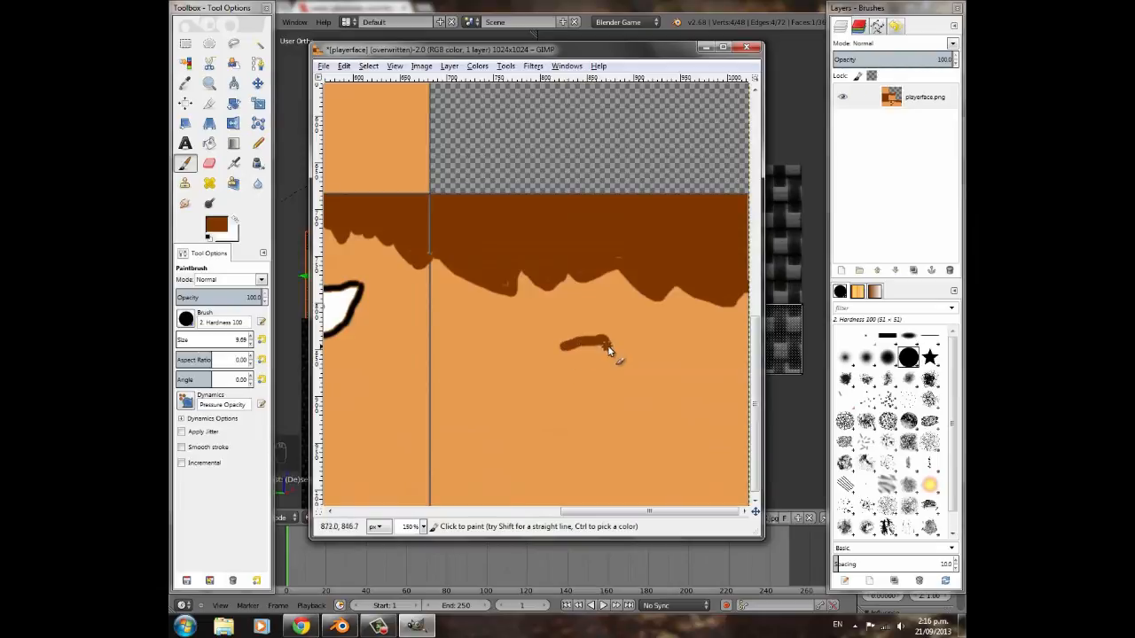
pyautogui.moveTo(569, 377)
pyautogui.mouseDown()
pyautogui.moveTo(580, 379)
pyautogui.moveTo(568, 410)
pyautogui.mouseUp()
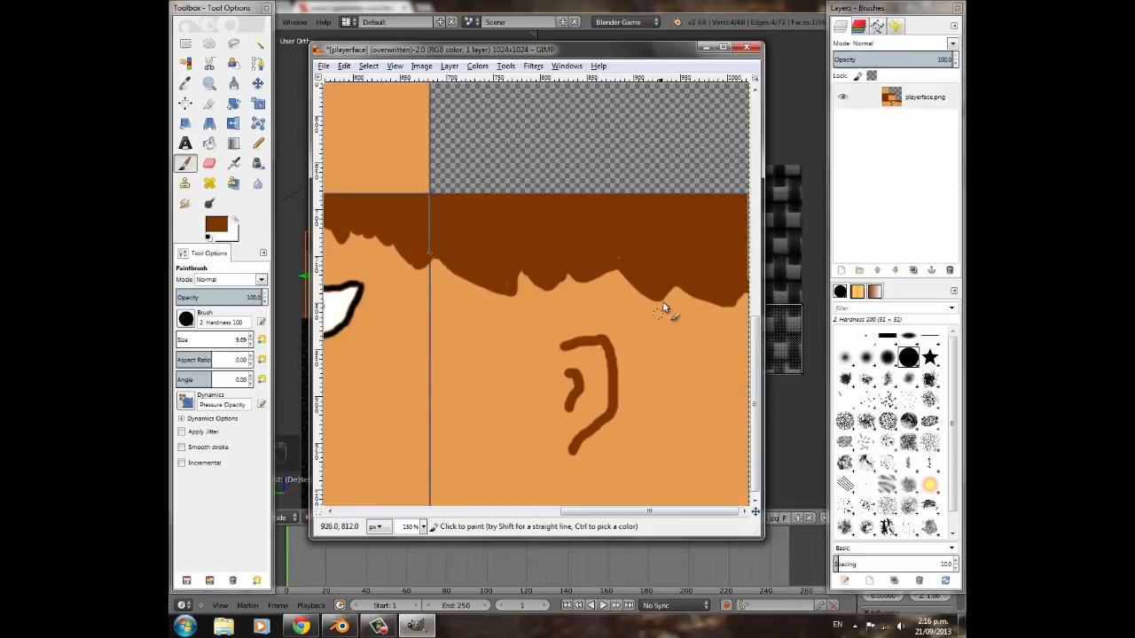
pyautogui.click(324, 65)
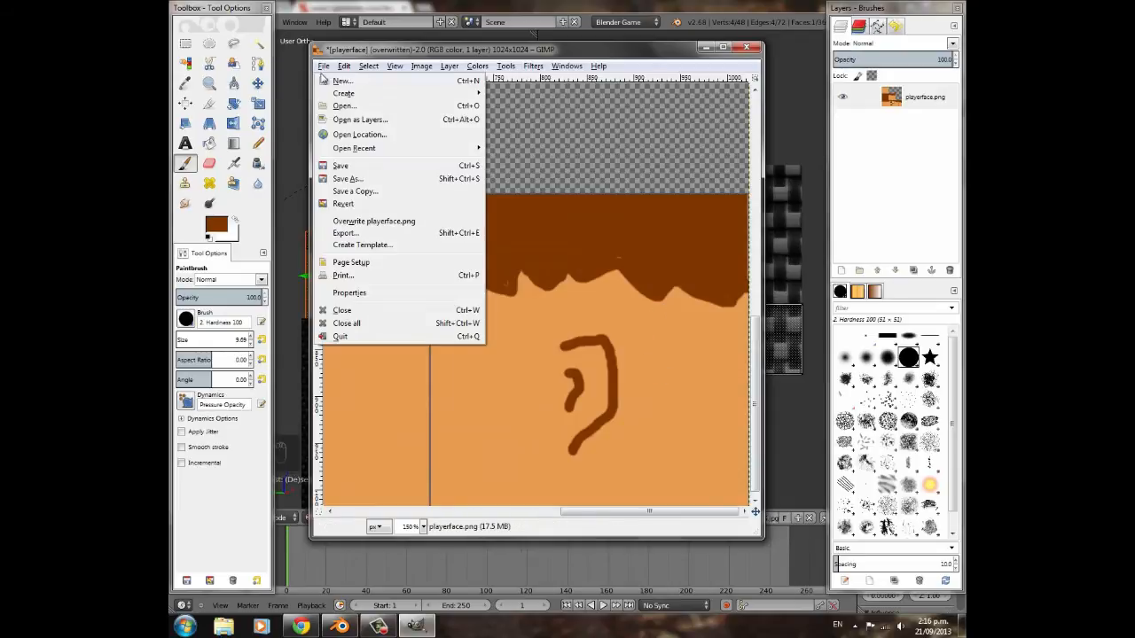
pyautogui.click(376, 221)
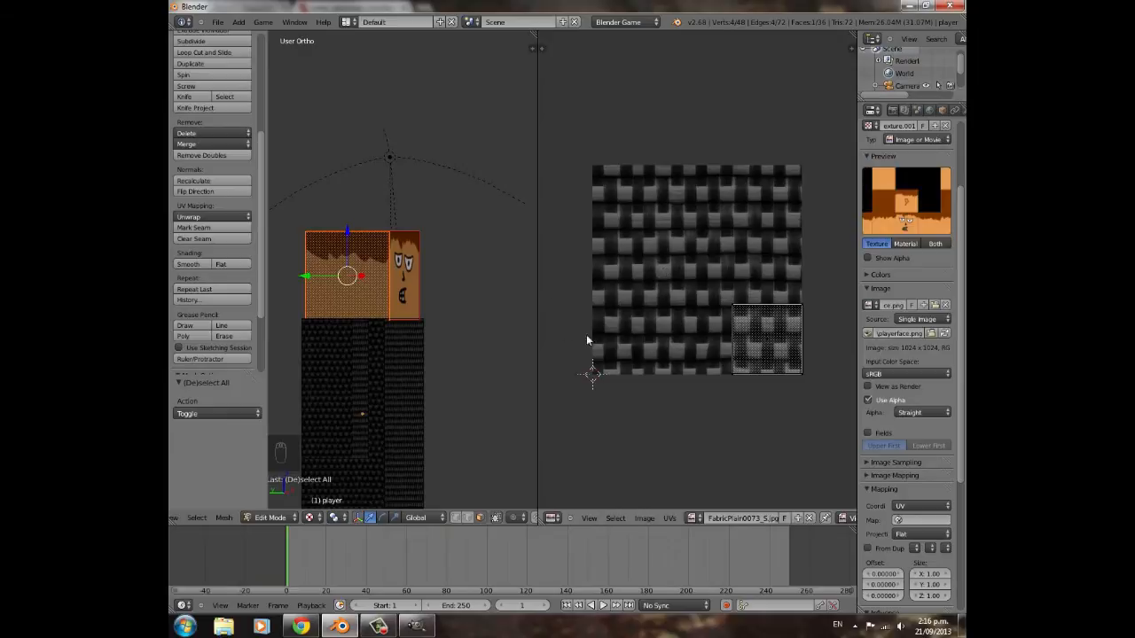
# - Switch to Blender and reload playerface.png into the face texture to update the head
pyautogui.moveTo(500, 297); pyautogui.dragTo(374, 327, button='middle')
pyautogui.scroll(-2, 373, 330)
pyautogui.scroll(3, 781, 388)
pyautogui.scroll(1, 781, 388)
pyautogui.scroll(-3, 760, 381)
pyautogui.moveTo(654, 343); pyautogui.dragTo(763, 314, button='middle')
pyautogui.scroll(4, 361, 335)
pyautogui.moveTo(361, 335); pyautogui.dragTo(539, 288, button='middle')
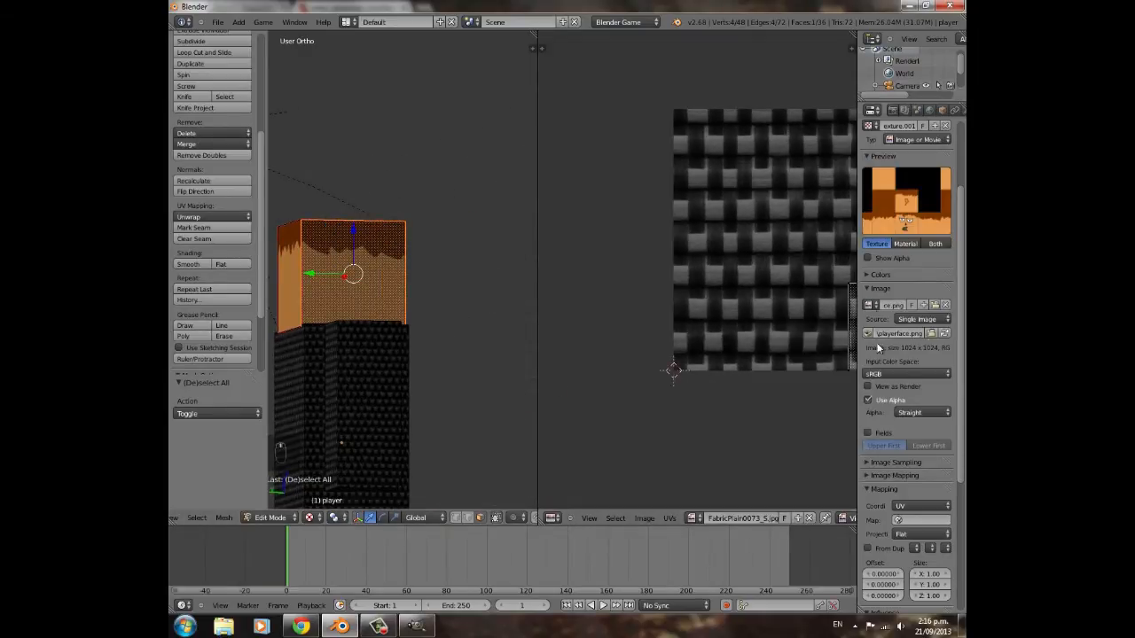
pyautogui.click(938, 305)
pyautogui.click(390, 98)
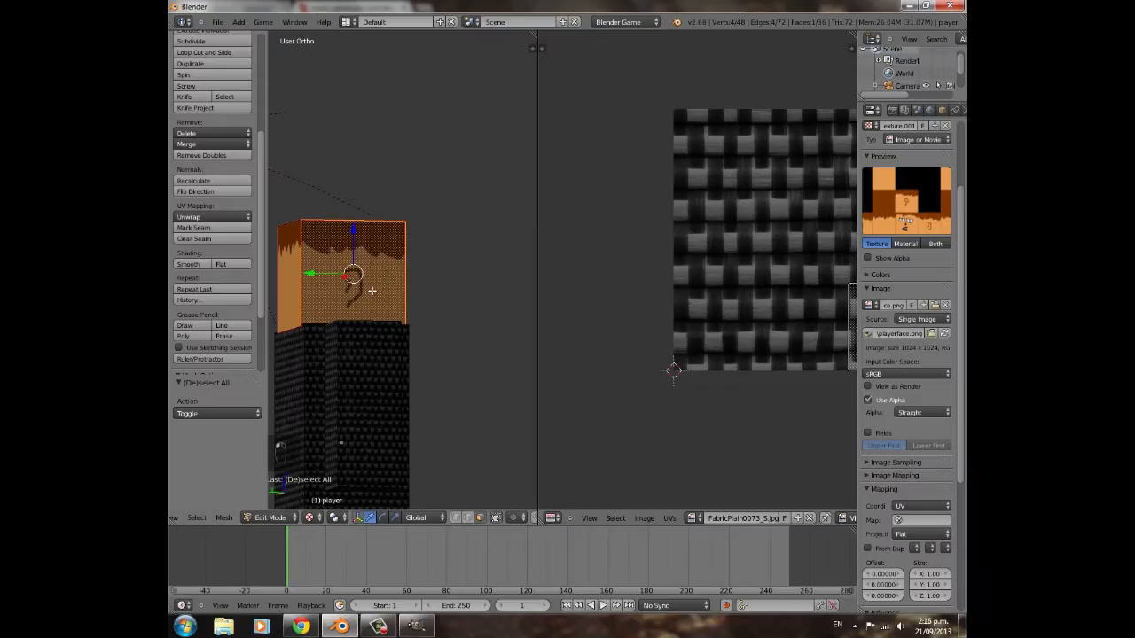
pyautogui.click(935, 55)
# - Examine the new ear on the head's side and select that face's square in the UV layout
pyautogui.moveTo(291, 334); pyautogui.dragTo(400, 320, button='middle')
pyautogui.scroll(3, 380, 332)
pyautogui.scroll(-3, 360, 311)
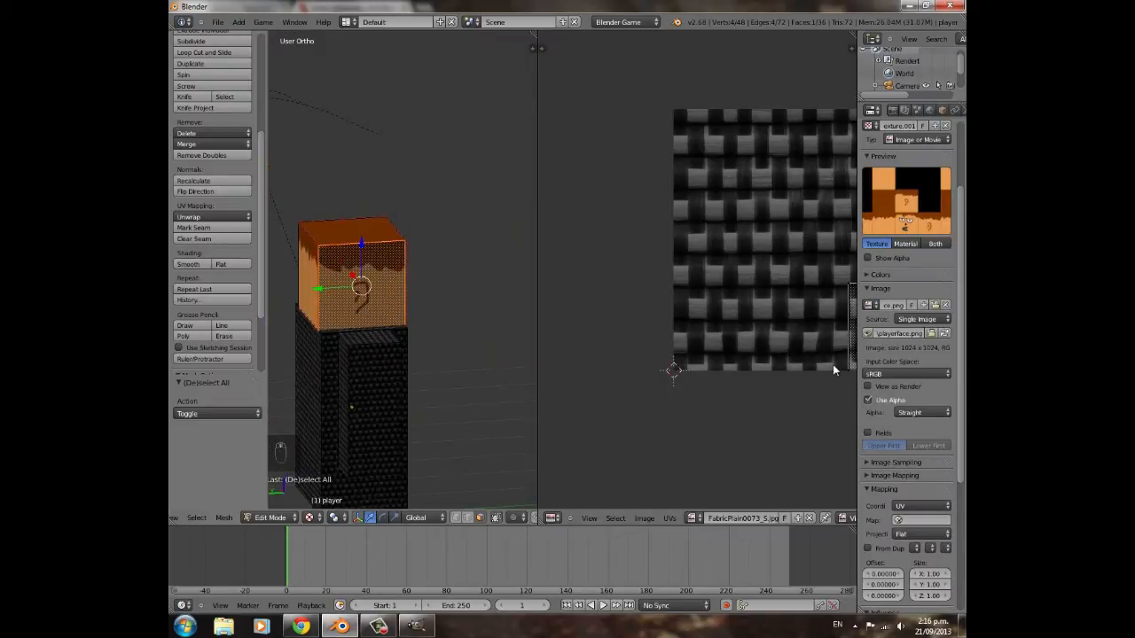
pyautogui.moveTo(827, 367); pyautogui.dragTo(652, 362, button='middle')
pyautogui.press('a')
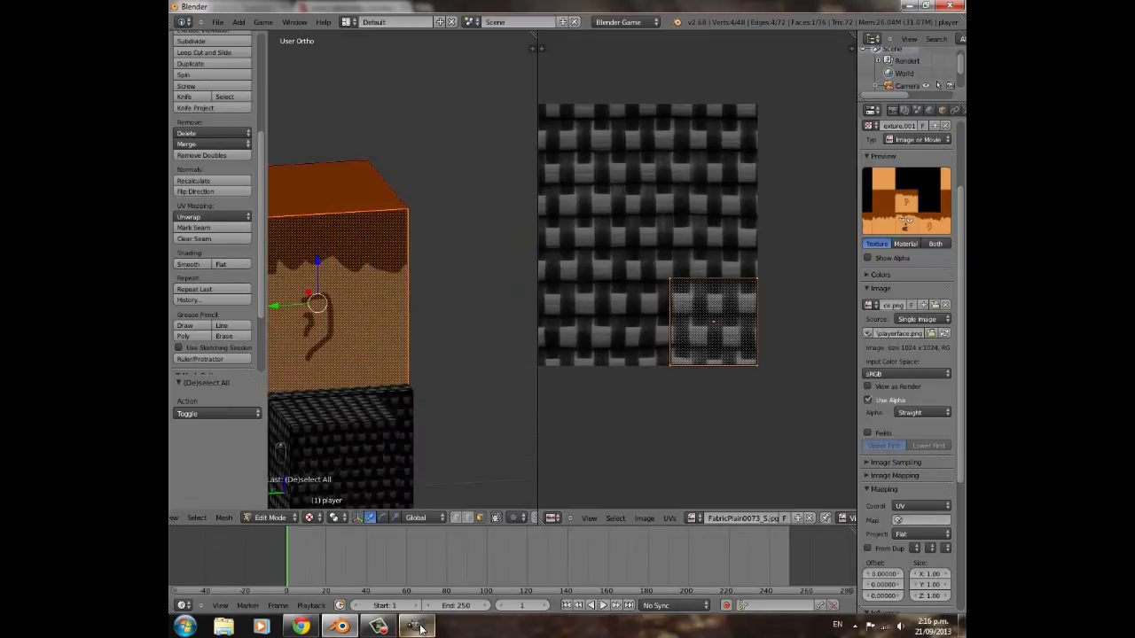
# - Return to GIMP, undo the brown ear strokes and repaint the ear mirrored, with its outer curve towards the face
pyautogui.click(415, 626)
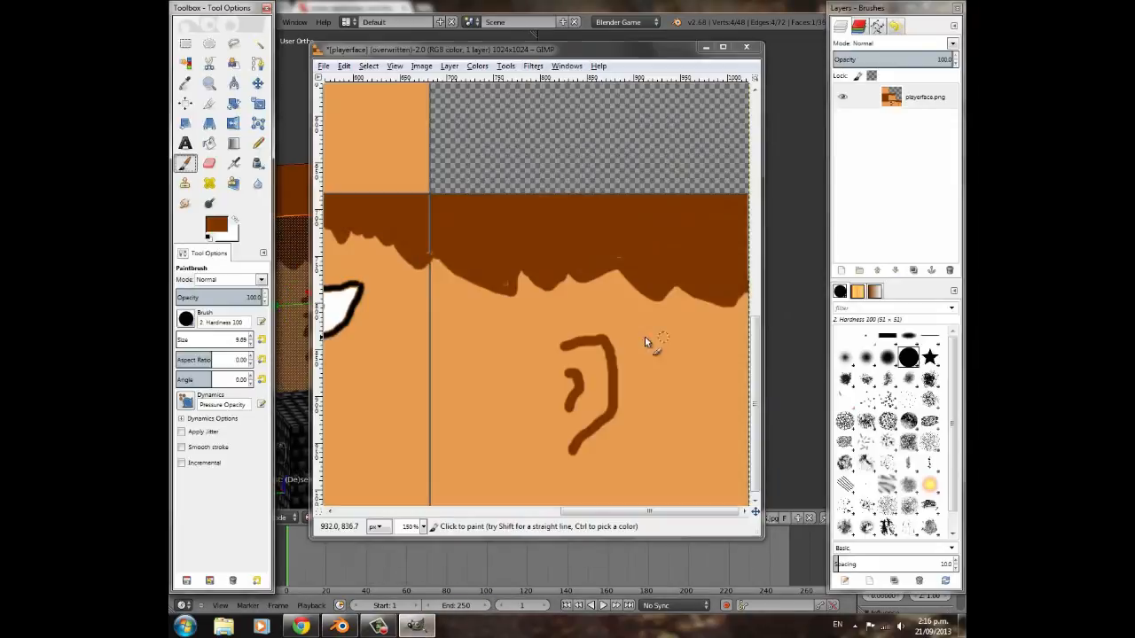
pyautogui.hotkey('ctrl', 'z')
pyautogui.hotkey('ctrl', 'z')
pyautogui.hotkey('ctrl', 'z')
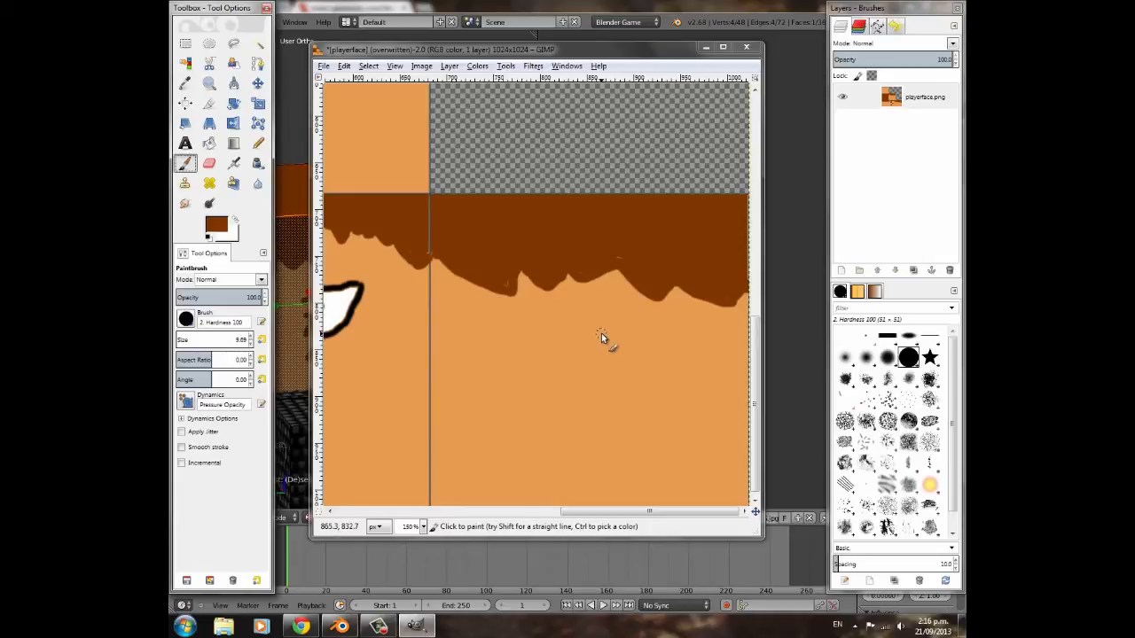
pyautogui.moveTo(606, 345)
pyautogui.mouseDown()
pyautogui.moveTo(596, 335)
pyautogui.moveTo(556, 371)
pyautogui.moveTo(595, 436)
pyautogui.mouseUp()
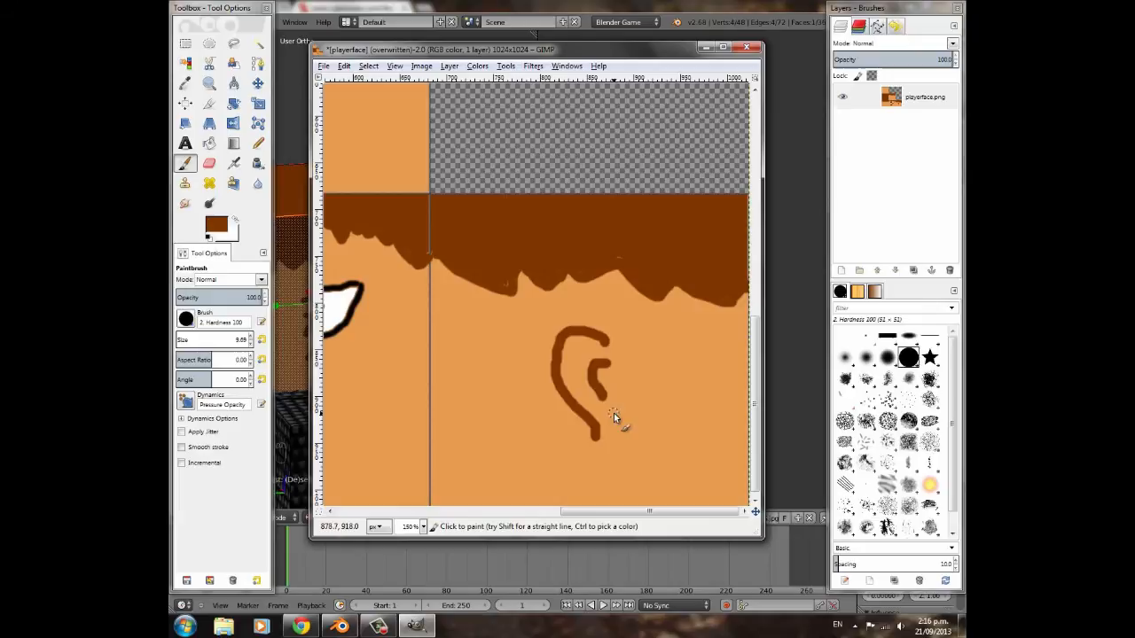
# - Overwrite playerface.png with the mirrored ear version of the texture
pyautogui.click(707, 47)
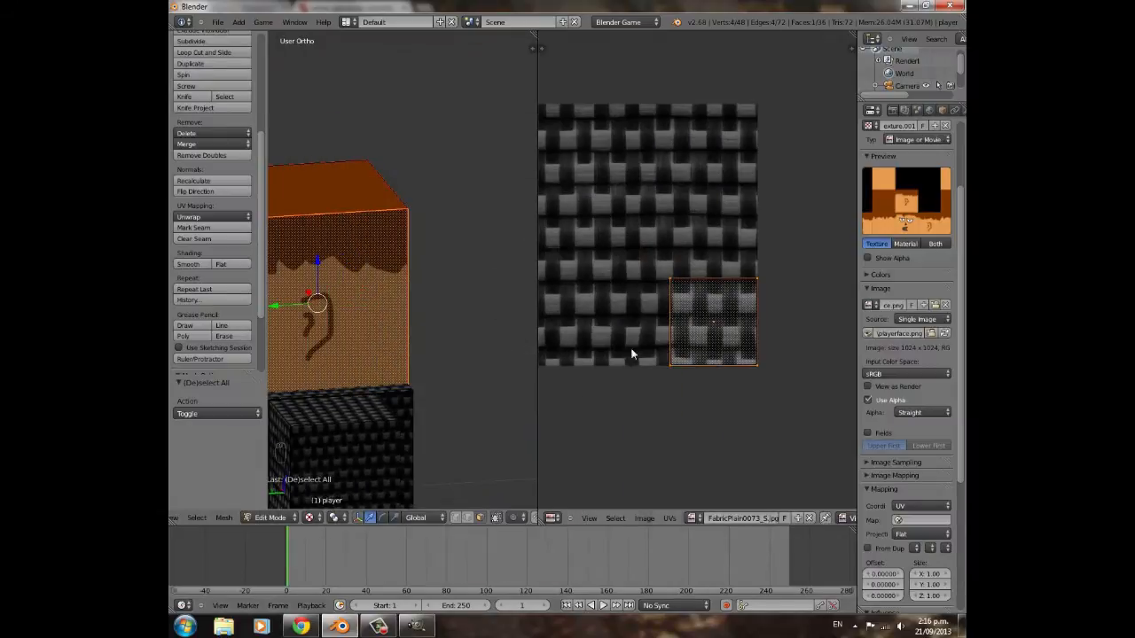
pyautogui.click(415, 627)
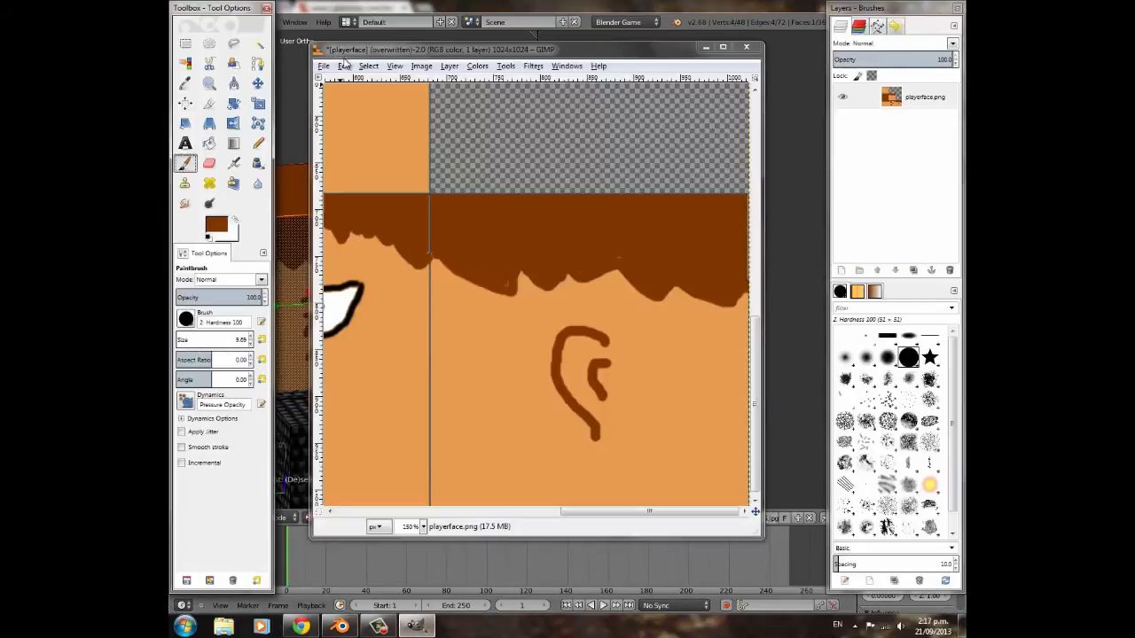
pyautogui.click(324, 68)
pyautogui.click(368, 222)
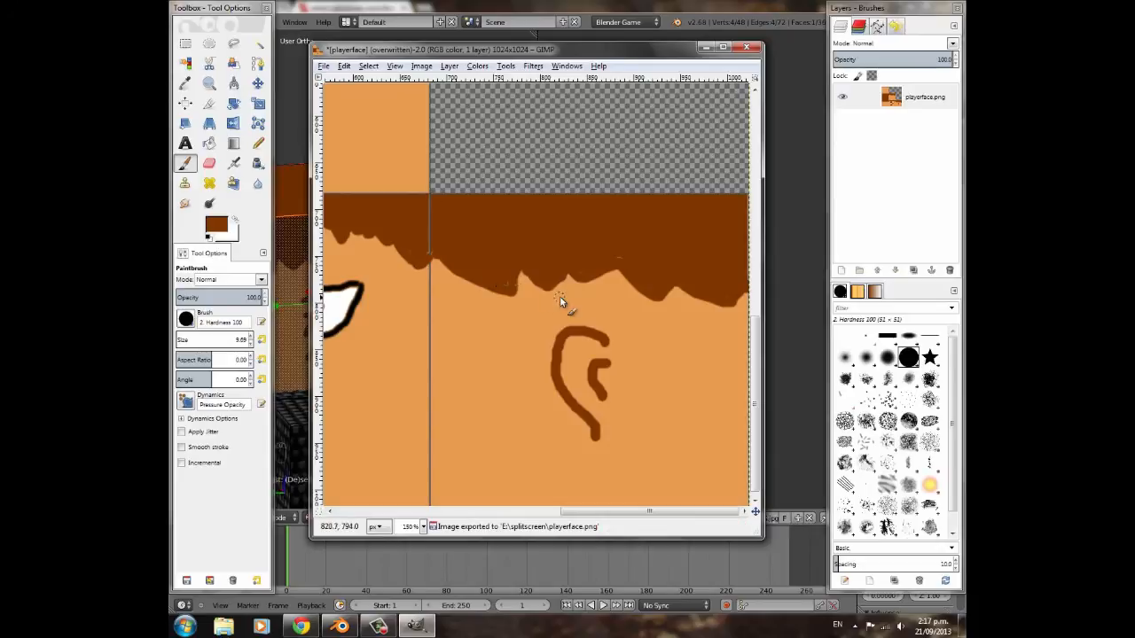
# - Switch to Blender, reload playerface.png into the face texture and return the player to Object Mode to view the whole character
pyautogui.click(707, 49)
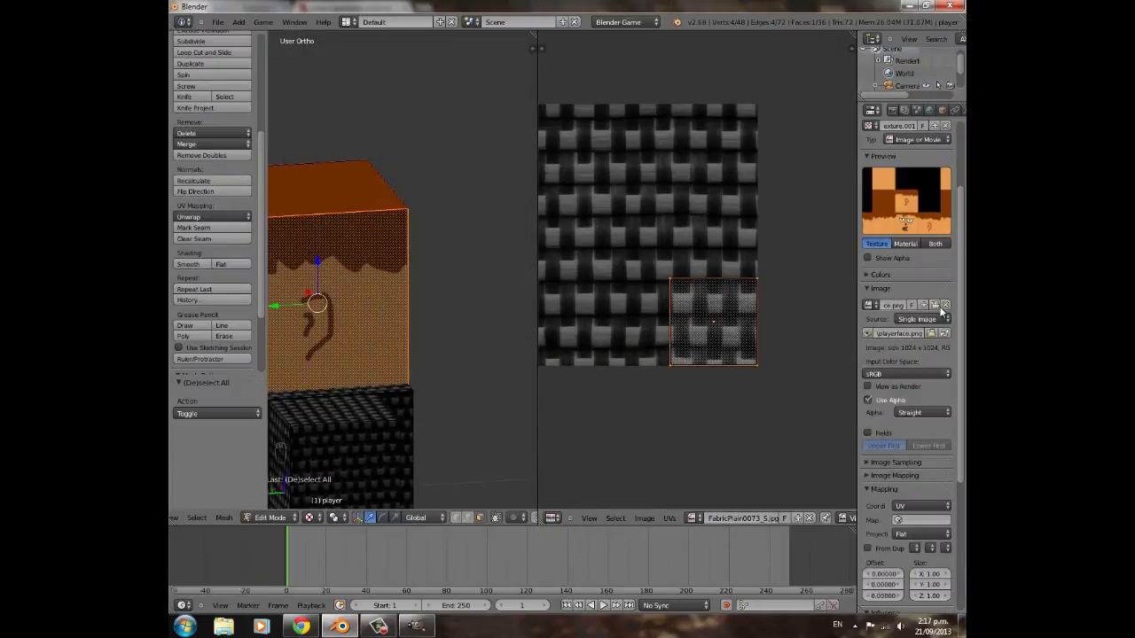
pyautogui.click(931, 334)
pyautogui.click(357, 98)
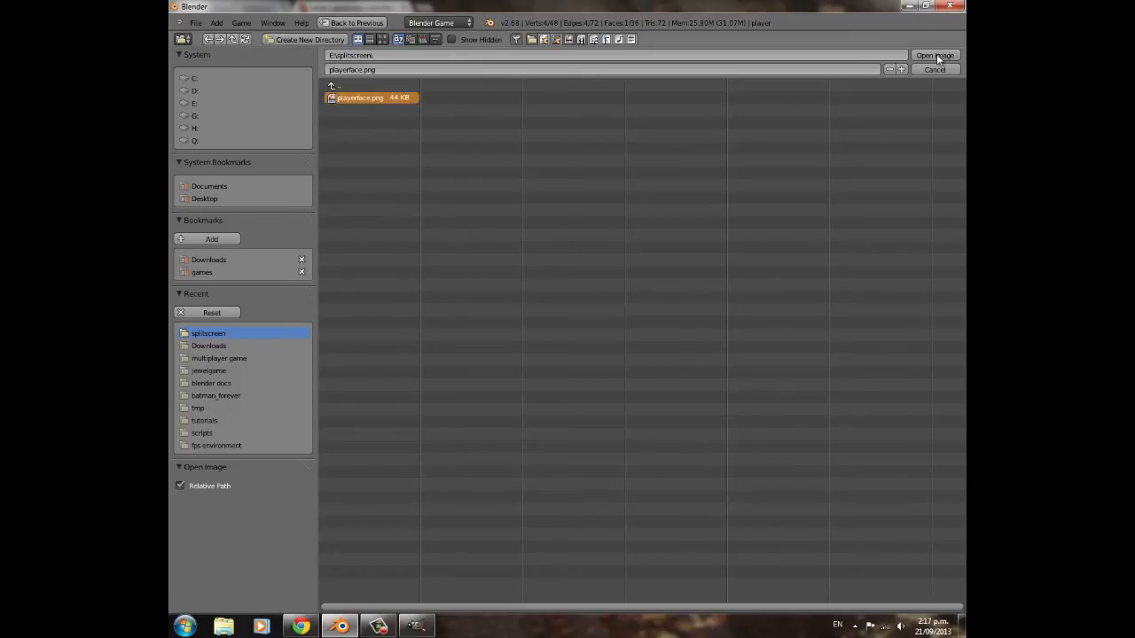
pyautogui.click(936, 56)
pyautogui.press('Tab')
pyautogui.moveTo(484, 346); pyautogui.dragTo(558, 317, button='middle')
pyautogui.scroll(-6, 420, 379)
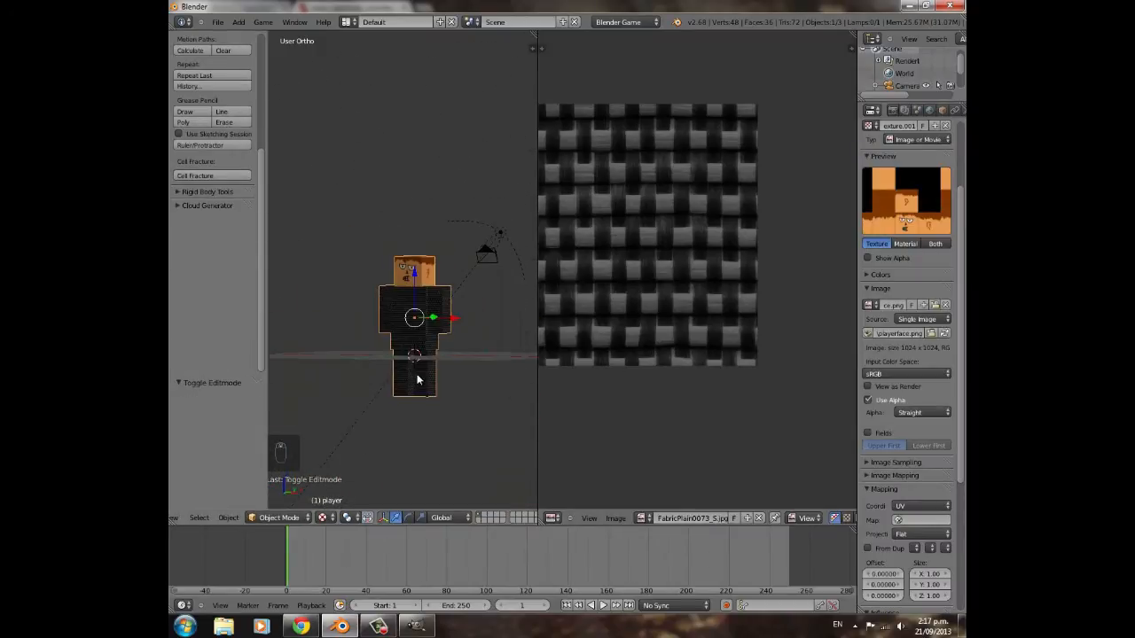
# - Merge the image editor area into the 3D view so the 3D view takes up its space
pyautogui.scroll(4, 417, 381)
pyautogui.moveTo(411, 382); pyautogui.dragTo(458, 341, button='middle')
pyautogui.scroll(-3, 394, 420)
pyautogui.scroll(3, 477, 356)
pyautogui.scroll(-3, 477, 357)
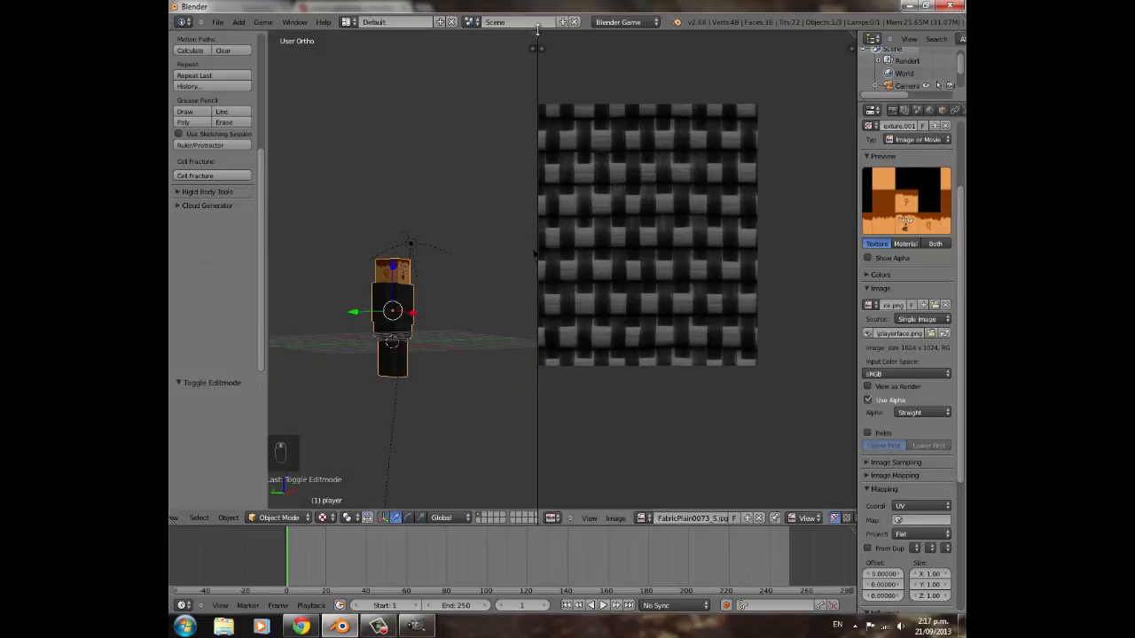
pyautogui.moveTo(534, 33); pyautogui.dragTo(562, 145)
# - Add a single-bone armature at the scene origin
pyautogui.scroll(3, 612, 255)
pyautogui.scroll(-3, 612, 255)
pyautogui.moveTo(612, 255); pyautogui.dragTo(646, 293, button='middle')
pyautogui.hotkey('shift', 'a')
pyautogui.moveTo(646, 293)
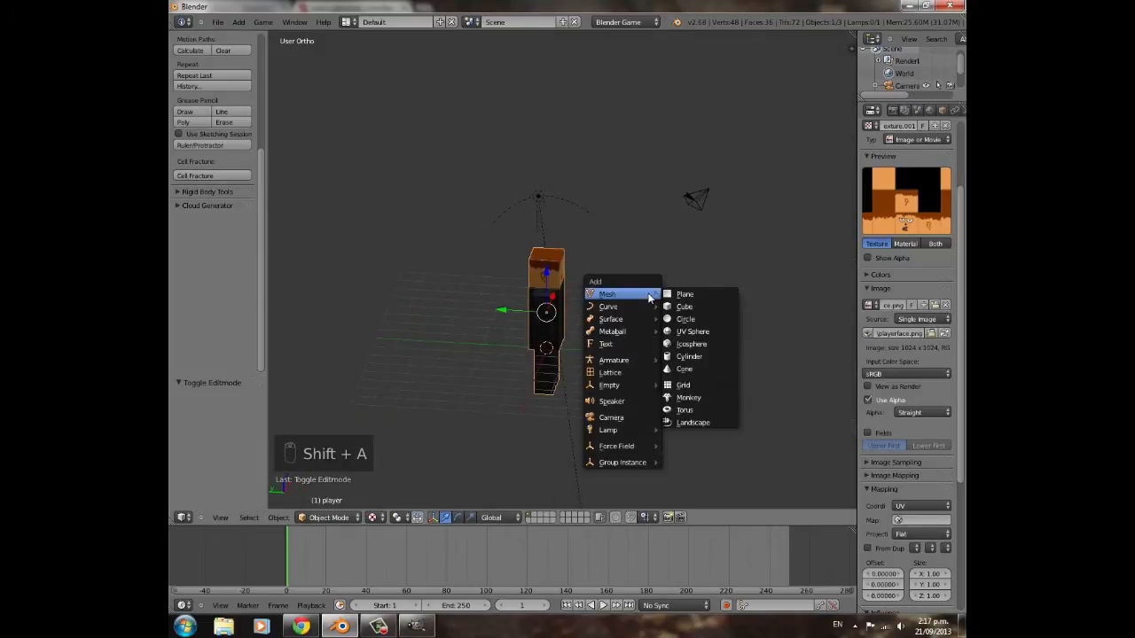
pyautogui.moveTo(643, 361)
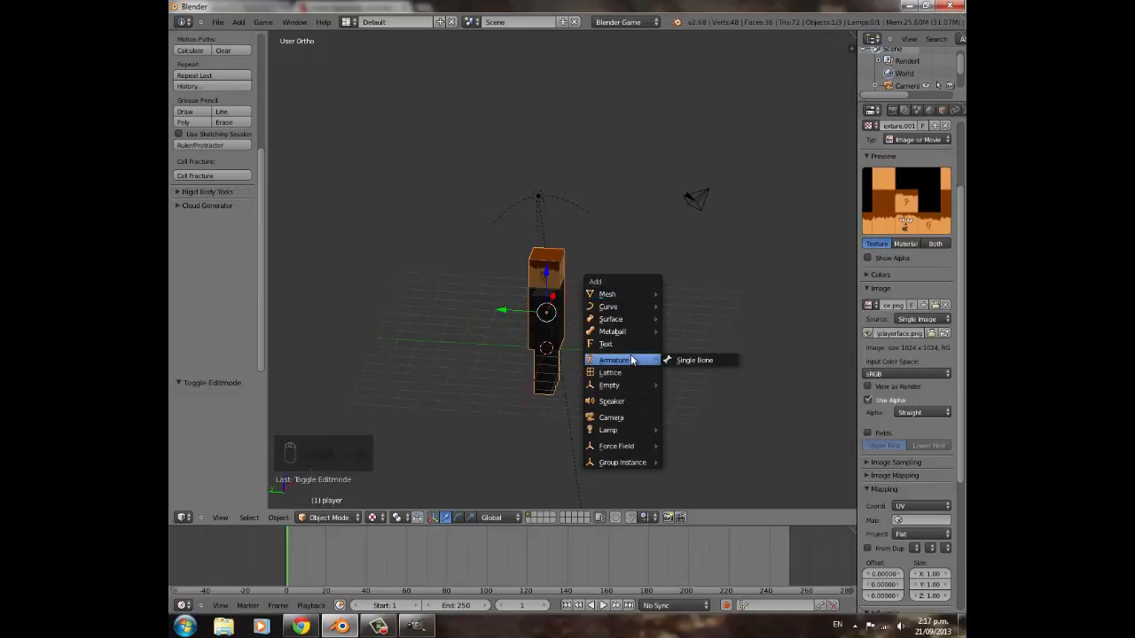
pyautogui.click(685, 361)
# - Save the Blender file as "character 1" in the E:\splitscreen folder
pyautogui.scroll(4, 634, 374)
pyautogui.moveTo(652, 367); pyautogui.dragTo(609, 244, button='middle')
pyautogui.scroll(4, 598, 390)
pyautogui.scroll(-5, 603, 267)
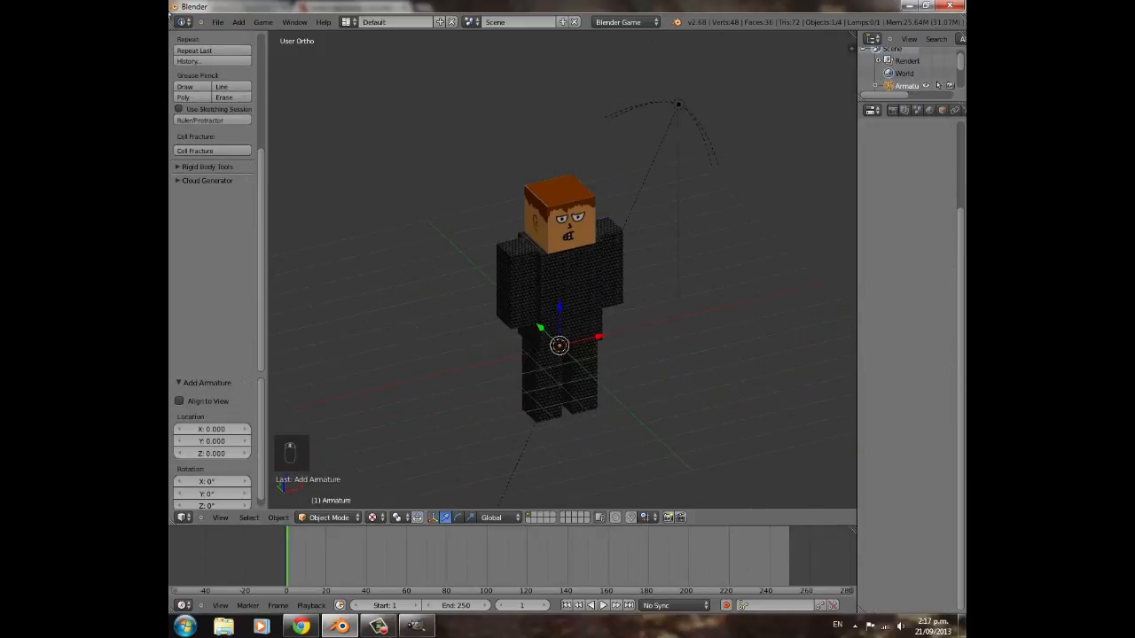
pyautogui.click(218, 21)
pyautogui.click(232, 101)
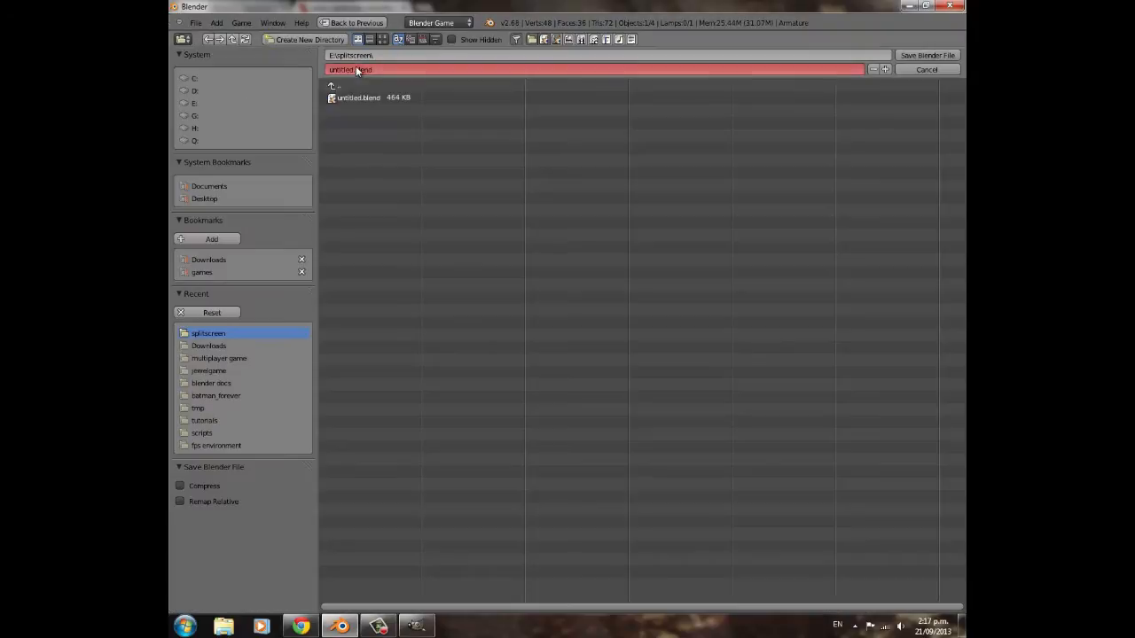
pyautogui.click(364, 71)
pyautogui.write('cha')
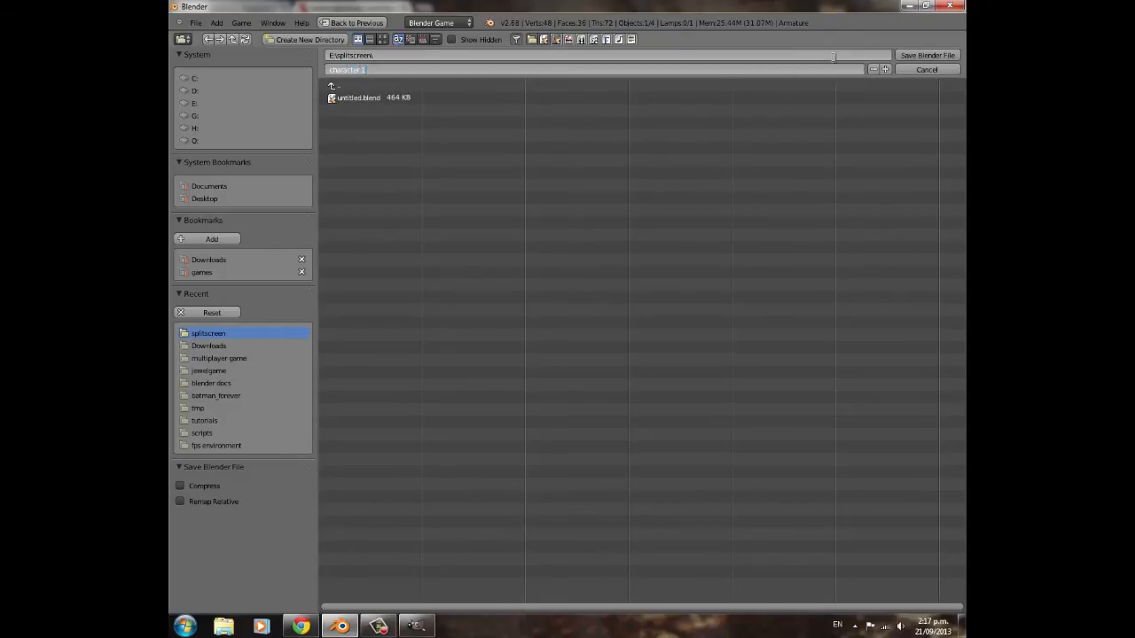
pyautogui.write('racter 1')
pyautogui.press('Return')
pyautogui.click(930, 57)
# - Turn on X-Ray display for the armature and set the viewport shading to Texture
pyautogui.scroll(5, 598, 276)
pyautogui.scroll(-2, 597, 283)
pyautogui.press('z')
pyautogui.moveTo(603, 399); pyautogui.dragTo(526, 394, button='middle')
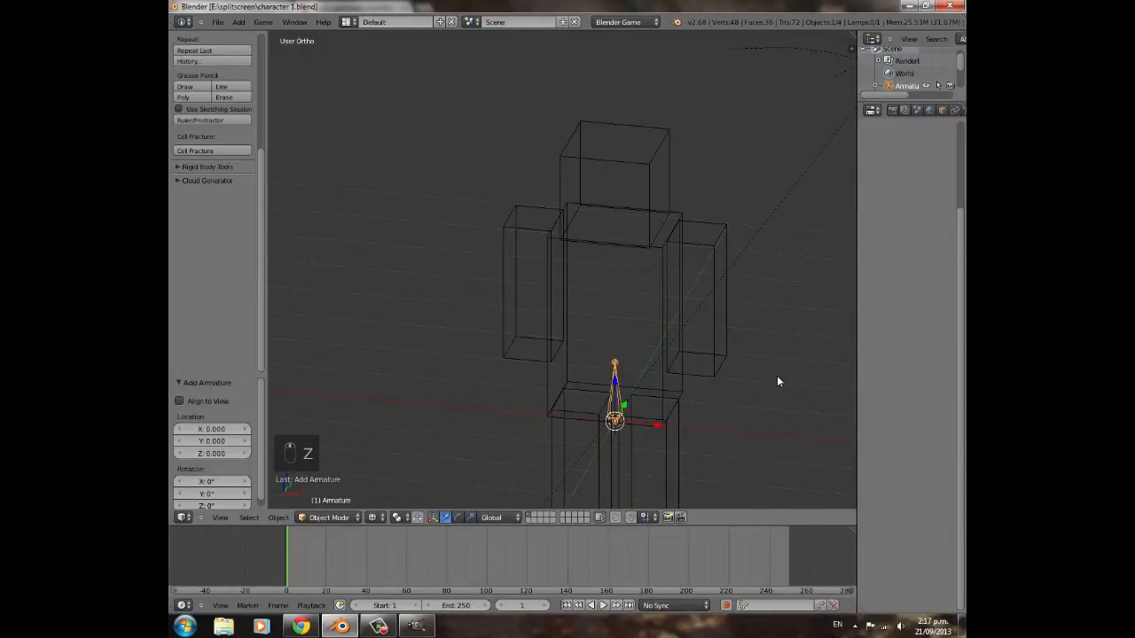
pyautogui.scroll(-4, 946, 116)
pyautogui.click(931, 112)
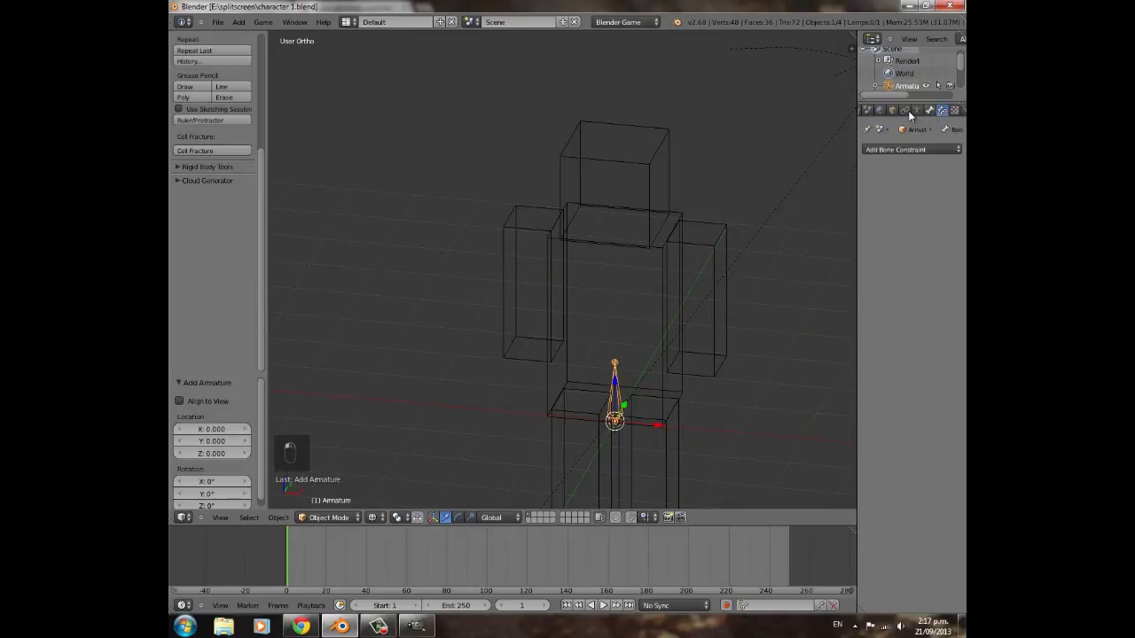
pyautogui.click(919, 111)
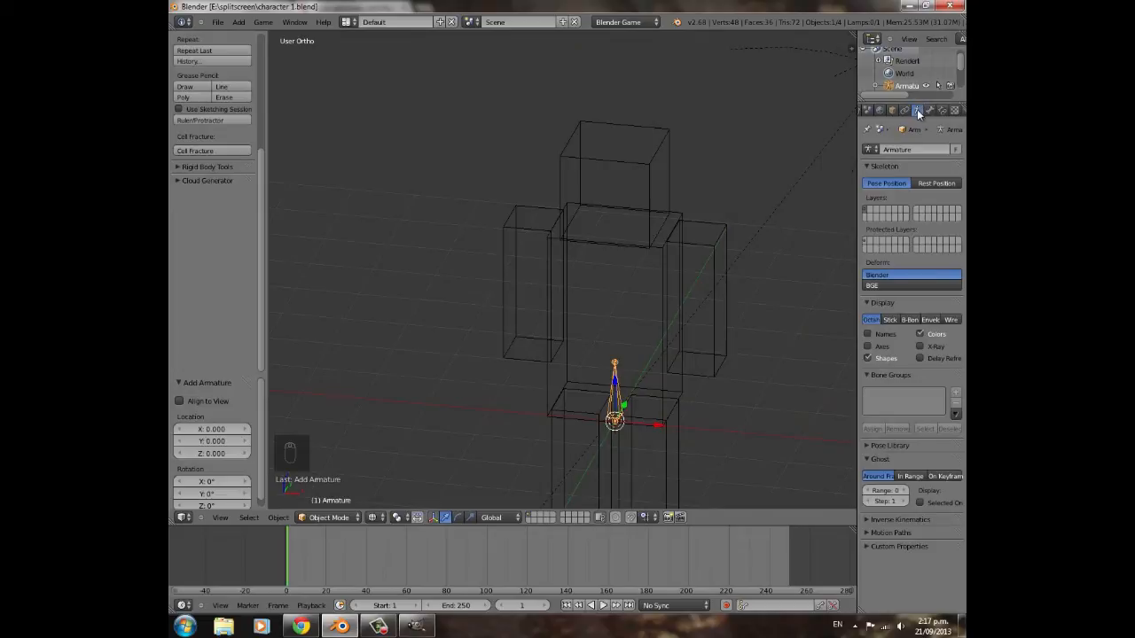
pyautogui.click(922, 346)
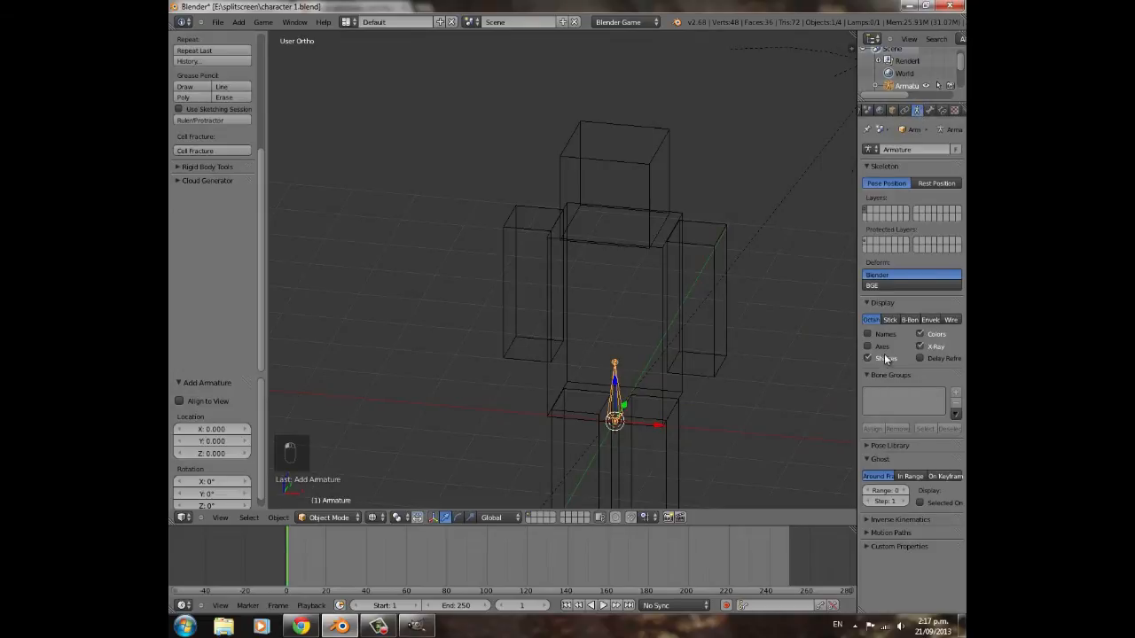
pyautogui.click(396, 517)
pyautogui.click(384, 465)
# - In front view, move the armature along X to the character's right leg and raise it about 0.377 on Z
pyautogui.scroll(3, 499, 382)
pyautogui.moveTo(499, 383)
pyautogui.mouseDown(button='middle')
pyautogui.moveTo(557, 329)
pyautogui.moveTo(577, 369)
pyautogui.mouseUp(button='middle')
pyautogui.scroll(-3, 558, 331)
pyautogui.press('KP_1')
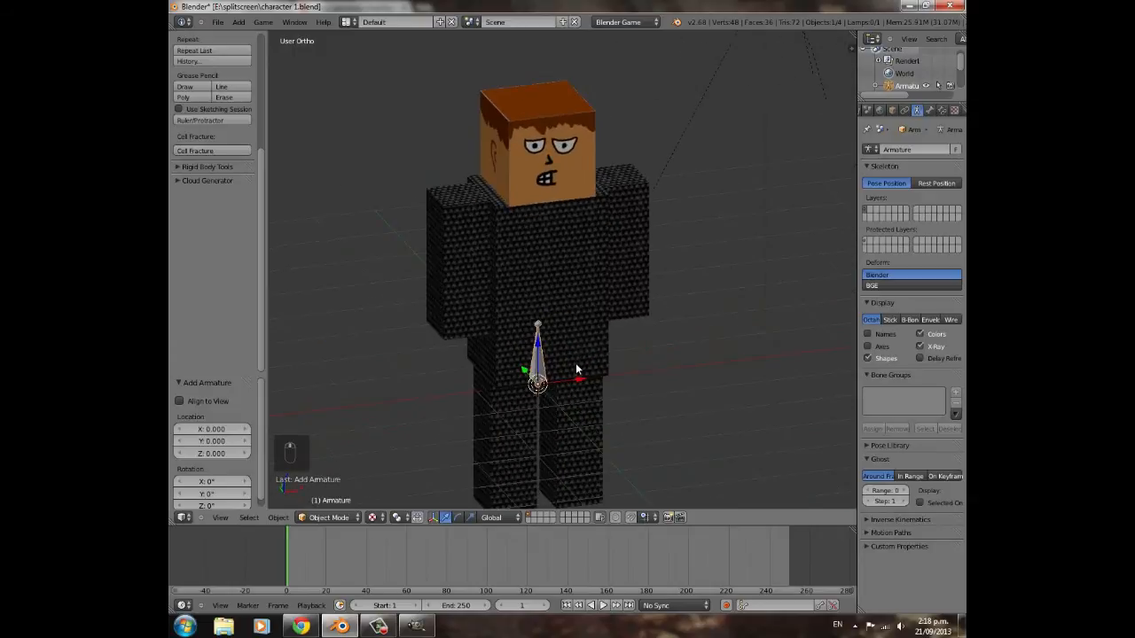
pyautogui.scroll(5, 577, 369)
pyautogui.keyDown('shift'); pyautogui.moveTo(629, 271); pyautogui.dragTo(664, 143, button='middle'); pyautogui.keyUp('shift')
pyautogui.scroll(-3, 595, 413)
pyautogui.moveTo(633, 423); pyautogui.dragTo(584, 436)
pyautogui.moveTo(541, 382); pyautogui.dragTo(539, 348)
pyautogui.scroll(-2, 575, 372)
pyautogui.scroll(-2, 575, 373)
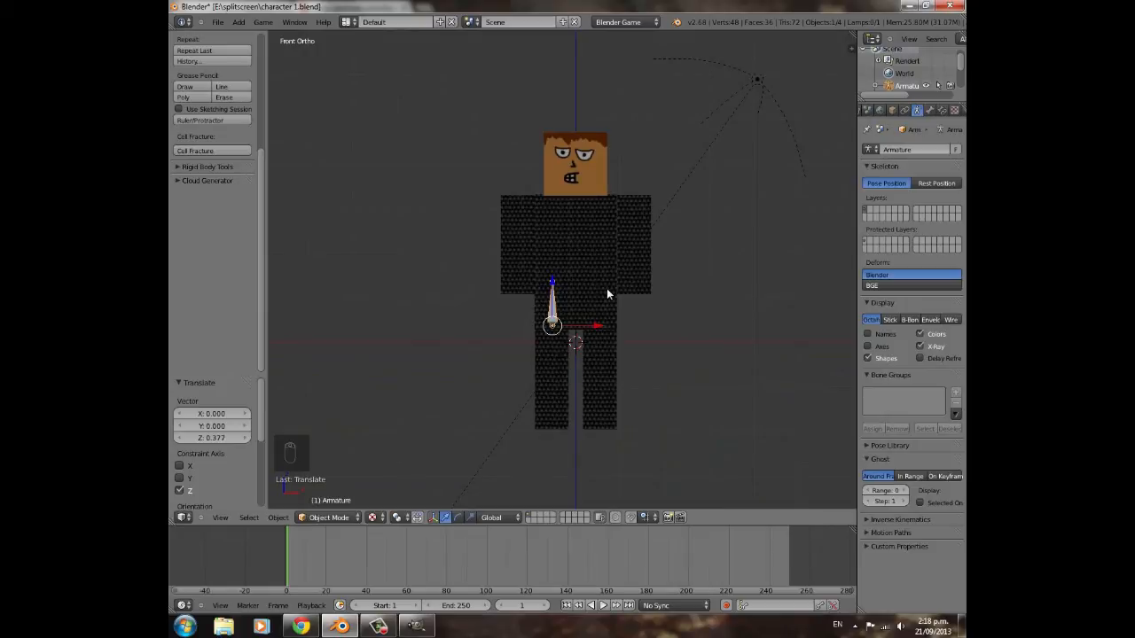
pyautogui.write('rx100')
pyautogui.press('Return')
pyautogui.moveTo(606, 288); pyautogui.dragTo(603, 381, button='middle')
pyautogui.hotkey('ctrl', 'z')
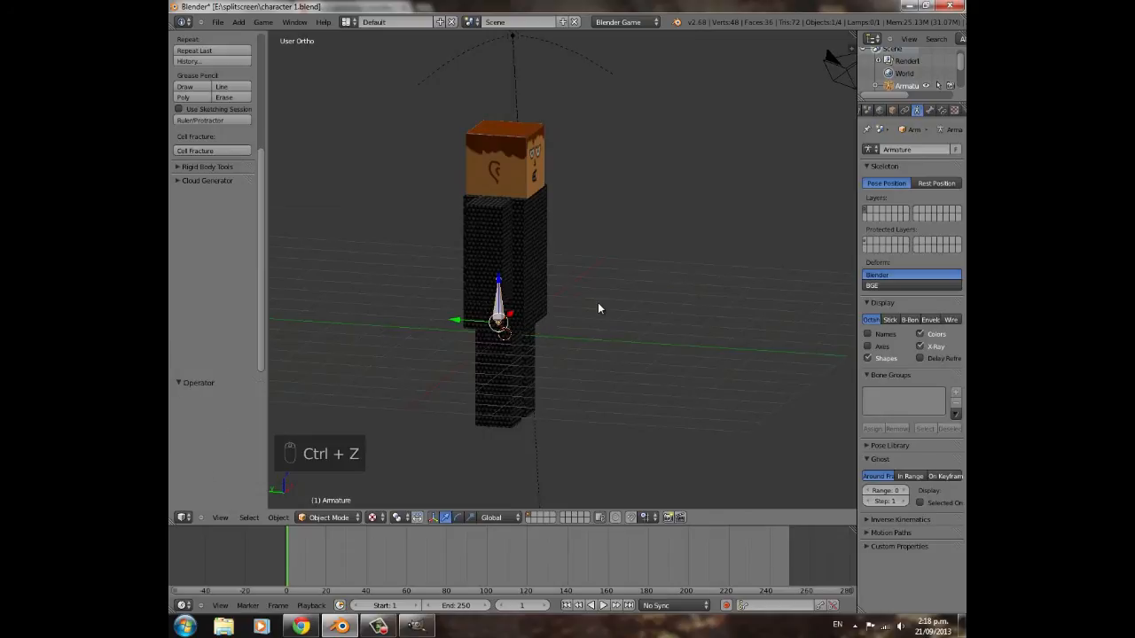
# - Rotate the armature 180 degrees about the global X axis so the bone points down the leg
pyautogui.write('rx')
pyautogui.write('180')
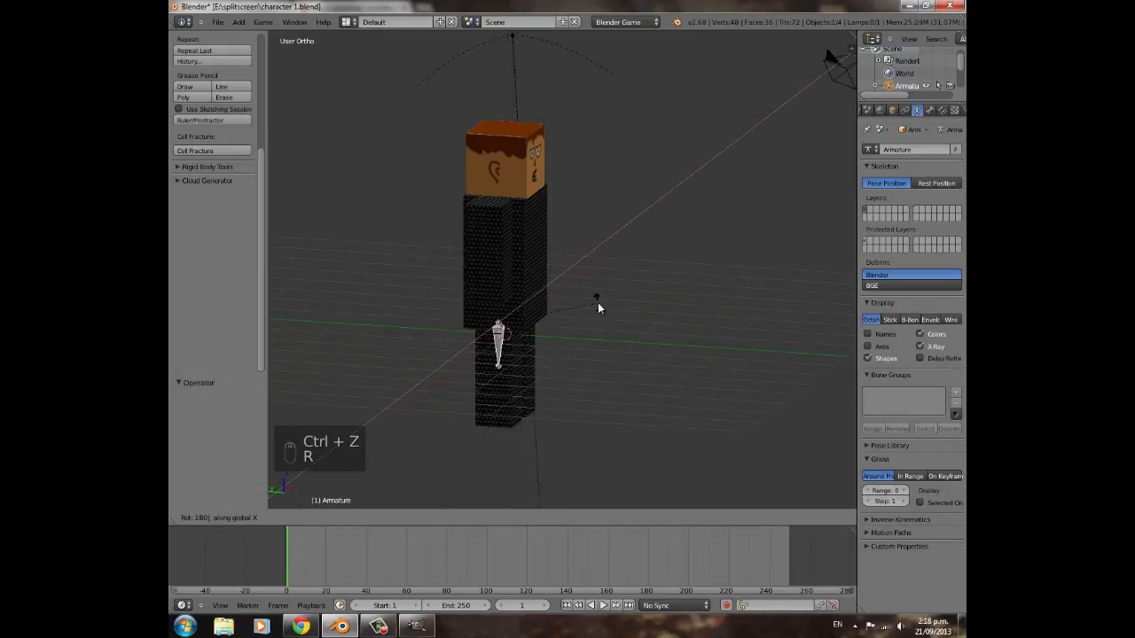
pyautogui.press('Return')
# - In edit mode, lengthen the leg bone by moving its tip down about 1.299 on Z towards the foot
pyautogui.scroll(3, 597, 302)
pyautogui.scroll(-2, 524, 396)
pyautogui.keyDown('shift'); pyautogui.moveTo(563, 334); pyautogui.dragTo(572, 310, button='middle'); pyautogui.keyUp('shift')
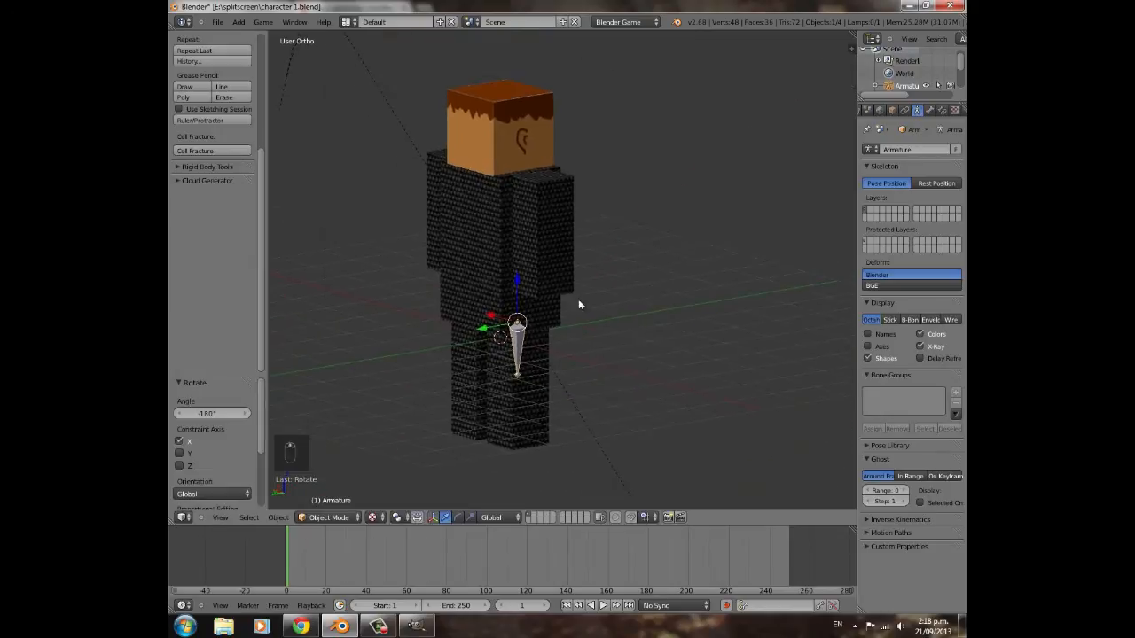
pyautogui.press('KP_3')
pyautogui.scroll(4, 578, 304)
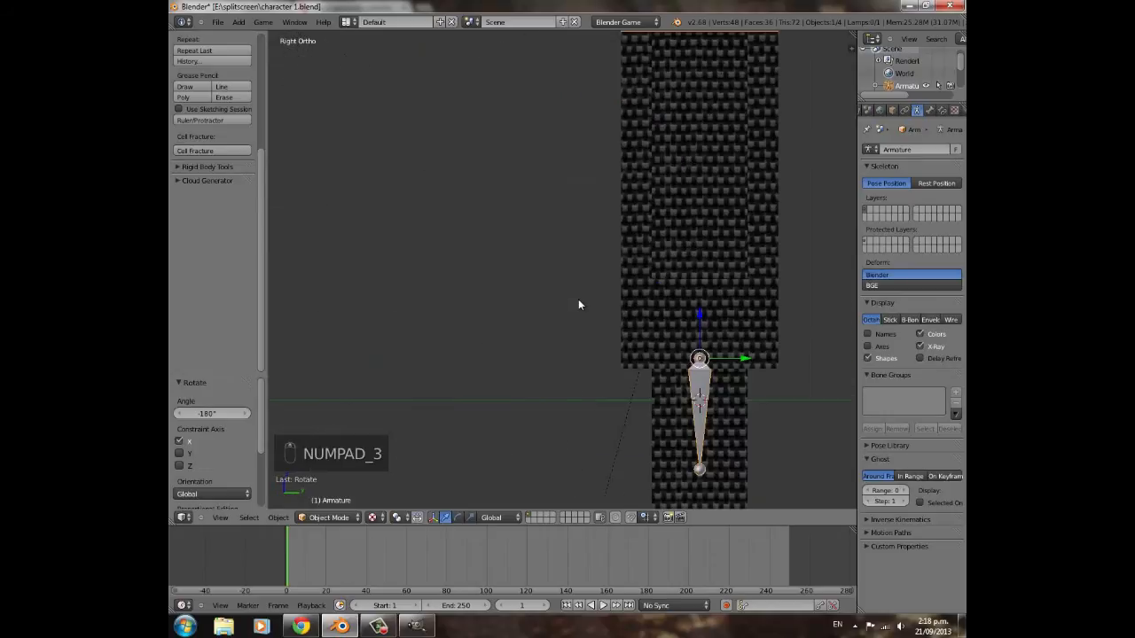
pyautogui.keyDown('shift'); pyautogui.moveTo(623, 301); pyautogui.dragTo(600, 216, button='middle'); pyautogui.keyUp('shift')
pyautogui.scroll(2, 599, 217)
pyautogui.press('Tab')
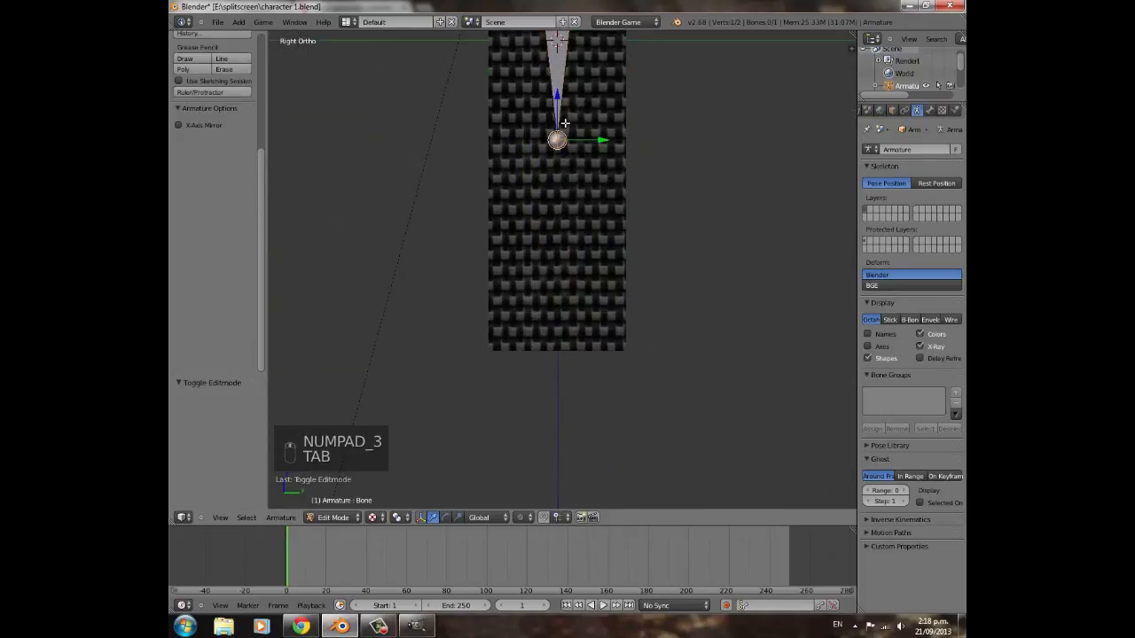
pyautogui.moveTo(557, 99); pyautogui.dragTo(535, 308)
# - In wireframe display, lower the leg bone's upper joint about 0.088 on Z to meet the top of the leg
pyautogui.scroll(-3, 534, 308)
pyautogui.keyDown('shift'); pyautogui.moveTo(534, 198); pyautogui.dragTo(517, 325, button='middle'); pyautogui.keyUp('shift')
pyautogui.scroll(2, 530, 279)
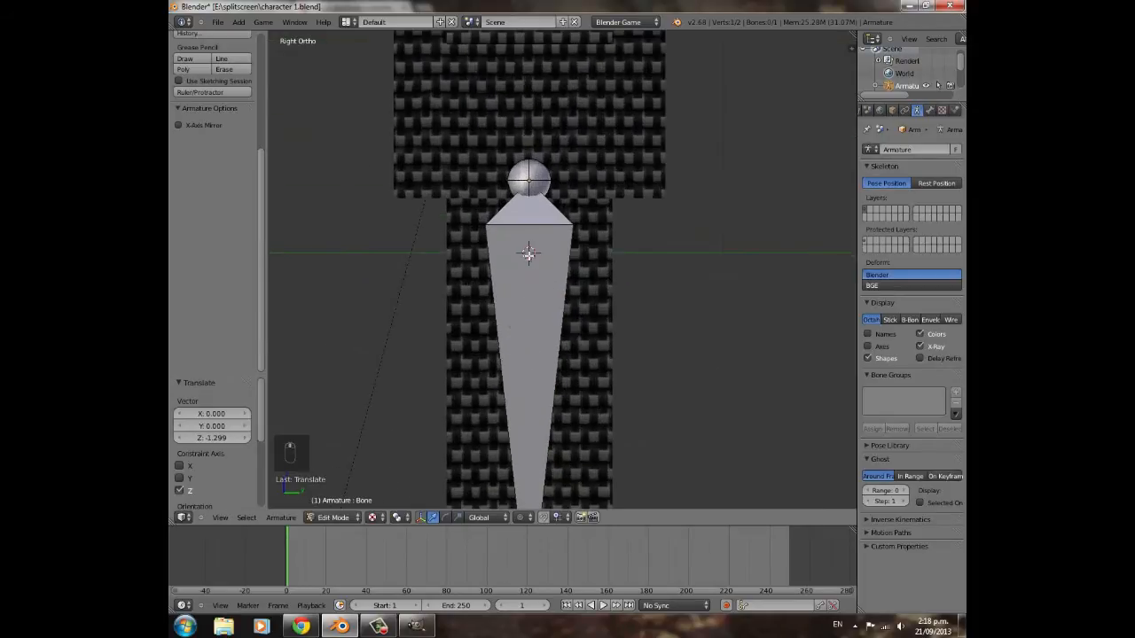
pyautogui.press('z')
pyautogui.keyDown('shift'); pyautogui.rightClick(540, 184); pyautogui.keyUp('shift')
pyautogui.rightClick(550, 181)
pyautogui.moveTo(530, 133); pyautogui.dragTo(528, 150)
pyautogui.moveTo(410, 272); pyautogui.dragTo(533, 213, button='middle')
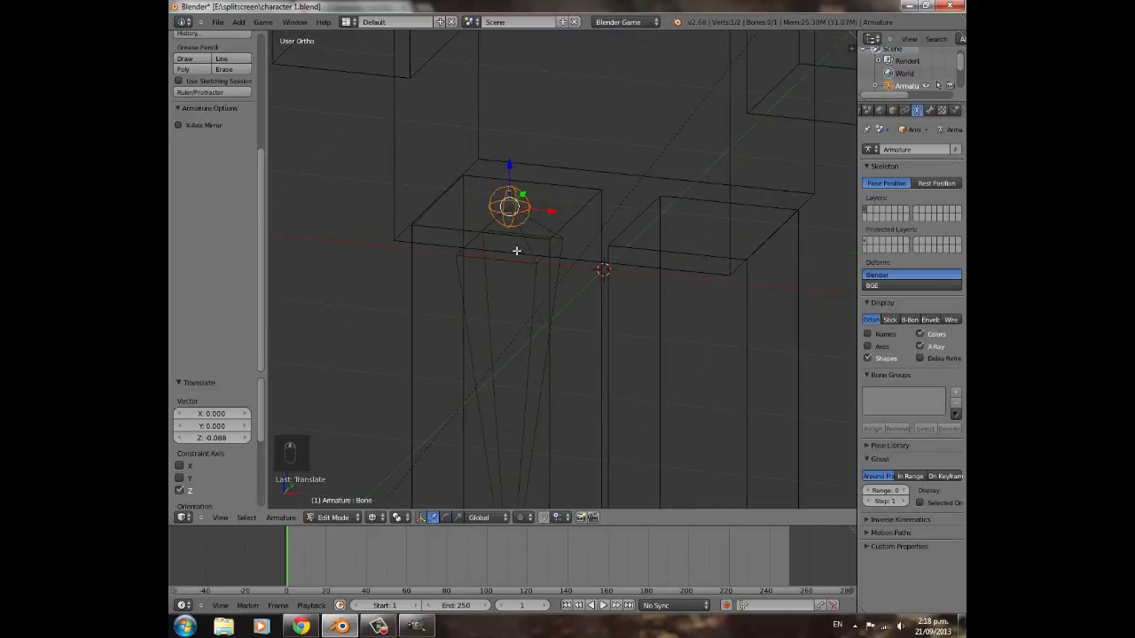
# - In side view, lower the leg bone's tip about 0.019 on Z to align with the bottom of the leg
pyautogui.press('KP_1')
pyautogui.press('KP_3')
pyautogui.scroll(-5, 593, 237)
pyautogui.keyDown('shift'); pyautogui.moveTo(605, 295); pyautogui.dragTo(600, 223, button='middle'); pyautogui.keyUp('shift')
pyautogui.scroll(4, 598, 243)
pyautogui.rightClick(527, 408)
pyautogui.moveTo(530, 367); pyautogui.dragTo(529, 371)
pyautogui.keyDown('shift'); pyautogui.moveTo(539, 176); pyautogui.dragTo(545, 264, button='middle'); pyautogui.keyUp('shift')
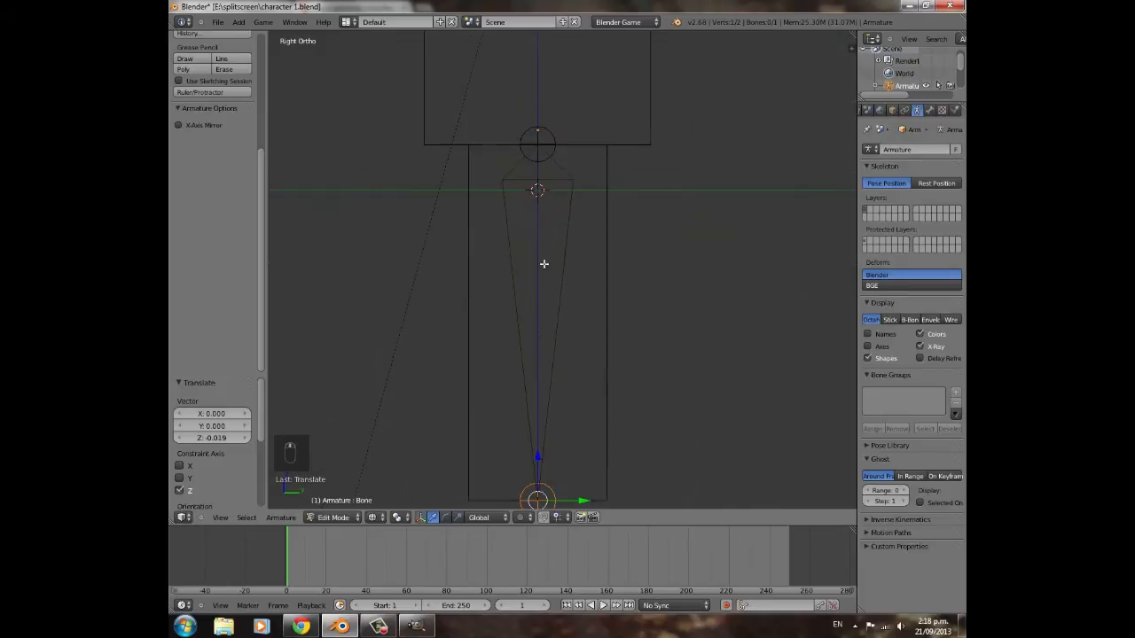
# - Duplicate the leg bone in front view and place the copy in the other leg, about 1.058 along X
pyautogui.press('KP_1')
pyautogui.rightClick(556, 174)
pyautogui.scroll(-3, 554, 296)
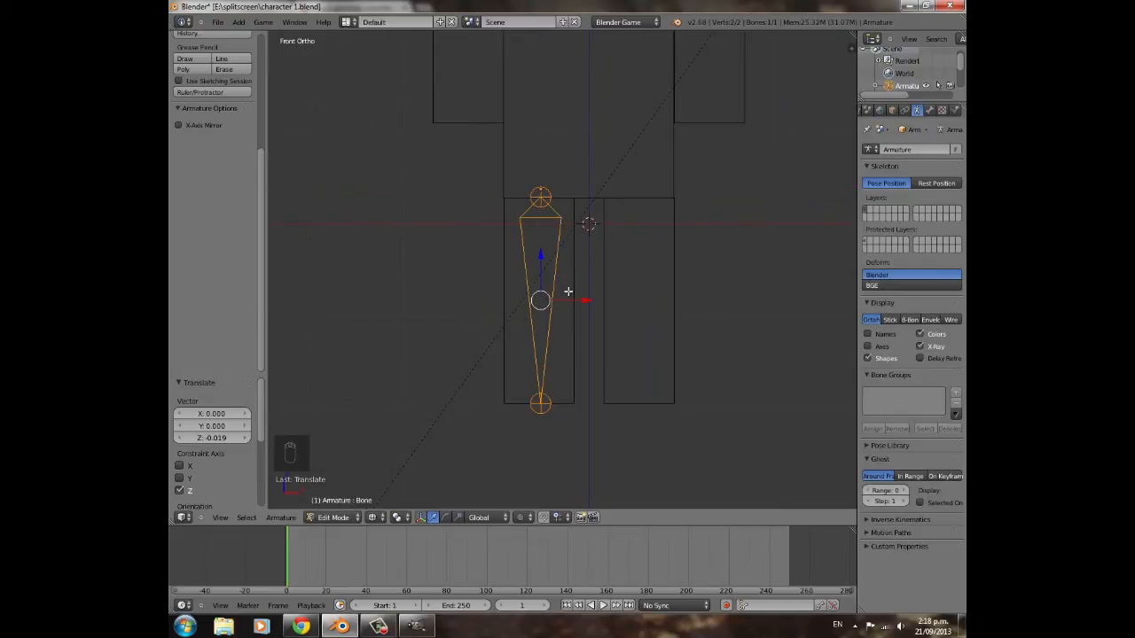
pyautogui.hotkey('shift', 'd')
pyautogui.press('x')
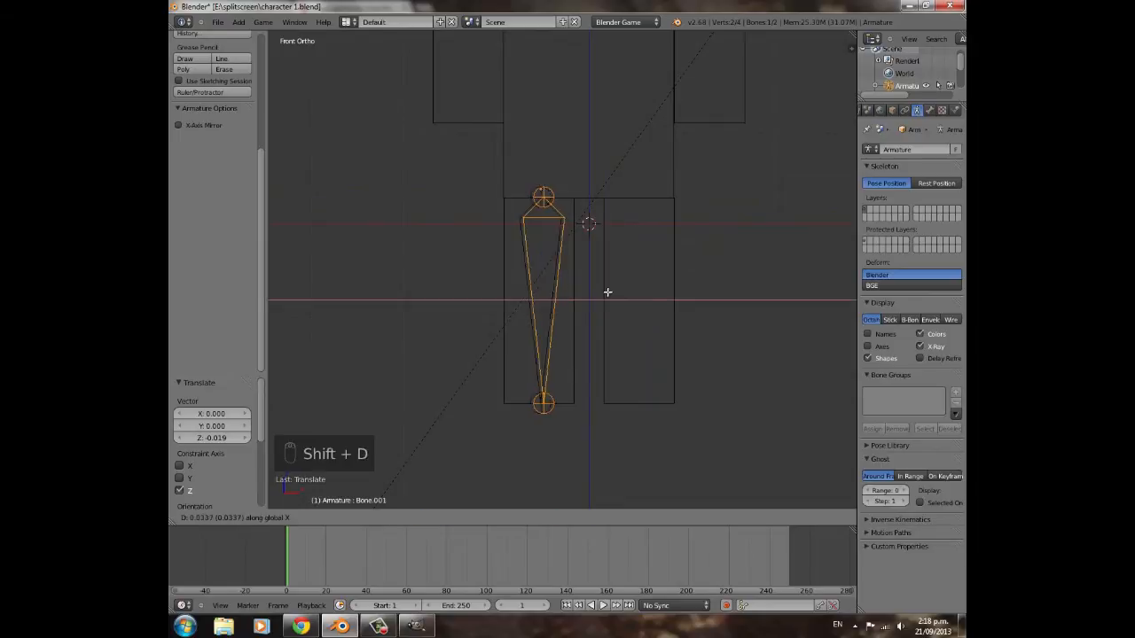
pyautogui.click(665, 297)
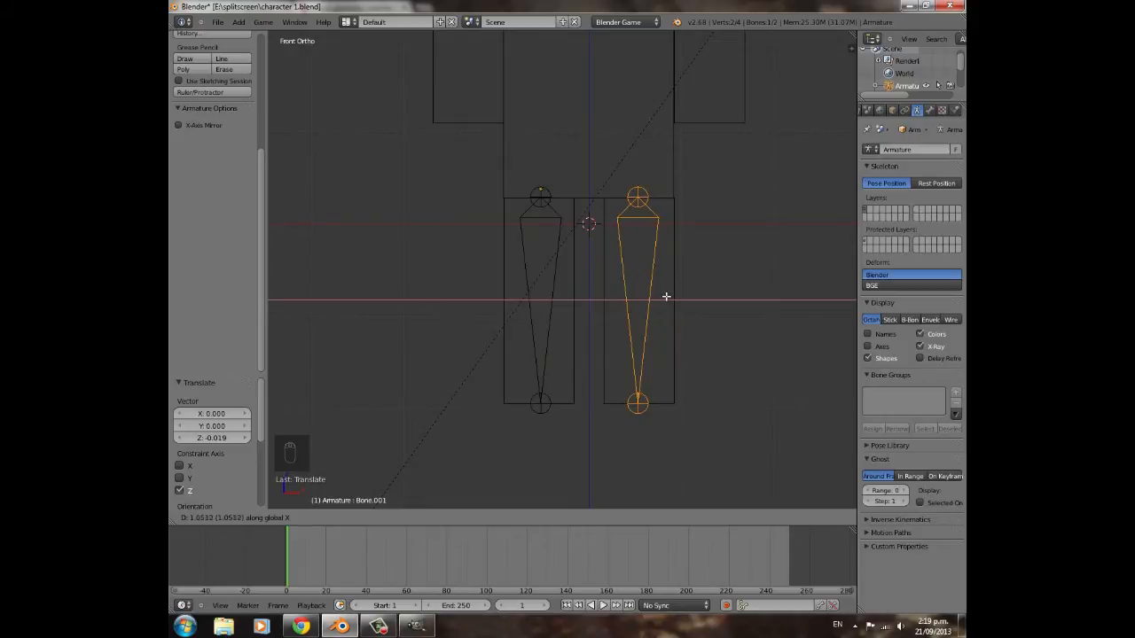
pyautogui.click(666, 297)
# - Duplicate the new leg bone into the arm on the same side, offset about 0.796 on X and 3.032 on Z
pyautogui.scroll(-4, 628, 325)
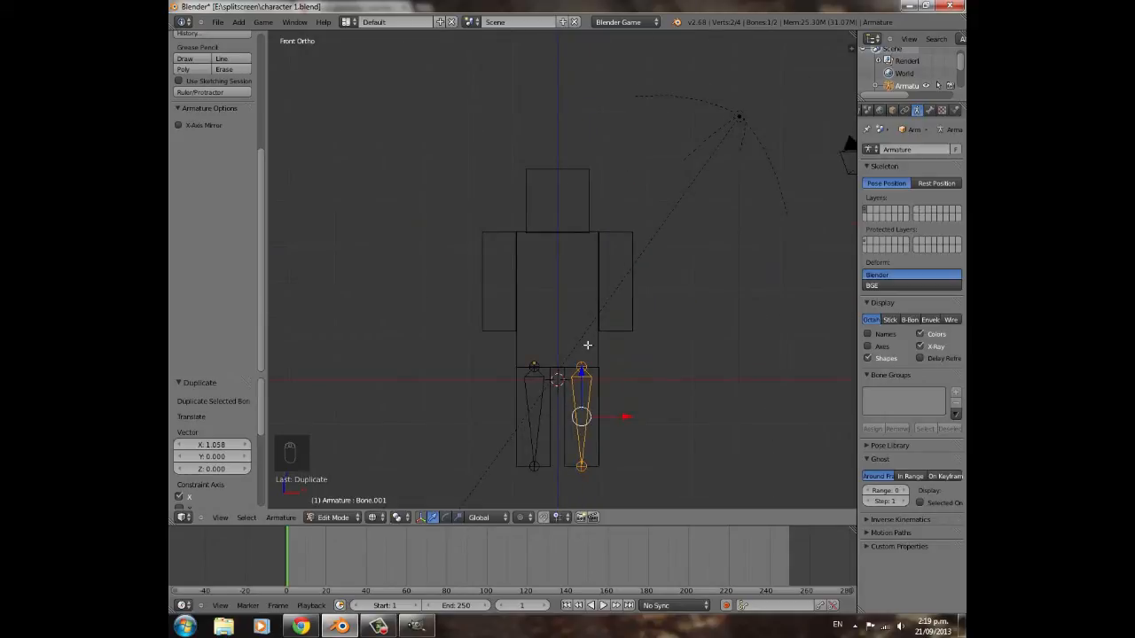
pyautogui.hotkey('shift', 'd')
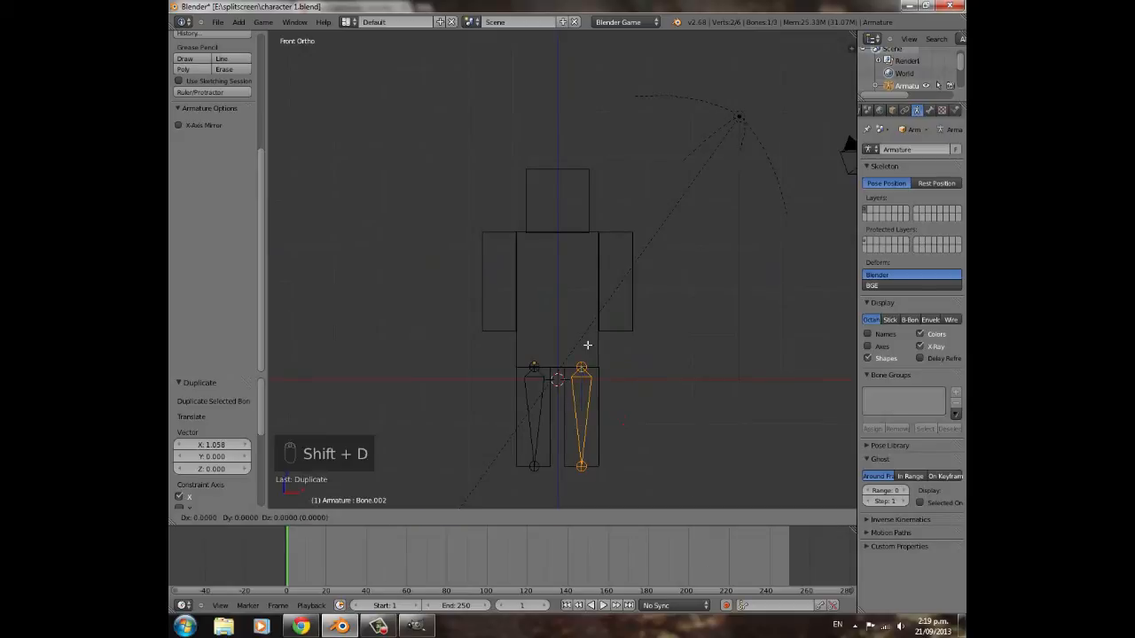
pyautogui.click(621, 210)
pyautogui.scroll(3, 674, 257)
pyautogui.scroll(2, 442, 375)
pyautogui.scroll(-3, 672, 298)
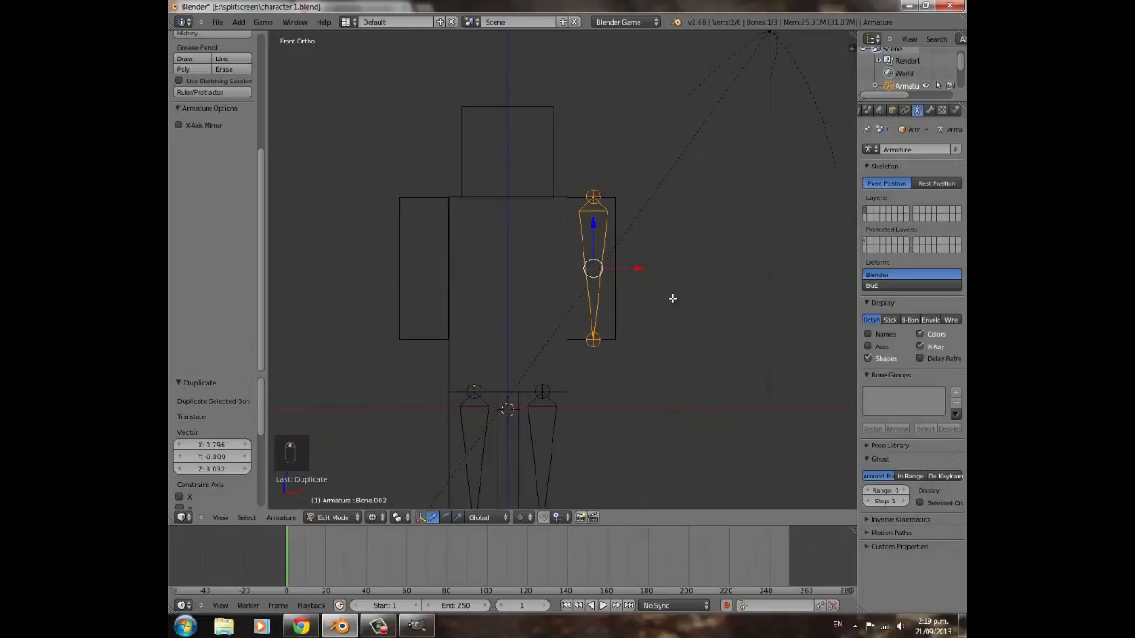
# - Duplicate the arm bone along the X axis into the opposite arm and leave edit mode
pyautogui.hotkey('shift', 'd')
pyautogui.press('x')
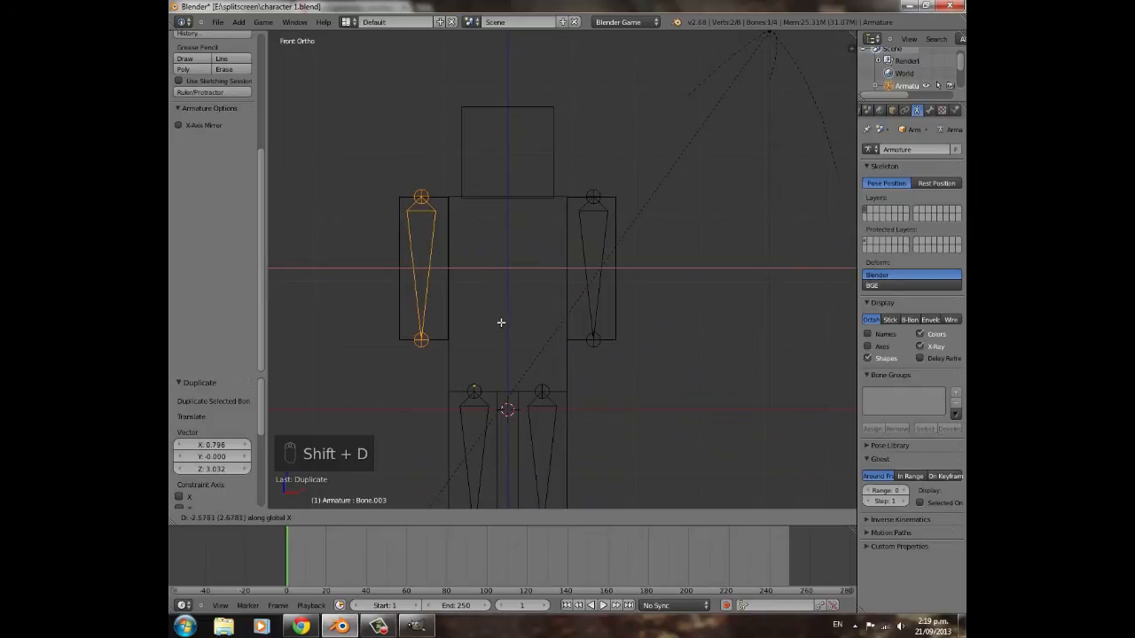
pyautogui.click(499, 322)
pyautogui.press('a')
pyautogui.moveTo(528, 330); pyautogui.dragTo(571, 361, button='middle')
pyautogui.press('Tab')
pyautogui.press('KP_1')
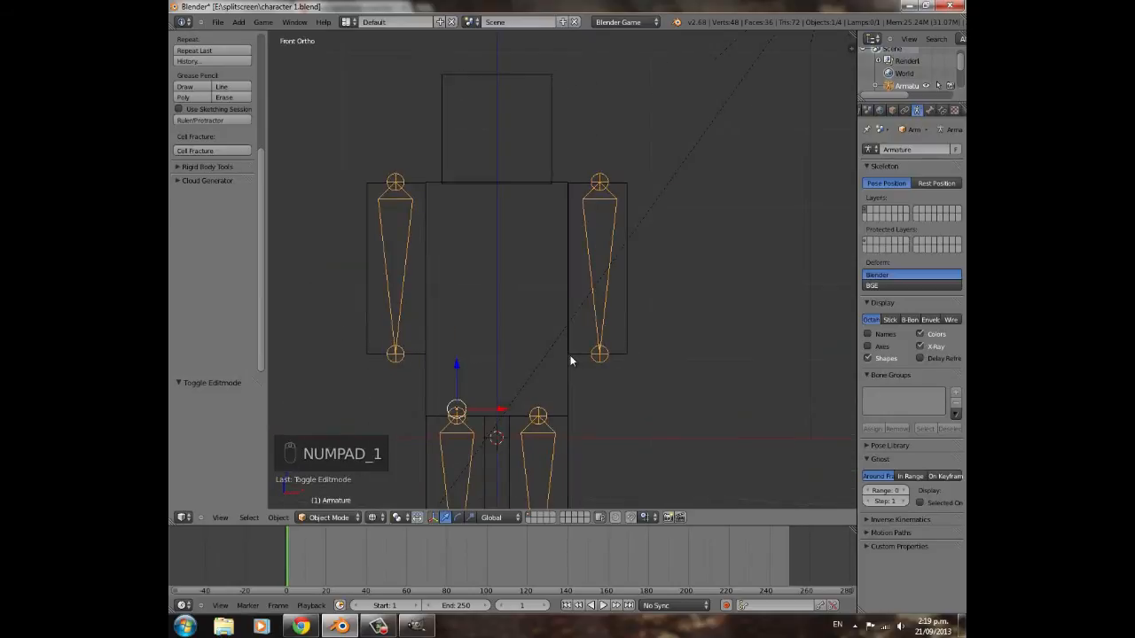
# - Duplicate the character's left arm bone into the middle of the torso and rotate the copy 180 degrees about X
pyautogui.press('Tab')
pyautogui.rightClick(599, 281)
pyautogui.hotkey('shift', 'd')
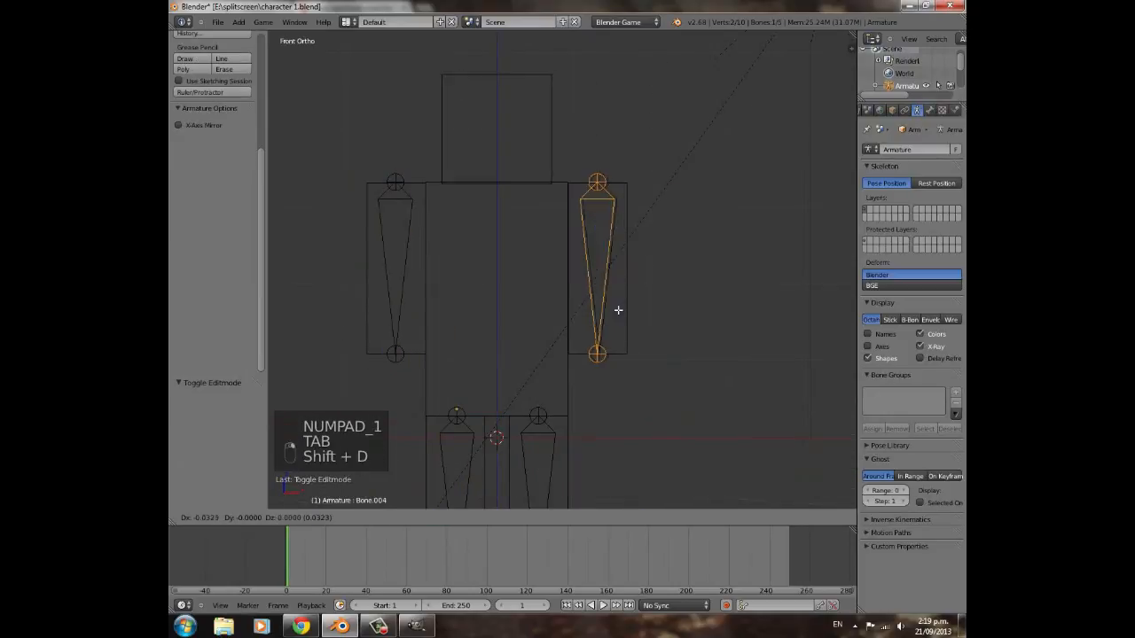
pyautogui.click(539, 332)
pyautogui.write('rx180')
pyautogui.press('Return')
# - Stretch the torso bone along Z, moving its base down about 0.477 to the hips and its tip up about 0.299 to the neck
pyautogui.rightClick(494, 378)
pyautogui.press('g')
pyautogui.press('z')
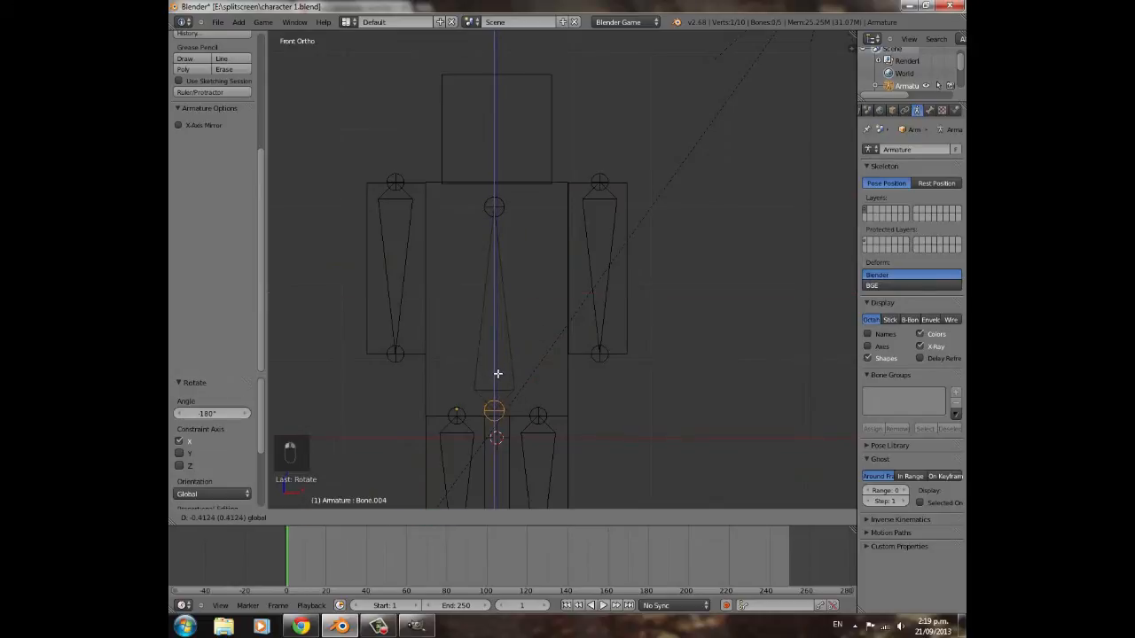
pyautogui.click(499, 377)
pyautogui.rightClick(494, 205)
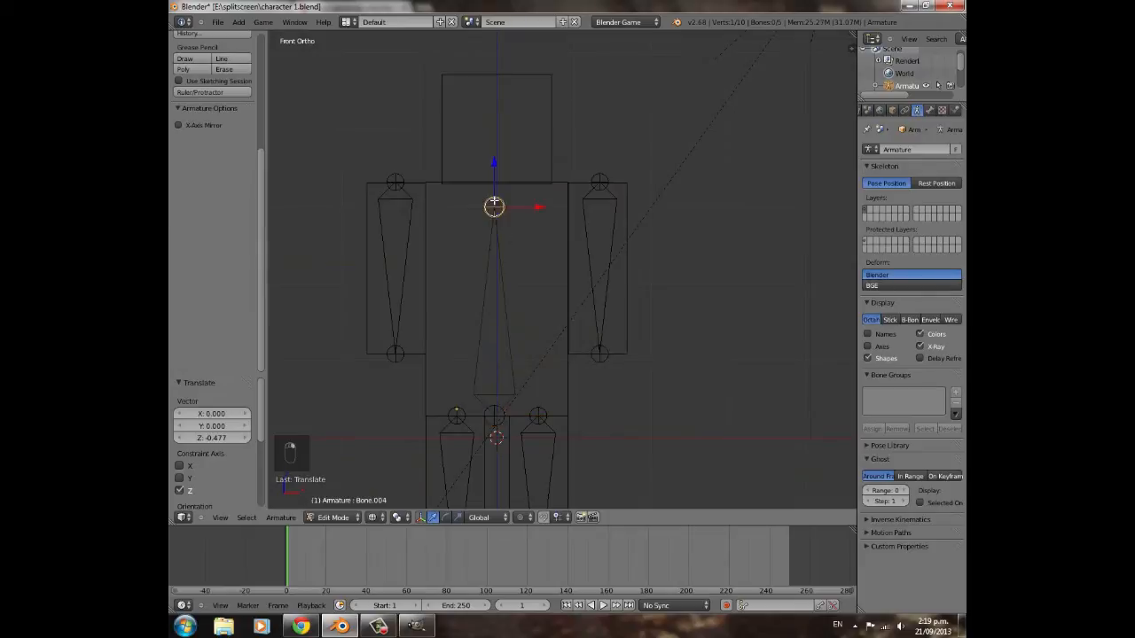
pyautogui.press('g')
pyautogui.press('z')
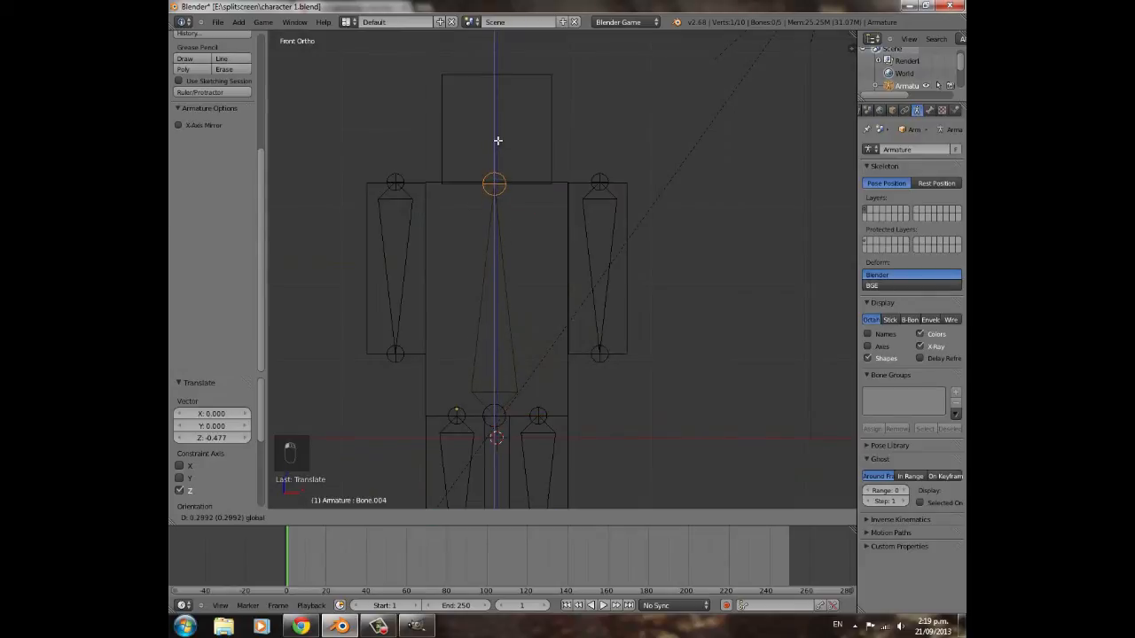
pyautogui.click(497, 140)
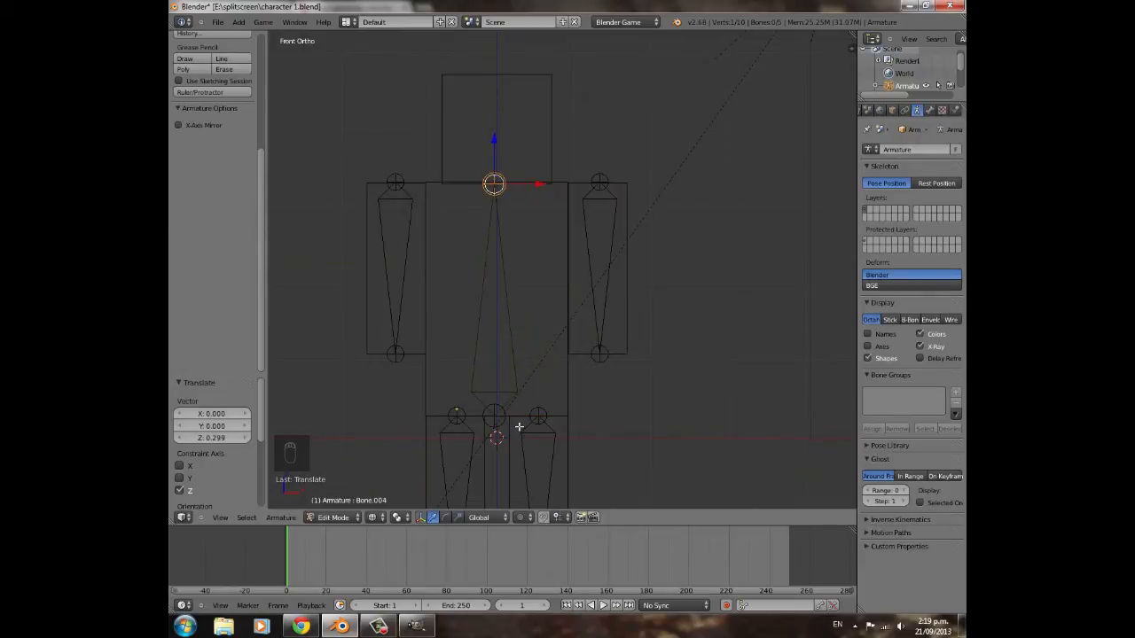
# - Nudge the whole torso bone slightly along X to center it in the body, and leave edit mode
pyautogui.rightClick(510, 353)
pyautogui.moveTo(540, 303); pyautogui.dragTo(542, 306)
pyautogui.press('Tab')
# - Set the viewport shading to Texture to show the bones over the textured character
pyautogui.scroll(-3, 541, 322)
pyautogui.moveTo(493, 412); pyautogui.dragTo(514, 535, button='middle')
pyautogui.click(371, 517)
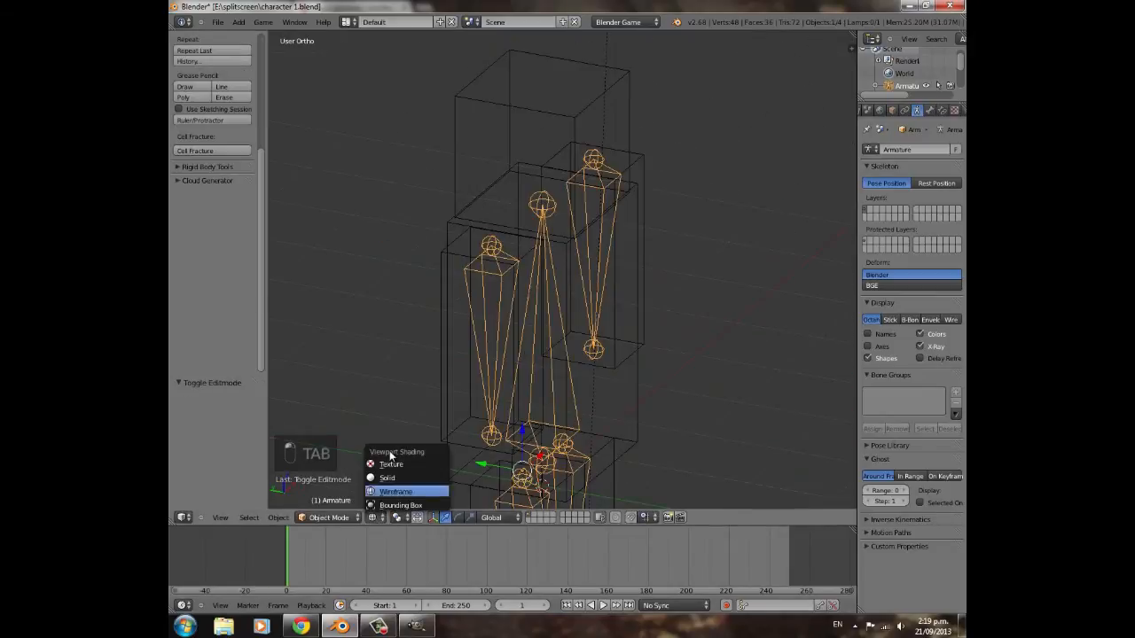
pyautogui.click(412, 464)
pyautogui.scroll(3, 401, 342)
pyautogui.moveTo(400, 341); pyautogui.dragTo(442, 362, button='middle')
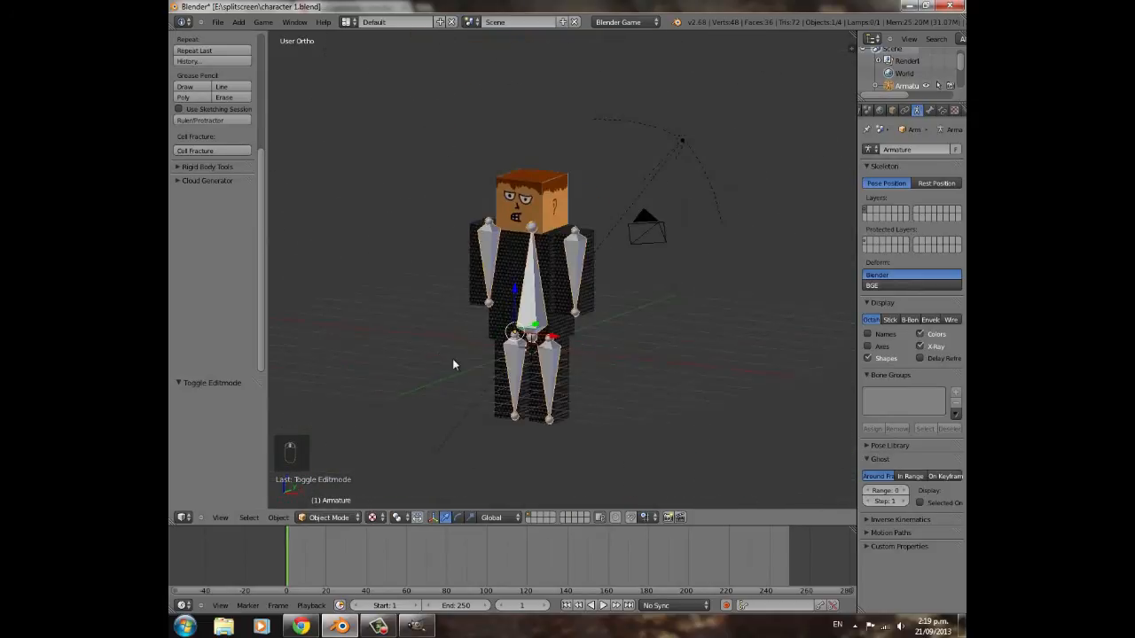
# - Parent the character mesh to the armature using Armature Deform With Automatic Weights, and deselect everything
pyautogui.scroll(3, 443, 362)
pyautogui.moveTo(579, 372); pyautogui.dragTo(534, 387, button='middle')
pyautogui.press('KP_3')
pyautogui.scroll(4, 535, 387)
pyautogui.scroll(-3, 552, 286)
pyautogui.scroll(4, 491, 299)
pyautogui.moveTo(552, 287); pyautogui.dragTo(722, 310, button='middle')
pyautogui.scroll(-5, 549, 243)
pyautogui.scroll(5, 609, 375)
pyautogui.keyDown('shift'); pyautogui.moveTo(550, 243); pyautogui.dragTo(572, 373, button='middle'); pyautogui.keyUp('shift')
pyautogui.rightClick(540, 286)
pyautogui.scroll(-5, 554, 341)
pyautogui.scroll(4, 640, 151)
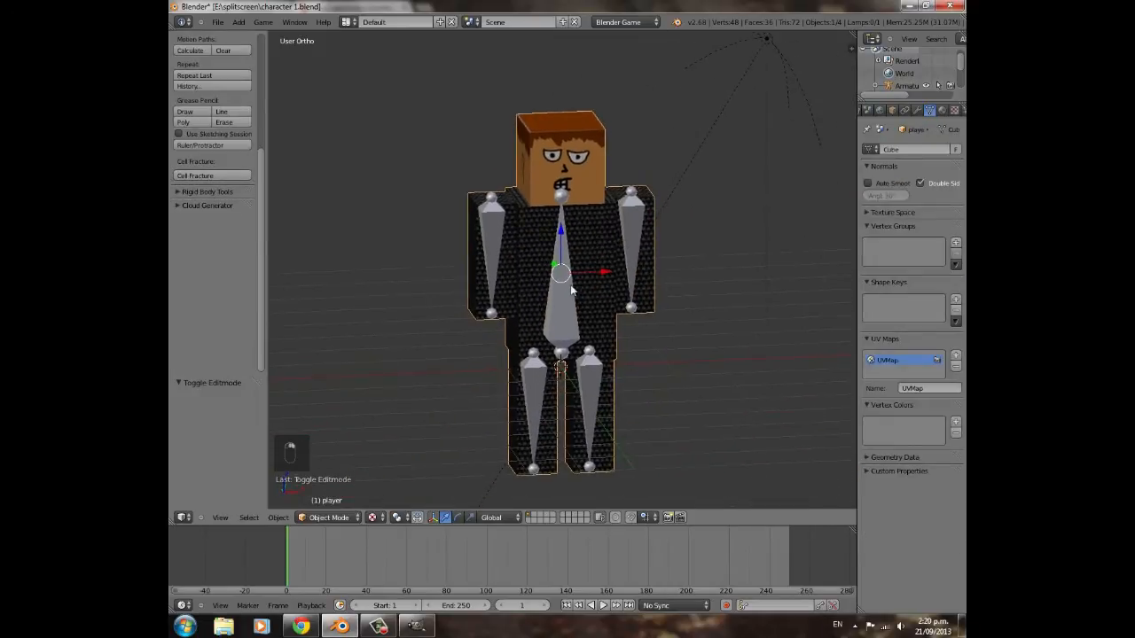
pyautogui.scroll(-2, 590, 154)
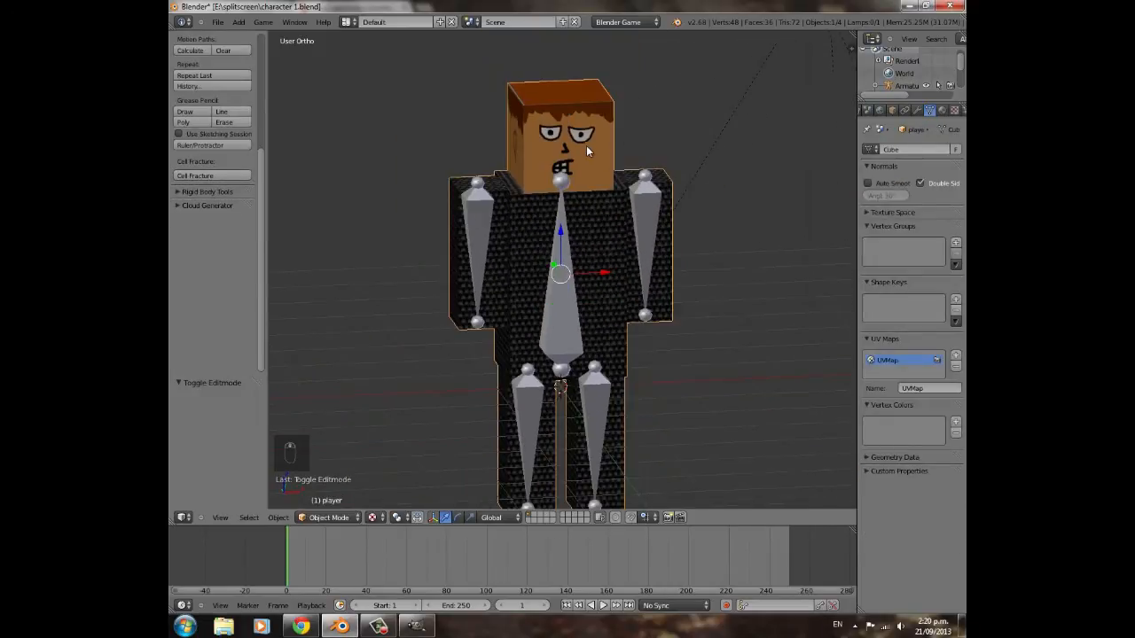
pyautogui.keyDown('shift'); pyautogui.rightClick(565, 313); pyautogui.keyUp('shift')
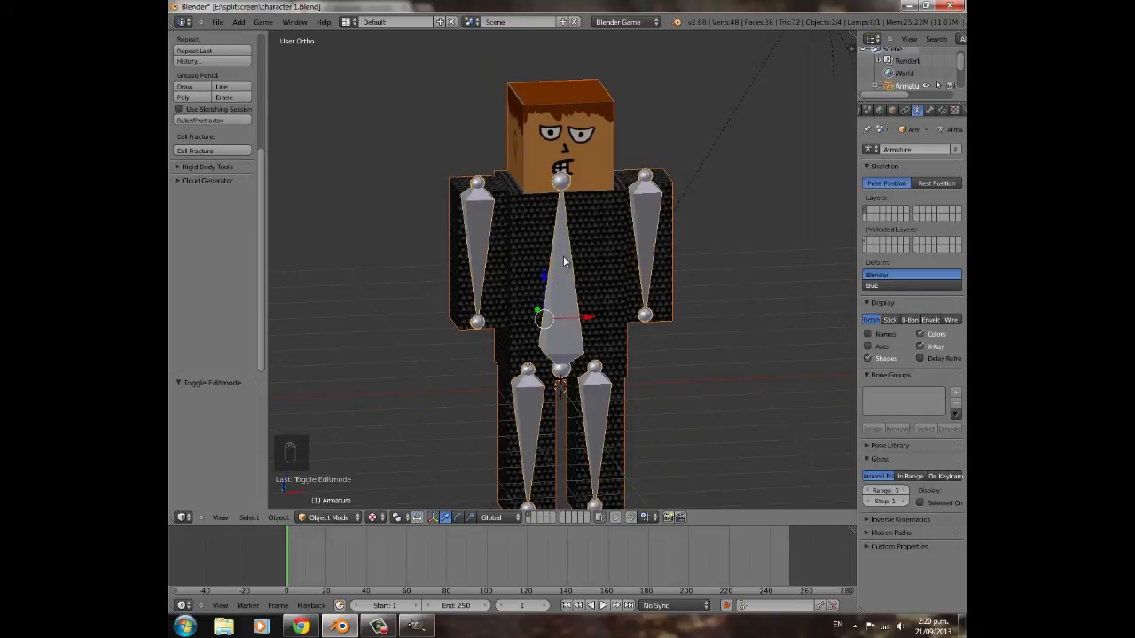
pyautogui.hotkey('ctrl', 'p')
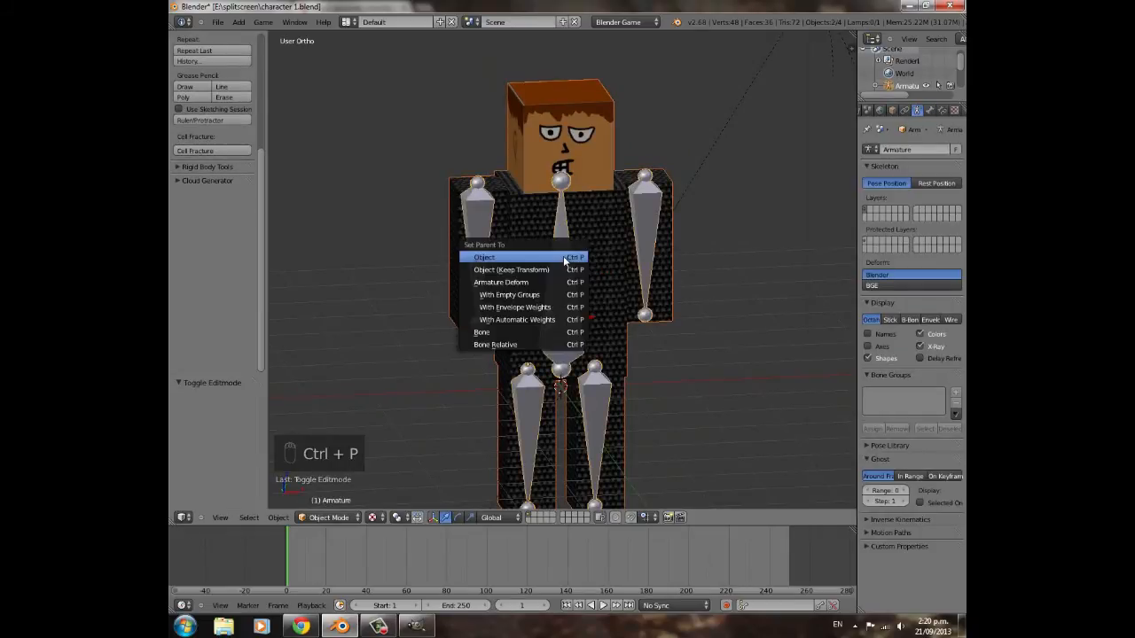
pyautogui.click(545, 319)
pyautogui.moveTo(556, 312); pyautogui.dragTo(425, 326, button='middle')
pyautogui.scroll(3, 520, 344)
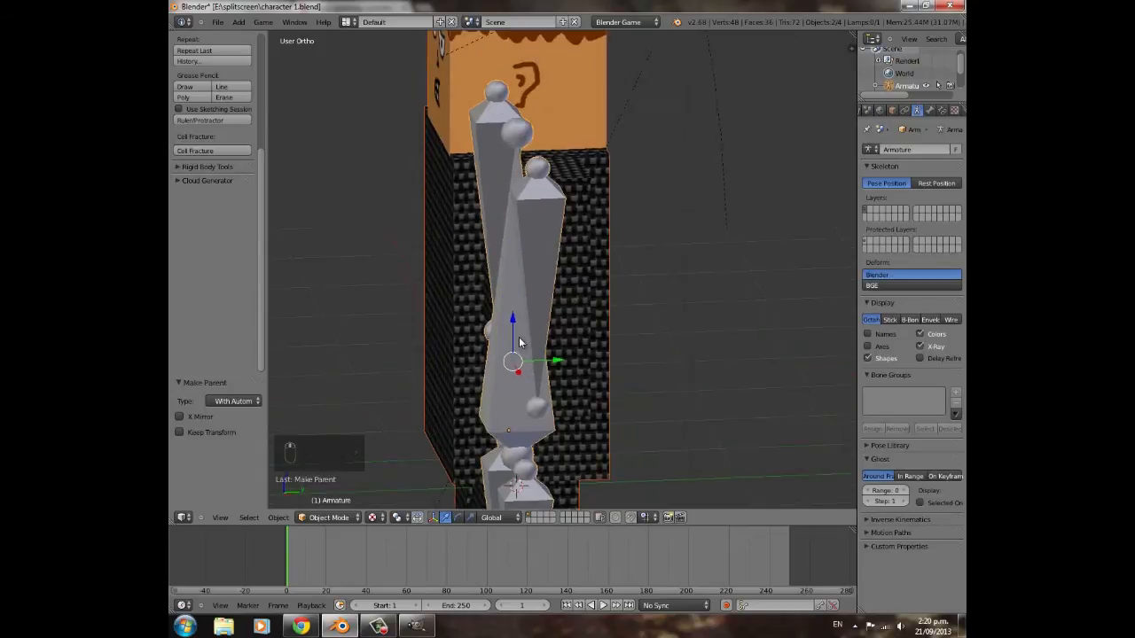
pyautogui.keyDown('shift'); pyautogui.moveTo(506, 199); pyautogui.dragTo(520, 260, button='middle'); pyautogui.keyUp('shift')
pyautogui.scroll(-3, 519, 316)
pyautogui.press('a')
pyautogui.moveTo(410, 312); pyautogui.dragTo(505, 346, button='middle')
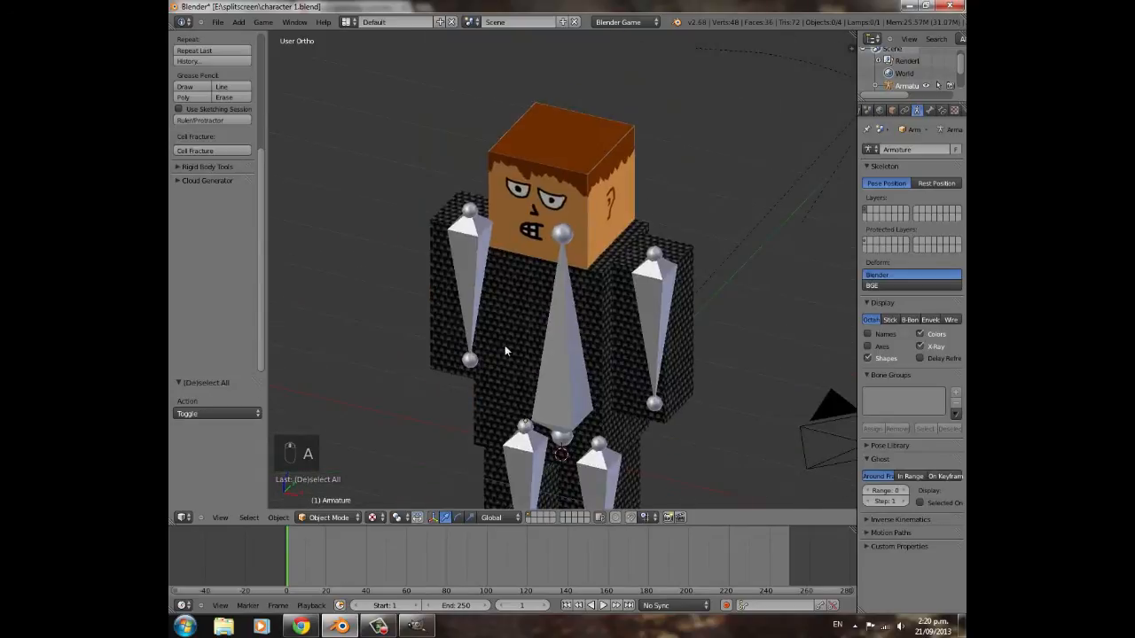
# - Try the B-Bone and Stick display styles on the armature and return it to Octahedral
pyautogui.rightClick(611, 343)
pyautogui.rightClick(642, 320)
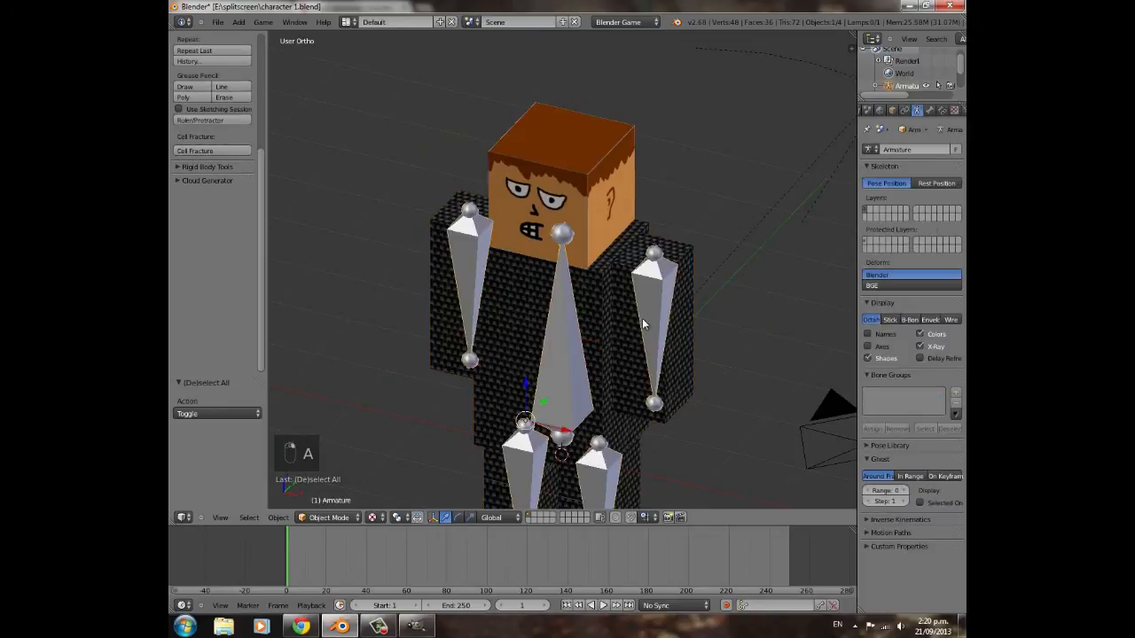
pyautogui.click(910, 319)
pyautogui.click(889, 320)
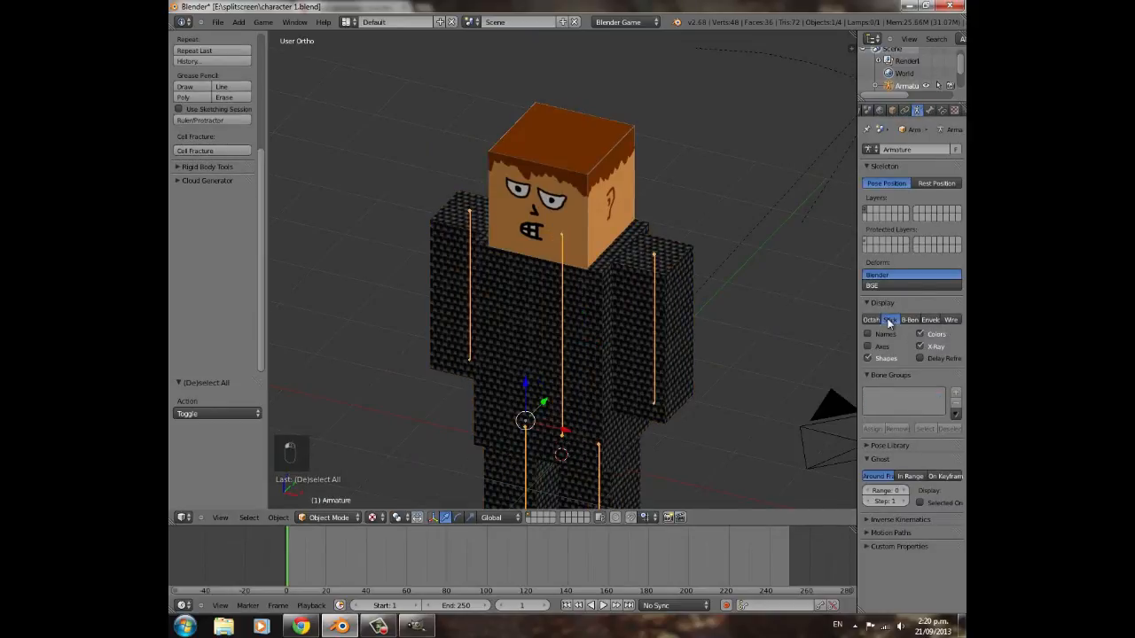
pyautogui.click(872, 320)
pyautogui.click(910, 319)
pyautogui.click(891, 319)
pyautogui.click(872, 321)
pyautogui.moveTo(632, 312); pyautogui.dragTo(568, 418, button='middle')
pyautogui.moveTo(736, 335); pyautogui.dragTo(645, 330, button='middle')
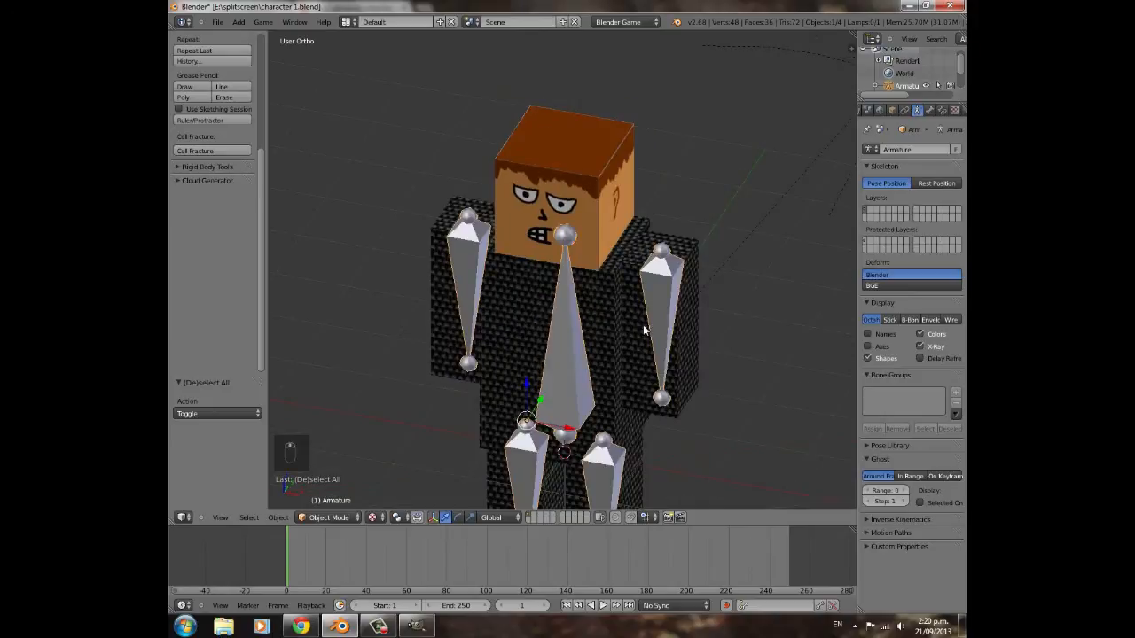
# - Switch the armature to Pose Mode and select the bone in the character's left arm
pyautogui.click(335, 518)
pyautogui.click(330, 518)
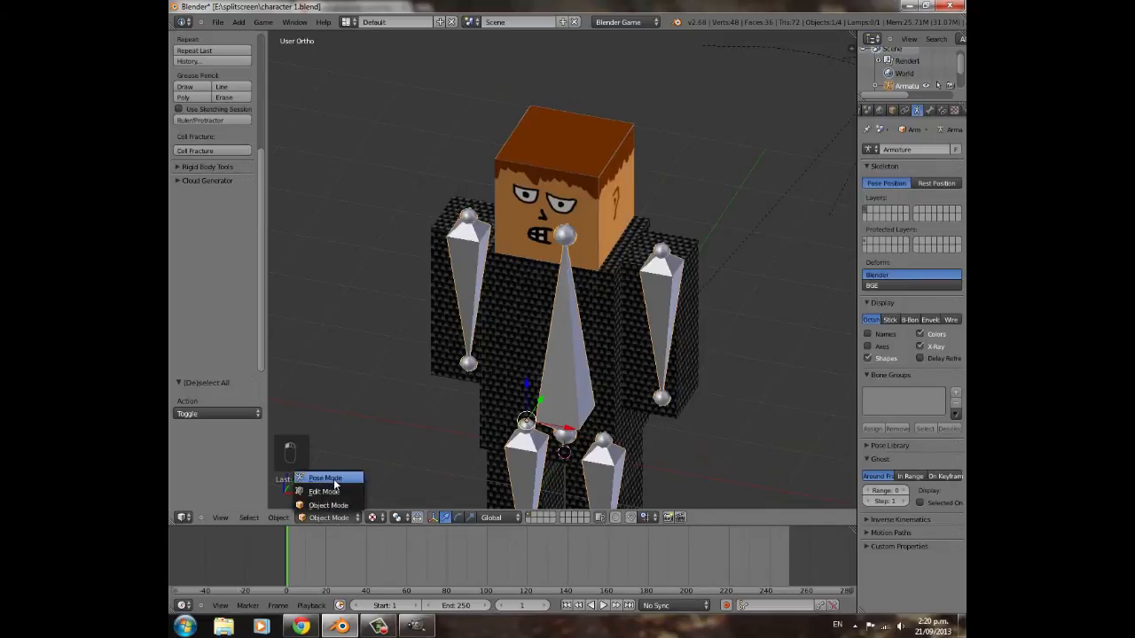
pyautogui.click(325, 479)
pyautogui.rightClick(667, 302)
pyautogui.moveTo(730, 347); pyautogui.dragTo(709, 337, button='middle')
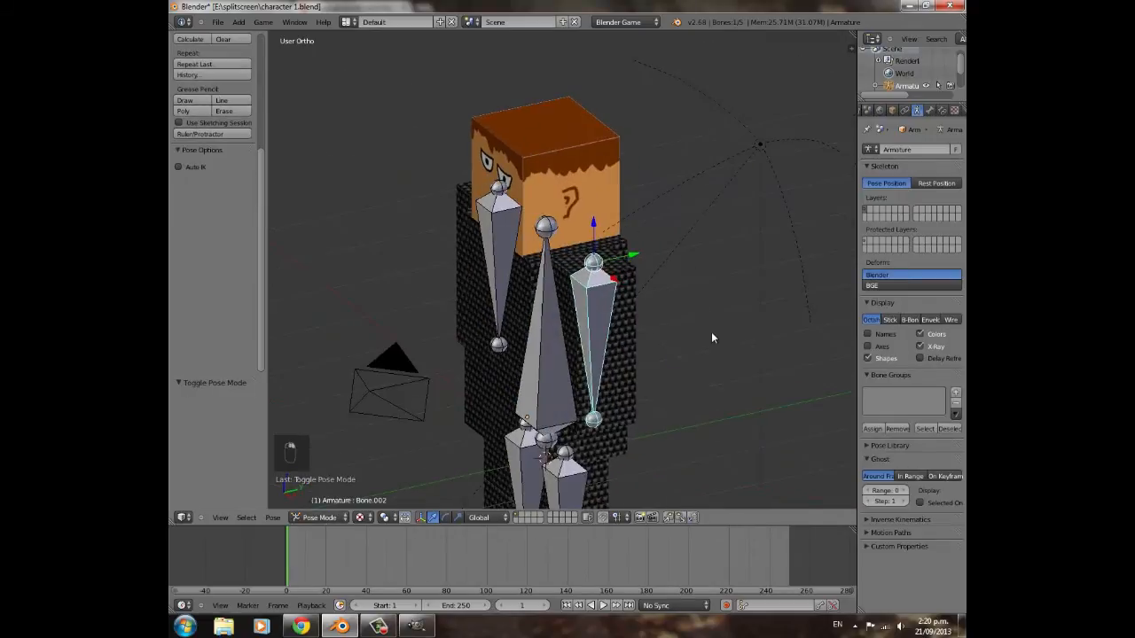
# - Try rotating the left arm bone about the global X axis and undo the rotation
pyautogui.press('r')
pyautogui.press('x')
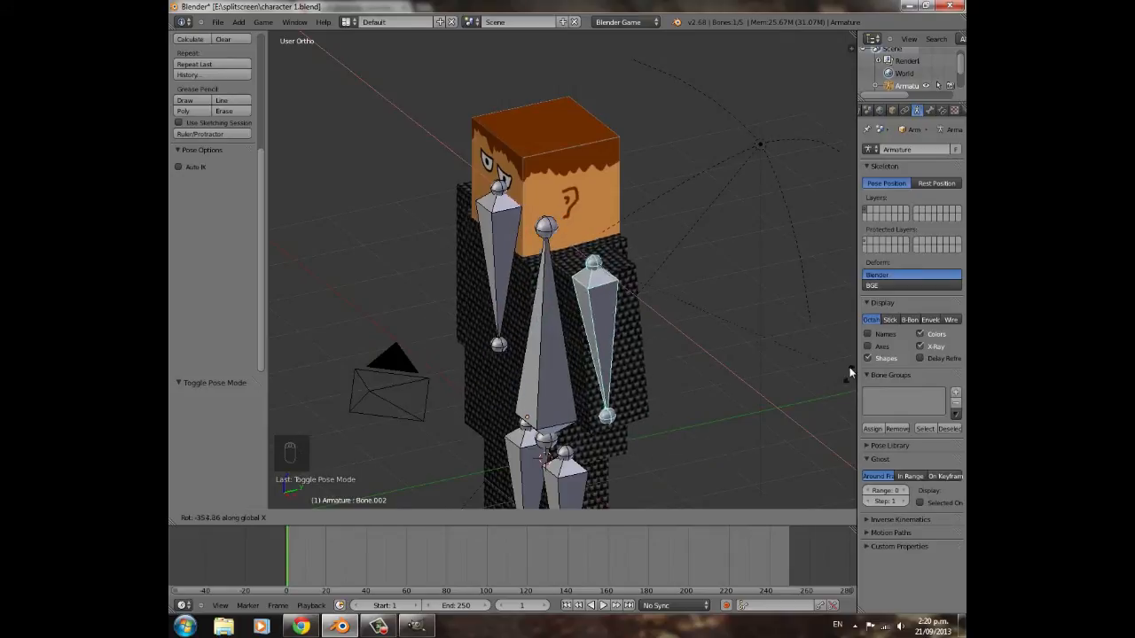
pyautogui.click(684, 309)
pyautogui.hotkey('ctrl', 'z')
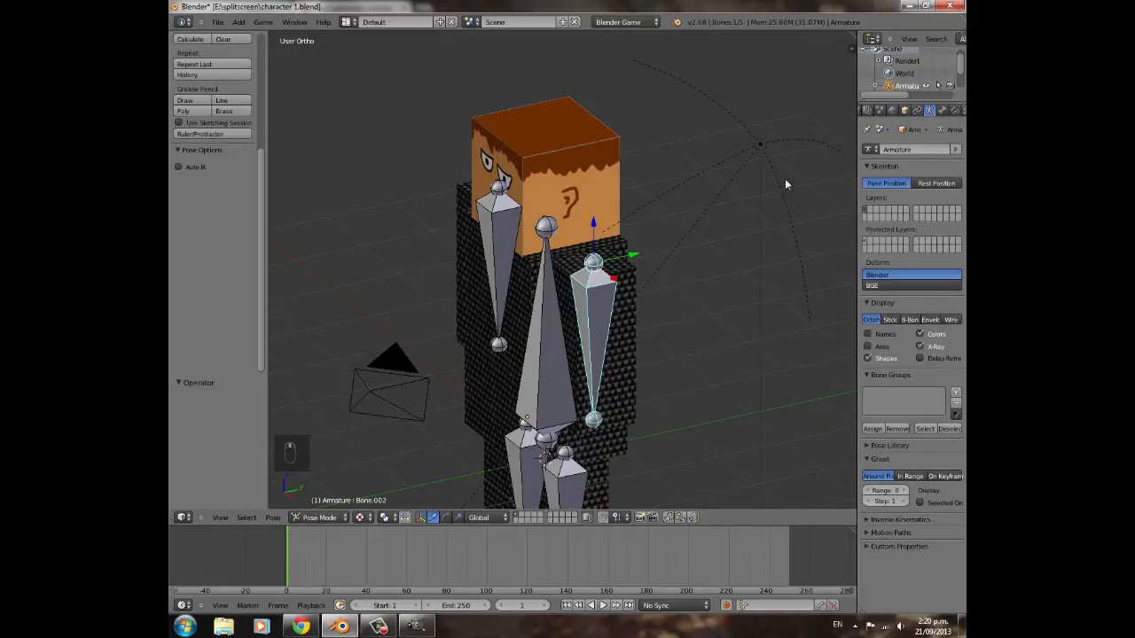
pyautogui.rightClick(626, 263)
pyautogui.rightClick(602, 292)
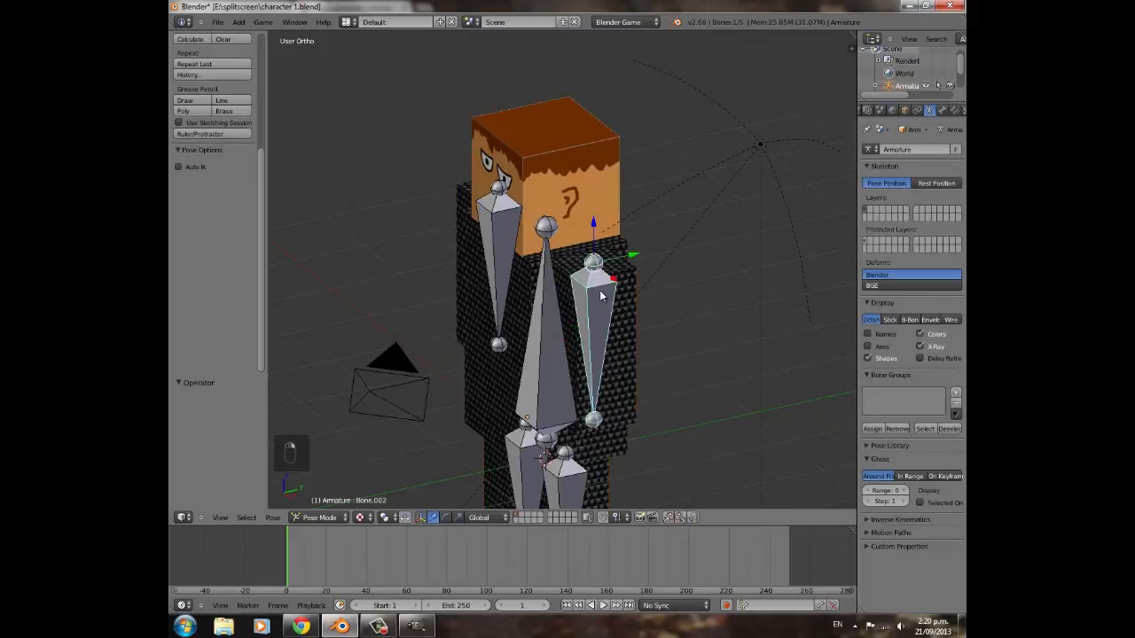
pyautogui.rightClick(624, 285)
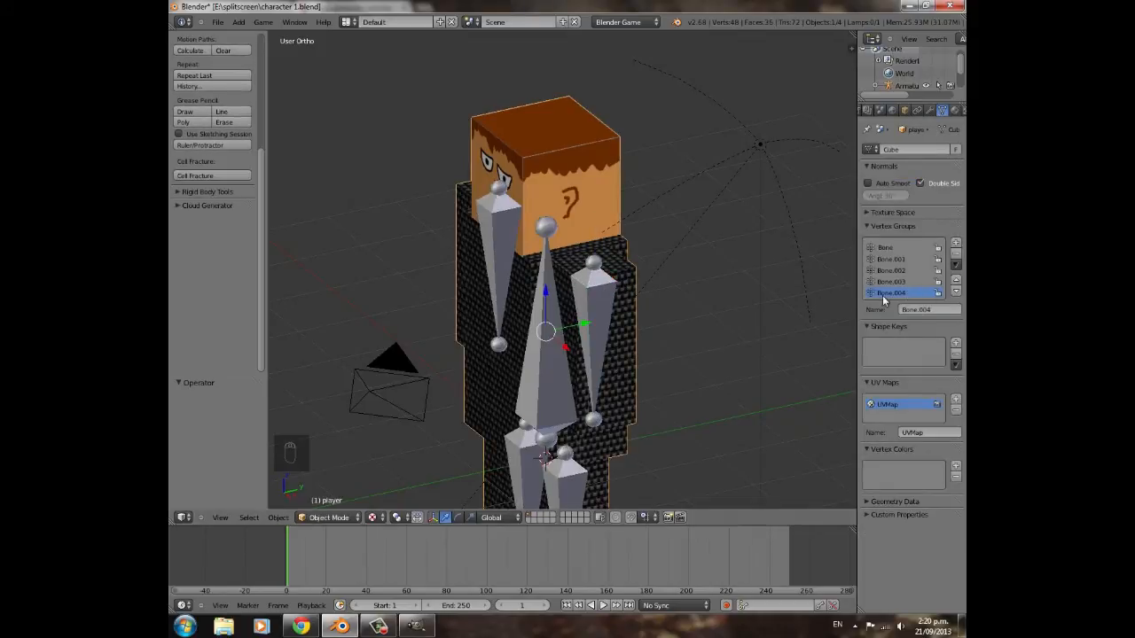
pyautogui.hotkey('ctrl', 'z')
pyautogui.click(905, 111)
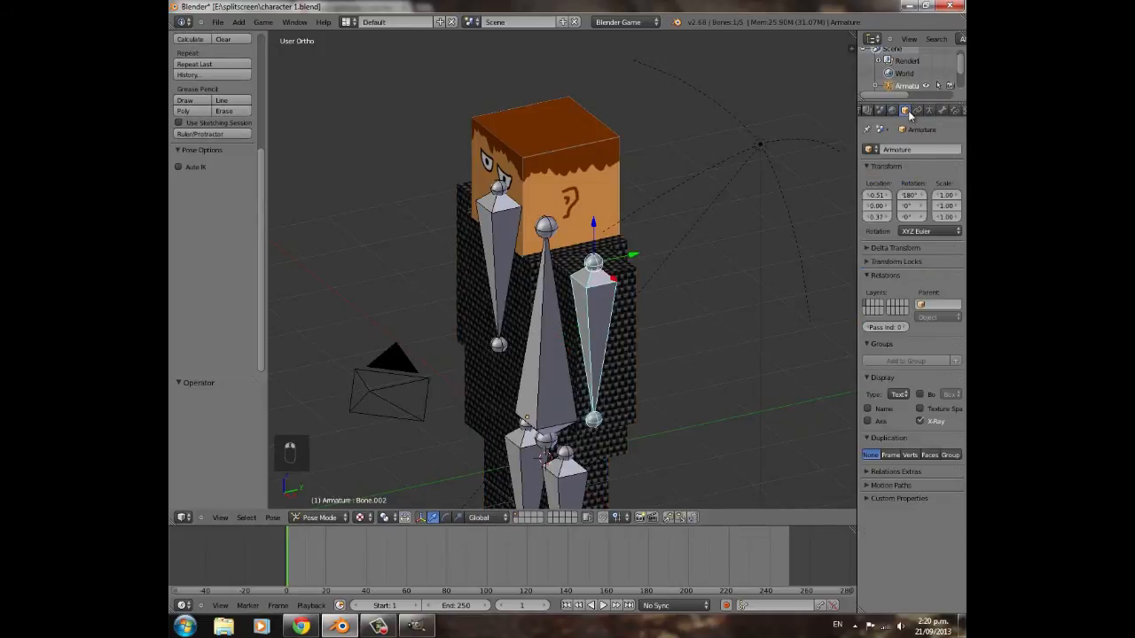
pyautogui.click(943, 110)
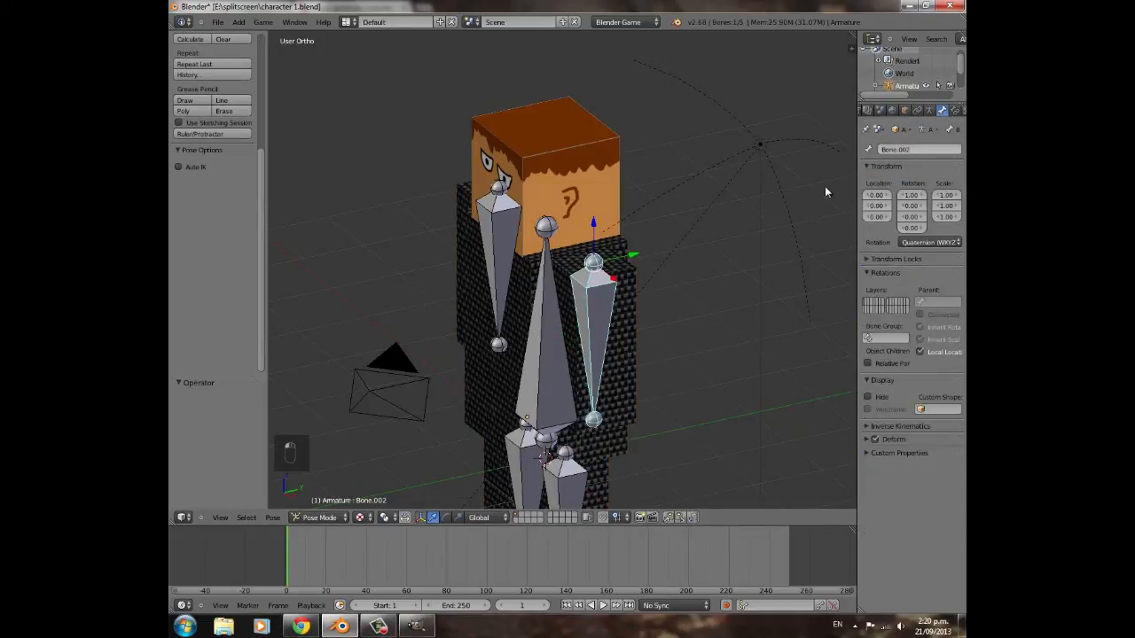
# - Select the character mesh, make its Bone.002 vertex group active, and switch to Weight Paint mode
pyautogui.rightClick(626, 285)
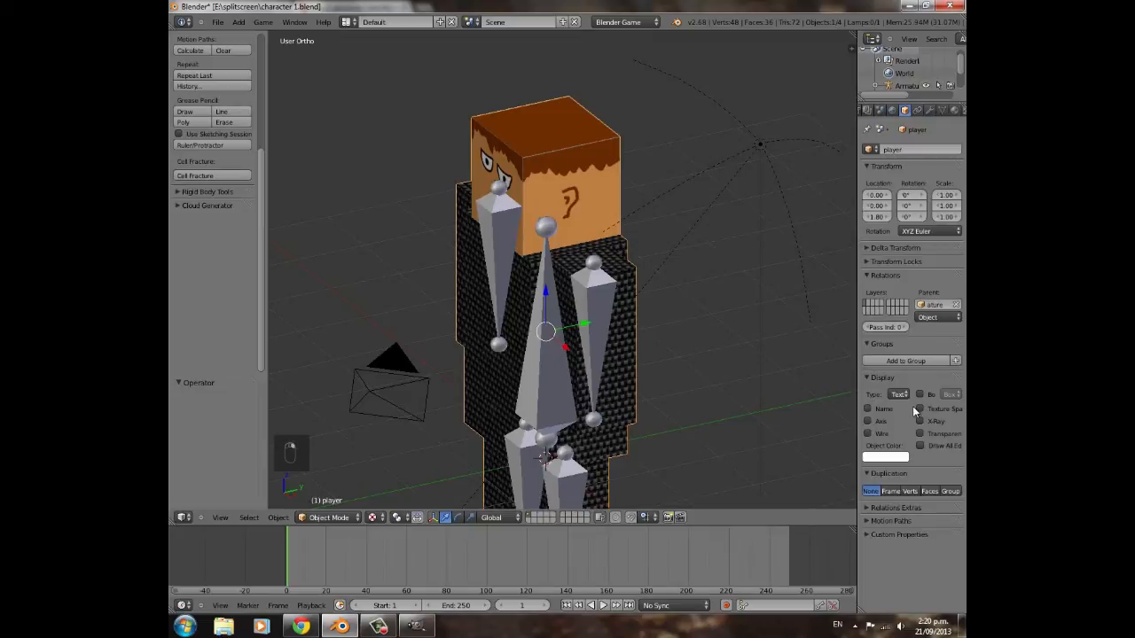
pyautogui.click(942, 110)
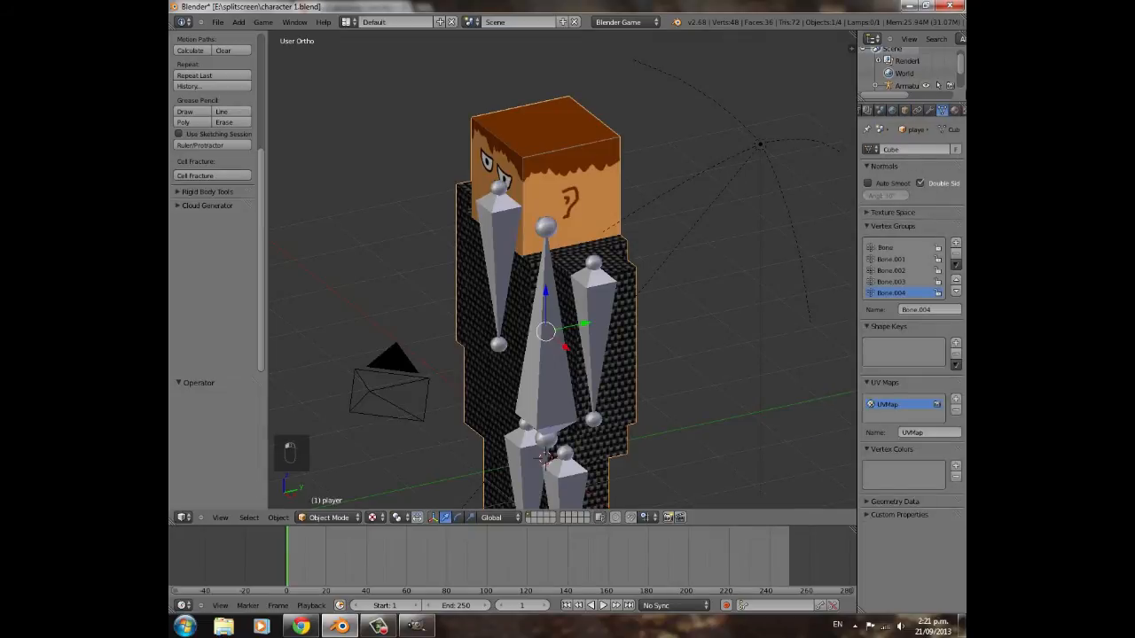
pyautogui.click(896, 270)
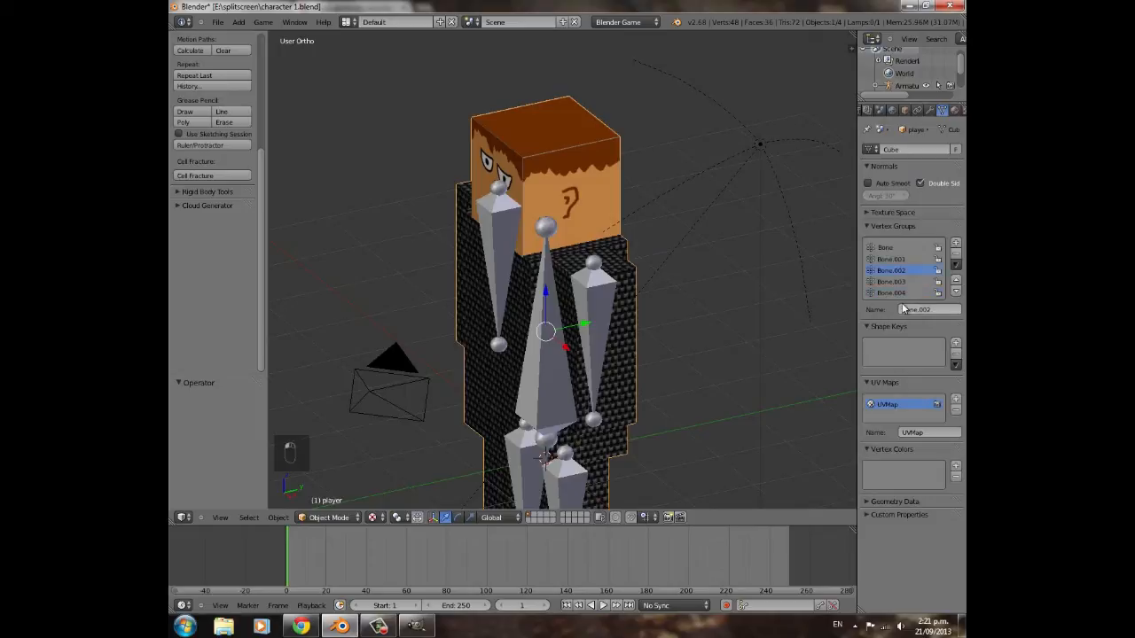
pyautogui.click(331, 519)
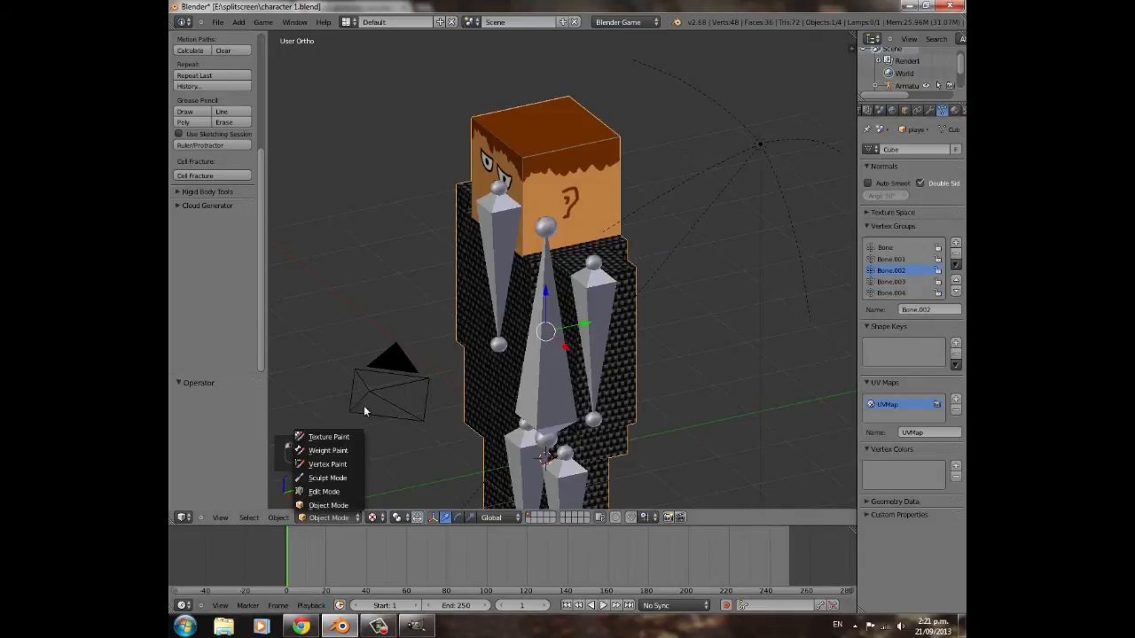
pyautogui.click(342, 454)
# - Set the viewport to wireframe shading and inspect Bone.002's weight colors around the torso and arms
pyautogui.moveTo(517, 313)
pyautogui.mouseDown(button='middle')
pyautogui.moveTo(544, 360)
pyautogui.moveTo(531, 367)
pyautogui.mouseUp(button='middle')
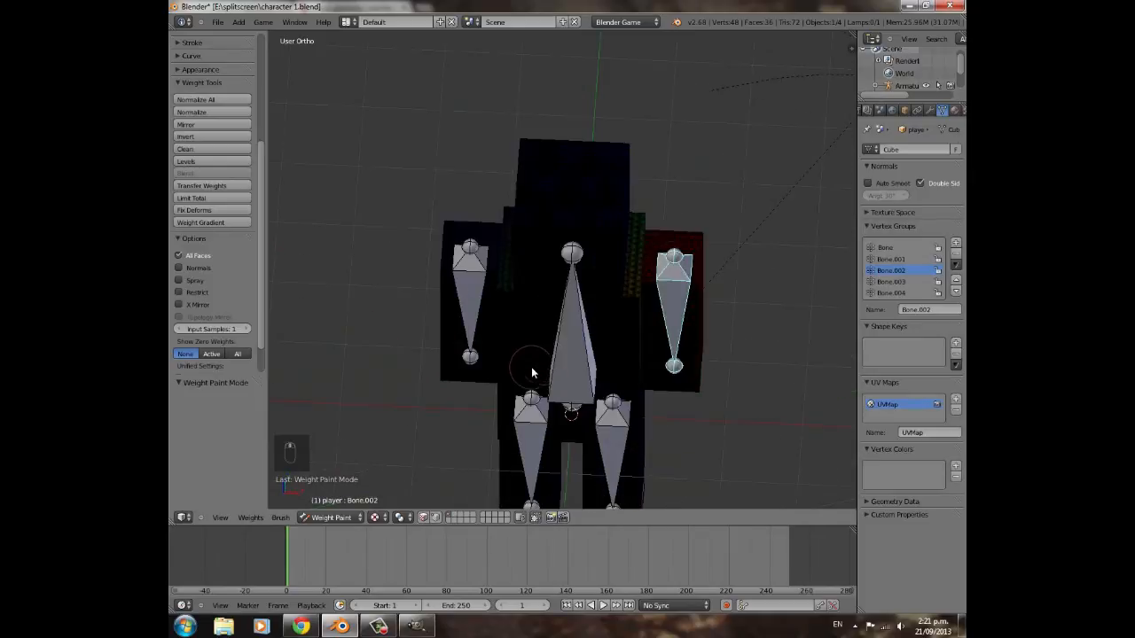
pyautogui.press('z')
pyautogui.moveTo(620, 311); pyautogui.dragTo(537, 318, button='middle')
pyautogui.scroll(3, 537, 318)
pyautogui.moveTo(395, 341)
pyautogui.mouseDown(button='middle')
pyautogui.moveTo(515, 322)
pyautogui.moveTo(644, 274)
pyautogui.mouseUp(button='middle')
pyautogui.moveTo(529, 287)
pyautogui.mouseDown(button='middle')
pyautogui.moveTo(633, 307)
pyautogui.moveTo(529, 308)
pyautogui.mouseUp(button='middle')
pyautogui.scroll(7, 198, 111)
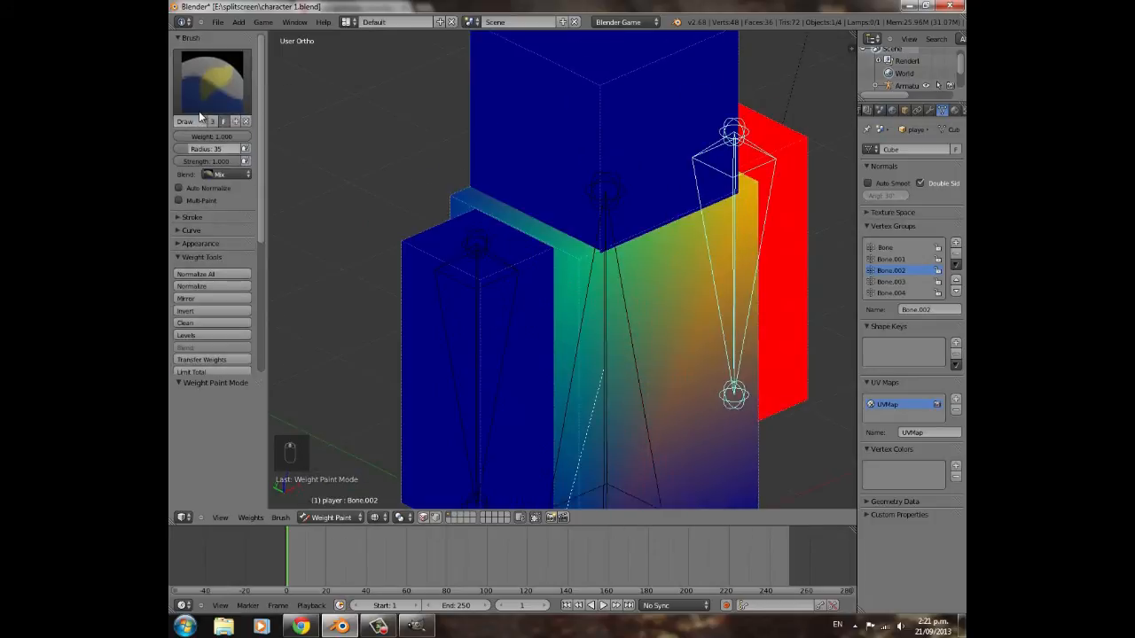
# - Set the brush weight to 0 and paint Bone.002's influence off the upper corners of the torso
pyautogui.moveTo(237, 135); pyautogui.dragTo(172, 135)
pyautogui.moveTo(616, 261); pyautogui.dragTo(520, 281, button='middle')
pyautogui.moveTo(519, 281); pyautogui.dragTo(526, 304)
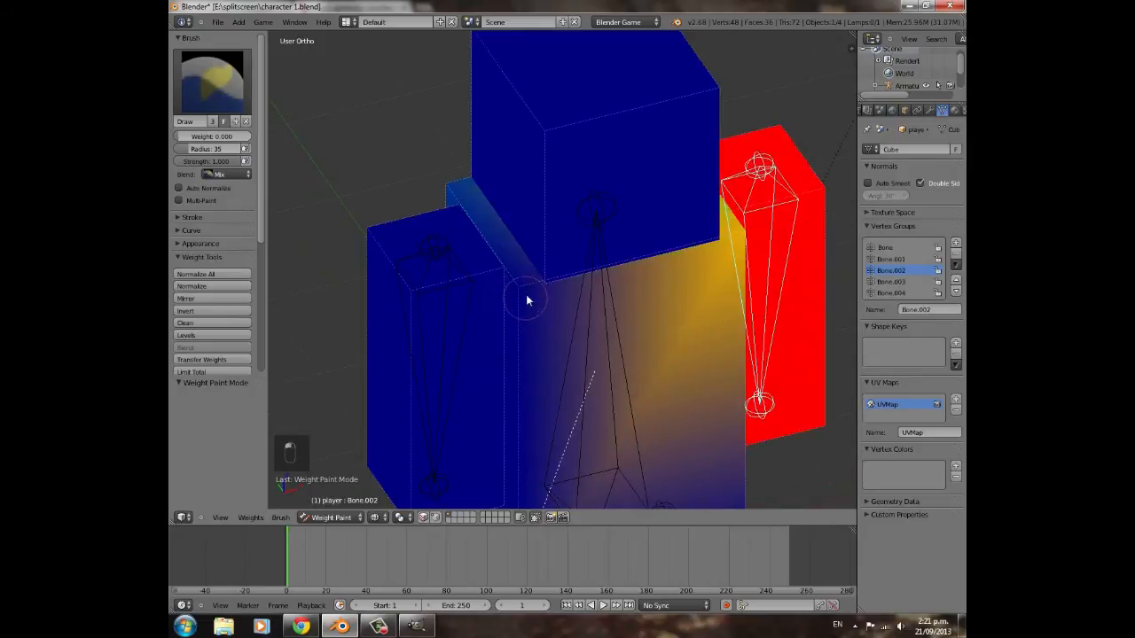
pyautogui.moveTo(544, 307)
pyautogui.mouseDown(button='middle')
pyautogui.moveTo(621, 329)
pyautogui.moveTo(580, 339)
pyautogui.moveTo(609, 334)
pyautogui.mouseUp(button='middle')
pyautogui.moveTo(609, 334)
pyautogui.mouseDown()
pyautogui.moveTo(606, 296)
pyautogui.moveTo(598, 325)
pyautogui.mouseUp()
pyautogui.moveTo(598, 325)
pyautogui.mouseDown(button='middle')
pyautogui.moveTo(538, 304)
pyautogui.moveTo(469, 304)
pyautogui.moveTo(512, 269)
pyautogui.mouseUp(button='middle')
pyautogui.moveTo(511, 268); pyautogui.dragTo(511, 273)
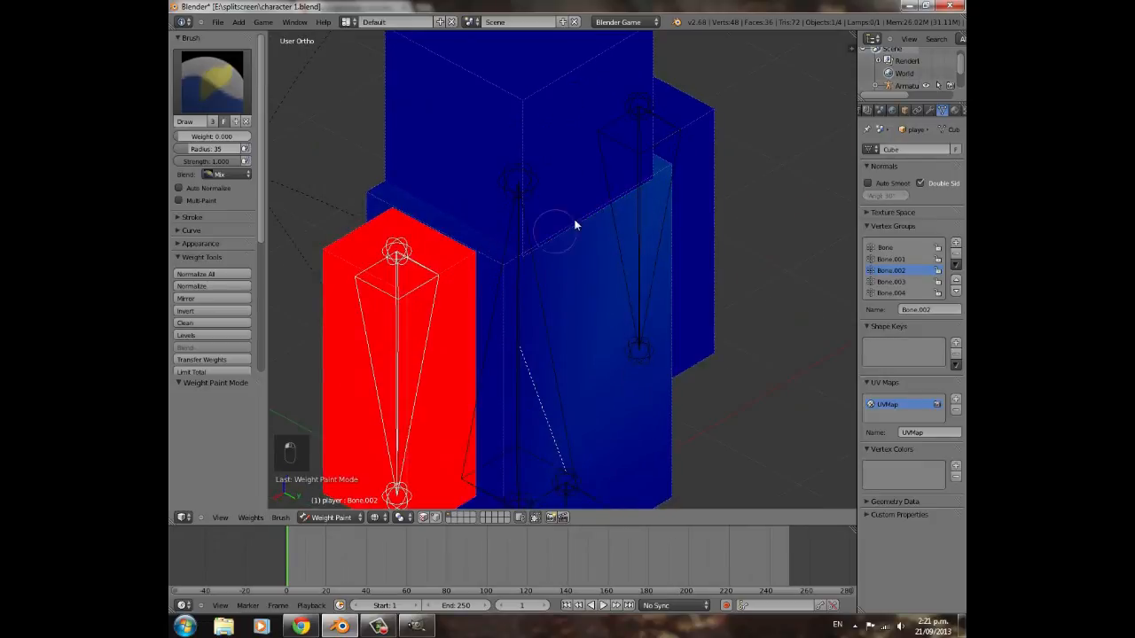
pyautogui.moveTo(600, 326)
pyautogui.mouseDown(button='middle')
pyautogui.moveTo(512, 380)
pyautogui.moveTo(659, 322)
pyautogui.moveTo(784, 379)
pyautogui.moveTo(562, 327)
pyautogui.moveTo(823, 345)
pyautogui.mouseUp(button='middle')
# - Make the vertex group named Bone active and paint its right-leg influence off the torso with zero weight
pyautogui.click(891, 247)
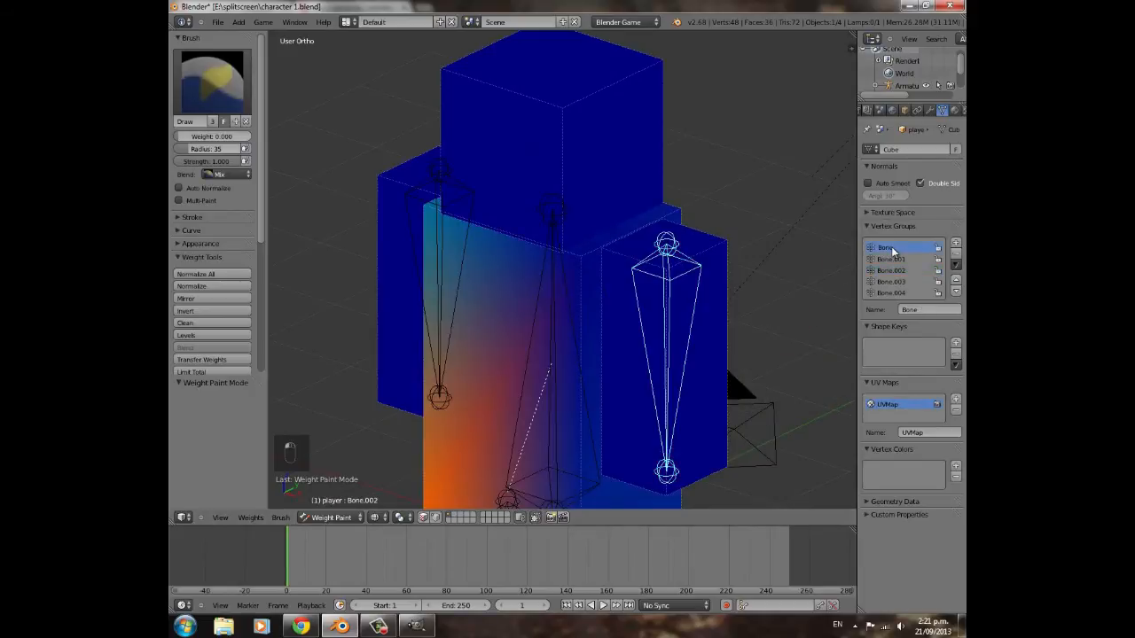
pyautogui.scroll(-3, 442, 370)
pyautogui.keyDown('shift'); pyautogui.moveTo(560, 366); pyautogui.dragTo(574, 272, button='middle'); pyautogui.keyUp('shift')
pyautogui.moveTo(575, 289)
pyautogui.mouseDown(button='middle')
pyautogui.moveTo(628, 264)
pyautogui.moveTo(650, 281)
pyautogui.moveTo(550, 316)
pyautogui.moveTo(604, 282)
pyautogui.mouseUp(button='middle')
pyautogui.scroll(3, 650, 280)
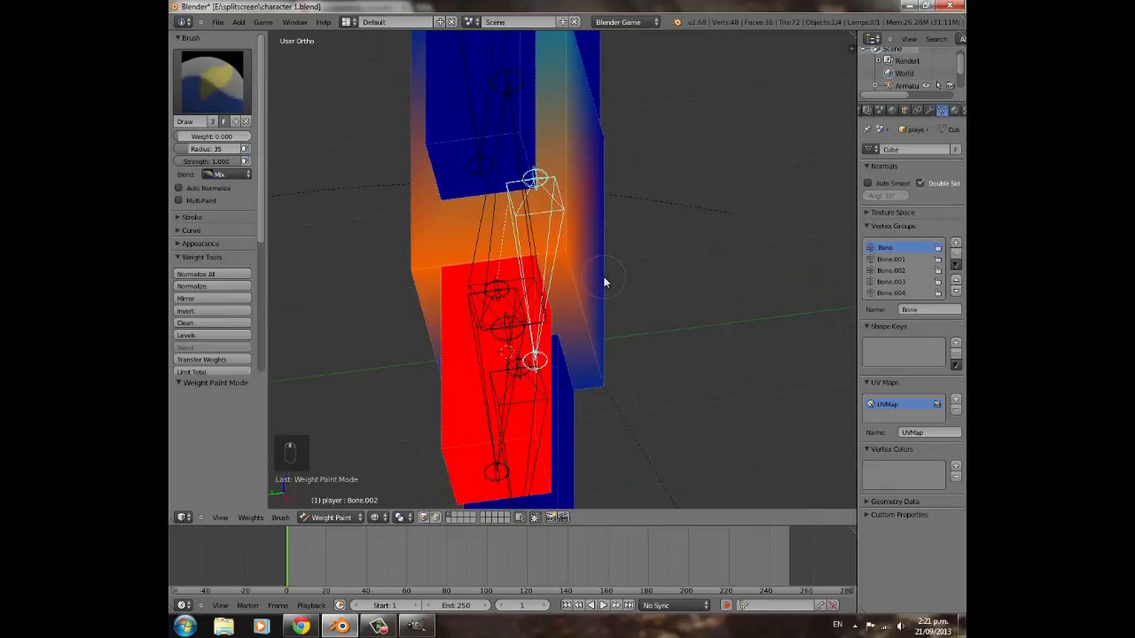
pyautogui.moveTo(583, 259); pyautogui.dragTo(574, 250)
pyautogui.moveTo(474, 282)
pyautogui.mouseDown(button='middle')
pyautogui.moveTo(423, 271)
pyautogui.moveTo(499, 269)
pyautogui.moveTo(550, 359)
pyautogui.moveTo(544, 322)
pyautogui.mouseUp(button='middle')
pyautogui.moveTo(568, 329); pyautogui.dragTo(570, 327)
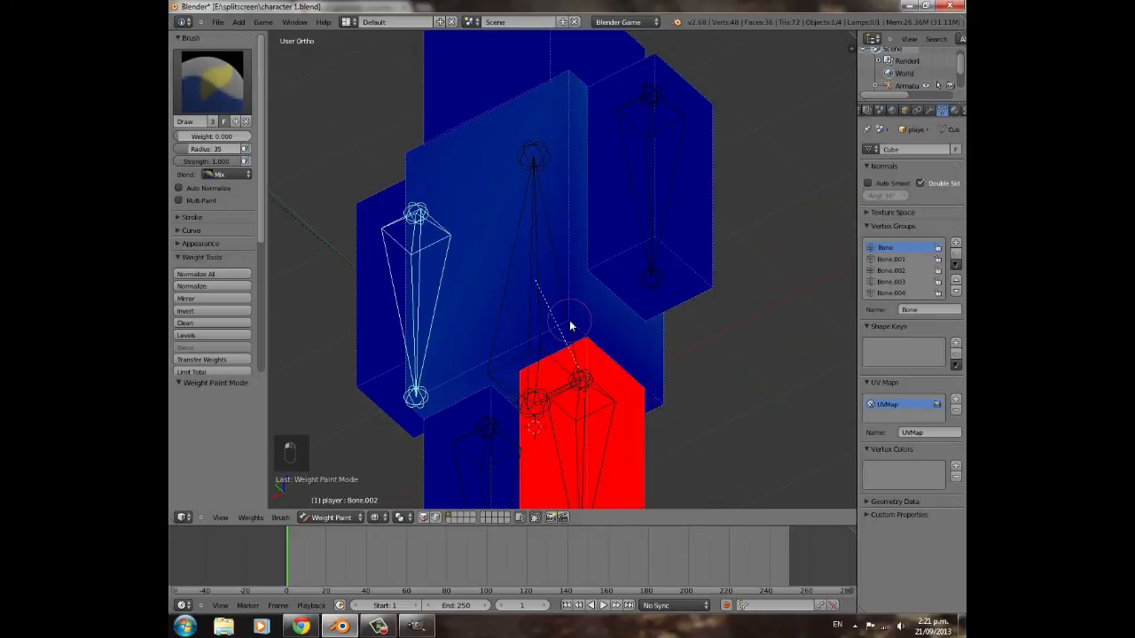
pyautogui.moveTo(606, 326)
pyautogui.mouseDown(button='middle')
pyautogui.moveTo(464, 363)
pyautogui.moveTo(618, 340)
pyautogui.mouseUp(button='middle')
pyautogui.moveTo(601, 178)
pyautogui.mouseDown(button='middle')
pyautogui.moveTo(577, 223)
pyautogui.moveTo(597, 187)
pyautogui.mouseUp(button='middle')
pyautogui.moveTo(645, 312); pyautogui.dragTo(612, 277, button='middle')
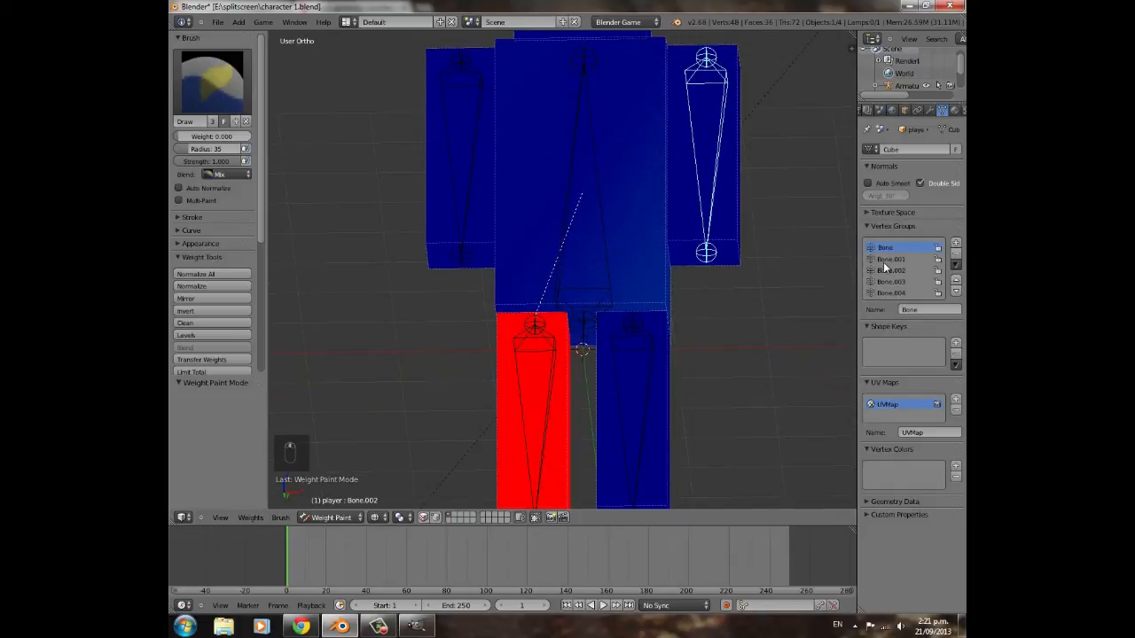
# - Make the Bone.003 vertex group active and paint its influence off the torso, undoing the stroke that hits the right arm
pyautogui.click(894, 281)
pyautogui.moveTo(520, 132); pyautogui.dragTo(457, 114, button='middle')
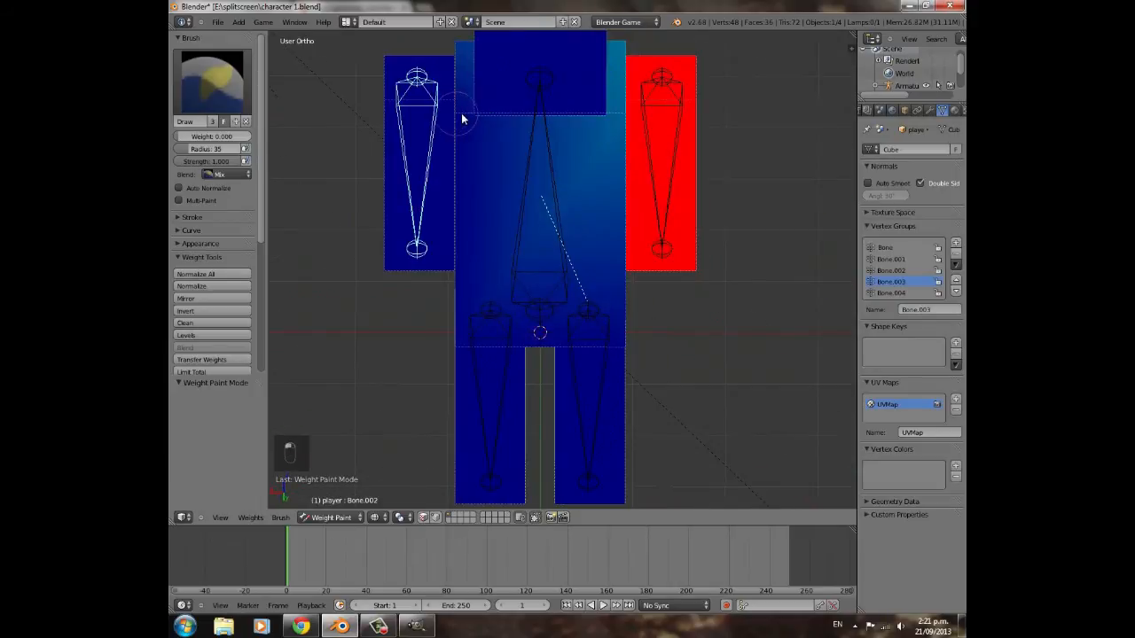
pyautogui.moveTo(623, 51); pyautogui.dragTo(608, 82)
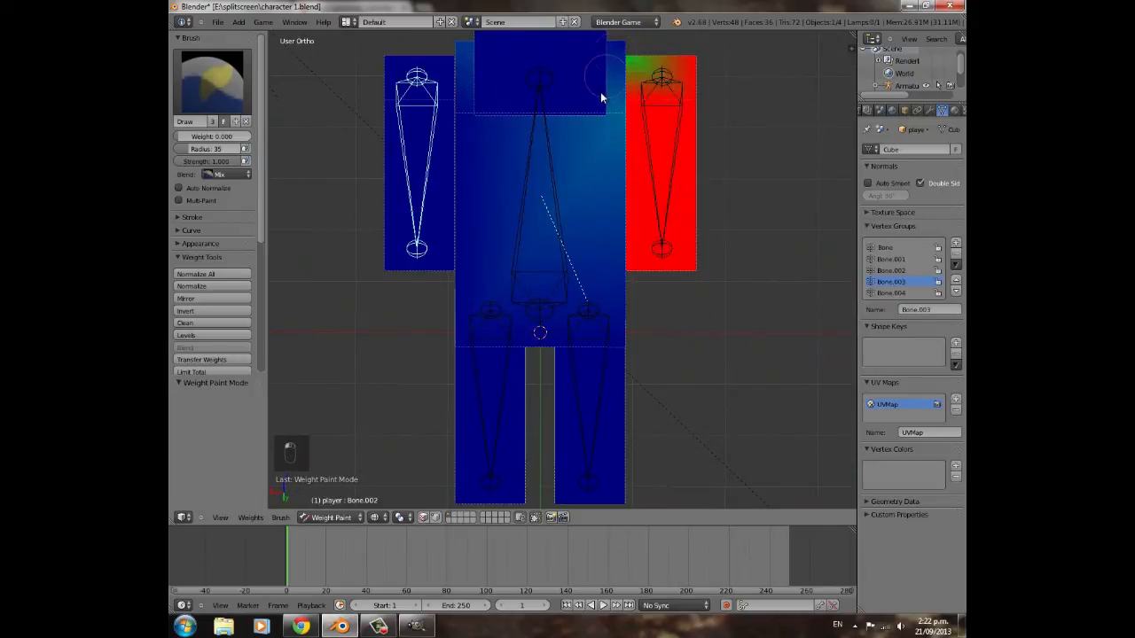
pyautogui.hotkey('ctrl', 'z')
pyautogui.moveTo(658, 147); pyautogui.dragTo(566, 193, button='middle')
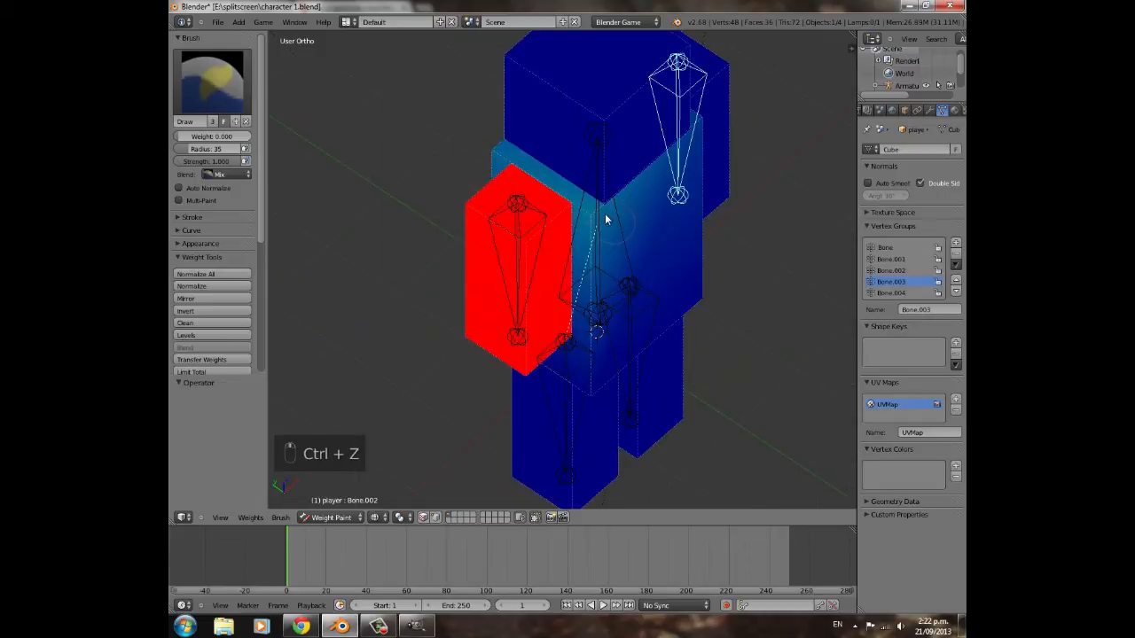
pyautogui.moveTo(613, 226); pyautogui.dragTo(599, 225)
pyautogui.moveTo(597, 222); pyautogui.dragTo(675, 230, button='middle')
pyautogui.click(558, 196)
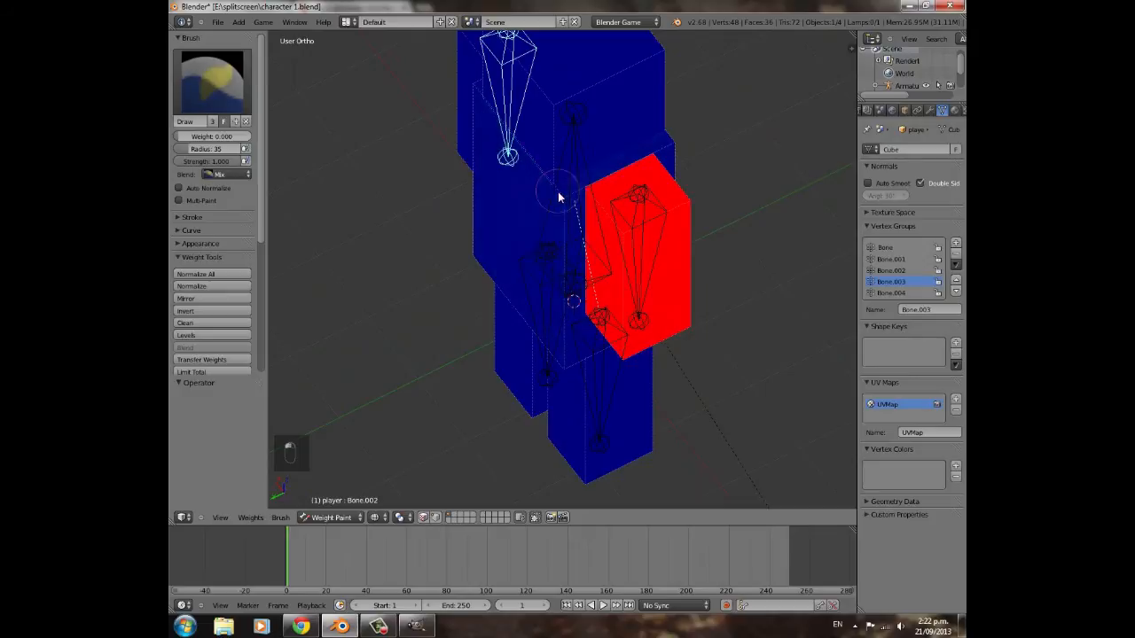
# - Review the weight colors of the Bone.003, Bone.004, Bone and Bone.001 vertex groups around the torso and legs
pyautogui.moveTo(677, 280); pyautogui.dragTo(606, 271, button='middle')
pyautogui.moveTo(583, 229); pyautogui.dragTo(906, 331, button='middle')
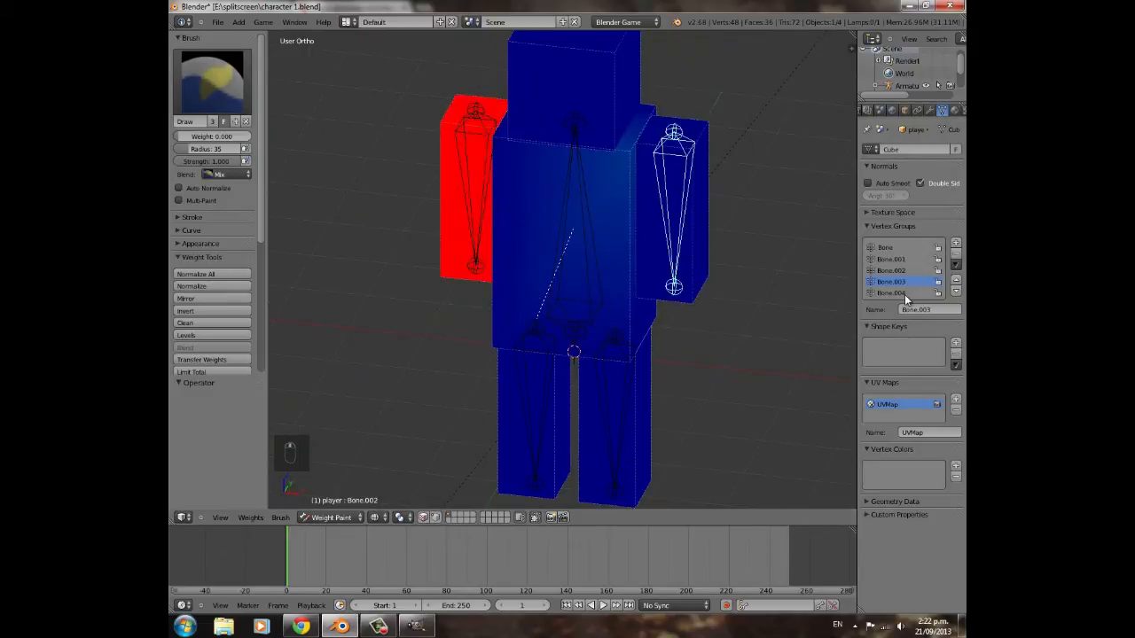
pyautogui.click(905, 293)
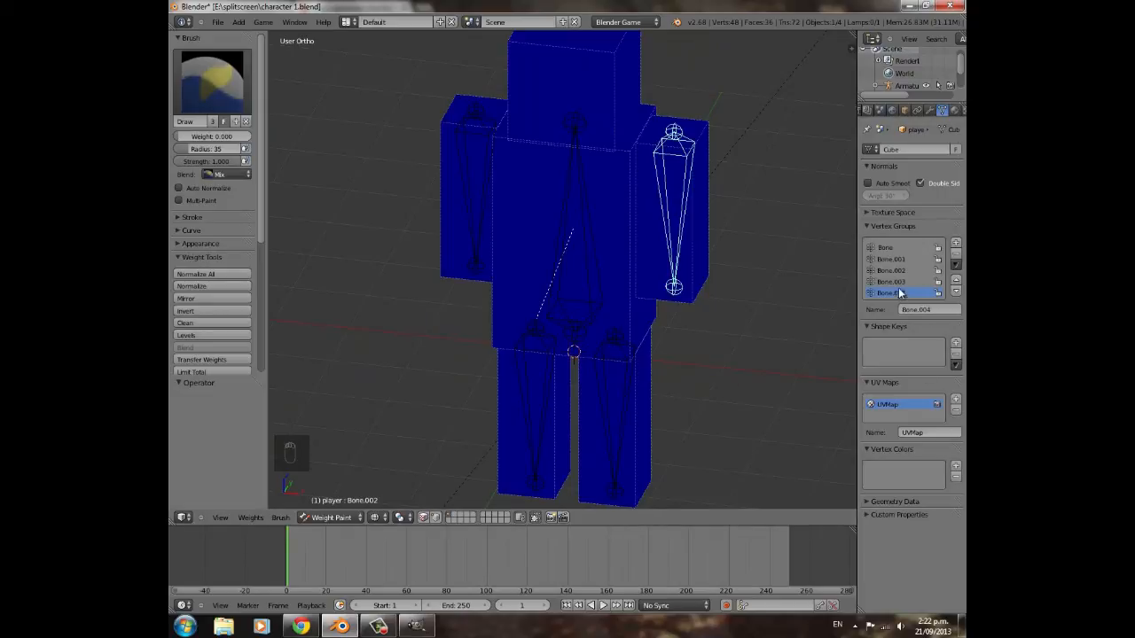
pyautogui.scroll(-3, 606, 298)
pyautogui.scroll(3, 604, 305)
pyautogui.moveTo(642, 329); pyautogui.dragTo(545, 314, button='middle')
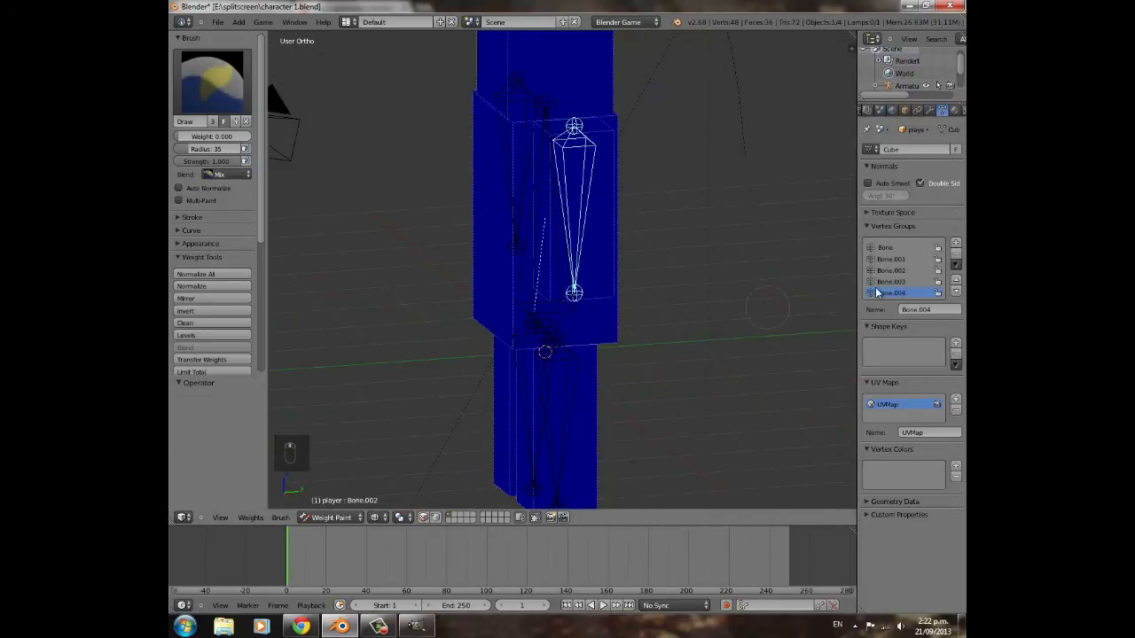
pyautogui.click(891, 247)
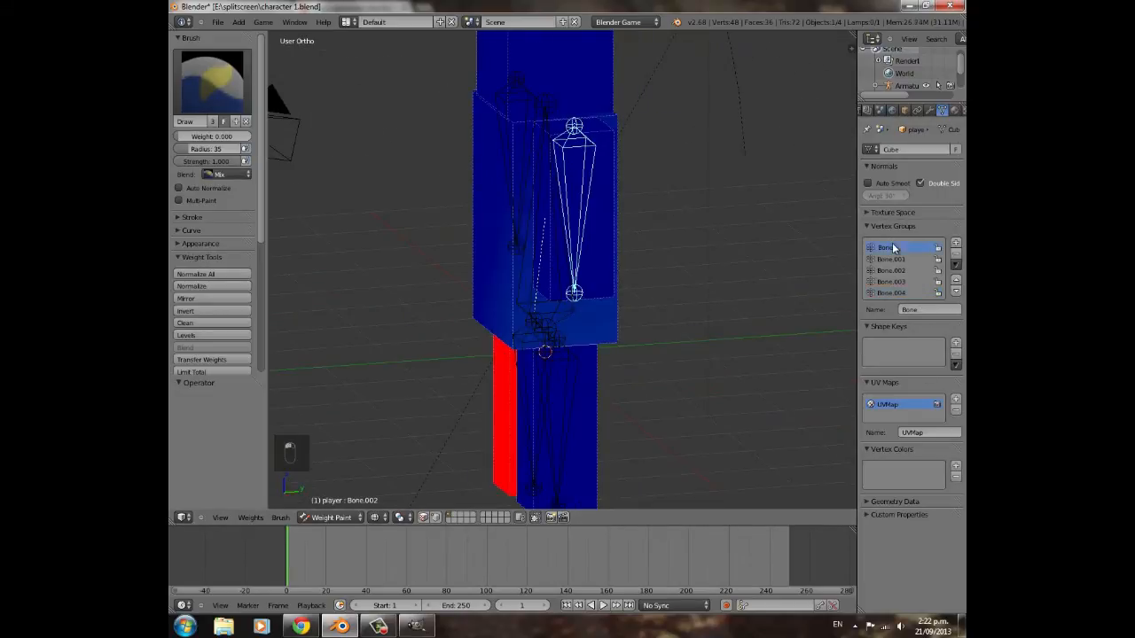
pyautogui.click(895, 259)
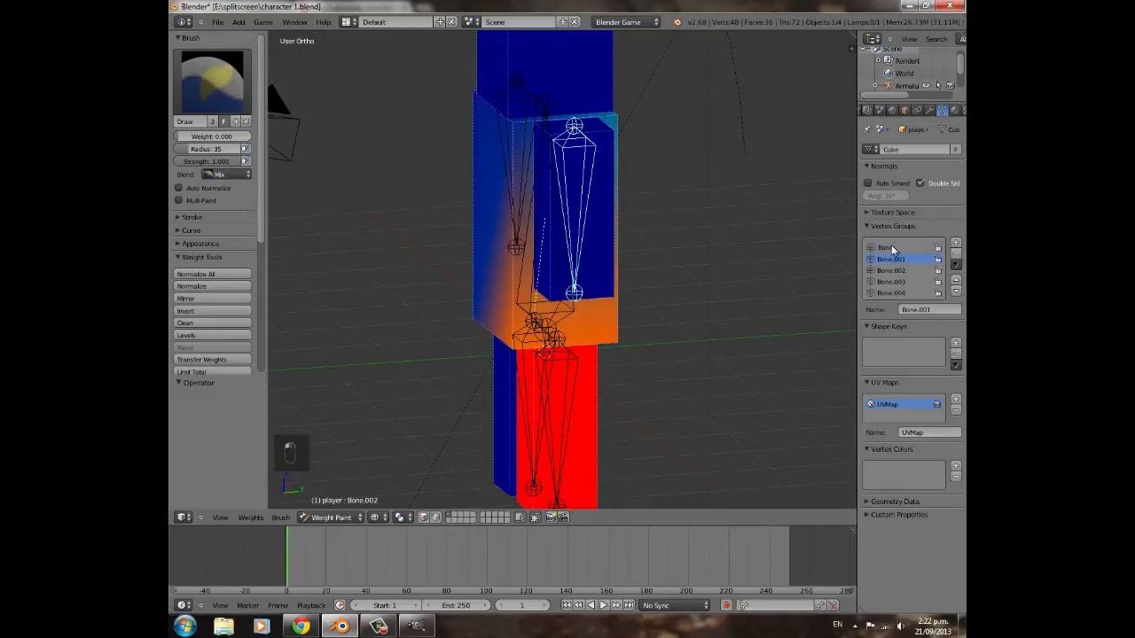
pyautogui.moveTo(614, 321)
pyautogui.mouseDown(button='middle')
pyautogui.moveTo(601, 257)
pyautogui.moveTo(607, 269)
pyautogui.mouseUp(button='middle')
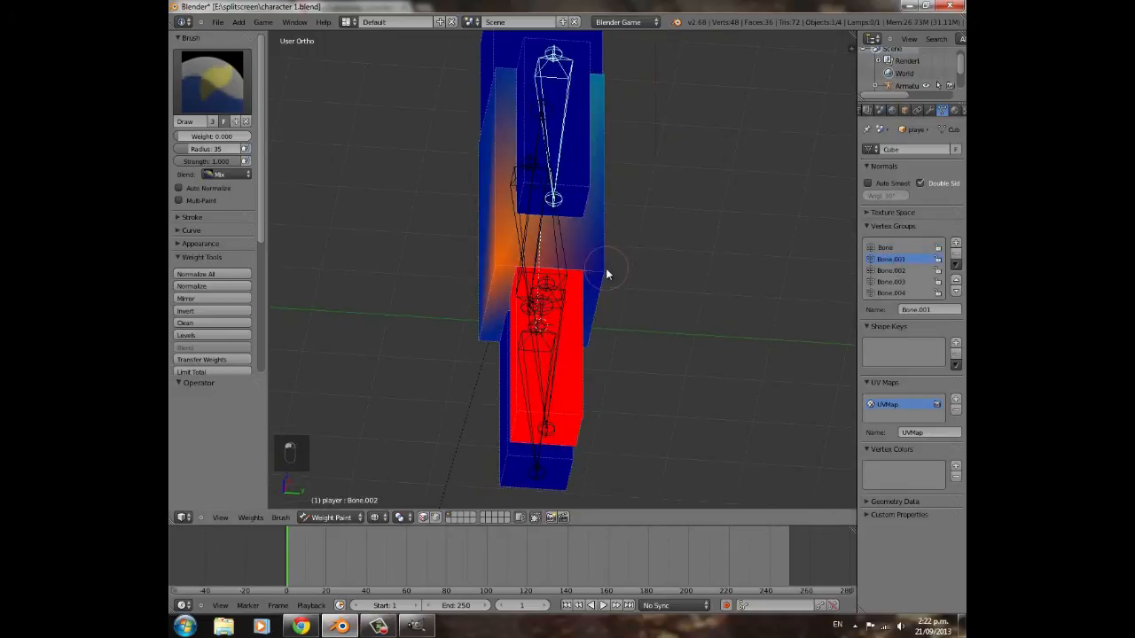
pyautogui.moveTo(491, 264)
pyautogui.mouseDown(button='middle')
pyautogui.moveTo(538, 304)
pyautogui.moveTo(637, 335)
pyautogui.mouseUp(button='middle')
# - Select the central torso bone, try rotating it about the X axis, and undo the rotation
pyautogui.rightClick(585, 225)
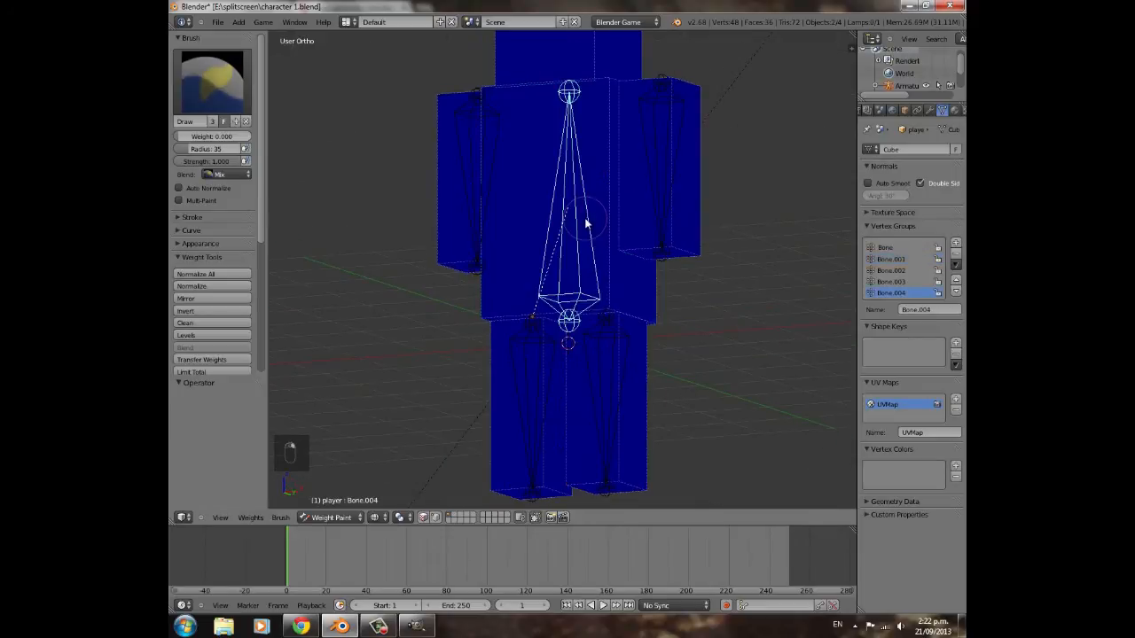
pyautogui.press('r')
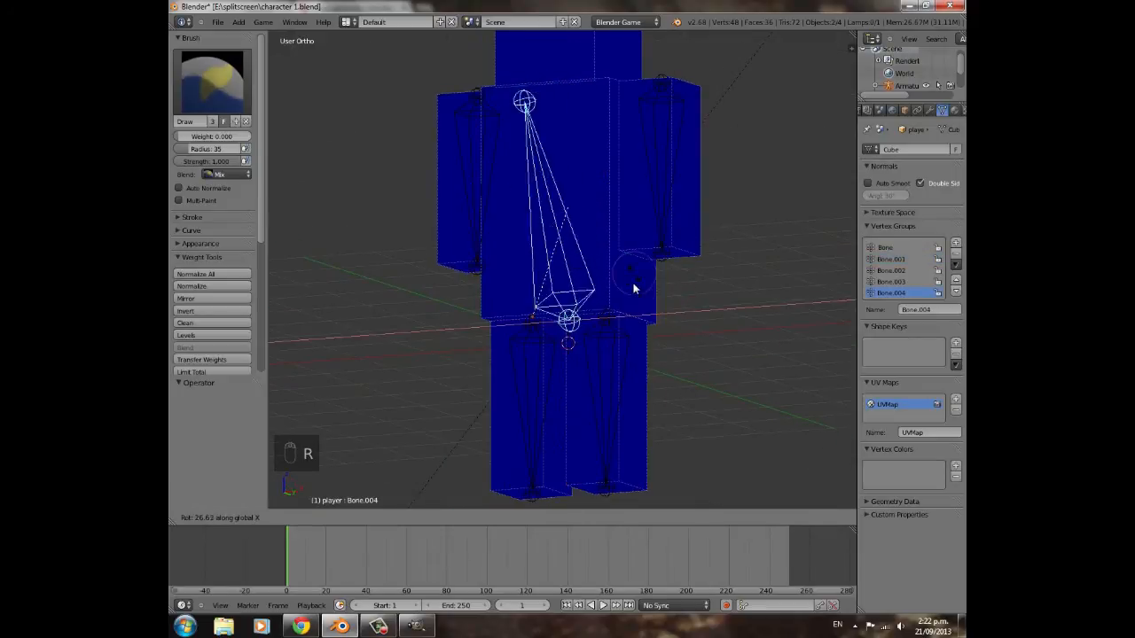
pyautogui.click(639, 258)
pyautogui.hotkey('ctrl', 'z')
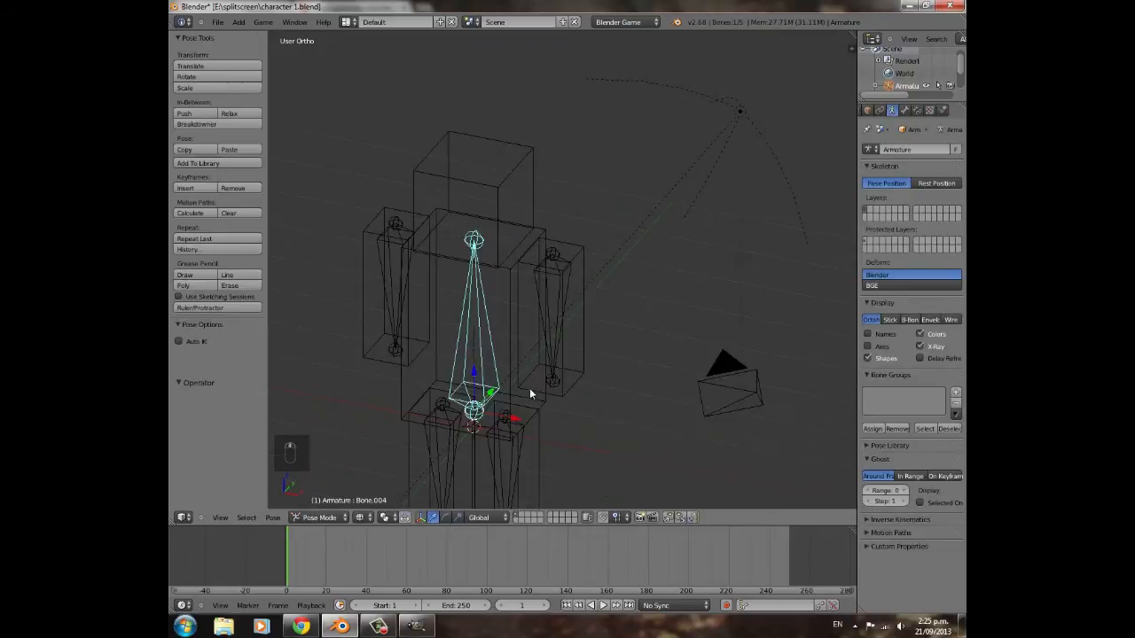
# - Delete the armature's central torso bone in Edit Mode and return to Pose Mode
pyautogui.moveTo(529, 388); pyautogui.dragTo(593, 368, button='middle')
pyautogui.scroll(2, 593, 368)
pyautogui.press('x')
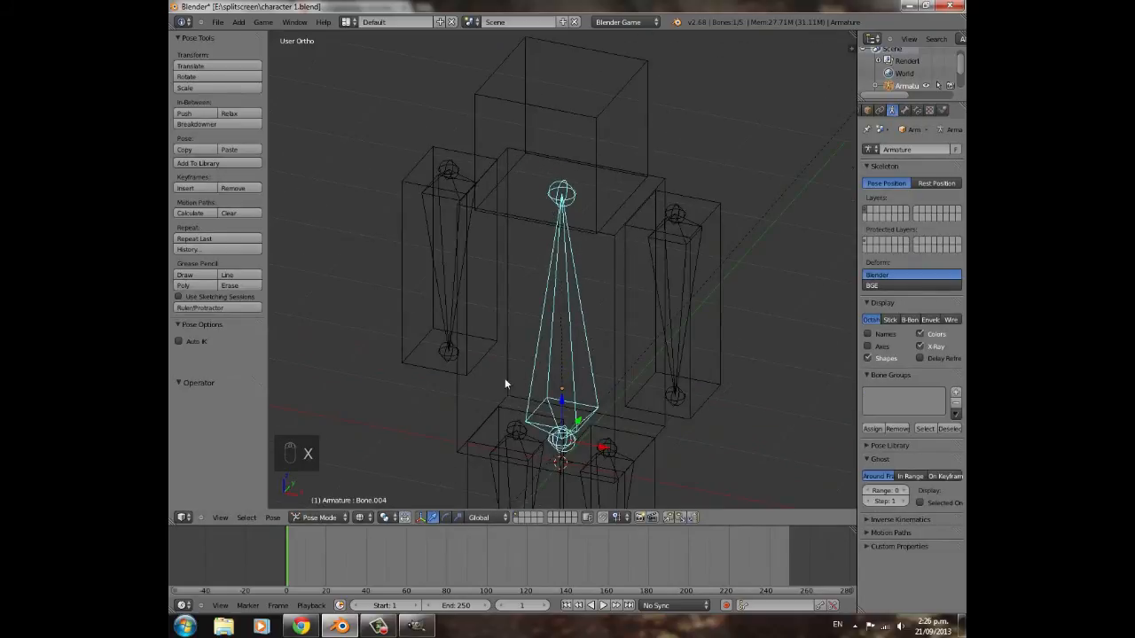
pyautogui.click(321, 517)
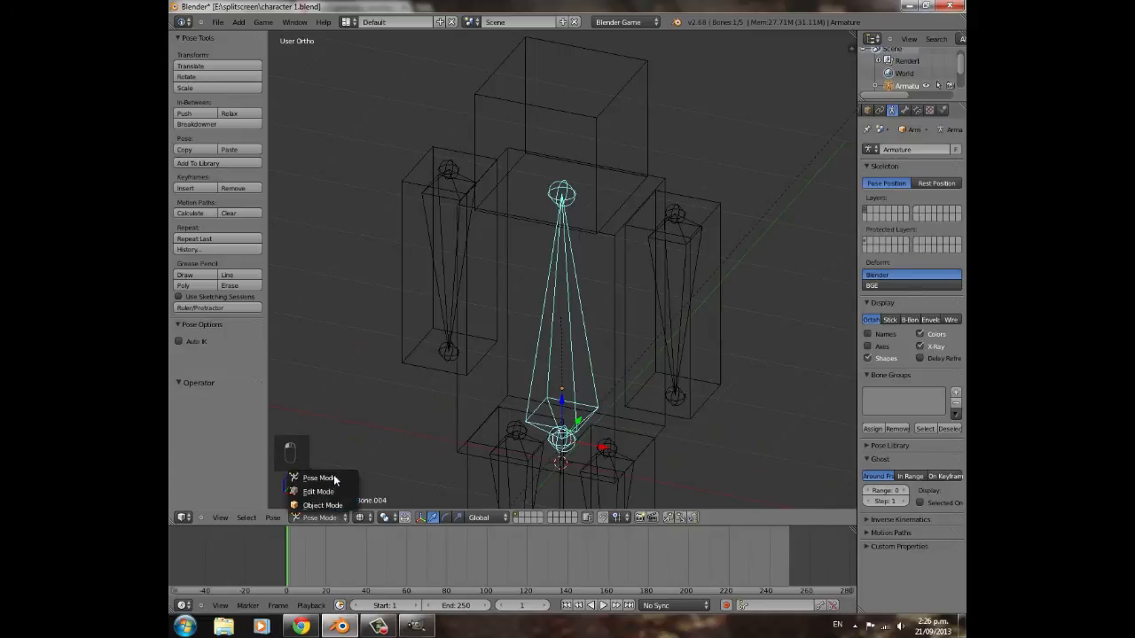
pyautogui.click(333, 476)
pyautogui.press('x')
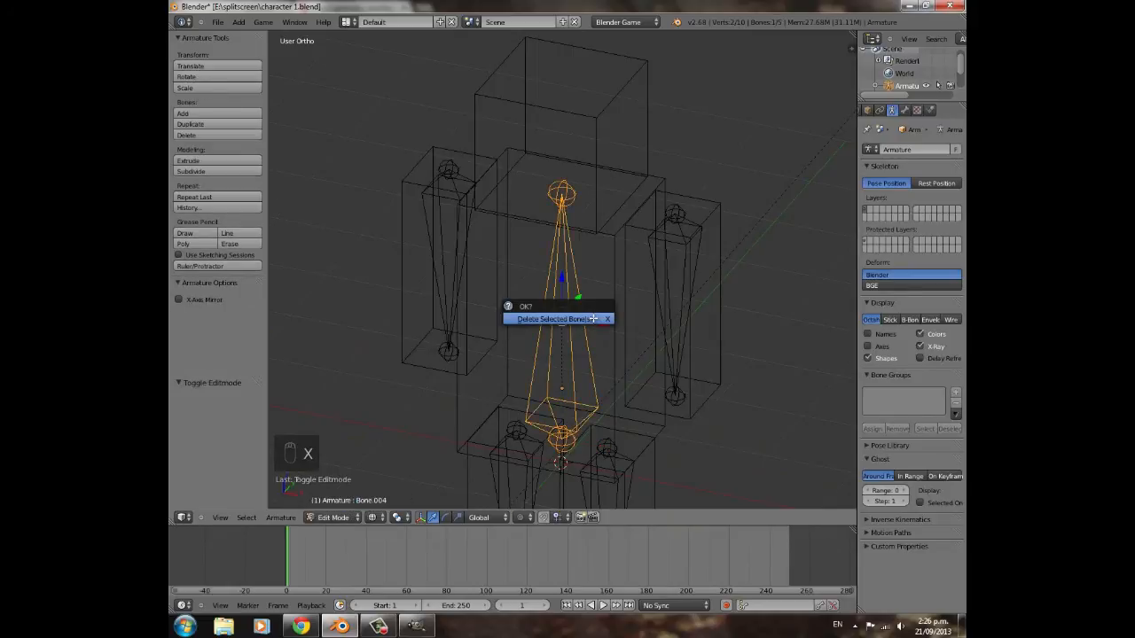
pyautogui.click(592, 318)
pyautogui.press('Tab')
# - Examine the arm and leg bones inside the wireframe character from several angles
pyautogui.moveTo(603, 228); pyautogui.dragTo(565, 251, button='middle')
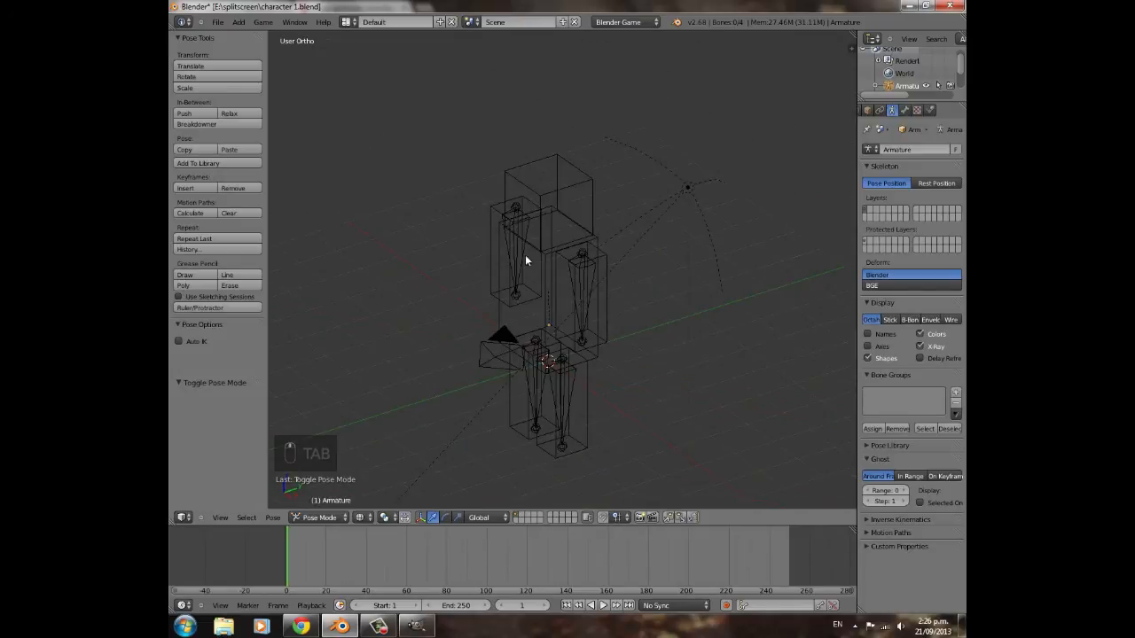
pyautogui.scroll(3, 563, 408)
pyautogui.scroll(-5, 488, 350)
pyautogui.moveTo(419, 394); pyautogui.dragTo(500, 390, button='middle')
pyautogui.scroll(4, 500, 390)
pyautogui.scroll(-4, 665, 323)
pyautogui.moveTo(685, 312); pyautogui.dragTo(509, 294, button='middle')
pyautogui.press('Tab')
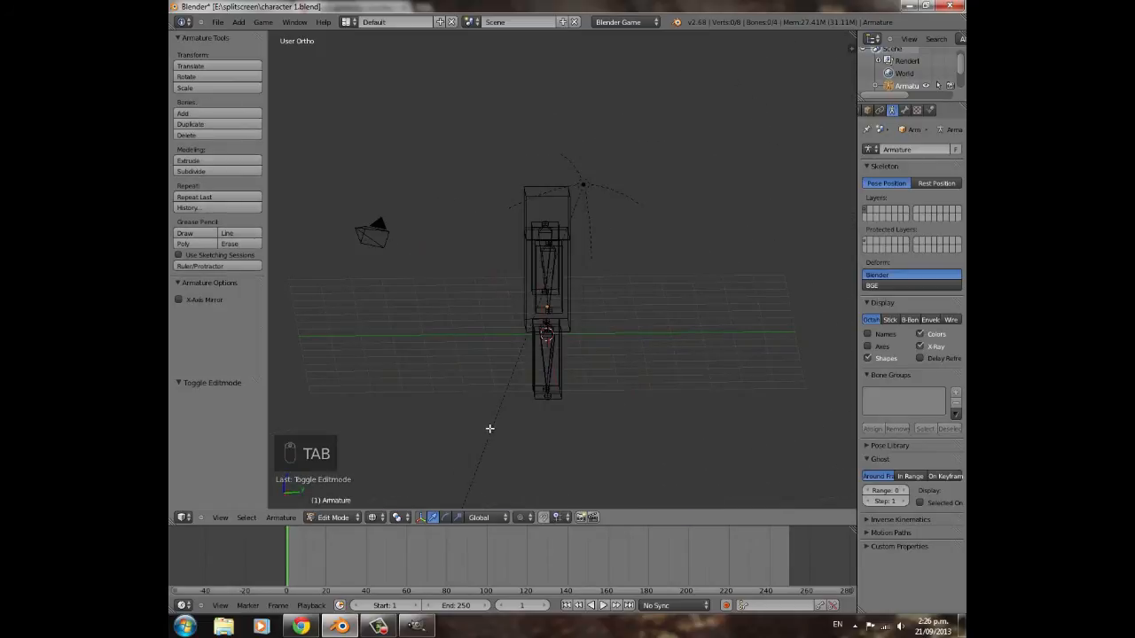
pyautogui.press('Tab')
# - Put the armature in Object Mode, deselect everything and display the viewport with solid shading
pyautogui.click(330, 517)
pyautogui.click(306, 478)
pyautogui.press('a')
pyautogui.press('a')
pyautogui.press('a')
pyautogui.scroll(3, 469, 379)
pyautogui.moveTo(469, 380)
pyautogui.mouseDown(button='middle')
pyautogui.moveTo(557, 310)
pyautogui.moveTo(544, 343)
pyautogui.moveTo(603, 353)
pyautogui.moveTo(579, 374)
pyautogui.moveTo(489, 180)
pyautogui.mouseUp(button='middle')
pyautogui.press('z')
pyautogui.scroll(-3, 543, 343)
# - Save over character 1.blend and set the viewport shading to Texture
pyautogui.hotkey('ctrl', 's')
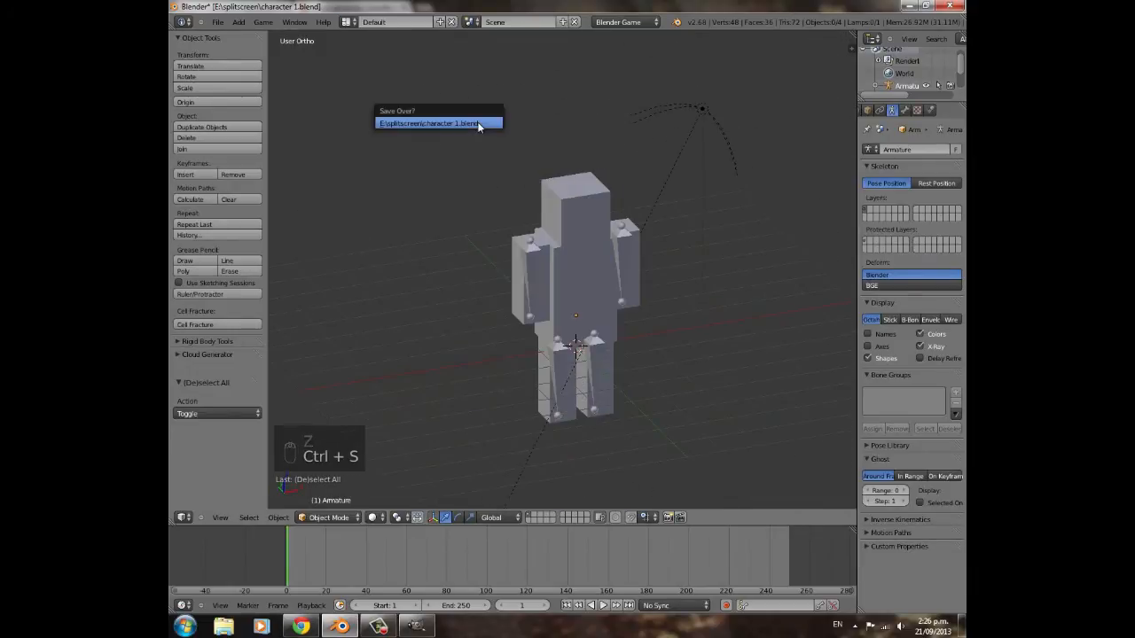
pyautogui.click(477, 121)
pyautogui.moveTo(638, 257); pyautogui.dragTo(450, 484, button='middle')
pyautogui.click(383, 521)
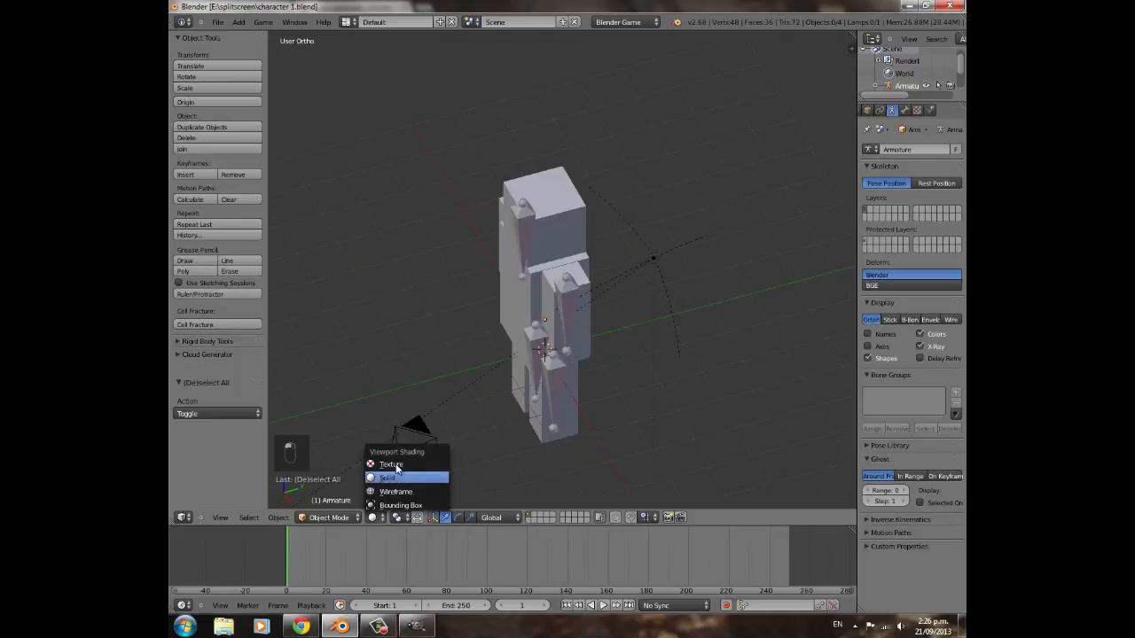
pyautogui.click(374, 521)
pyautogui.click(380, 461)
pyautogui.moveTo(471, 337)
pyautogui.mouseDown(button='middle')
pyautogui.moveTo(582, 300)
pyautogui.moveTo(471, 285)
pyautogui.mouseUp(button='middle')
# - Select the armature, try rotating arm bone Bone.002 about the global X axis in Pose Mode, and undo the rotation
pyautogui.rightClick(537, 255)
pyautogui.moveTo(549, 289); pyautogui.dragTo(571, 270, button='middle')
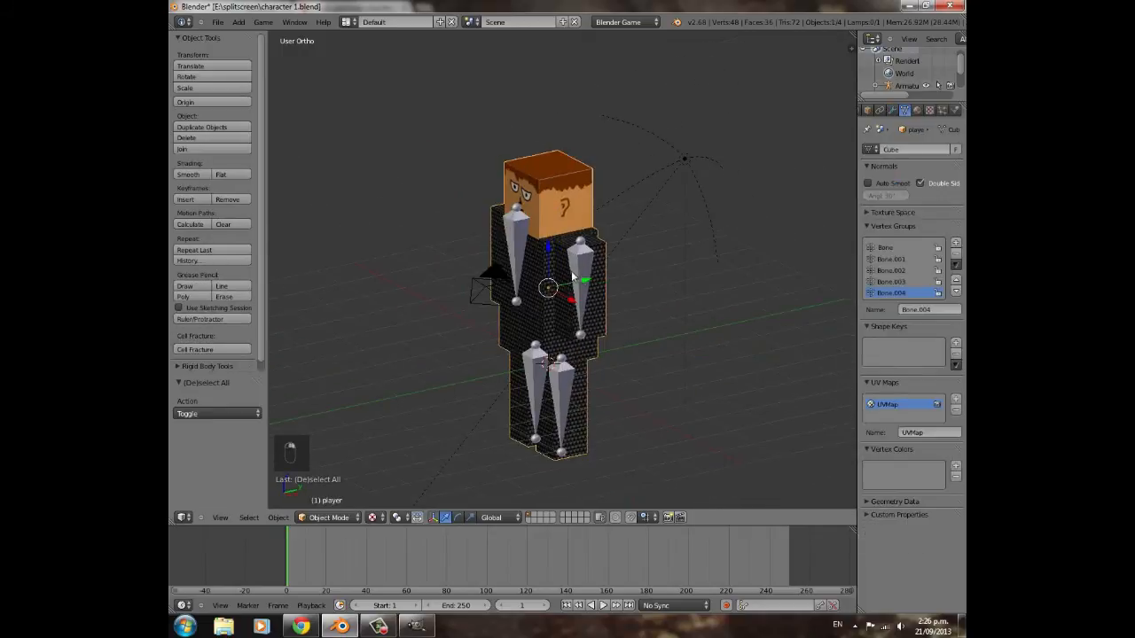
pyautogui.rightClick(580, 269)
pyautogui.click(329, 517)
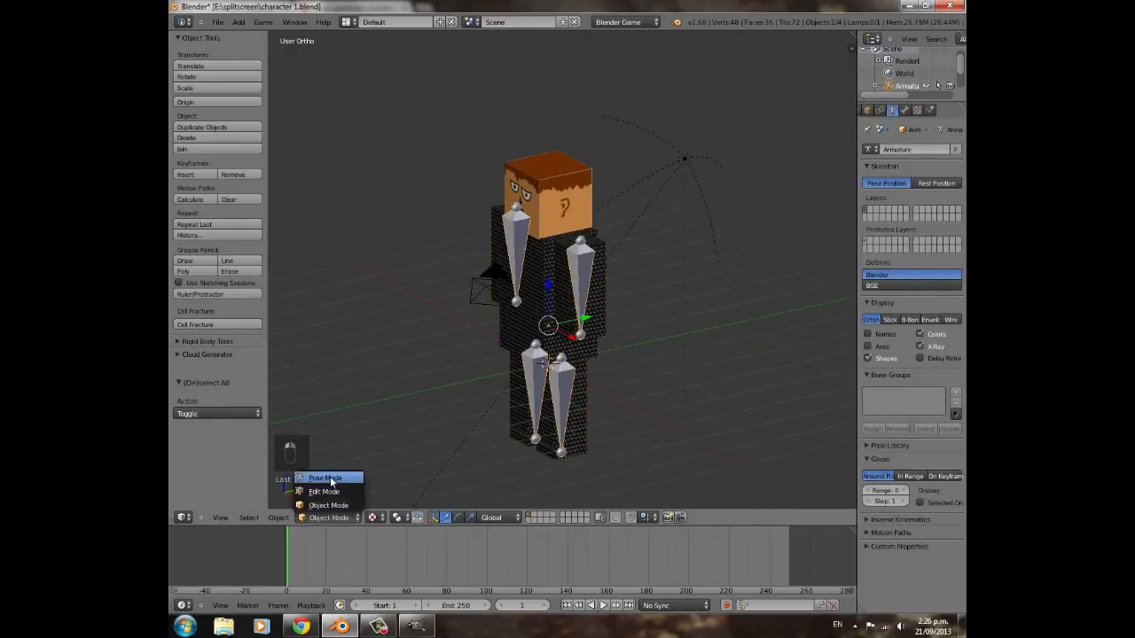
pyautogui.click(319, 476)
pyautogui.rightClick(575, 260)
pyautogui.press('r')
pyautogui.press('x')
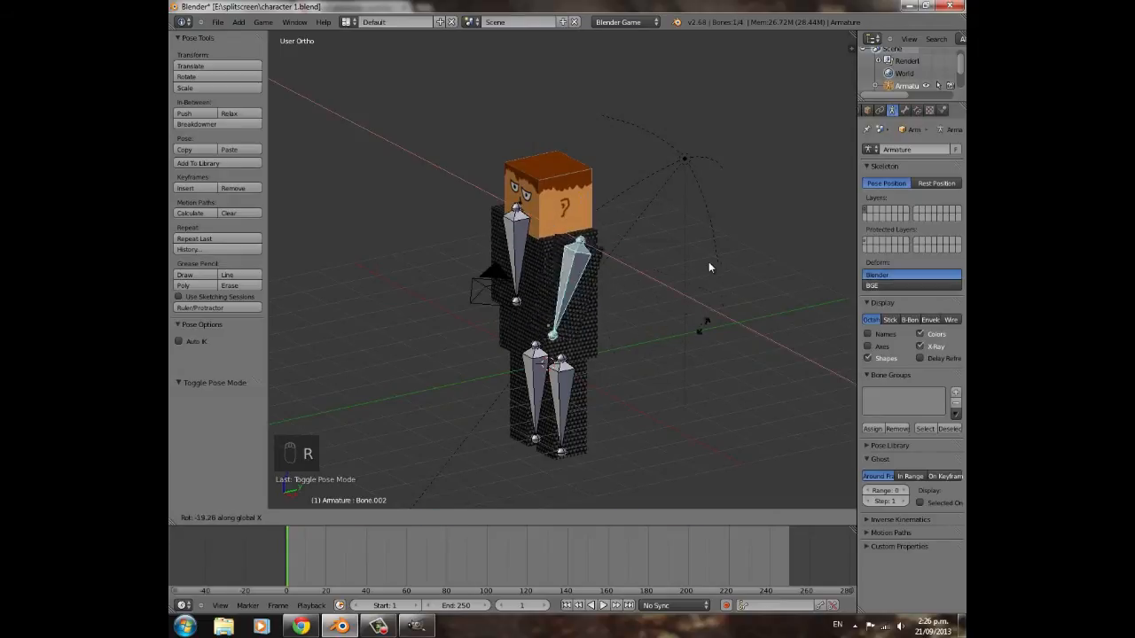
pyautogui.hotkey('ctrl', 'z')
# - Return the armature to Object Mode
pyautogui.moveTo(536, 382); pyautogui.dragTo(597, 356, button='middle')
pyautogui.press('Tab')
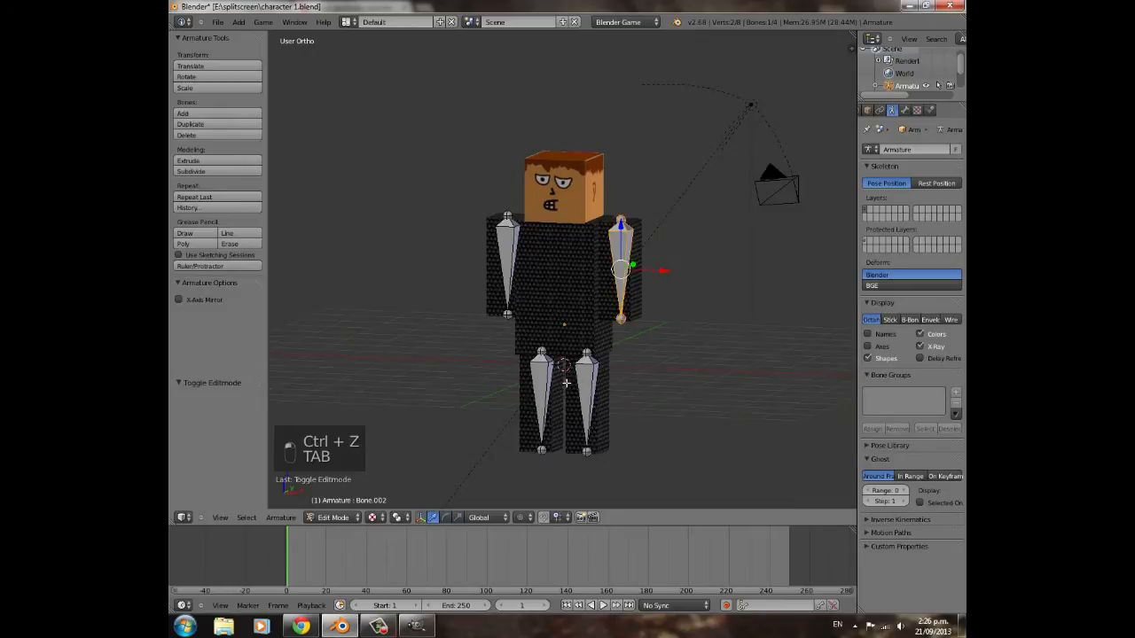
pyautogui.scroll(2, 564, 382)
pyautogui.press('Tab')
pyautogui.click(331, 518)
pyautogui.click(334, 509)
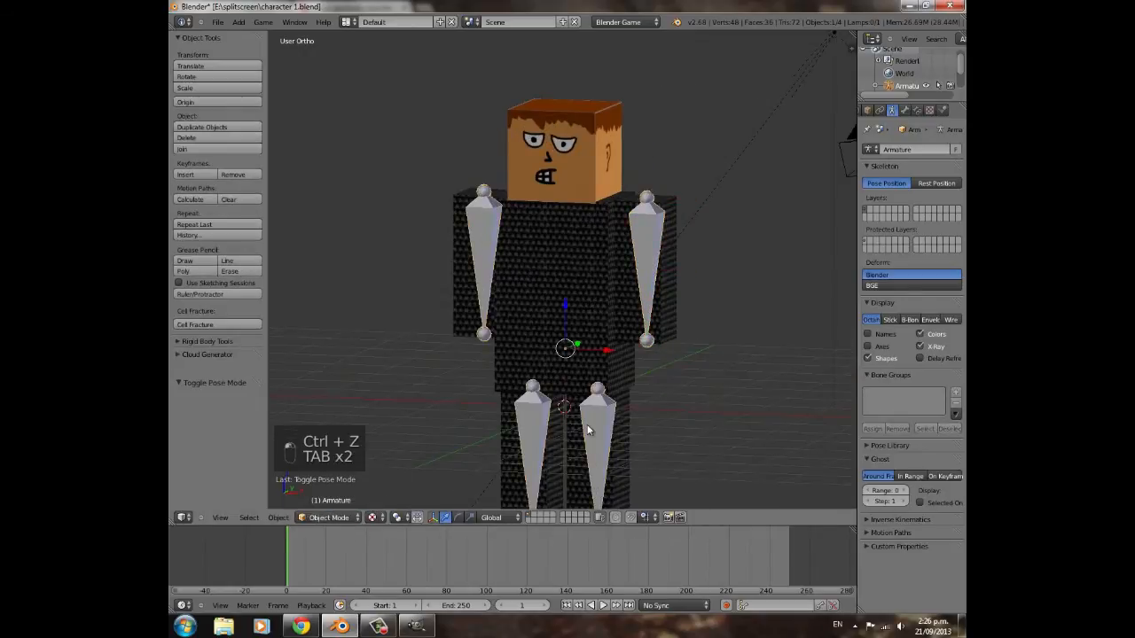
# - Set the timeline's current frame to 0 and save over character 1.blend
pyautogui.scroll(2, 589, 429)
pyautogui.keyDown('shift'); pyautogui.moveTo(635, 421); pyautogui.dragTo(555, 261, button='middle'); pyautogui.keyUp('shift')
pyautogui.scroll(-3, 554, 263)
pyautogui.moveTo(551, 319); pyautogui.dragTo(642, 359, button='middle')
pyautogui.moveTo(719, 319); pyautogui.dragTo(605, 321, button='middle')
pyautogui.moveTo(286, 544)
pyautogui.mouseDown()
pyautogui.moveTo(377, 535)
pyautogui.moveTo(286, 537)
pyautogui.mouseUp()
pyautogui.scroll(-7, 560, 200)
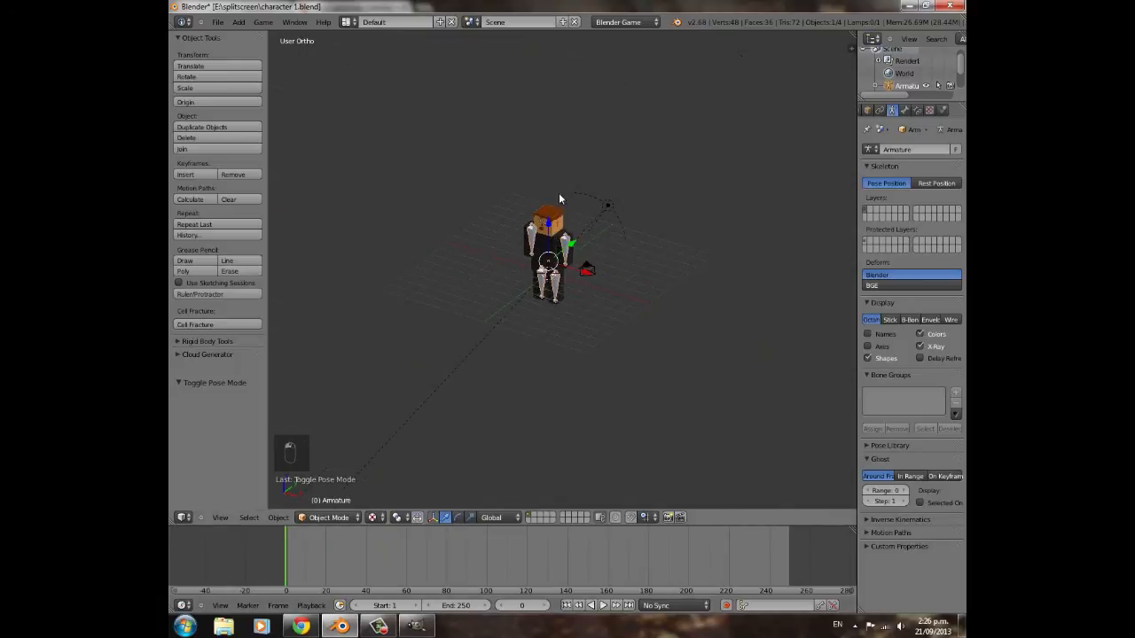
pyautogui.hotkey('ctrl', 's')
pyautogui.click(571, 197)
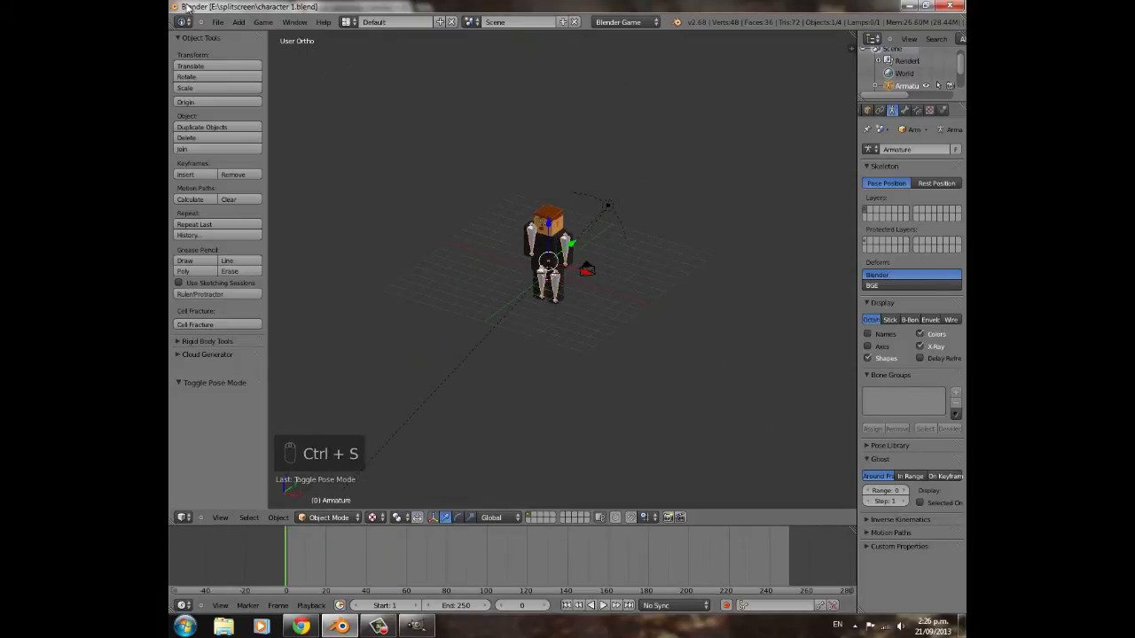
# - Start a new file from the default scene and view the cube from the front
pyautogui.click(217, 22)
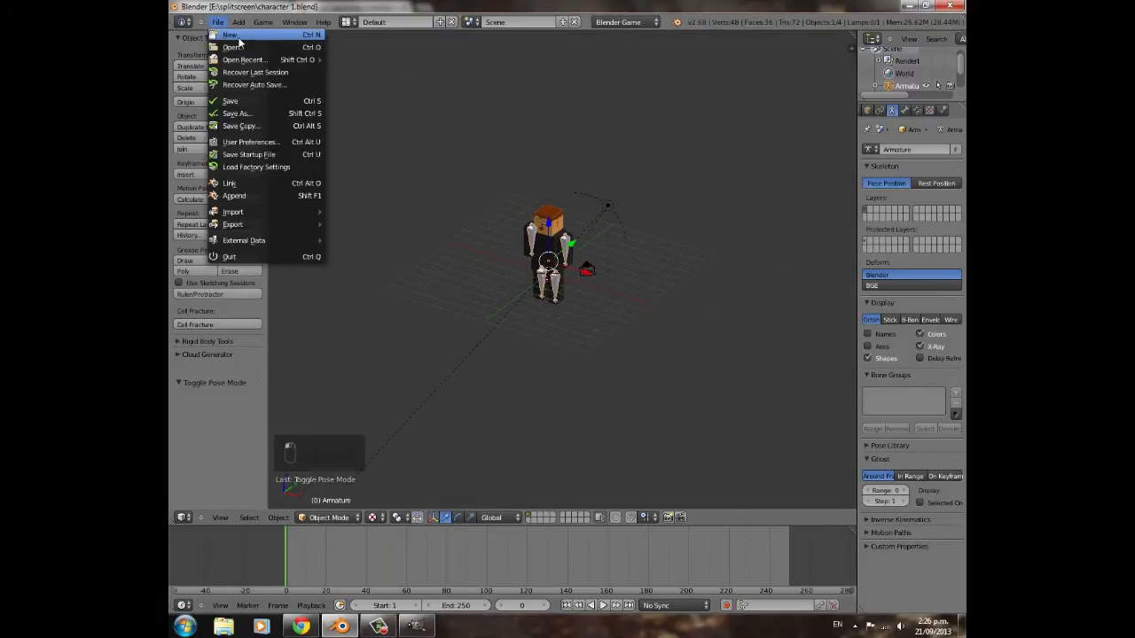
pyautogui.click(238, 38)
pyautogui.click(242, 38)
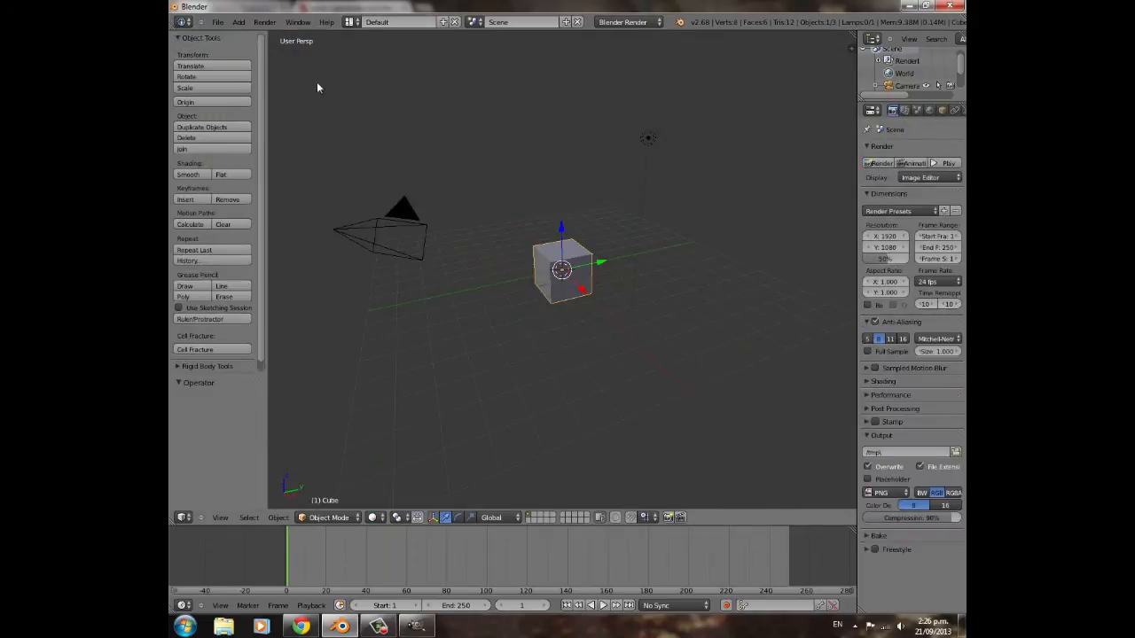
pyautogui.scroll(8, 543, 307)
pyautogui.scroll(-9, 557, 308)
pyautogui.moveTo(560, 307); pyautogui.dragTo(659, 271, button='middle')
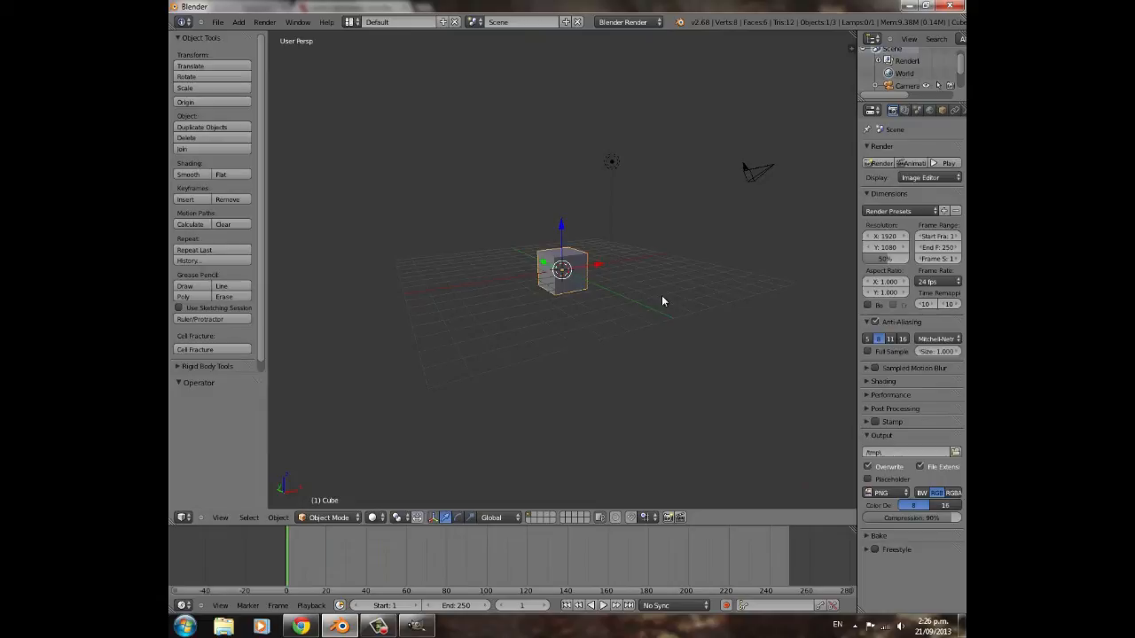
pyautogui.press('KP_1')
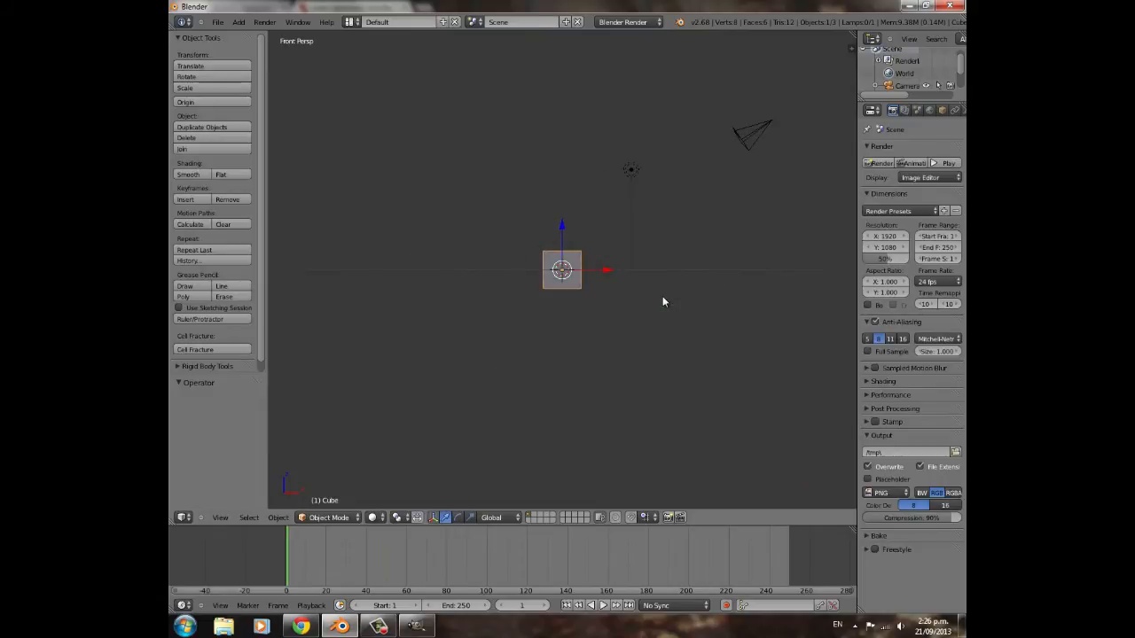
# - Switch to Chrome, close the camouflage texture page, and search for "google images" to open the Google Images site
pyautogui.click(301, 627)
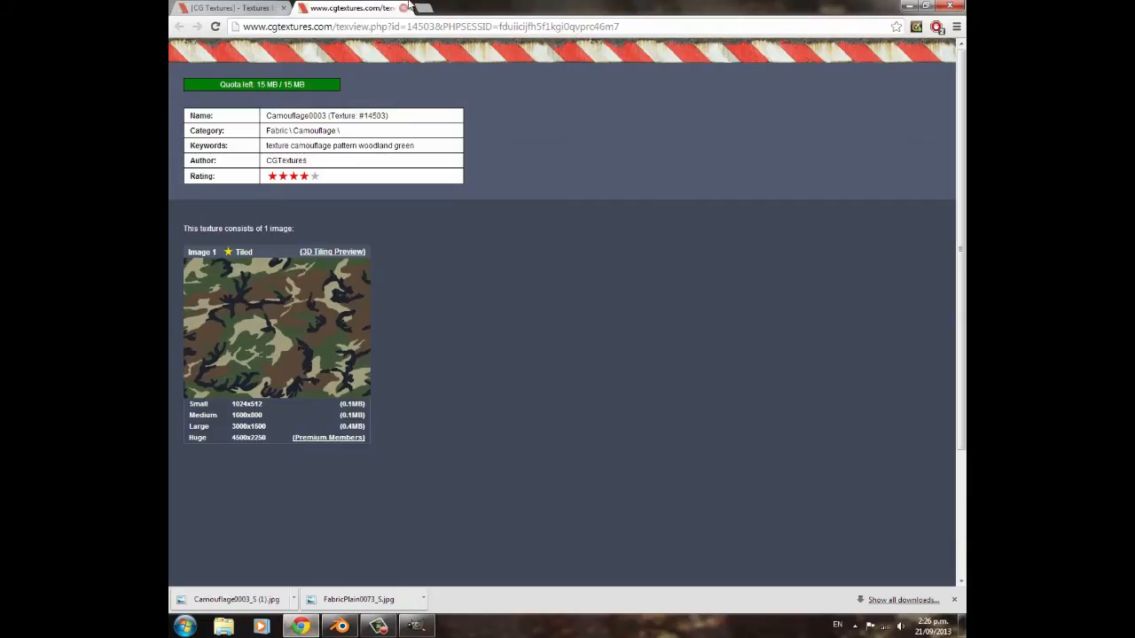
pyautogui.click(403, 8)
pyautogui.click(315, 27)
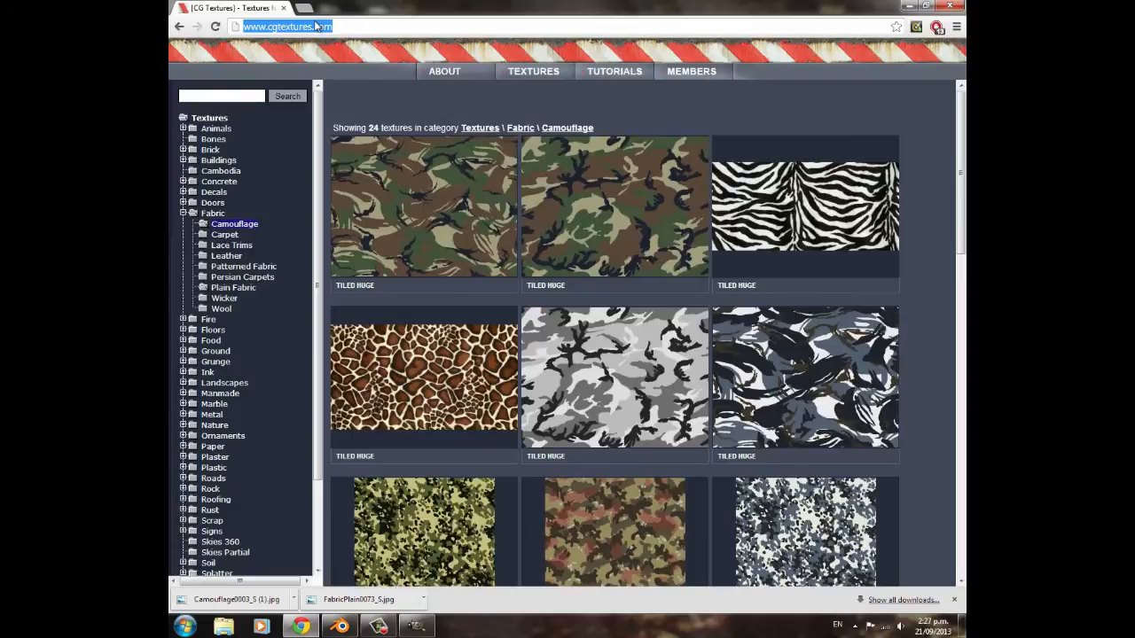
pyautogui.write('google images')
pyautogui.press('Return')
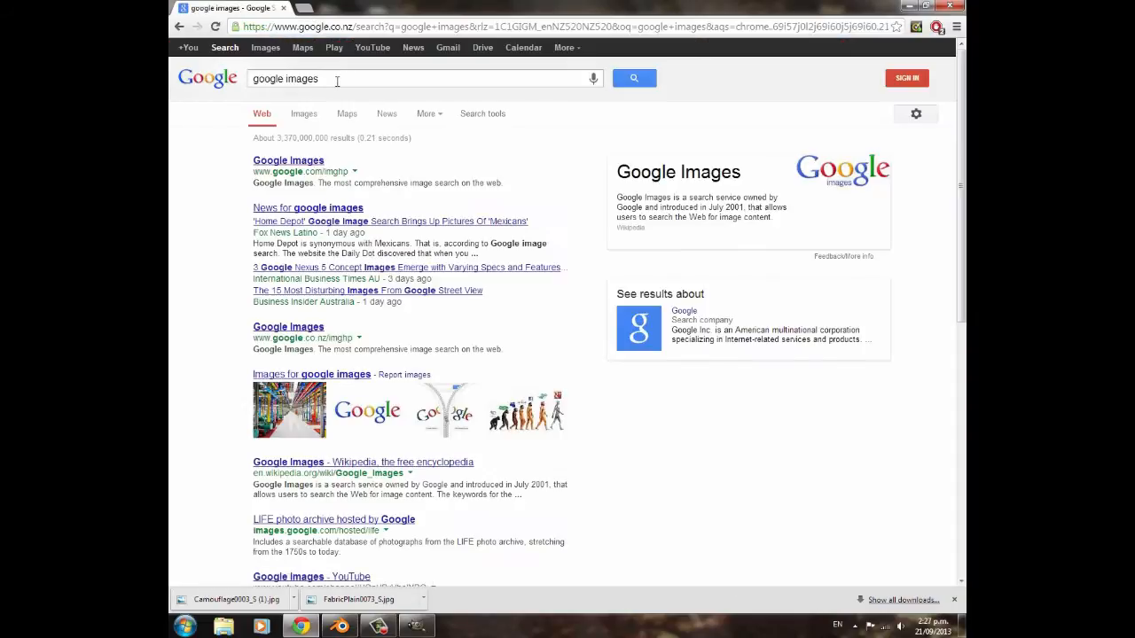
pyautogui.click(303, 168)
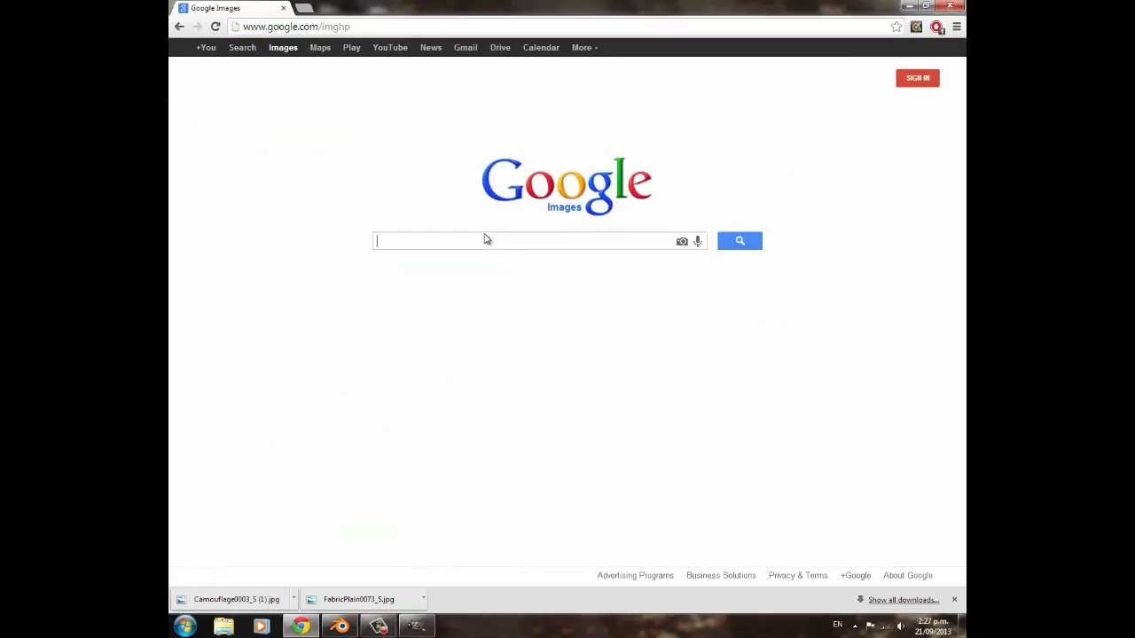
# - Search Google Images for "pistol" and open the advanced image search for that query
pyautogui.write('pistol')
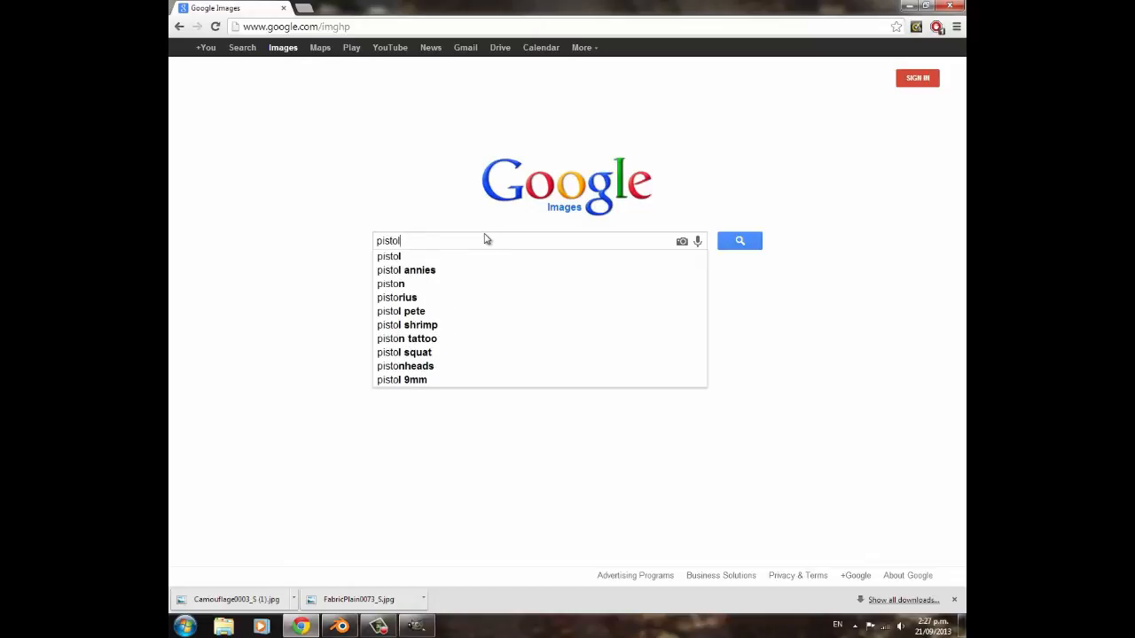
pyautogui.press('Return')
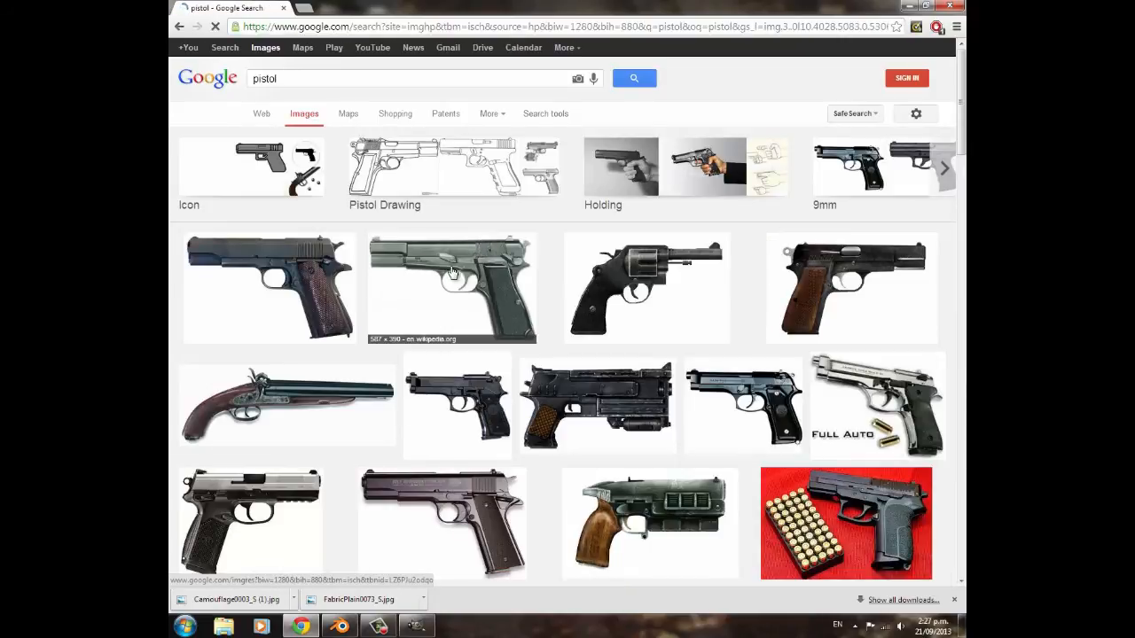
pyautogui.click(918, 120)
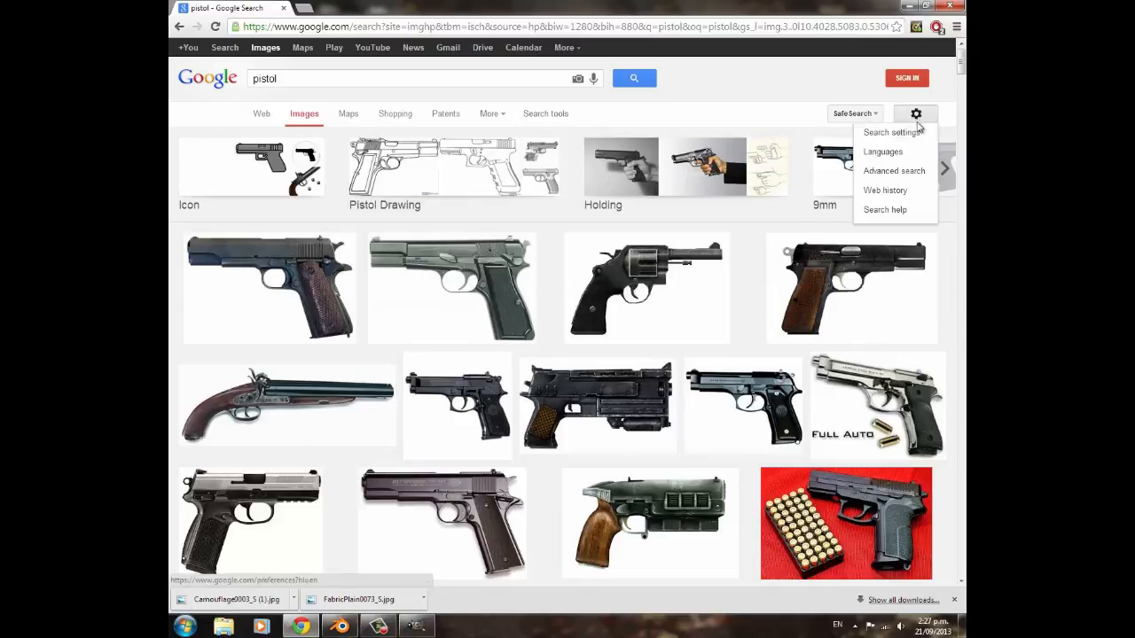
pyautogui.click(897, 169)
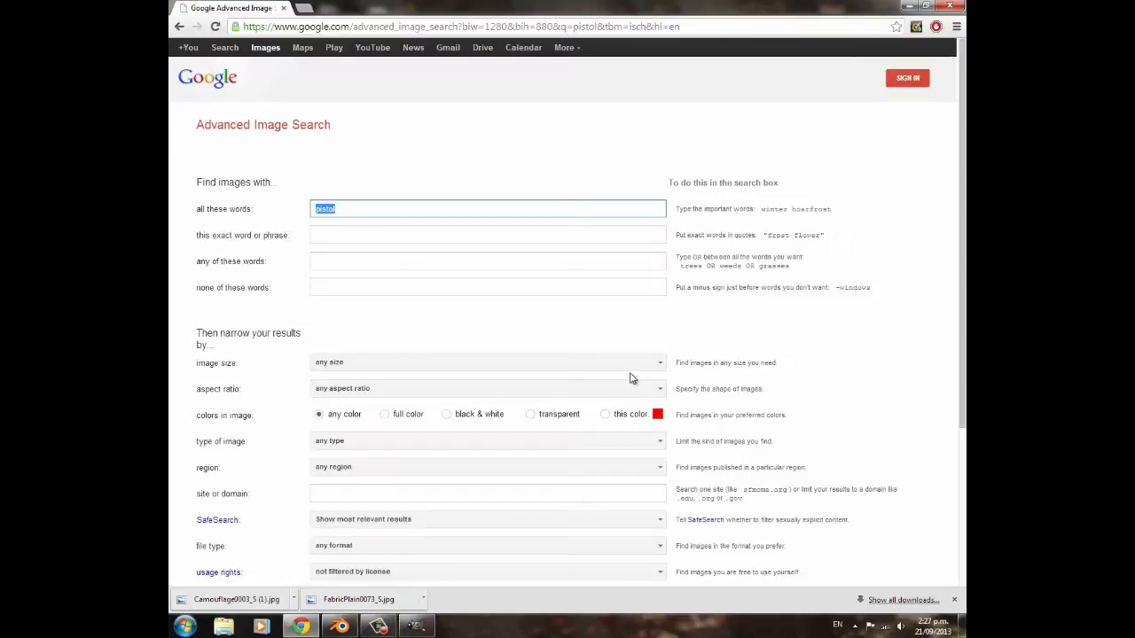
# - Limit the pistol image search to usage rights "free to use or share, even commercially" and run it
pyautogui.scroll(-3, 306, 325)
pyautogui.click(435, 358)
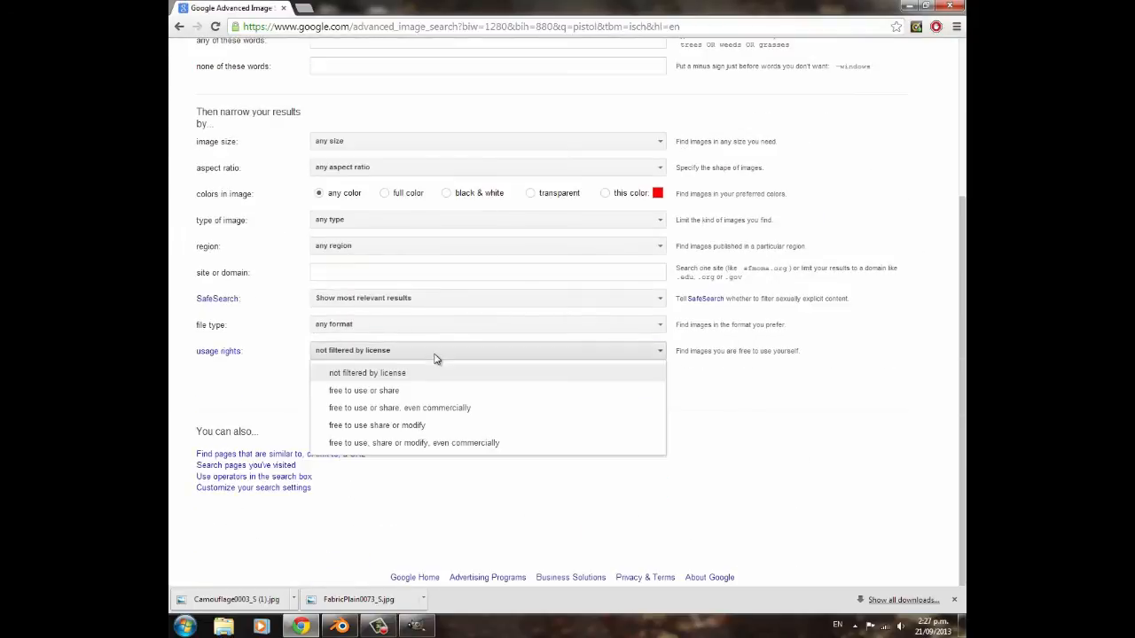
pyautogui.click(447, 409)
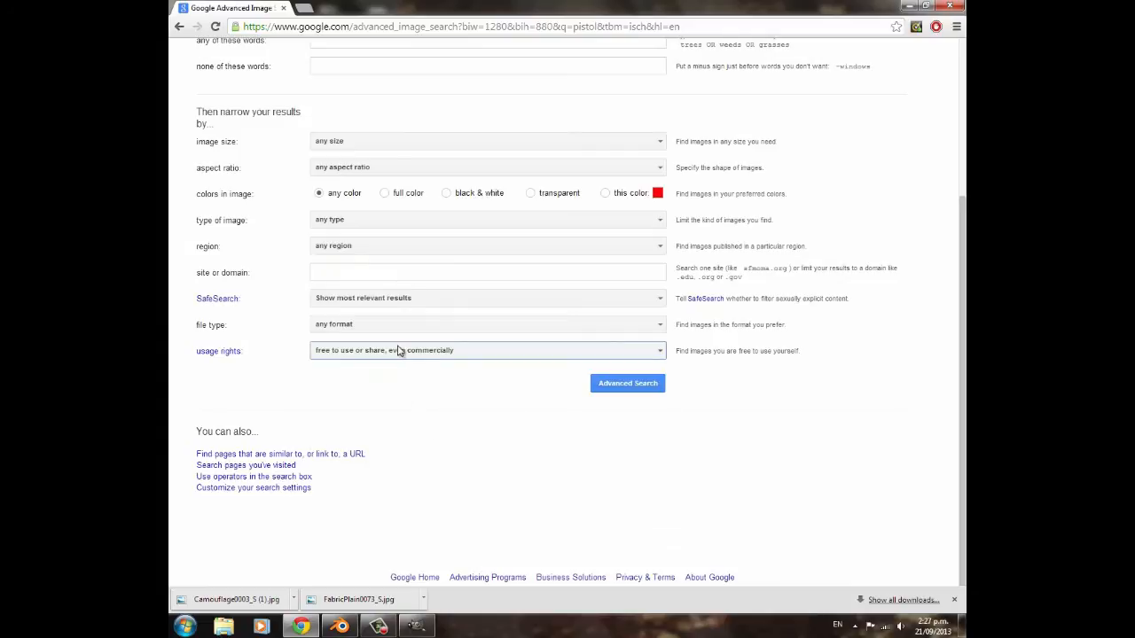
pyautogui.click(640, 388)
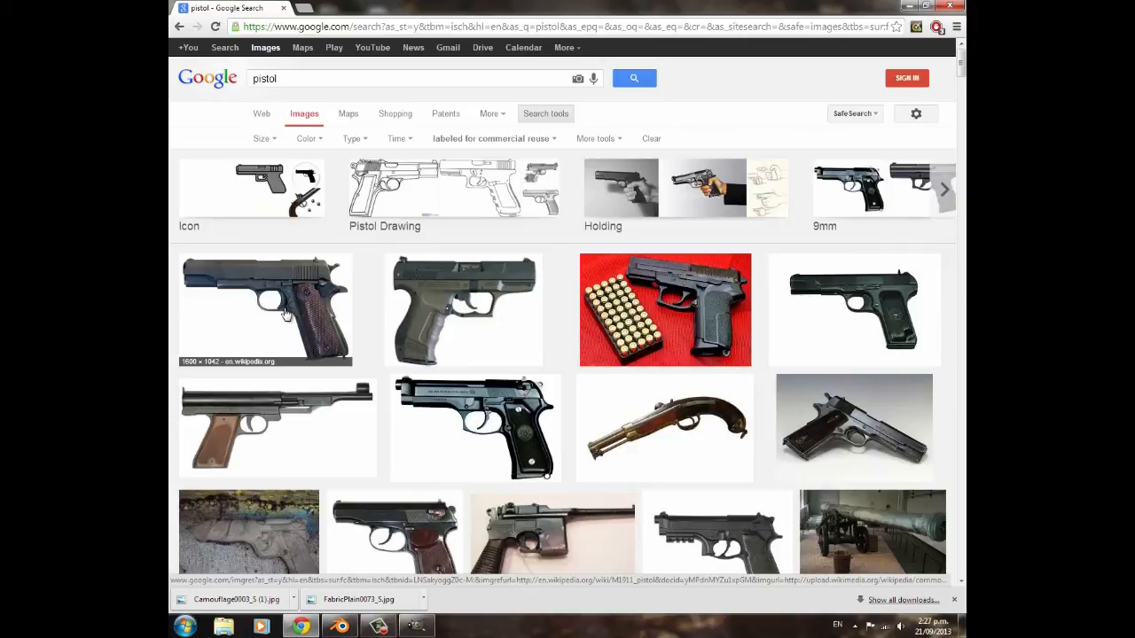
# - Browse the pistol image results, expand the 9mm group, and open the page of the black Beretta pistol image
pyautogui.scroll(-3, 666, 405)
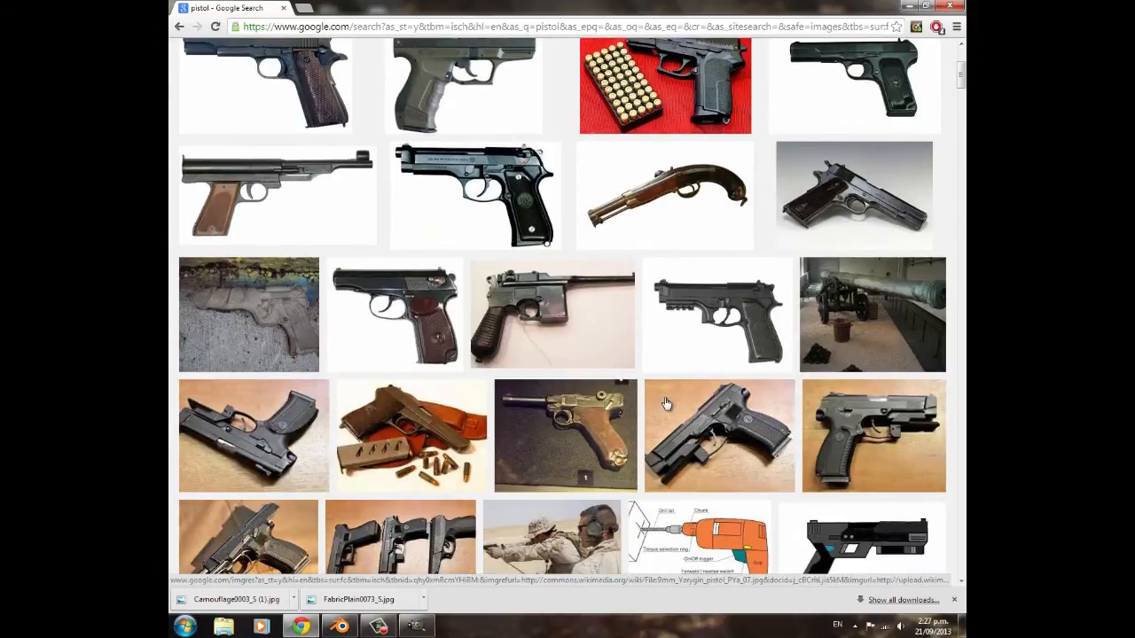
pyautogui.scroll(-2, 667, 405)
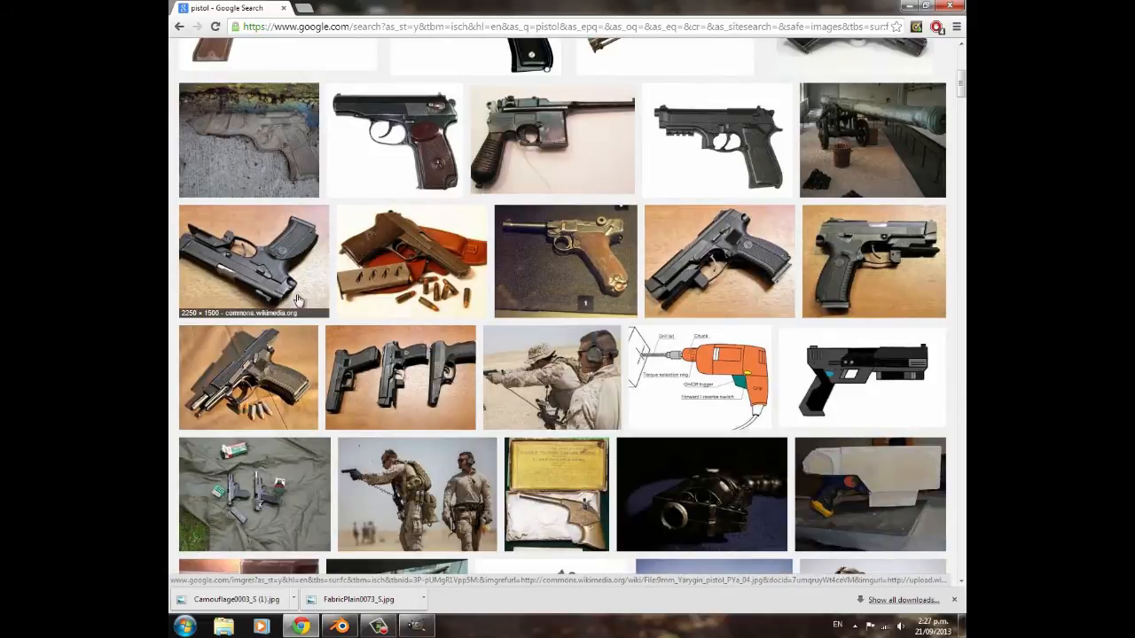
pyautogui.scroll(-3, 448, 378)
pyautogui.scroll(-8, 448, 378)
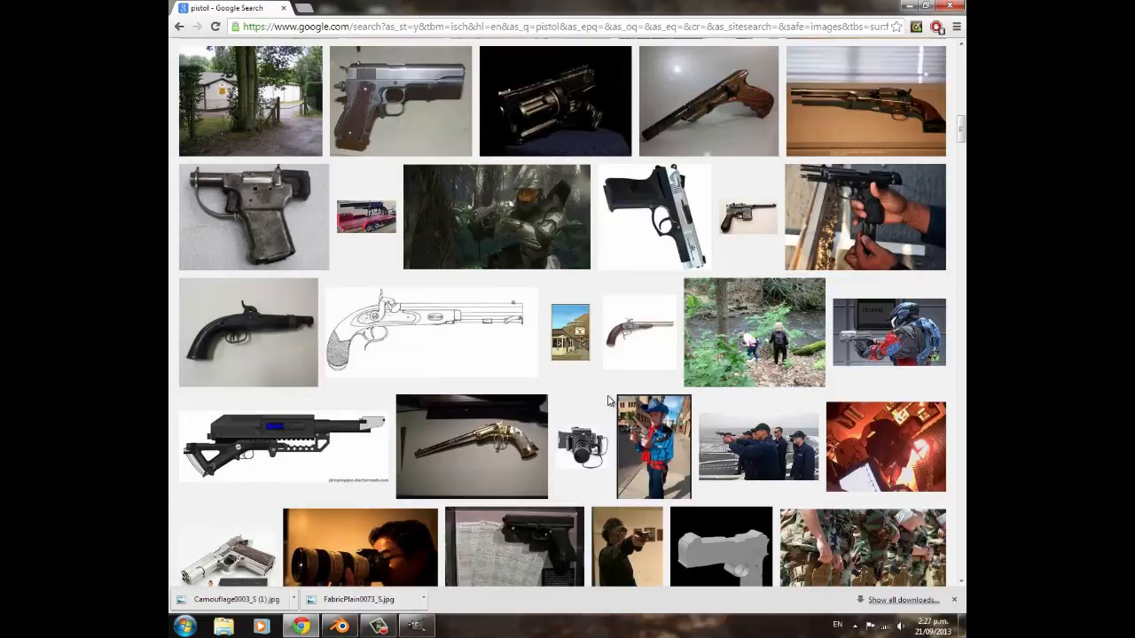
pyautogui.scroll(-6, 555, 354)
pyautogui.scroll(15, 514, 341)
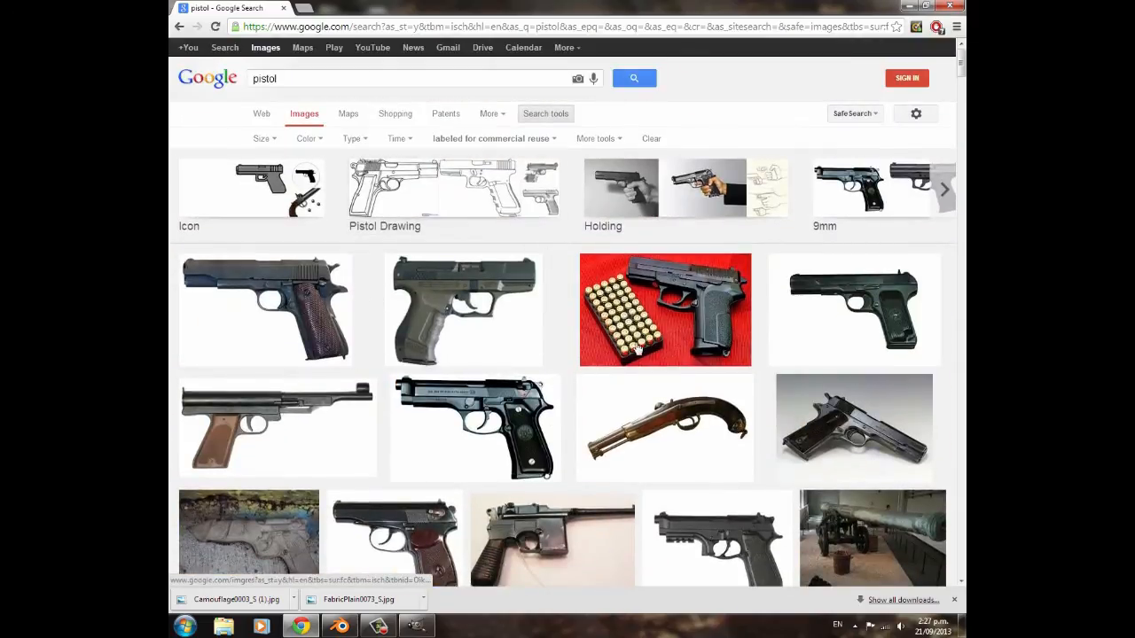
pyautogui.click(858, 195)
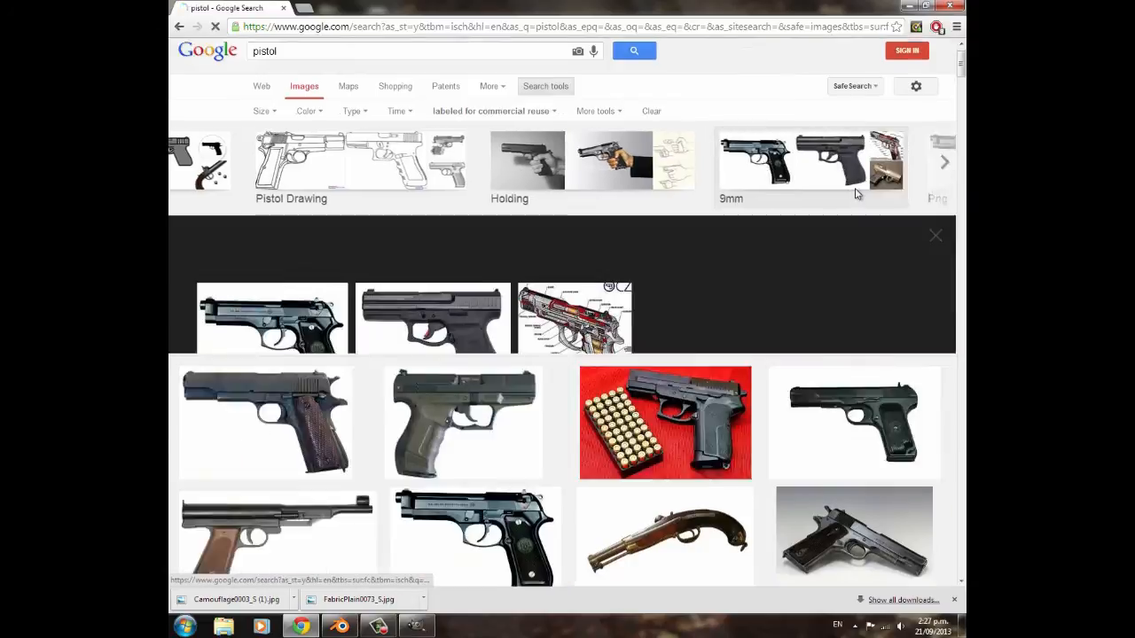
pyautogui.click(277, 311)
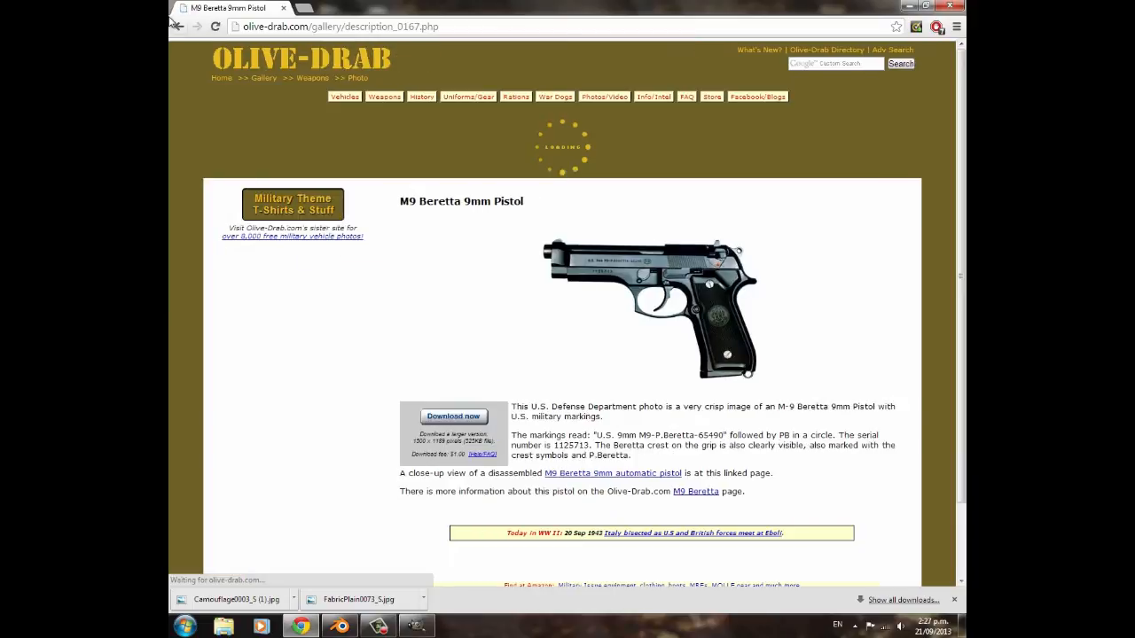
# - Return to the image results, show images similar to the Beretta, and open the 840 × 480 CZ 75 pistol as the original image
pyautogui.click(179, 27)
pyautogui.click(819, 234)
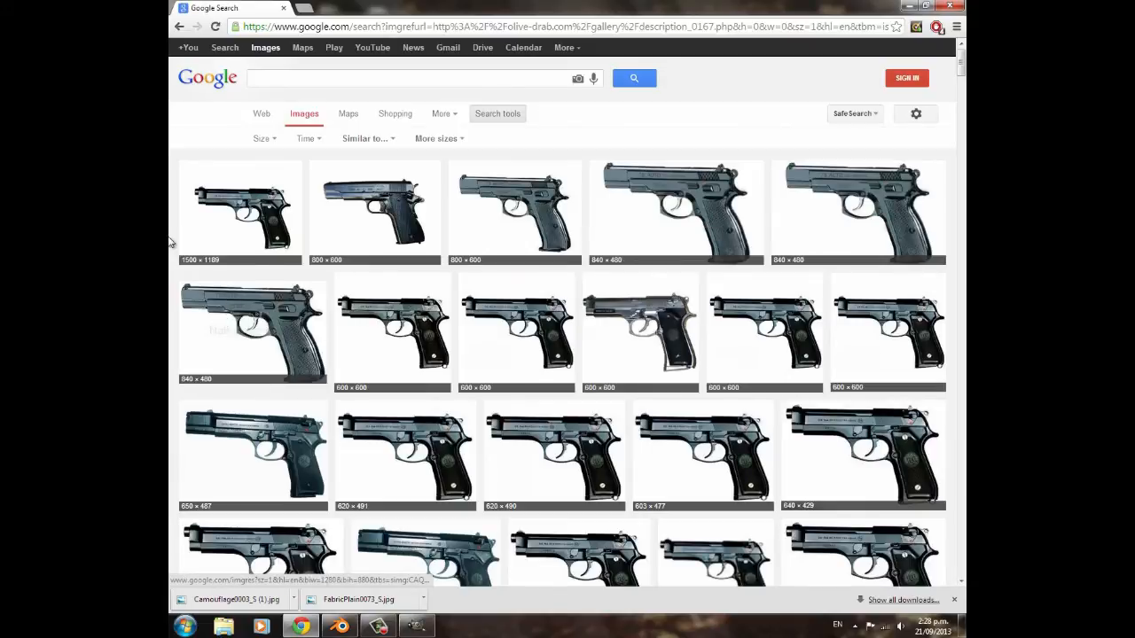
pyautogui.click(642, 201)
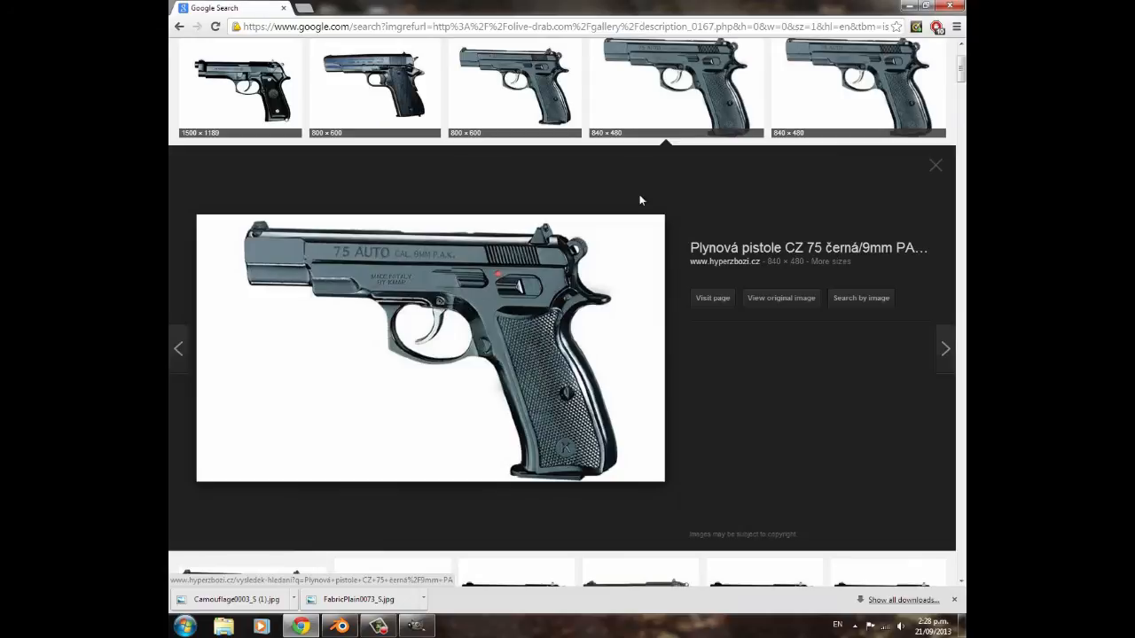
pyautogui.click(781, 300)
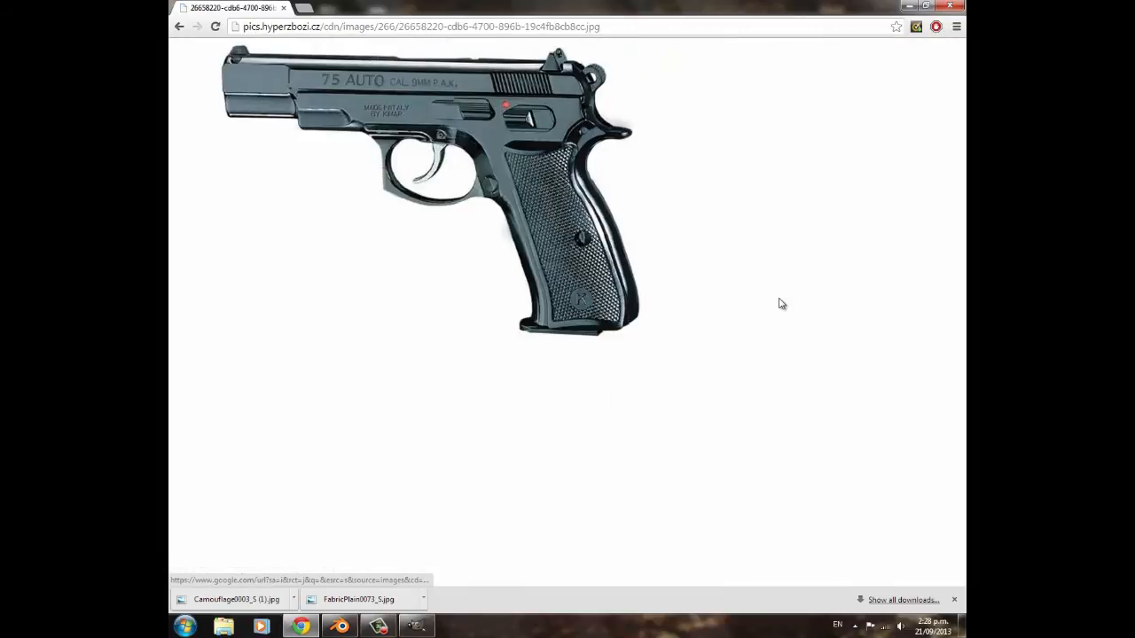
# - Save the pistol image as gun in the splitscreen folder on New Volume (E:)
pyautogui.rightClick(304, 107)
pyautogui.click(351, 115)
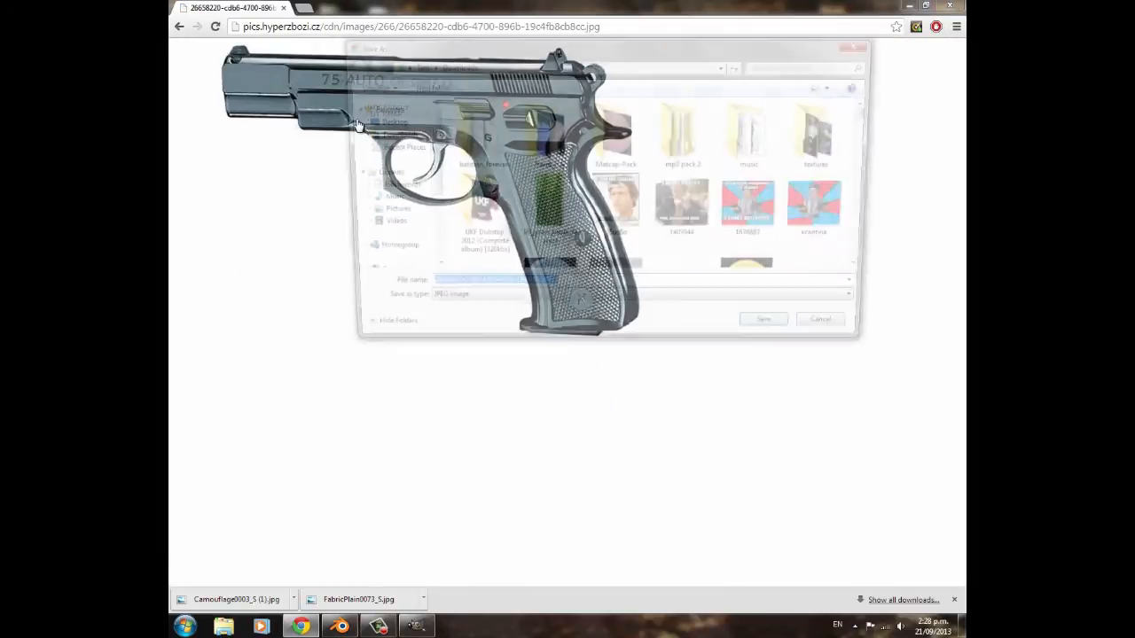
pyautogui.write('gun')
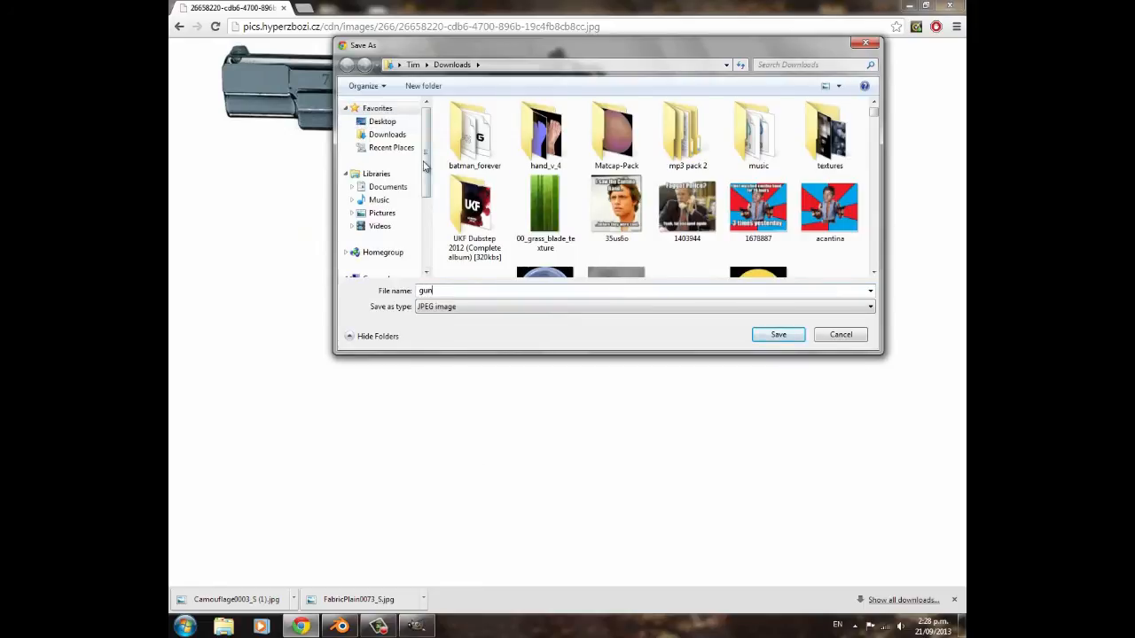
pyautogui.scroll(-2, 424, 166)
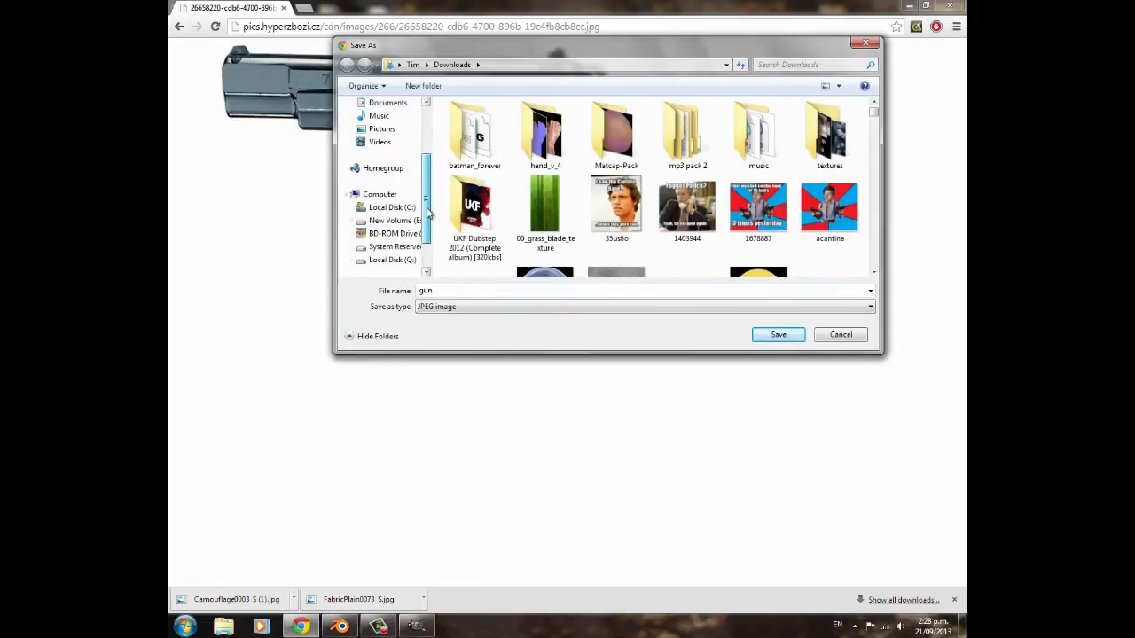
pyautogui.click(390, 220)
pyautogui.moveTo(874, 124); pyautogui.dragTo(869, 235)
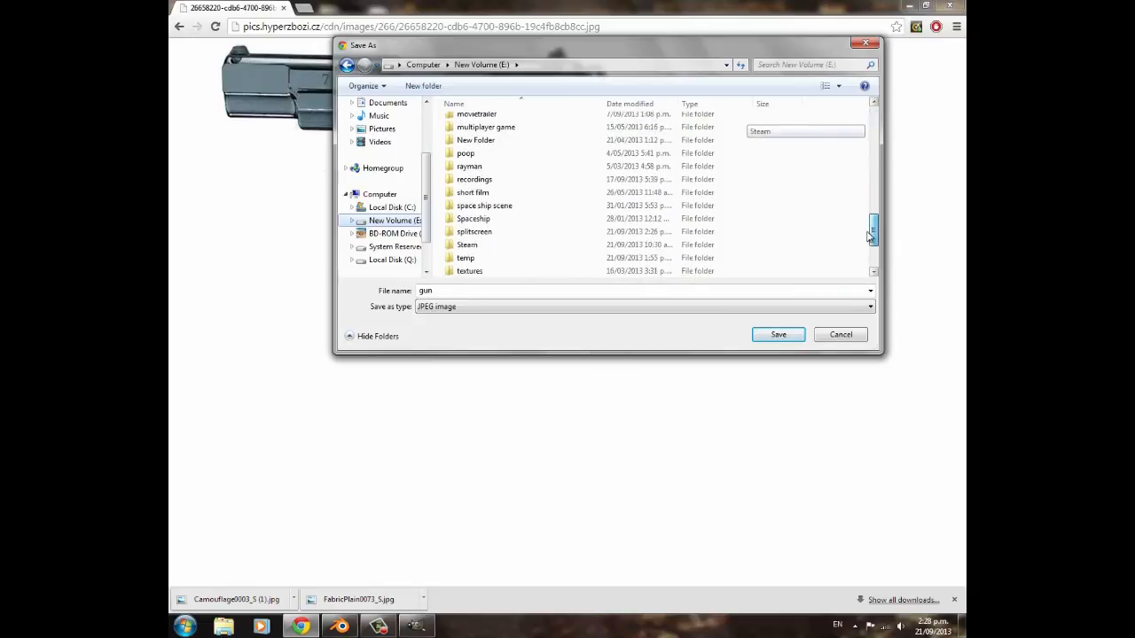
pyautogui.doubleClick(552, 233)
pyautogui.click(778, 335)
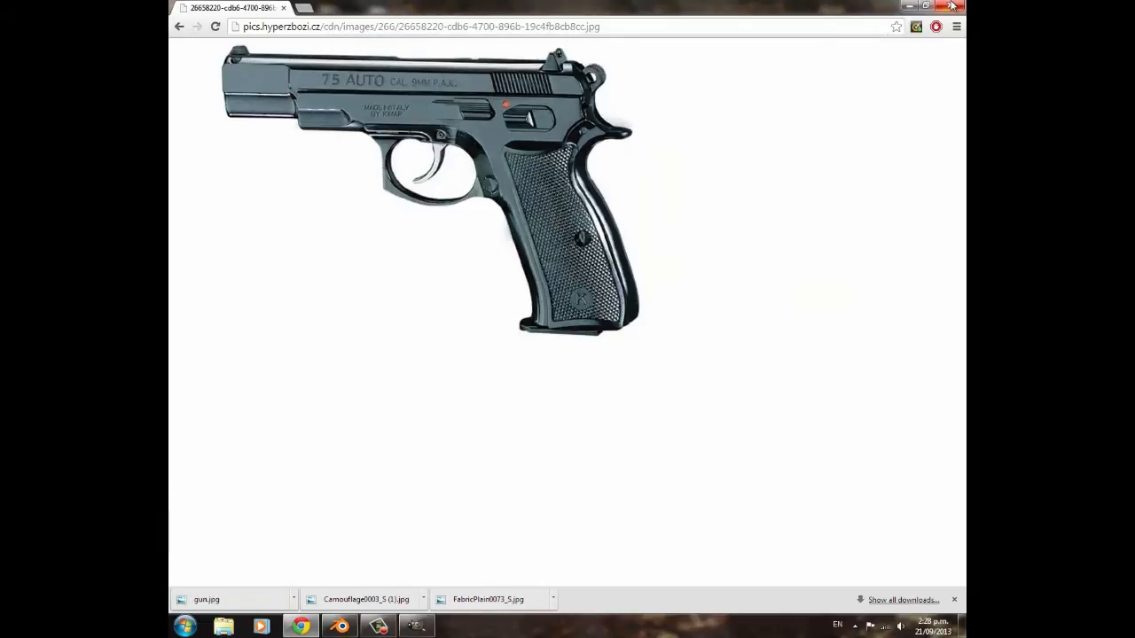
# - Switch to Blender, set the front view to orthographic, and start the Screencast Keys display
pyautogui.click(339, 627)
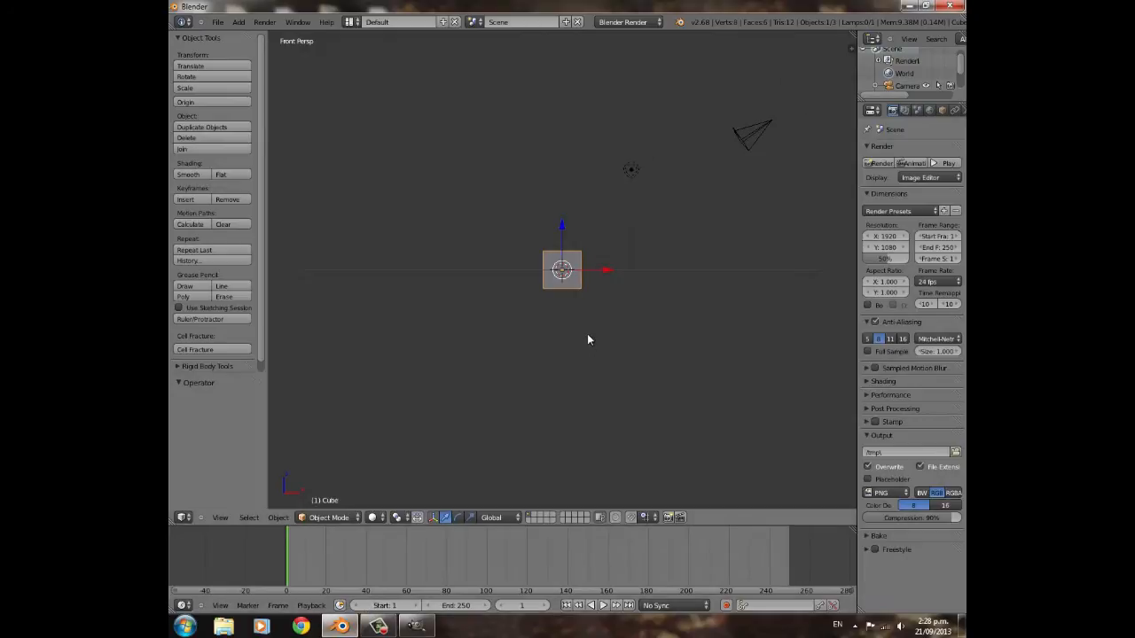
pyautogui.scroll(4, 521, 324)
pyautogui.press('KP_5')
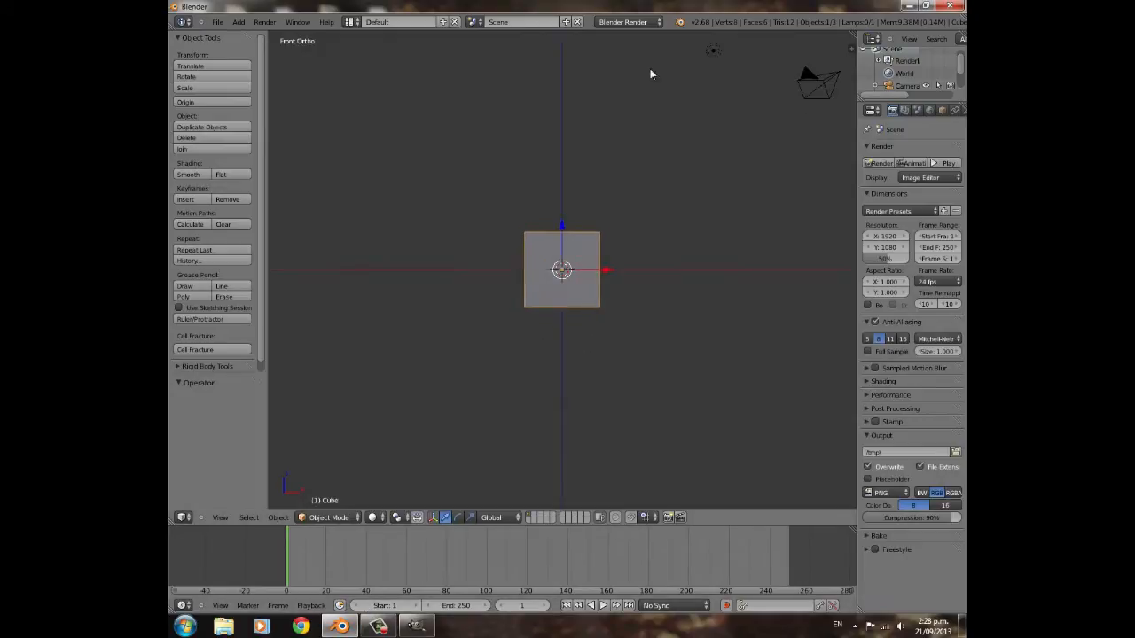
pyautogui.press('n')
pyautogui.scroll(-2, 800, 535)
pyautogui.scroll(-2, 784, 473)
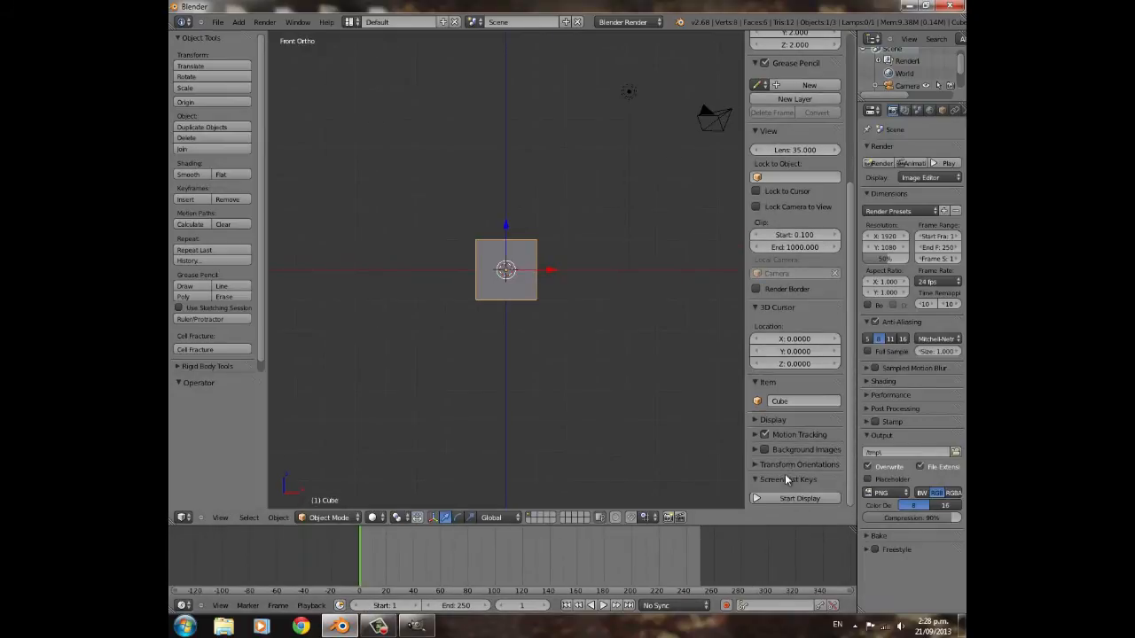
pyautogui.click(791, 497)
pyautogui.press('n')
# - Add gun.jpg from the splitscreen folder as a background image in the 3D view
pyautogui.scroll(2, 624, 244)
pyautogui.scroll(-3, 633, 243)
pyautogui.press('n')
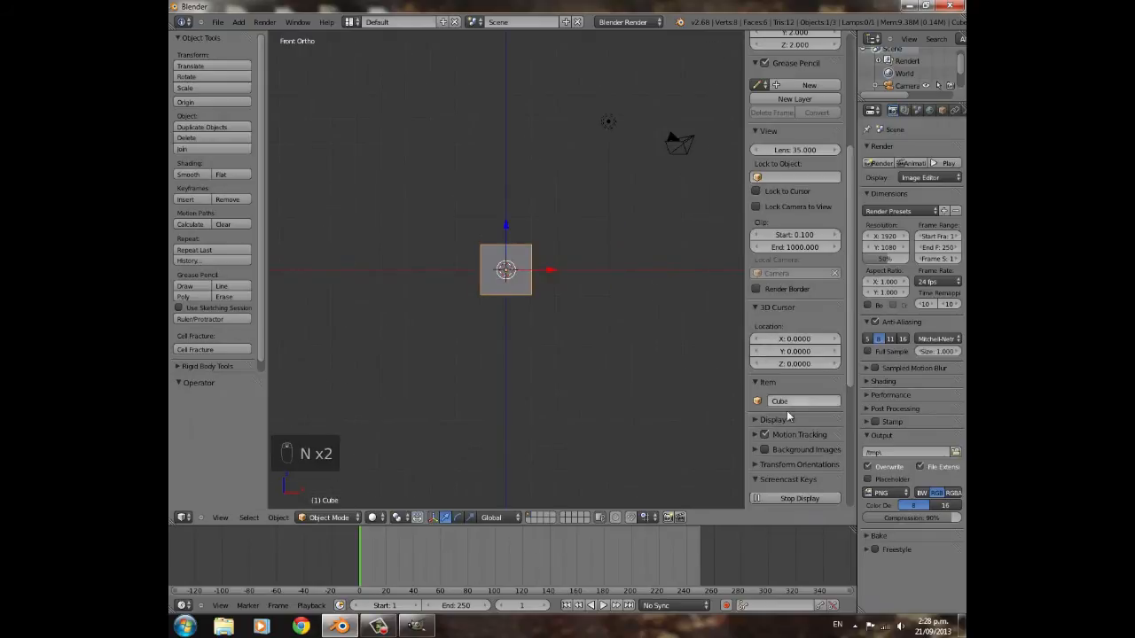
pyautogui.click(756, 450)
pyautogui.click(794, 468)
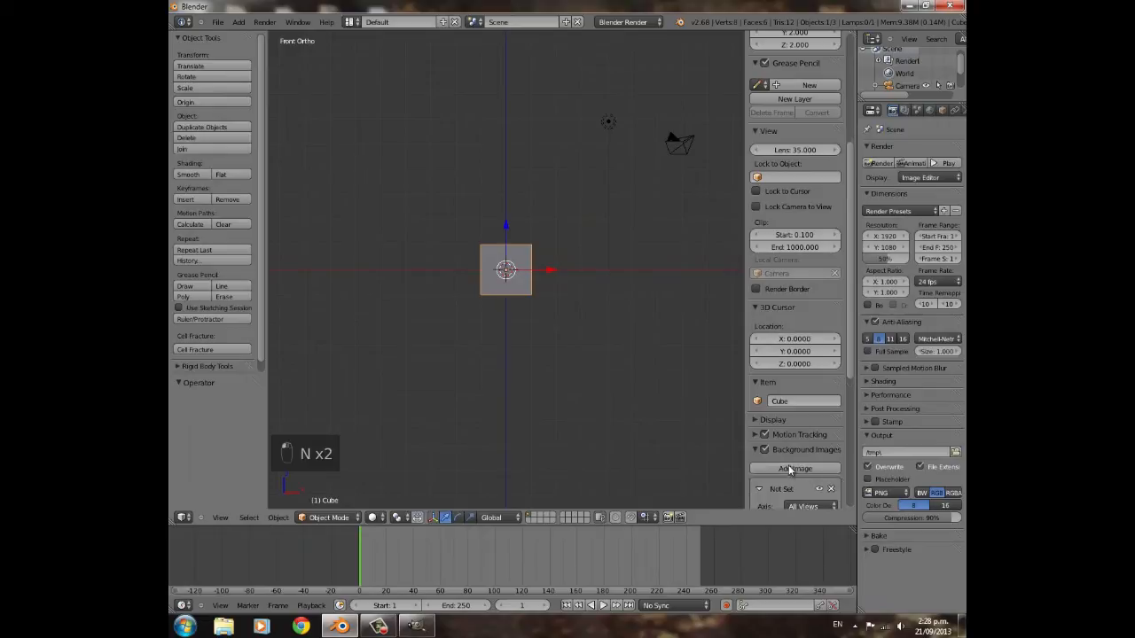
pyautogui.scroll(-5, 796, 478)
pyautogui.click(805, 366)
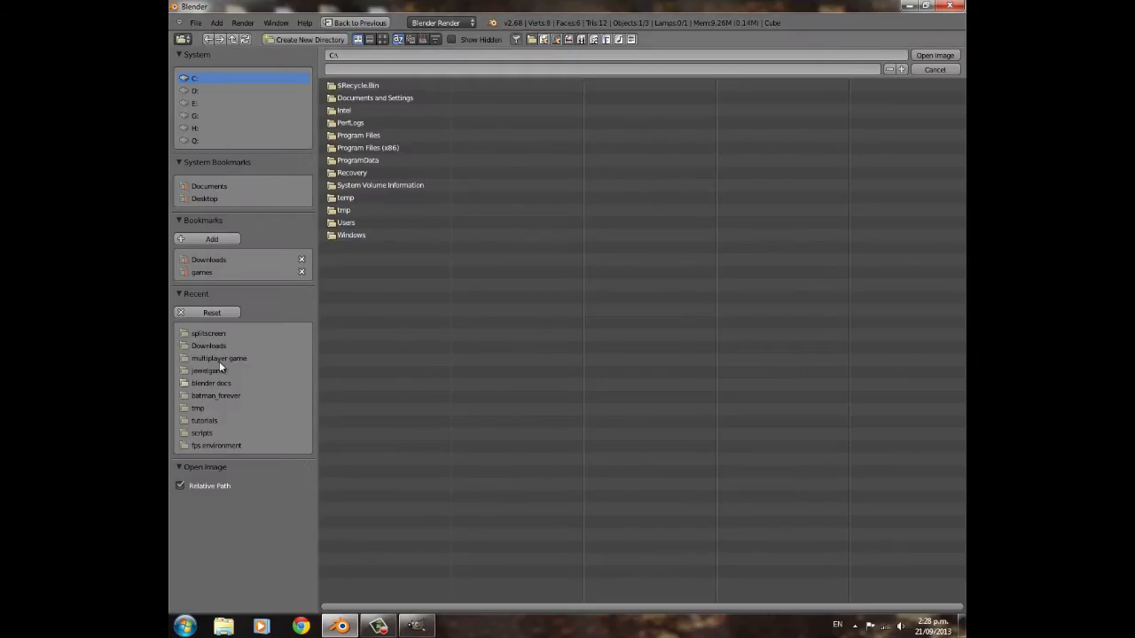
pyautogui.click(197, 333)
pyautogui.click(363, 97)
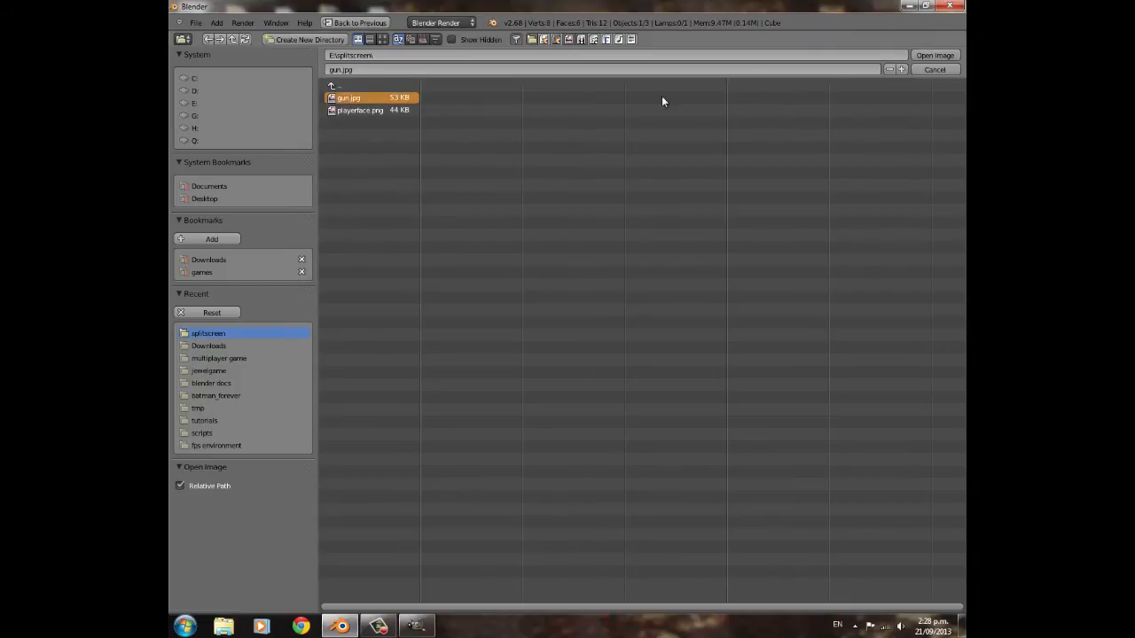
pyautogui.click(914, 55)
# - Move the cube about 2.9 units in X and -1.6 units in Z, over the lower end of the pistol grip
pyautogui.scroll(2, 540, 344)
pyautogui.scroll(-3, 541, 332)
pyautogui.scroll(4, 541, 310)
pyautogui.keyDown('shift'); pyautogui.moveTo(526, 316); pyautogui.dragTo(446, 292, button='middle'); pyautogui.keyUp('shift')
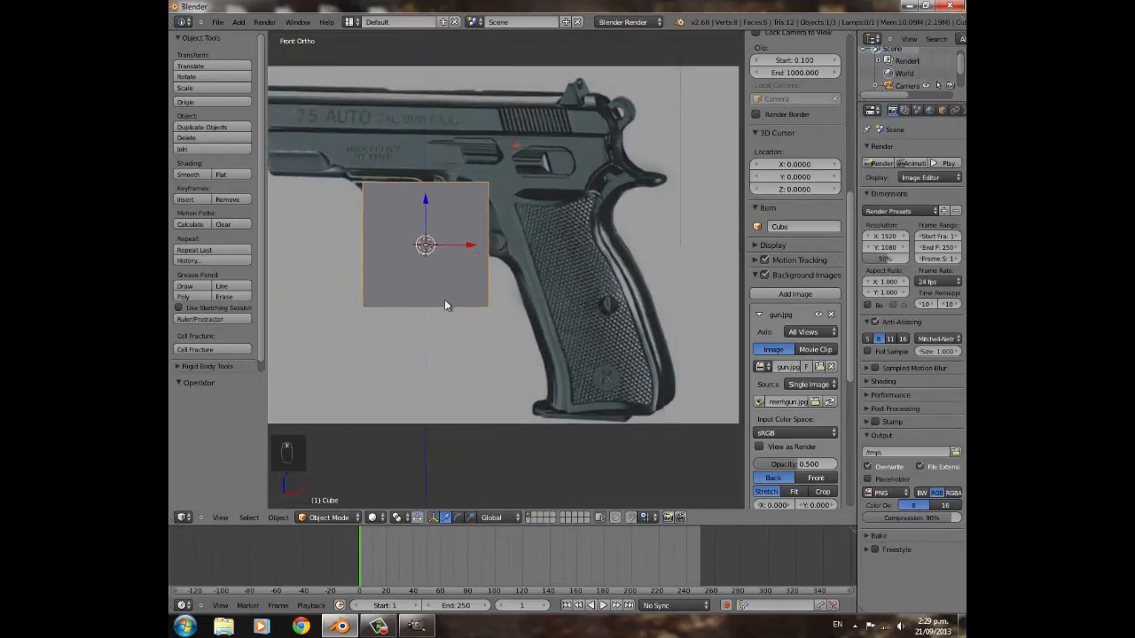
pyautogui.scroll(3, 446, 293)
pyautogui.scroll(-2, 484, 317)
pyautogui.press('g')
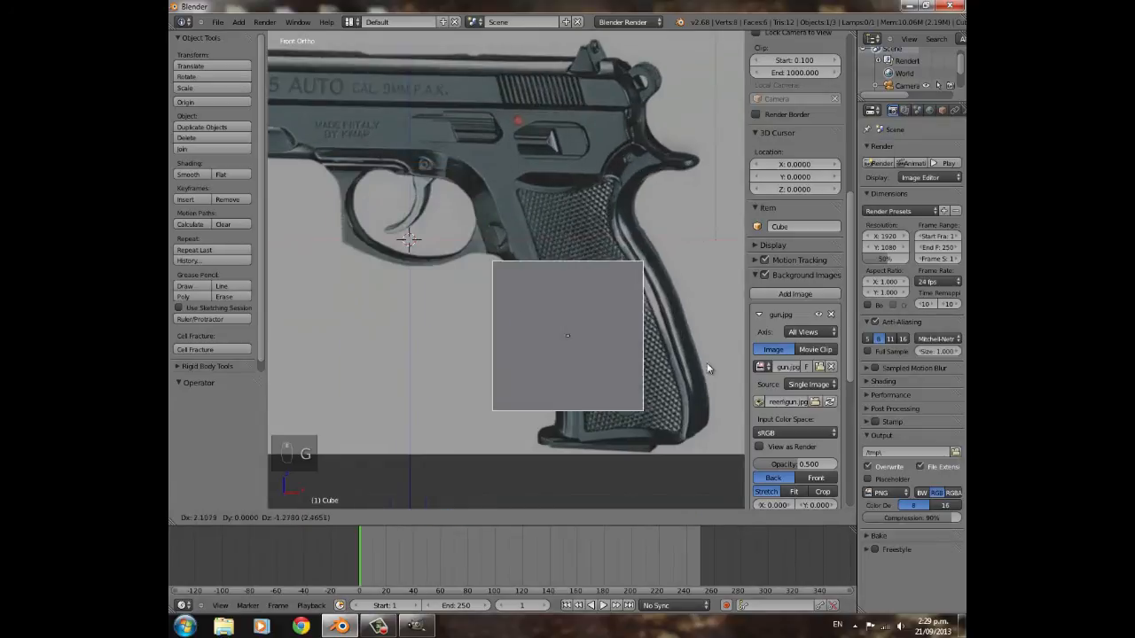
pyautogui.click(635, 380)
pyautogui.keyDown('shift'); pyautogui.scroll(2, 601, 409); pyautogui.keyUp('shift')
pyautogui.keyDown('shift'); pyautogui.moveTo(600, 409); pyautogui.dragTo(554, 320); pyautogui.keyUp('shift')
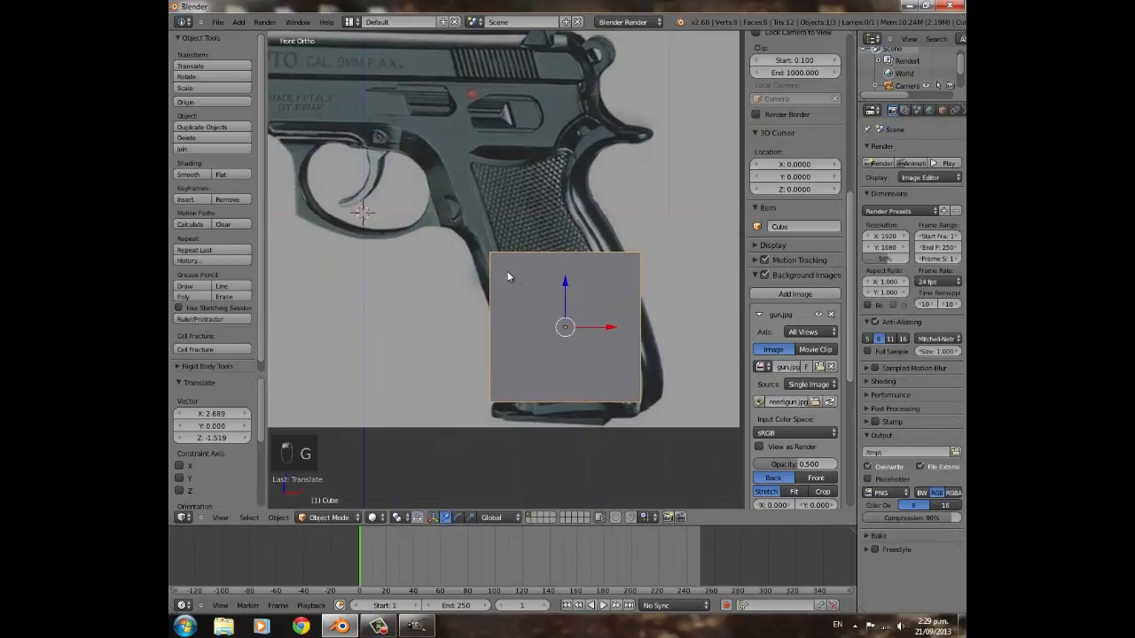
pyautogui.scroll(3, 510, 278)
pyautogui.keyDown('shift'); pyautogui.moveTo(635, 344); pyautogui.dragTo(537, 263, button='middle'); pyautogui.keyUp('shift')
pyautogui.press('g')
pyautogui.click(556, 267)
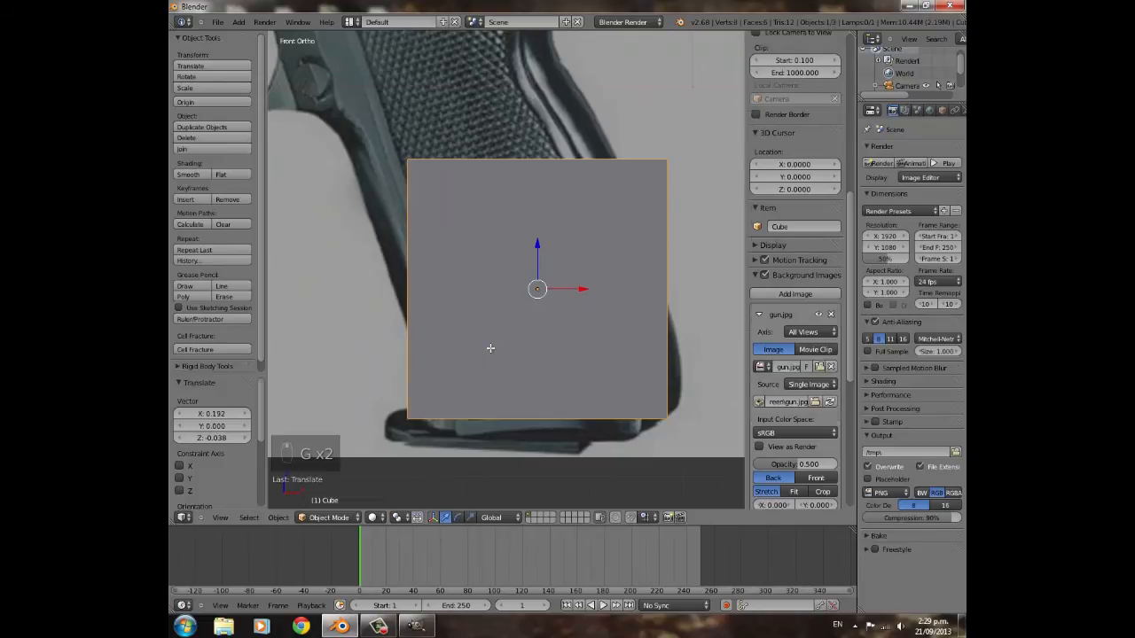
# - Edit the cube's mesh in wireframe and move its upper corner vertices on the trigger side onto the grip's front edge
pyautogui.press('Tab')
pyautogui.scroll(-4, 482, 284)
pyautogui.press('z')
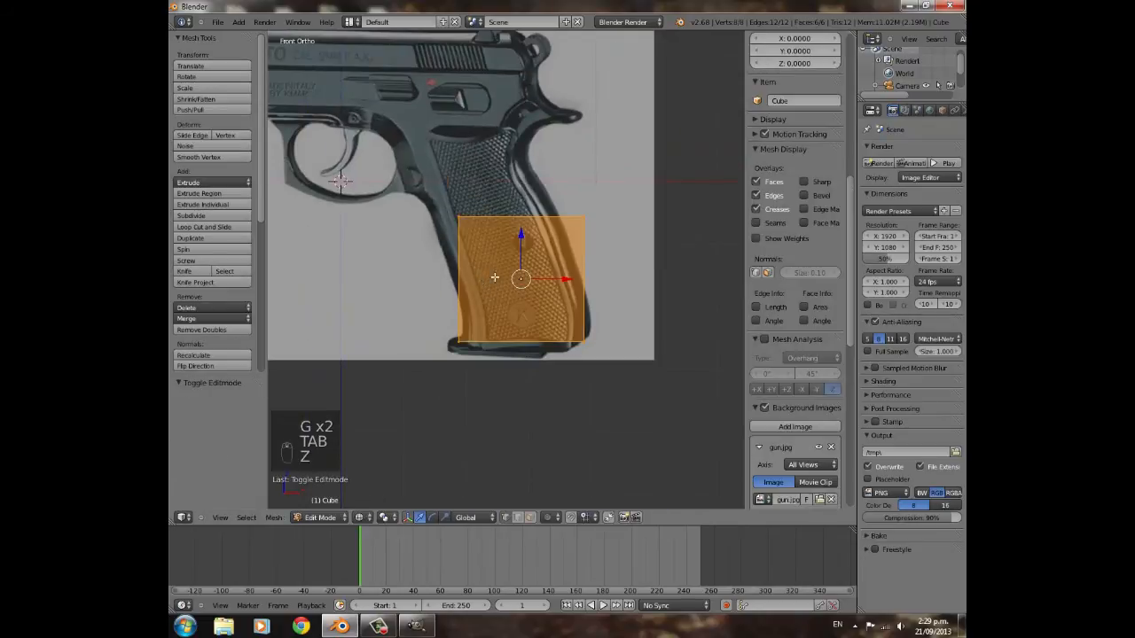
pyautogui.press('a')
pyautogui.press('b')
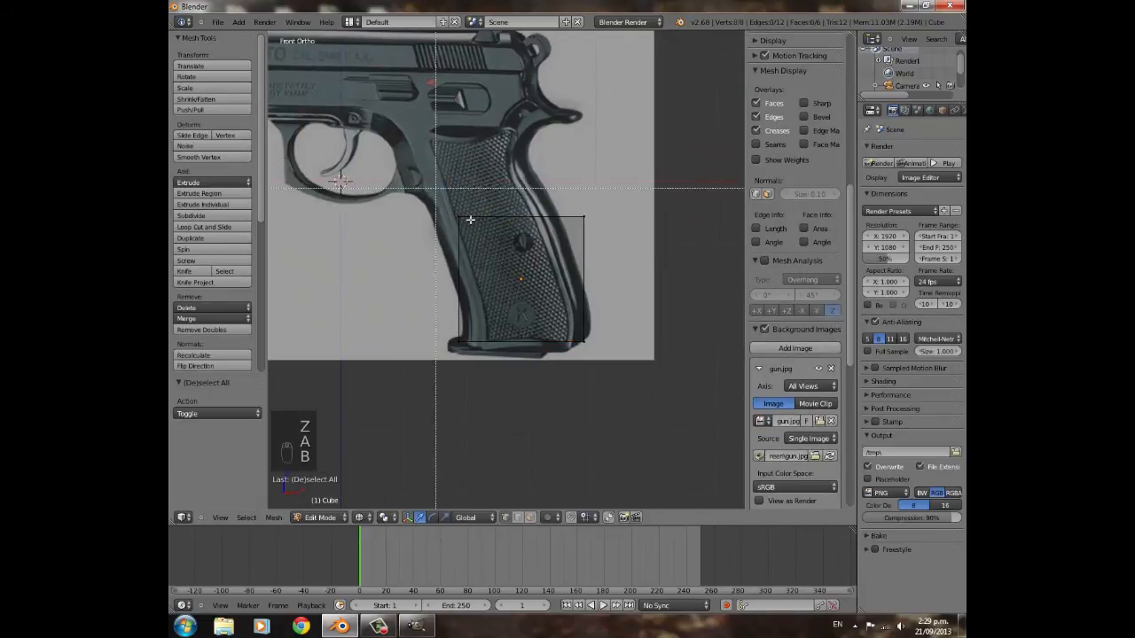
pyautogui.moveTo(443, 186); pyautogui.dragTo(497, 248)
pyautogui.press('g')
pyautogui.click(528, 247)
# - Move the cube's upper rear corner vertices onto the back edge of the pistol grip
pyautogui.press('a')
pyautogui.press('b')
pyautogui.moveTo(523, 170); pyautogui.dragTo(679, 254)
pyautogui.press('g')
pyautogui.click(645, 235)
# - Move the cube's lower rear and lower front corner vertices to match the bottom of the pistol grip
pyautogui.press('a')
pyautogui.press('b')
pyautogui.moveTo(547, 331); pyautogui.dragTo(636, 360)
pyautogui.press('g')
pyautogui.click(644, 352)
pyautogui.press('a')
pyautogui.press('b')
pyautogui.moveTo(429, 321); pyautogui.dragTo(500, 373)
pyautogui.press('g')
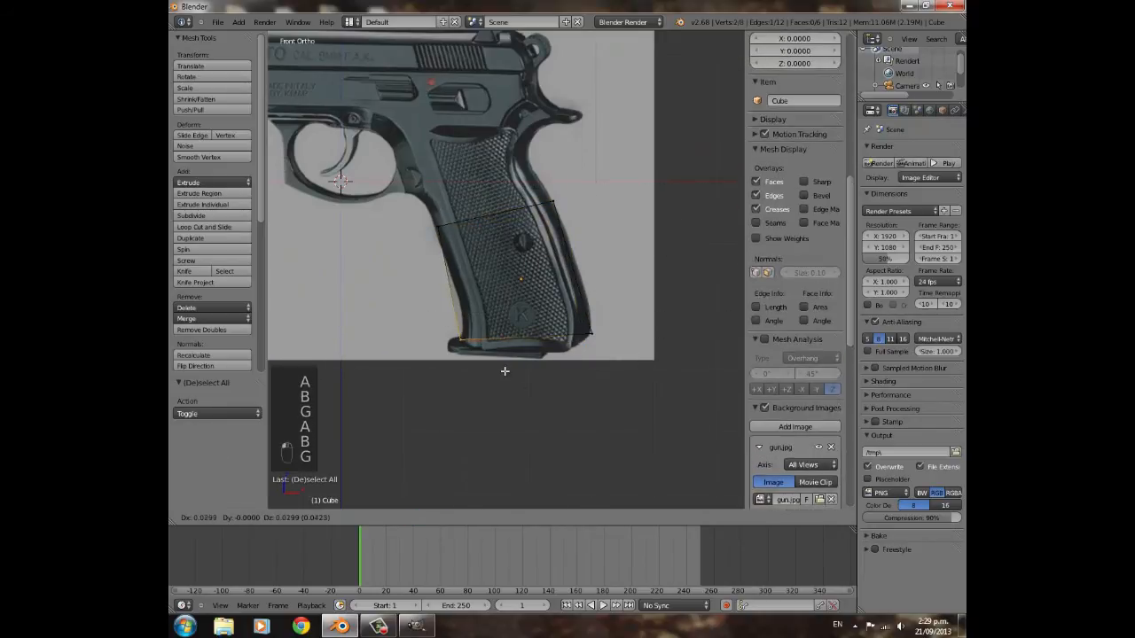
pyautogui.click(510, 373)
# - Extrude the top of the grip block upward to the upper end of the pistol's grip
pyautogui.scroll(4, 511, 300)
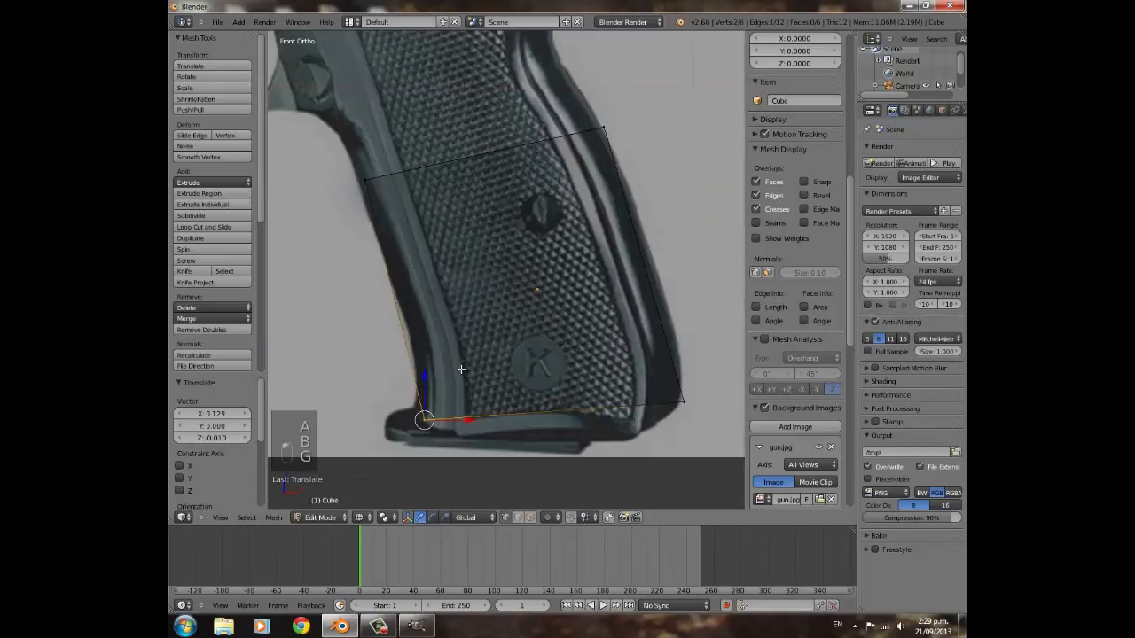
pyautogui.keyDown('shift'); pyautogui.moveTo(451, 227); pyautogui.dragTo(488, 268, button='middle'); pyautogui.keyUp('shift')
pyautogui.scroll(-2, 488, 269)
pyautogui.press('a')
pyautogui.press('b')
pyautogui.moveTo(418, 182); pyautogui.dragTo(620, 275)
pyautogui.keyDown('shift'); pyautogui.moveTo(541, 286); pyautogui.dragTo(620, 440, button='middle'); pyautogui.keyUp('shift')
pyautogui.press('e')
pyautogui.click(588, 297)
# - Move the extruded section's upper front vertices to the frame just behind the trigger guard
pyautogui.press('a')
pyautogui.press('b')
pyautogui.moveTo(443, 231); pyautogui.dragTo(510, 269)
pyautogui.press('g')
pyautogui.click(486, 270)
# - Move the extruded section's upper rear vertices down to the tang above the grip, then shift them 0.498 along X
pyautogui.press('a')
pyautogui.press('b')
pyautogui.moveTo(620, 193); pyautogui.dragTo(702, 264)
pyautogui.press('g')
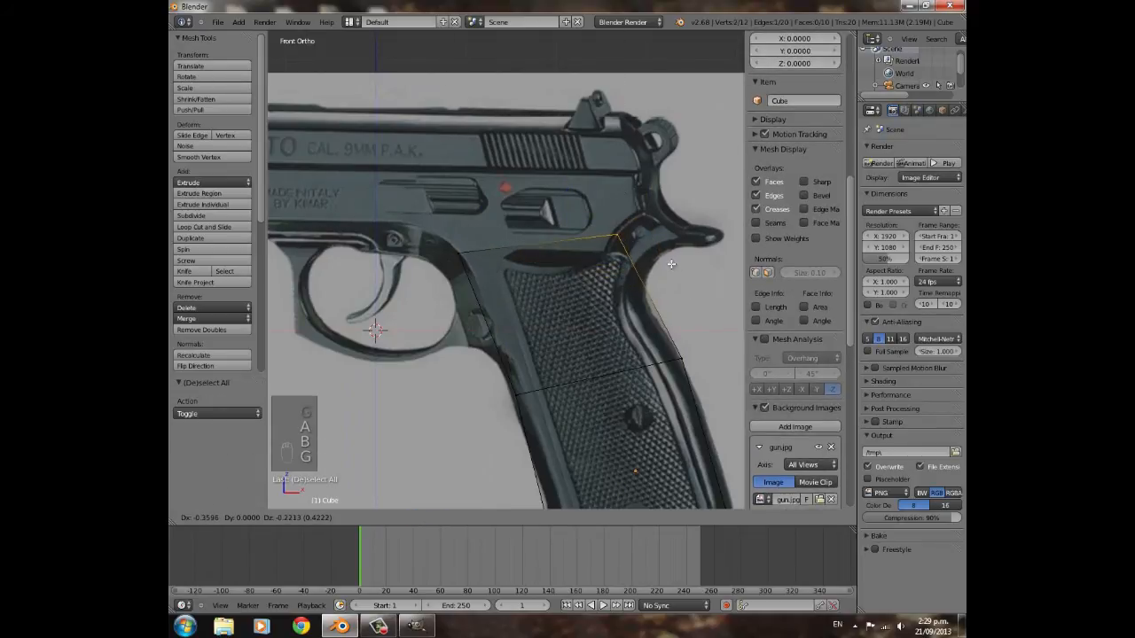
pyautogui.click(646, 260)
pyautogui.moveTo(666, 232); pyautogui.dragTo(707, 251)
# - Extrude the grip's top vertices about 1.375 units in Z and -0.126 in X, up to the top of the slide
pyautogui.press('b')
pyautogui.moveTo(438, 231); pyautogui.dragTo(727, 313)
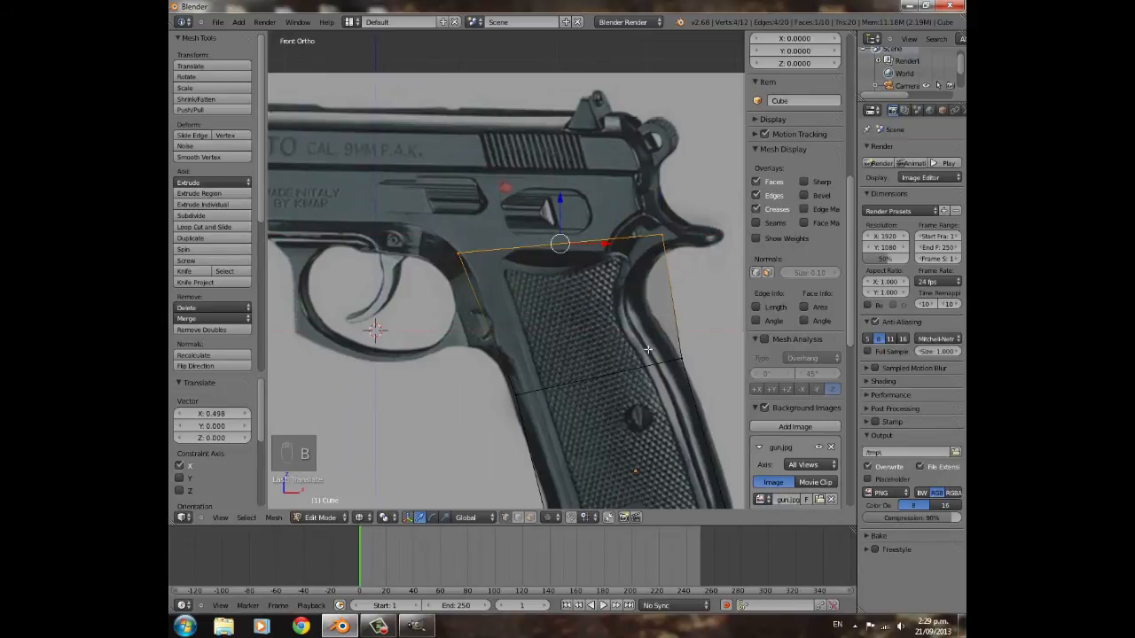
pyautogui.press('e')
pyautogui.click(652, 225)
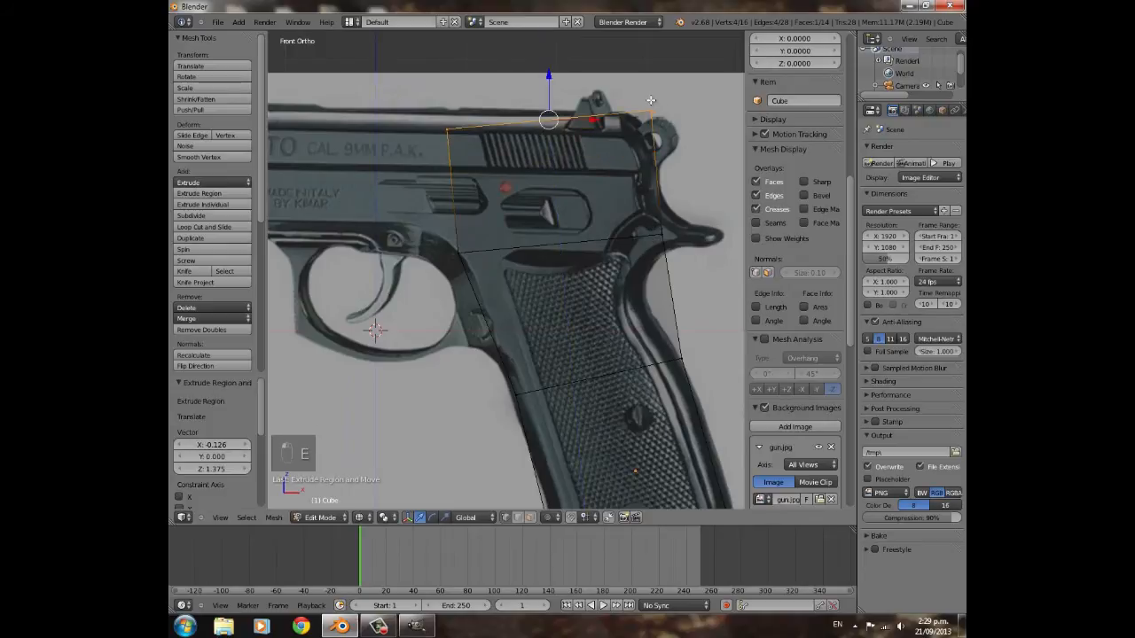
# - Move the top section's upper rear vertices -0.152 in X and -0.097 in Z, onto the slide's rear upper corner
pyautogui.press('a')
pyautogui.press('b')
pyautogui.moveTo(637, 93); pyautogui.dragTo(683, 148)
pyautogui.press('g')
pyautogui.click(669, 157)
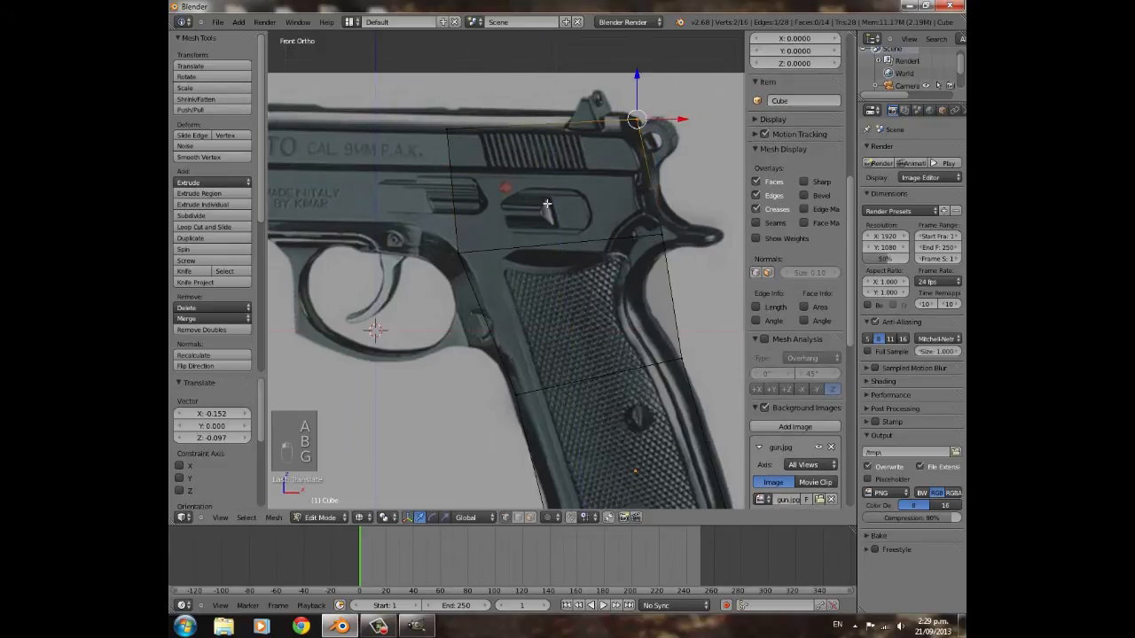
# - Move the top section's upper front vertices up about 0.22 in Z to the slide's top edge
pyautogui.rightClick(450, 135)
pyautogui.press('g')
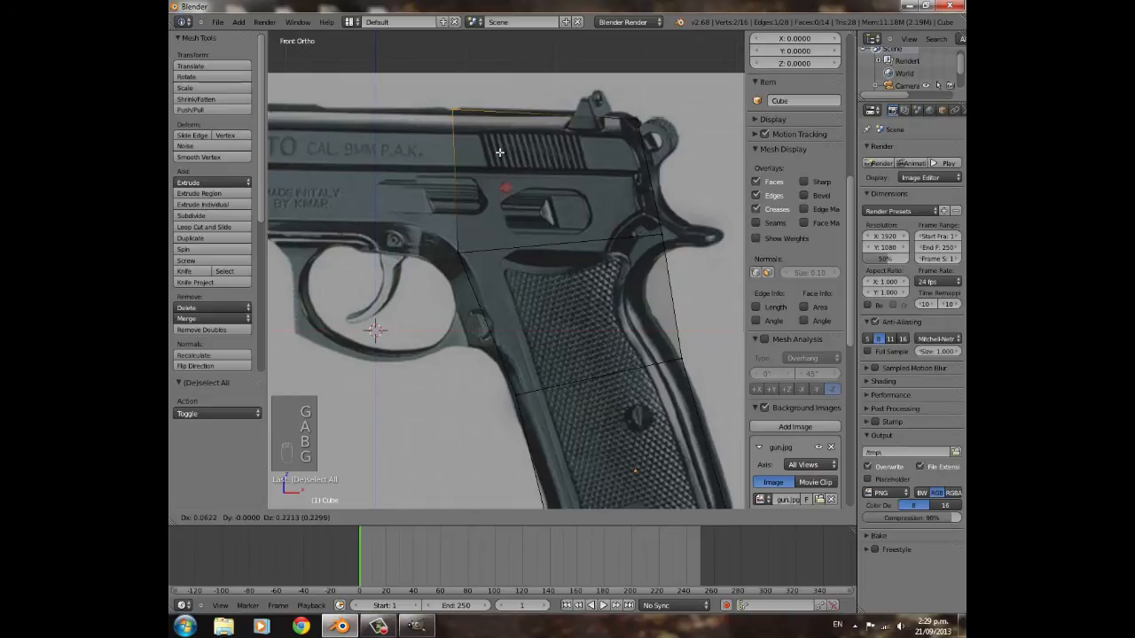
pyautogui.click(499, 152)
pyautogui.press('a')
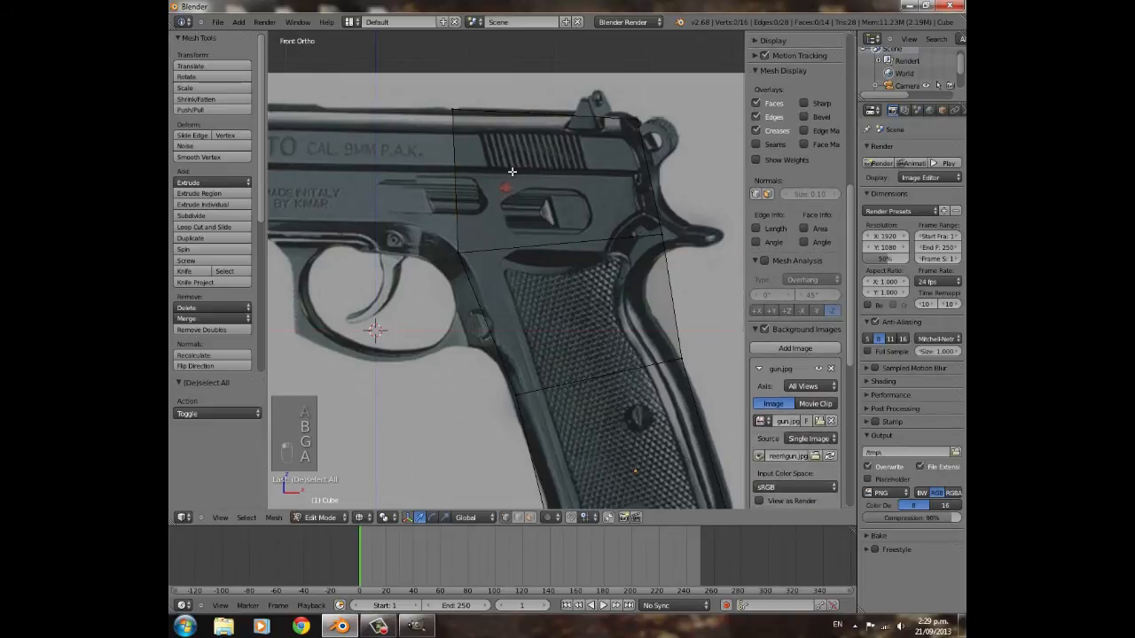
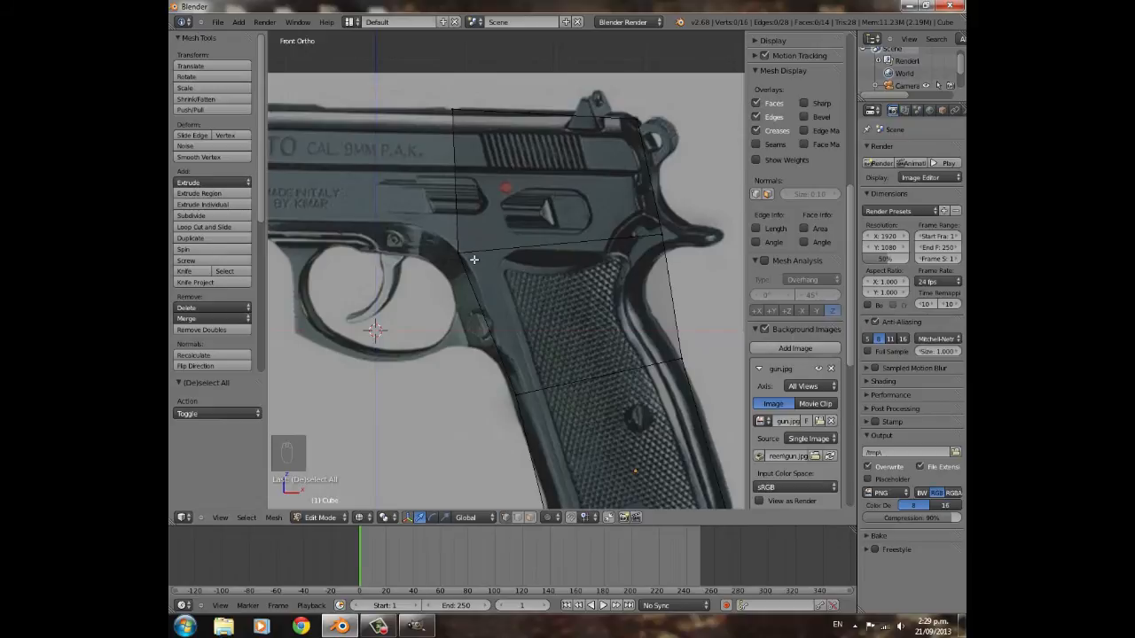
# - Add one loop cut across the upper grip section and slide it down level with the bottom of the trigger guard
pyautogui.press('a')
pyautogui.press('b')
pyautogui.press('a')
pyautogui.press('b')
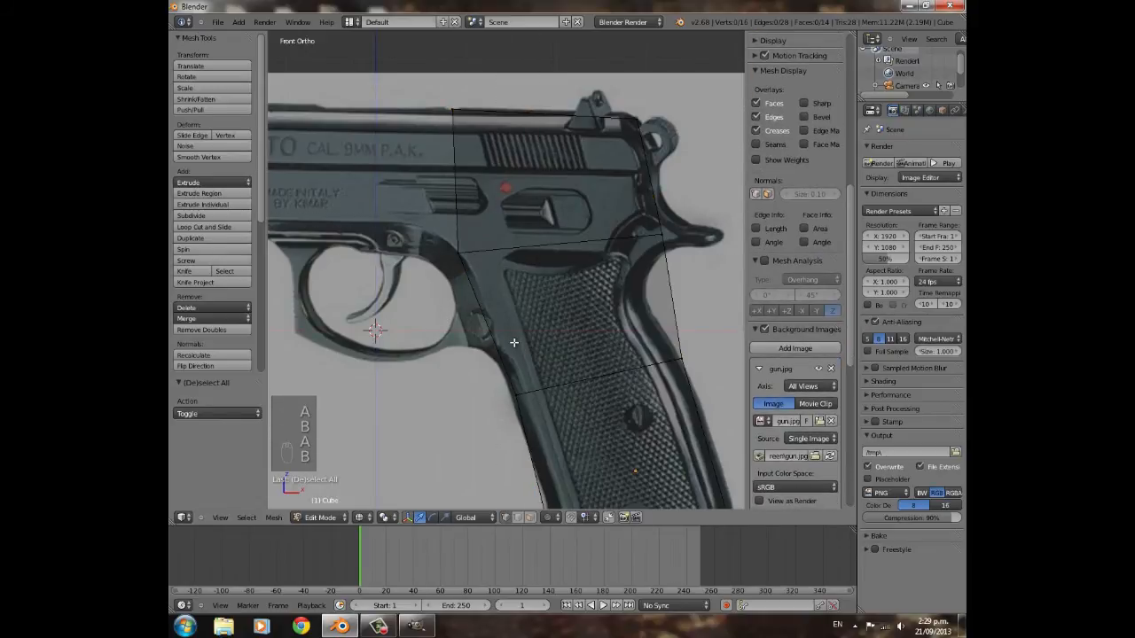
pyautogui.hotkey('ctrl', 'r')
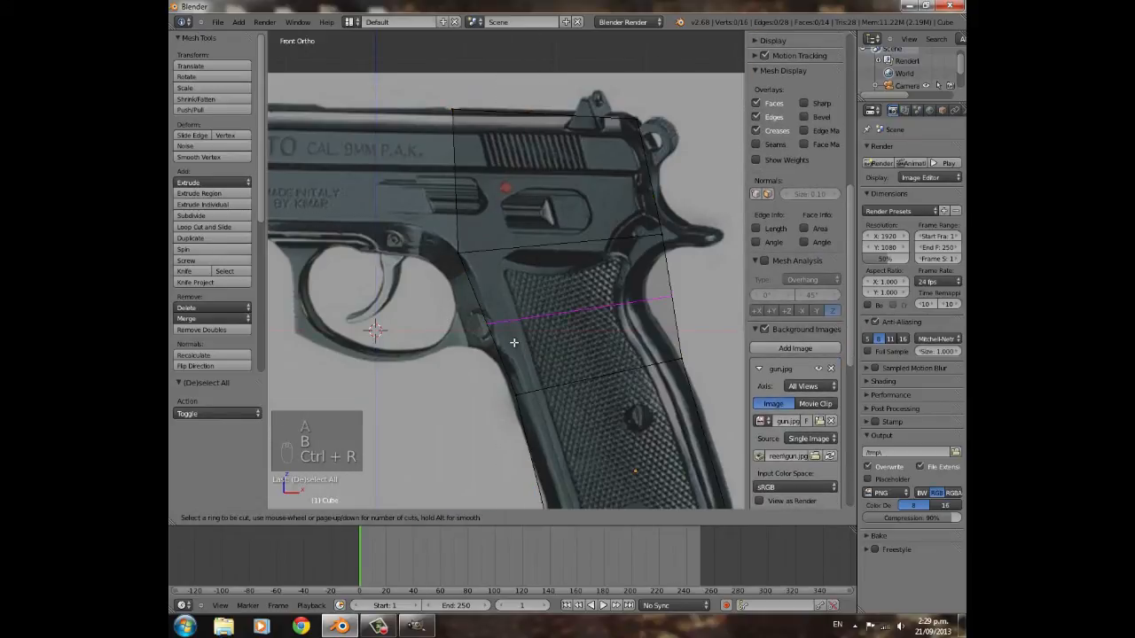
pyautogui.click(513, 343)
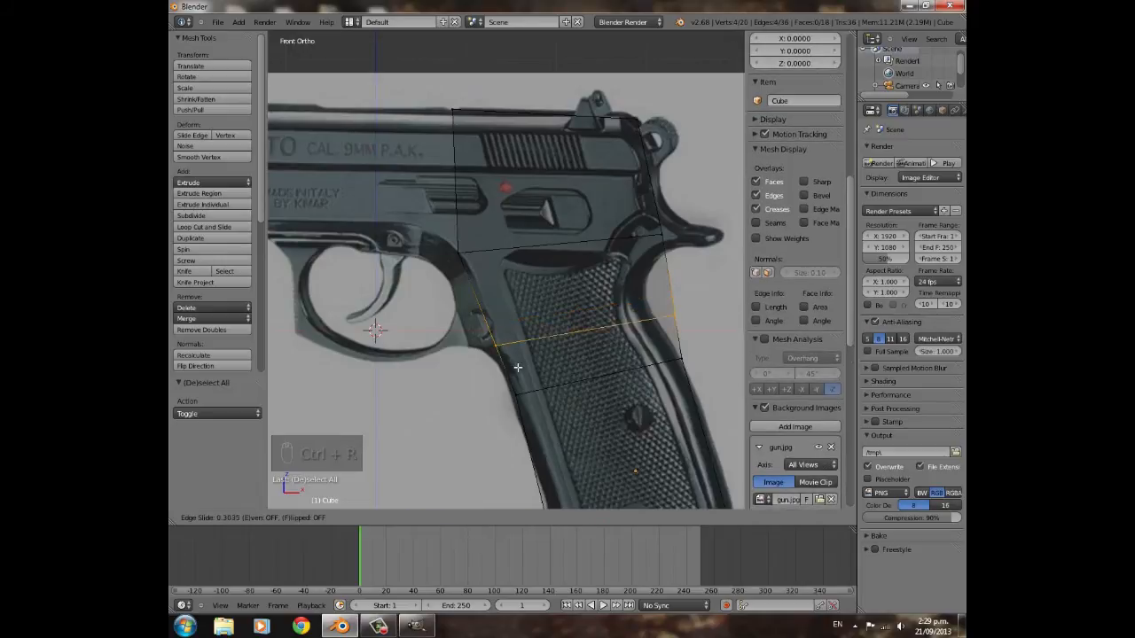
pyautogui.click(515, 366)
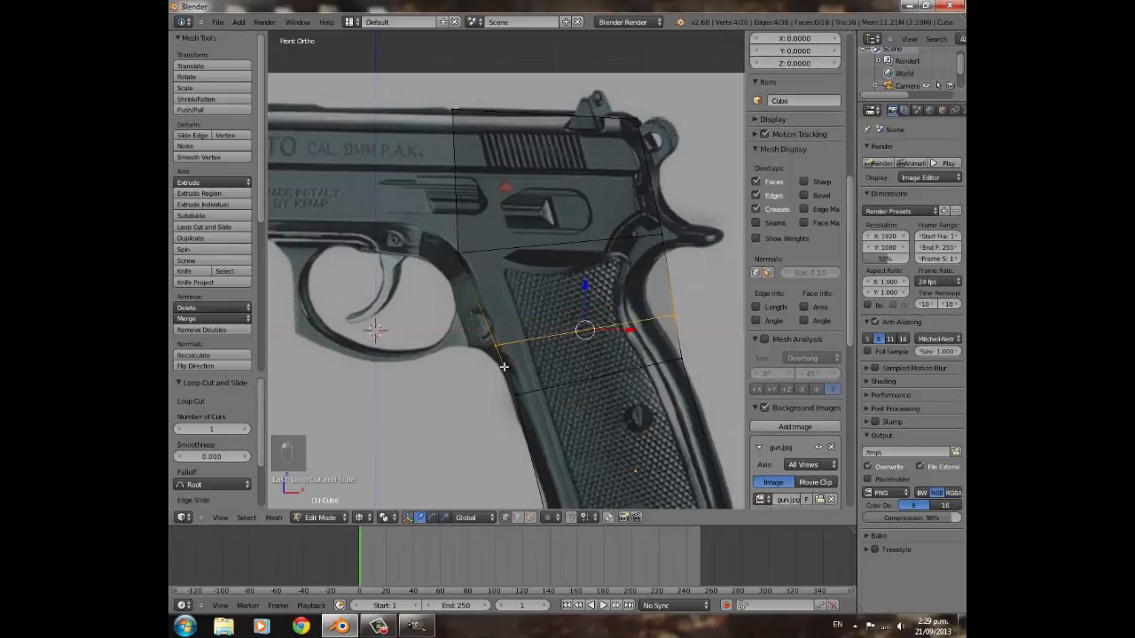
# - Extrude the grip's front face above the new loop -0.601 in X and -0.243 in Z toward the trigger guard
pyautogui.press('a')
pyautogui.press('b')
pyautogui.moveTo(449, 235); pyautogui.dragTo(512, 374)
pyautogui.keyDown('shift'); pyautogui.moveTo(534, 343); pyautogui.dragTo(666, 297, button='middle'); pyautogui.keyUp('shift')
pyautogui.press('e')
pyautogui.click(613, 315)
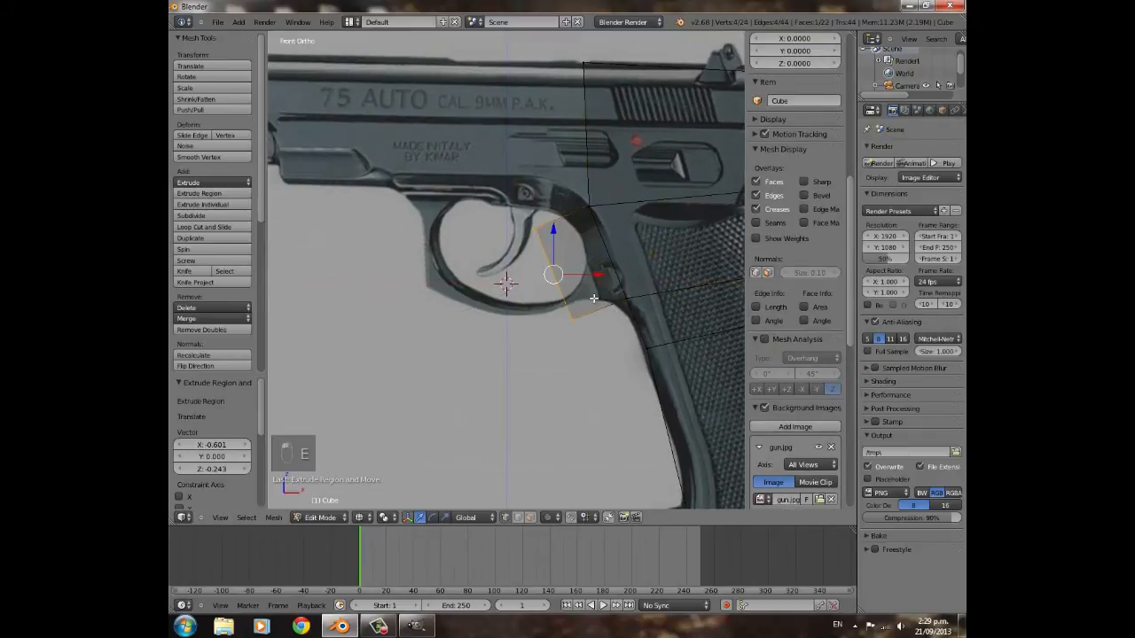
# - Move the extrusion's upper front vertices down to the inner rear corner of the trigger guard
pyautogui.press('a')
pyautogui.press('b')
pyautogui.moveTo(519, 208); pyautogui.dragTo(559, 257)
pyautogui.press('g')
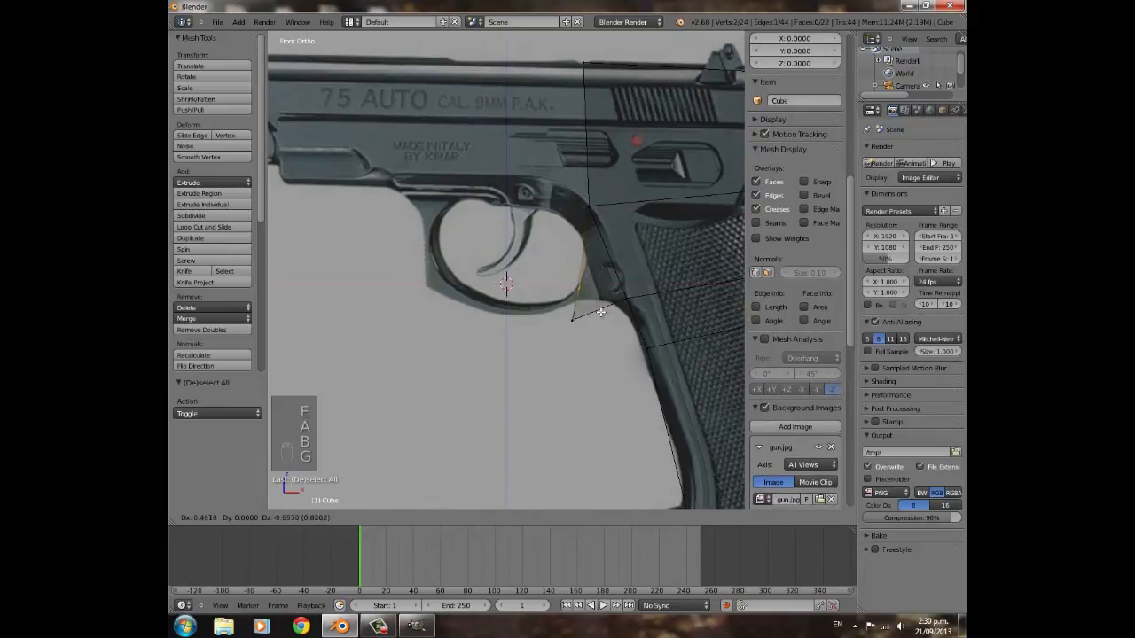
pyautogui.click(599, 313)
# - Move the extrusion's lower front vertices up to the outer edge of the guard, where it joins the grip
pyautogui.press('a')
pyautogui.press('b')
pyautogui.moveTo(556, 302); pyautogui.dragTo(598, 336)
pyautogui.press('g')
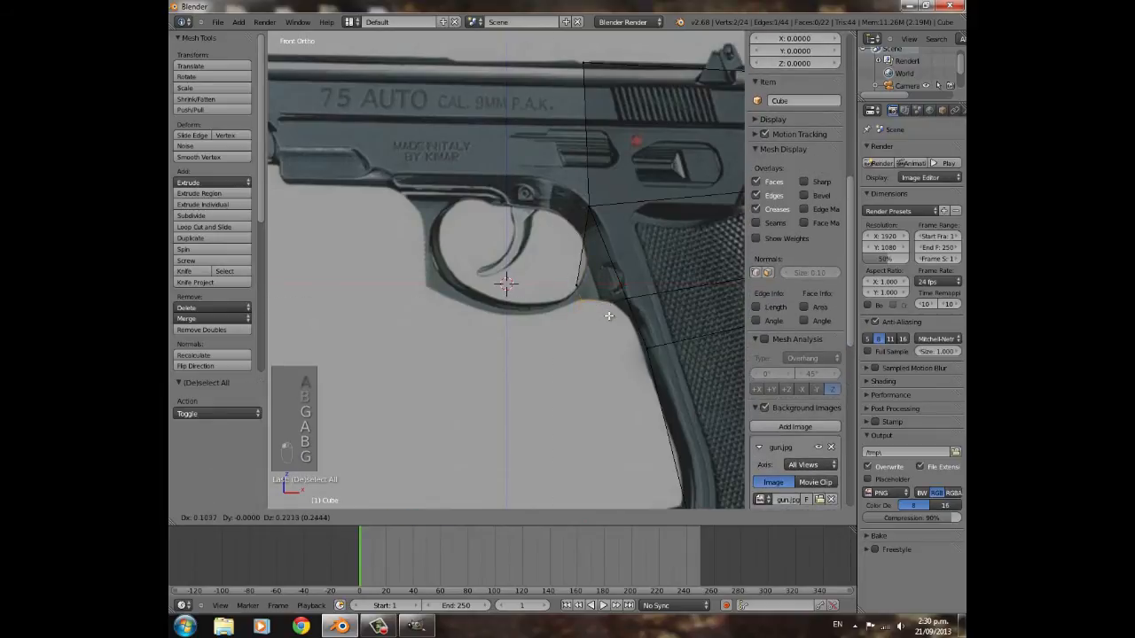
pyautogui.click(609, 316)
# - Extrude the small end face forward along the guard, then rotate and position it at the guard's lowest point
pyautogui.press('a')
pyautogui.press('b')
pyautogui.moveTo(562, 269); pyautogui.dragTo(606, 317)
pyautogui.press('e')
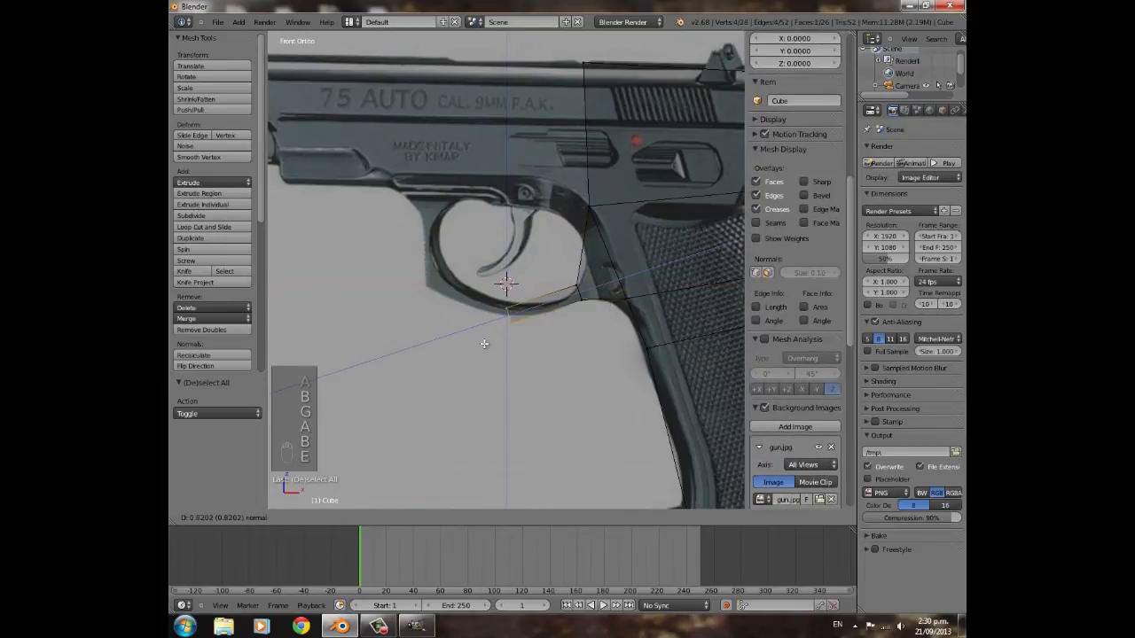
pyautogui.click(484, 344)
pyautogui.press('g')
pyautogui.click(489, 309)
pyautogui.press('r')
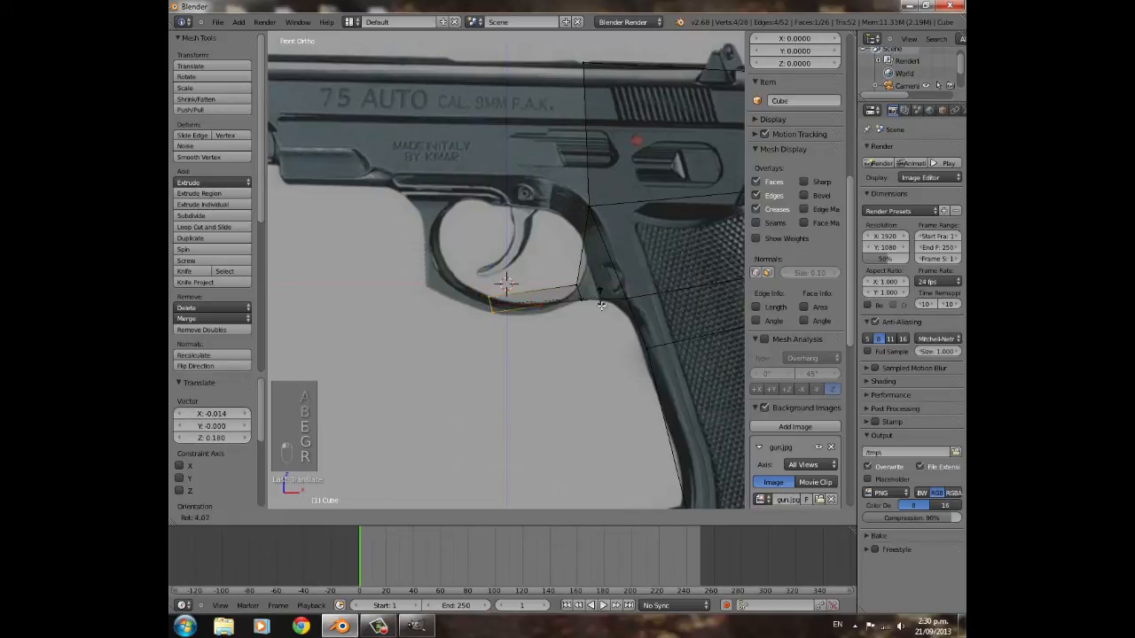
pyautogui.click(601, 315)
pyautogui.press('g')
pyautogui.click(636, 322)
# - Extrude a second guard segment forward, rotating and moving its end onto the guard's lower front curve
pyautogui.press('e')
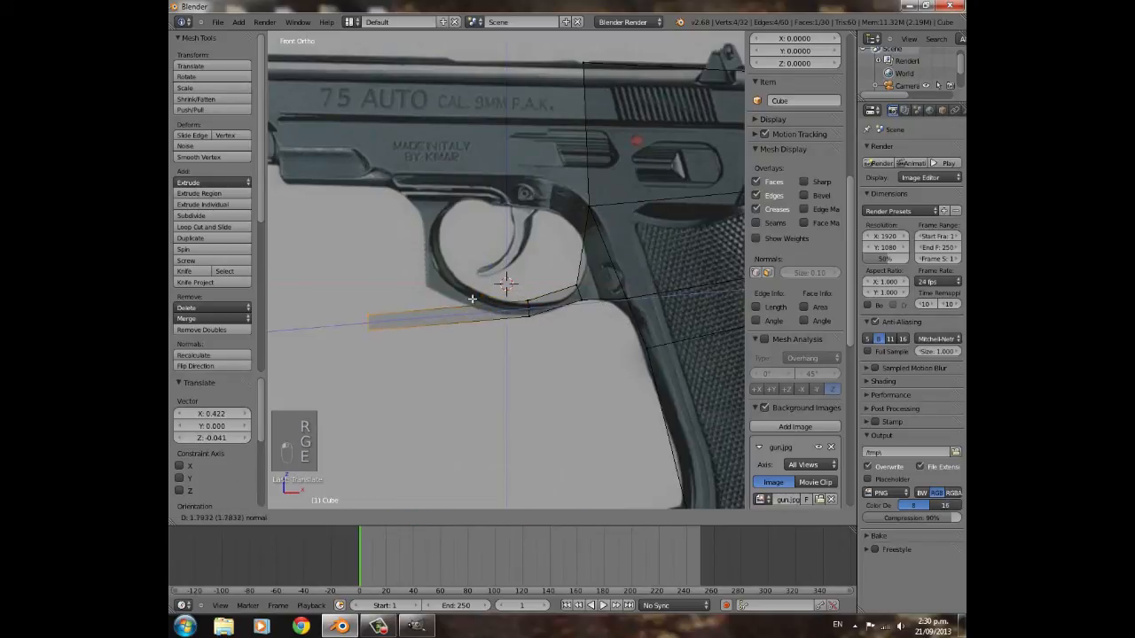
pyautogui.click(472, 302)
pyautogui.press('g')
pyautogui.click(527, 257)
pyautogui.press('r')
pyautogui.click(551, 320)
pyautogui.press('g')
pyautogui.click(560, 310)
pyautogui.press('g')
pyautogui.click(544, 307)
# - Extrude a third guard segment up the guard's front, rotating its end 41.034° and aligning it with the image
pyautogui.press('e')
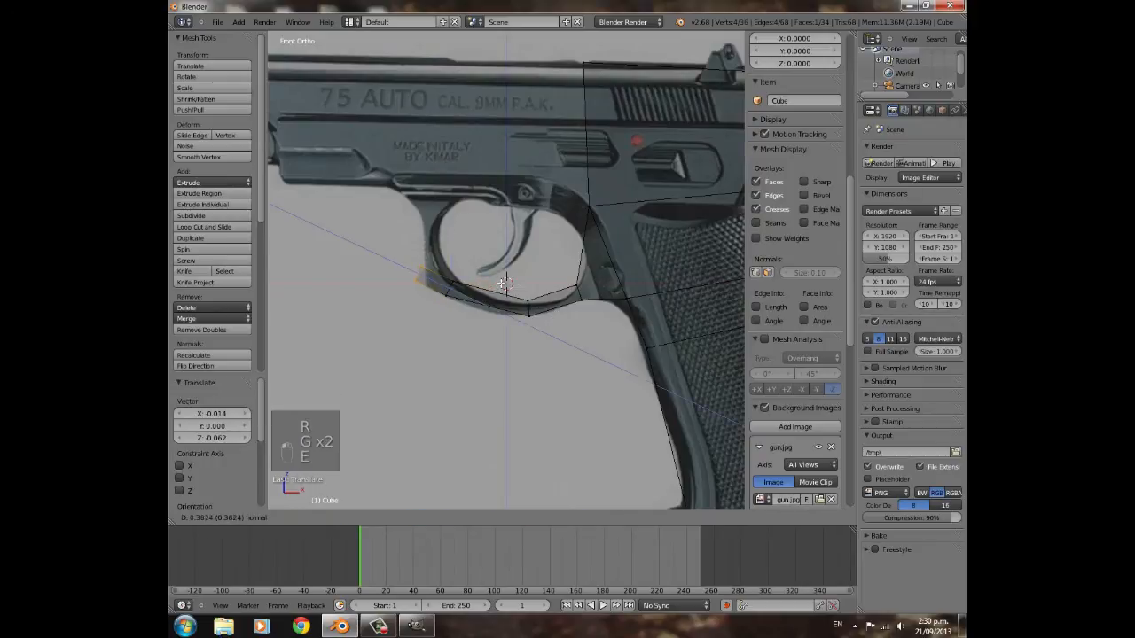
pyautogui.click(514, 285)
pyautogui.press('g')
pyautogui.click(524, 255)
pyautogui.press('r')
pyautogui.click(543, 323)
pyautogui.press('g')
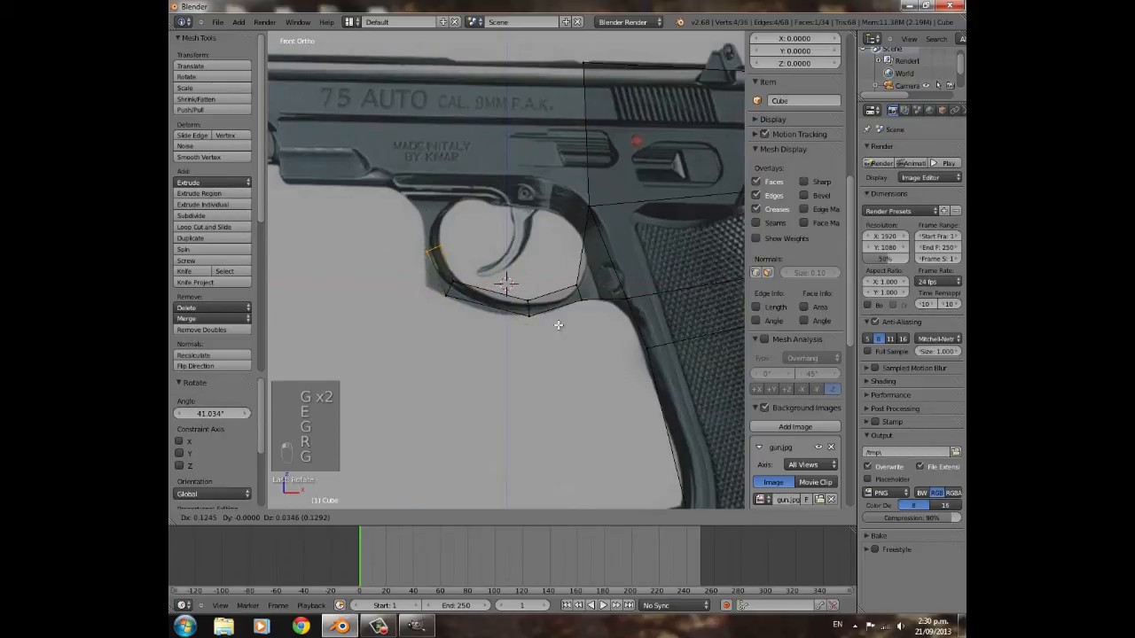
pyautogui.click(555, 325)
# - Extrude a fourth guard segment up to just below the frame and rotate its end 23.417°
pyautogui.press('e')
pyautogui.click(536, 241)
pyautogui.press('g')
pyautogui.click(568, 257)
pyautogui.press('r')
pyautogui.click(555, 294)
pyautogui.keyDown('shift'); pyautogui.moveTo(509, 257); pyautogui.dragTo(521, 280, button='middle'); pyautogui.keyUp('shift')
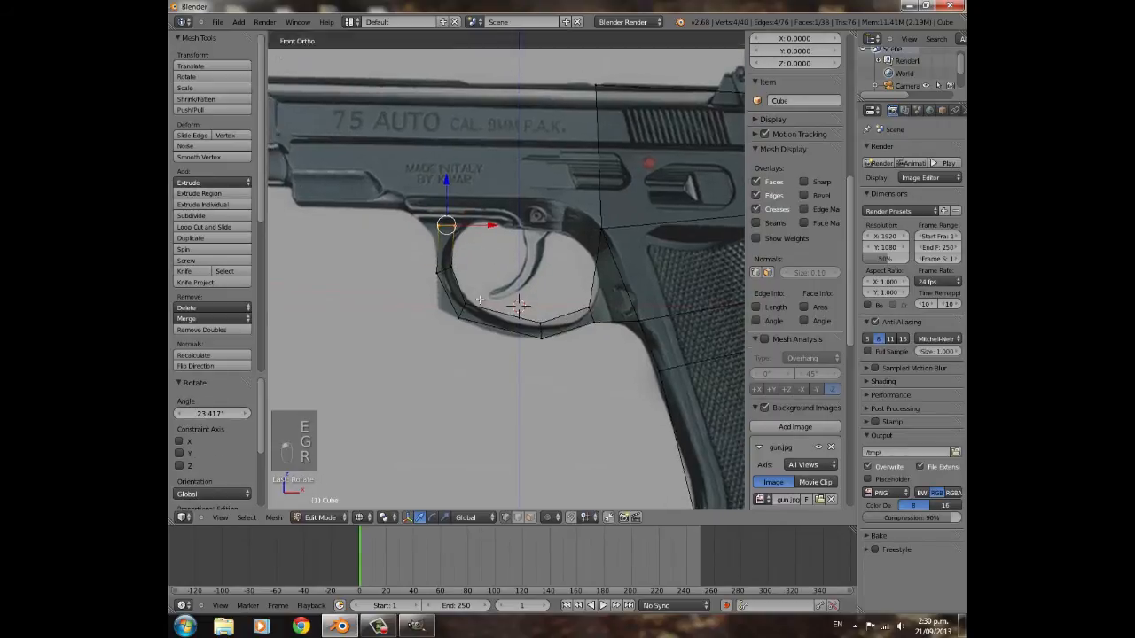
pyautogui.scroll(1, 521, 280)
pyautogui.press('s')
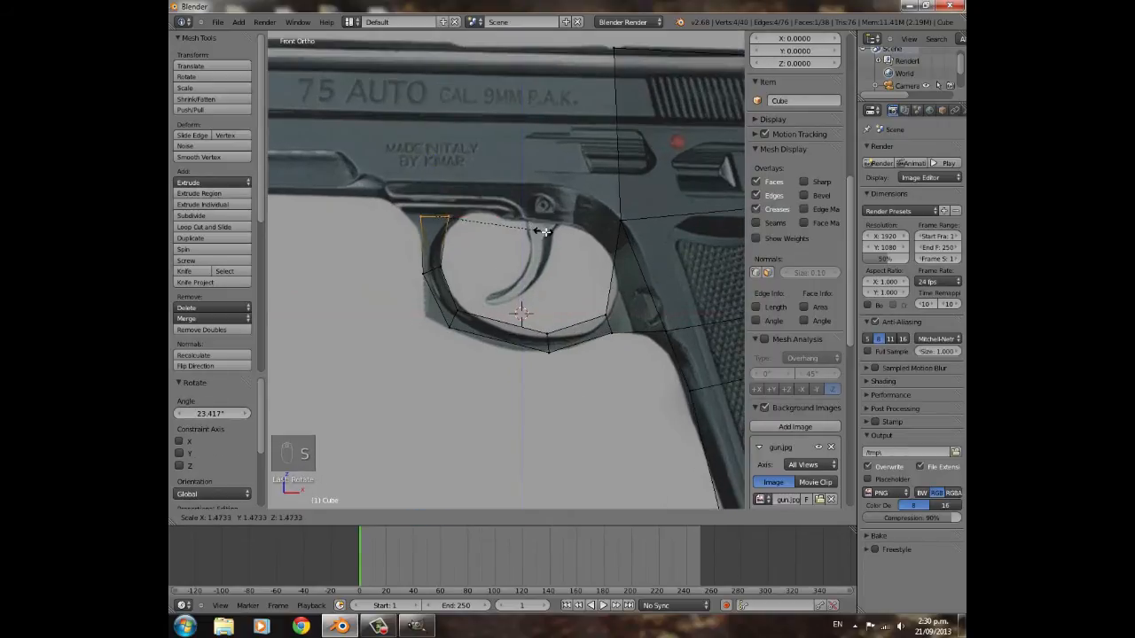
pyautogui.rightClick(463, 222)
pyautogui.hotkey('ctrl', 'z')
# - Spread the guard's upper end by moving its rear vertices back and its front vertices forward and up to the frame's underside
pyautogui.press('a')
pyautogui.press('b')
pyautogui.moveTo(437, 210); pyautogui.dragTo(451, 234)
pyautogui.press('g')
pyautogui.click(494, 218)
pyautogui.press('a')
pyautogui.press('b')
pyautogui.press('g')
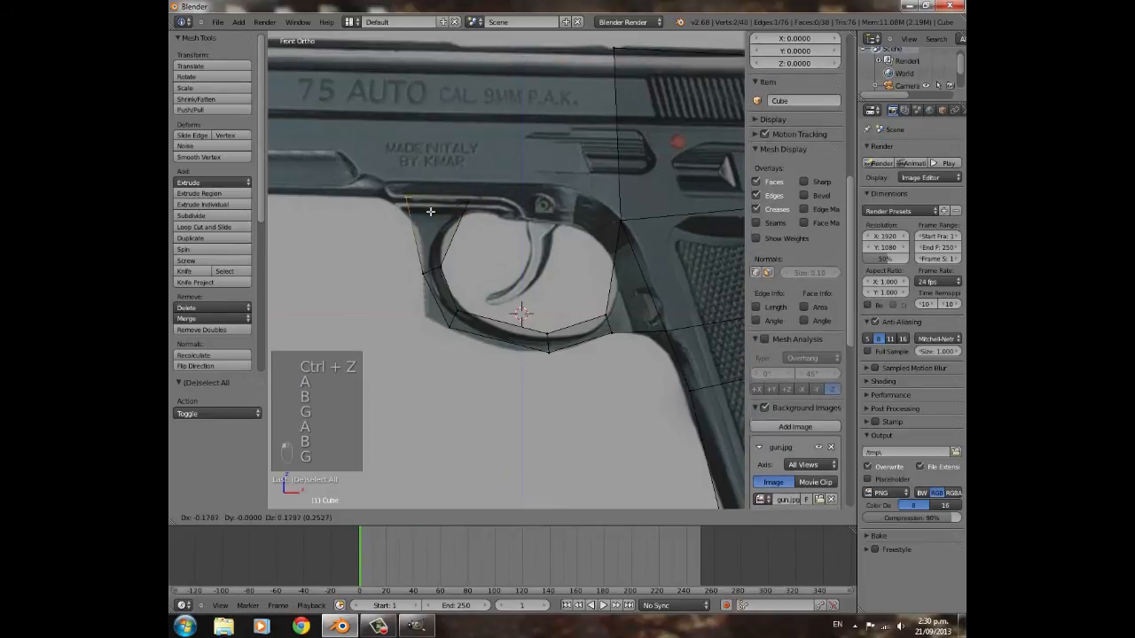
pyautogui.click(423, 219)
# - Extrude the slide section's front face forward over the trigger guard, then shift it 0.048 in X and 0.180 in Z
pyautogui.scroll(-1, 523, 191)
pyautogui.keyDown('shift'); pyautogui.moveTo(525, 191); pyautogui.dragTo(488, 231, button='middle'); pyautogui.keyUp('shift')
pyautogui.press('a')
pyautogui.press('b')
pyautogui.moveTo(525, 112); pyautogui.dragTo(598, 250)
pyautogui.press('e')
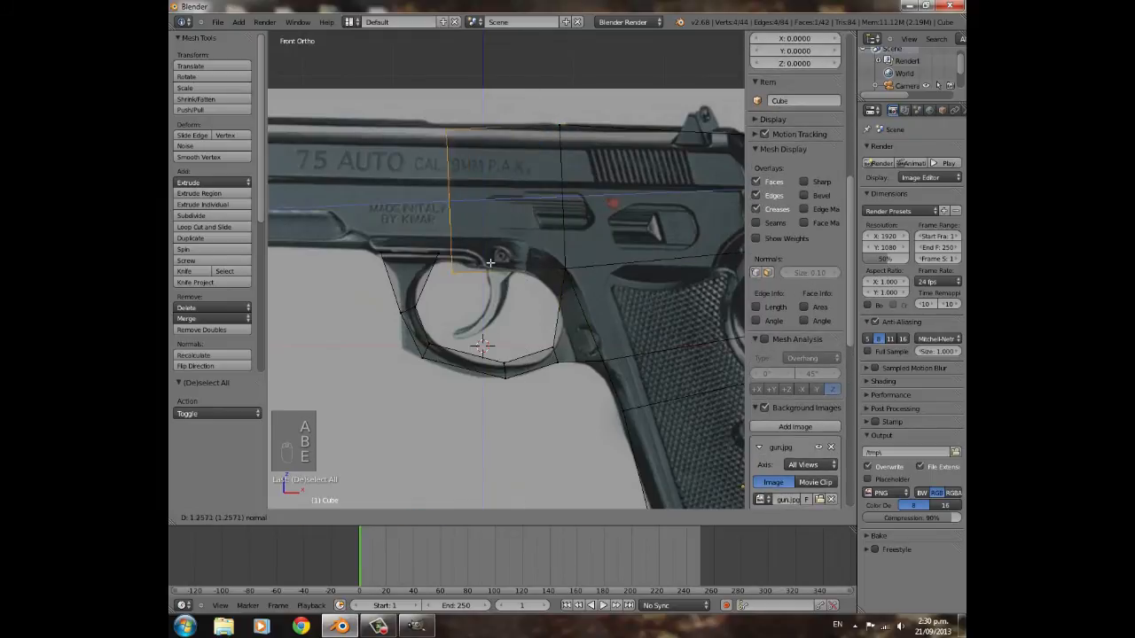
pyautogui.click(492, 252)
pyautogui.press('g')
pyautogui.click(493, 248)
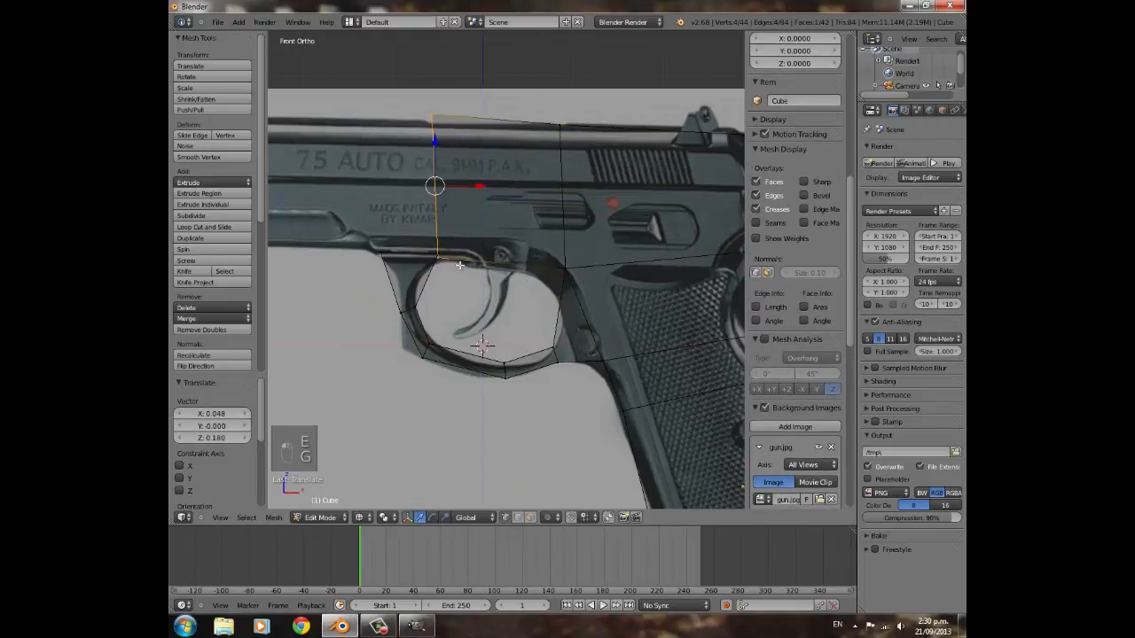
# - Lower the new slide section's upper front vertices 0.152 in Z onto the slide's top edge
pyautogui.keyDown('shift'); pyautogui.moveTo(434, 144); pyautogui.dragTo(460, 212, button='middle'); pyautogui.keyUp('shift')
pyautogui.press('a')
pyautogui.press('b')
pyautogui.moveTo(446, 169); pyautogui.dragTo(477, 198)
pyautogui.moveTo(460, 133); pyautogui.dragTo(461, 151)
# - Merge at center the near-side pair of vertices where the guard's upper rear corner meets the slide section
pyautogui.moveTo(460, 150); pyautogui.dragTo(520, 340, button='middle')
pyautogui.rightClick(519, 340)
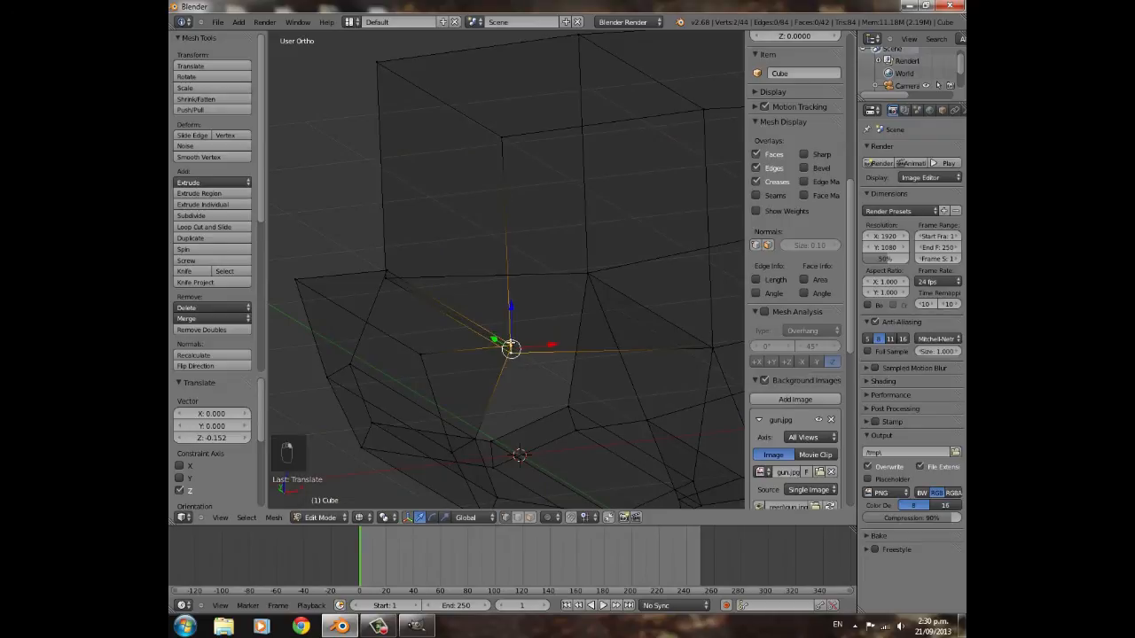
pyautogui.hotkey('alt', 'm')
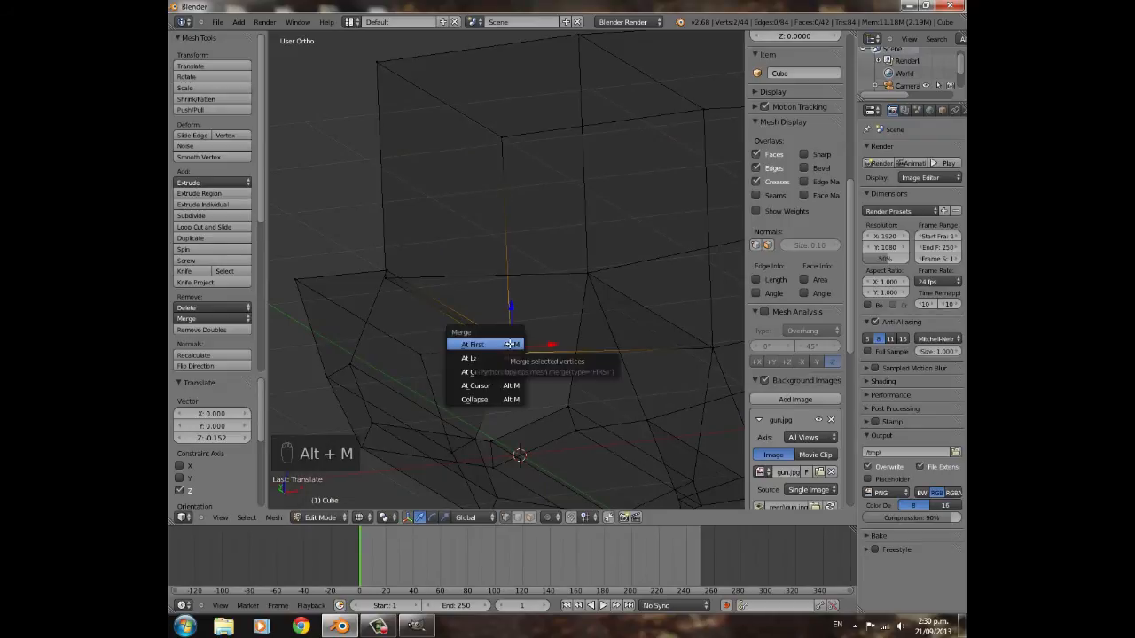
pyautogui.click(483, 356)
# - Merge the matching far-side pair of vertices where the guard's upper rear corner meets the slide section
pyautogui.rightClick(389, 268)
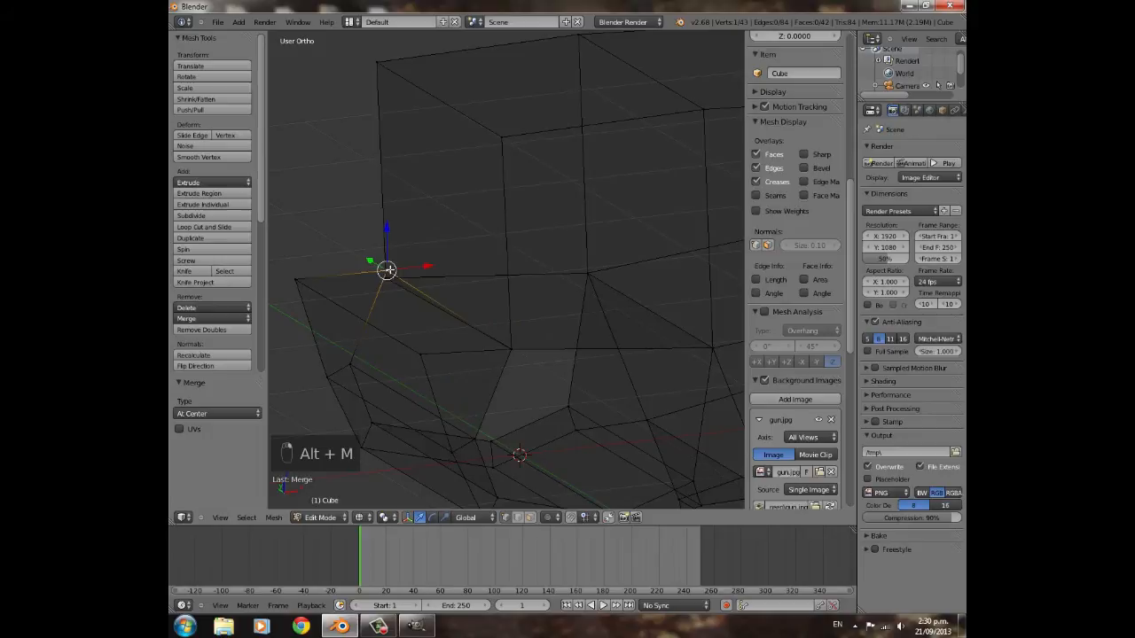
pyautogui.keyDown('shift'); pyautogui.rightClick(393, 265); pyautogui.keyUp('shift')
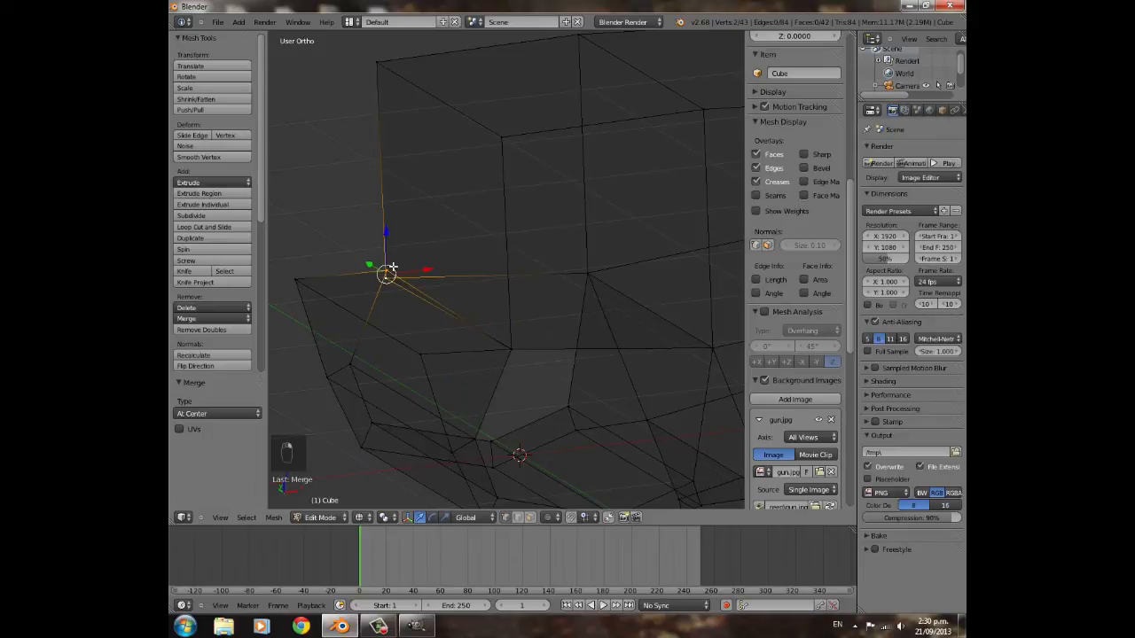
pyautogui.press('a')
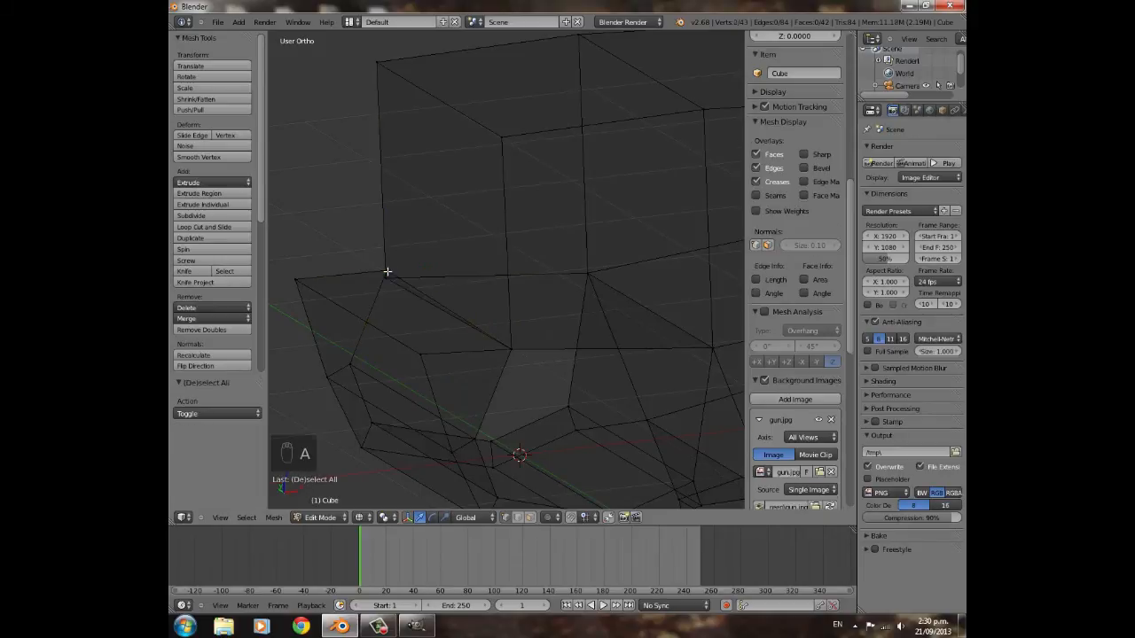
pyautogui.press('b')
pyautogui.moveTo(370, 251); pyautogui.dragTo(427, 302)
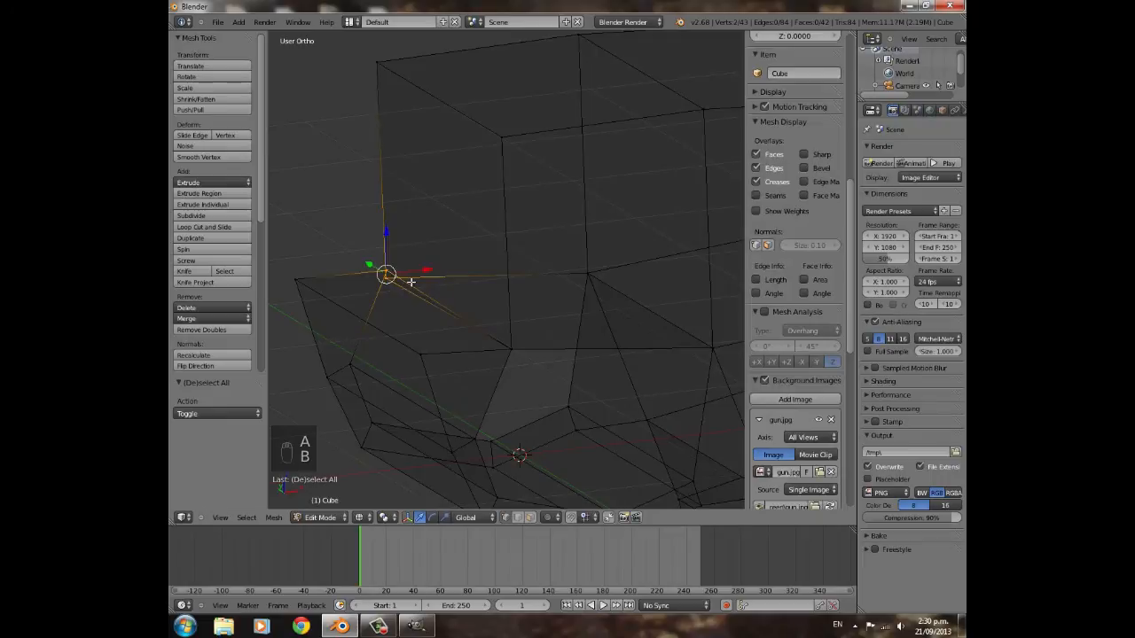
pyautogui.hotkey('alt', 'm')
pyautogui.click(411, 281)
pyautogui.press('a')
# - In front view, extrude the slide section's front face forward again and align its lower edge with the guard's upper front corner
pyautogui.moveTo(423, 287); pyautogui.dragTo(558, 299, button='middle')
pyautogui.press('Tab')
pyautogui.press('KP_1')
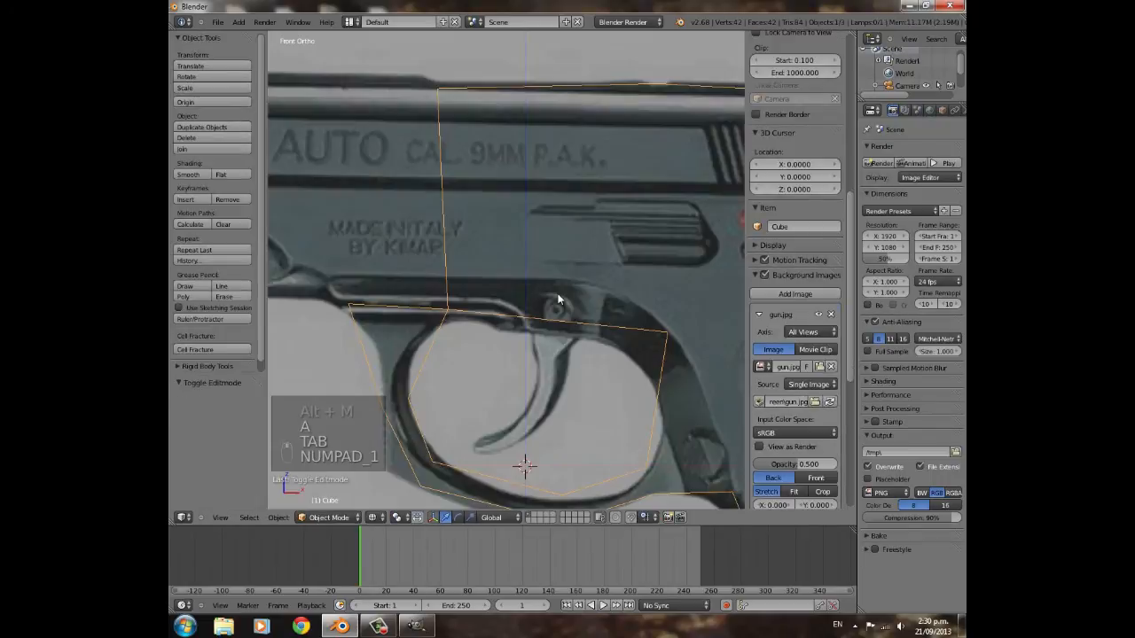
pyautogui.press('Tab')
pyautogui.press('a')
pyautogui.press('b')
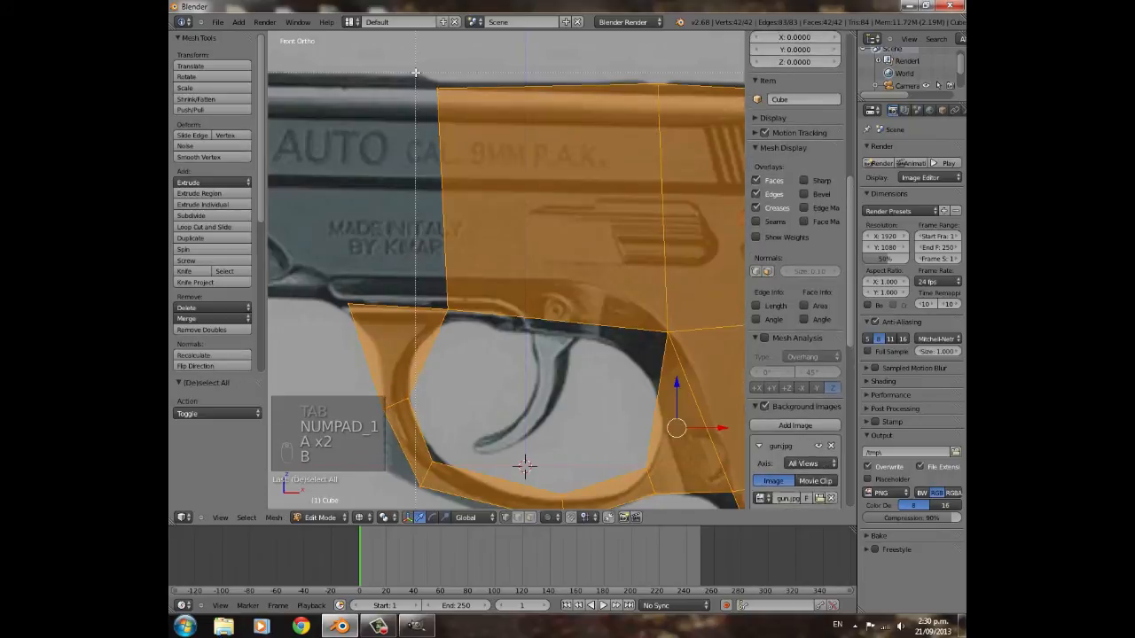
pyautogui.press('a')
pyautogui.press('b')
pyautogui.moveTo(422, 73); pyautogui.dragTo(512, 336)
pyautogui.press('e')
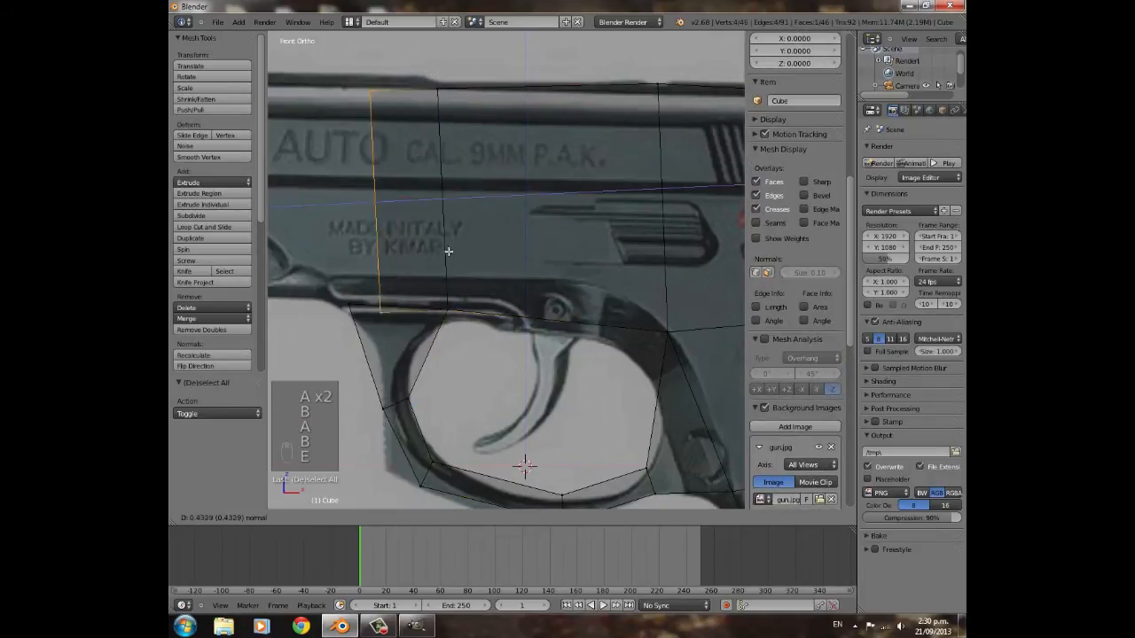
pyautogui.click(423, 246)
pyautogui.press('g')
pyautogui.click(427, 237)
# - Merge the near-side pair of vertices where the guard's upper front corner meets the new slide section
pyautogui.moveTo(427, 237); pyautogui.dragTo(458, 322, button='middle')
pyautogui.press('a')
pyautogui.press('b')
pyautogui.moveTo(391, 365); pyautogui.dragTo(405, 380)
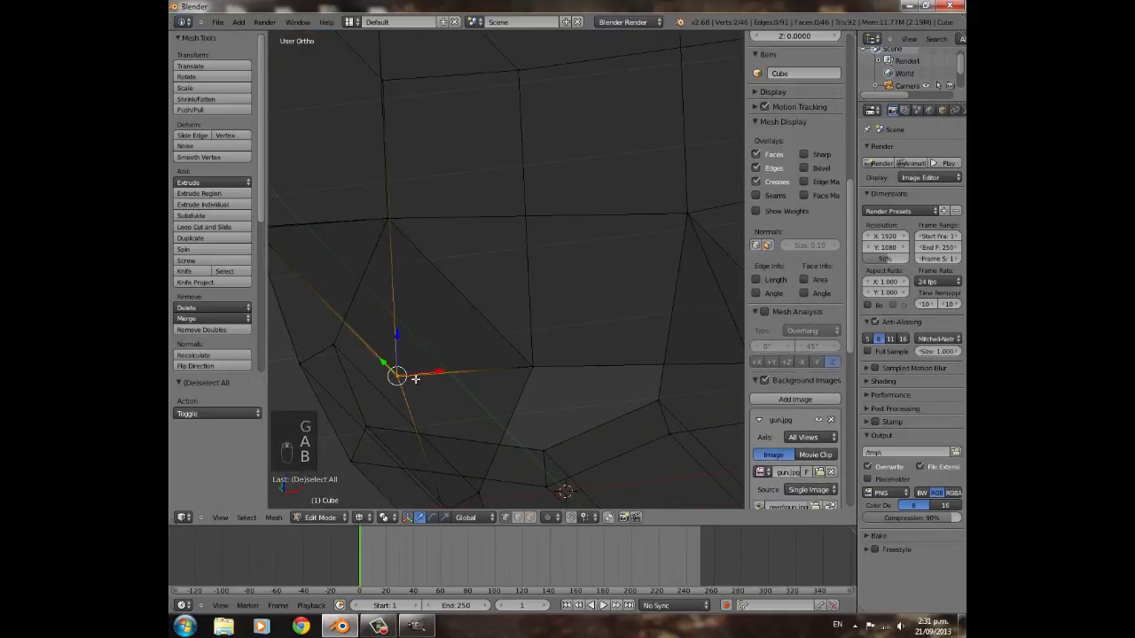
pyautogui.hotkey('alt', 'm')
pyautogui.click(399, 378)
# - Merge the far-side pair of vertices where the guard's upper front corner meets the new slide section
pyautogui.keyDown('shift'); pyautogui.moveTo(284, 210); pyautogui.dragTo(355, 228, button='middle'); pyautogui.keyUp('shift')
pyautogui.press('a')
pyautogui.press('b')
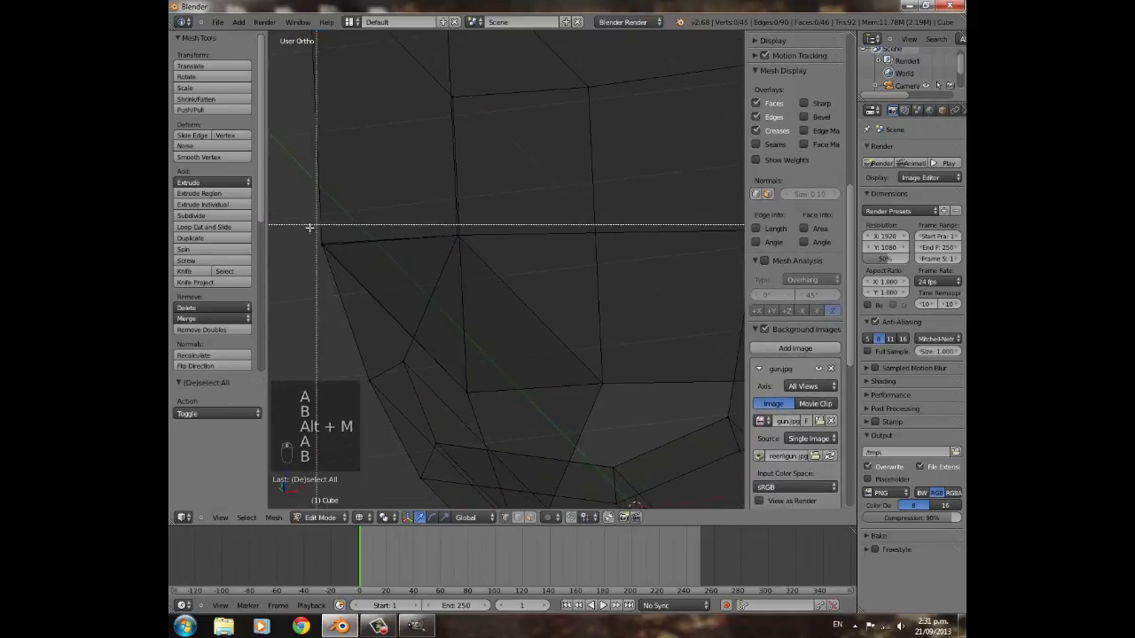
pyautogui.moveTo(310, 228); pyautogui.dragTo(355, 274)
pyautogui.hotkey('alt', 'm')
pyautogui.click(358, 278)
pyautogui.press('a')
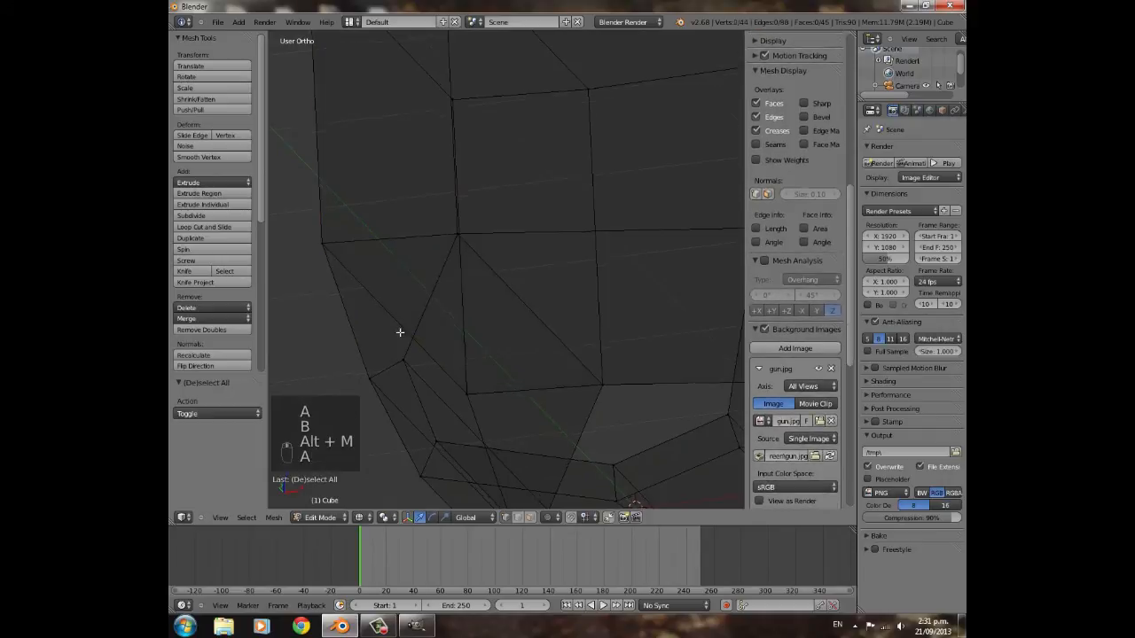
# - In face select mode, delete the interior face between the trigger guard and the frame with Only Edges & Faces
pyautogui.moveTo(398, 329); pyautogui.dragTo(577, 562, button='middle')
pyautogui.click(531, 517)
pyautogui.rightClick(470, 309)
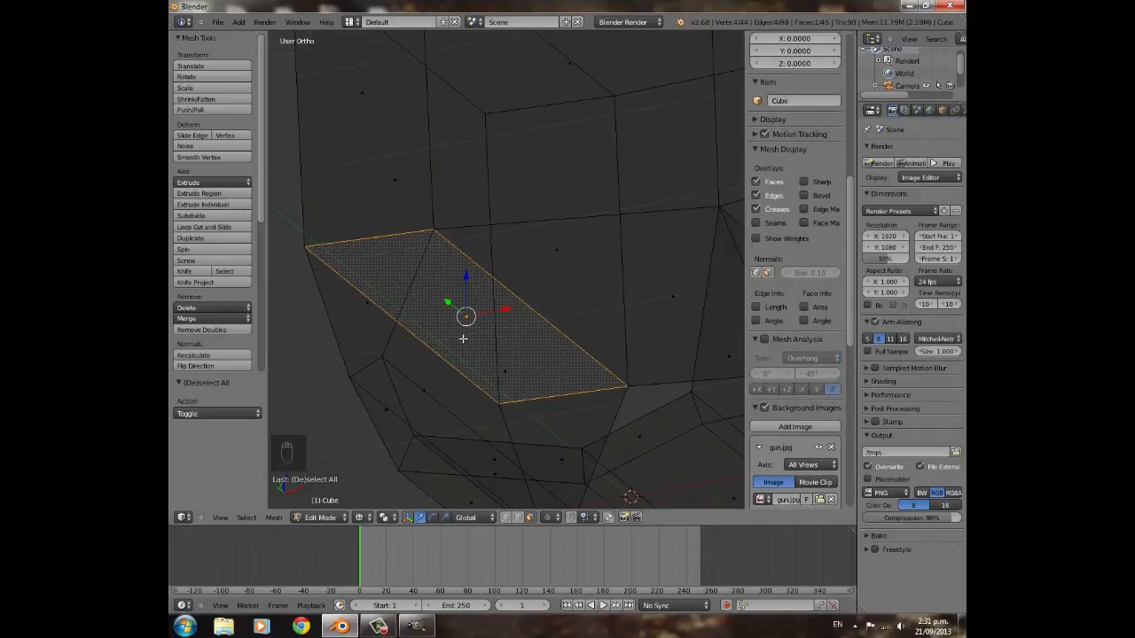
pyautogui.press('x')
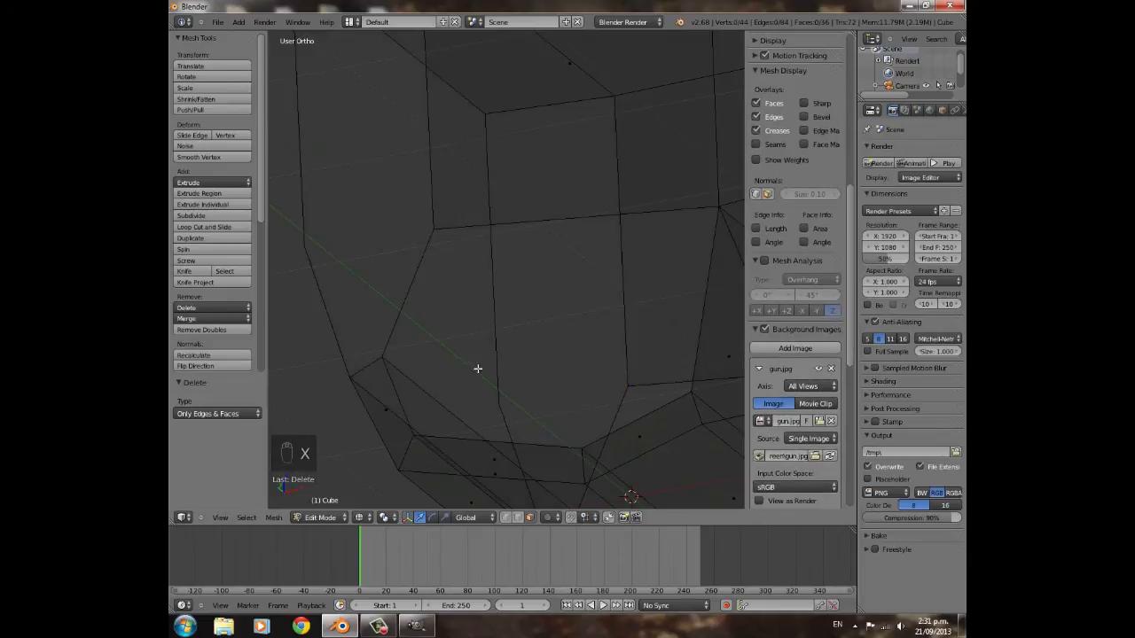
# - Undo the last deletion and delete the interior face between the trigger guard and frame using the Faces option
pyautogui.hotkey('ctrl', 'z')
pyautogui.press('x')
pyautogui.click(466, 337)
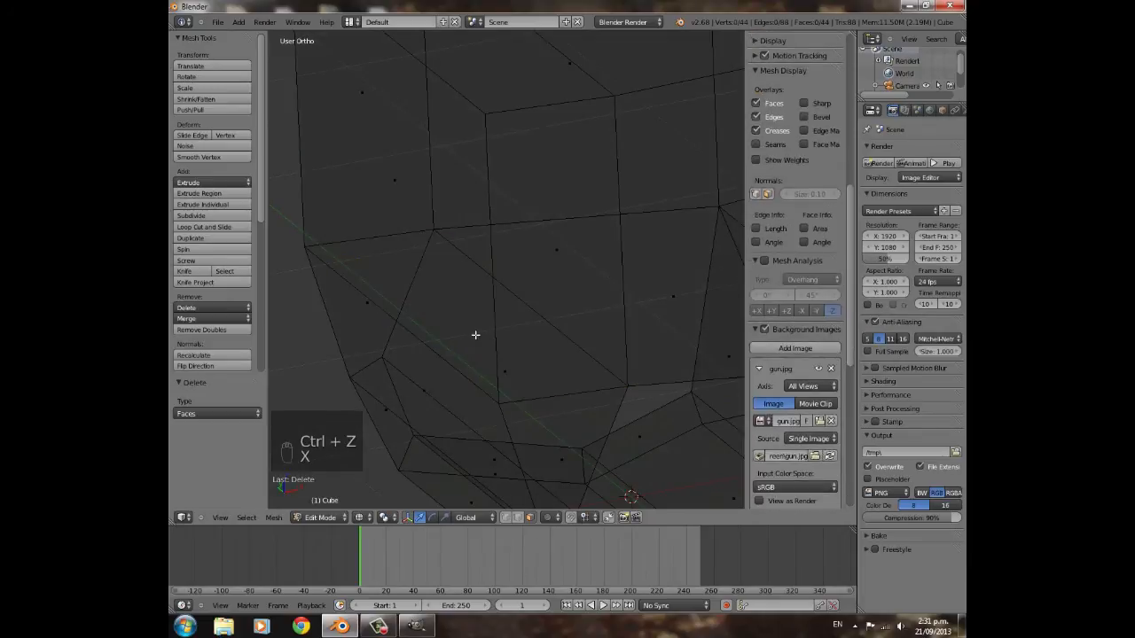
pyautogui.press('Tab')
pyautogui.scroll(3, 541, 339)
pyautogui.press('KP_1')
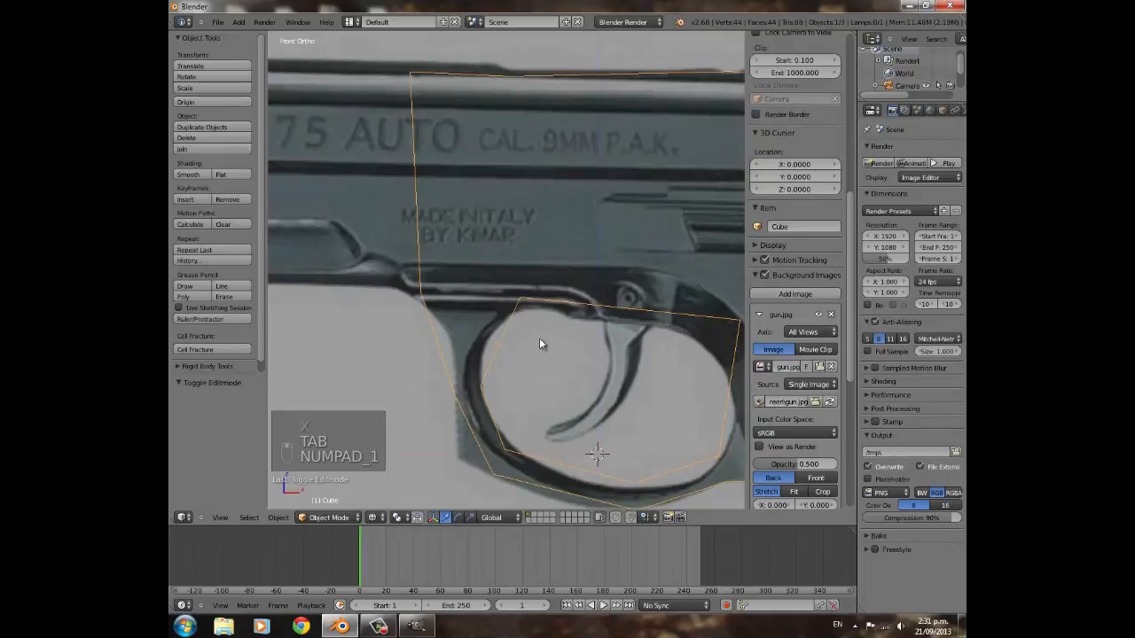
# - In front view, move the lower front vertices of the slide section about -0.052 along X
pyautogui.scroll(-2, 539, 338)
pyautogui.scroll(3, 473, 276)
pyautogui.scroll(-2, 532, 324)
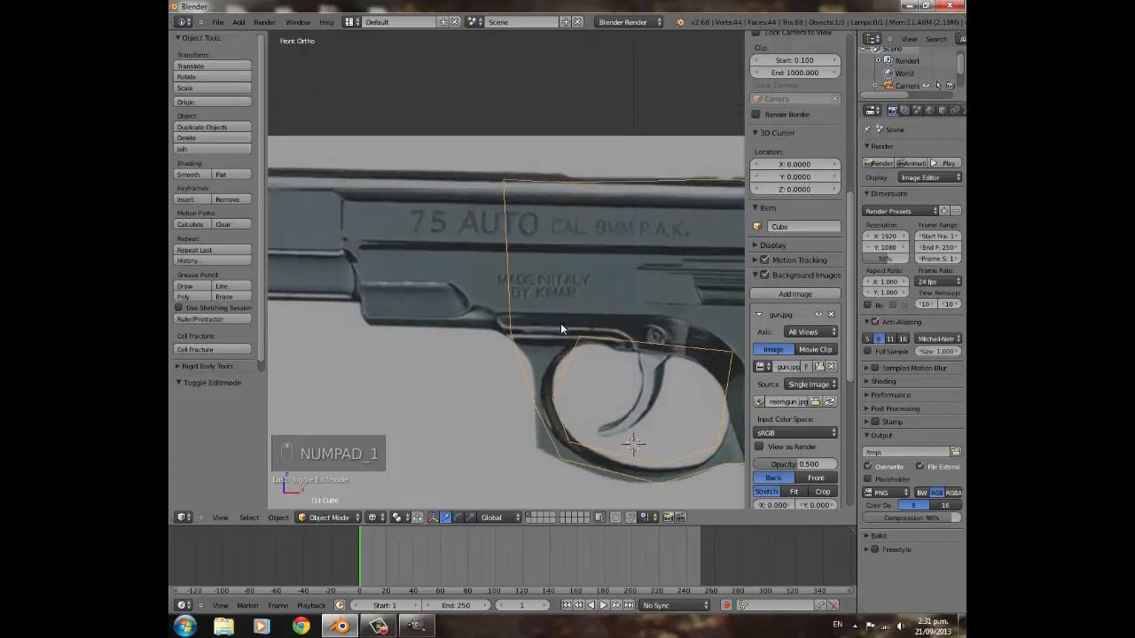
pyautogui.press('Tab')
pyautogui.press('a')
pyautogui.press('a')
pyautogui.press('a')
pyautogui.press('Tab')
pyautogui.scroll(3, 514, 304)
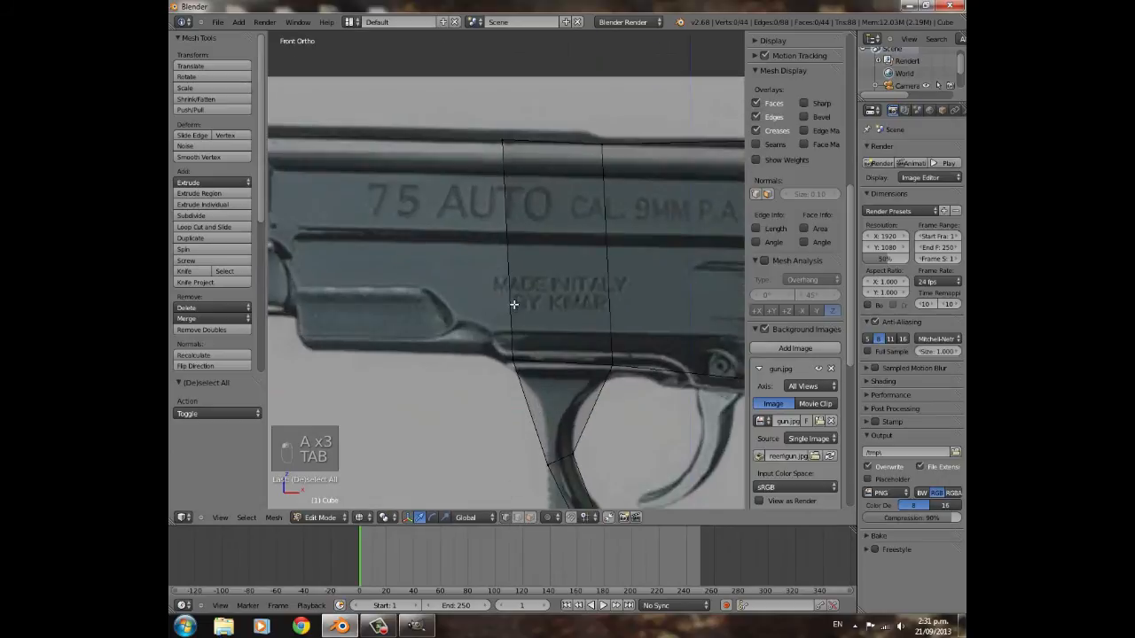
pyautogui.press('a')
pyautogui.press('b')
pyautogui.press('a')
pyautogui.press('b')
pyautogui.moveTo(495, 323); pyautogui.dragTo(537, 358)
# - Extrude the slide's front face forward to the step under the barrel and raise it about 0.066 along Z
pyautogui.press('b')
pyautogui.moveTo(475, 124); pyautogui.dragTo(529, 218)
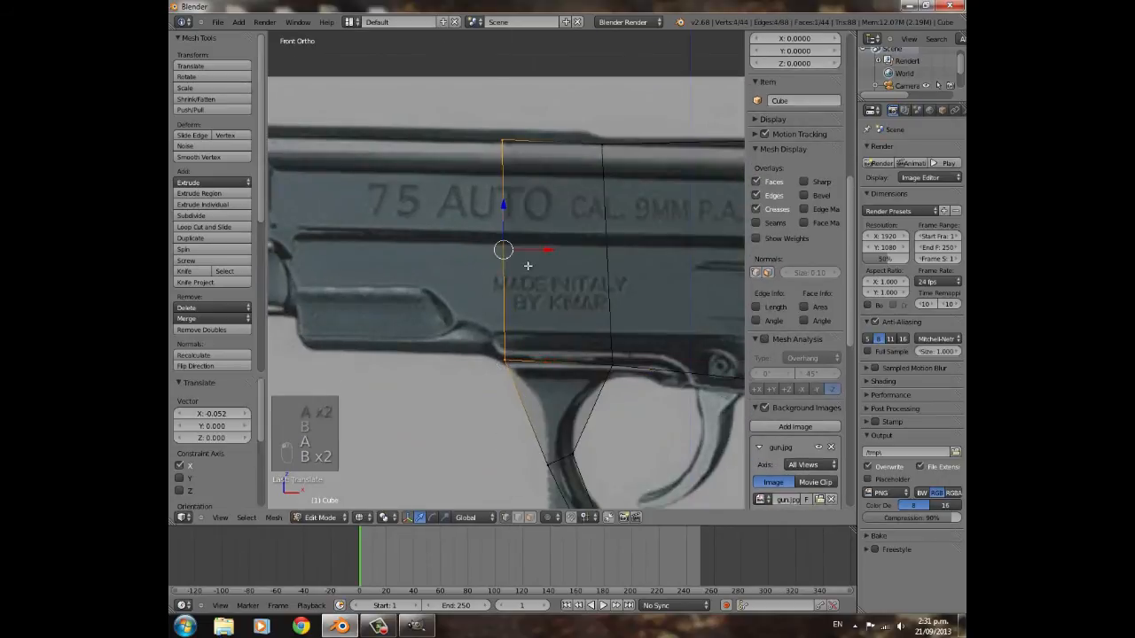
pyautogui.keyDown('shift'); pyautogui.moveTo(547, 251); pyautogui.dragTo(662, 271, button='middle'); pyautogui.keyUp('shift')
pyautogui.scroll(-3, 661, 272)
pyautogui.press('e')
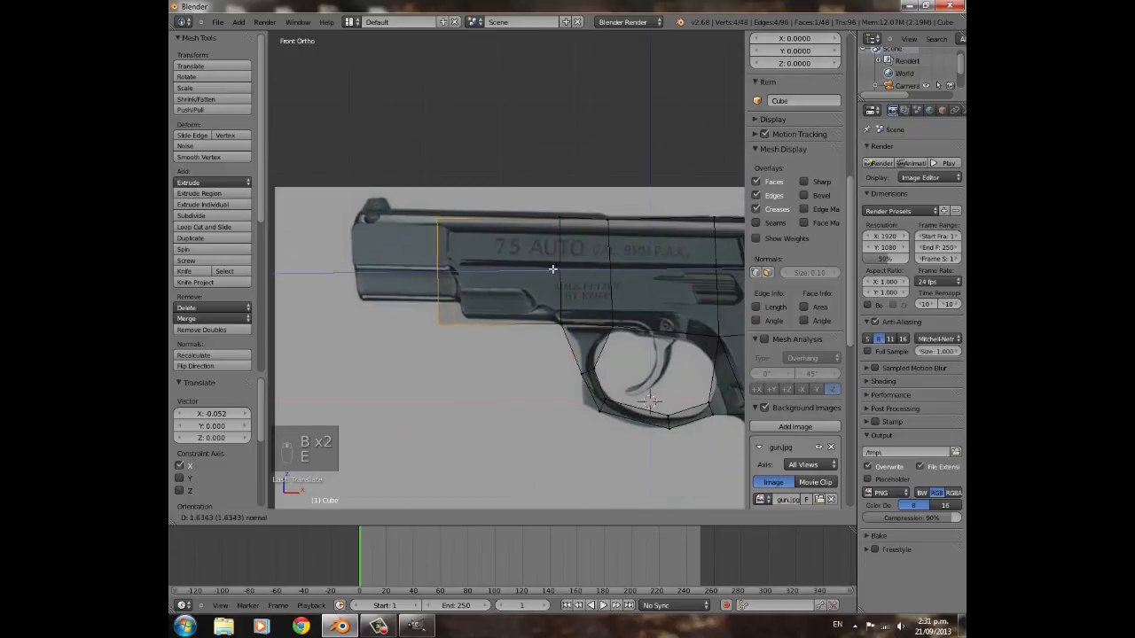
pyautogui.click(555, 268)
pyautogui.moveTo(458, 226); pyautogui.dragTo(459, 223)
# - Extrude the slide's front face forward again by about 1.34 to reach the muzzle in the reference image
pyautogui.scroll(3, 472, 245)
pyautogui.keyDown('shift'); pyautogui.moveTo(502, 300); pyautogui.dragTo(612, 308, button='middle'); pyautogui.keyUp('shift')
pyautogui.press('e')
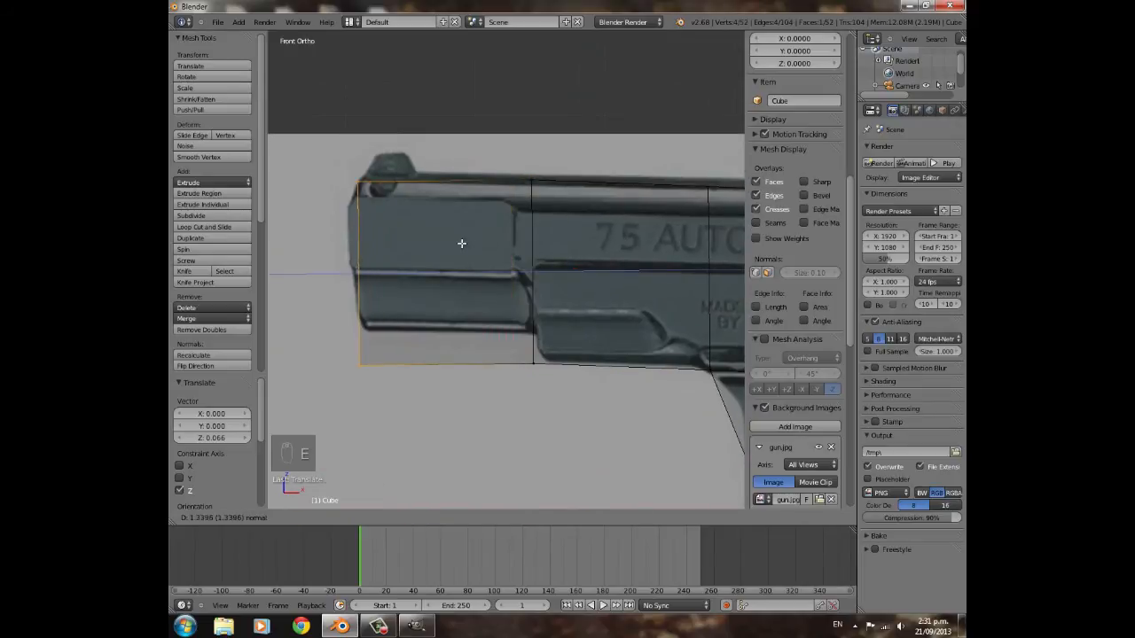
pyautogui.click(461, 243)
pyautogui.scroll(-2, 470, 306)
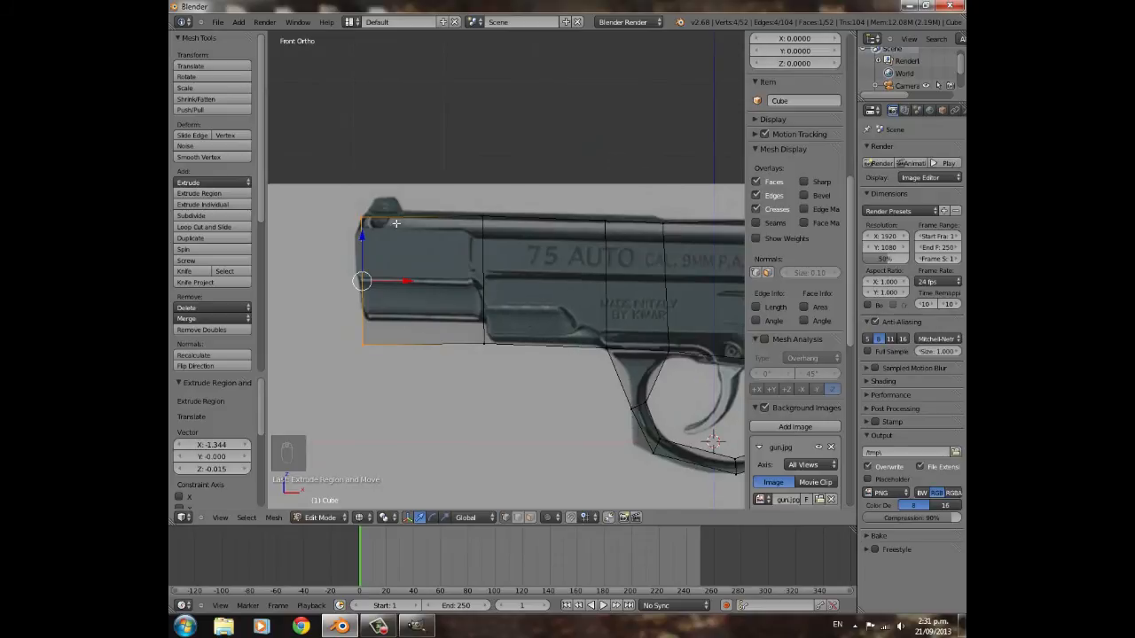
# - Move the muzzle's upper front vertices to match the slide's upper front corner in the reference image
pyautogui.scroll(3, 397, 223)
pyautogui.keyDown('shift'); pyautogui.moveTo(397, 223); pyautogui.dragTo(494, 406, button='middle'); pyautogui.keyUp('shift')
pyautogui.press('a')
pyautogui.press('b')
pyautogui.moveTo(342, 344); pyautogui.dragTo(393, 413)
pyautogui.press('g')
pyautogui.click(410, 417)
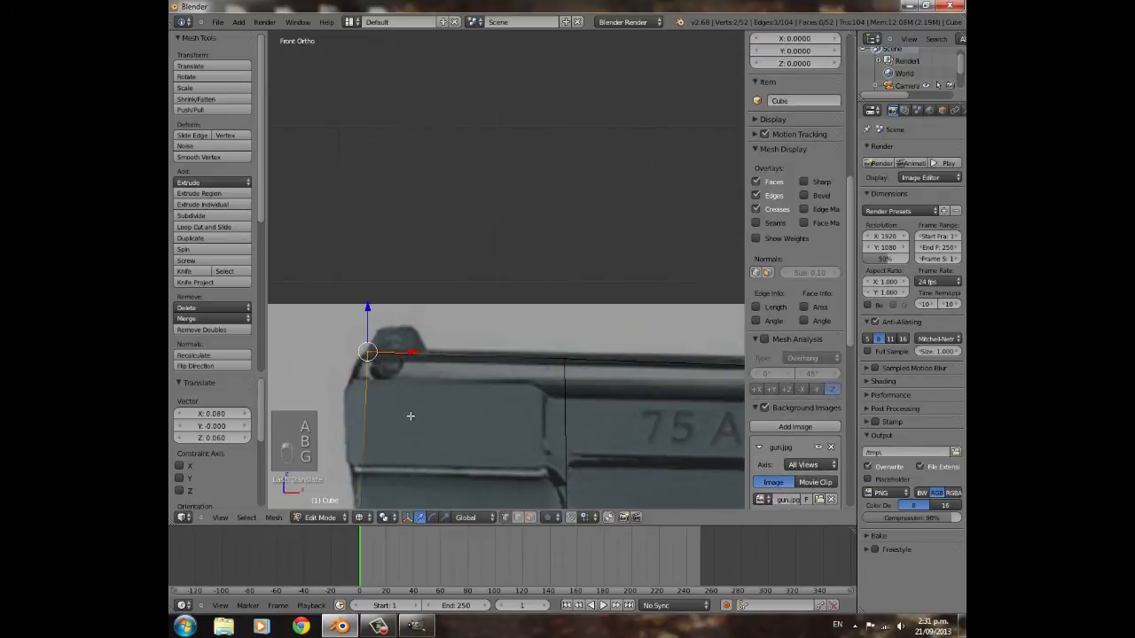
pyautogui.keyDown('shift'); pyautogui.moveTo(410, 416); pyautogui.dragTo(439, 232, button='middle'); pyautogui.keyUp('shift')
pyautogui.press('g')
pyautogui.click(403, 173)
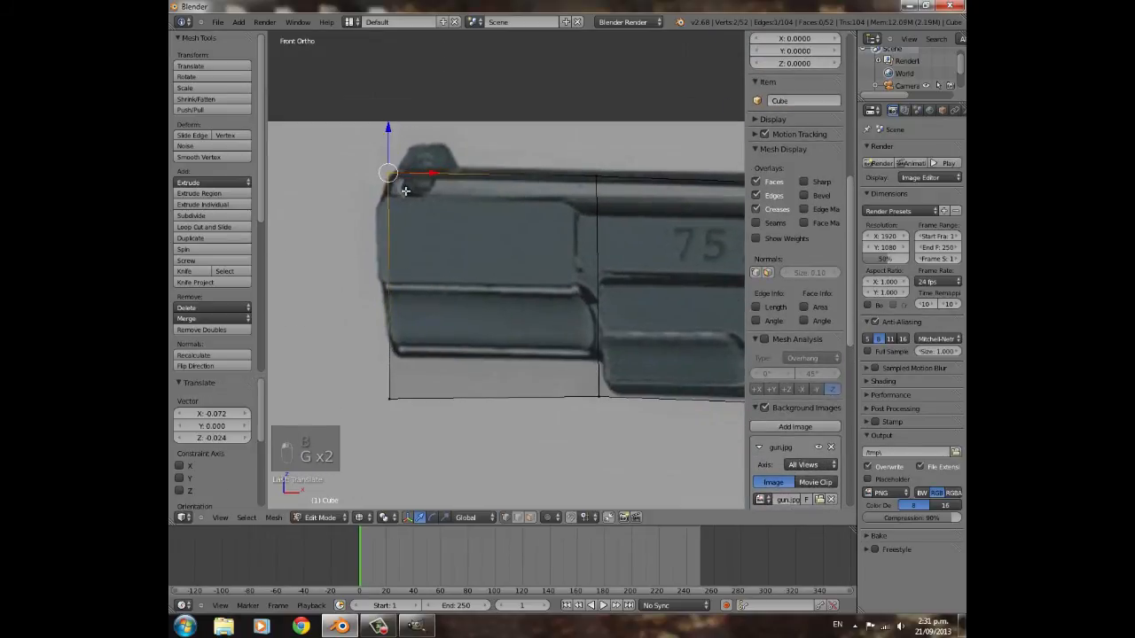
# - Raise the muzzle's lower front vertices about 0.304 along Z to the slide's lower edge in the reference
pyautogui.press('a')
pyautogui.press('b')
pyautogui.moveTo(385, 358); pyautogui.dragTo(492, 445)
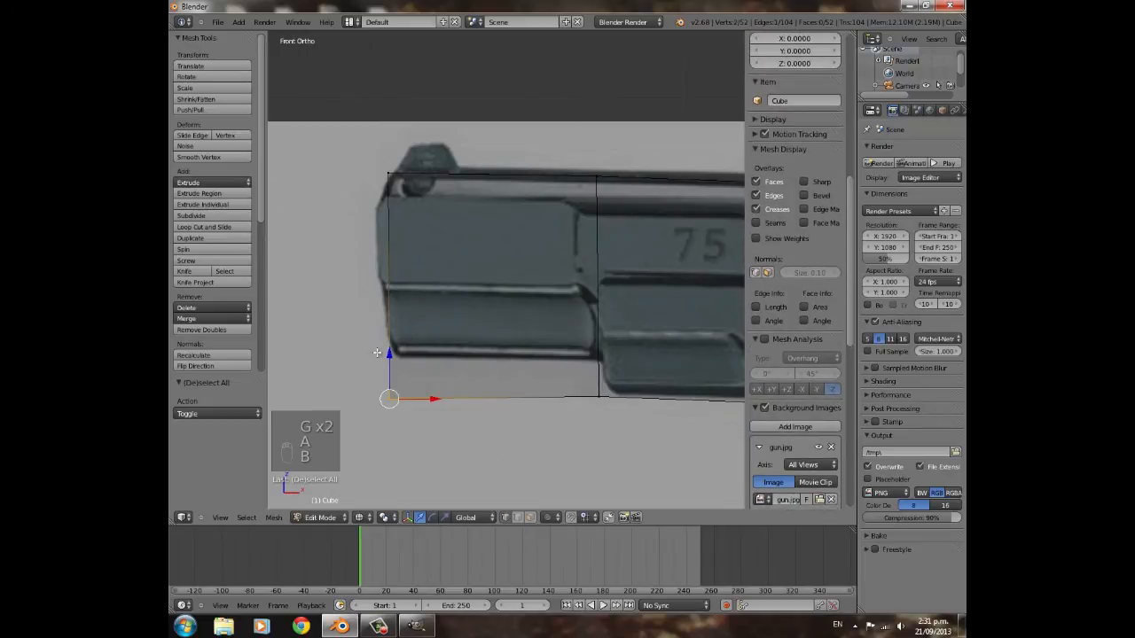
pyautogui.press('g')
pyautogui.press('z')
pyautogui.click(457, 341)
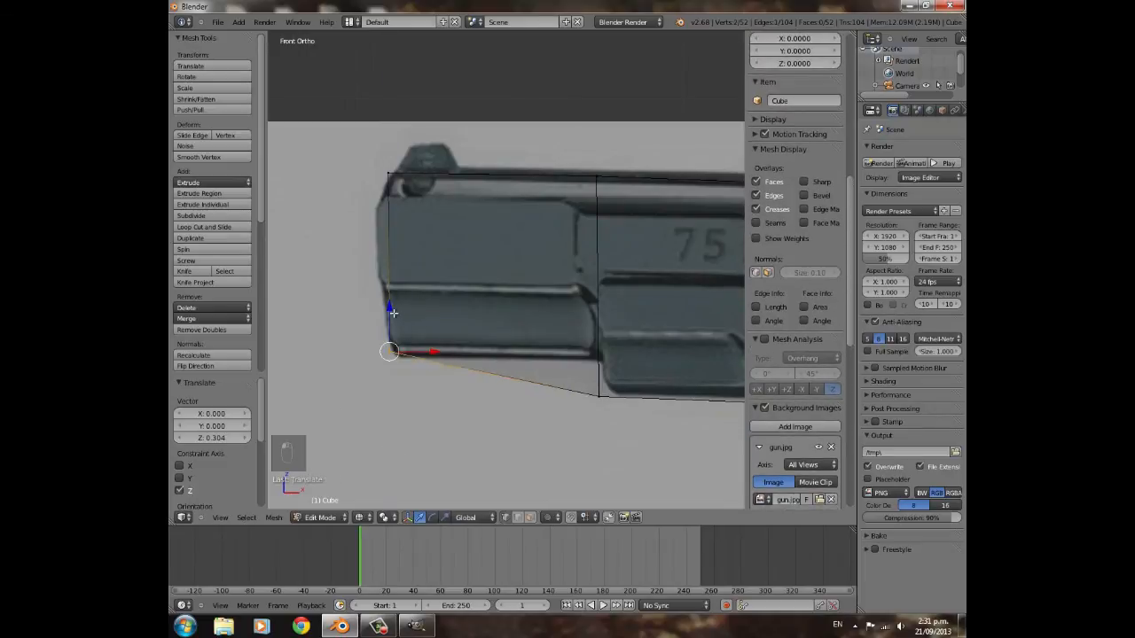
# - Add a vertical loop cut just ahead of the frame step and raise the bottom vertices there to the slide's lower edge
pyautogui.hotkey('ctrl', 'r')
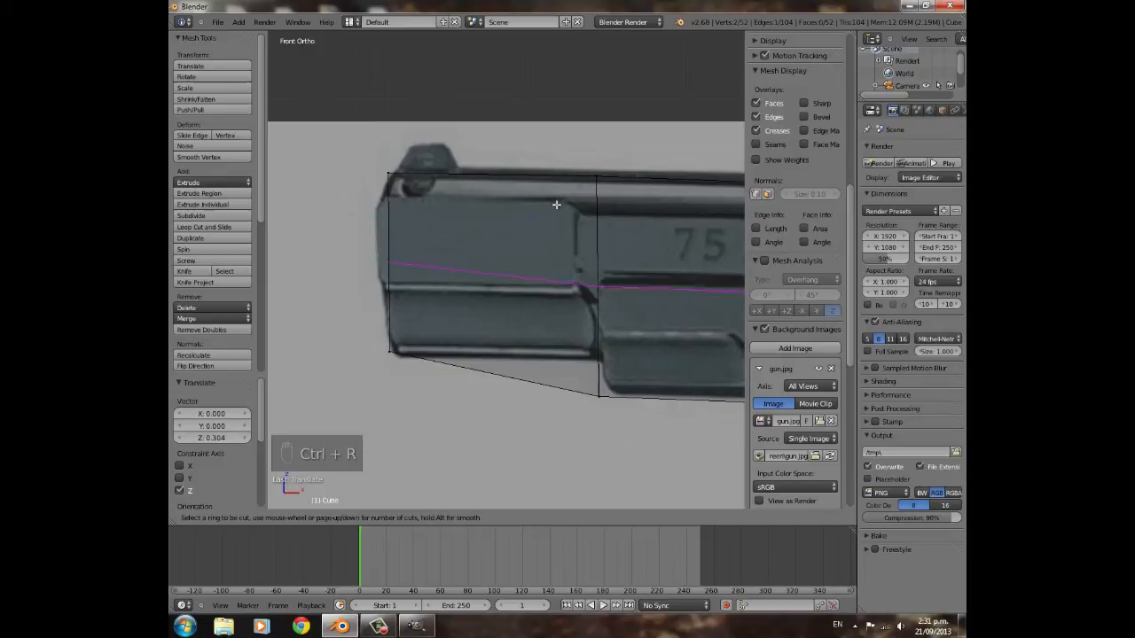
pyautogui.click(543, 169)
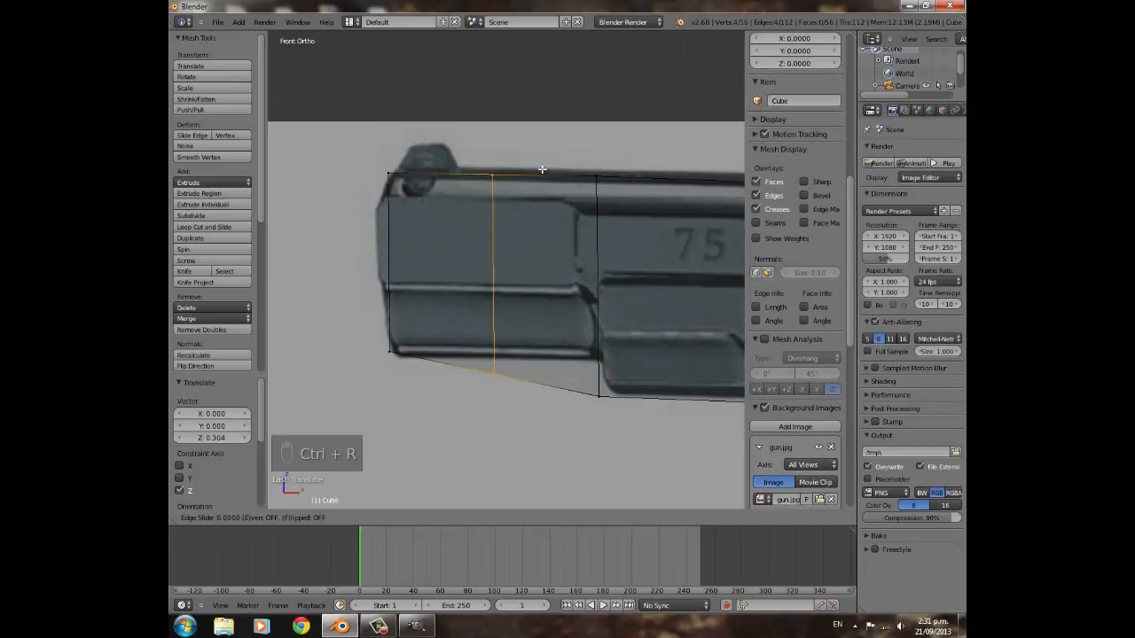
pyautogui.click(640, 173)
pyautogui.press('a')
pyautogui.press('b')
pyautogui.moveTo(581, 382); pyautogui.dragTo(603, 418)
pyautogui.moveTo(594, 339); pyautogui.dragTo(597, 316)
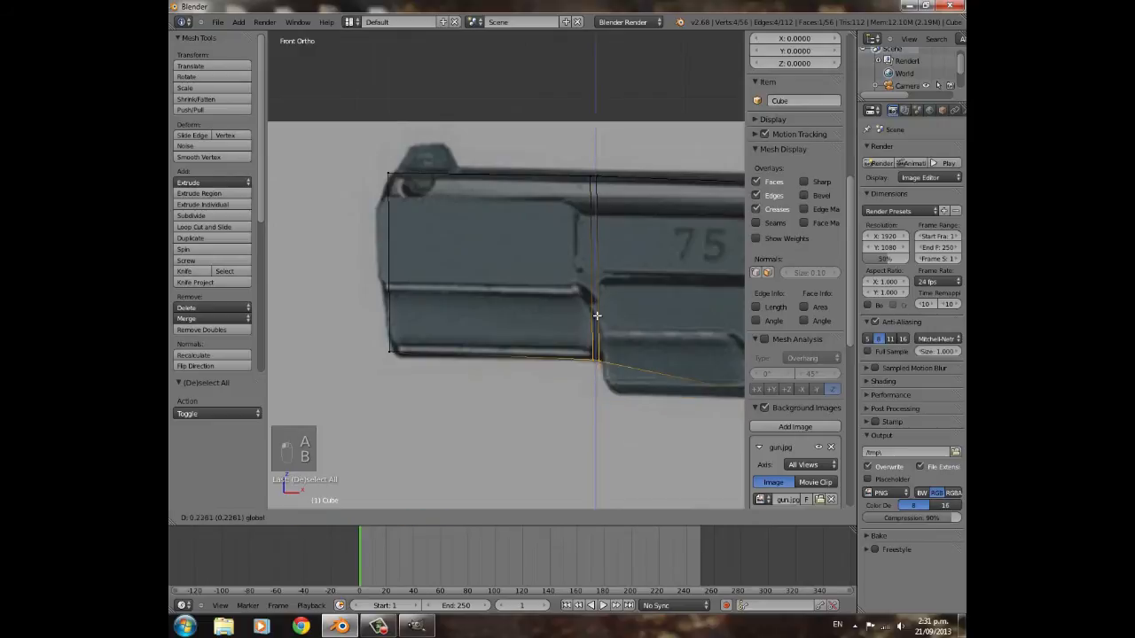
pyautogui.click(597, 312)
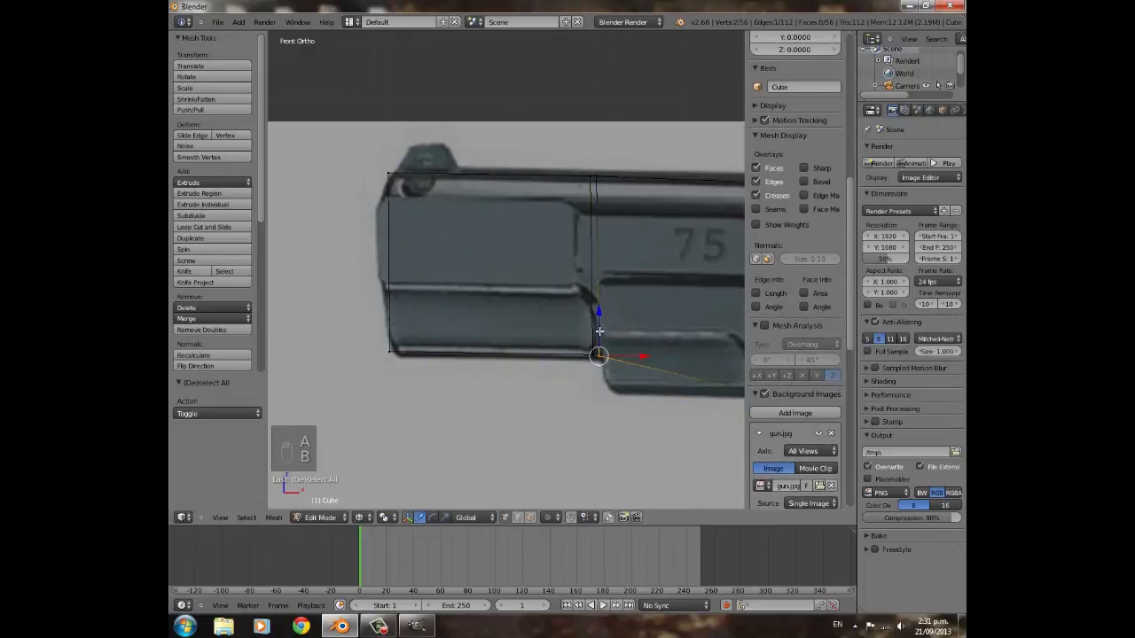
# - Move the rear pair of bottom vertices at the step slightly backward and about -0.208 along Z onto the frame's lower corner
pyautogui.moveTo(642, 354); pyautogui.dragTo(651, 352)
pyautogui.moveTo(610, 310); pyautogui.dragTo(610, 344)
pyautogui.scroll(-3, 622, 367)
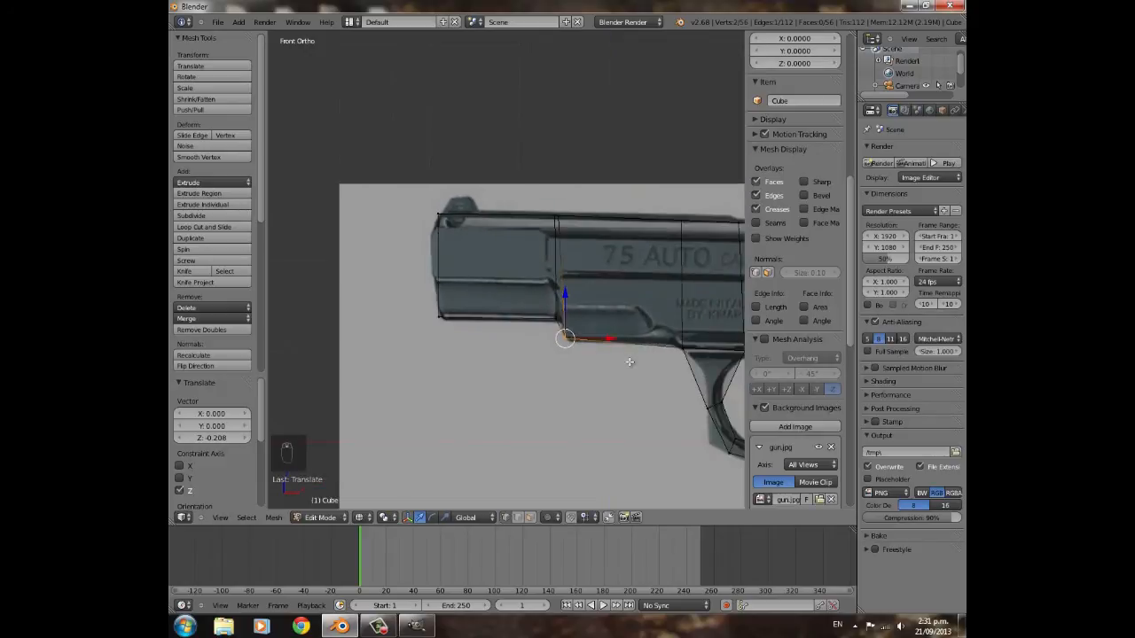
# - In Object Mode, scale the whole pistol along Y to about half its thickness
pyautogui.press('a')
pyautogui.press('Tab')
pyautogui.scroll(-2, 639, 344)
pyautogui.keyDown('shift'); pyautogui.moveTo(640, 344); pyautogui.dragTo(566, 444, button='middle'); pyautogui.keyUp('shift')
pyautogui.scroll(2, 567, 346)
pyautogui.press('s')
pyautogui.press('y')
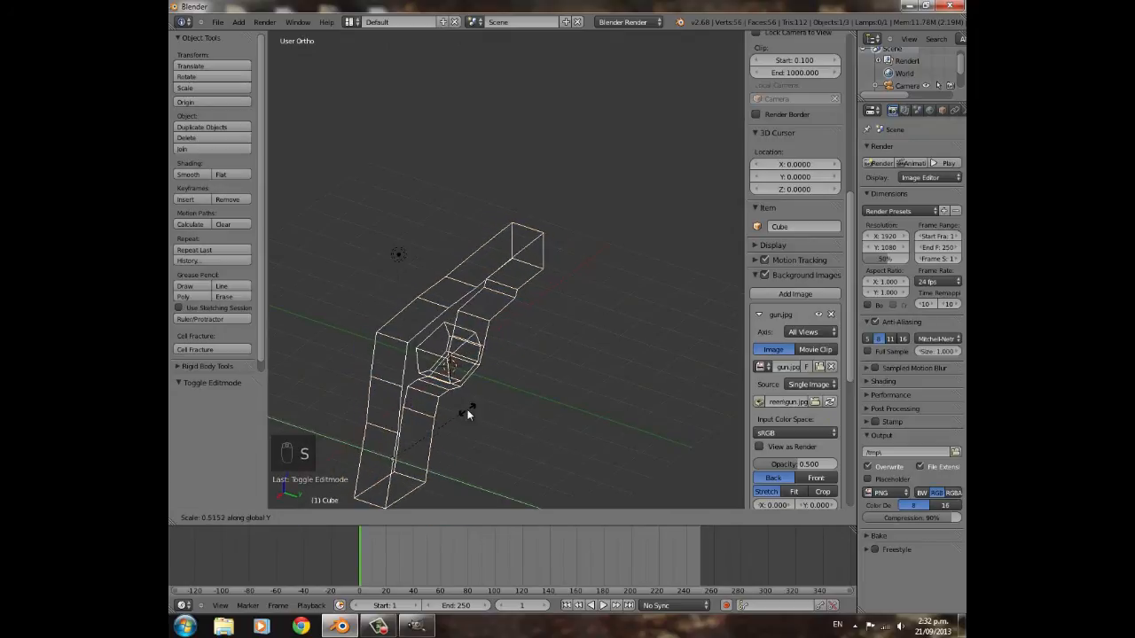
pyautogui.click(461, 411)
# - In solid shading, add a loop cut down the length of the grip and scale it 1.24 along Y
pyautogui.moveTo(457, 413)
pyautogui.mouseDown(button='middle')
pyautogui.moveTo(527, 489)
pyautogui.moveTo(611, 354)
pyautogui.moveTo(609, 365)
pyautogui.moveTo(722, 372)
pyautogui.moveTo(540, 333)
pyautogui.moveTo(320, 352)
pyautogui.mouseUp(button='middle')
pyautogui.press('Tab')
pyautogui.press('z')
pyautogui.press('Tab')
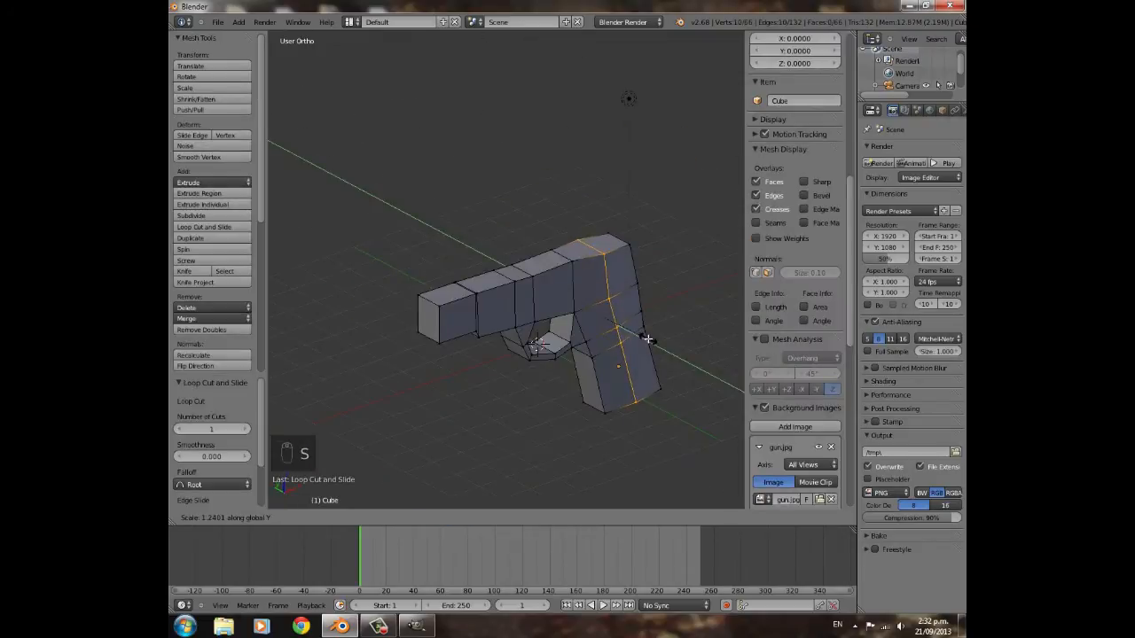
pyautogui.click(648, 338)
# - Add a centred loop cut running along the top of the slide and down the back of the grip
pyautogui.moveTo(648, 339); pyautogui.dragTo(537, 308, button='middle')
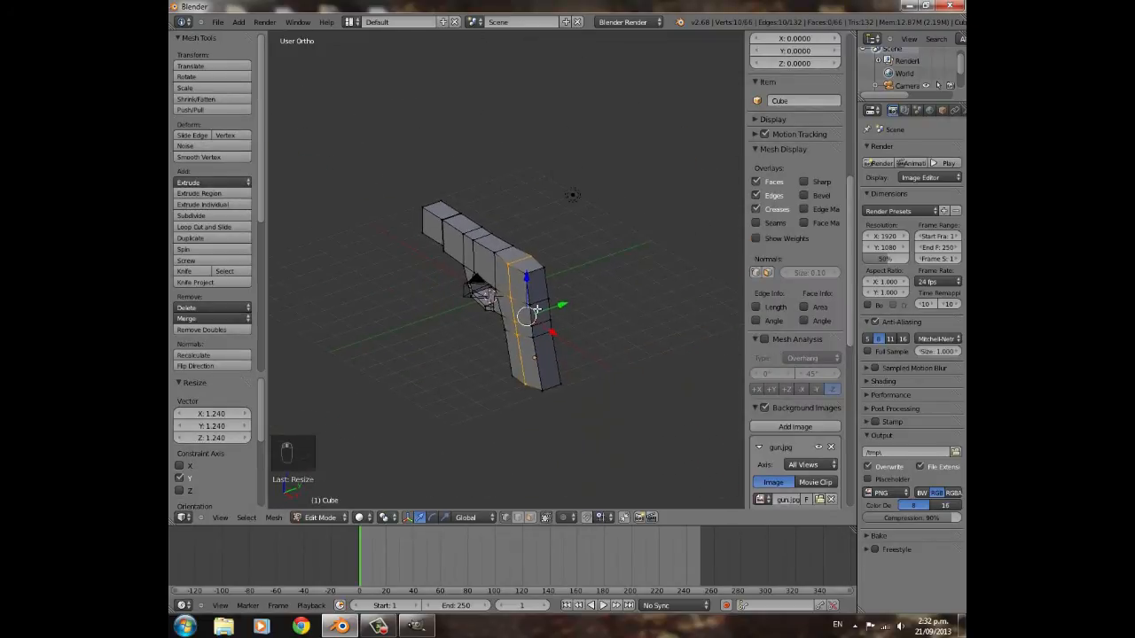
pyautogui.hotkey('ctrl', 'r')
pyautogui.click(536, 280)
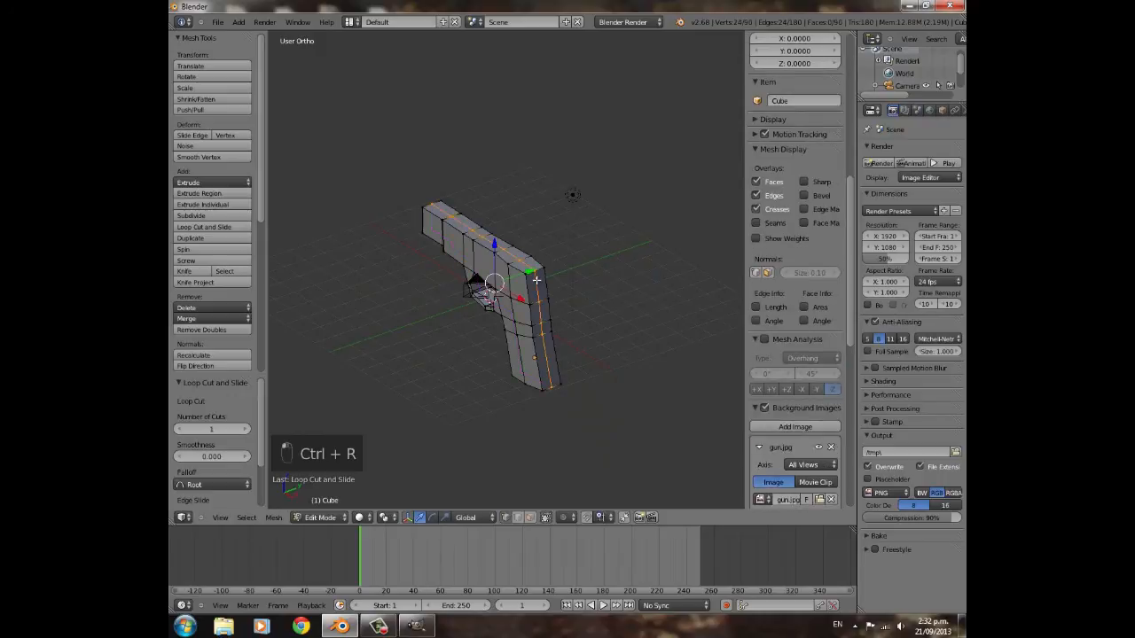
pyautogui.moveTo(428, 354); pyautogui.dragTo(488, 355, button='middle')
pyautogui.scroll(4, 582, 286)
pyautogui.moveTo(627, 280); pyautogui.dragTo(579, 280, button='middle')
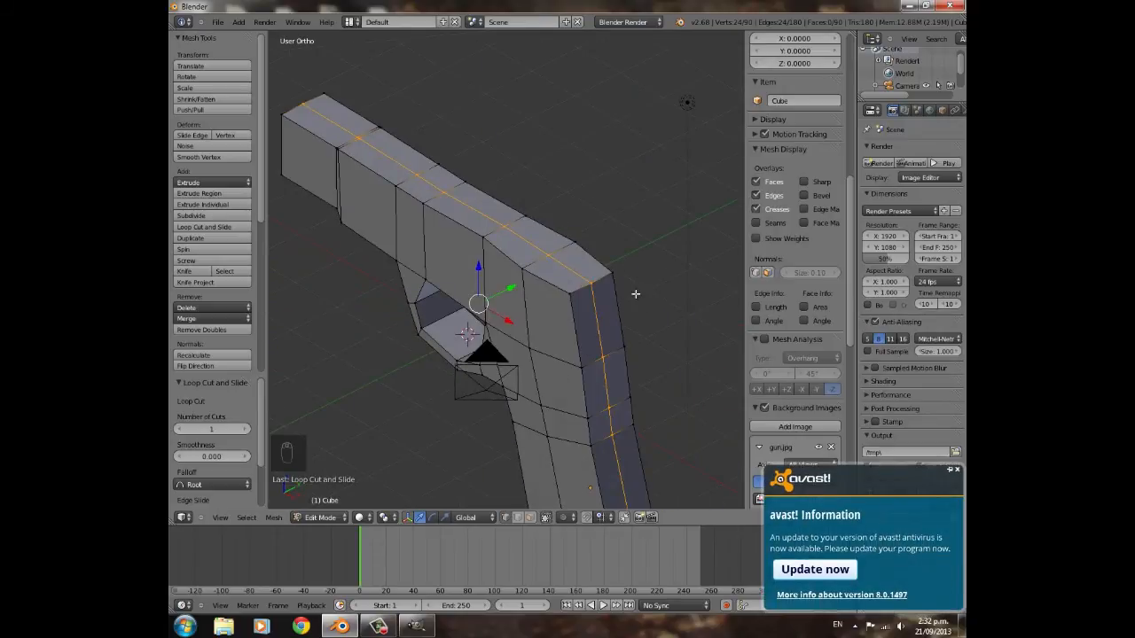
pyautogui.press('s')
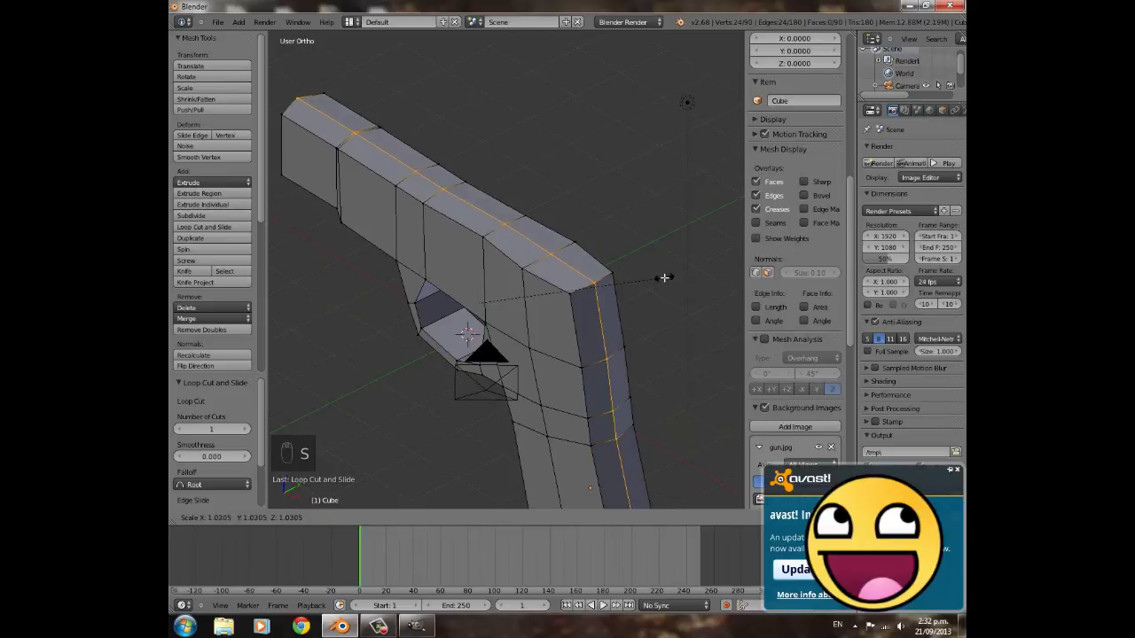
pyautogui.press('Escape')
pyautogui.press('a')
# - Add a centred lengthwise loop cut around the slide's sides and scale it about 1.03 along Y
pyautogui.moveTo(660, 280); pyautogui.dragTo(590, 245, button='middle')
pyautogui.hotkey('ctrl', 'r')
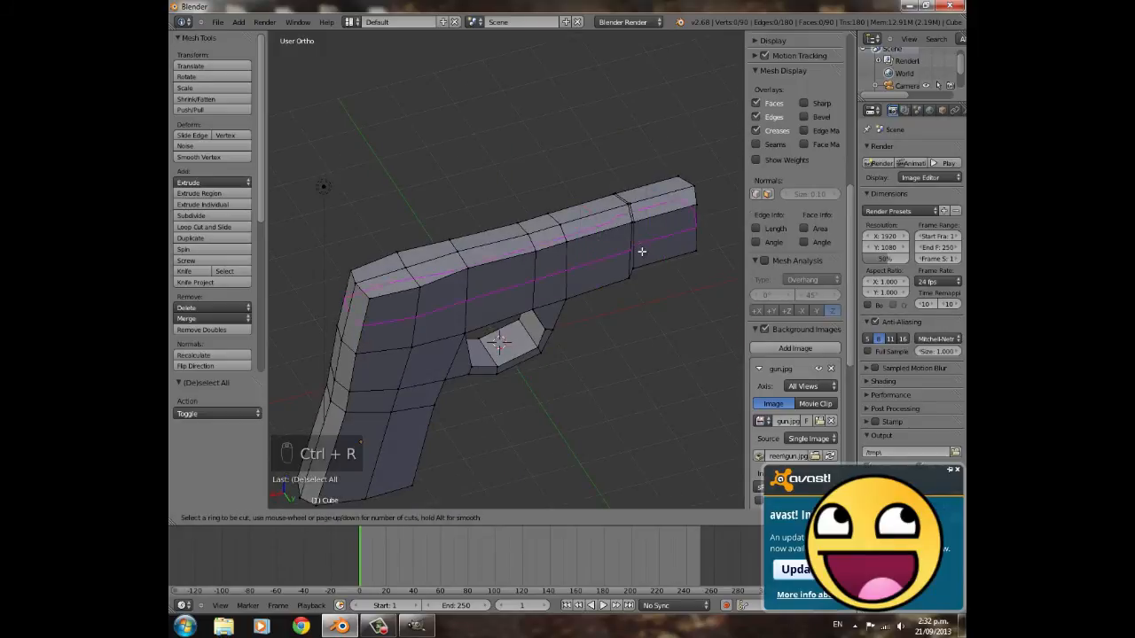
pyautogui.click(642, 252)
pyautogui.rightClick(646, 294)
pyautogui.press('s')
pyautogui.press('y')
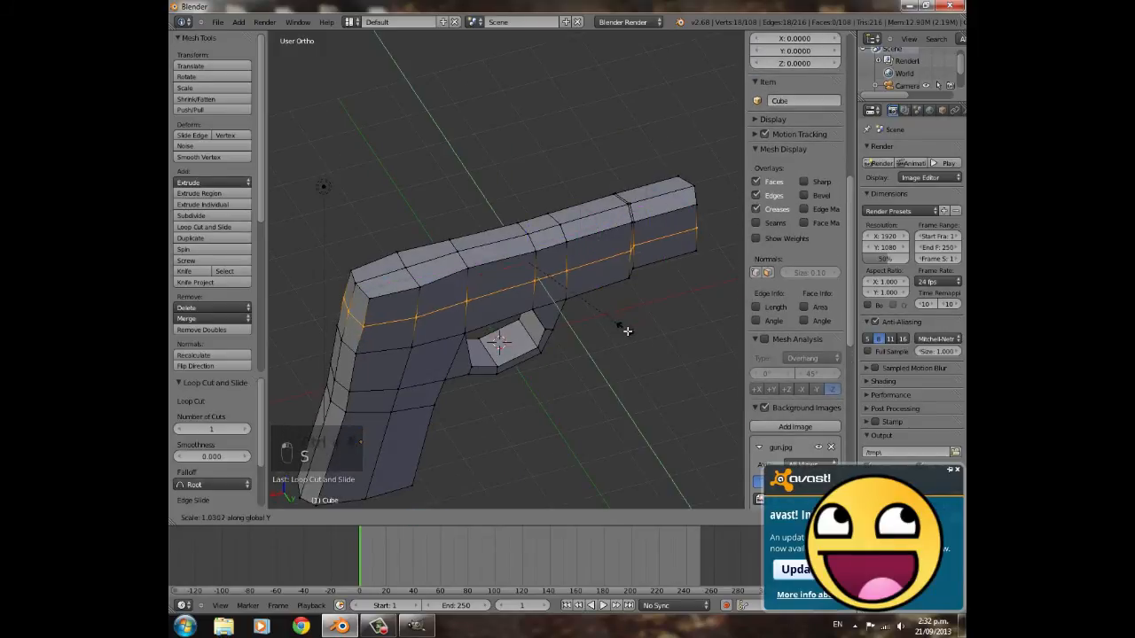
pyautogui.click(628, 330)
# - Return to Object Mode and apply smooth shading to the pistol
pyautogui.press('Tab')
pyautogui.moveTo(628, 330)
pyautogui.mouseDown(button='middle')
pyautogui.moveTo(438, 351)
pyautogui.moveTo(628, 344)
pyautogui.moveTo(704, 325)
pyautogui.moveTo(494, 325)
pyautogui.moveTo(479, 321)
pyautogui.moveTo(494, 296)
pyautogui.moveTo(354, 281)
pyautogui.moveTo(446, 261)
pyautogui.moveTo(517, 341)
pyautogui.moveTo(547, 349)
pyautogui.mouseUp(button='middle')
pyautogui.click(187, 176)
pyautogui.scroll(-6, 446, 261)
pyautogui.scroll(4, 547, 349)
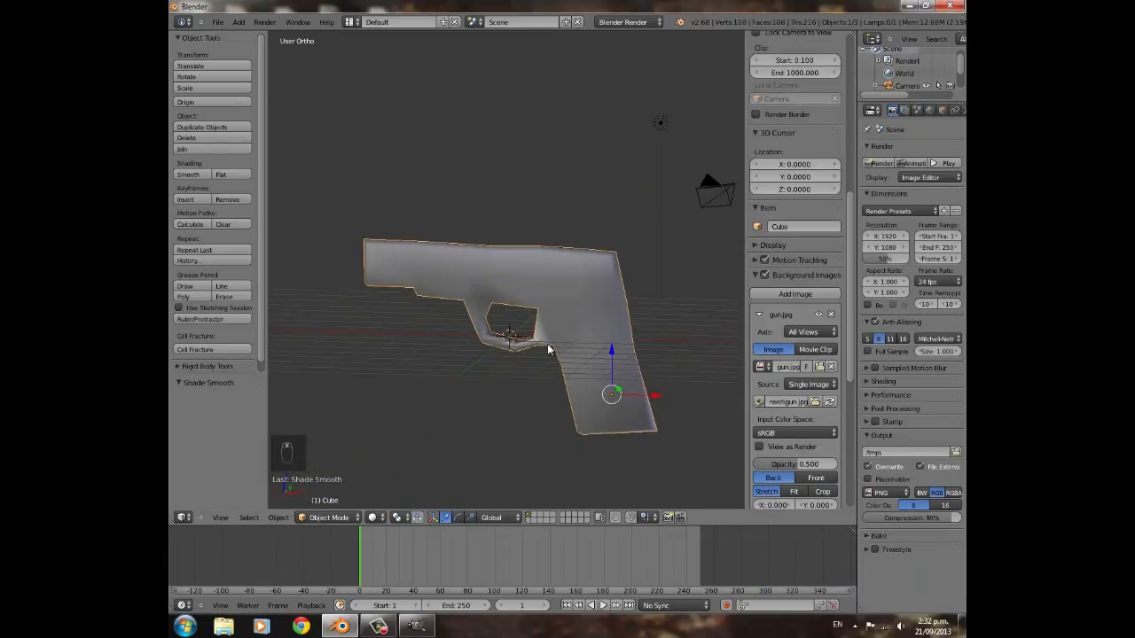
# - Switch to front view and add a new material to the pistol
pyautogui.press('KP_1')
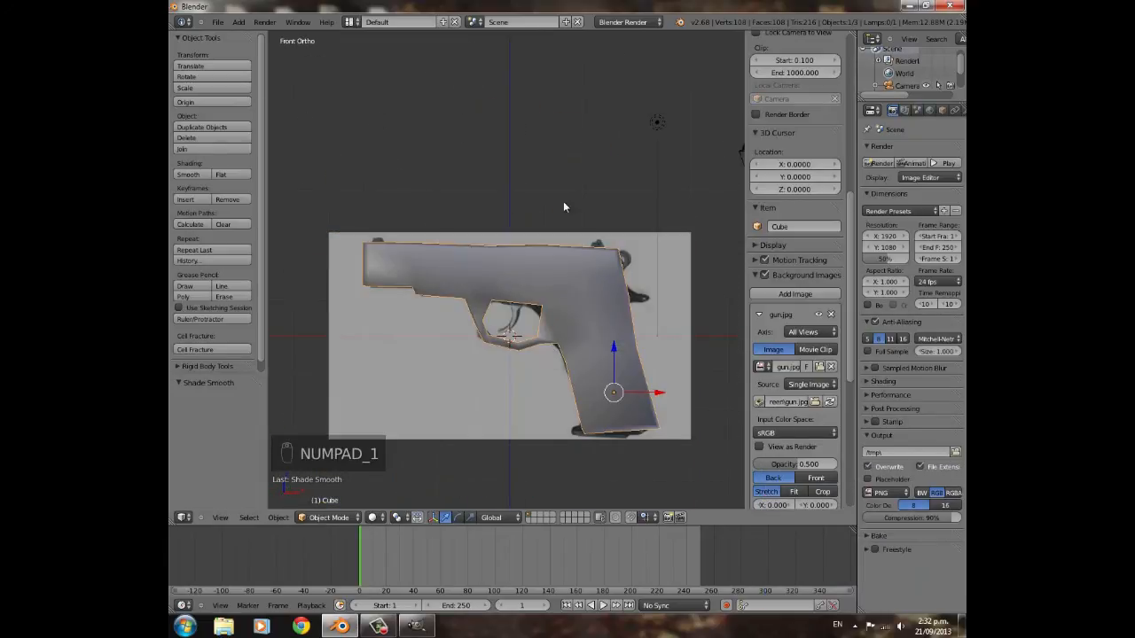
pyautogui.click(954, 111)
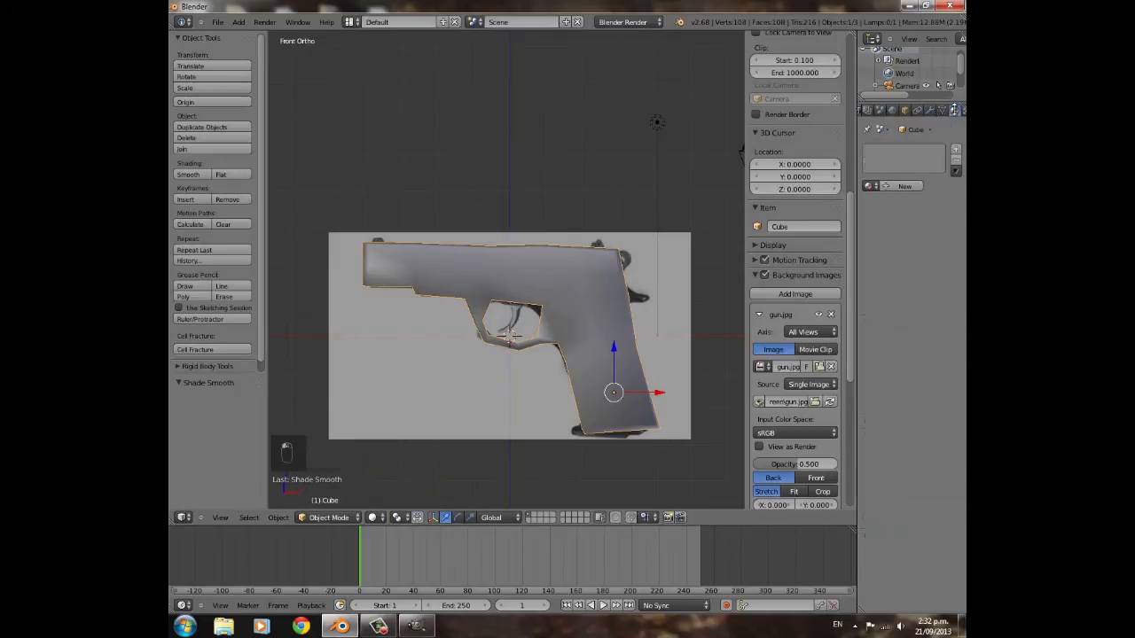
pyautogui.click(907, 186)
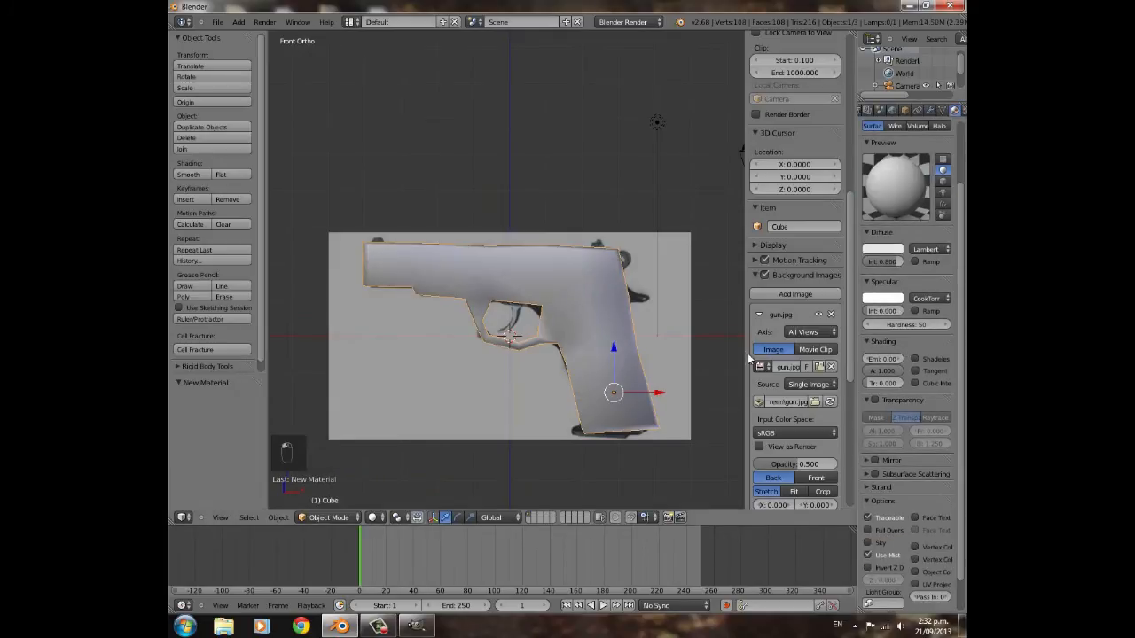
# - Look through the new material's settings and compare the pistol with the reference image
pyautogui.scroll(-4, 852, 402)
pyautogui.scroll(-2, 913, 400)
pyautogui.scroll(-4, 537, 398)
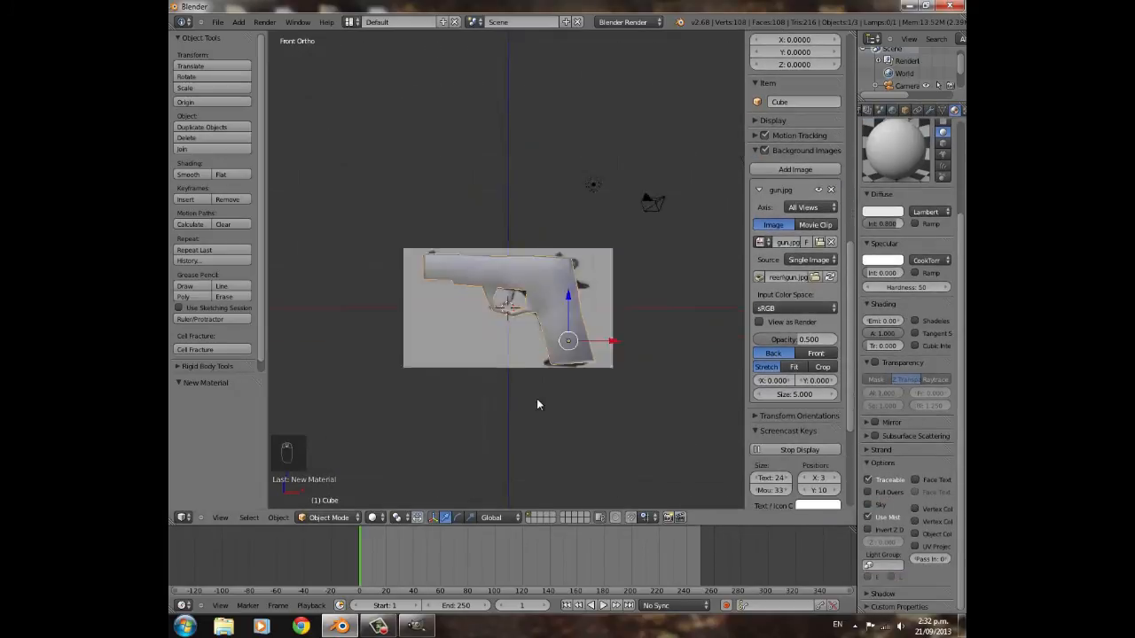
pyautogui.scroll(4, 523, 380)
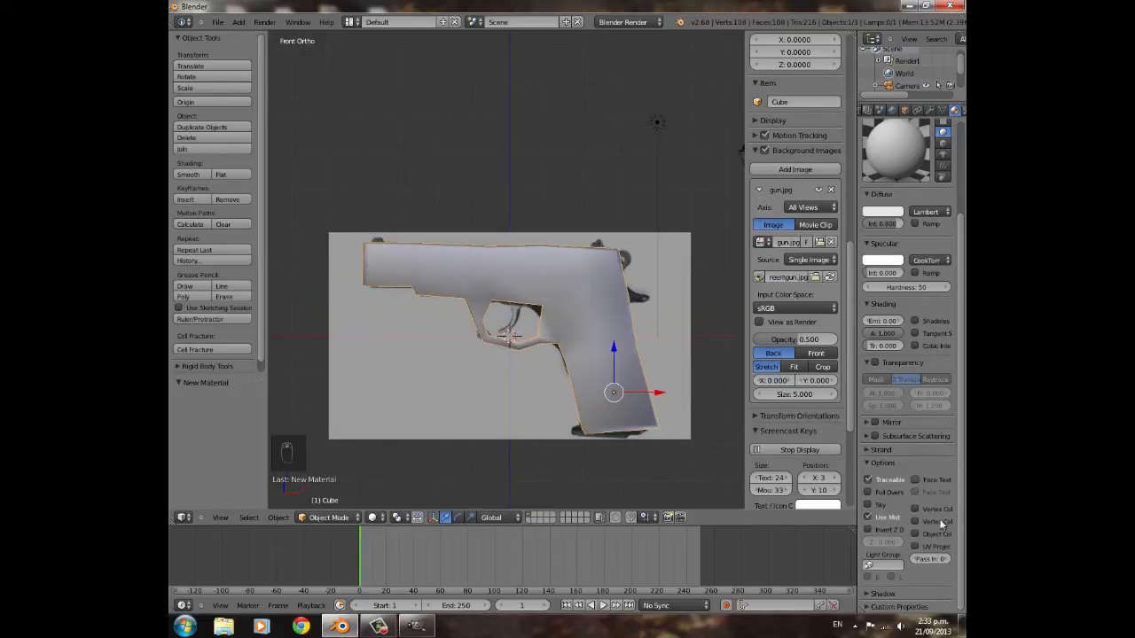
pyautogui.moveTo(951, 539); pyautogui.dragTo(954, 482)
pyautogui.scroll(5, 410, 296)
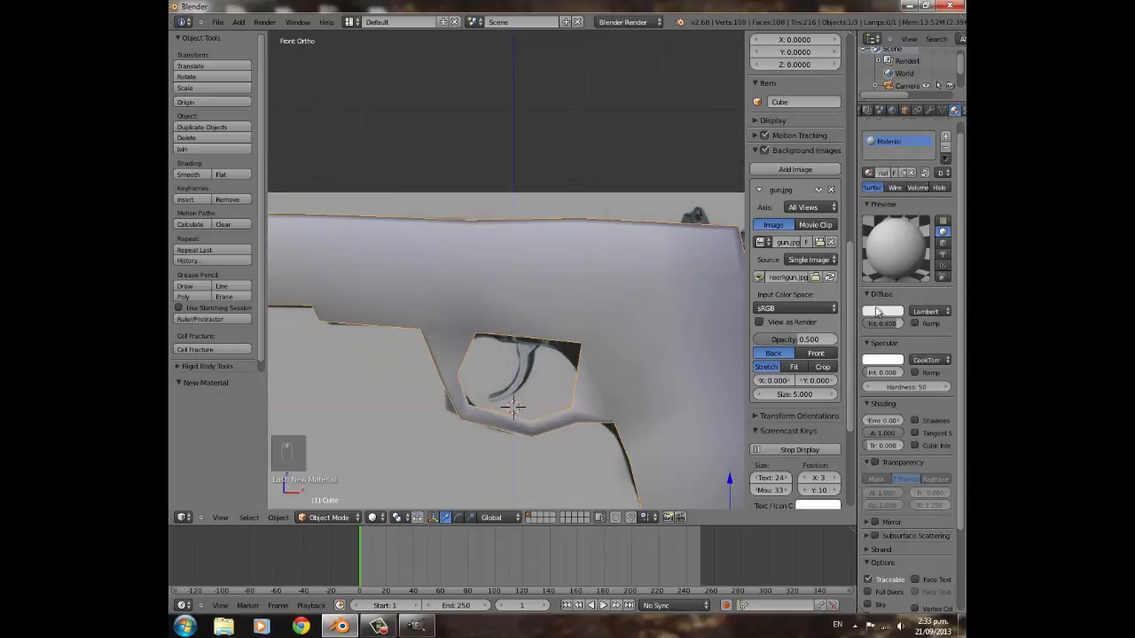
pyautogui.scroll(-5, 474, 291)
pyautogui.scroll(1, 908, 253)
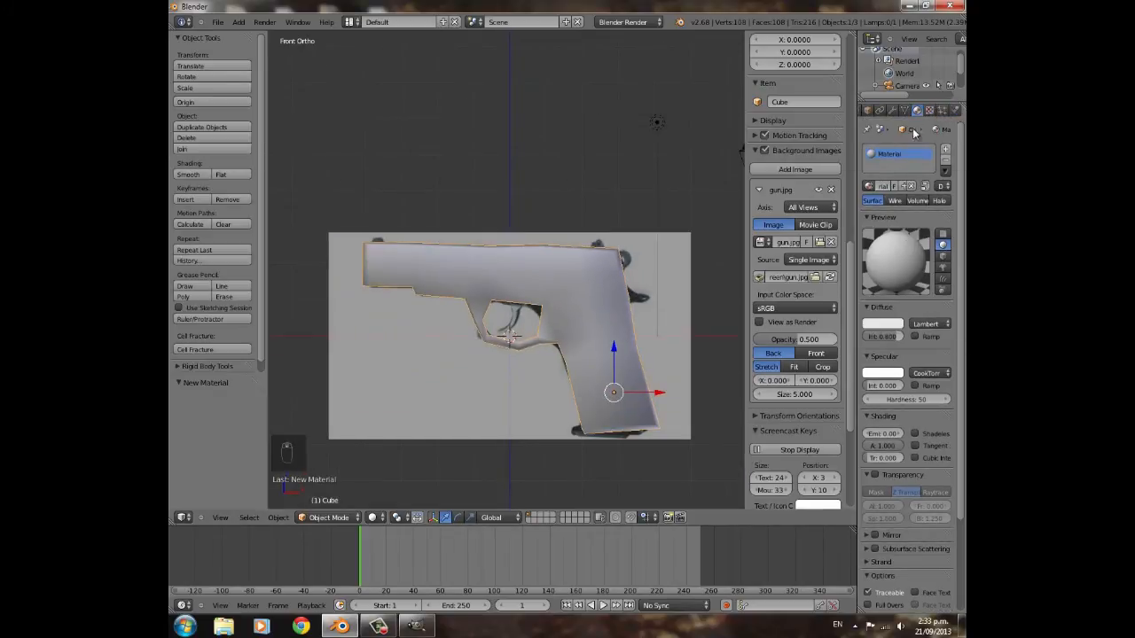
# - Switch the render engine to Blender Game
pyautogui.scroll(-4, 908, 427)
pyautogui.click(868, 542)
pyautogui.click(625, 22)
pyautogui.click(631, 47)
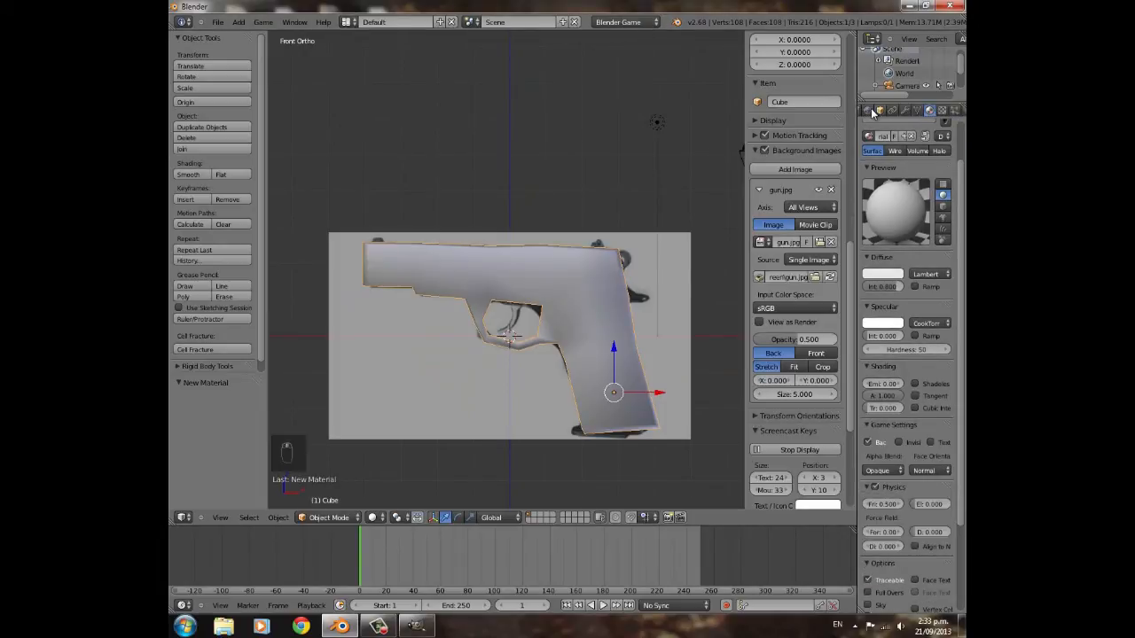
# - Set the 3D view's viewport shading to Texture and its display shading mode to GLSL
pyautogui.click(377, 517)
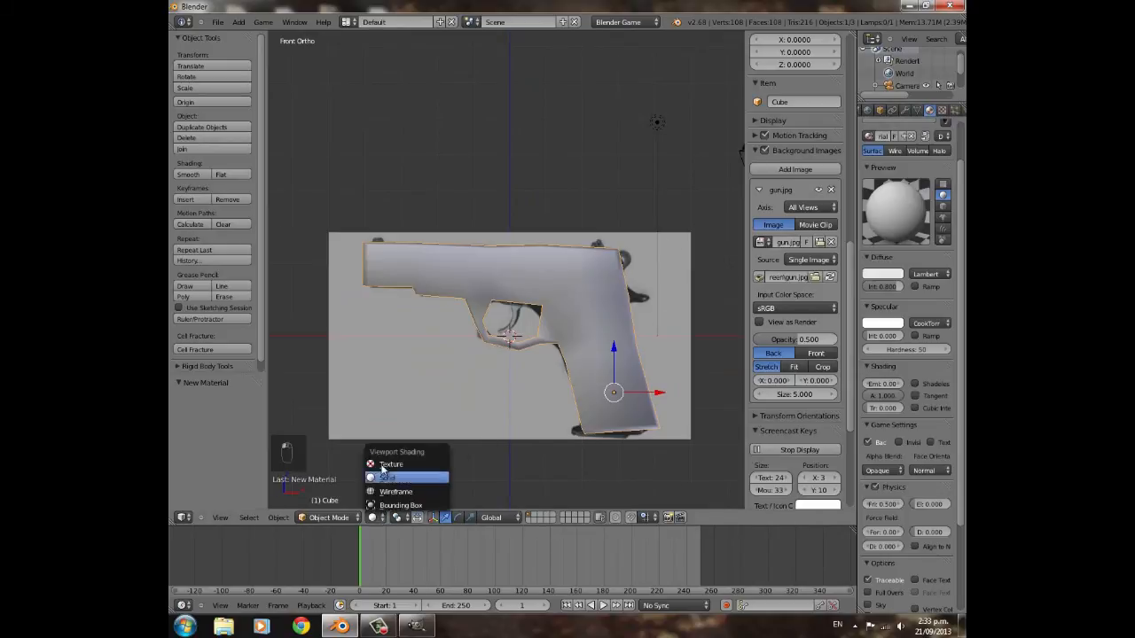
pyautogui.click(426, 465)
pyautogui.moveTo(512, 394); pyautogui.dragTo(661, 249, button='middle')
pyautogui.scroll(1, 839, 239)
pyautogui.scroll(3, 839, 240)
pyautogui.click(757, 222)
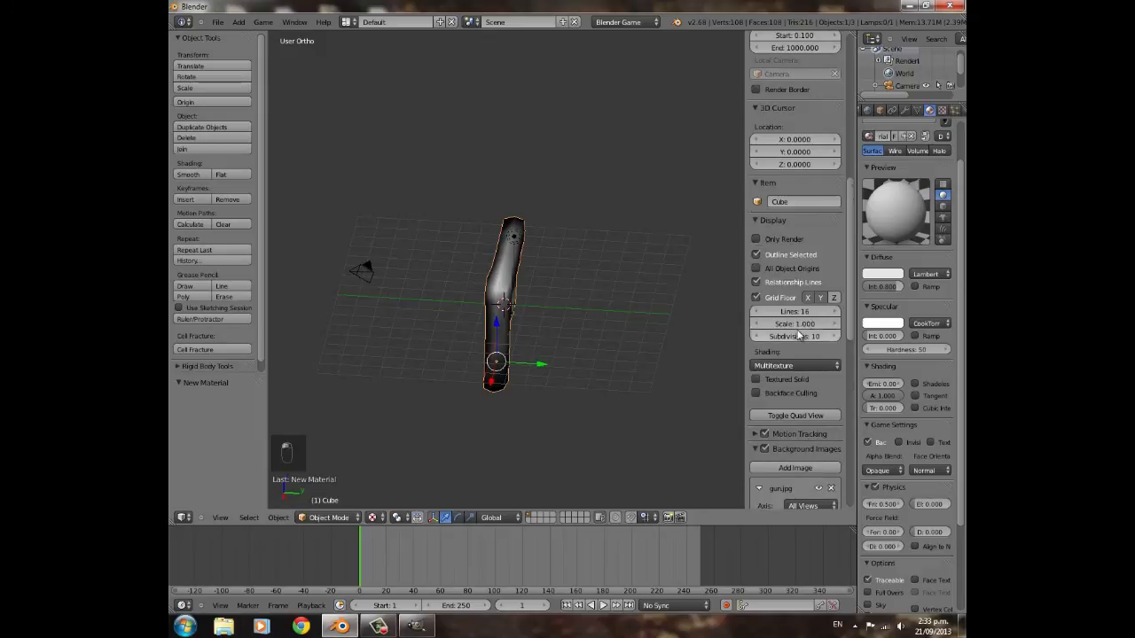
pyautogui.scroll(-1, 801, 333)
pyautogui.click(800, 339)
pyautogui.click(782, 302)
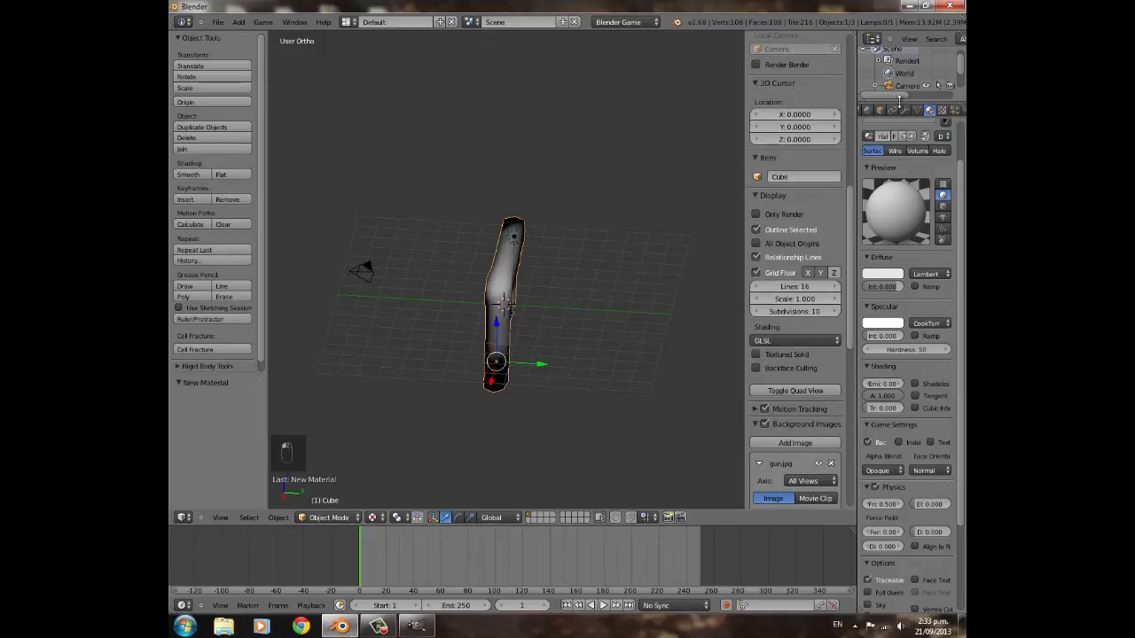
# - Add a new Image or Movie texture to the pistol's material and set its mapping coordinates to UV
pyautogui.click(882, 111)
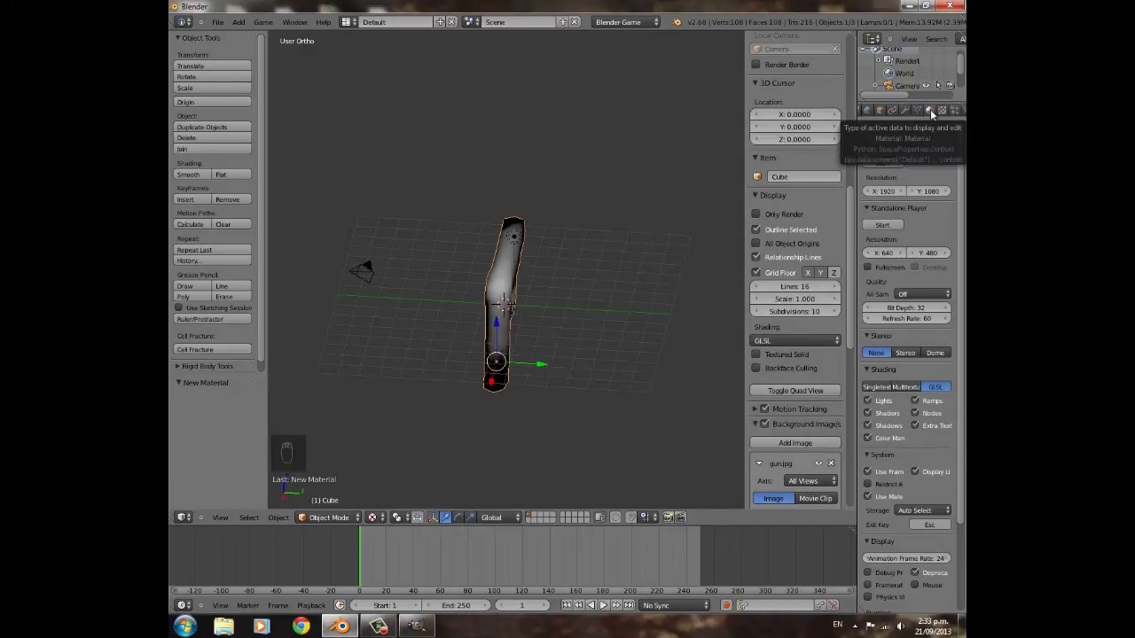
pyautogui.click(942, 110)
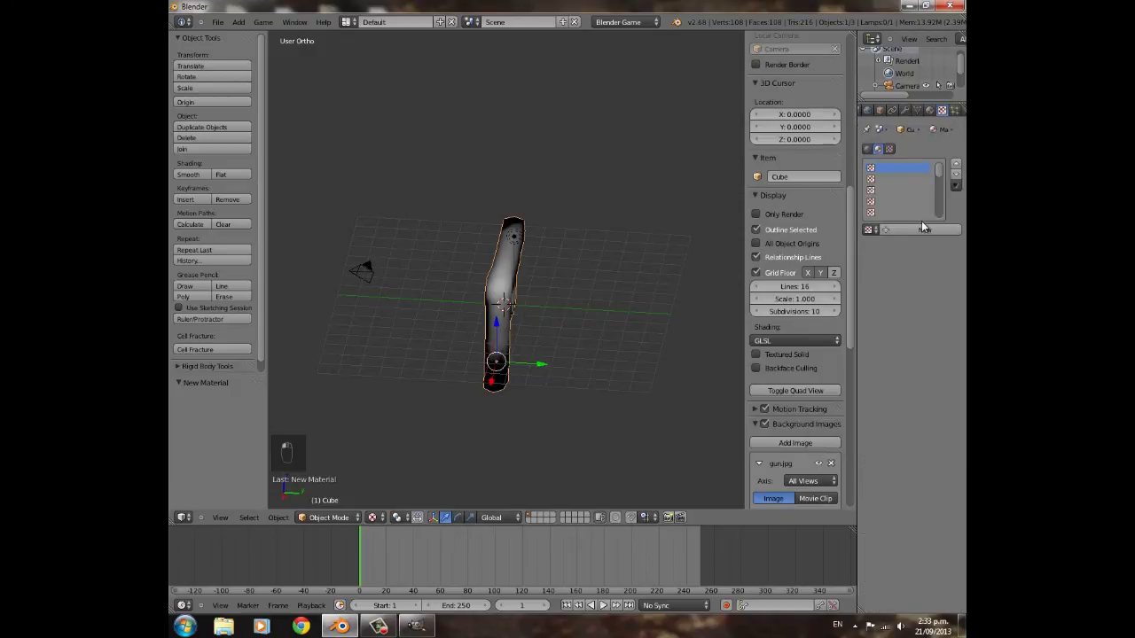
pyautogui.click(923, 228)
pyautogui.click(946, 230)
pyautogui.click(929, 110)
pyautogui.click(942, 110)
pyautogui.click(916, 230)
pyautogui.click(920, 239)
pyautogui.click(907, 172)
pyautogui.scroll(-3, 909, 379)
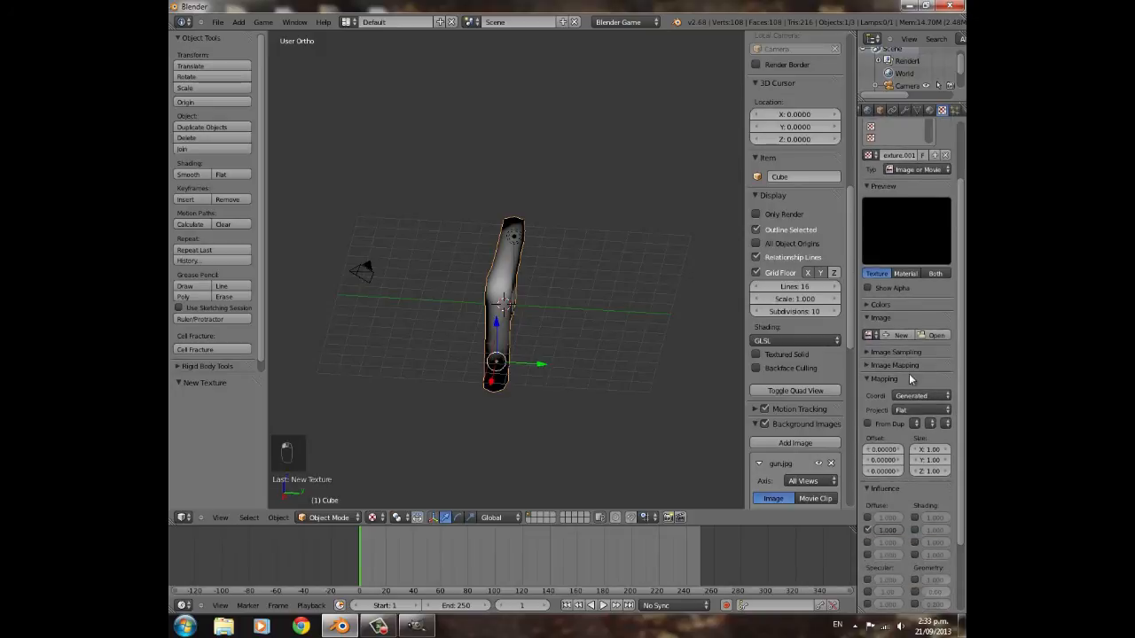
pyautogui.click(911, 396)
pyautogui.click(896, 348)
# - Load gun.jpg from the splitscreen folder as the texture's image
pyautogui.click(934, 336)
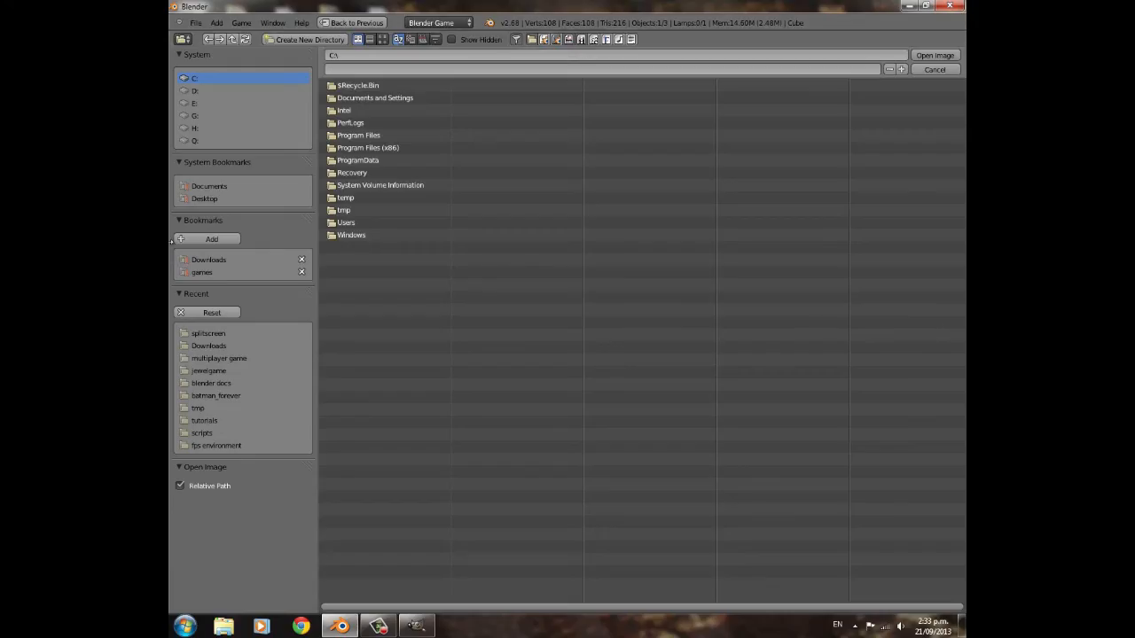
pyautogui.click(209, 260)
pyautogui.click(384, 40)
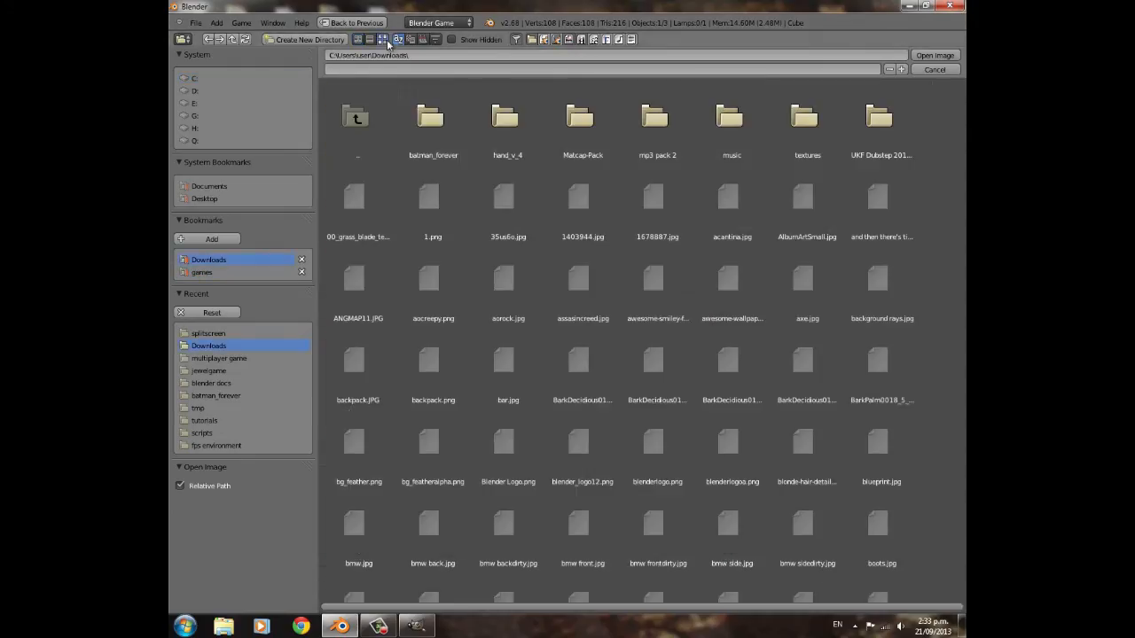
pyautogui.scroll(-5, 753, 274)
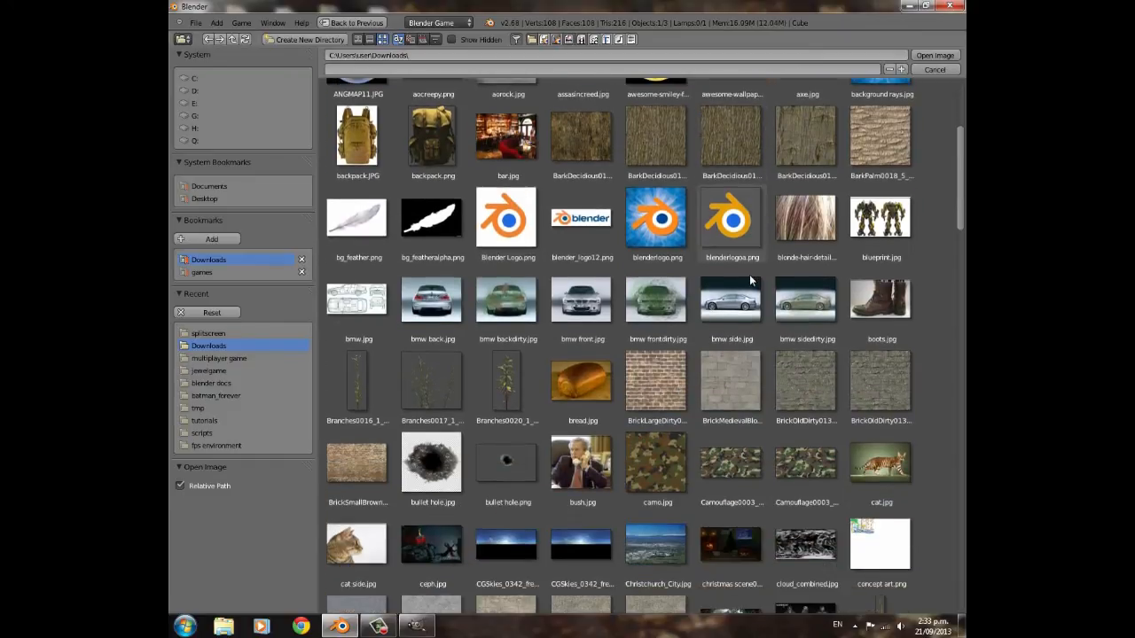
pyautogui.scroll(-6, 749, 274)
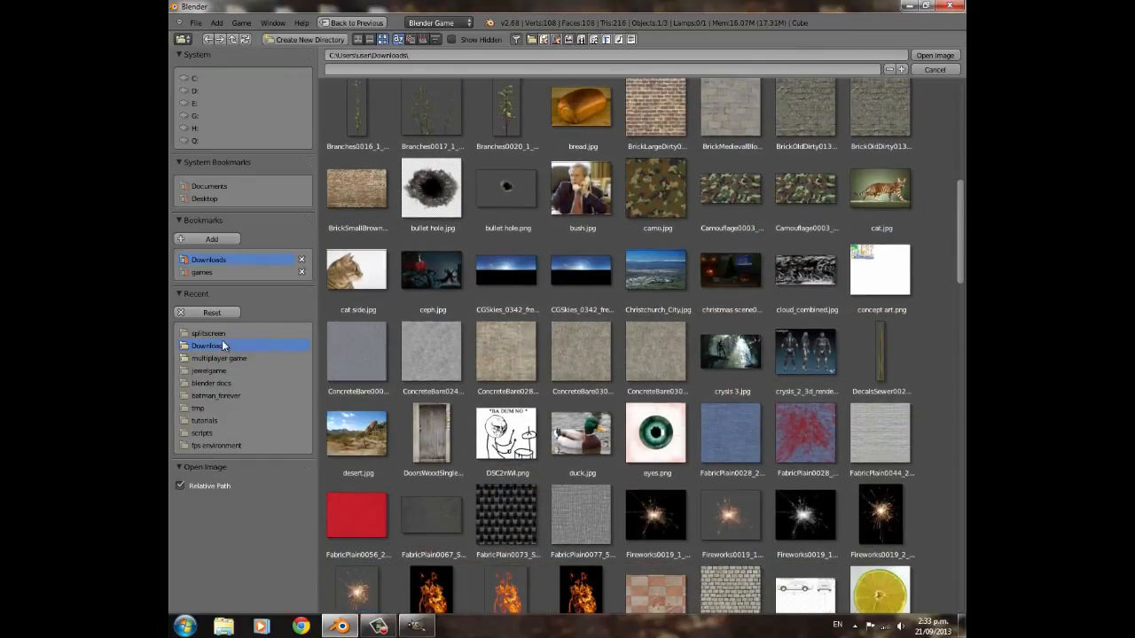
pyautogui.click(218, 334)
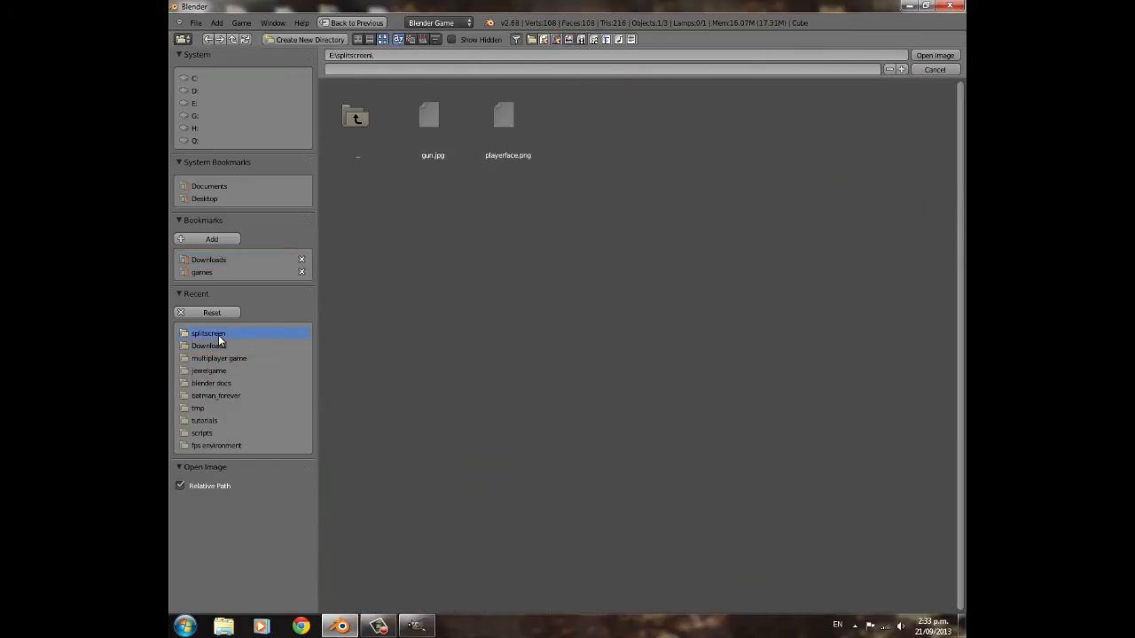
pyautogui.click(430, 124)
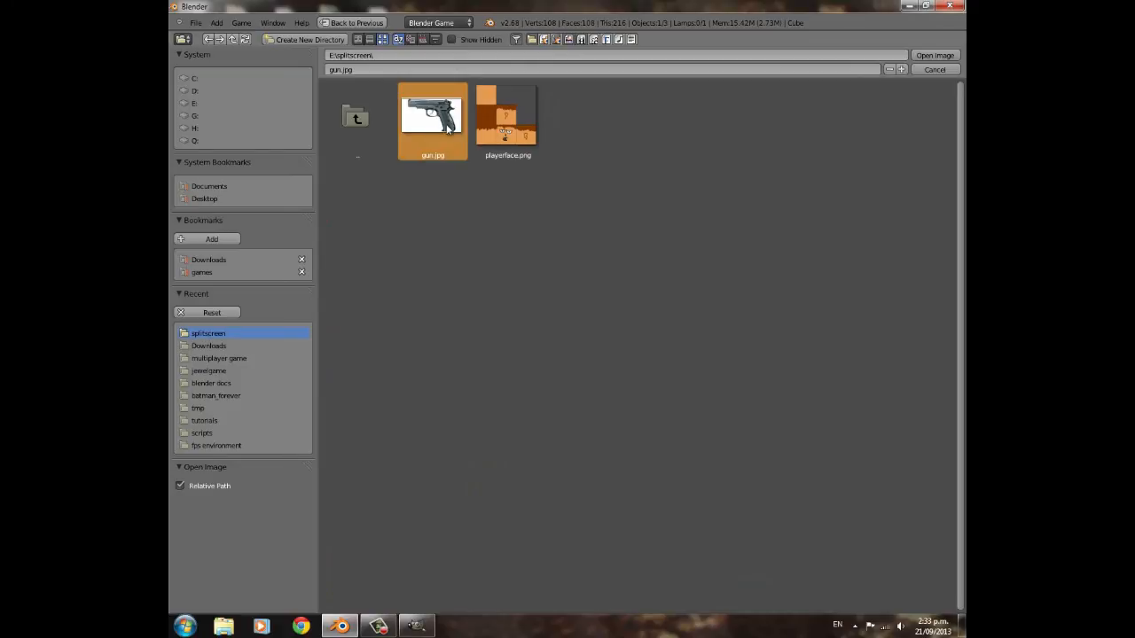
pyautogui.click(936, 56)
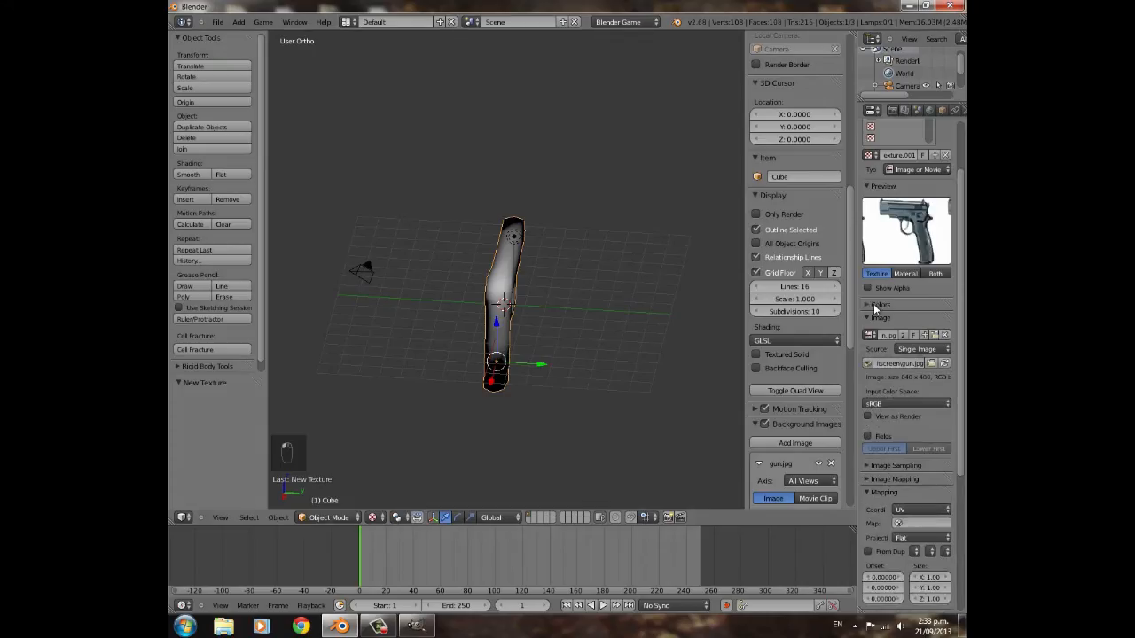
pyautogui.scroll(-8, 927, 535)
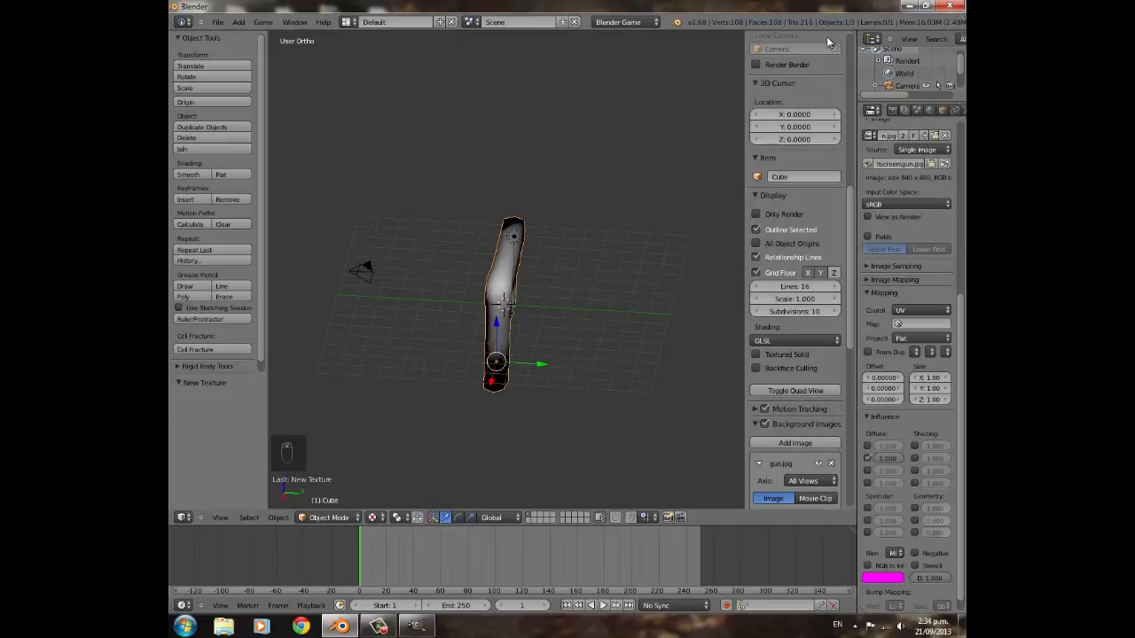
# - Split the 3D view, turn the new area into a UV/Image Editor, and hide the 3D view's side panels
pyautogui.moveTo(852, 34); pyautogui.dragTo(565, 474)
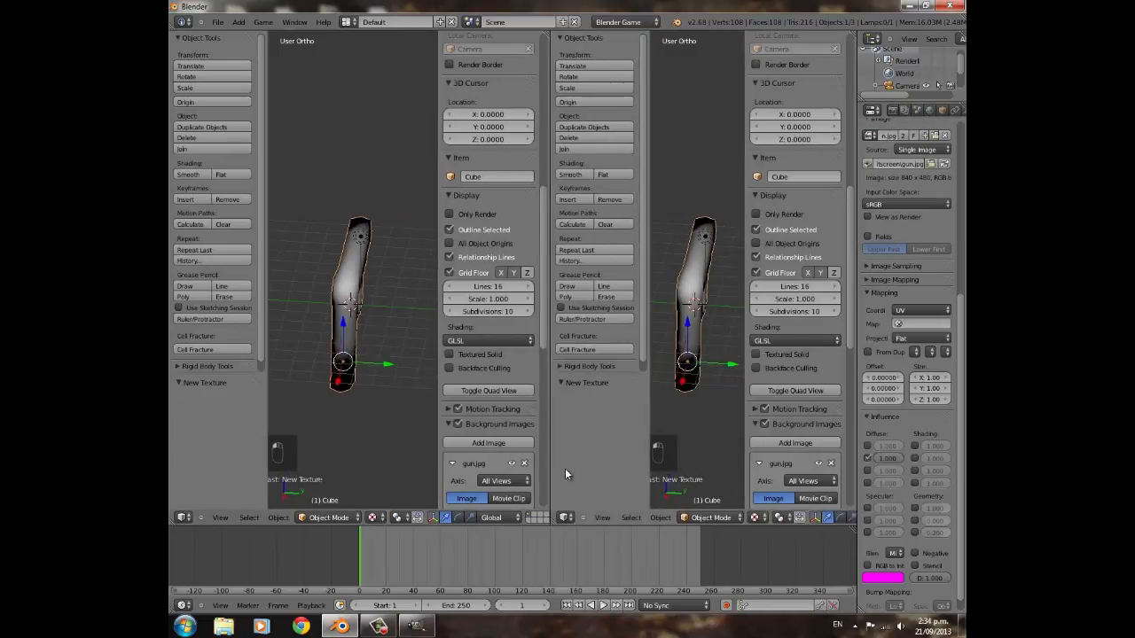
pyautogui.click(565, 518)
pyautogui.click(595, 424)
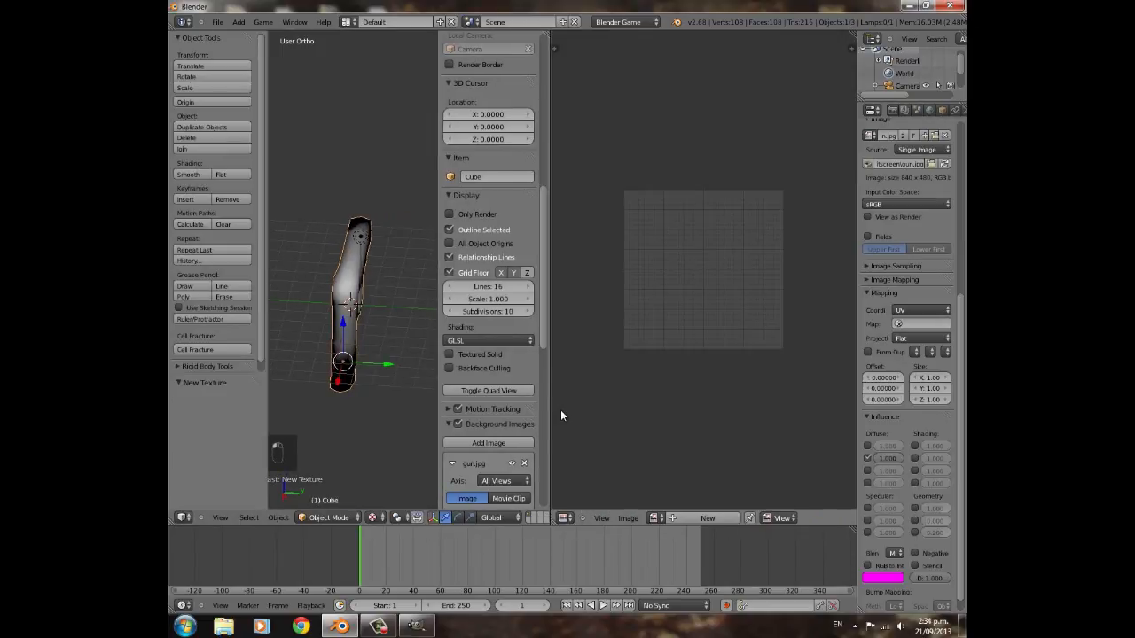
pyautogui.press('t')
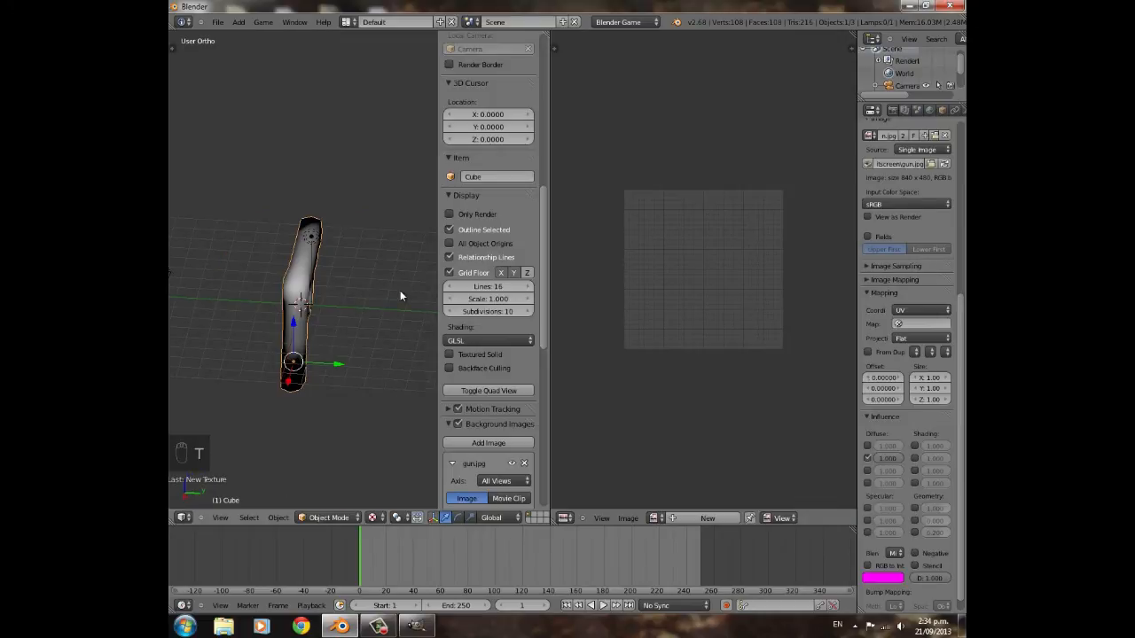
pyautogui.press('n')
pyautogui.moveTo(550, 198); pyautogui.dragTo(483, 197)
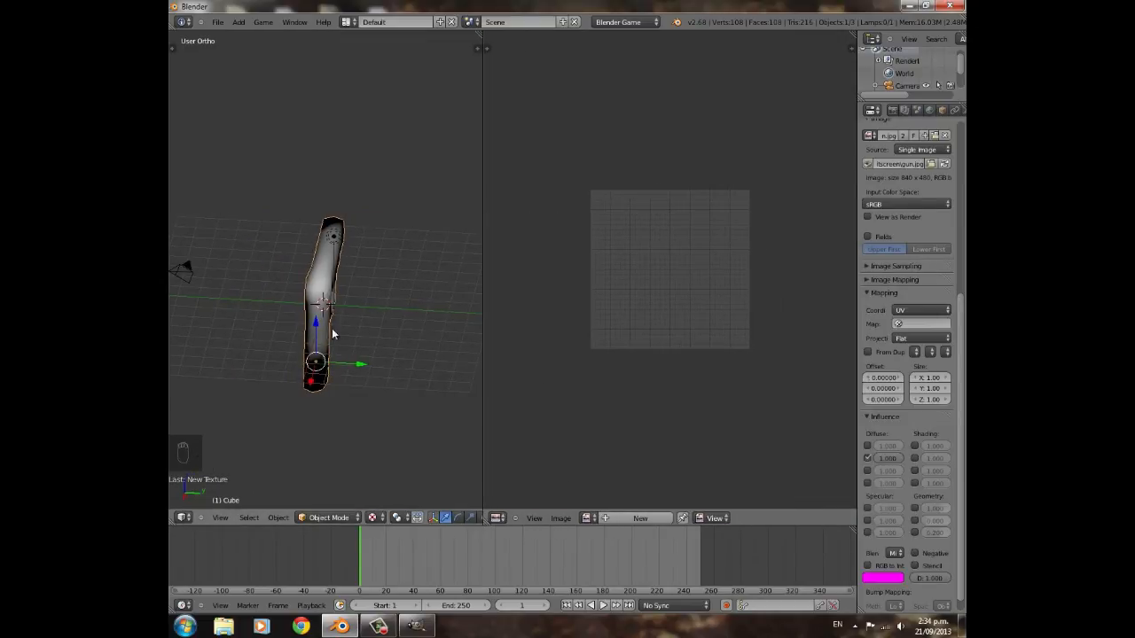
# - Select the entire pistol mesh in Edit Mode and unwrap it from the front view with Project From View
pyautogui.press('KP_1')
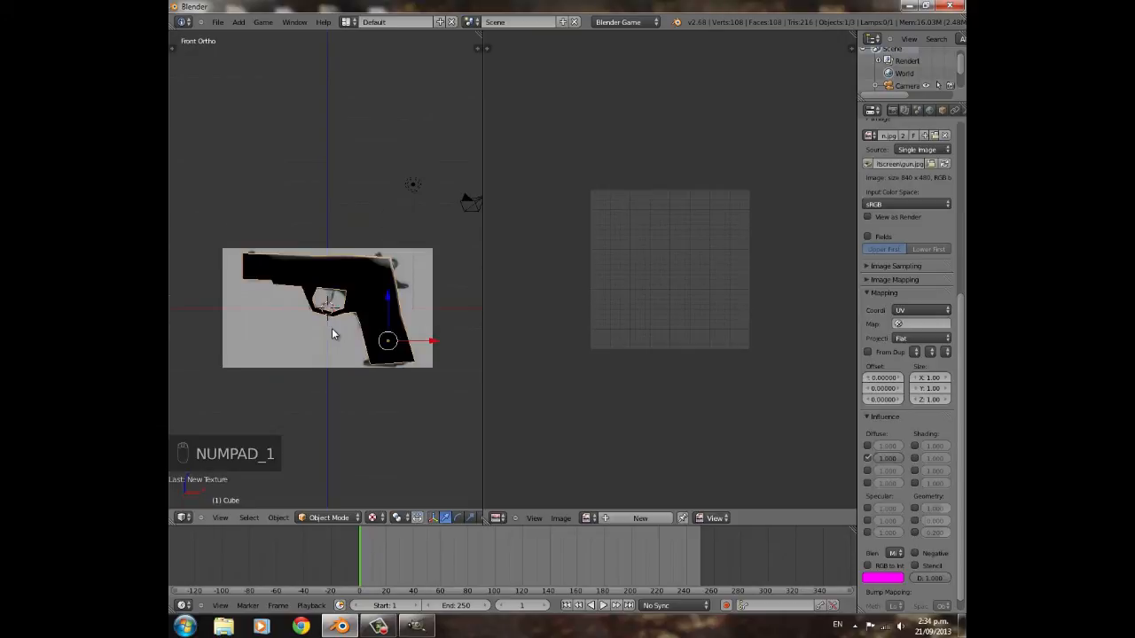
pyautogui.press('Tab')
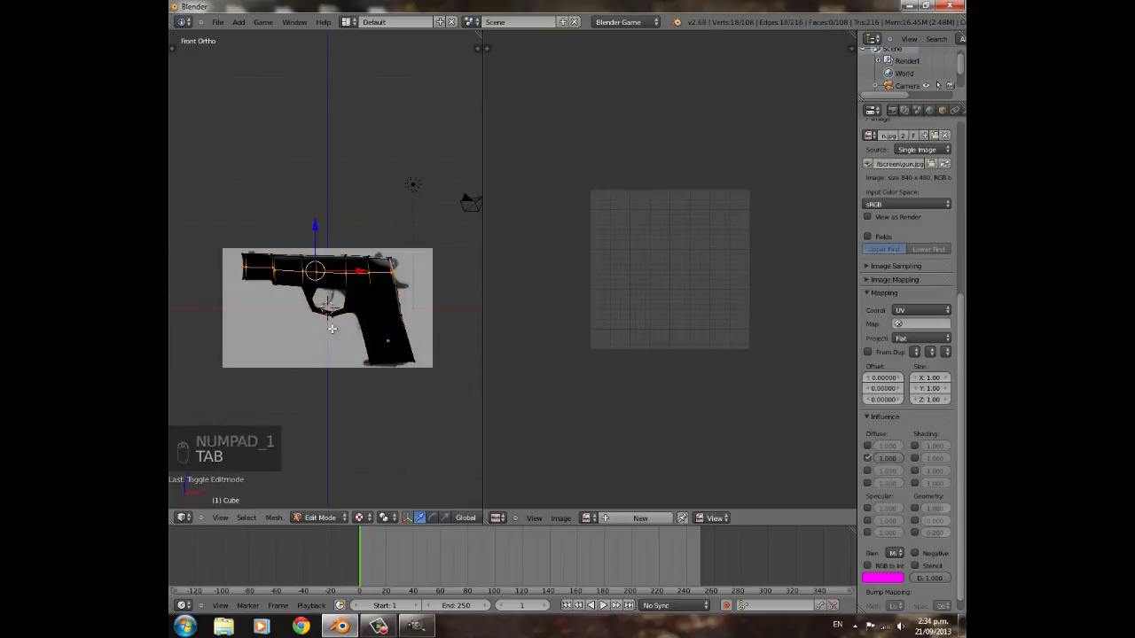
pyautogui.press('a')
pyautogui.press('a')
pyautogui.press('a')
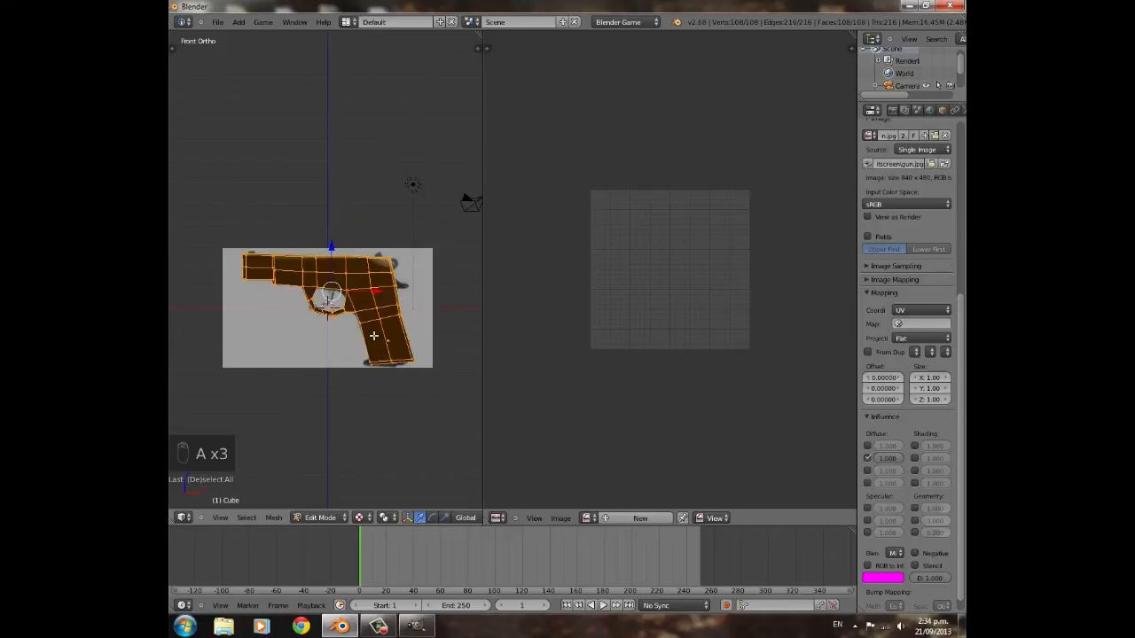
pyautogui.press('u')
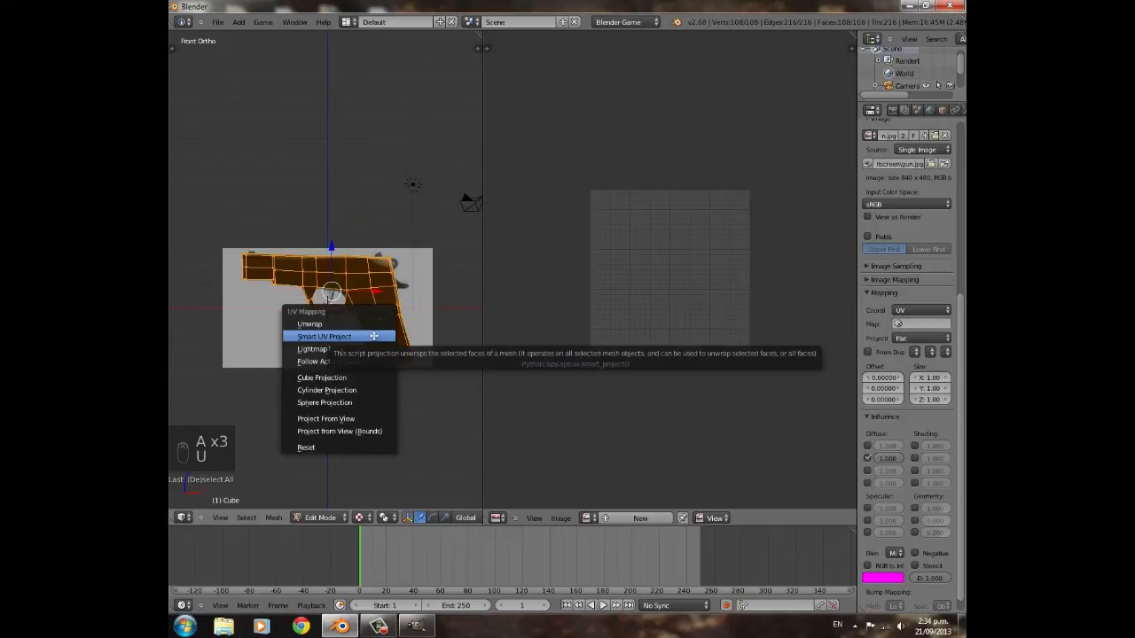
pyautogui.click(359, 419)
pyautogui.scroll(4, 674, 372)
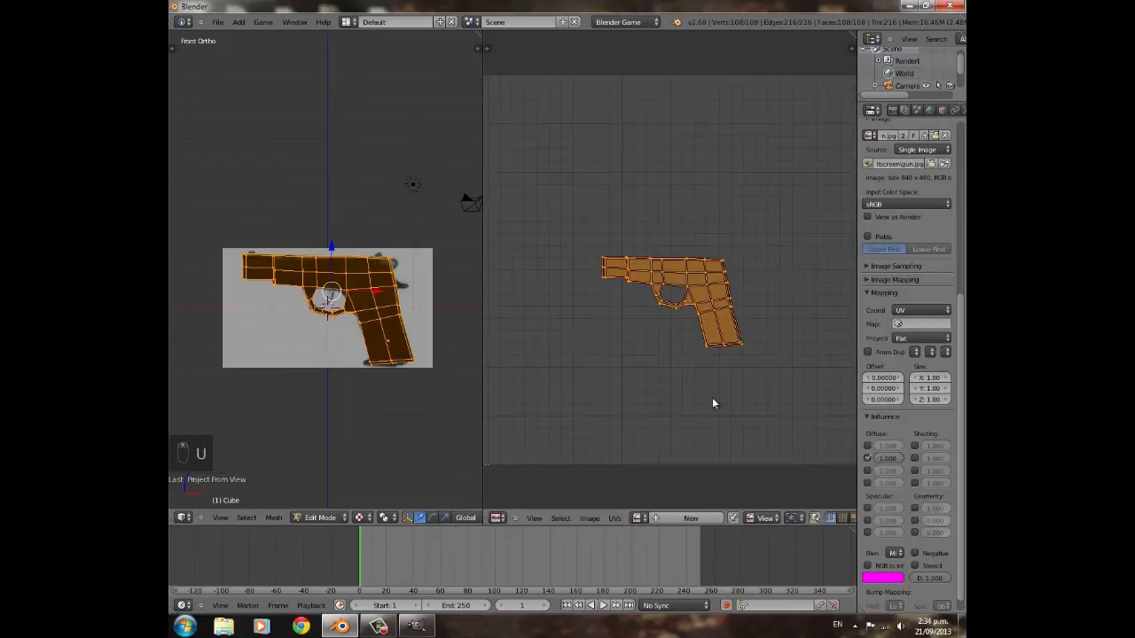
# - Display gun.jpg behind the pistol's UV layout in the image editor
pyautogui.click(638, 519)
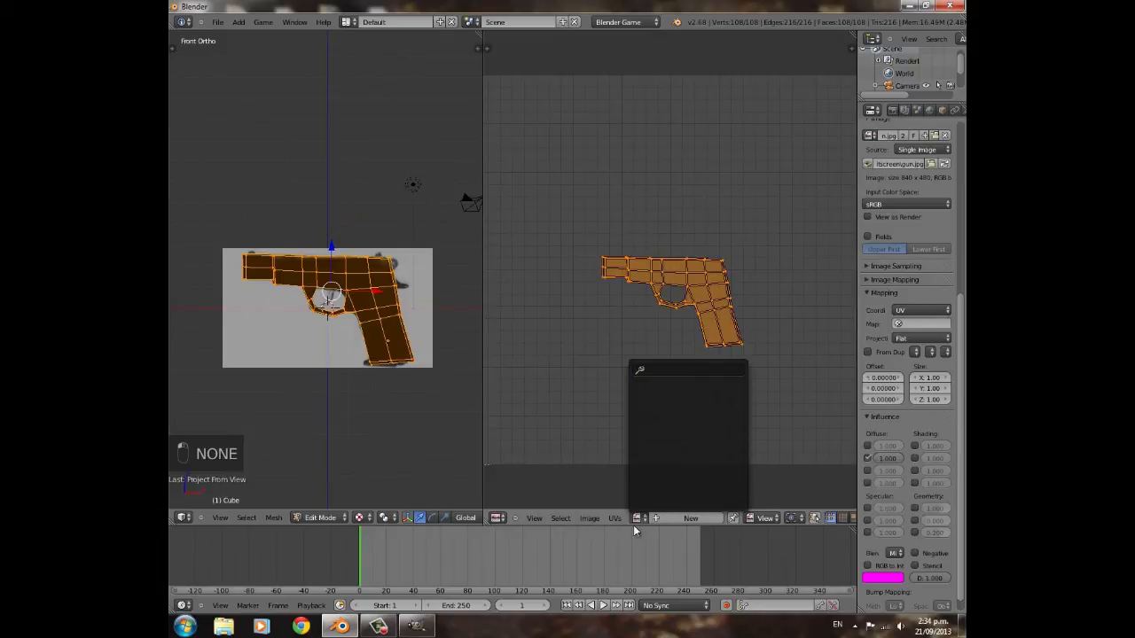
pyautogui.click(638, 519)
pyautogui.click(679, 384)
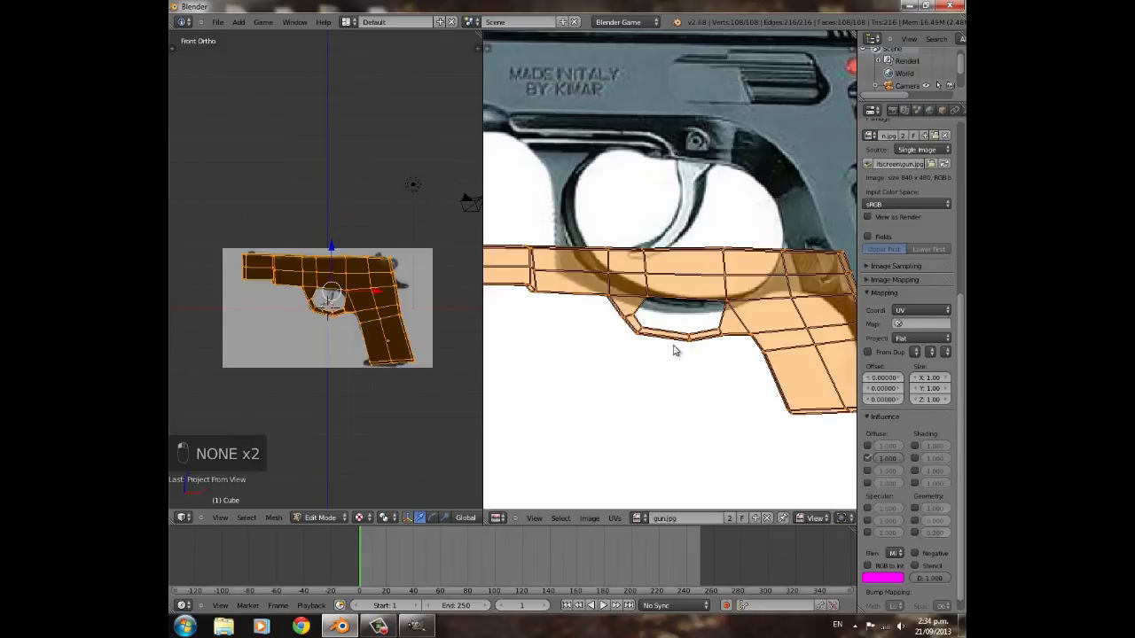
# - Scale the UV layout uniformly and along Y to match the proportions of the gun in the image
pyautogui.scroll(-5, 674, 352)
pyautogui.press('s')
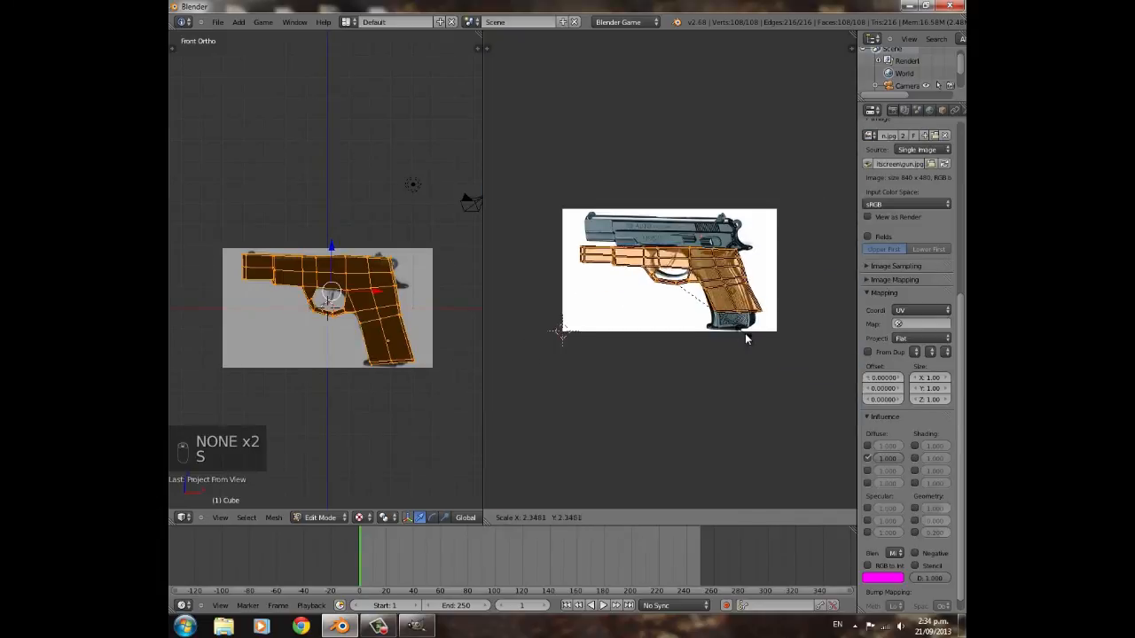
pyautogui.click(753, 336)
pyautogui.press('s')
pyautogui.press('y')
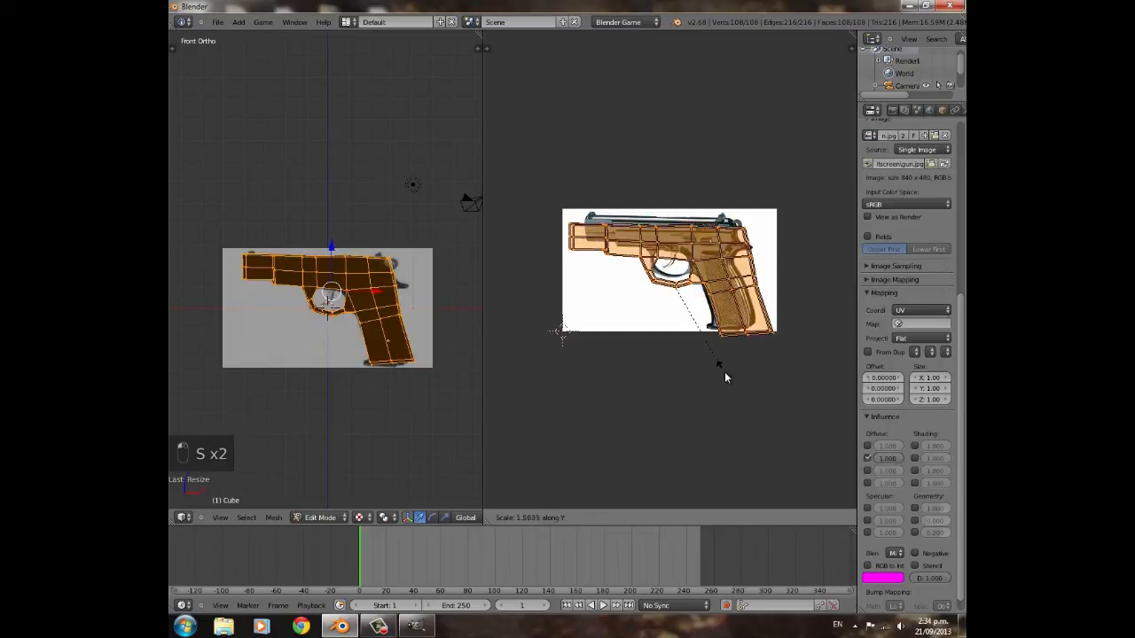
pyautogui.click(779, 418)
pyautogui.press('s')
pyautogui.click(757, 391)
# - Move the UV layout so it lines up with the gun in the image
pyautogui.press('g')
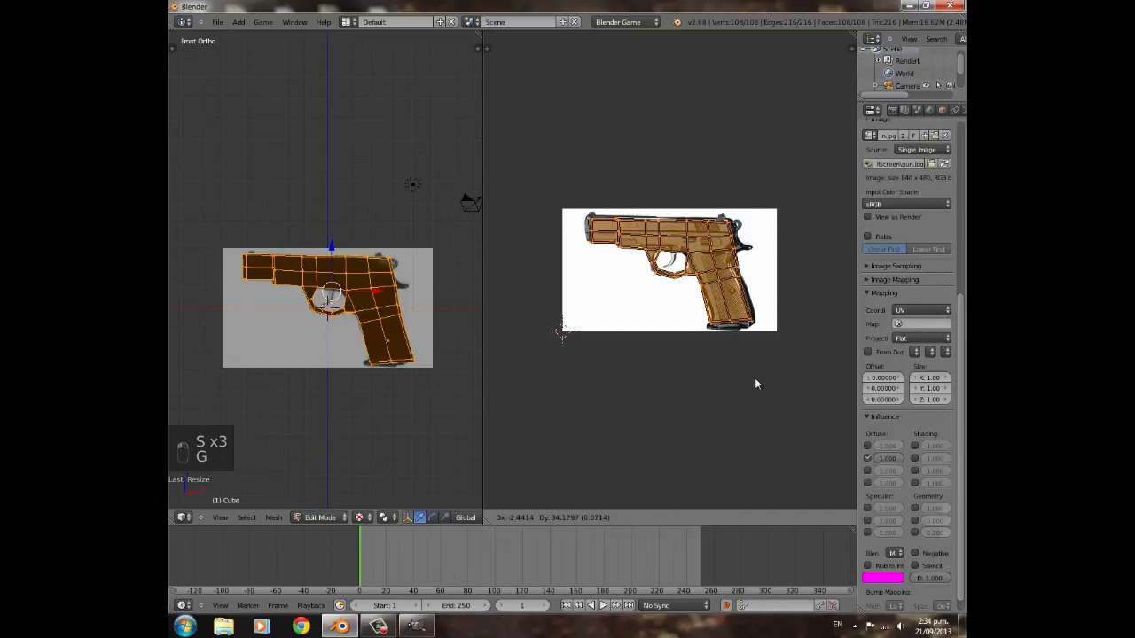
pyautogui.click(756, 383)
pyautogui.scroll(4, 755, 383)
pyautogui.press('g')
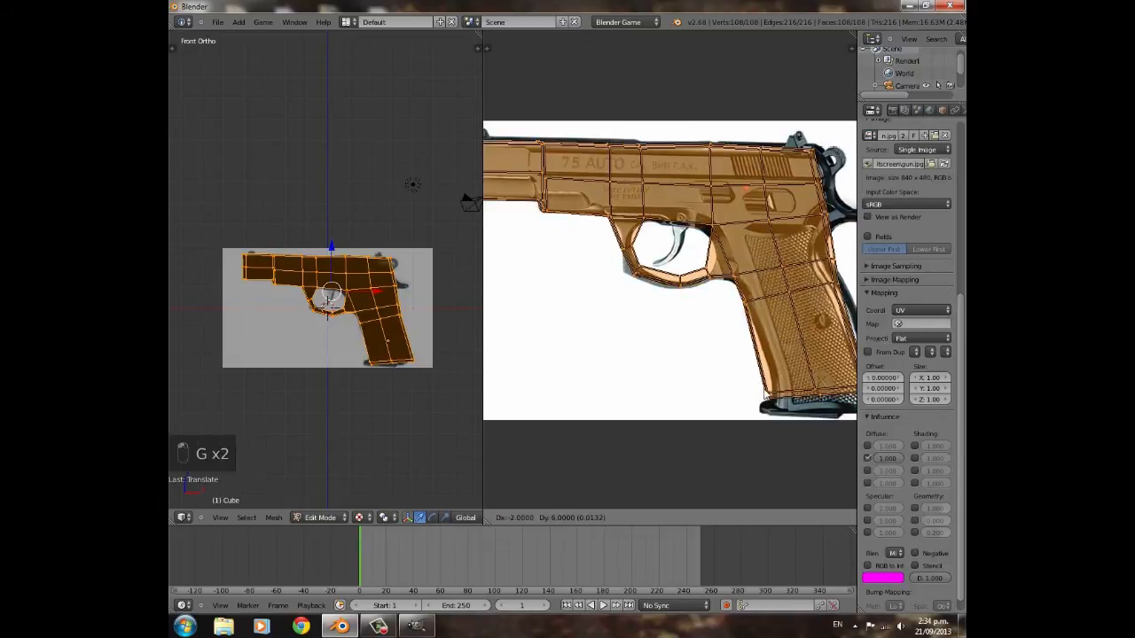
pyautogui.click(768, 394)
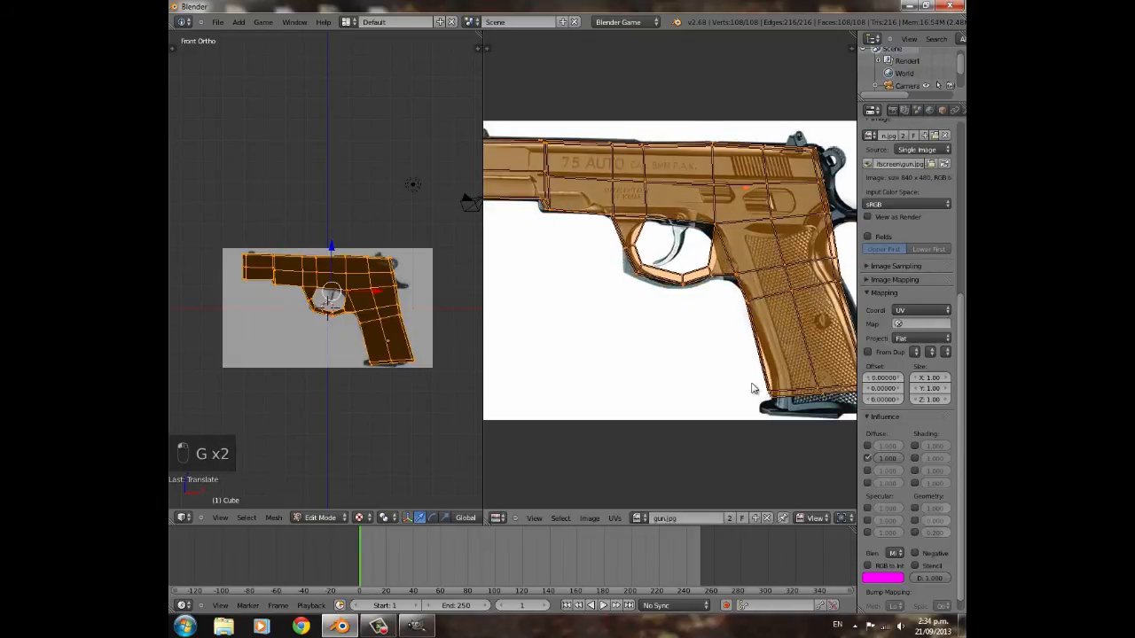
# - Examine how the UV layout fits the gun image around the grip, trigger guard, muzzle and rear of the slide
pyautogui.moveTo(750, 344); pyautogui.dragTo(697, 323, button='middle')
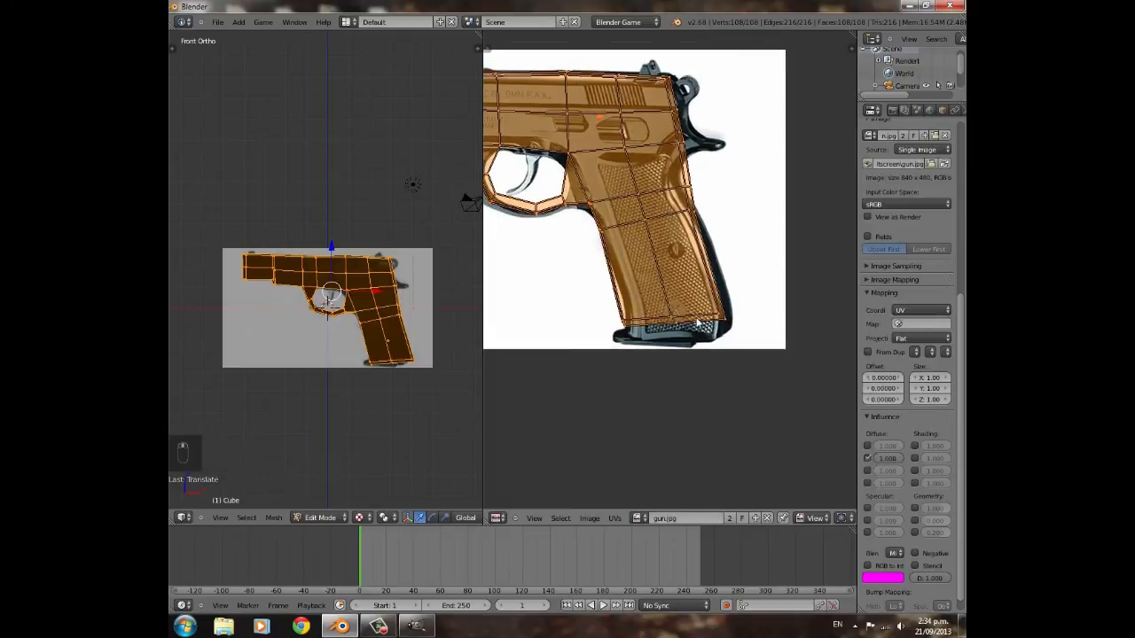
pyautogui.moveTo(665, 250); pyautogui.dragTo(750, 242, button='middle')
pyautogui.moveTo(653, 222); pyautogui.dragTo(732, 254, button='middle')
pyautogui.scroll(-3, 733, 257)
pyautogui.scroll(2, 702, 260)
pyautogui.scroll(5, 677, 362)
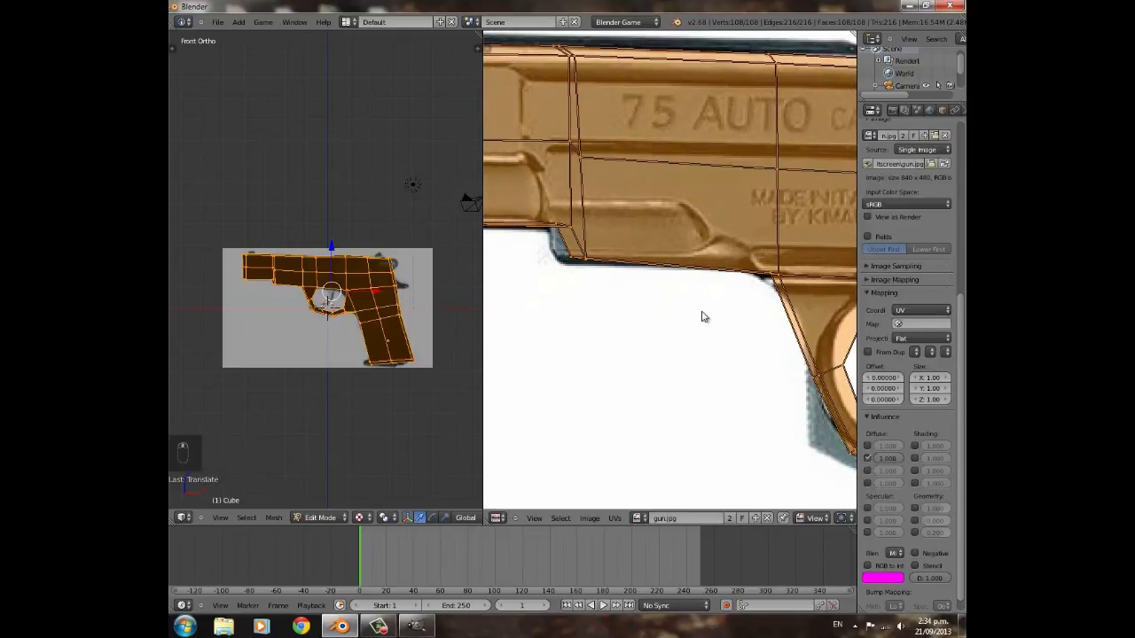
pyautogui.moveTo(647, 313); pyautogui.dragTo(907, 438, button='middle')
pyautogui.scroll(3, 747, 374)
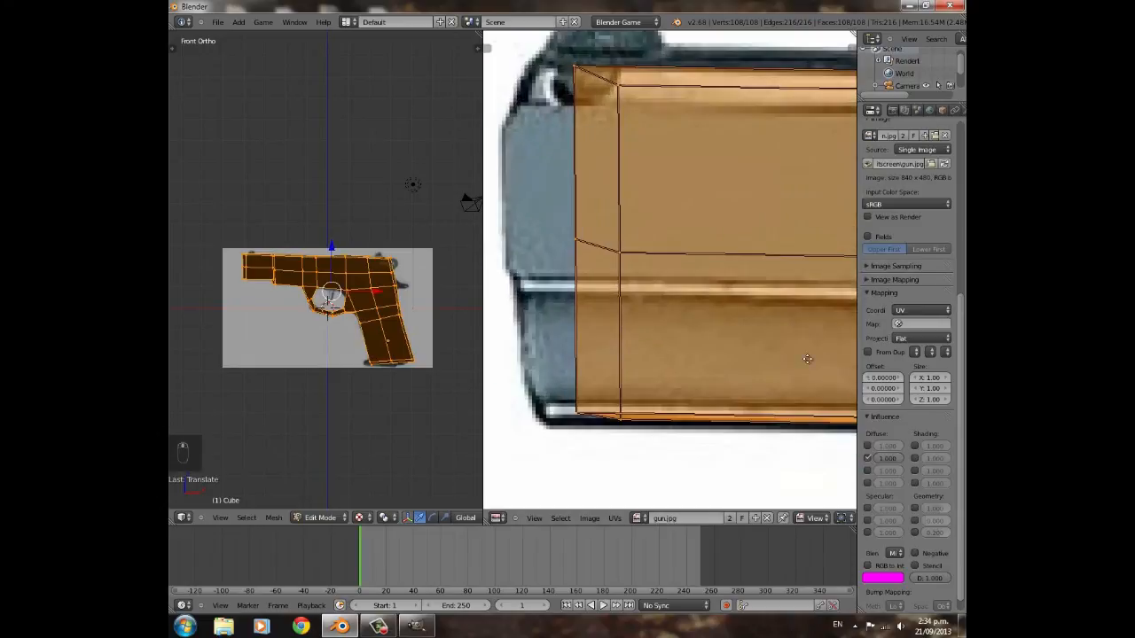
pyautogui.moveTo(803, 354); pyautogui.dragTo(589, 273, button='middle')
pyautogui.scroll(-3, 692, 293)
pyautogui.moveTo(588, 281); pyautogui.dragTo(517, 317, button='middle')
pyautogui.moveTo(842, 266); pyautogui.dragTo(685, 250, button='middle')
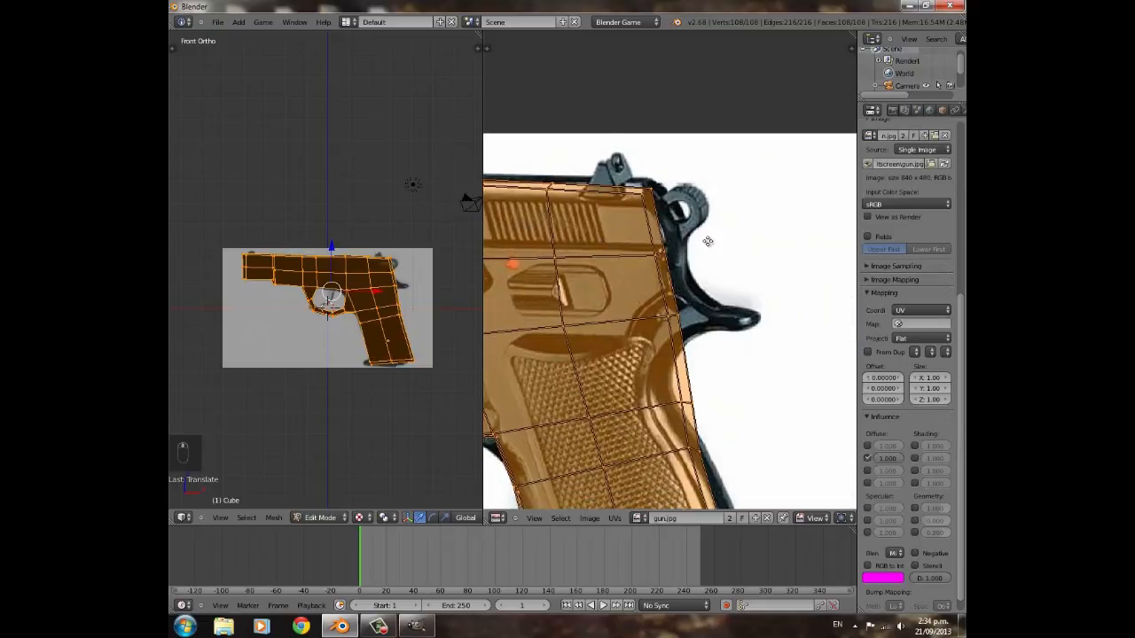
pyautogui.moveTo(727, 312); pyautogui.dragTo(710, 264, button='middle')
# - Move the UV vertices at the upper back of the grip inward to follow the grip's contour in the gun image
pyautogui.moveTo(701, 363); pyautogui.dragTo(692, 261, button='middle')
pyautogui.scroll(2, 693, 262)
pyautogui.press('a')
pyautogui.press('b')
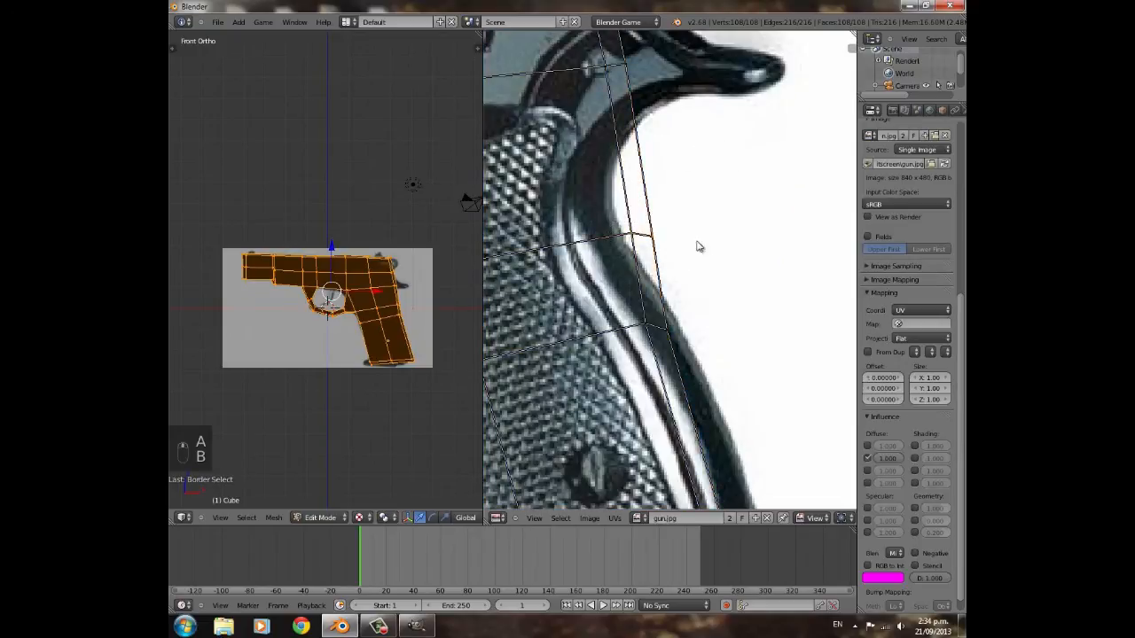
pyautogui.press('g')
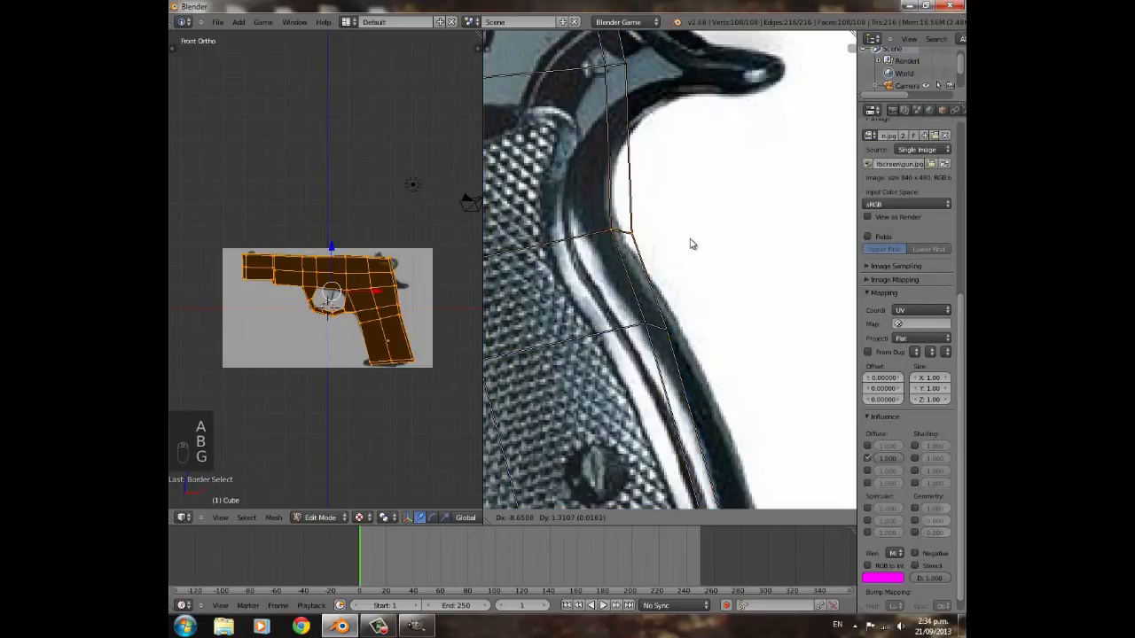
pyautogui.click(665, 239)
pyautogui.scroll(-2, 622, 230)
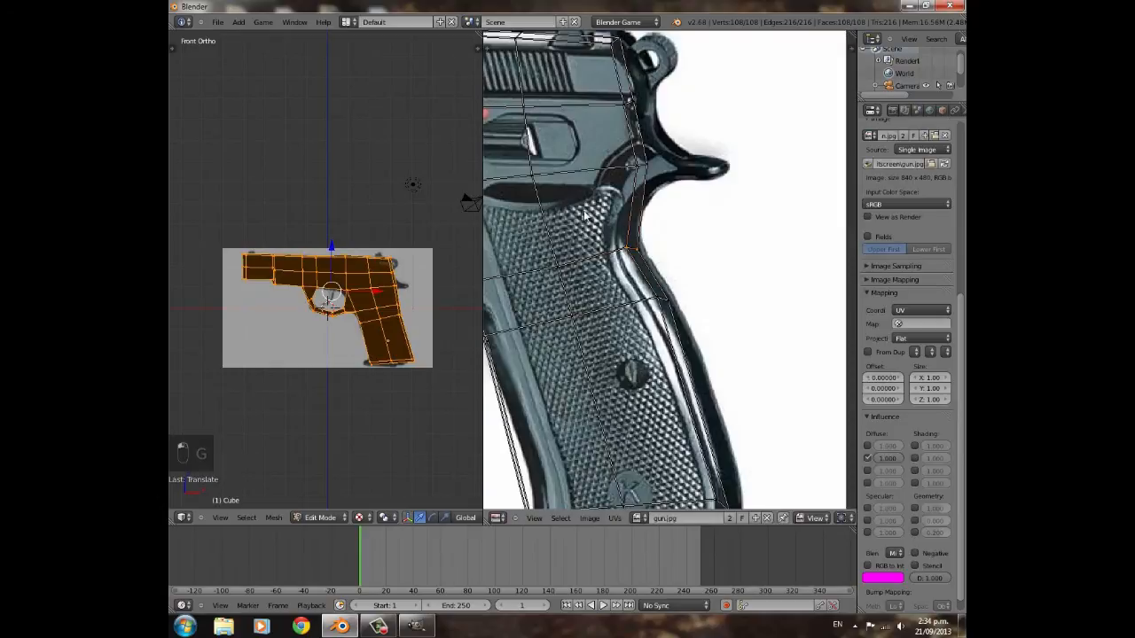
# - Move the UV vertices at the grip's lower front corner onto the grip's edge in the gun image
pyautogui.moveTo(684, 404); pyautogui.dragTo(713, 232, button='middle')
pyautogui.scroll(-3, 644, 322)
pyautogui.scroll(3, 654, 294)
pyautogui.moveTo(590, 341); pyautogui.dragTo(636, 293, button='middle')
pyautogui.press('a')
pyautogui.press('b')
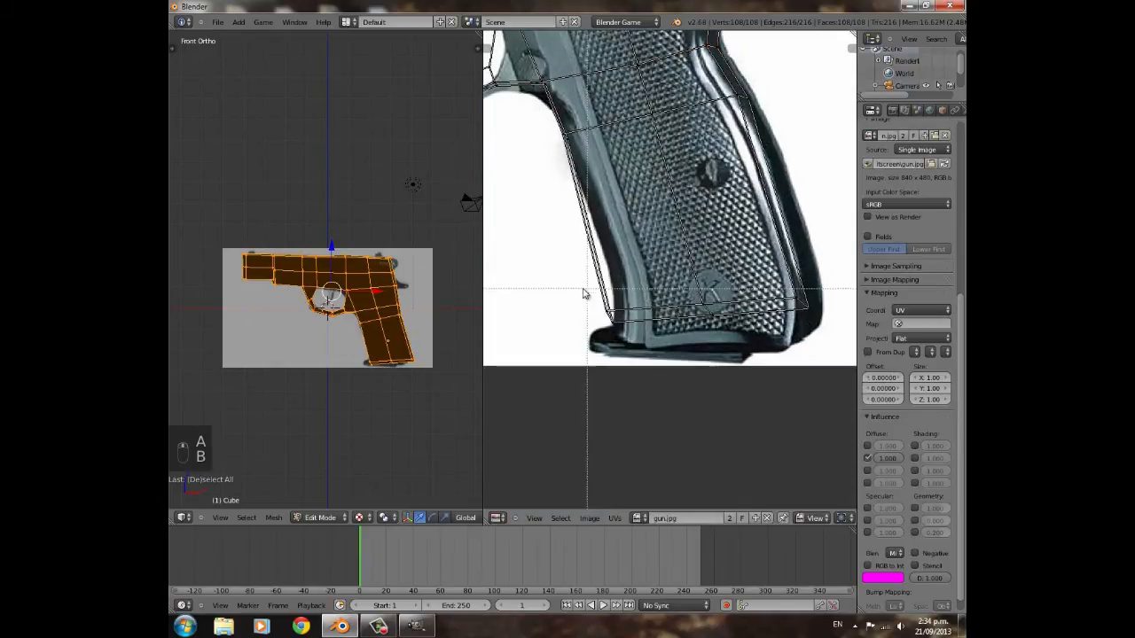
pyautogui.moveTo(586, 293); pyautogui.dragTo(639, 334)
pyautogui.press('g')
pyautogui.click(662, 340)
# - Move and scale the UV vertices at the bottom of the trigger guard to fit the guard in the image
pyautogui.moveTo(502, 142); pyautogui.dragTo(750, 344, button='middle')
pyautogui.moveTo(686, 270); pyautogui.dragTo(682, 278, button='middle')
pyautogui.press('a')
pyautogui.press('g')
pyautogui.click(709, 337)
pyautogui.press('s')
pyautogui.click(705, 339)
# - Move and scale the UV vertices at the trigger guard's rear lower corner to match its curve in the image
pyautogui.press('a')
pyautogui.press('b')
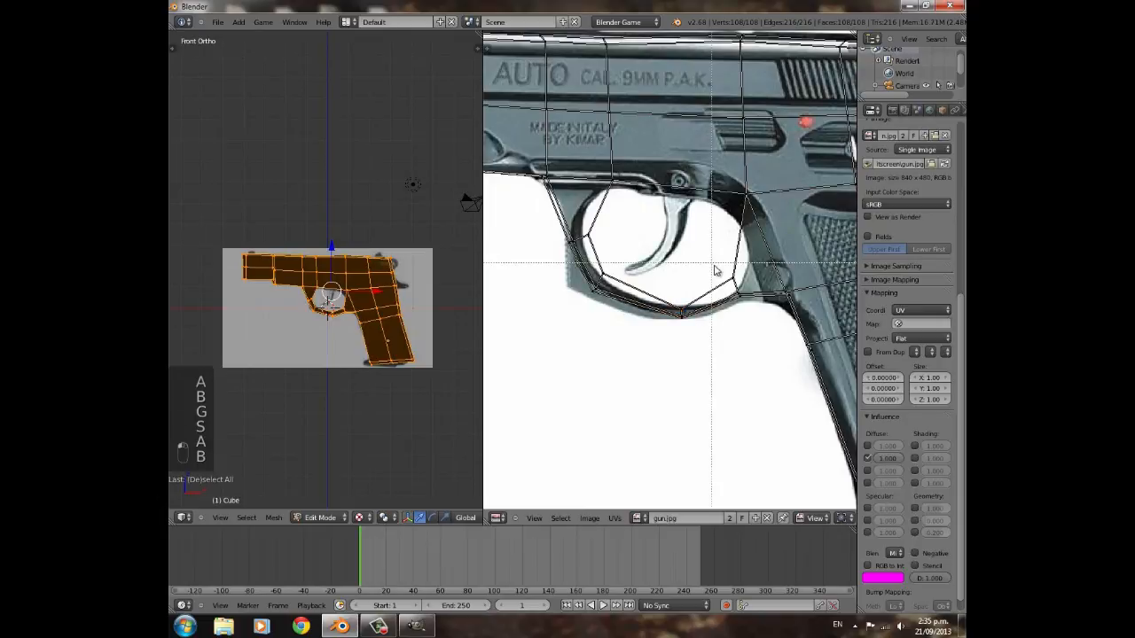
pyautogui.press('g')
pyautogui.click(767, 339)
pyautogui.press('s')
pyautogui.click(777, 353)
pyautogui.press('g')
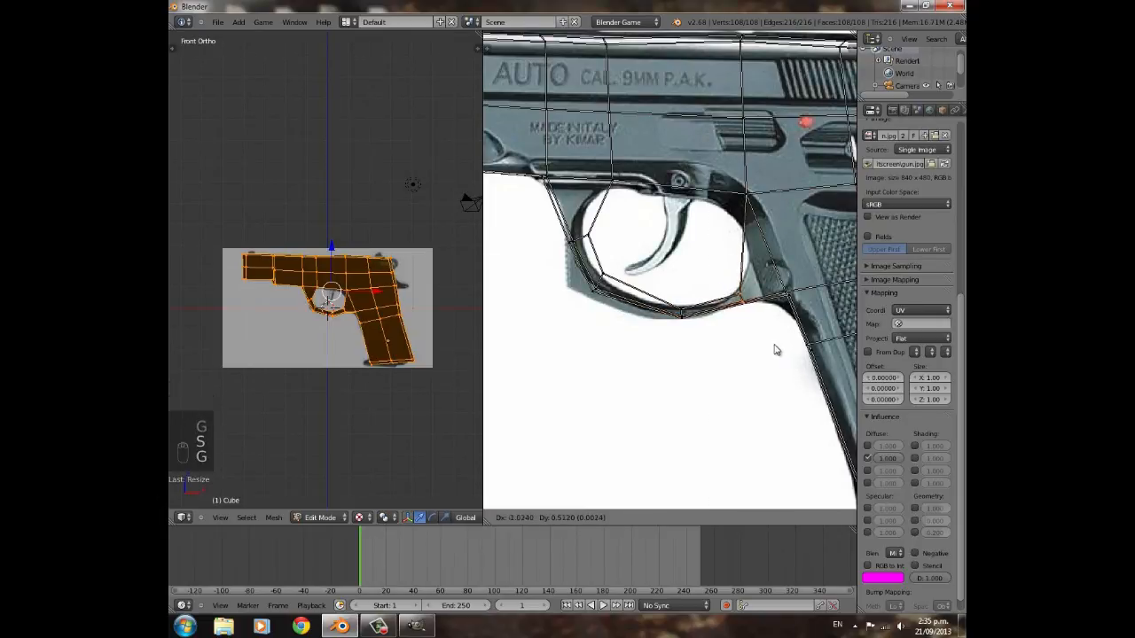
pyautogui.click(774, 352)
pyautogui.press('b')
pyautogui.press('g')
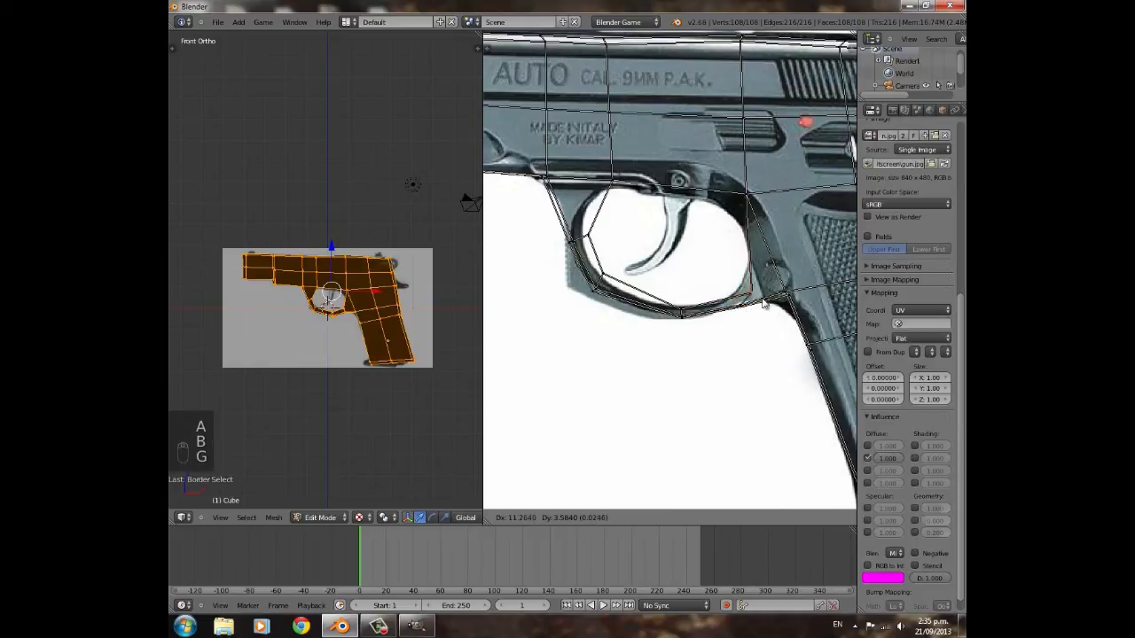
pyautogui.click(760, 306)
# - Move and scale the UV vertices at the trigger guard's front lower corner to fit the guard in the image
pyautogui.press('b')
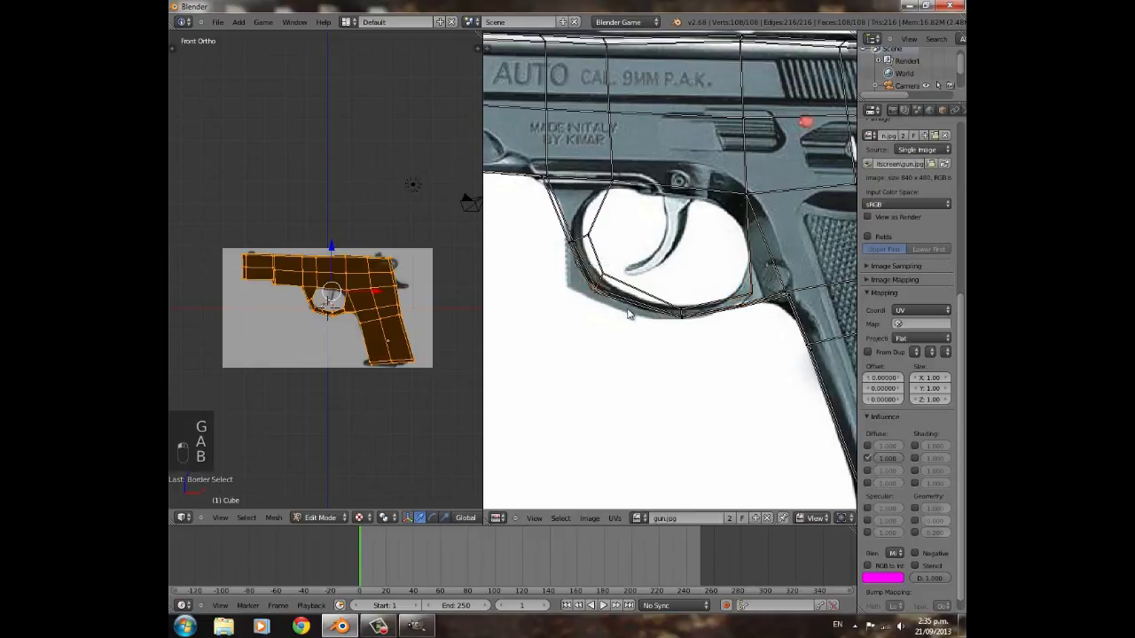
pyautogui.press('g')
pyautogui.click(625, 315)
pyautogui.press('s')
pyautogui.click(639, 277)
pyautogui.press('g')
pyautogui.rightClick(639, 277)
# - Move and scale the UV vertices on the trigger guard's front side to follow its edge in the image
pyautogui.press('a')
pyautogui.press('b')
pyautogui.press('g')
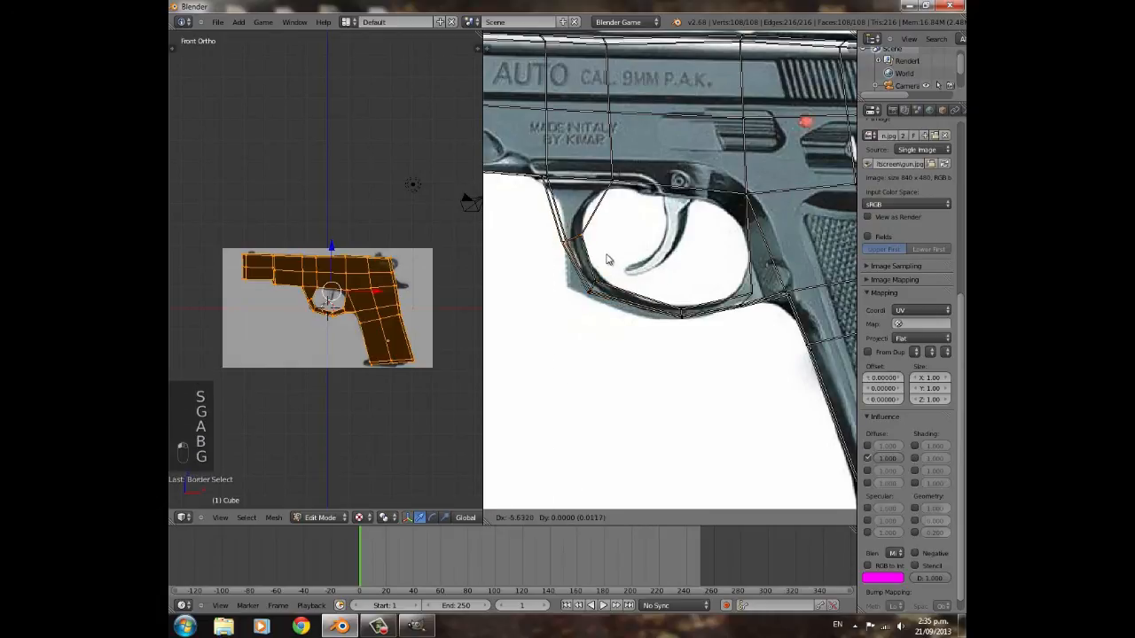
pyautogui.click(611, 254)
pyautogui.press('s')
pyautogui.click(618, 233)
pyautogui.press('g')
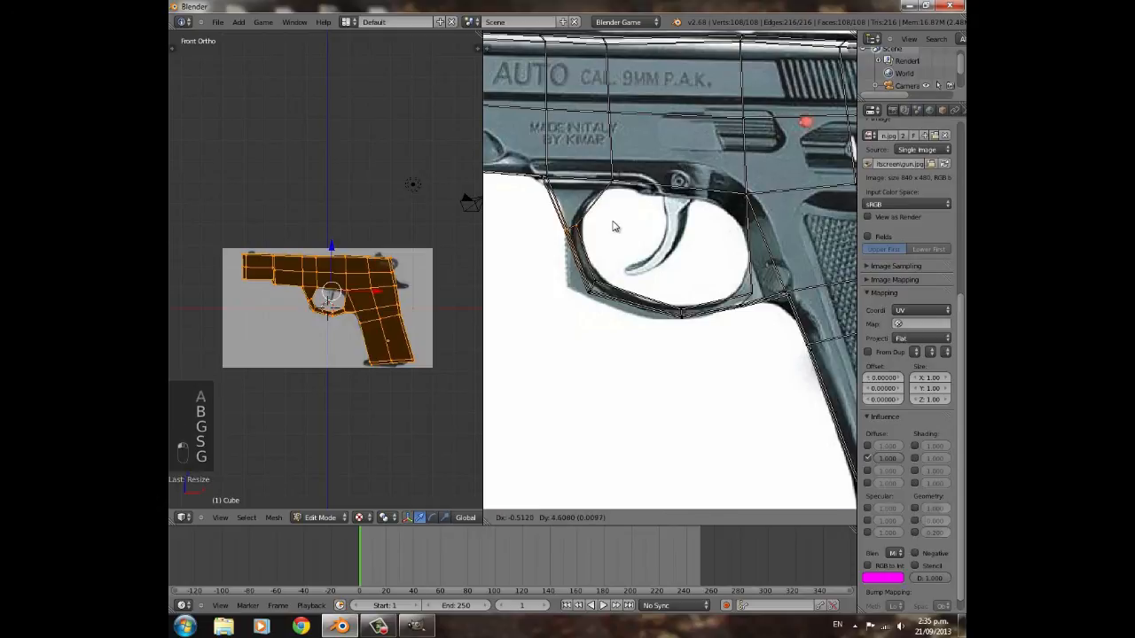
pyautogui.click(613, 222)
# - Examine how the adjusted UV layout fits the gun image along the slide, trigger guard and grip
pyautogui.scroll(-3, 586, 322)
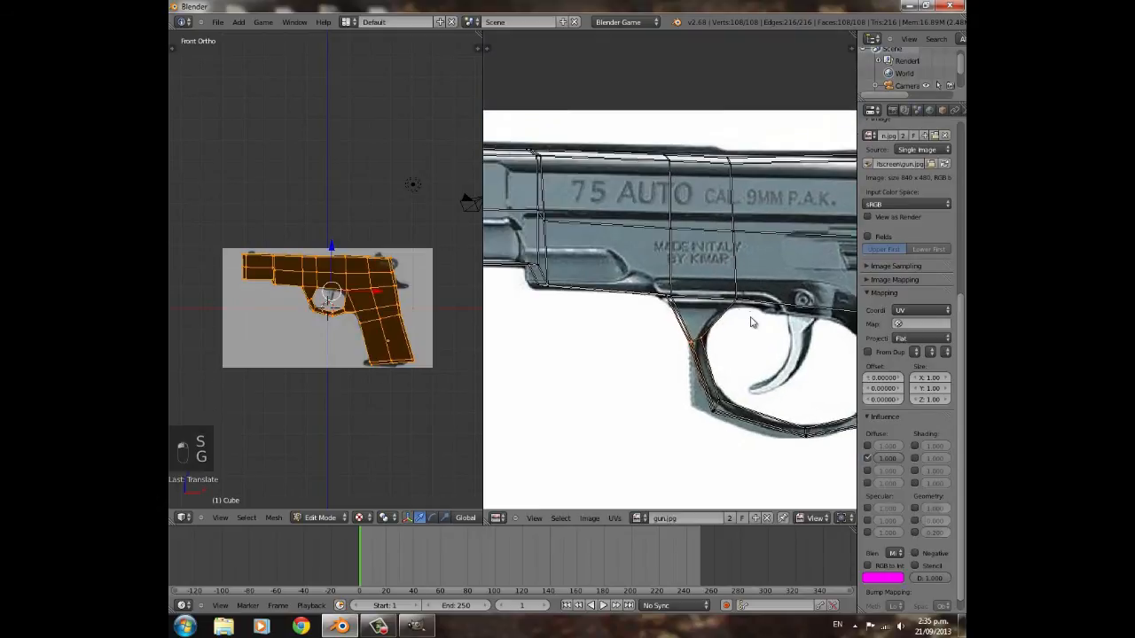
pyautogui.scroll(3, 596, 241)
pyautogui.moveTo(723, 276); pyautogui.dragTo(560, 204, button='middle')
pyautogui.moveTo(776, 271); pyautogui.dragTo(633, 307, button='middle')
pyautogui.moveTo(690, 241); pyautogui.dragTo(783, 331, button='middle')
pyautogui.scroll(-3, 800, 377)
pyautogui.scroll(-3, 798, 378)
pyautogui.scroll(3, 783, 331)
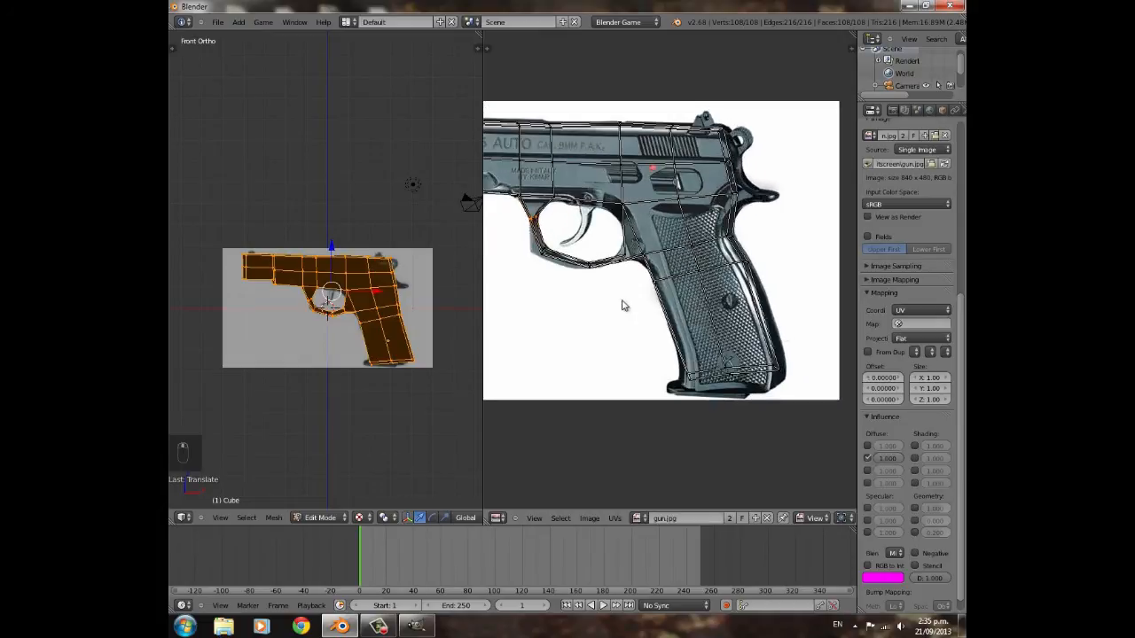
pyautogui.moveTo(620, 307); pyautogui.dragTo(865, 415, button='middle')
pyautogui.moveTo(692, 387); pyautogui.dragTo(545, 347, button='middle')
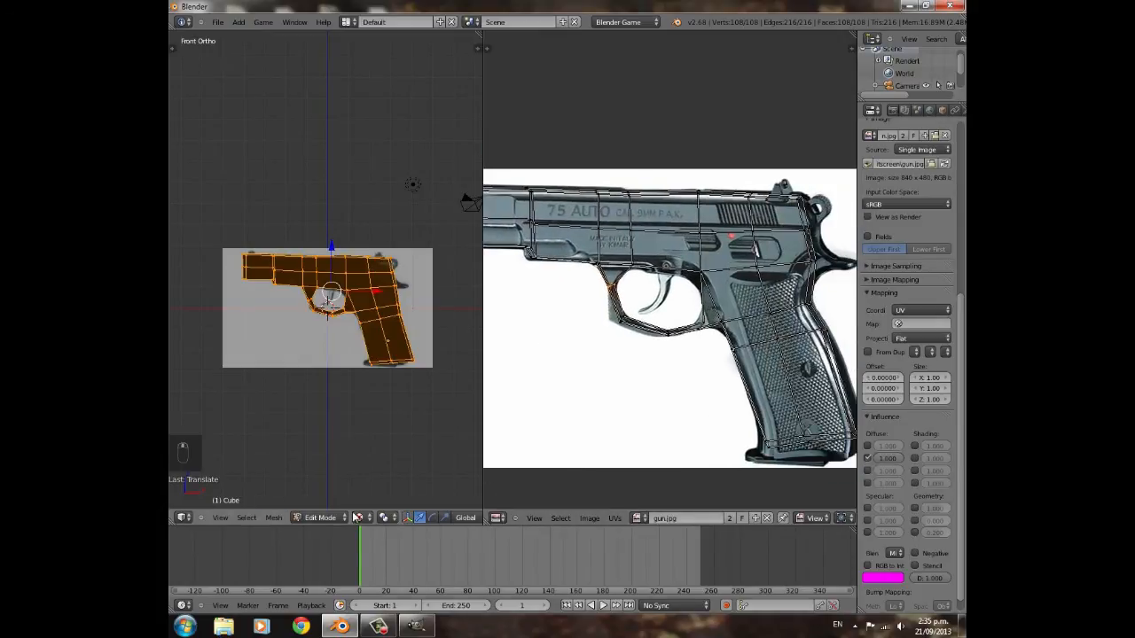
# - Leave Edit Mode, change the scene's lamp type to Hemi and deselect everything
pyautogui.moveTo(424, 345); pyautogui.dragTo(322, 363, button='middle')
pyautogui.press('Tab')
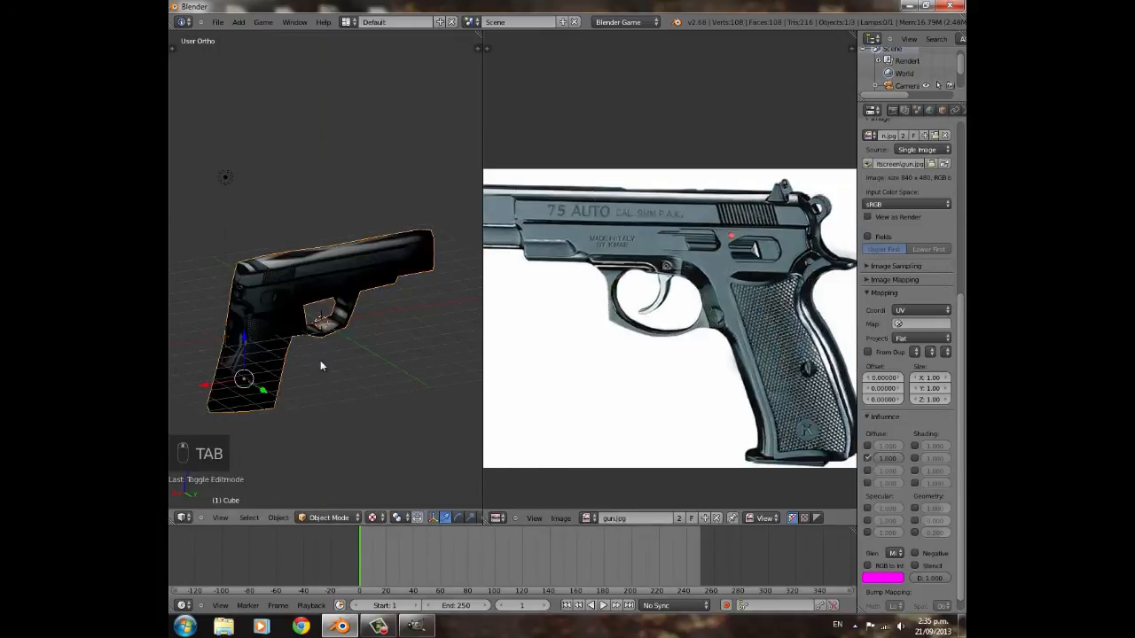
pyautogui.scroll(5, 320, 360)
pyautogui.scroll(-5, 317, 360)
pyautogui.press('Tab')
pyautogui.press('Tab')
pyautogui.rightClick(242, 192)
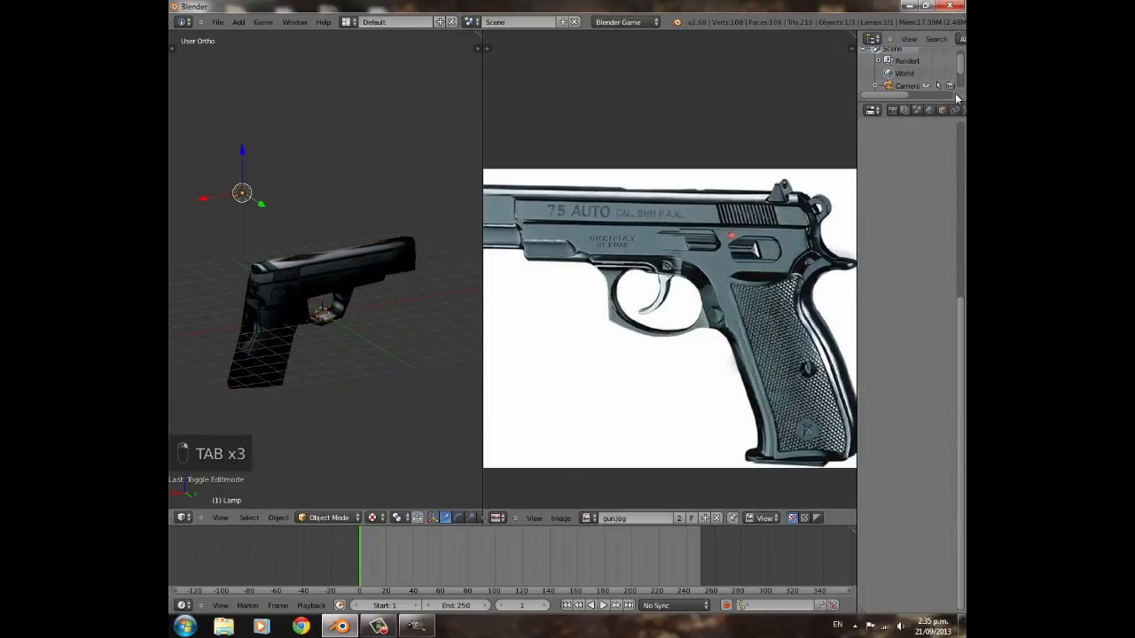
pyautogui.click(929, 109)
pyautogui.click(929, 274)
pyautogui.press('a')
# - Examine the textured pistol from several angles, including the back of the grip and the trigger guard
pyautogui.moveTo(360, 308); pyautogui.dragTo(319, 298, button='middle')
pyautogui.press('Tab')
pyautogui.press('Tab')
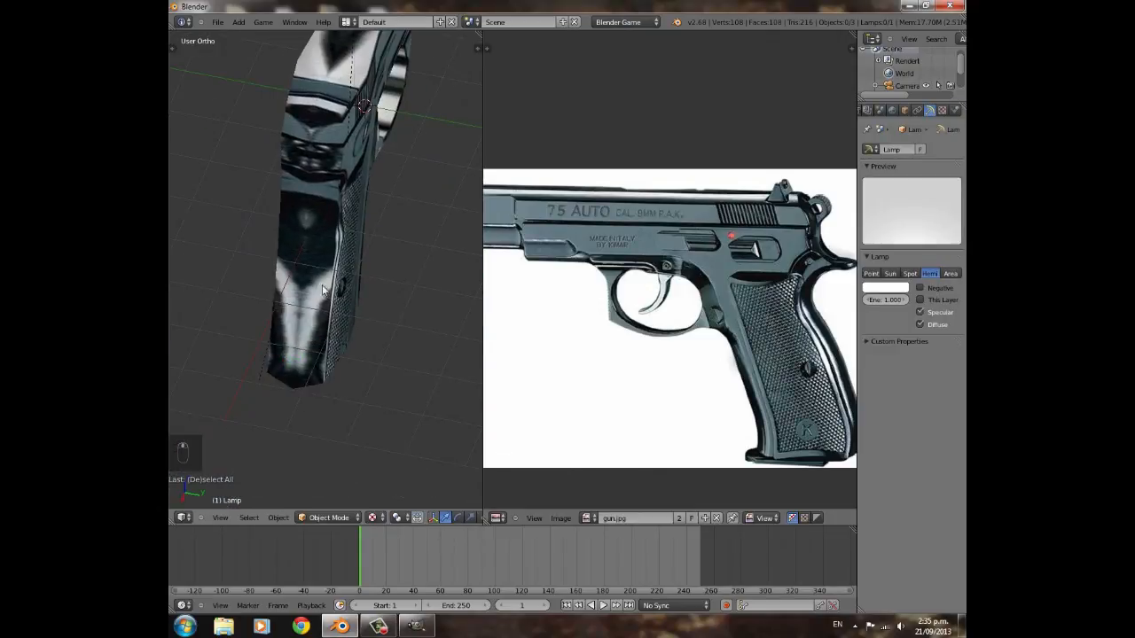
pyautogui.moveTo(346, 241); pyautogui.dragTo(317, 260, button='middle')
pyautogui.press('Tab')
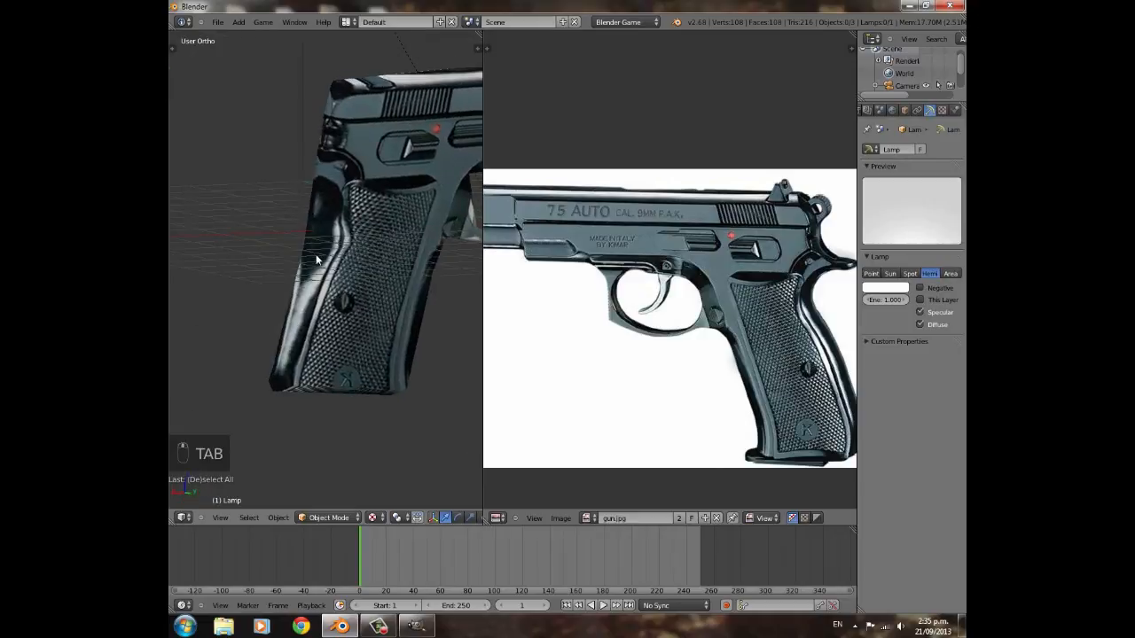
pyautogui.moveTo(364, 232); pyautogui.dragTo(337, 358, button='middle')
pyautogui.scroll(3, 338, 355)
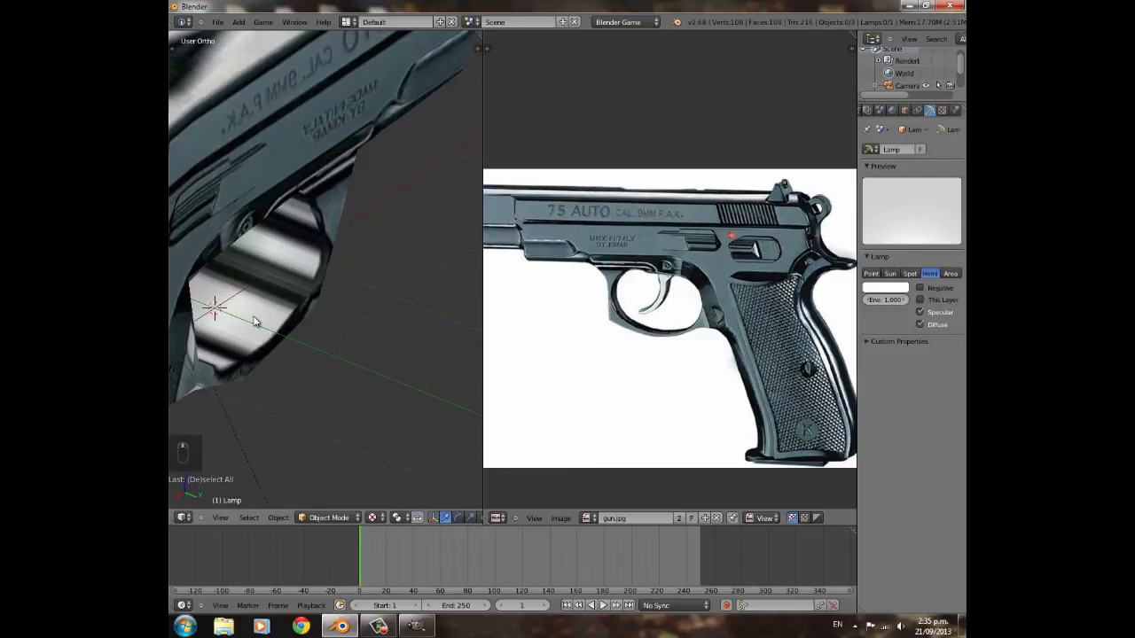
# - Select the faces along the top of the pistol's slide in Edit Mode, from the muzzle to the rear
pyautogui.rightClick(300, 248)
pyautogui.press('Tab')
pyautogui.moveTo(299, 248); pyautogui.dragTo(373, 355, button='middle')
pyautogui.scroll(-4, 263, 237)
pyautogui.scroll(-3, 439, 520)
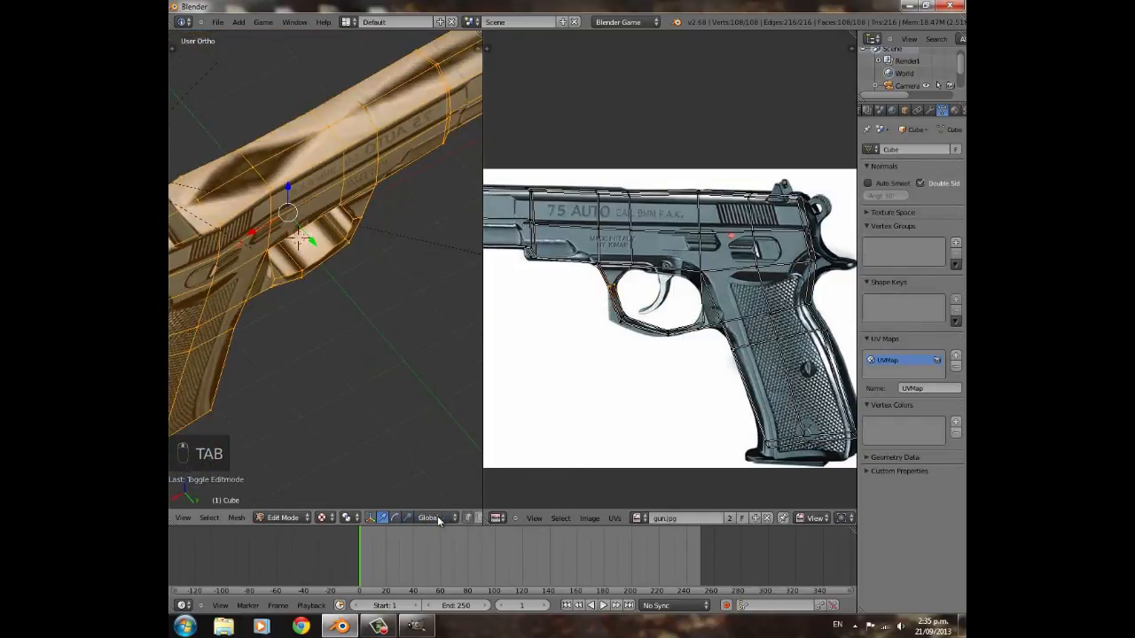
pyautogui.scroll(-4, 453, 178)
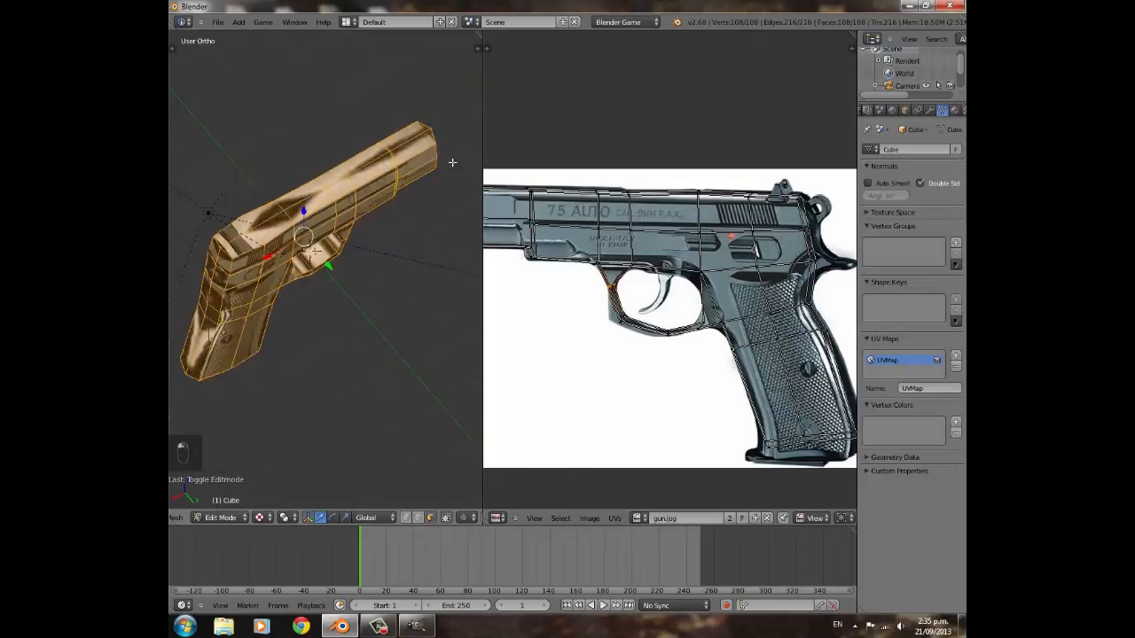
pyautogui.rightClick(408, 164)
pyautogui.scroll(4, 377, 176)
pyautogui.scroll(-1, 412, 191)
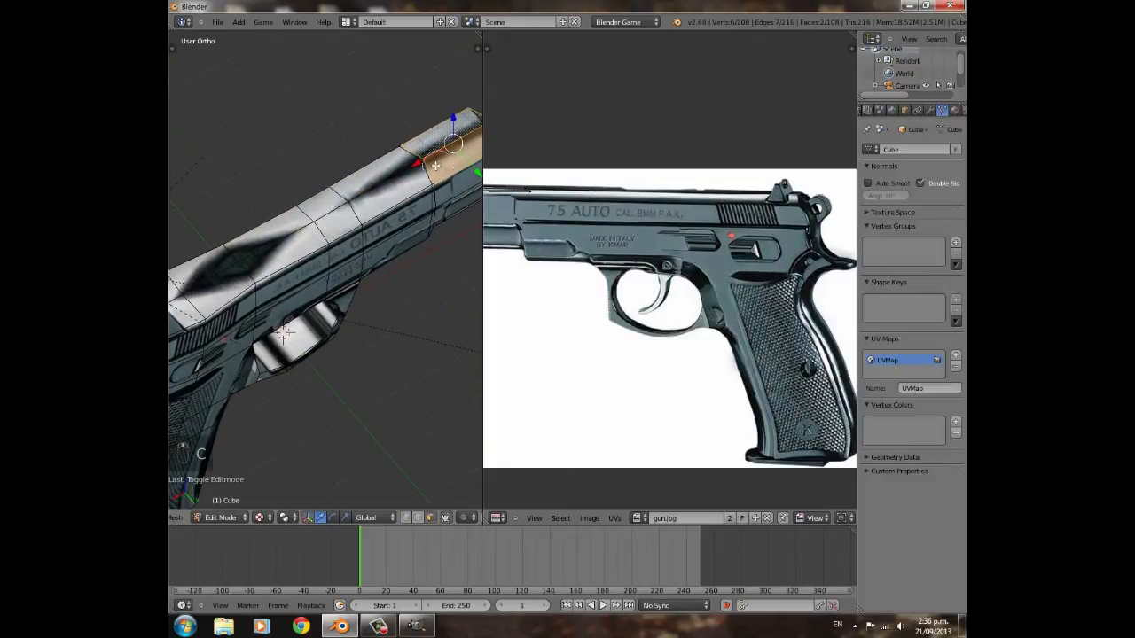
pyautogui.keyDown('ctrl'); pyautogui.rightClick(321, 222); pyautogui.keyUp('ctrl')
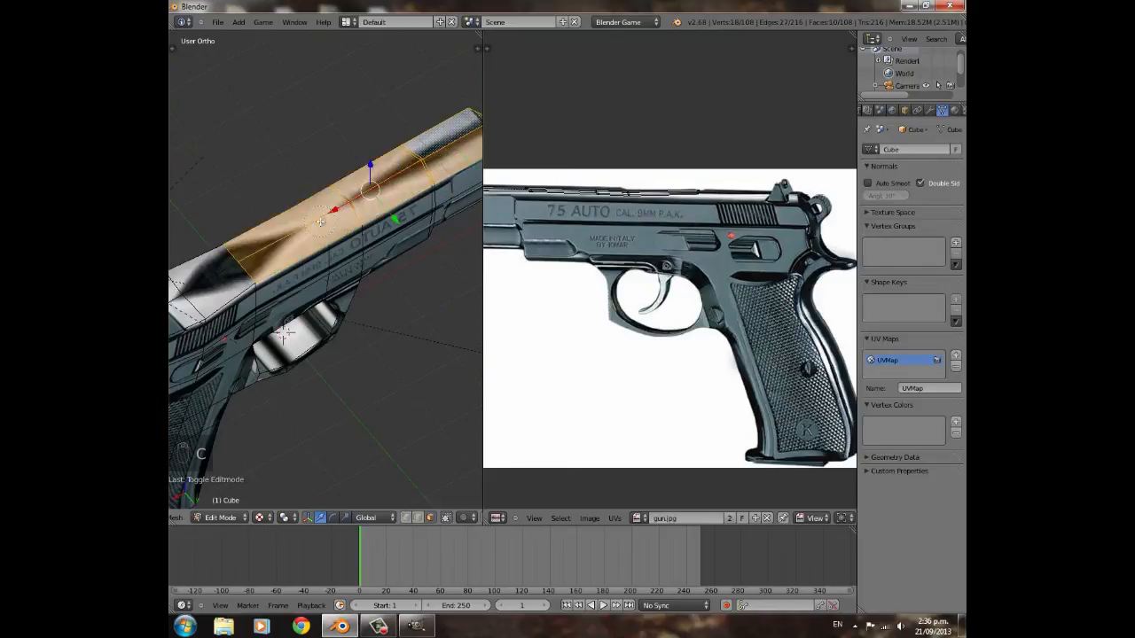
pyautogui.moveTo(242, 263); pyautogui.dragTo(250, 267, button='middle')
pyautogui.keyDown('ctrl'); pyautogui.rightClick(250, 267); pyautogui.keyUp('ctrl')
pyautogui.rightClick(249, 267)
pyautogui.scroll(-5, 297, 219)
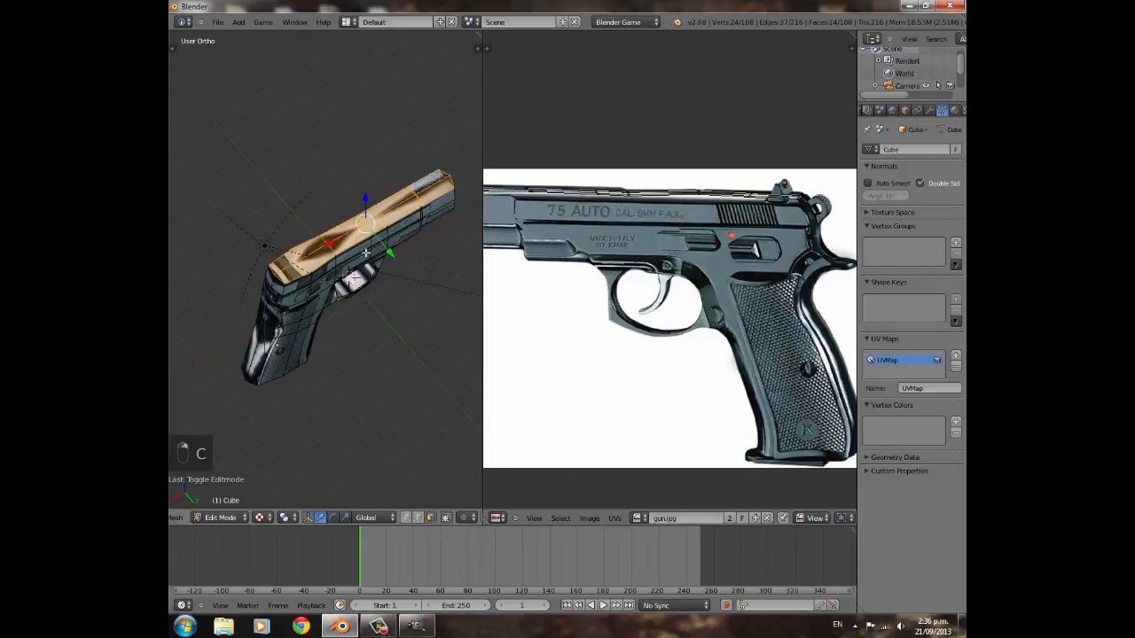
# - Unwrap the selected top slide faces and scale their whole UV island down to a small fraction of its size
pyautogui.moveTo(377, 229); pyautogui.dragTo(456, 199, button='middle')
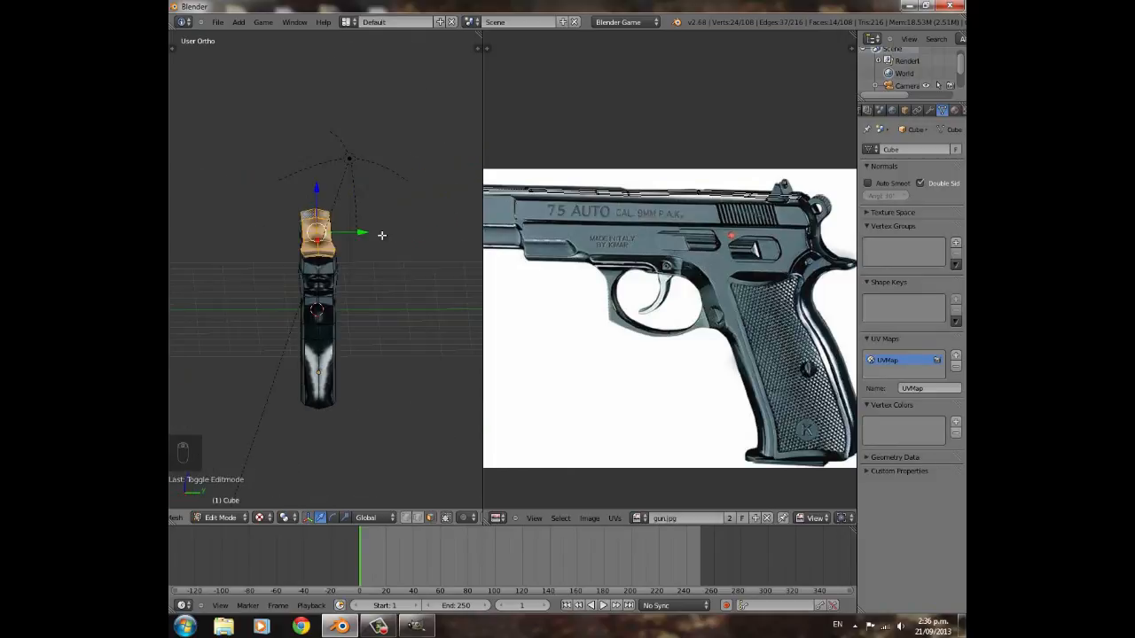
pyautogui.press('u')
pyautogui.click(321, 142)
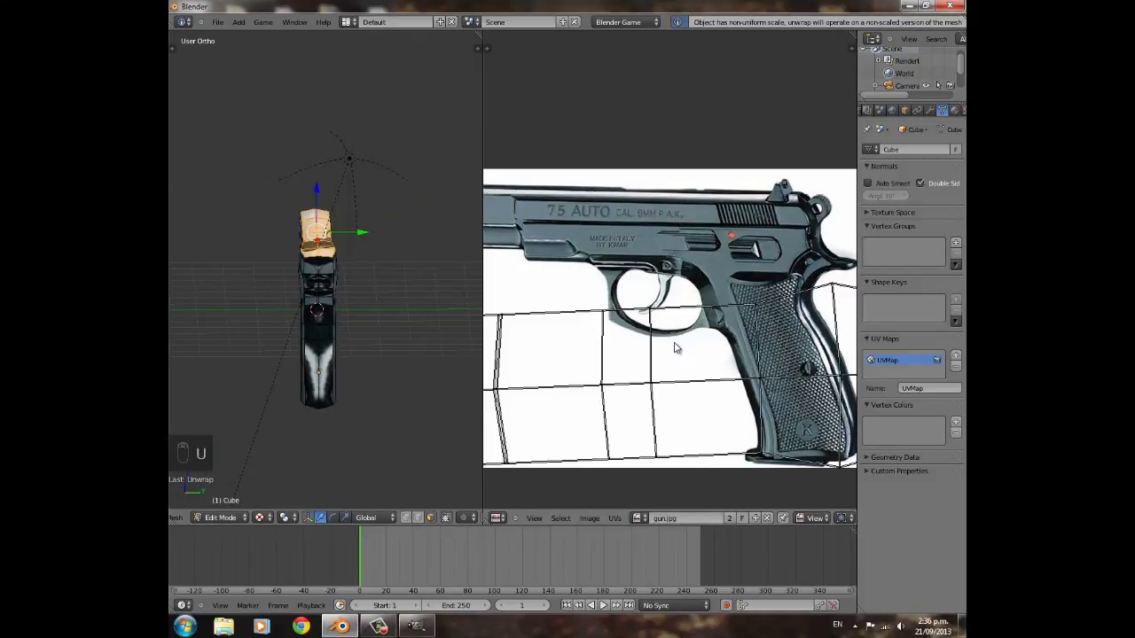
pyautogui.scroll(-3, 674, 354)
pyautogui.press('a')
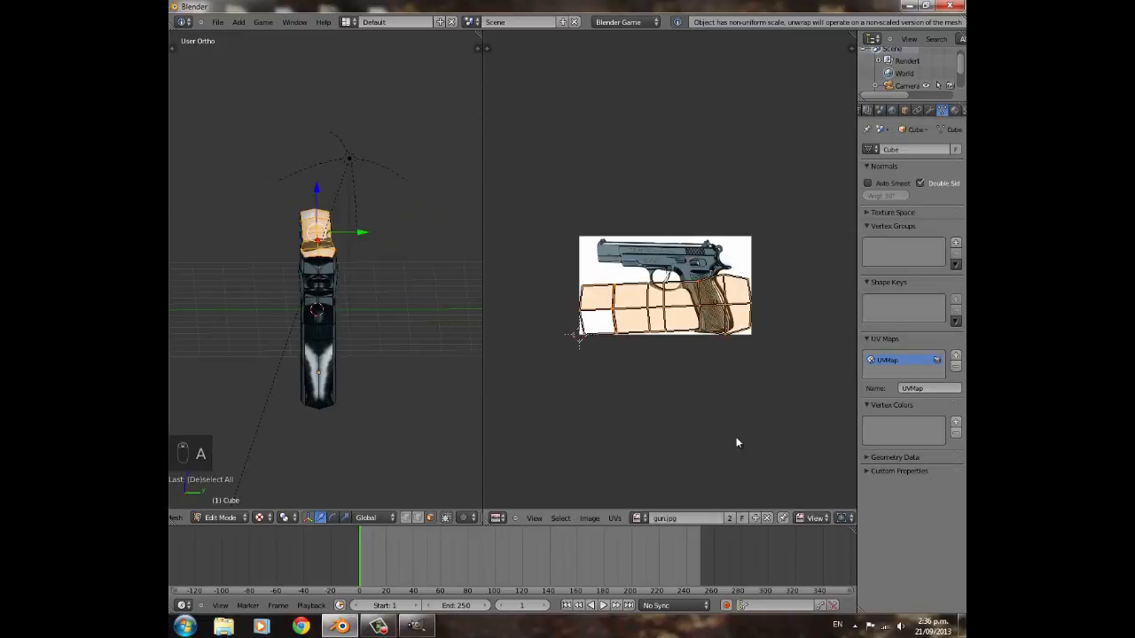
pyautogui.press('s')
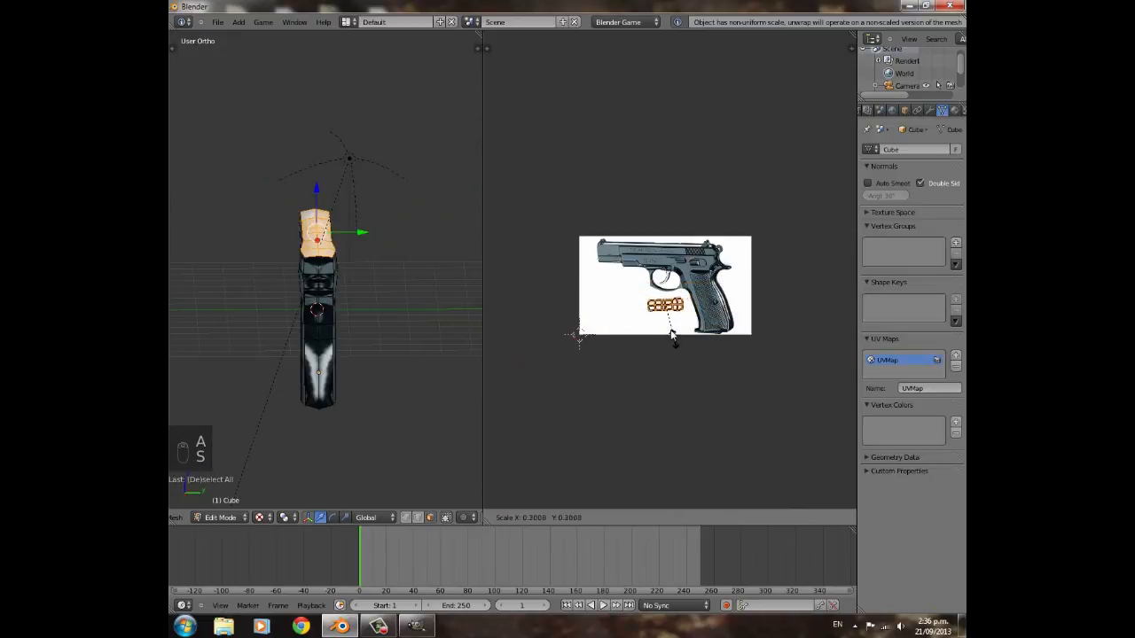
pyautogui.click(672, 325)
# - Move the top-face UV island onto the slide in the image and scale it into a thin, slide-length strip
pyautogui.scroll(3, 684, 408)
pyautogui.press('g')
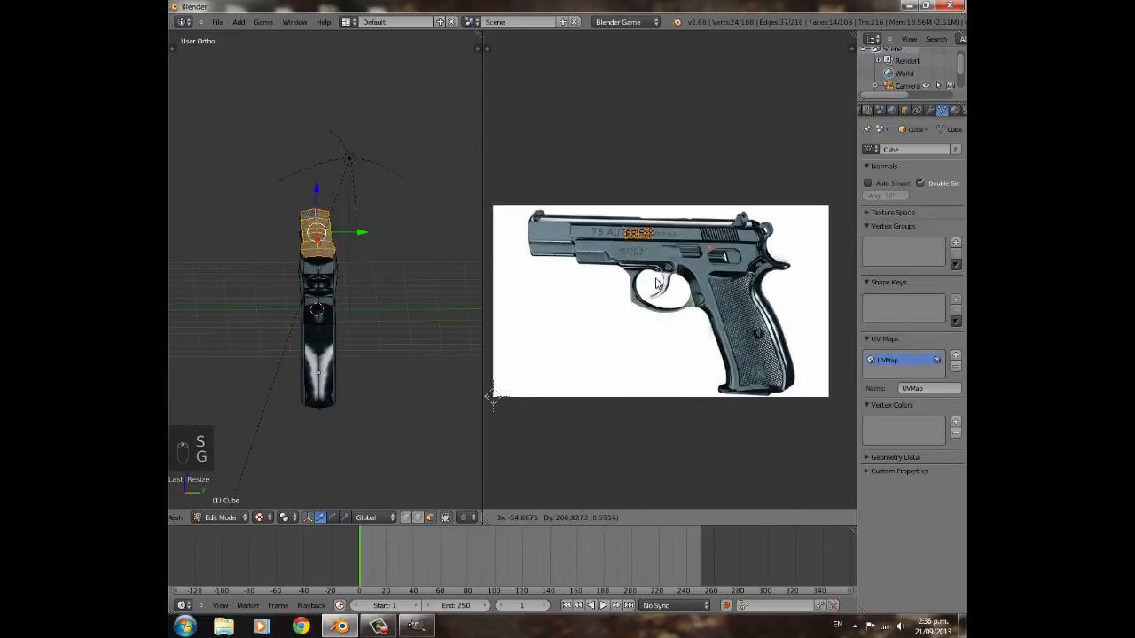
pyautogui.click(639, 286)
pyautogui.scroll(3, 639, 286)
pyautogui.press('s')
pyautogui.click(656, 251)
pyautogui.scroll(-3, 656, 251)
pyautogui.press('s')
pyautogui.click(663, 255)
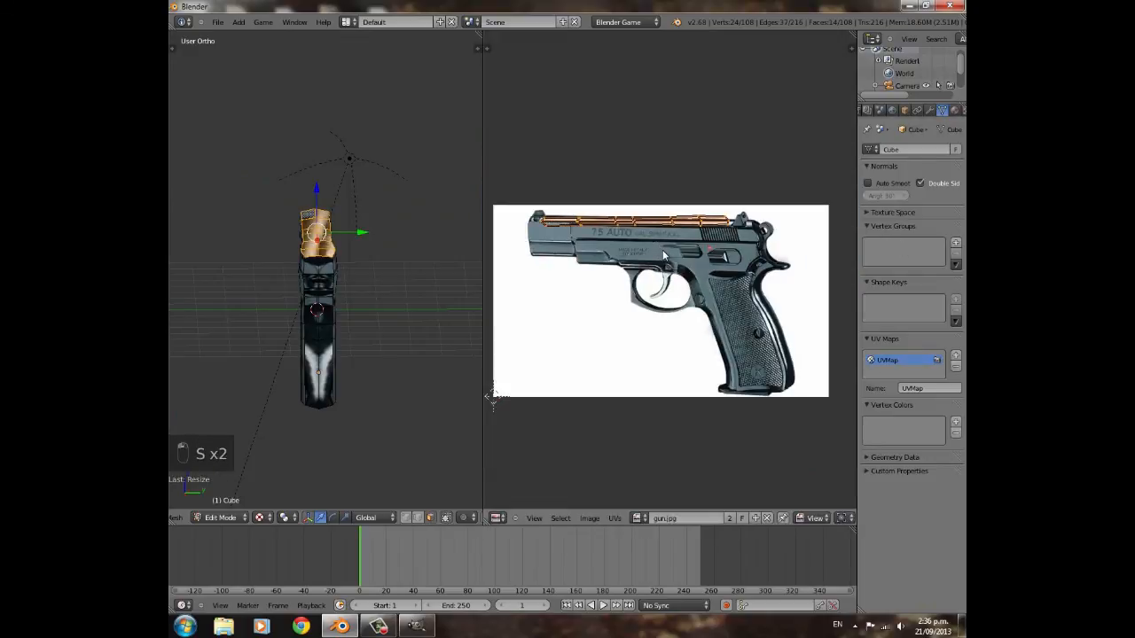
# - Rotate, move and rescale the UV strip so it lines up with the slide's upper edge in the image
pyautogui.press('r')
pyautogui.click(762, 259)
pyautogui.press('g')
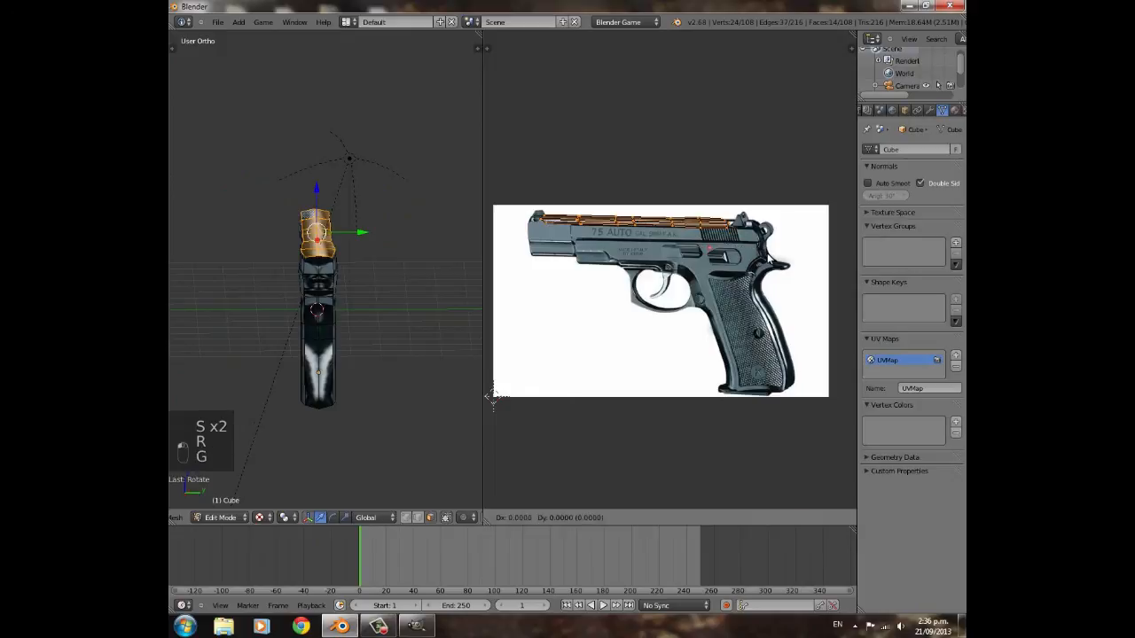
pyautogui.click(769, 258)
pyautogui.press('s')
pyautogui.click(701, 253)
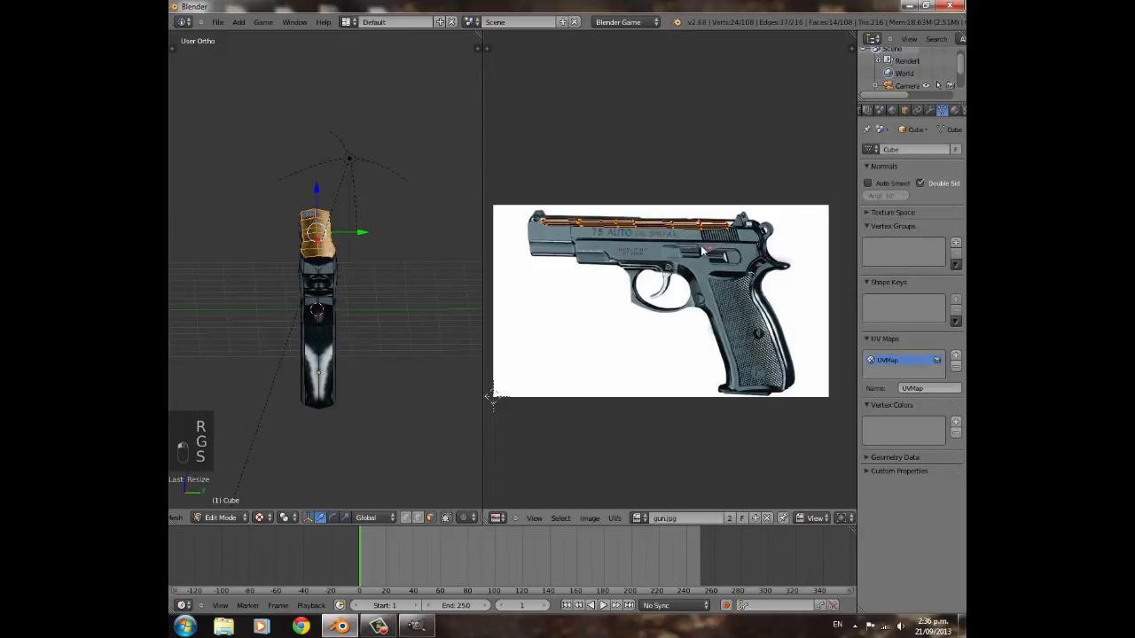
pyautogui.scroll(2, 696, 258)
pyautogui.scroll(2, 694, 253)
pyautogui.press('g')
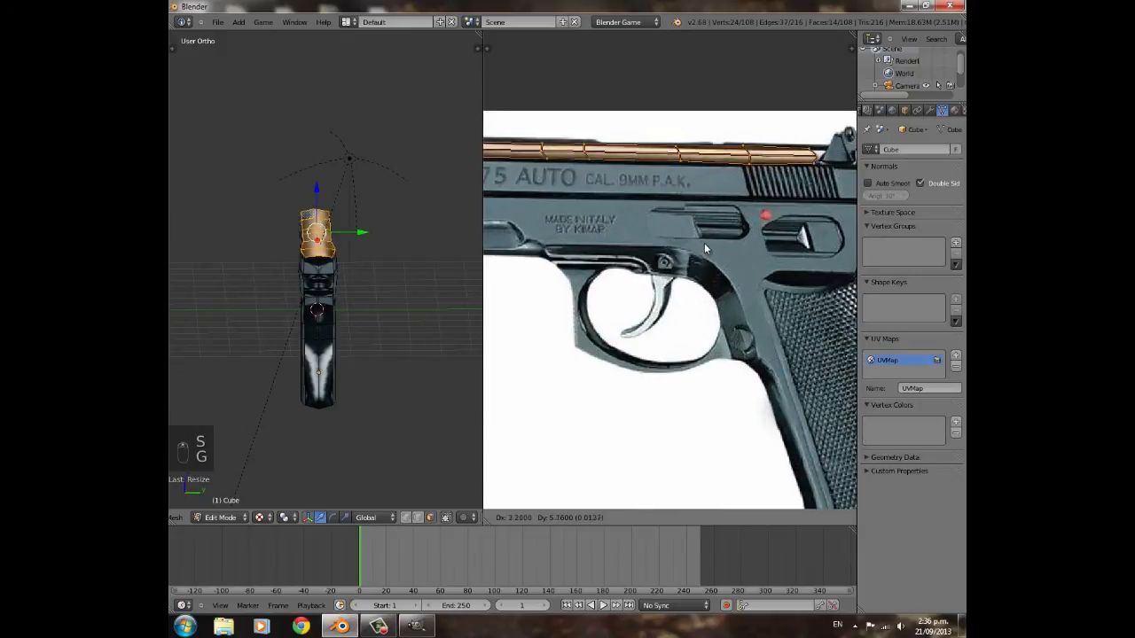
pyautogui.click(704, 241)
# - Examine the remapped slide top and the trigger guard on the textured pistol in Object Mode
pyautogui.scroll(-4, 705, 241)
pyautogui.press('Tab')
pyautogui.moveTo(367, 253); pyautogui.dragTo(169, 293, button='middle')
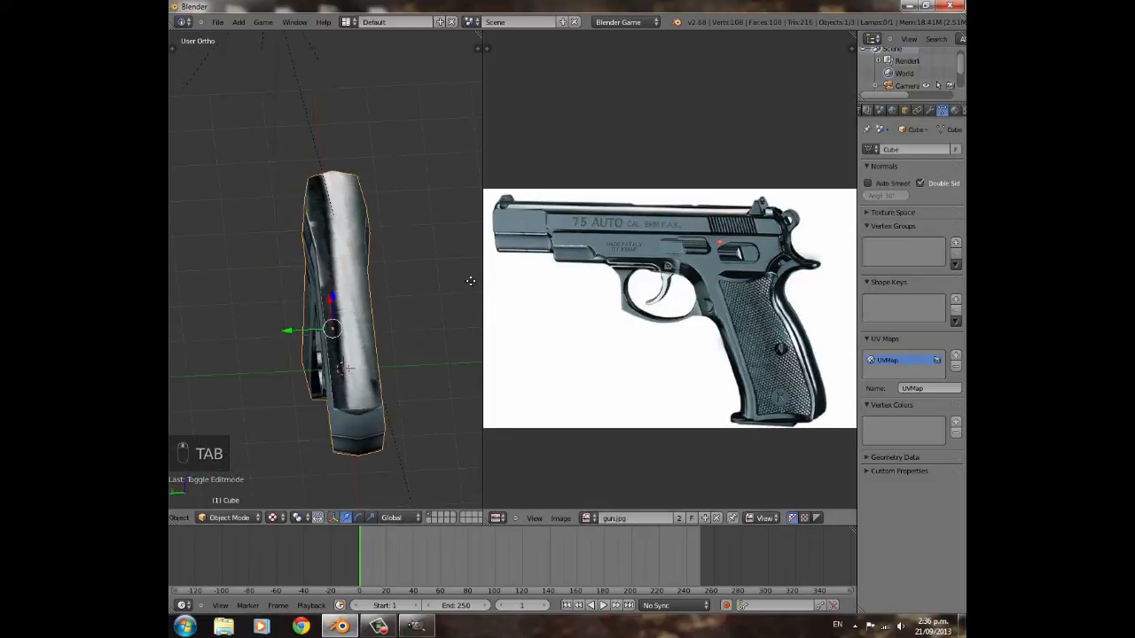
pyautogui.scroll(2, 514, 283)
pyautogui.moveTo(408, 286); pyautogui.dragTo(827, 277, button='middle')
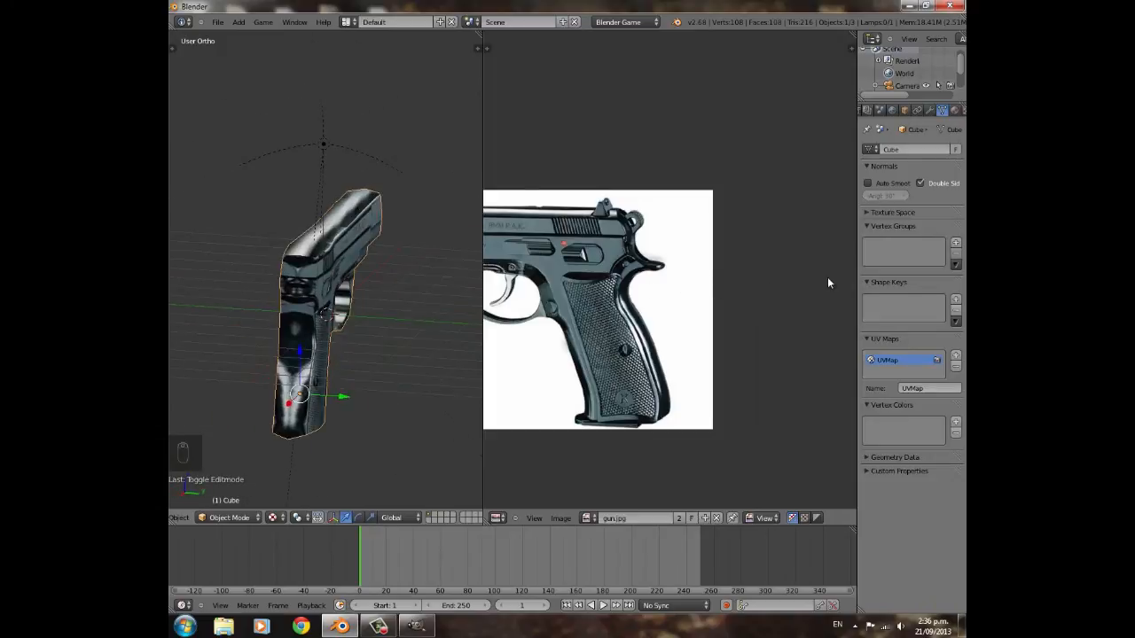
pyautogui.moveTo(423, 333); pyautogui.dragTo(355, 355, button='middle')
pyautogui.scroll(4, 355, 355)
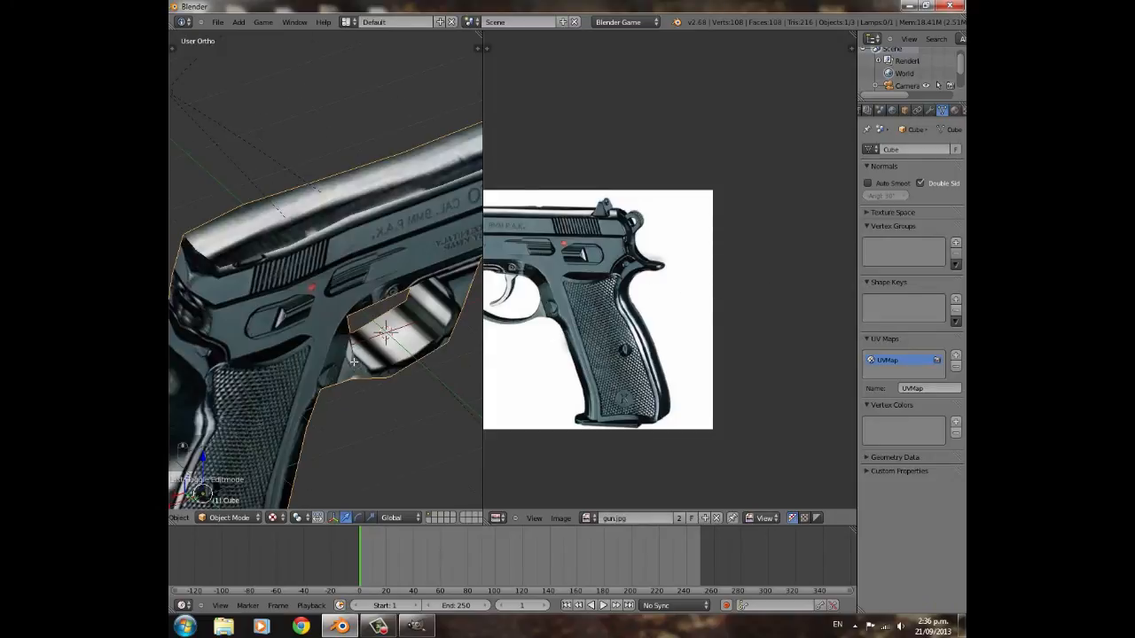
# - Move the slide-top UV strip straight down onto the lower part of the slide in the image
pyautogui.press('Tab')
pyautogui.scroll(3, 635, 316)
pyautogui.moveTo(620, 281); pyautogui.dragTo(706, 298, button='middle')
pyautogui.moveTo(565, 265); pyautogui.dragTo(731, 325, button='middle')
pyautogui.press('g')
pyautogui.press('y')
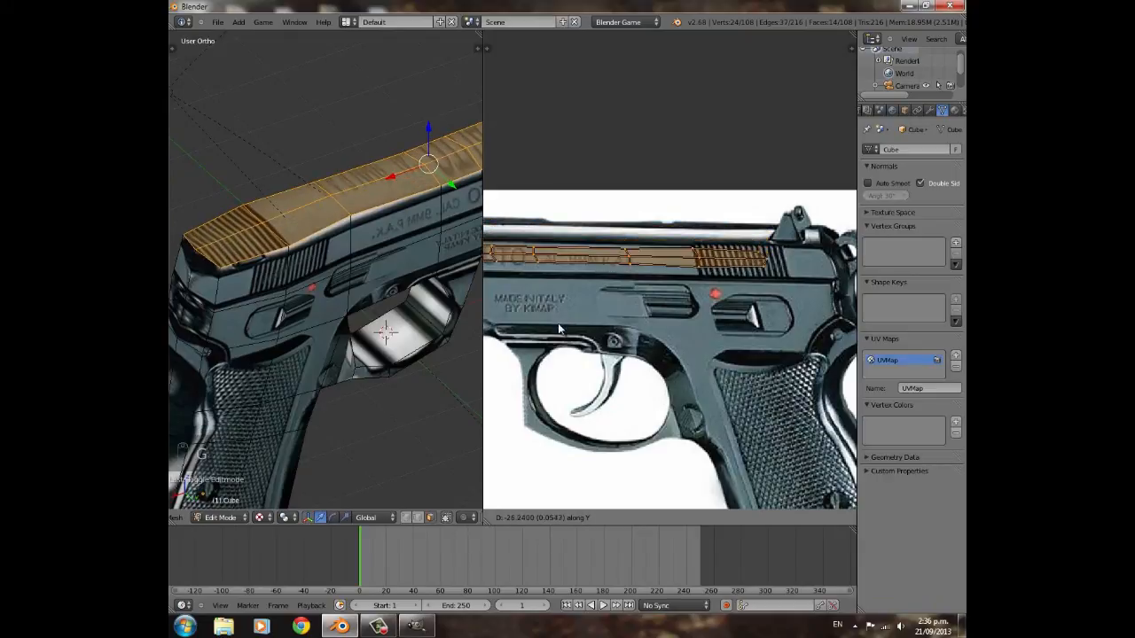
pyautogui.click(567, 390)
pyautogui.scroll(-3, 642, 364)
pyautogui.moveTo(642, 365); pyautogui.dragTo(677, 363, button='middle')
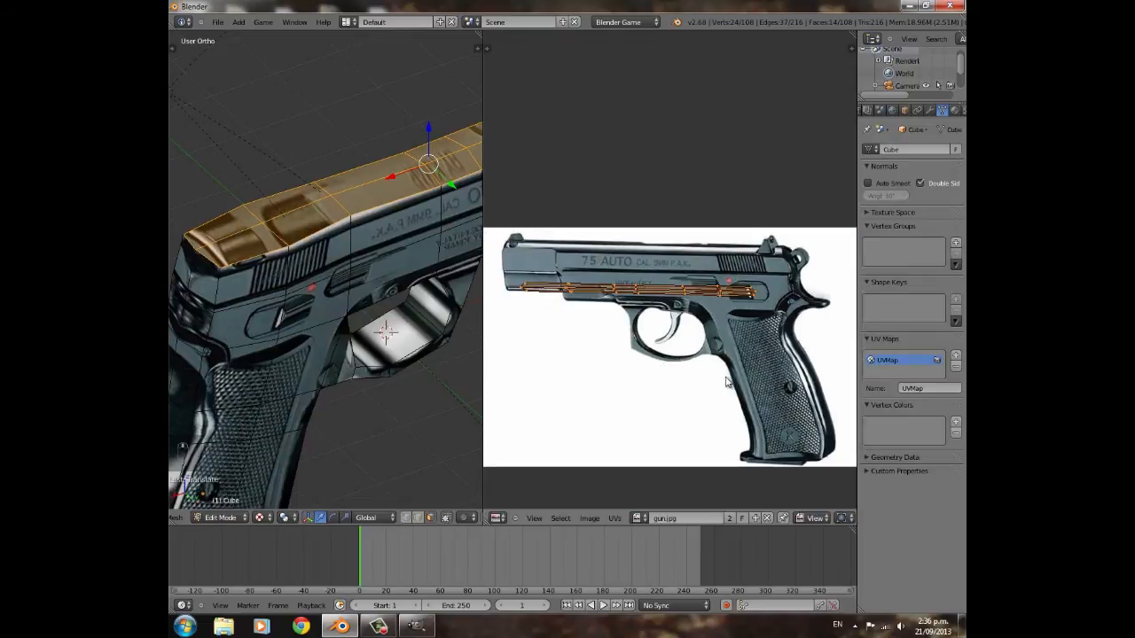
# - Shrink, move and rotate the slide-top UV strip so it fits the plain grey band above the MADE IN ITALY lettering
pyautogui.scroll(3, 751, 352)
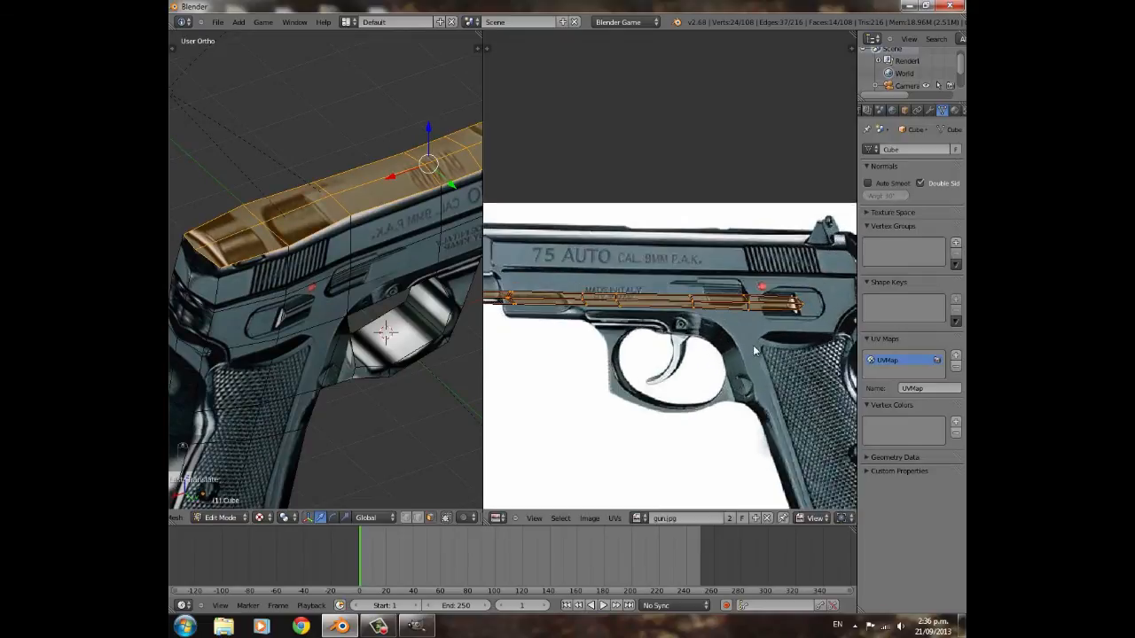
pyautogui.press('s')
pyautogui.click(653, 317)
pyautogui.press('g')
pyautogui.click(628, 290)
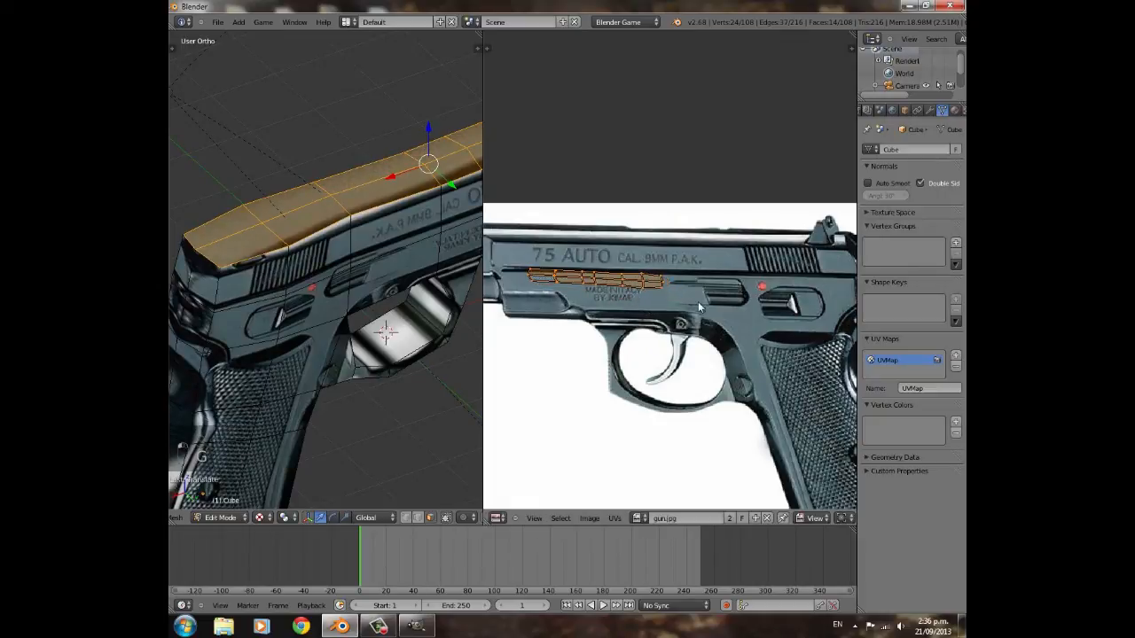
pyautogui.press('r')
pyautogui.click(702, 297)
pyautogui.scroll(2, 612, 315)
pyautogui.press('s')
pyautogui.click(637, 304)
# - Add two lengthwise loop cuts over the slide top and muzzle, one midway on each side of the centre edge
pyautogui.press('Tab')
pyautogui.moveTo(278, 284); pyautogui.dragTo(309, 254, button='middle')
pyautogui.scroll(-5, 301, 285)
pyautogui.moveTo(333, 298); pyautogui.dragTo(379, 303, button='middle')
pyautogui.moveTo(246, 308); pyautogui.dragTo(346, 259, button='middle')
pyautogui.press('Tab')
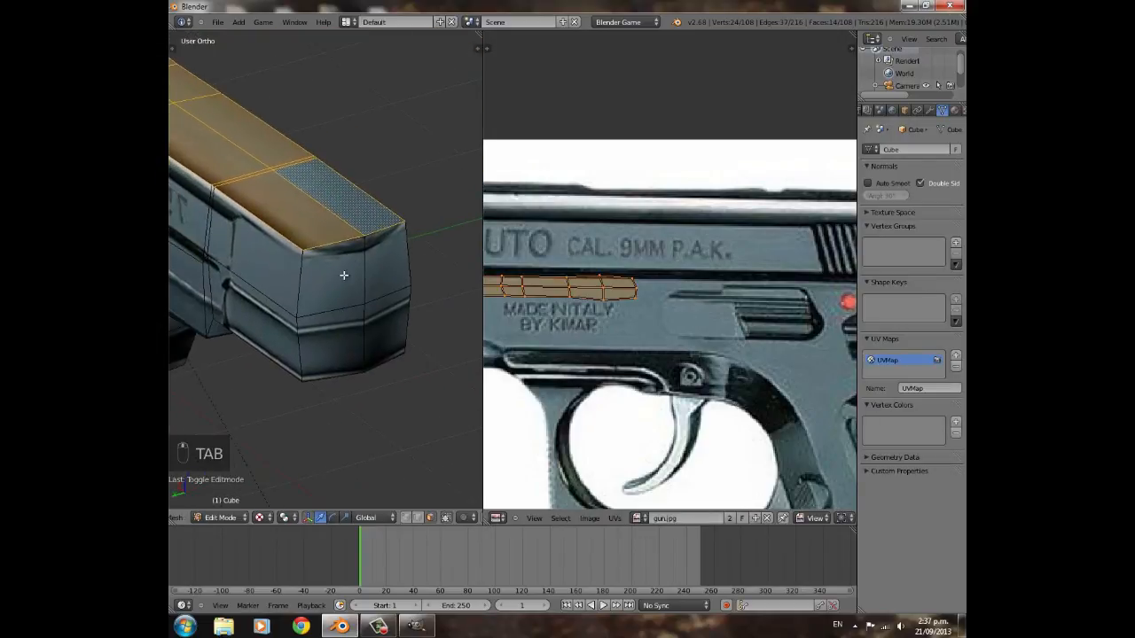
pyautogui.hotkey('ctrl', 'r')
pyautogui.click(342, 248)
pyautogui.rightClick(337, 246)
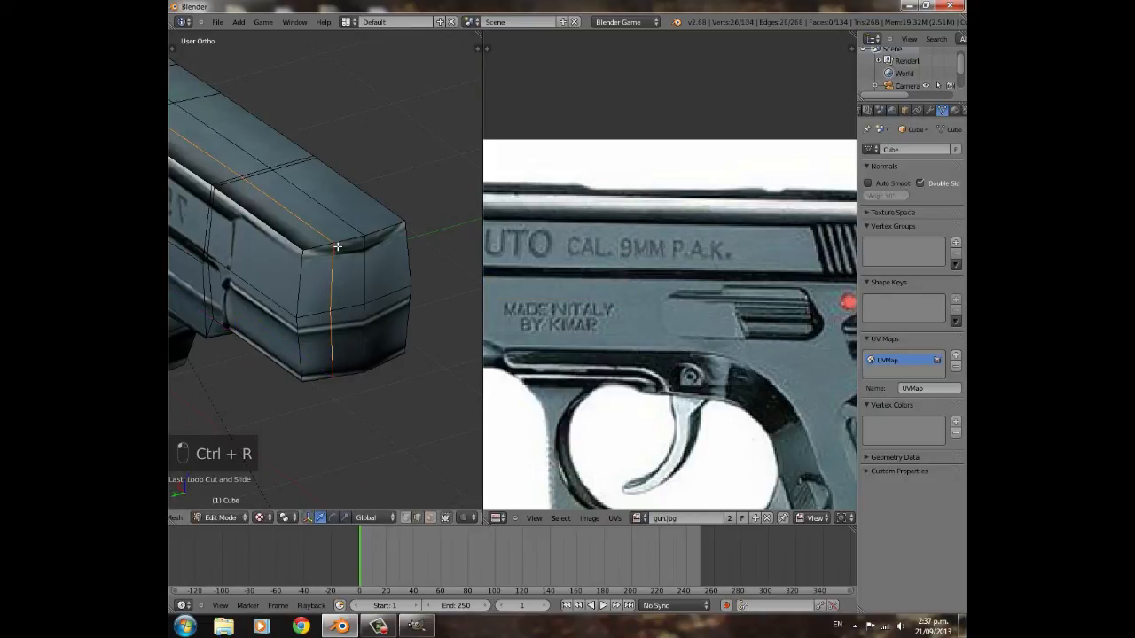
pyautogui.hotkey('ctrl', 'r')
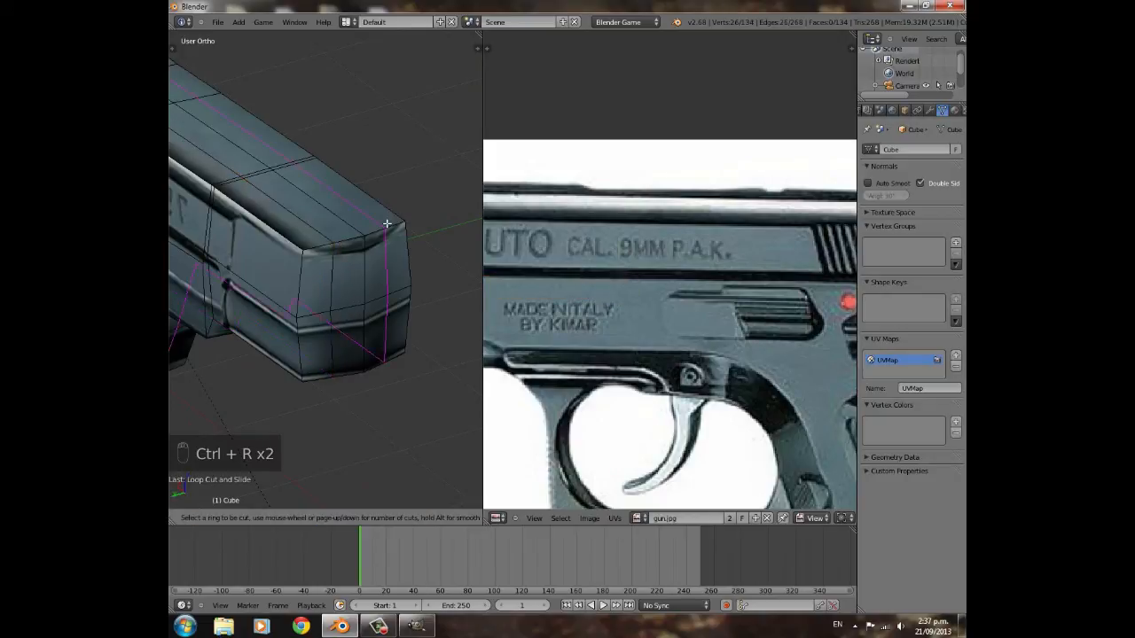
pyautogui.click(386, 224)
pyautogui.rightClick(386, 224)
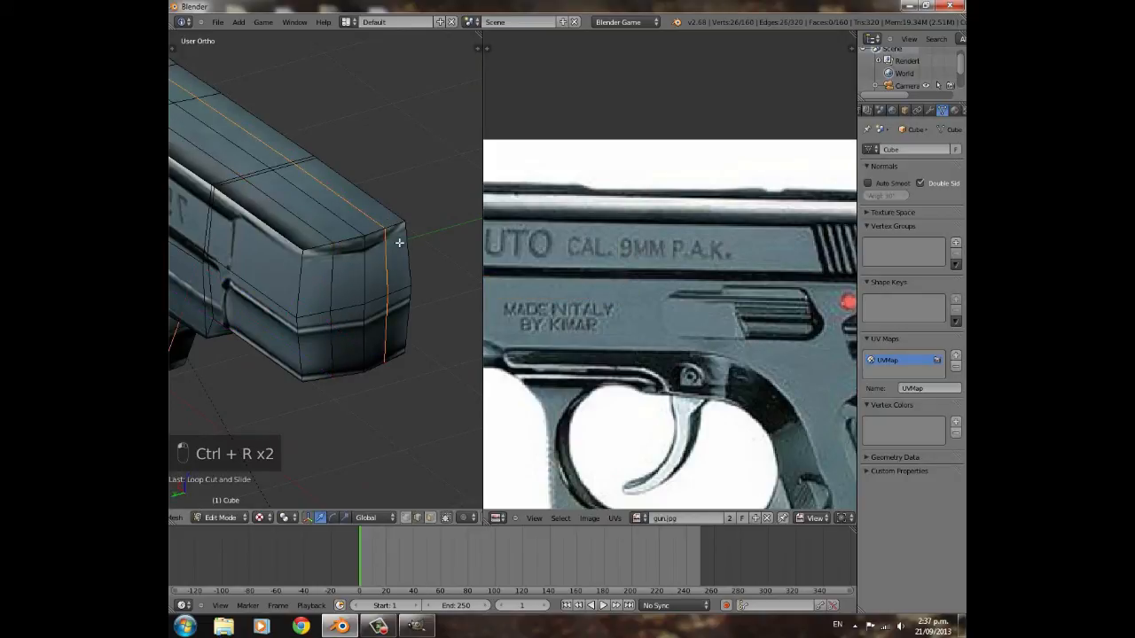
# - Add two horizontal loop cuts around the muzzle end, one through its upper faces and one through its lower faces
pyautogui.press('a')
pyautogui.hotkey('ctrl', 'r')
pyautogui.click(400, 249)
pyautogui.rightClick(400, 249)
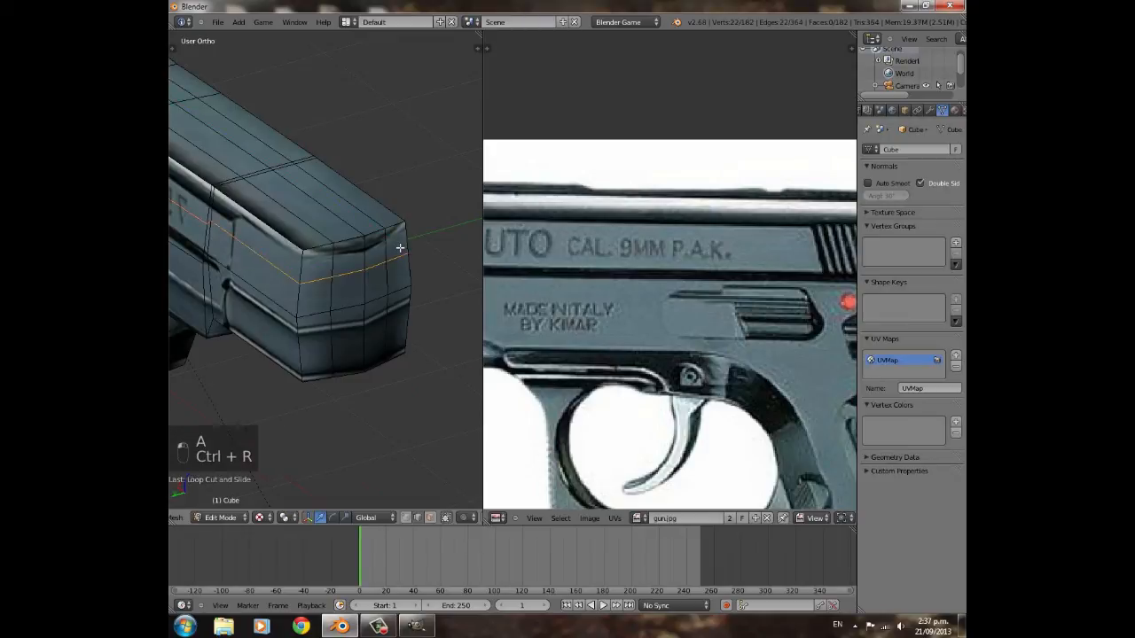
pyautogui.press('a')
pyautogui.hotkey('ctrl', 'r')
pyautogui.click(410, 321)
pyautogui.rightClick(410, 321)
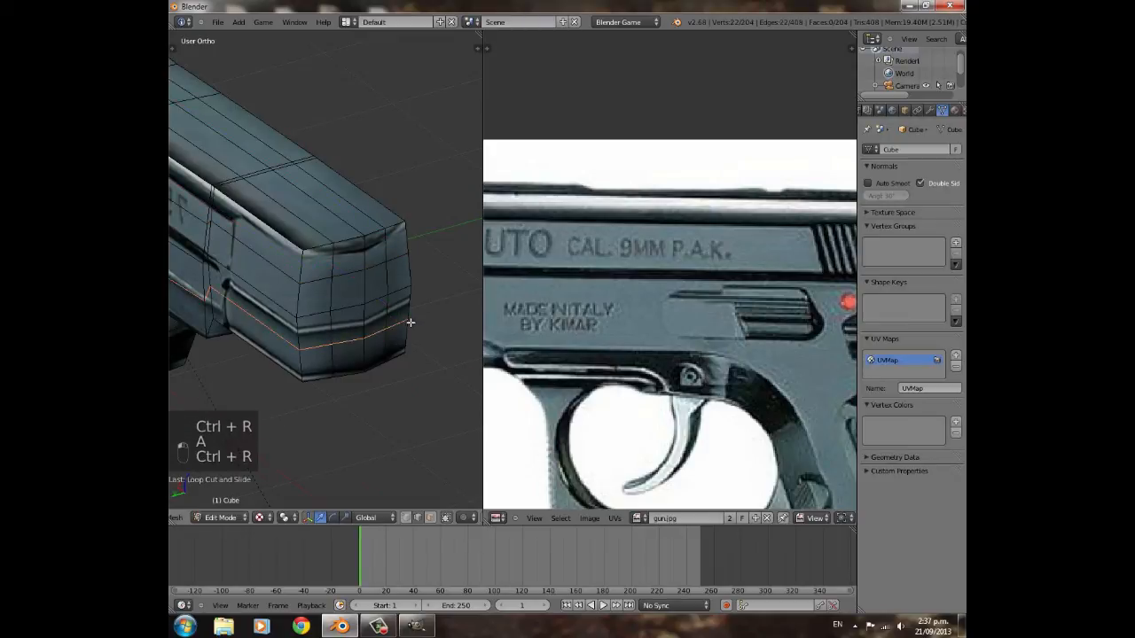
pyautogui.press('a')
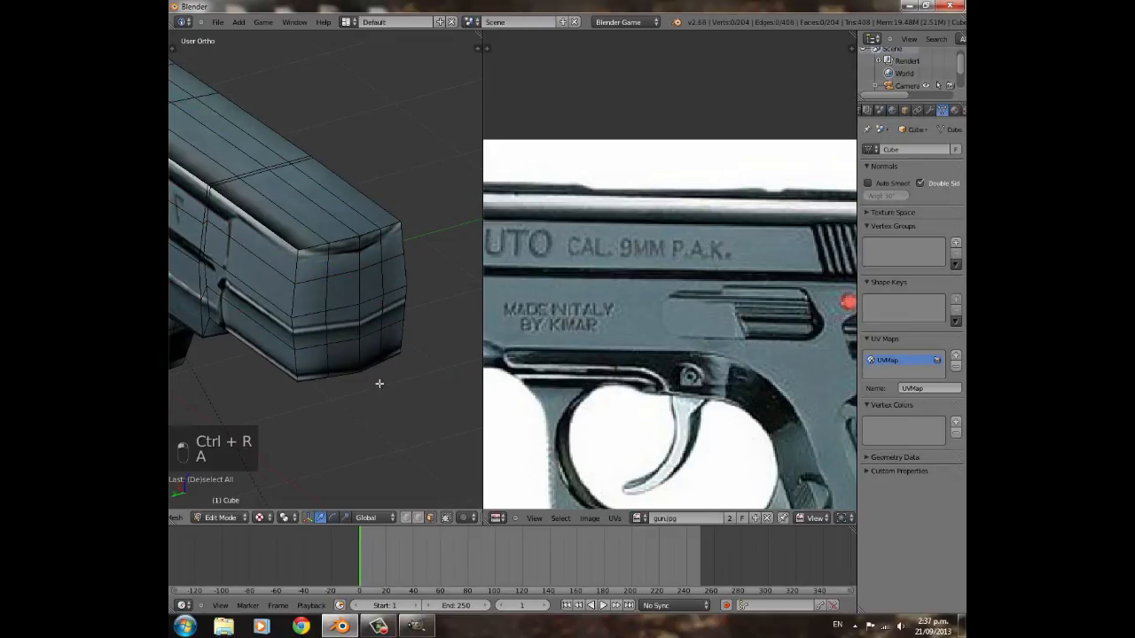
# - Select the four central faces of the muzzle and add a second material slot with a new material
pyautogui.rightClick(346, 294)
pyautogui.keyDown('shift'); pyautogui.rightClick(353, 314); pyautogui.keyUp('shift')
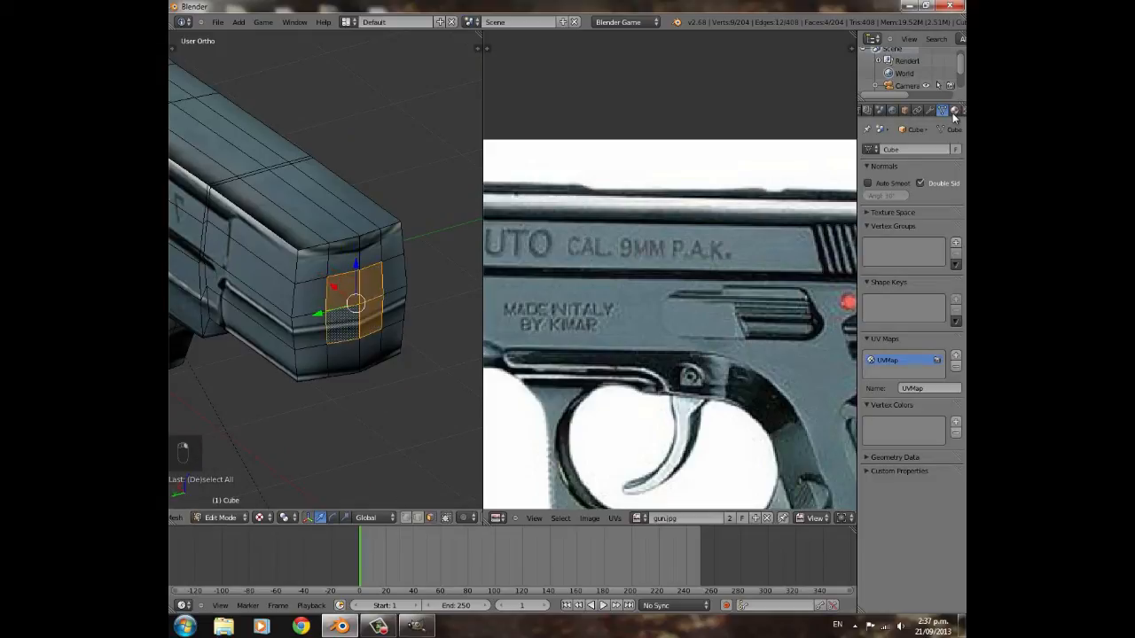
pyautogui.click(954, 111)
pyautogui.scroll(2, 924, 255)
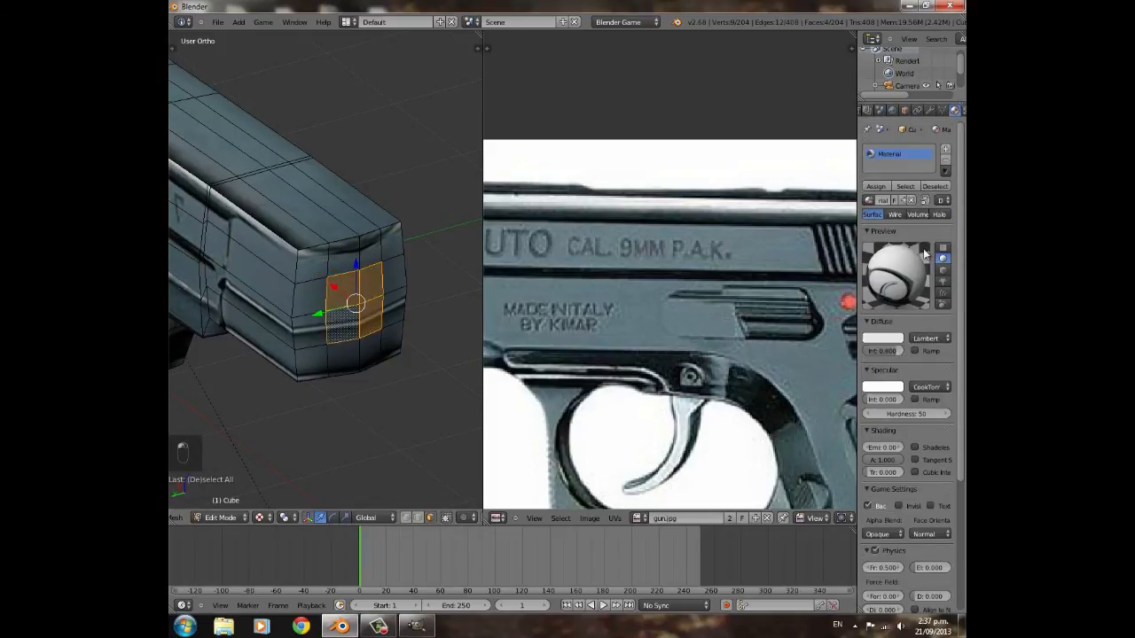
pyautogui.click(947, 152)
pyautogui.click(909, 200)
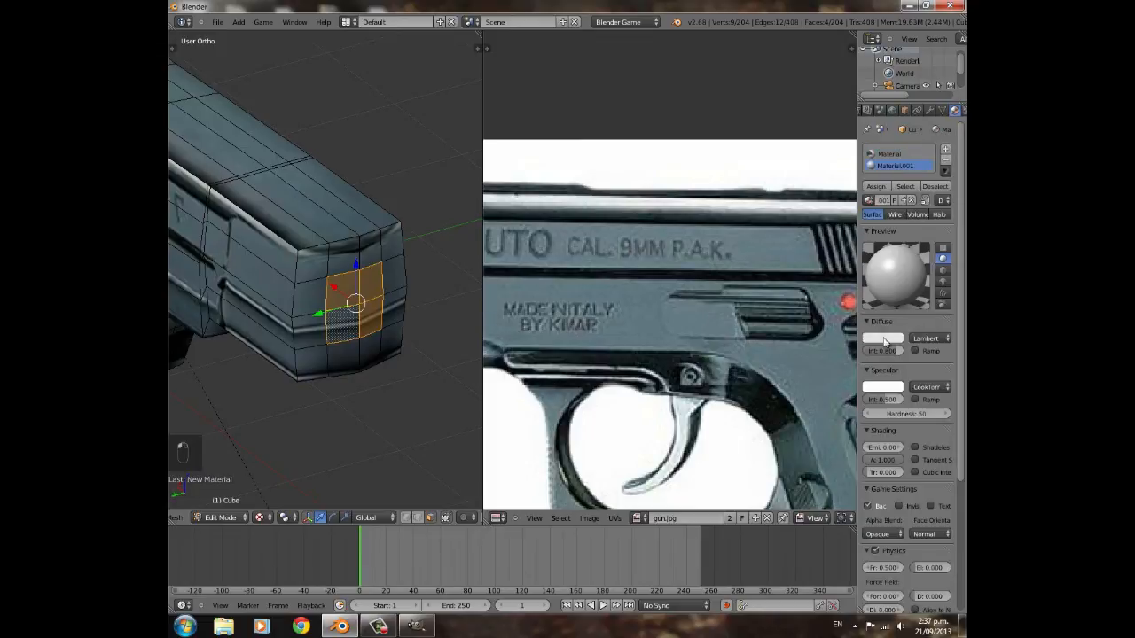
# - Give the new material a black diffuse colour and a specular intensity of 0, and assign it to the muzzle faces
pyautogui.scroll(-7, 900, 392)
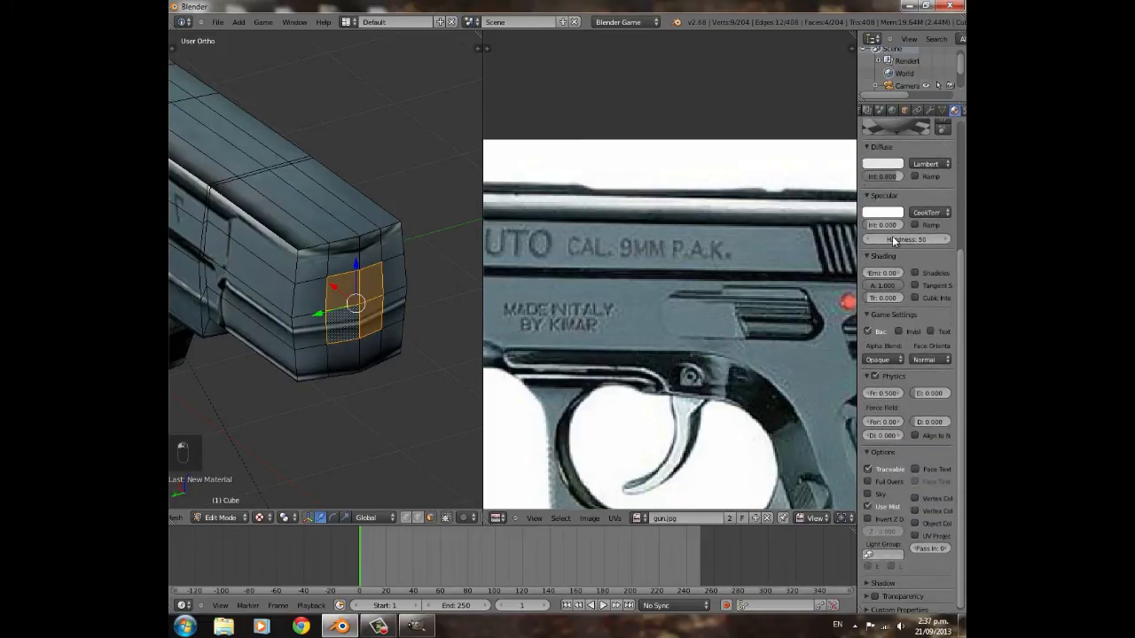
pyautogui.click(889, 163)
pyautogui.click(890, 165)
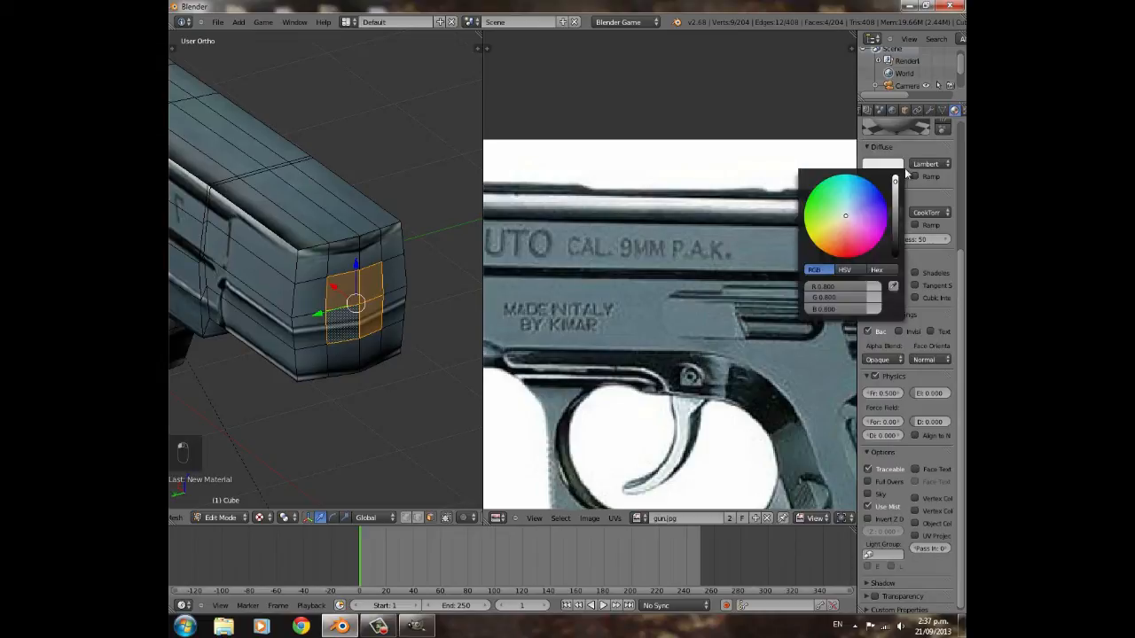
pyautogui.moveTo(894, 217); pyautogui.dragTo(903, 292)
pyautogui.scroll(6, 937, 273)
pyautogui.click(875, 160)
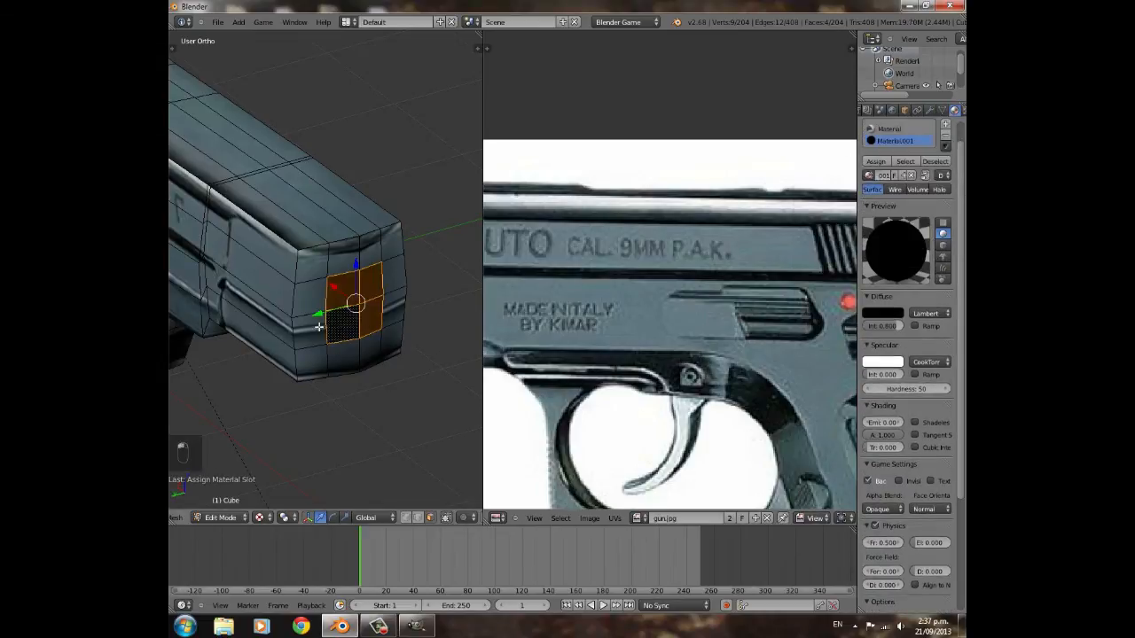
# - Examine the black muzzle opening, the slide and the trigger guard from several angles in Object Mode
pyautogui.press('Tab')
pyautogui.moveTo(391, 340); pyautogui.dragTo(307, 330, button='middle')
pyautogui.scroll(-5, 307, 323)
pyautogui.keyDown('shift'); pyautogui.moveTo(277, 272); pyautogui.dragTo(354, 236, button='middle'); pyautogui.keyUp('shift')
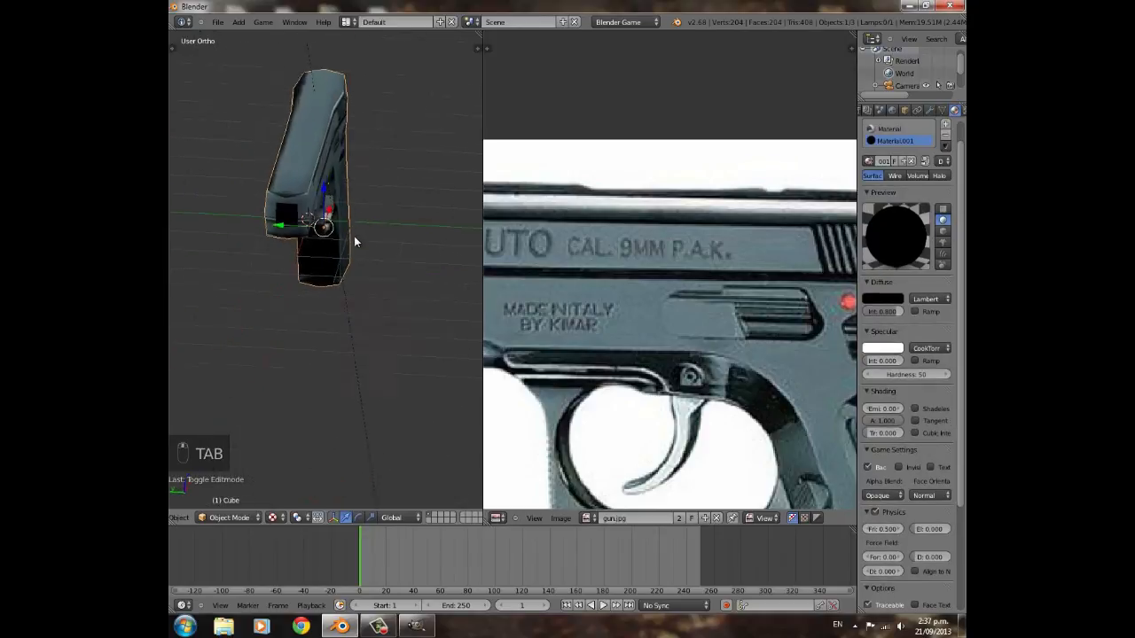
pyautogui.scroll(4, 354, 236)
pyautogui.moveTo(256, 207); pyautogui.dragTo(310, 170, button='middle')
pyautogui.keyDown('shift'); pyautogui.moveTo(309, 213); pyautogui.dragTo(309, 271, button='middle'); pyautogui.keyUp('shift')
pyautogui.scroll(3, 310, 270)
pyautogui.scroll(-6, 352, 227)
pyautogui.moveTo(379, 273); pyautogui.dragTo(568, 234, button='middle')
pyautogui.scroll(2, 579, 234)
pyautogui.scroll(-1, 329, 289)
pyautogui.scroll(6, 326, 286)
pyautogui.moveTo(326, 285); pyautogui.dragTo(391, 245, button='middle')
pyautogui.scroll(1, 395, 247)
pyautogui.keyDown('shift'); pyautogui.moveTo(306, 220); pyautogui.dragTo(417, 345, button='middle'); pyautogui.keyUp('shift')
# - Select the five inner faces of the trigger guard in Edit Mode, including the front, bottom and rear ones
pyautogui.press('Tab')
pyautogui.scroll(4, 362, 295)
pyautogui.rightClick(365, 295)
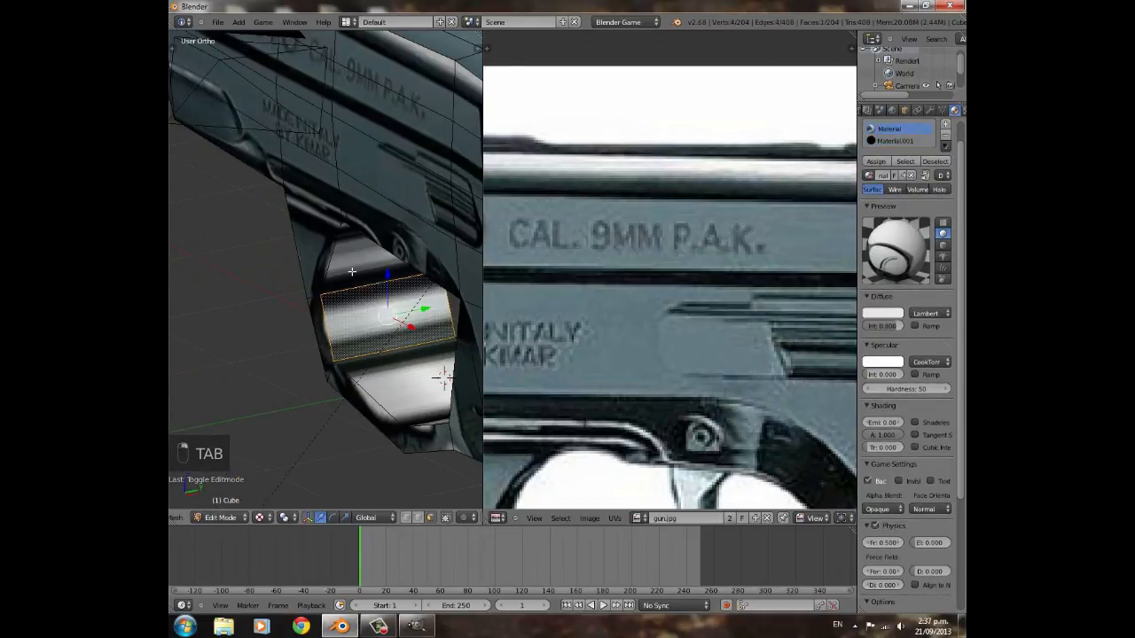
pyautogui.keyDown('shift'); pyautogui.rightClick(353, 273); pyautogui.keyUp('shift')
pyautogui.keyDown('shift'); pyautogui.rightClick(385, 370); pyautogui.keyUp('shift')
pyautogui.moveTo(398, 374); pyautogui.dragTo(583, 365, button='middle')
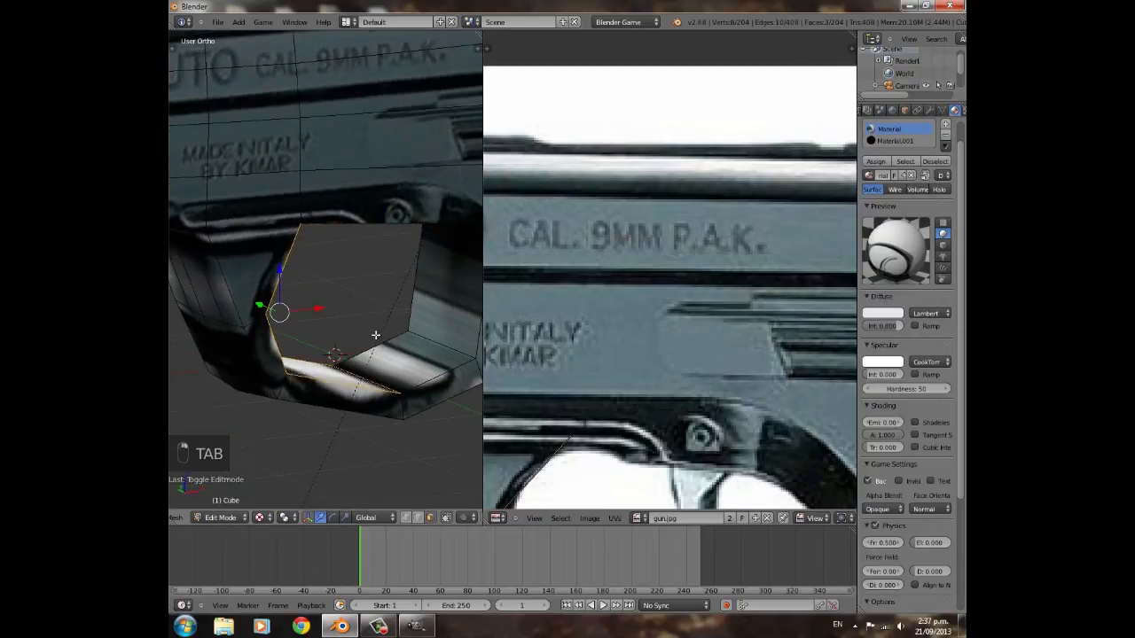
pyautogui.keyDown('shift'); pyautogui.moveTo(375, 335); pyautogui.dragTo(346, 354, button='middle'); pyautogui.keyUp('shift')
pyautogui.keyDown('shift'); pyautogui.rightClick(377, 376); pyautogui.keyUp('shift')
pyautogui.keyDown('shift'); pyautogui.rightClick(426, 328); pyautogui.keyUp('shift')
pyautogui.scroll(-3, 626, 396)
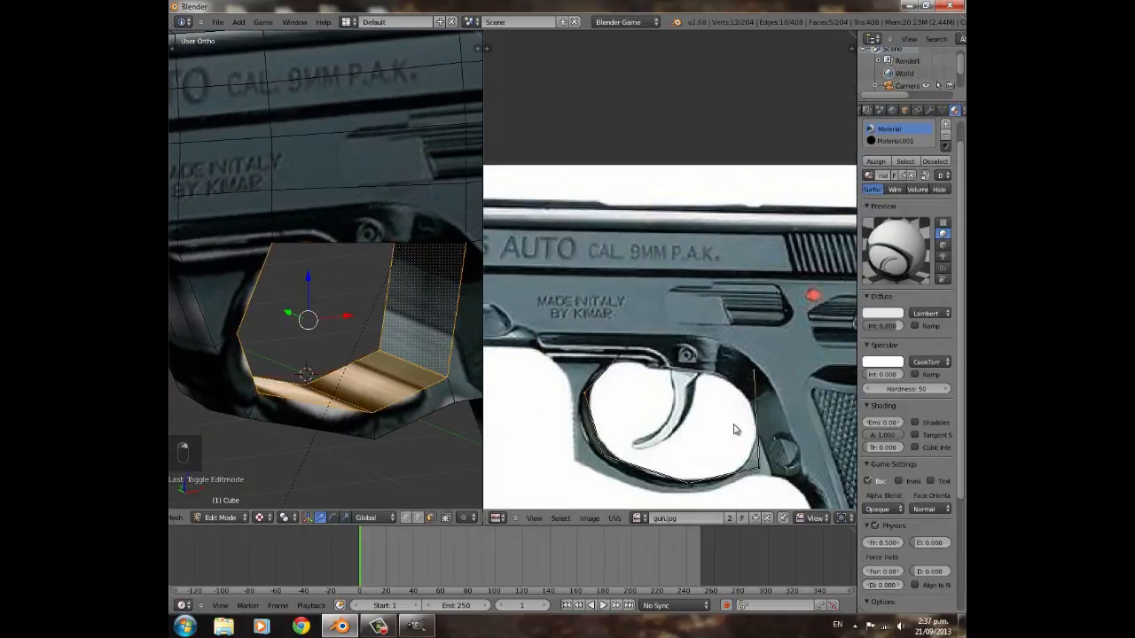
# - Move the inner guard's lower front and front UV vertices outward, away from the white opening in the image
pyautogui.scroll(8, 671, 287)
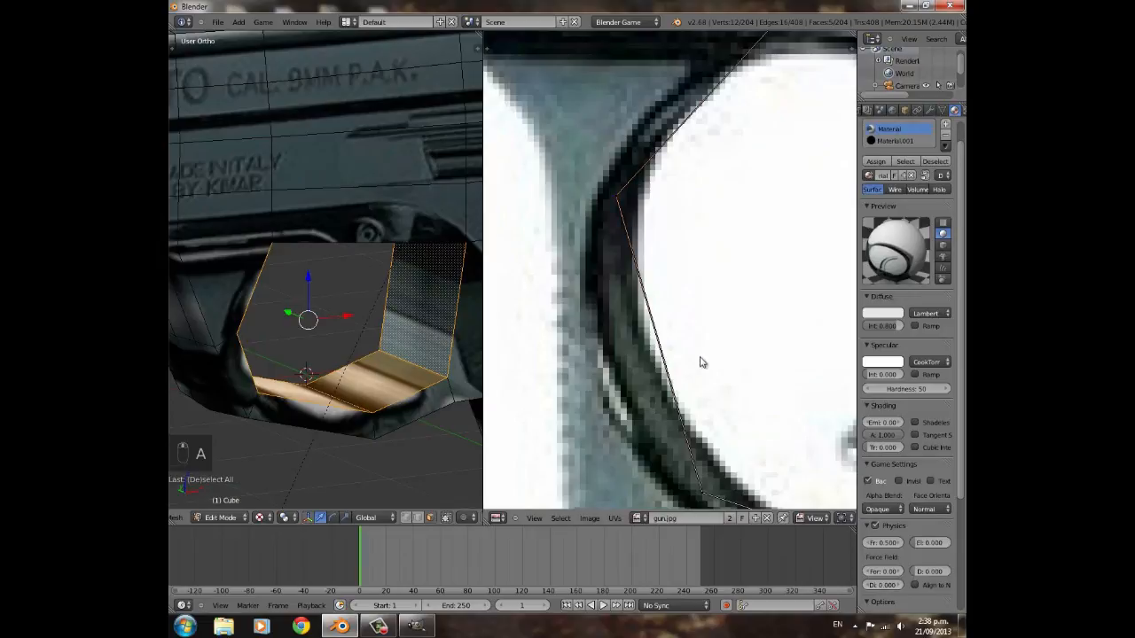
pyautogui.scroll(-2, 700, 363)
pyautogui.scroll(3, 675, 330)
pyautogui.press('b')
pyautogui.press('g')
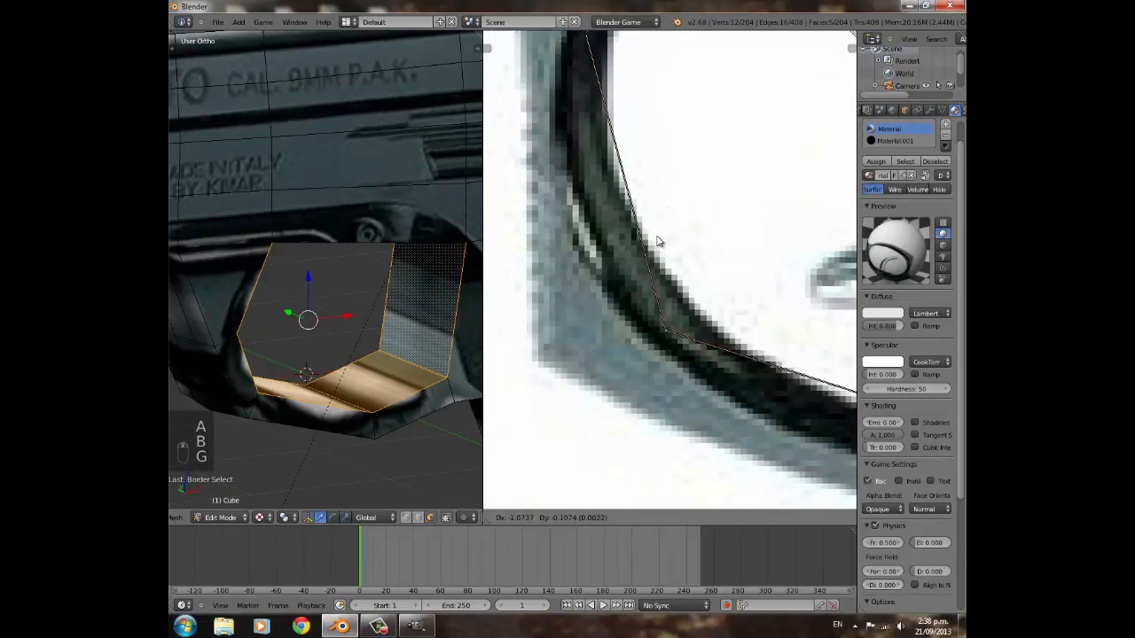
pyautogui.click(634, 240)
pyautogui.moveTo(667, 198); pyautogui.dragTo(689, 378, button='middle')
pyautogui.press('a')
pyautogui.press('b')
pyautogui.moveTo(598, 182); pyautogui.dragTo(654, 236)
pyautogui.press('g')
pyautogui.moveTo(675, 119); pyautogui.dragTo(626, 244, button='middle')
# - Reposition the upper front UV vertices of the guard and readjust the front ones to follow the guard's dark outline
pyautogui.press('b')
pyautogui.moveTo(709, 148); pyautogui.dragTo(744, 170)
pyautogui.press('g')
pyautogui.click(722, 163)
pyautogui.press('a')
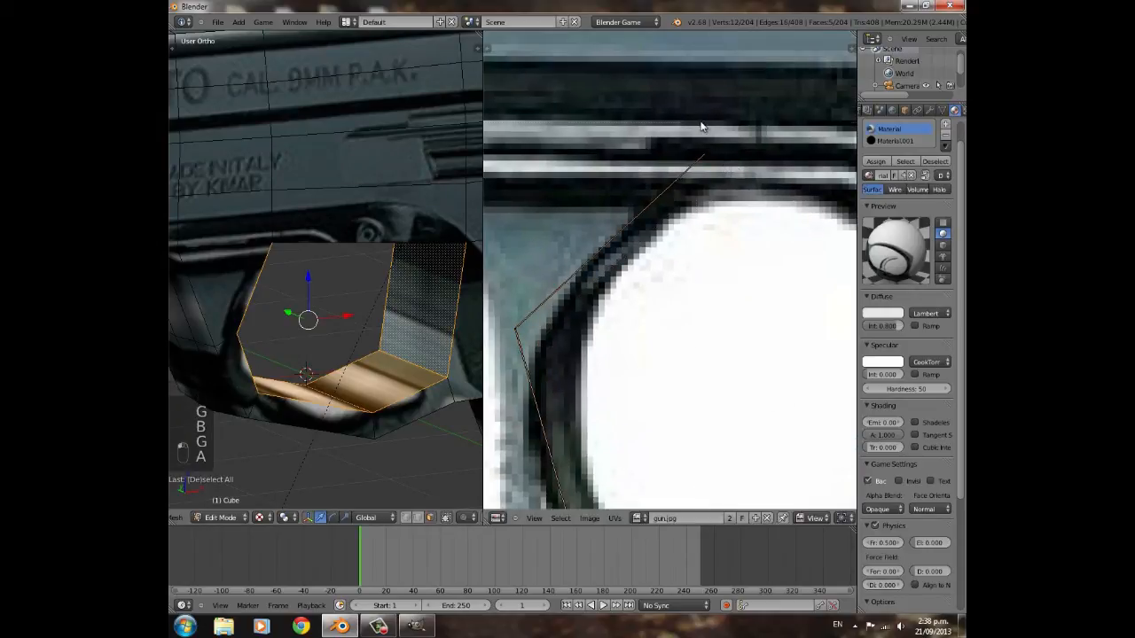
pyautogui.press('g')
pyautogui.click(735, 183)
pyautogui.press('a')
pyautogui.press('b')
pyautogui.moveTo(501, 322); pyautogui.dragTo(589, 369)
pyautogui.press('g')
pyautogui.press('b')
pyautogui.moveTo(505, 295); pyautogui.dragTo(560, 356)
pyautogui.press('g')
pyautogui.click(580, 375)
# - Move the UV vertices at the bottom of the inner trigger guard down onto the guard's dark edge
pyautogui.scroll(-3, 593, 380)
pyautogui.moveTo(671, 399); pyautogui.dragTo(516, 154, button='middle')
pyautogui.press('b')
pyautogui.moveTo(708, 297); pyautogui.dragTo(752, 323)
pyautogui.press('g')
pyautogui.click(760, 350)
# - Move the inner guard's lower rear and upper rear UV vertices off the white opening onto the dark gun body
pyautogui.moveTo(748, 298); pyautogui.dragTo(602, 331, button='middle')
pyautogui.press('a')
pyautogui.press('b')
pyautogui.moveTo(737, 290); pyautogui.dragTo(750, 309)
pyautogui.press('g')
pyautogui.click(751, 314)
pyautogui.moveTo(740, 175); pyautogui.dragTo(694, 269, button='middle')
pyautogui.press('a')
pyautogui.press('b')
pyautogui.moveTo(671, 128); pyautogui.dragTo(742, 186)
pyautogui.press('g')
pyautogui.click(756, 191)
# - Select the four stretched white faces on the lower back of the grip in Edit Mode
pyautogui.press('Tab')
pyautogui.moveTo(387, 317); pyautogui.dragTo(239, 352, button='middle')
pyautogui.scroll(-4, 241, 350)
pyautogui.moveTo(288, 319); pyautogui.dragTo(311, 195, button='middle')
pyautogui.scroll(-4, 426, 296)
pyautogui.scroll(4, 247, 283)
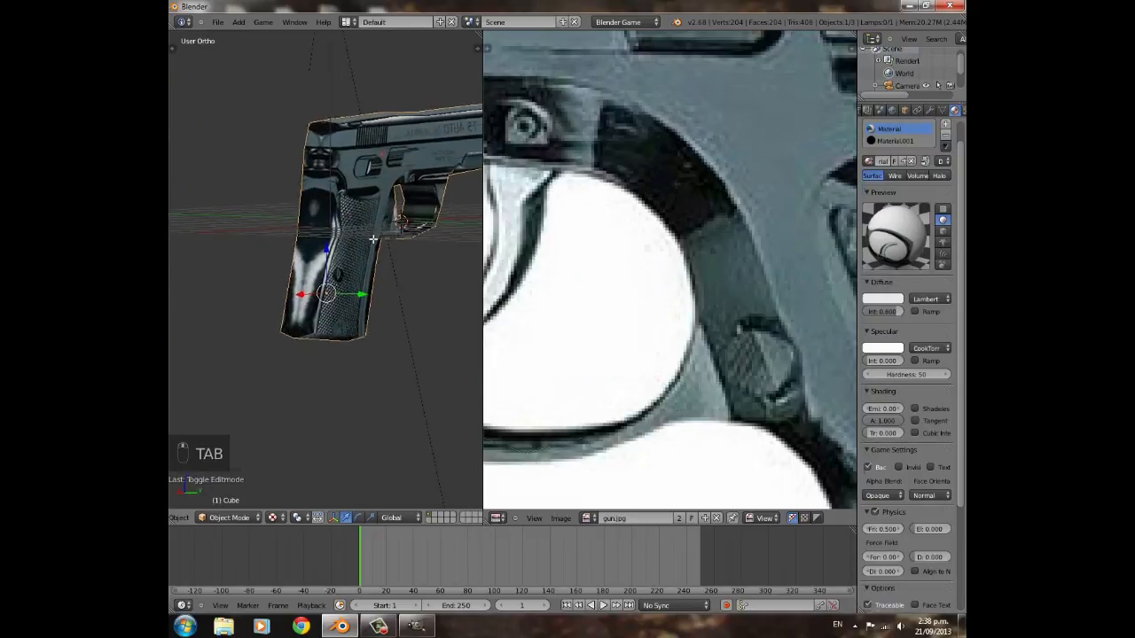
pyautogui.press('Tab')
pyautogui.scroll(3, 310, 197)
pyautogui.keyDown('shift'); pyautogui.moveTo(304, 271); pyautogui.dragTo(358, 253, button='middle'); pyautogui.keyUp('shift')
pyautogui.rightClick(358, 254)
pyautogui.keyDown('shift'); pyautogui.rightClick(370, 256); pyautogui.keyUp('shift')
pyautogui.keyDown('shift'); pyautogui.rightClick(333, 255); pyautogui.keyUp('shift')
pyautogui.keyDown('shift'); pyautogui.rightClick(329, 243); pyautogui.keyUp('shift')
pyautogui.scroll(-4, 608, 287)
pyautogui.scroll(5, 722, 299)
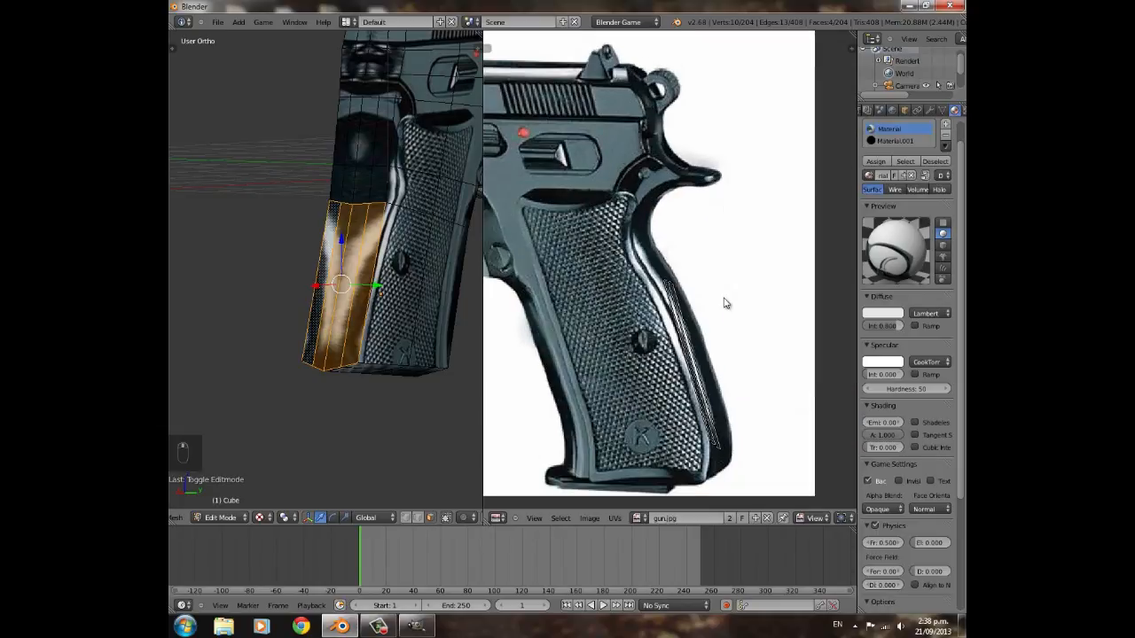
# - Move the UV island of the grip's back faces onto the dark rear edge of the grip in the image
pyautogui.press('a')
pyautogui.press('g')
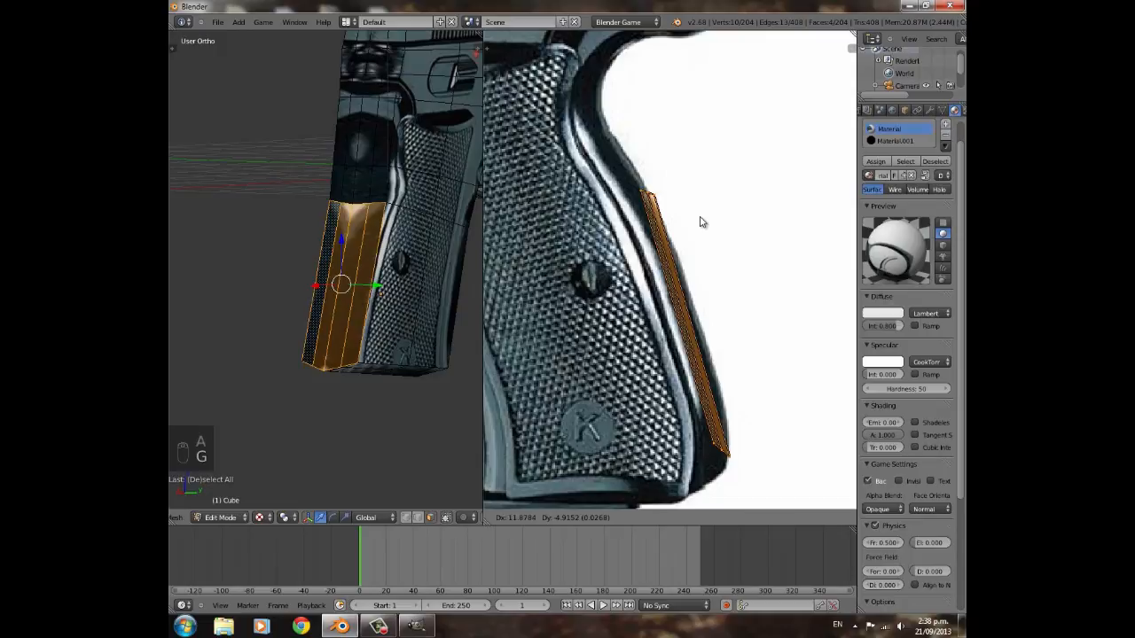
pyautogui.click(699, 221)
pyautogui.scroll(3, 702, 235)
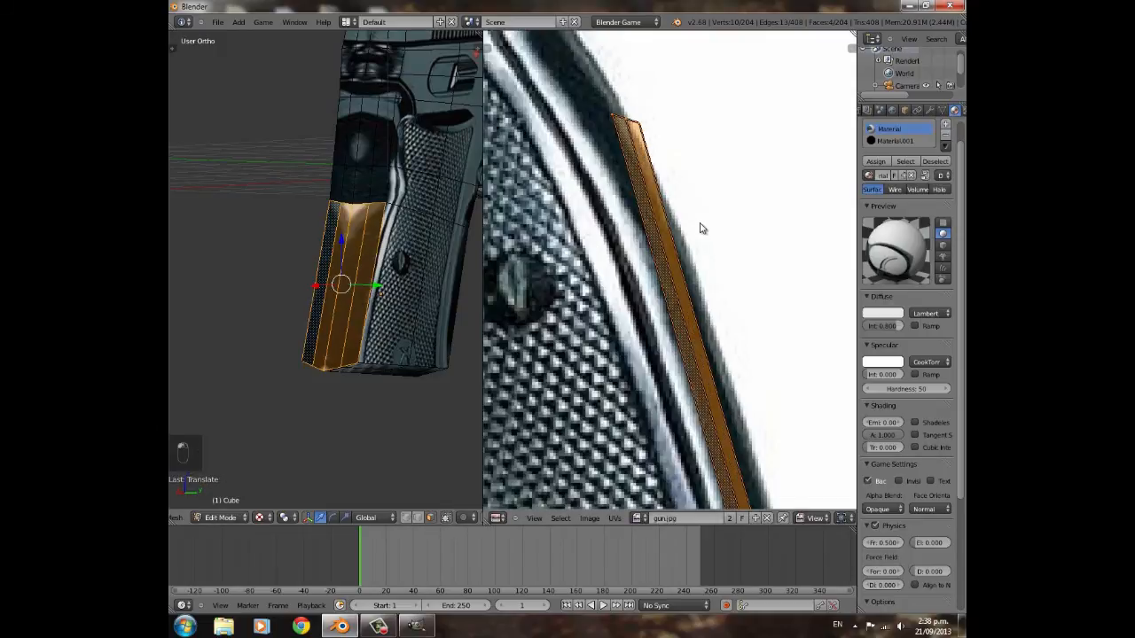
pyautogui.press('a')
pyautogui.press('g')
pyautogui.click(674, 158)
pyautogui.press('g')
pyautogui.click(678, 163)
# - Assign the black material Material.001 to the four selected faces on the back of the grip
pyautogui.press('Tab')
pyautogui.moveTo(275, 267); pyautogui.dragTo(427, 250, button='middle')
pyautogui.scroll(-3, 264, 293)
pyautogui.press('Tab')
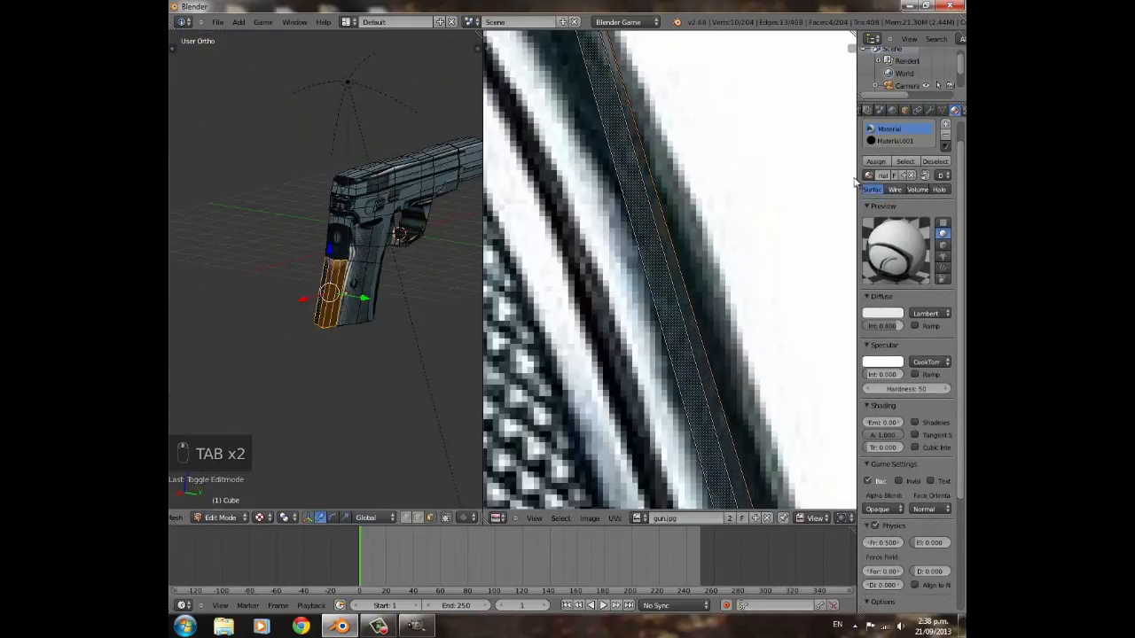
pyautogui.click(878, 142)
pyautogui.click(875, 161)
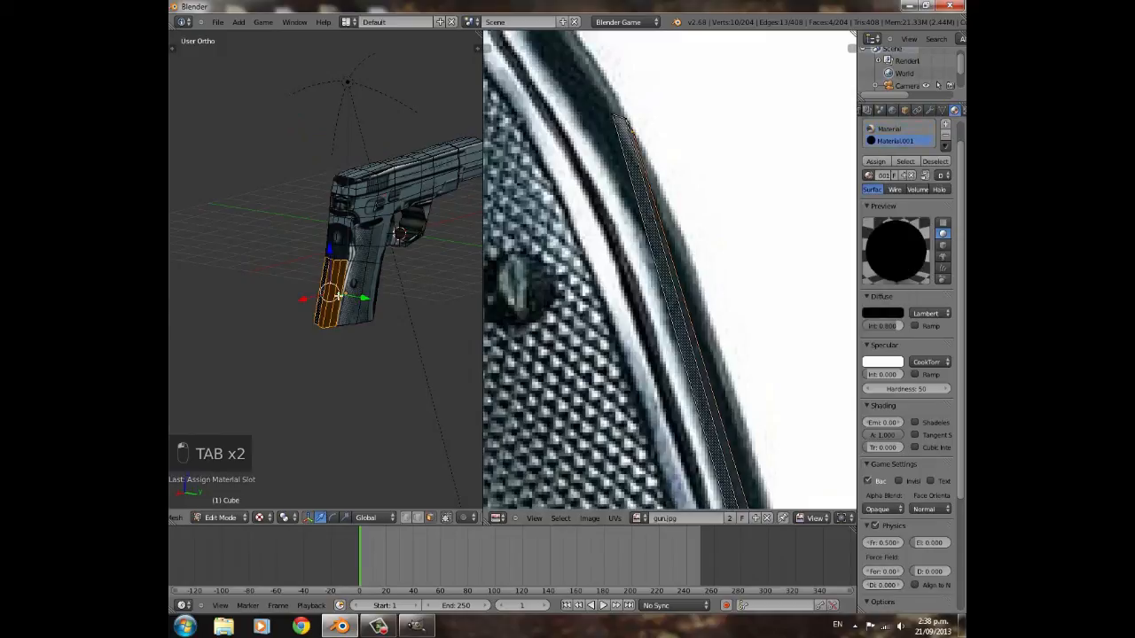
# - Select all the faces on the underside of the pistol grip in Edit Mode
pyautogui.press('Tab')
pyautogui.moveTo(408, 302); pyautogui.dragTo(271, 154, button='middle')
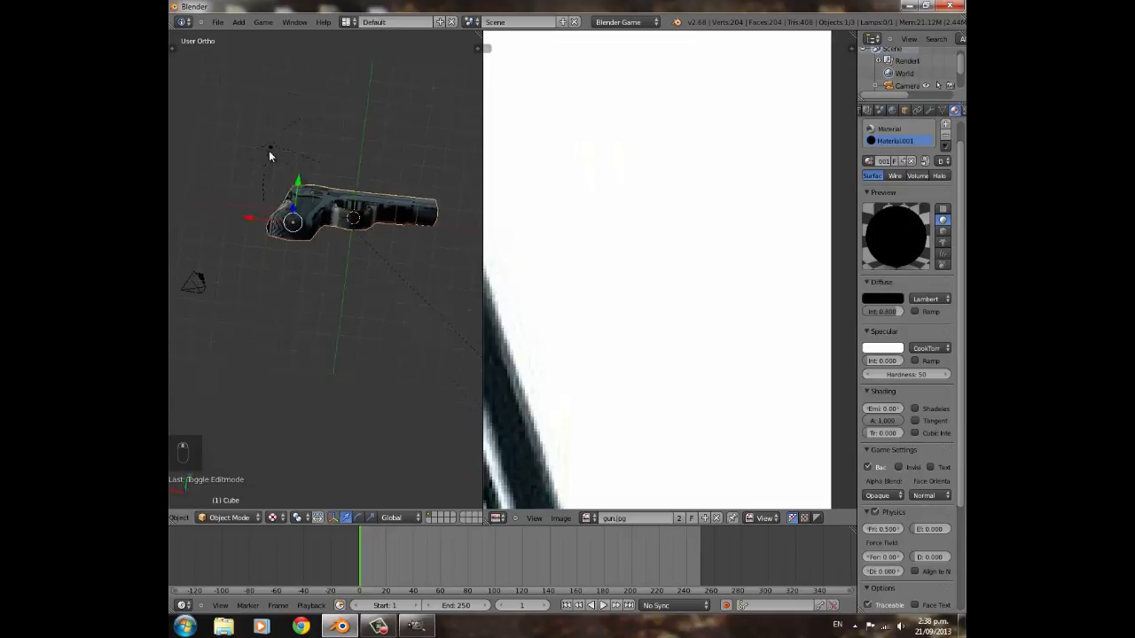
pyautogui.scroll(3, 273, 203)
pyautogui.moveTo(273, 203); pyautogui.dragTo(431, 253, button='middle')
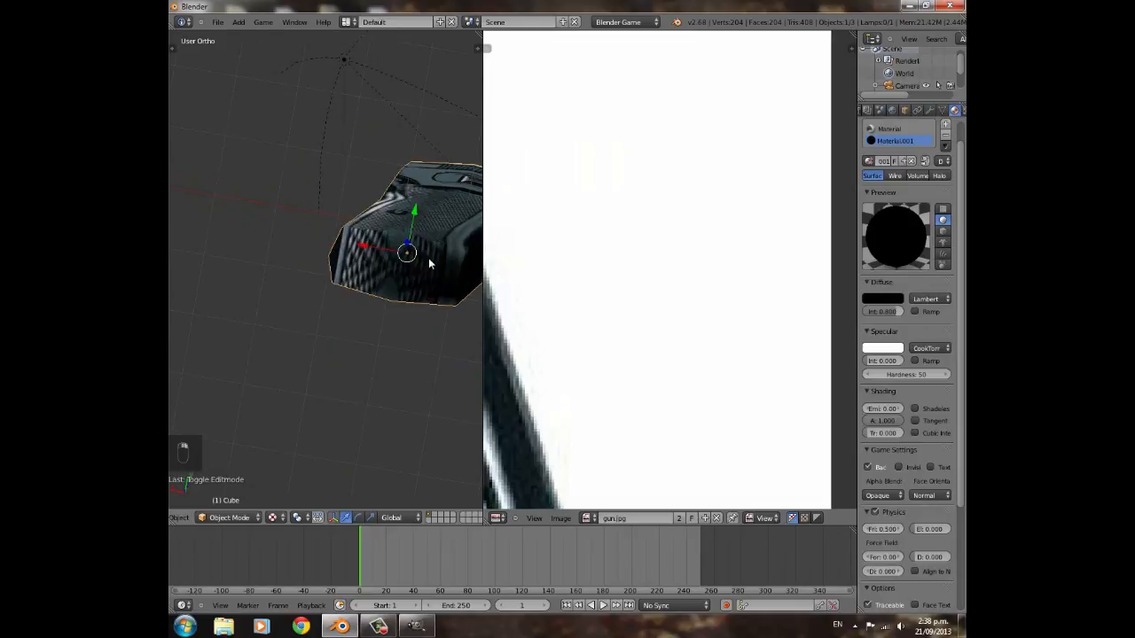
pyautogui.press('Tab')
pyautogui.keyDown('shift'); pyautogui.rightClick(431, 248); pyautogui.keyUp('shift')
pyautogui.keyDown('shift'); pyautogui.rightClick(380, 240); pyautogui.keyUp('shift')
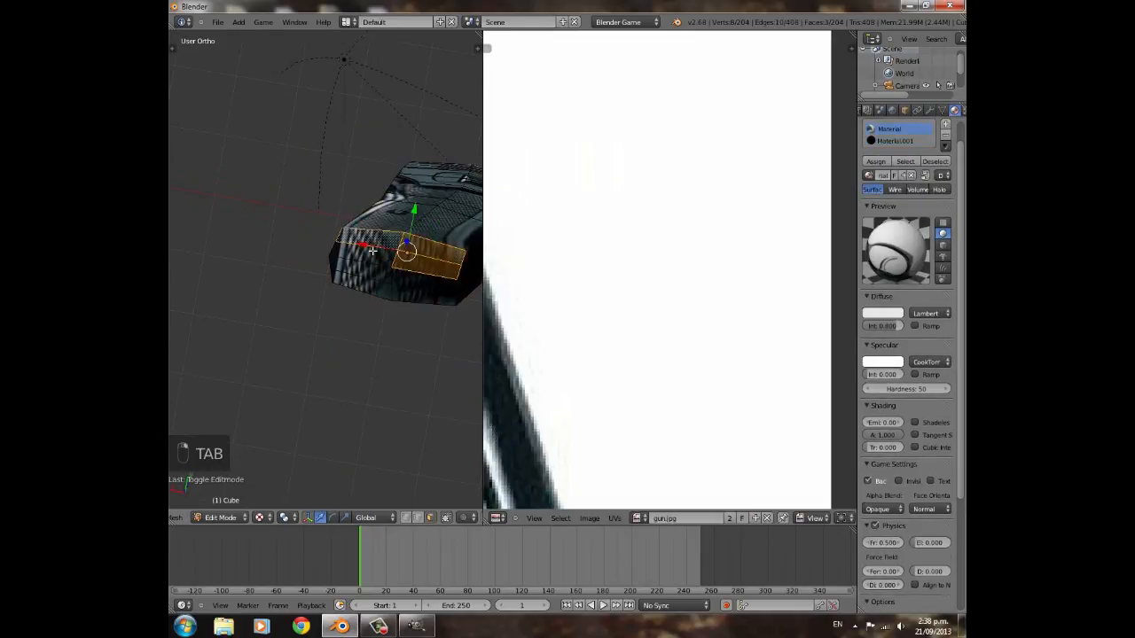
pyautogui.keyDown('shift'); pyautogui.rightClick(374, 254); pyautogui.keyUp('shift')
pyautogui.keyDown('shift'); pyautogui.rightClick(370, 269); pyautogui.keyUp('shift')
pyautogui.keyDown('shift'); pyautogui.rightClick(372, 282); pyautogui.keyUp('shift')
pyautogui.keyDown('shift'); pyautogui.rightClick(381, 285); pyautogui.keyUp('shift')
pyautogui.keyDown('shift'); pyautogui.rightClick(406, 296); pyautogui.keyUp('shift')
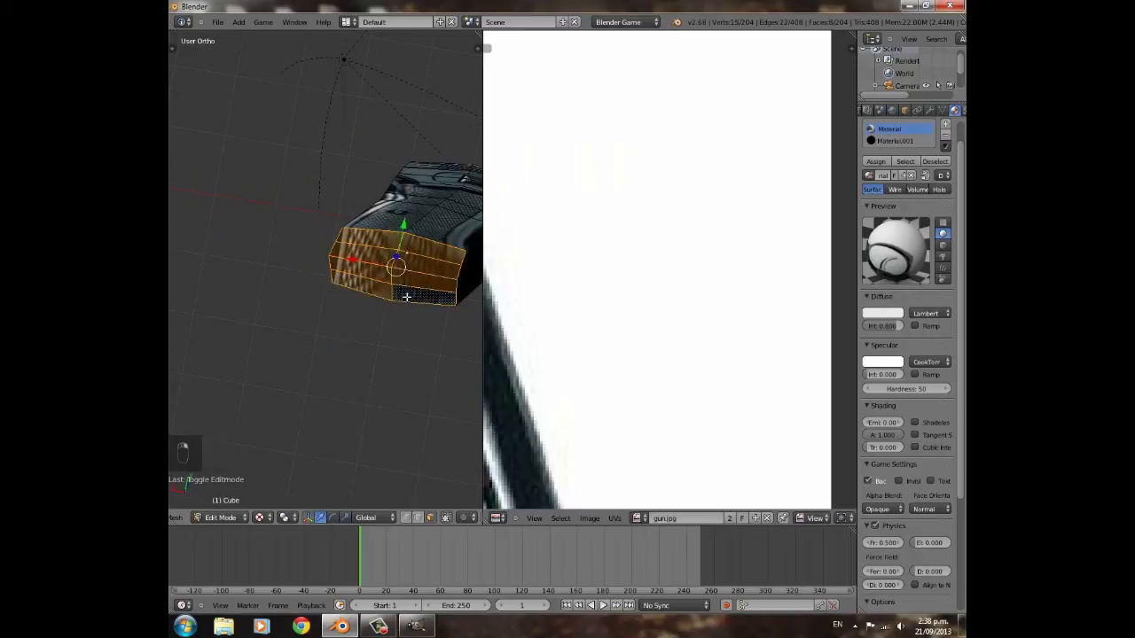
# - Assign the black material Material.001 to the selected grip underside faces and return to Object Mode
pyautogui.click(879, 141)
pyautogui.click(875, 160)
pyautogui.press('Tab')
pyautogui.moveTo(381, 271); pyautogui.dragTo(246, 234, button='middle')
pyautogui.scroll(-3, 494, 366)
pyautogui.scroll(-6, 275, 200)
# - Save the pistol file as gun.blend in the E:\splitscreen folder
pyautogui.hotkey('ctrl', 's')
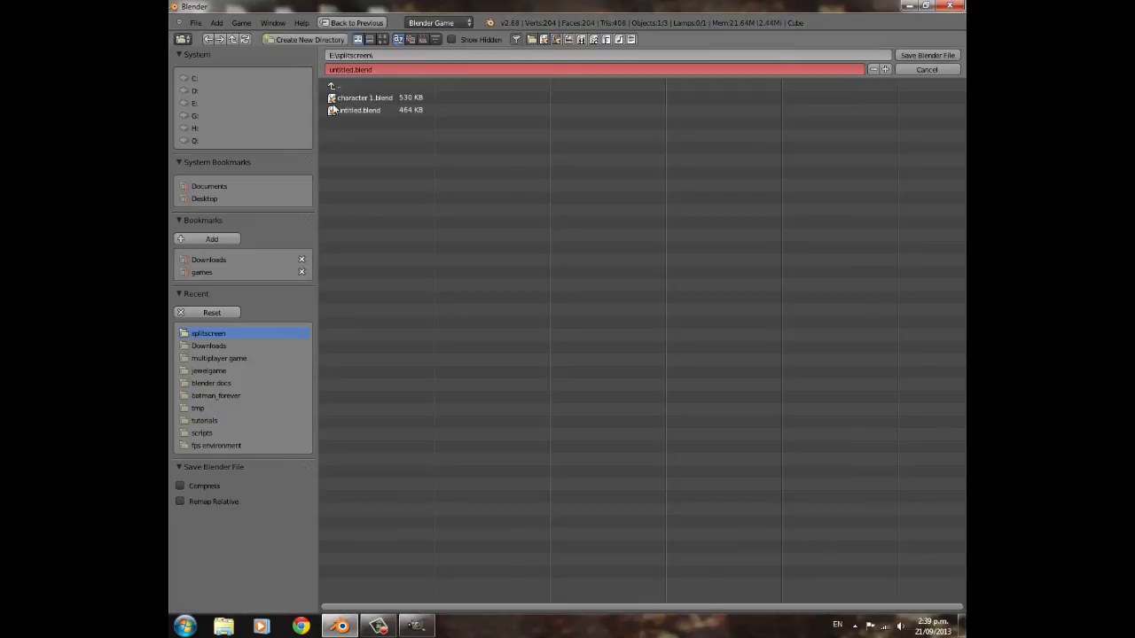
pyautogui.click(357, 70)
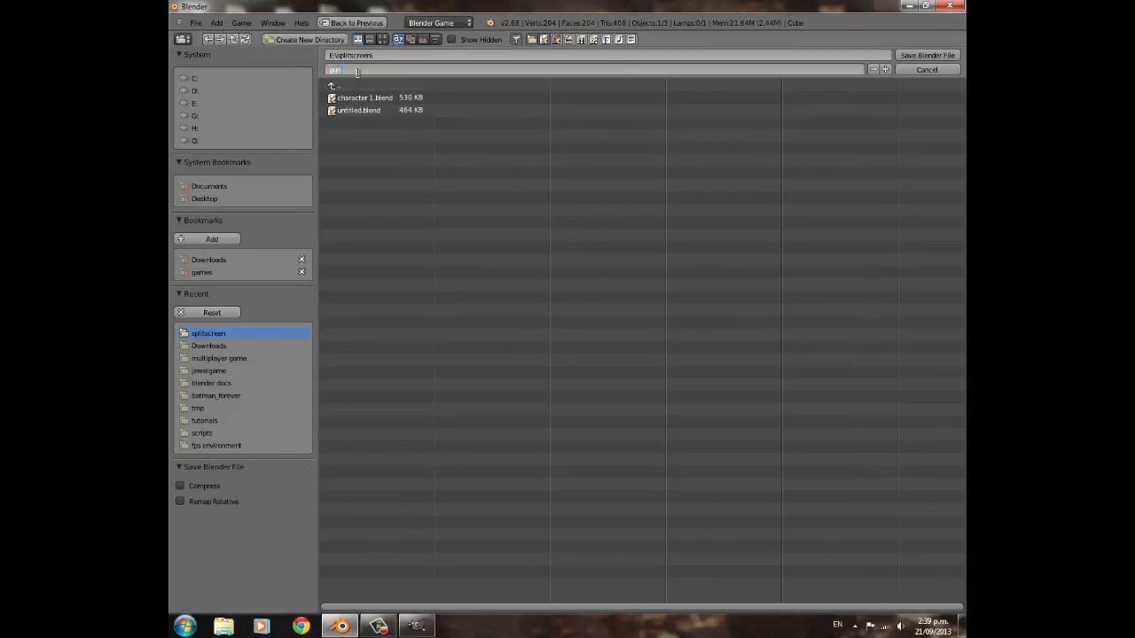
pyautogui.click(925, 55)
# - Join the image editor area into the 3D view so that the 3D view takes over its space
pyautogui.moveTo(472, 277); pyautogui.dragTo(404, 277, button='middle')
pyautogui.scroll(-3, 376, 522)
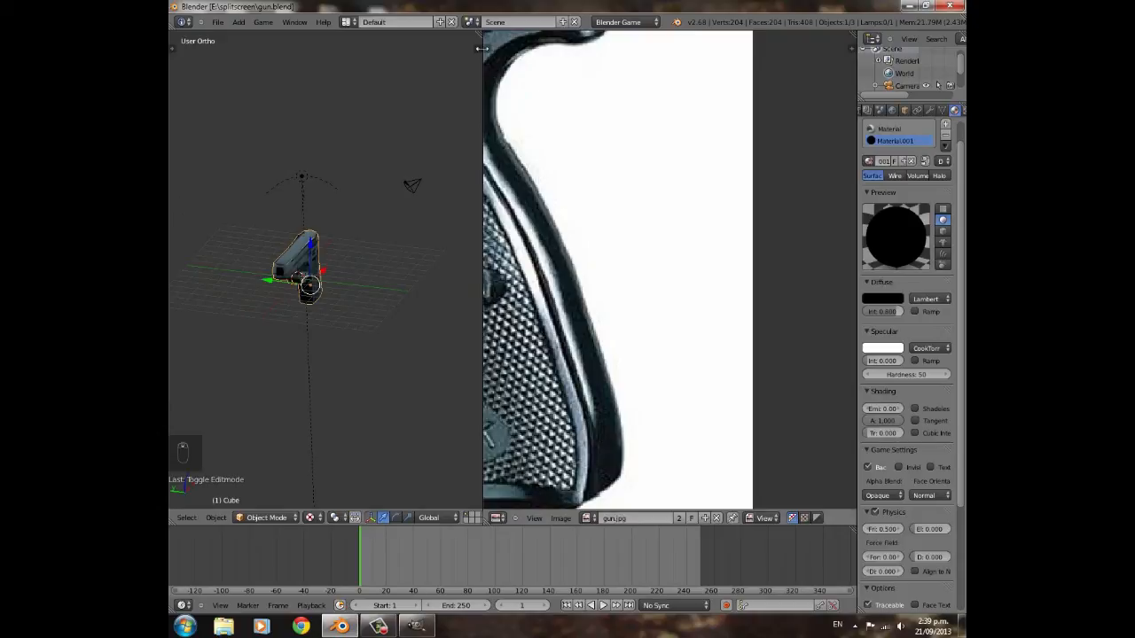
pyautogui.moveTo(481, 37); pyautogui.dragTo(524, 66)
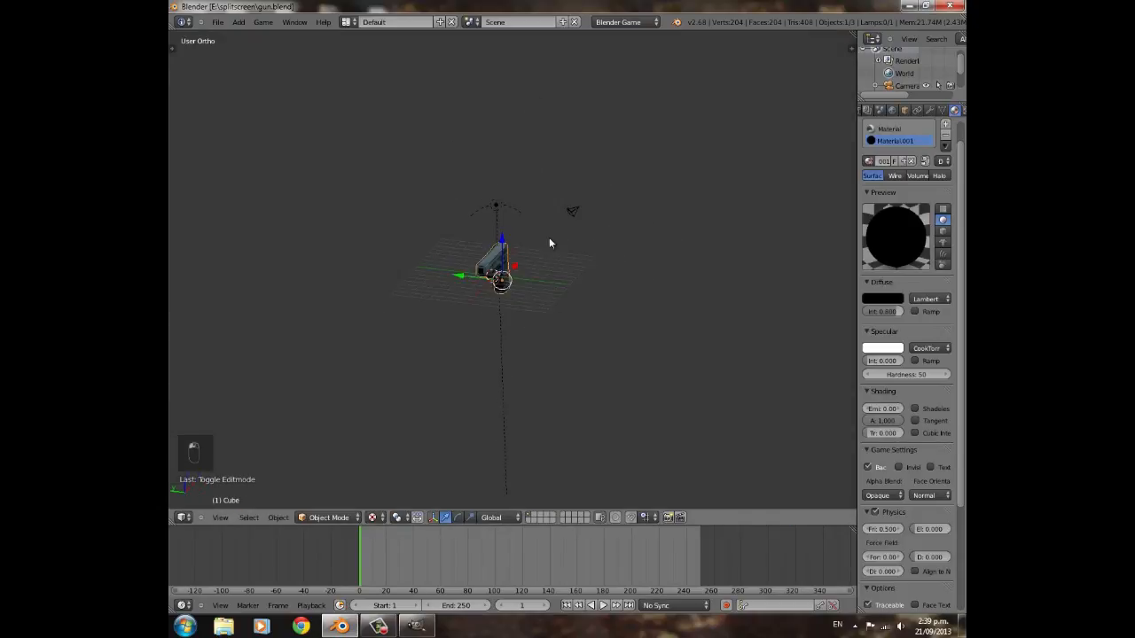
pyautogui.scroll(4, 594, 266)
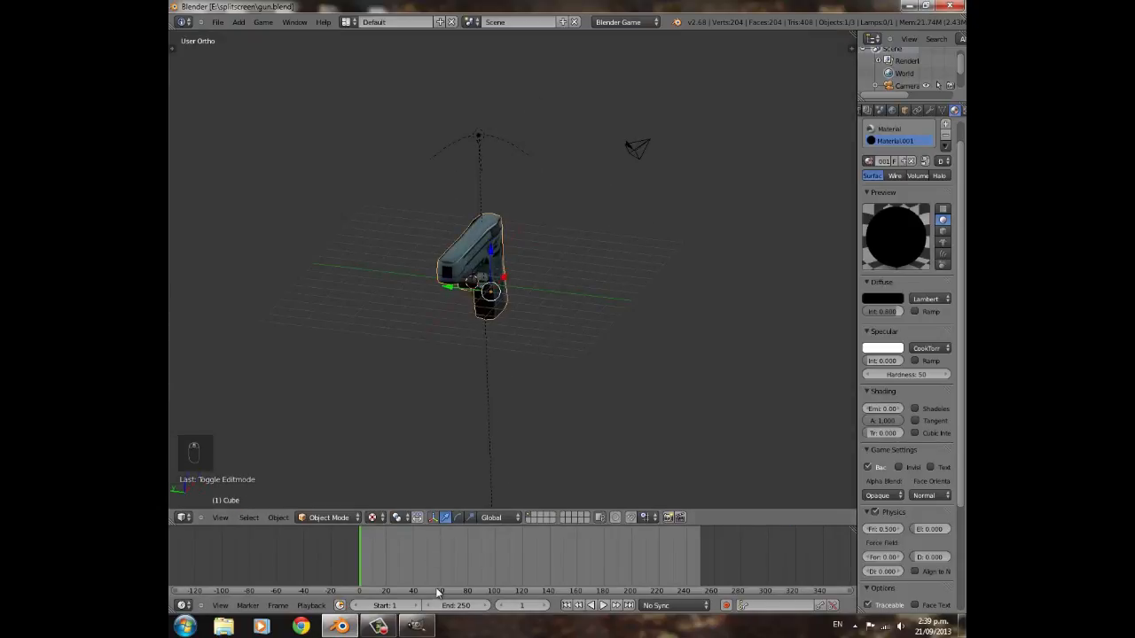